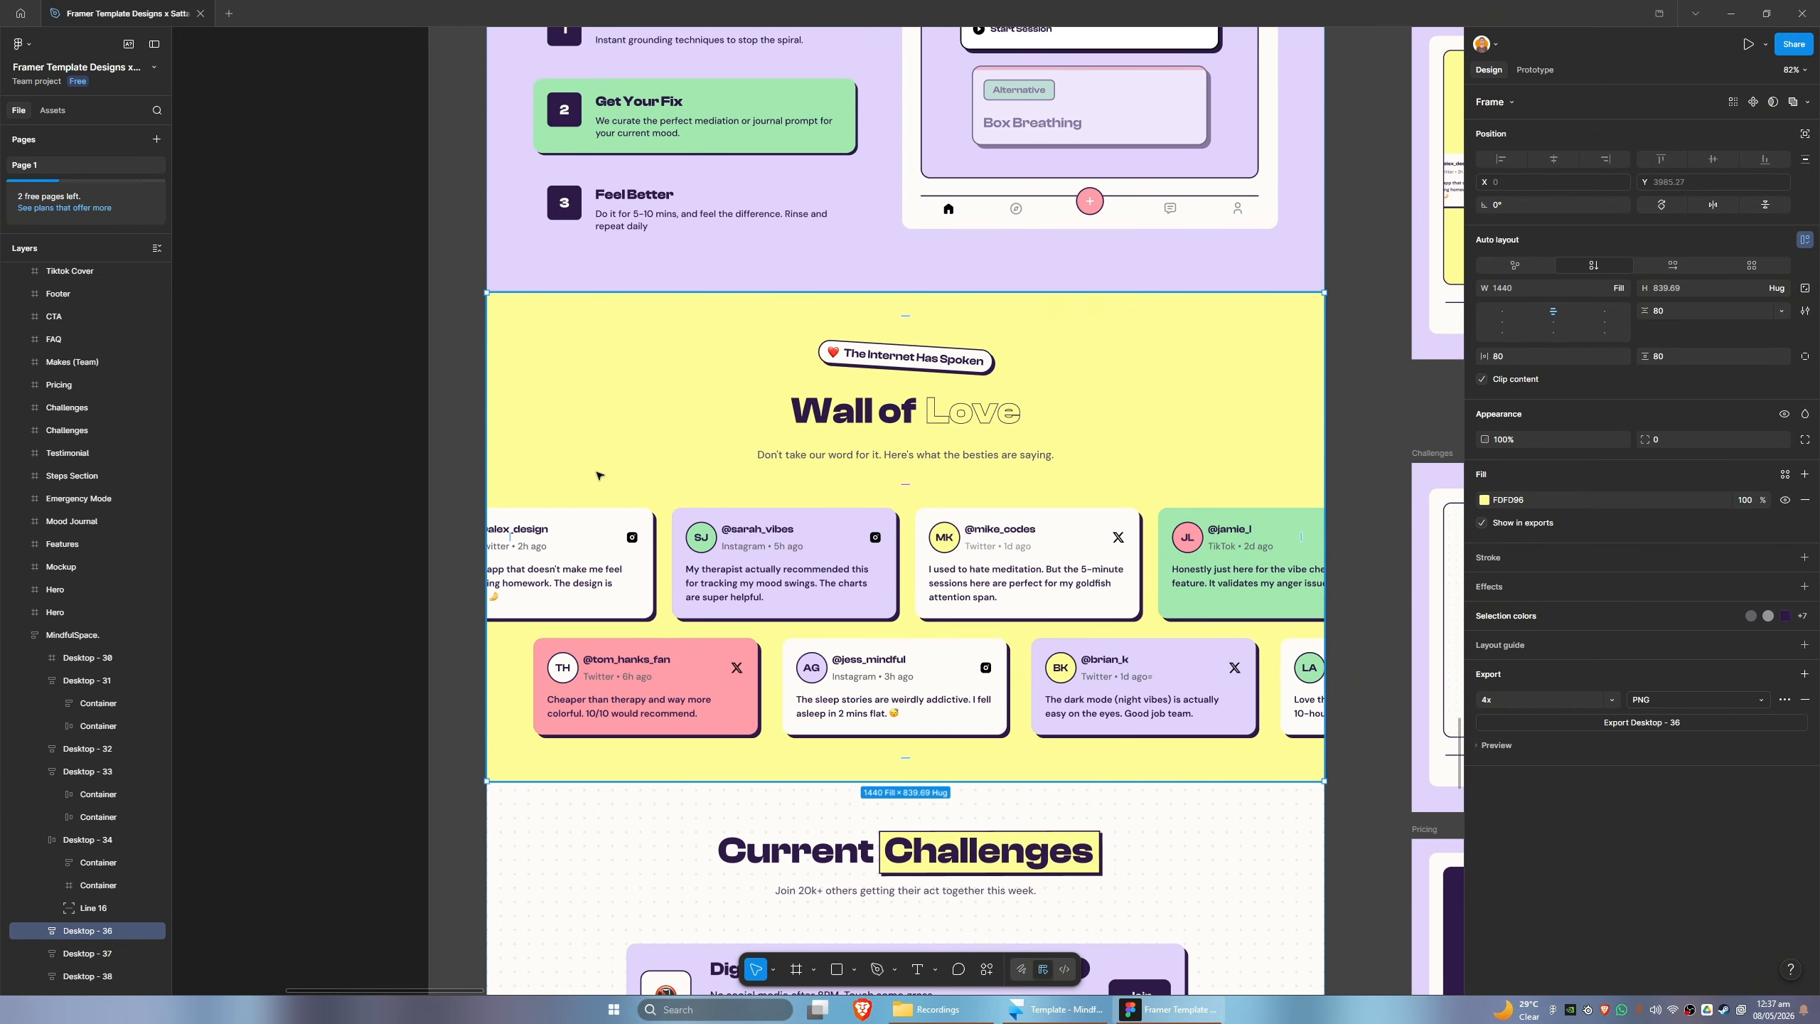
# - Copy the yellow Wall of Love section using the Figma to HTML with Framer plugin
pyautogui.rightClick(659, 378)
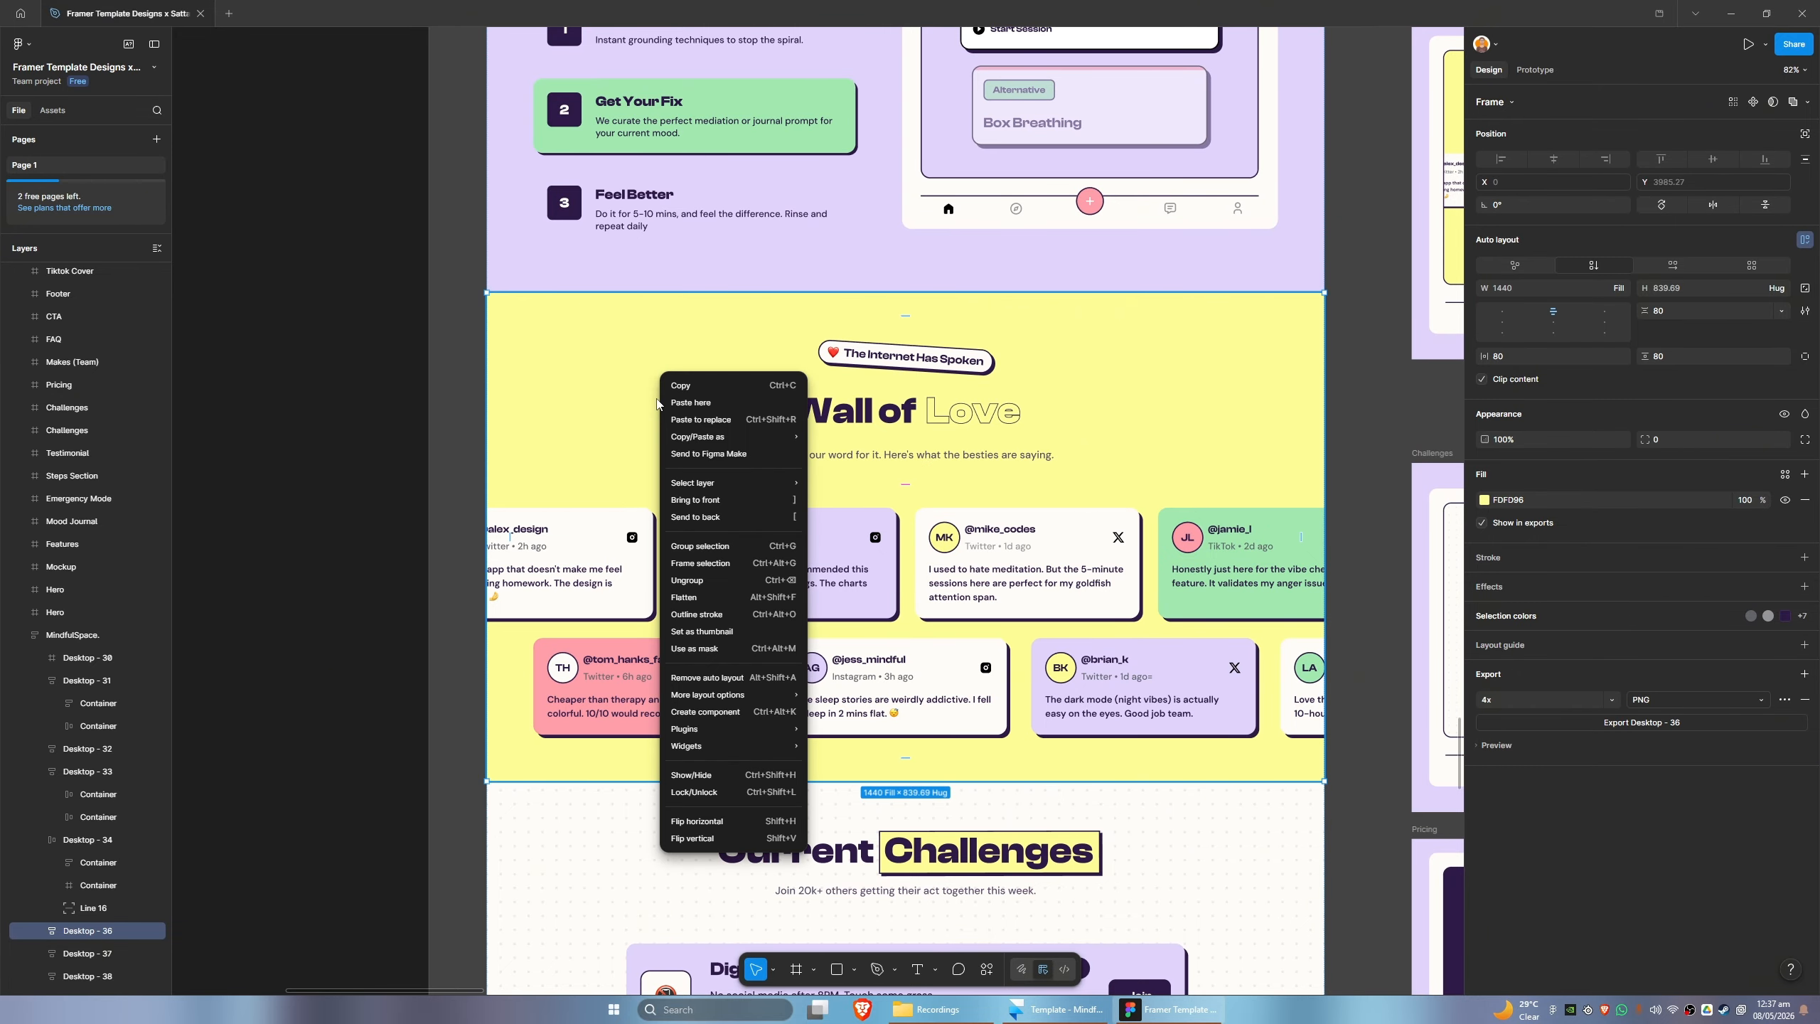
pyautogui.click(75, 924)
pyautogui.click(987, 968)
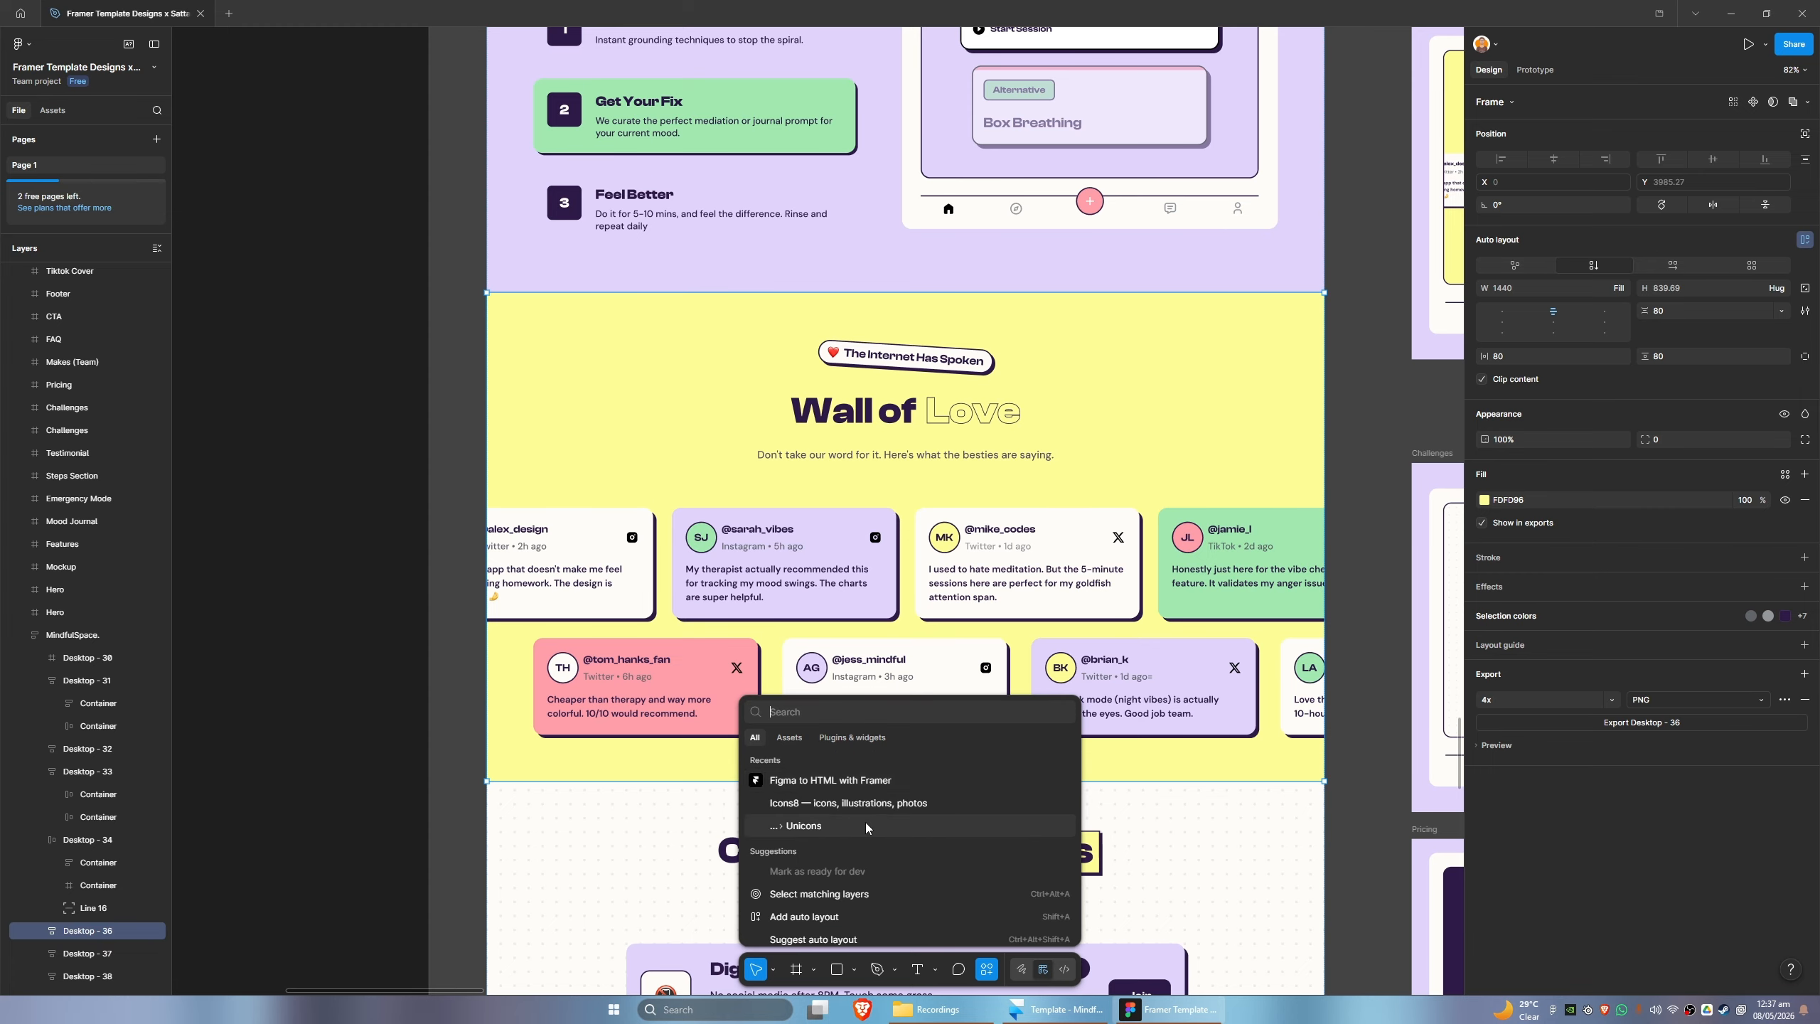
pyautogui.click(830, 780)
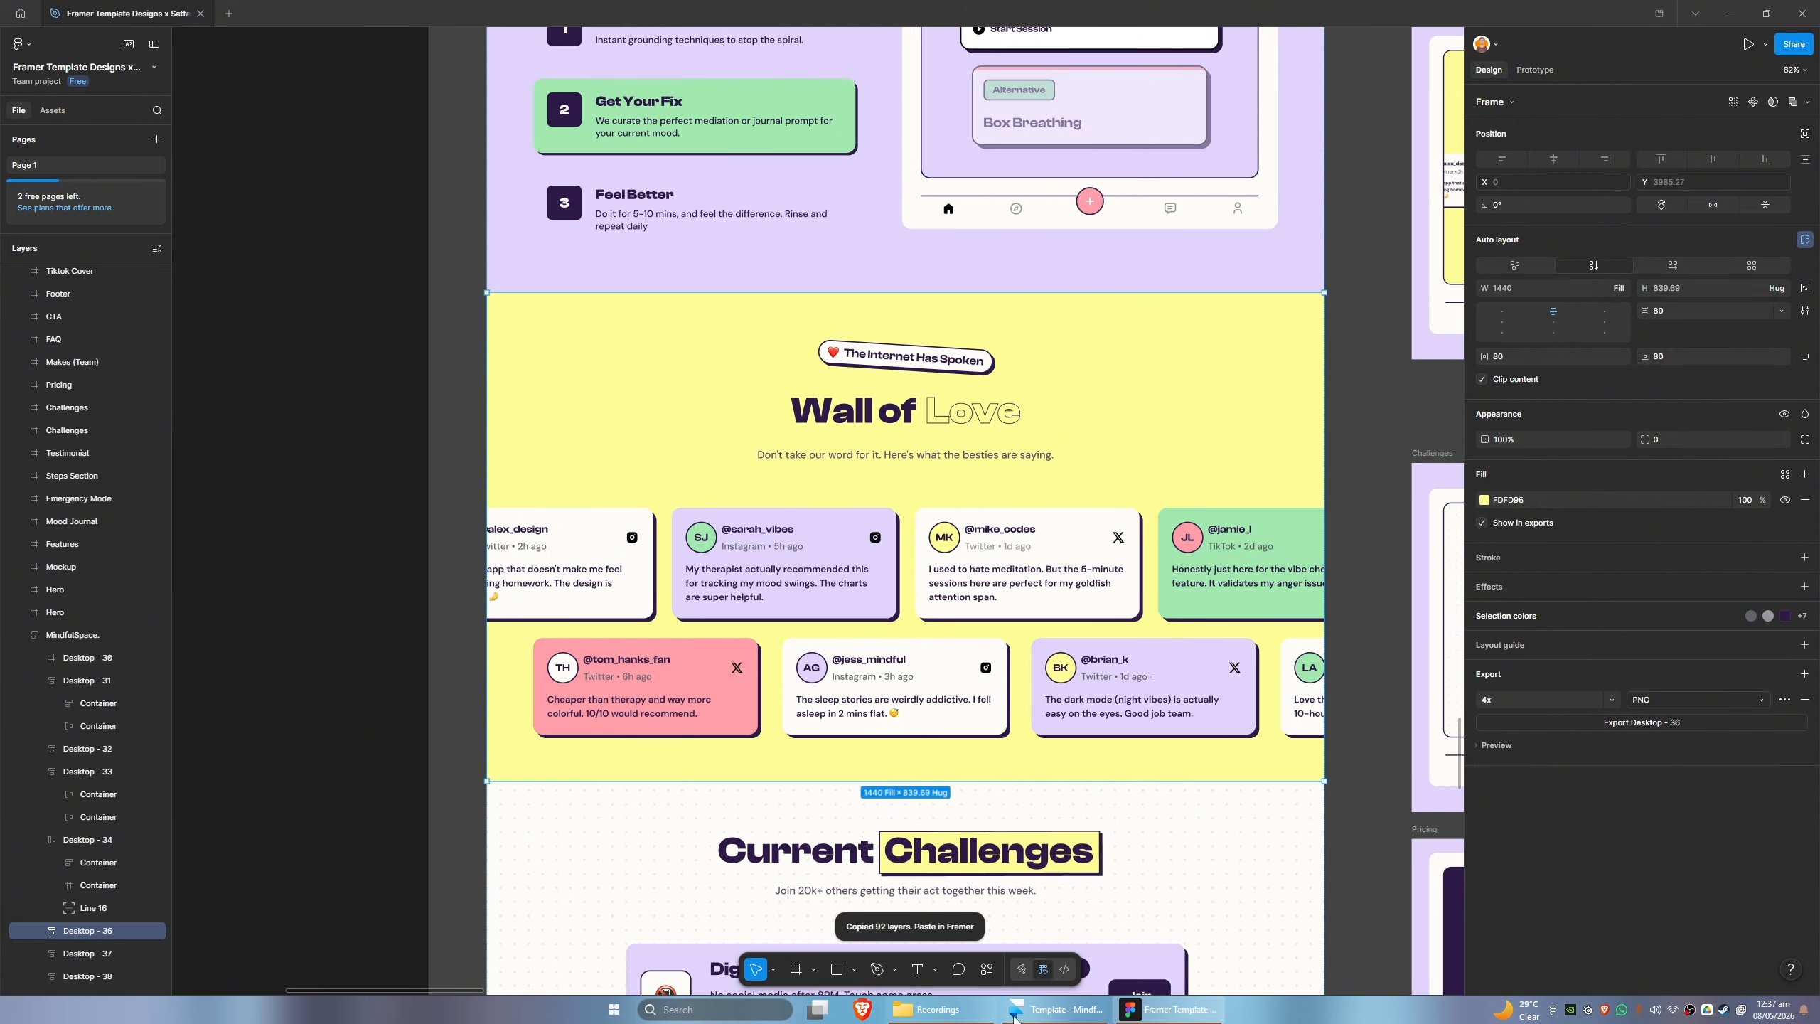
# - Switch to Framer and paste the copied section into the Desktop frame, below the Burnout Section
pyautogui.click(1012, 1011)
pyautogui.click(77, 217)
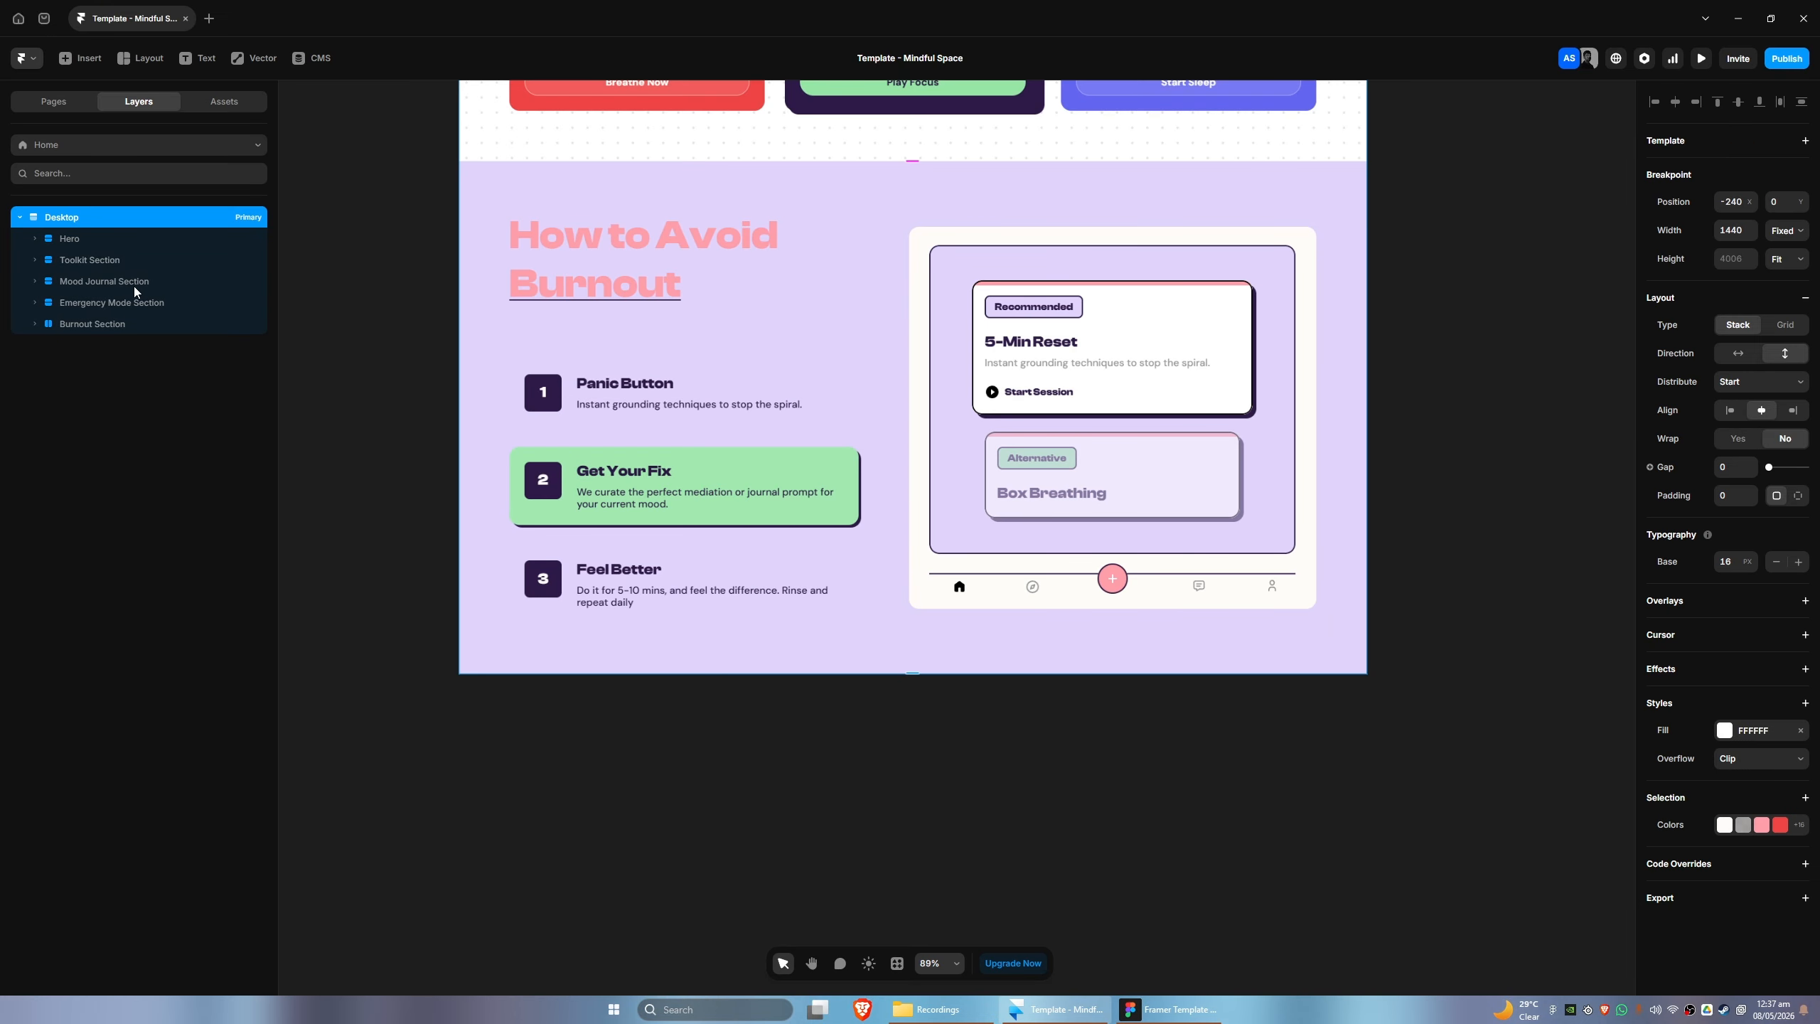
pyautogui.hotkey('ctrl', 'v')
pyautogui.scroll(-5, 334, 570)
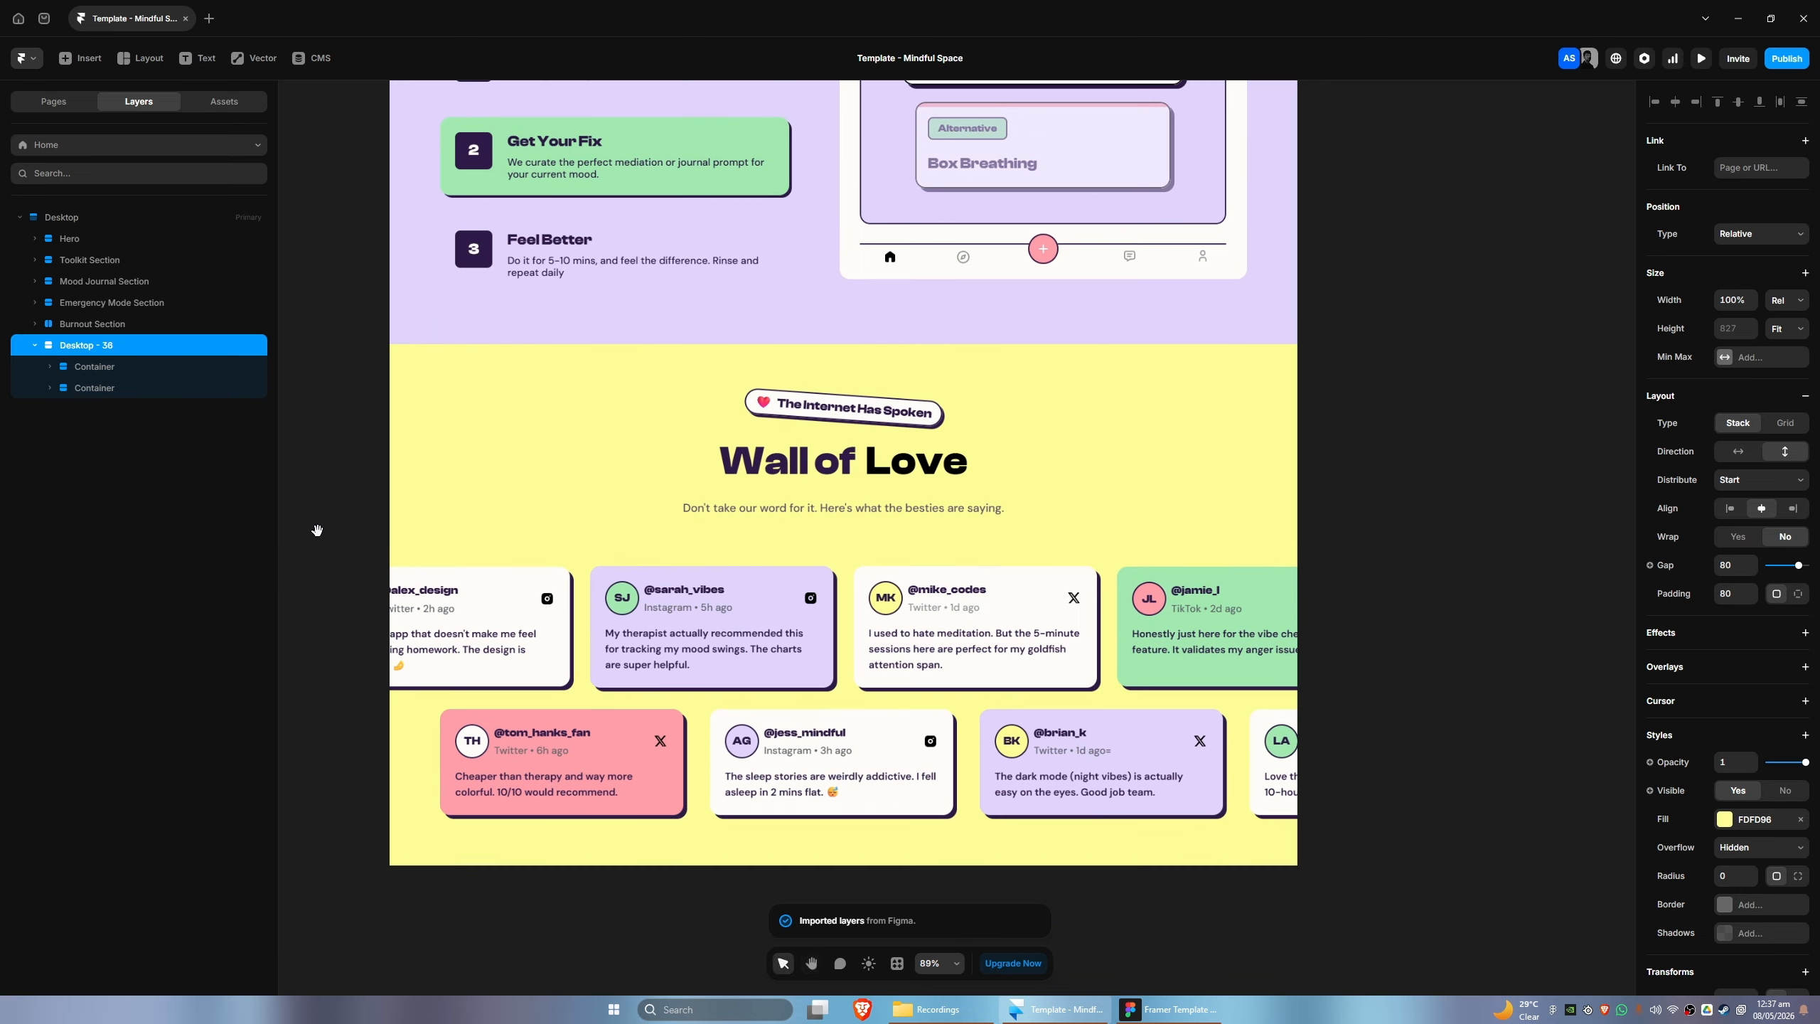
pyautogui.moveTo(317, 531); pyautogui.dragTo(304, 528)
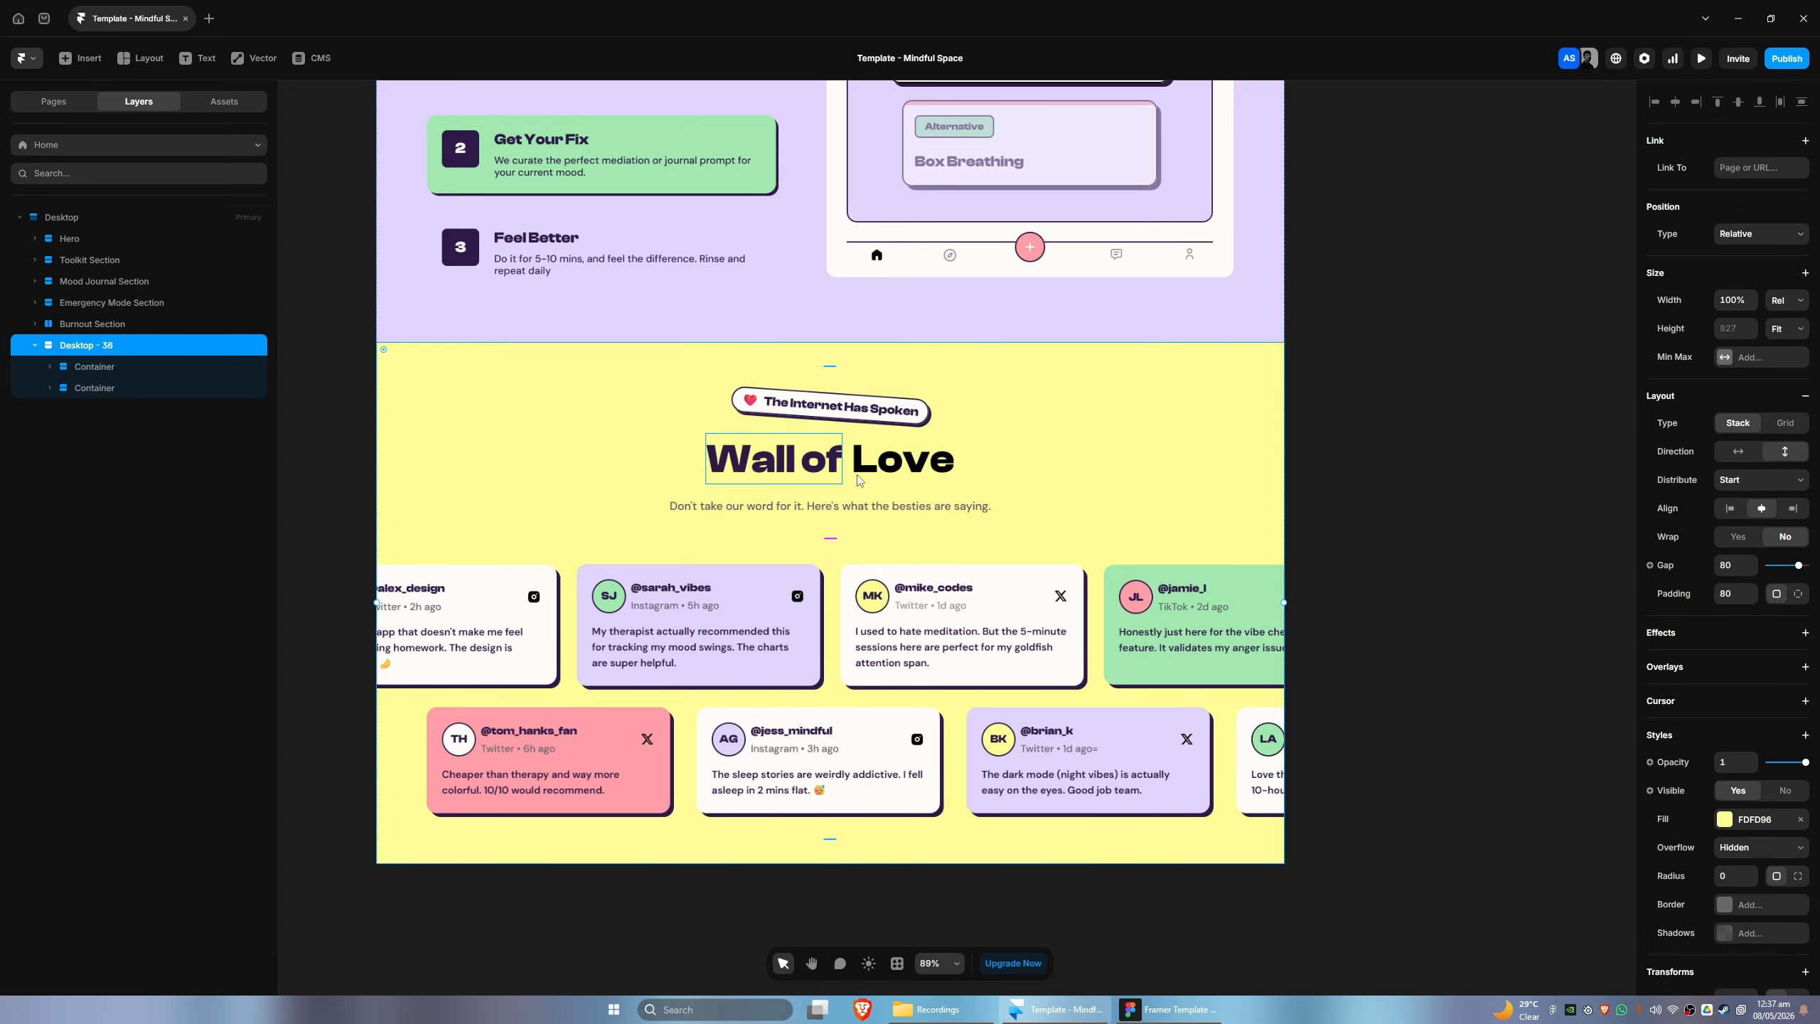
# - Set the text color of "Love" in the Wall of Love heading to F2F2F2 at 0% opacity
pyautogui.click(911, 466)
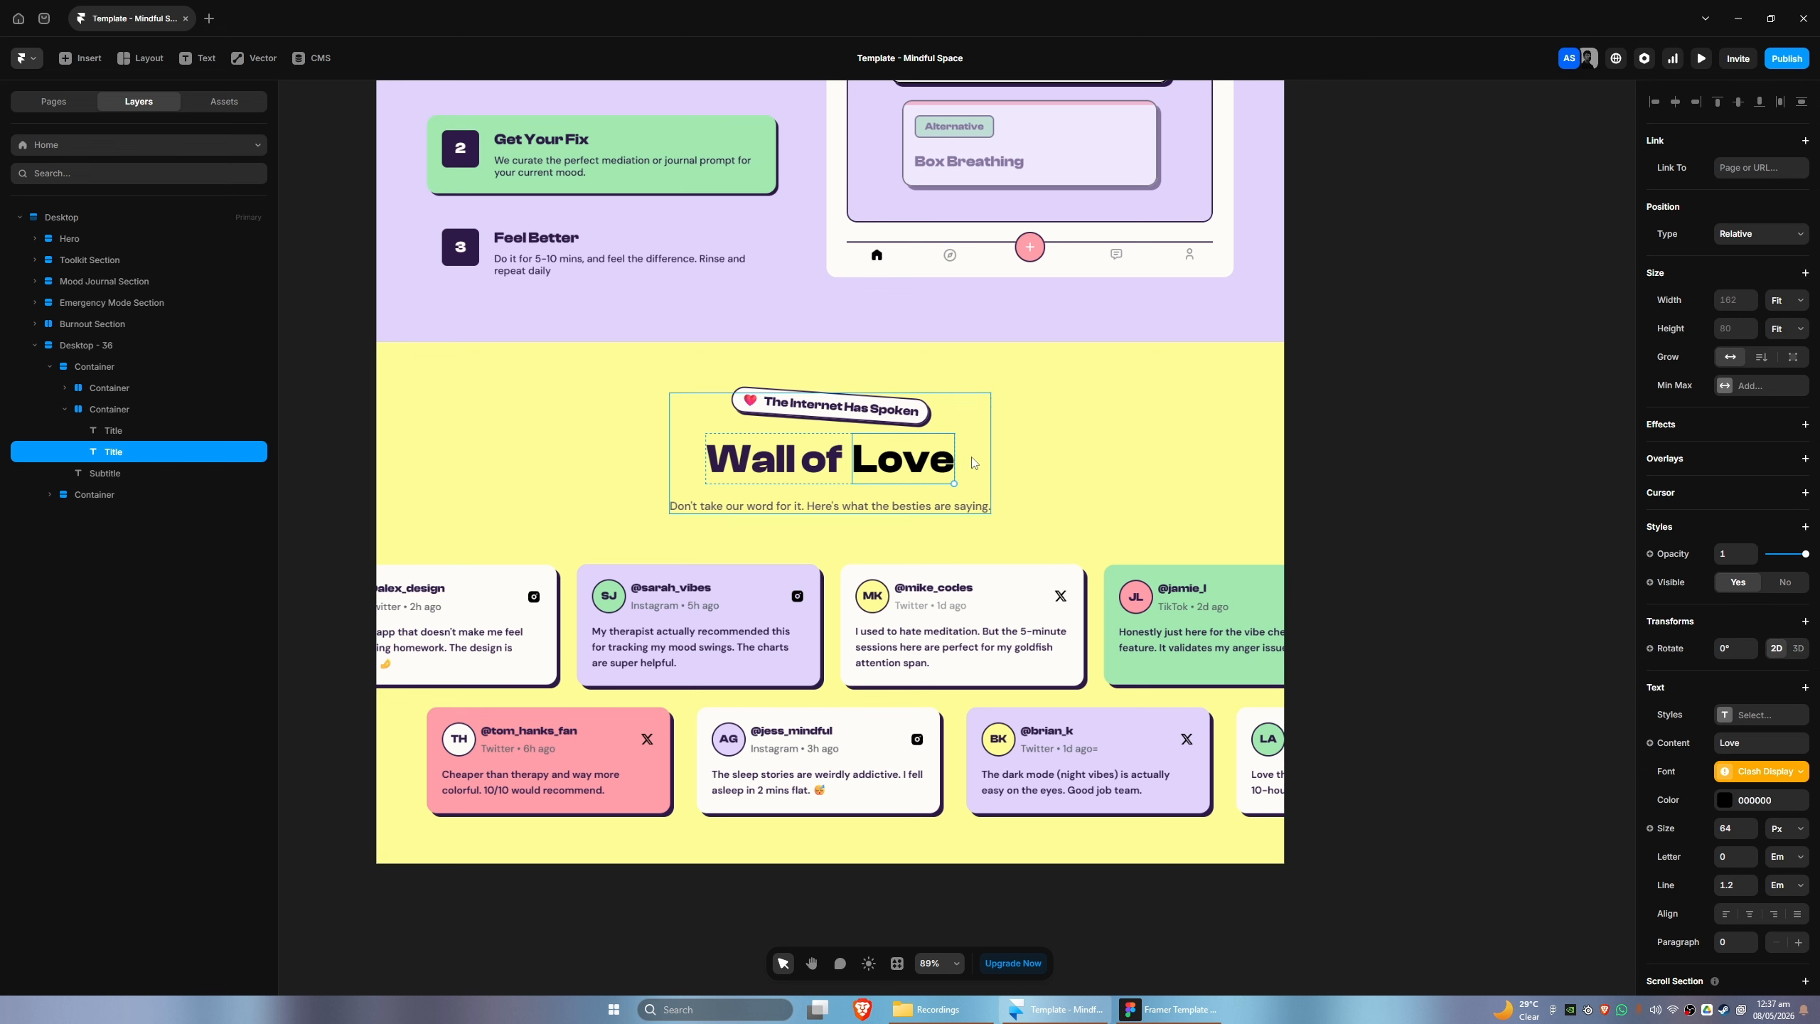
pyautogui.scroll(-2, 1467, 719)
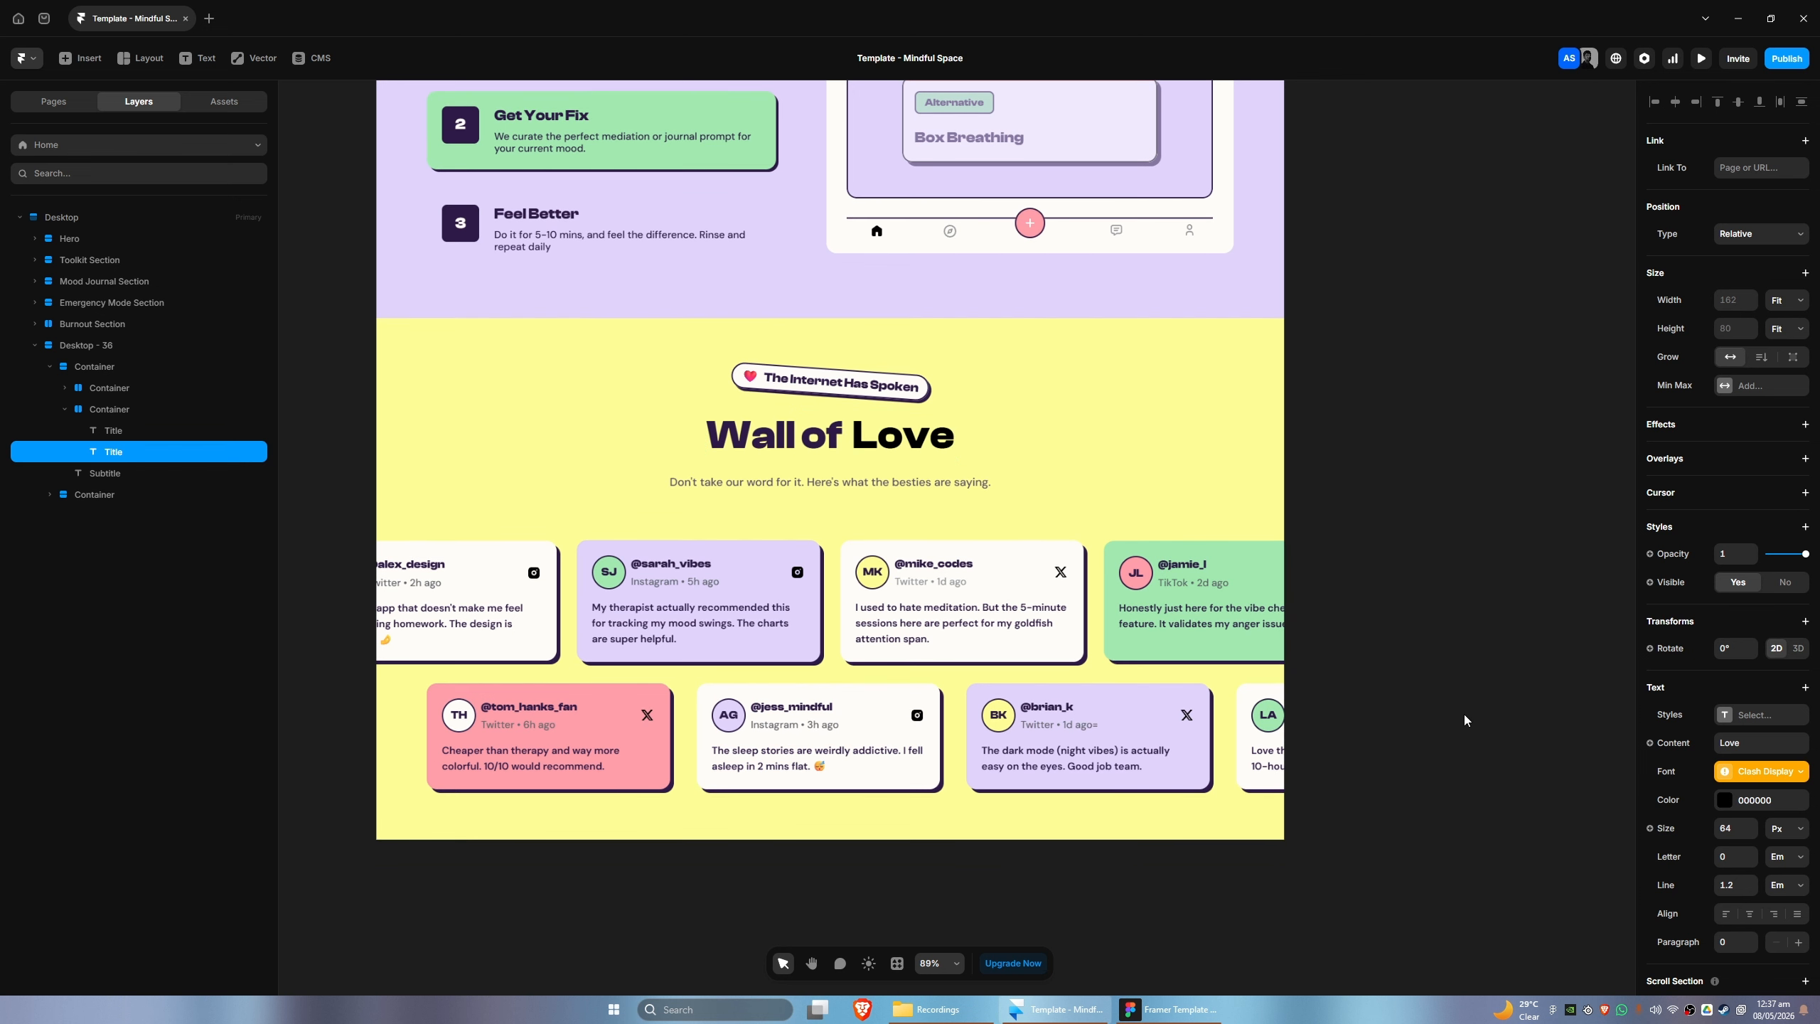
pyautogui.click(1760, 799)
pyautogui.moveTo(1476, 616); pyautogui.dragTo(1440, 592)
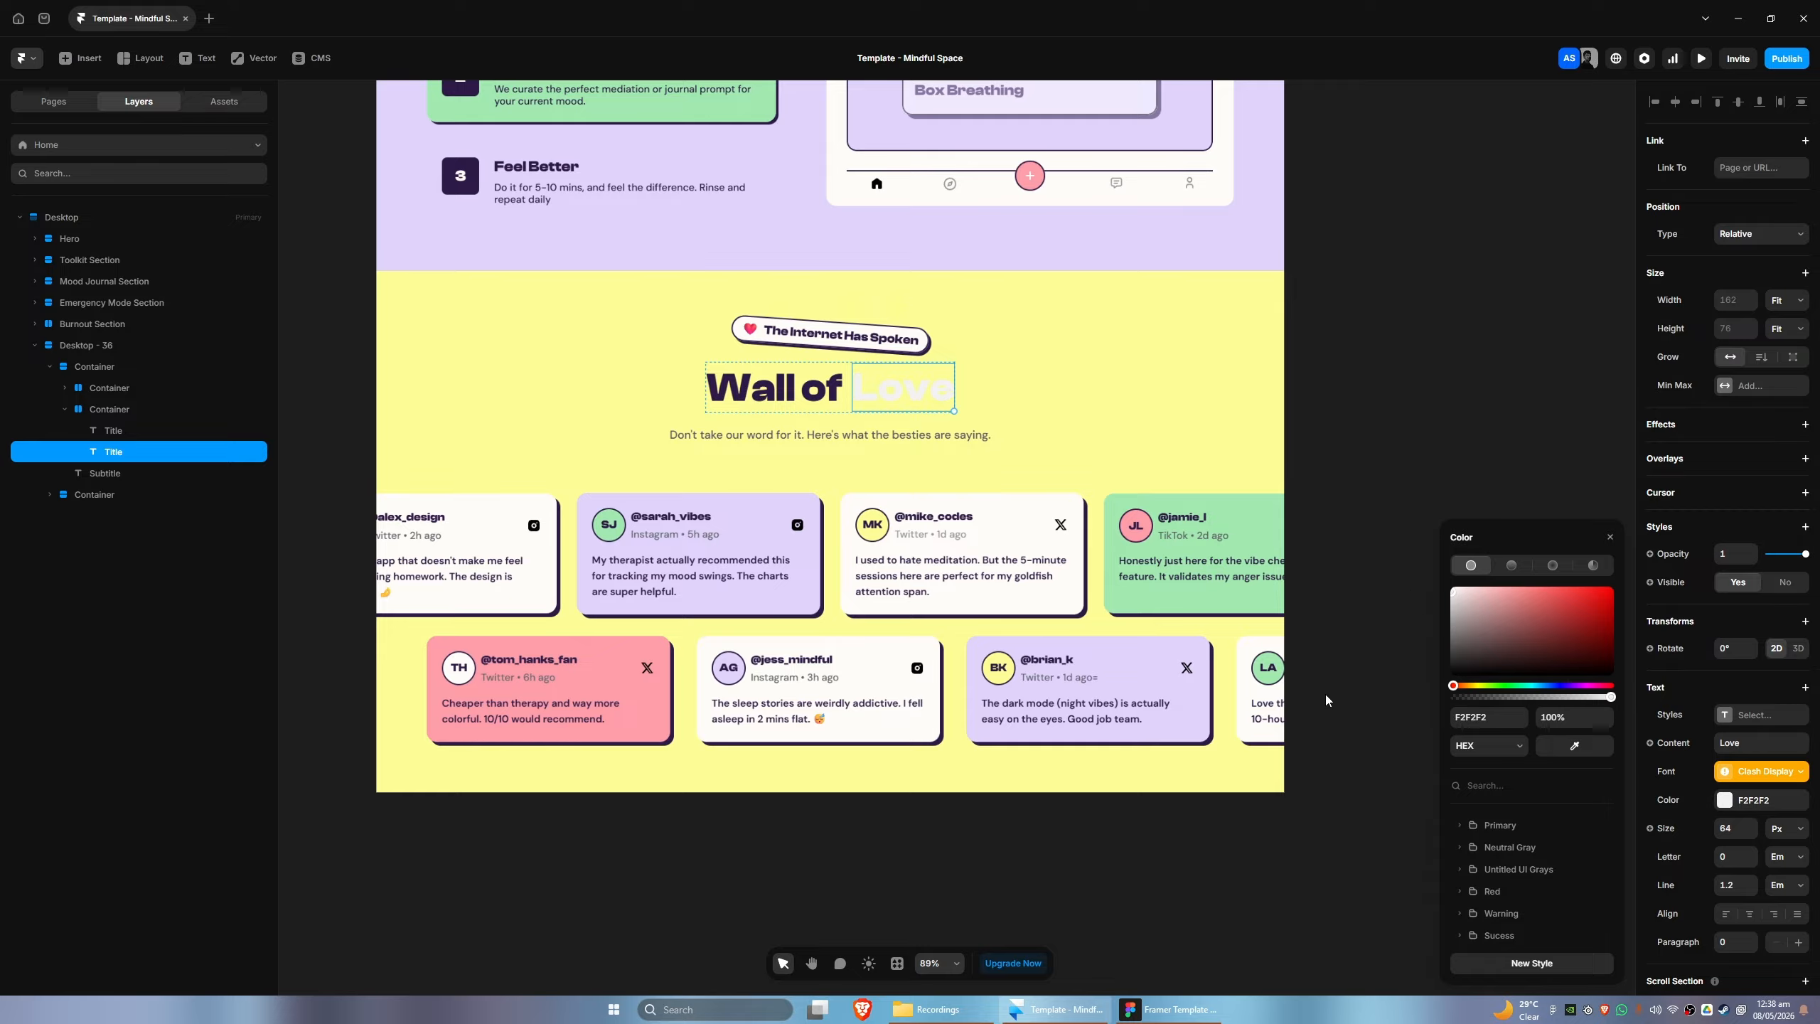
# - Add a text stroke of width 1 to the word "Love" and open its stroke settings
pyautogui.click(1805, 687)
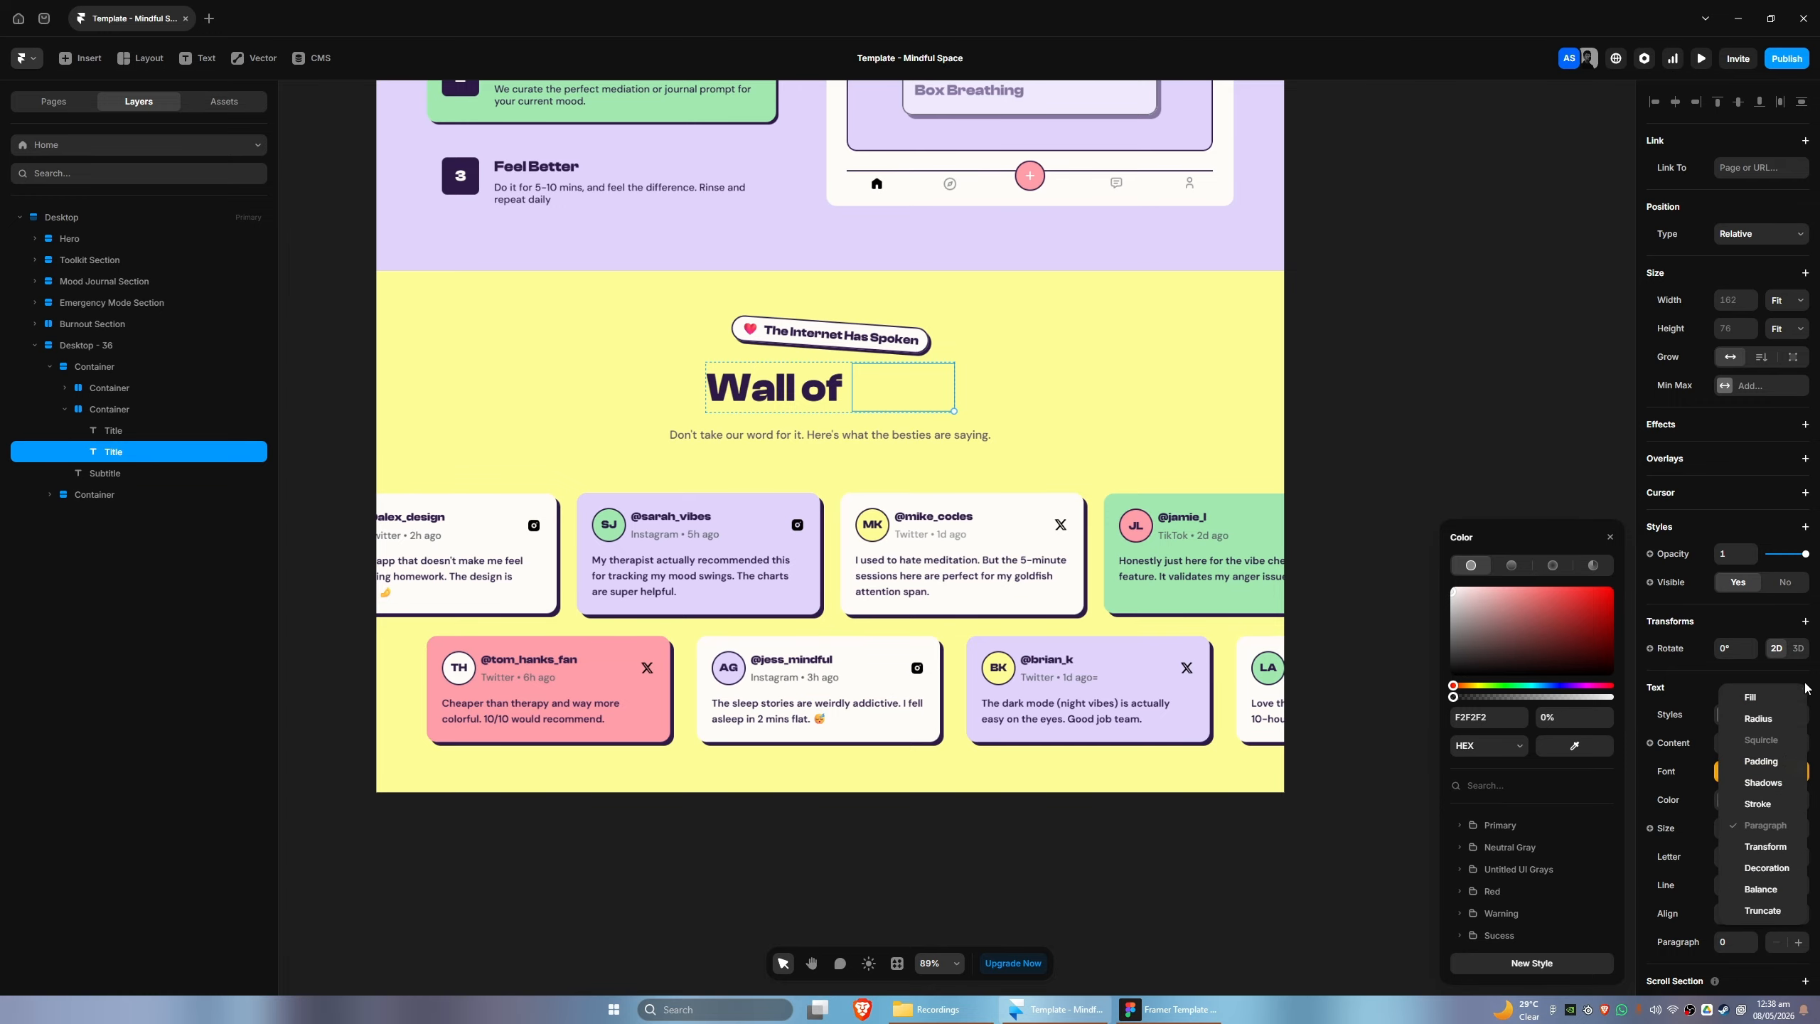
pyautogui.click(1755, 805)
pyautogui.click(1723, 941)
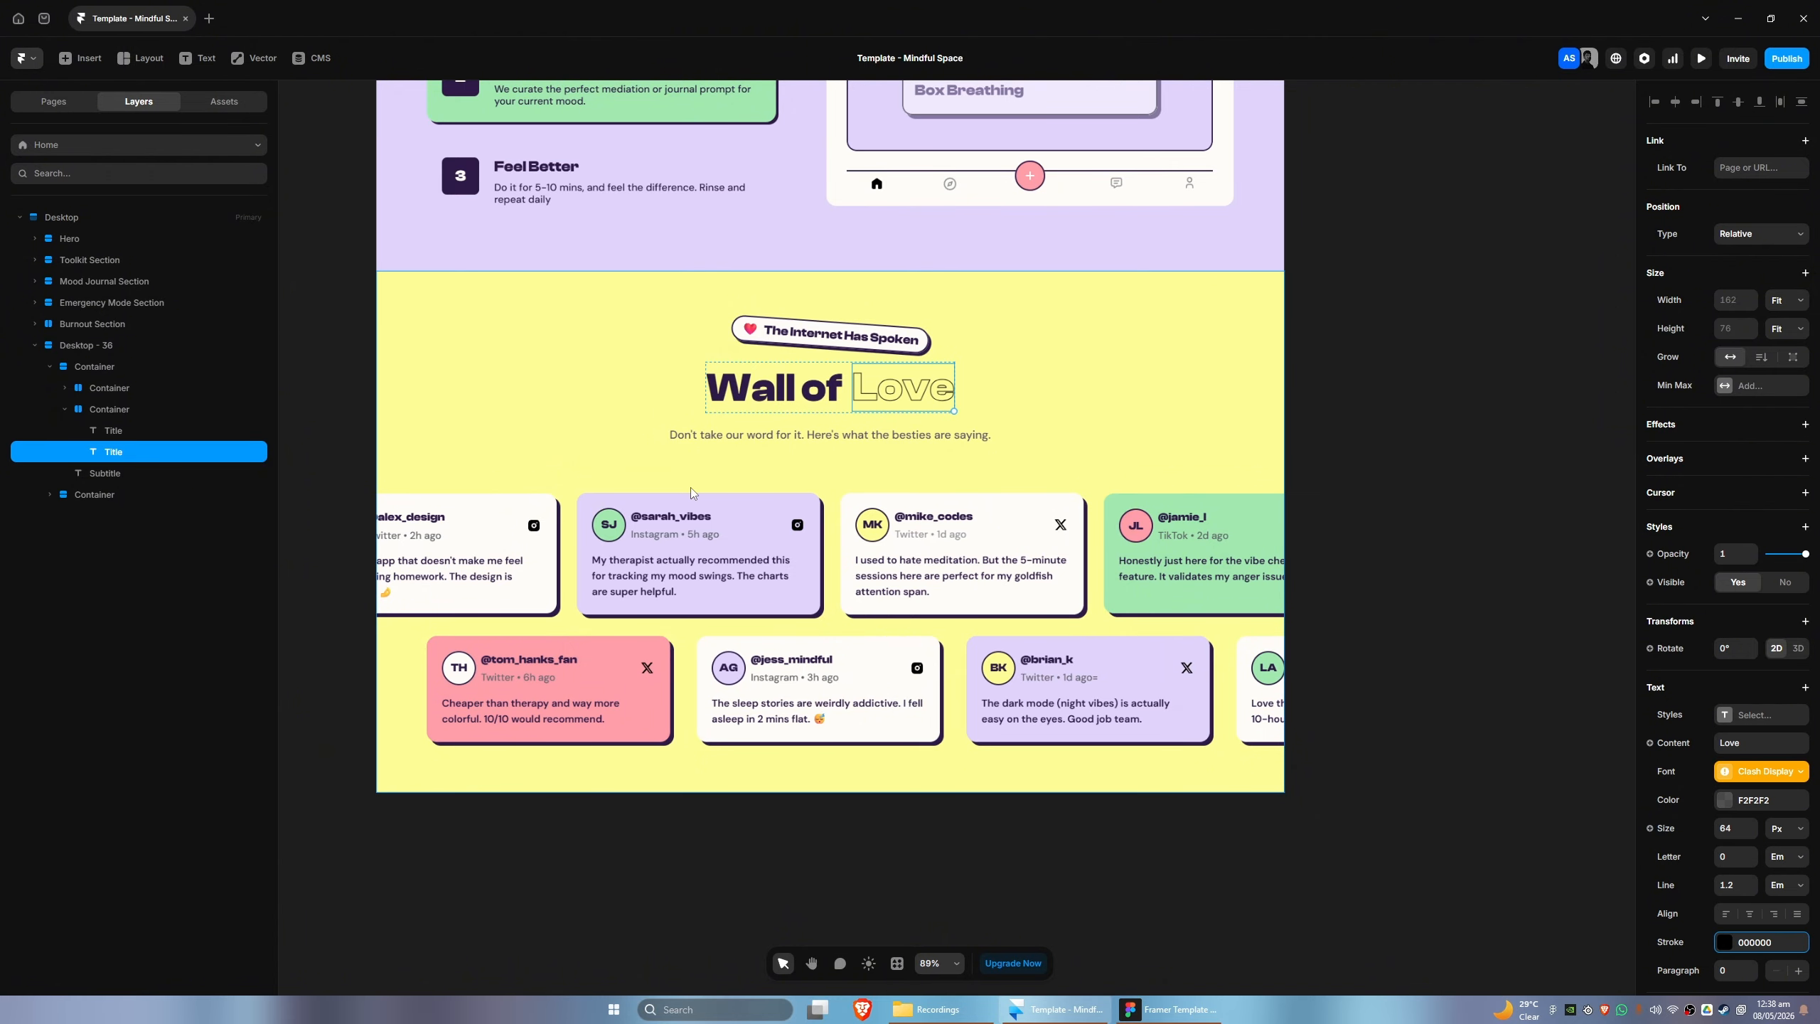
pyautogui.click(1722, 942)
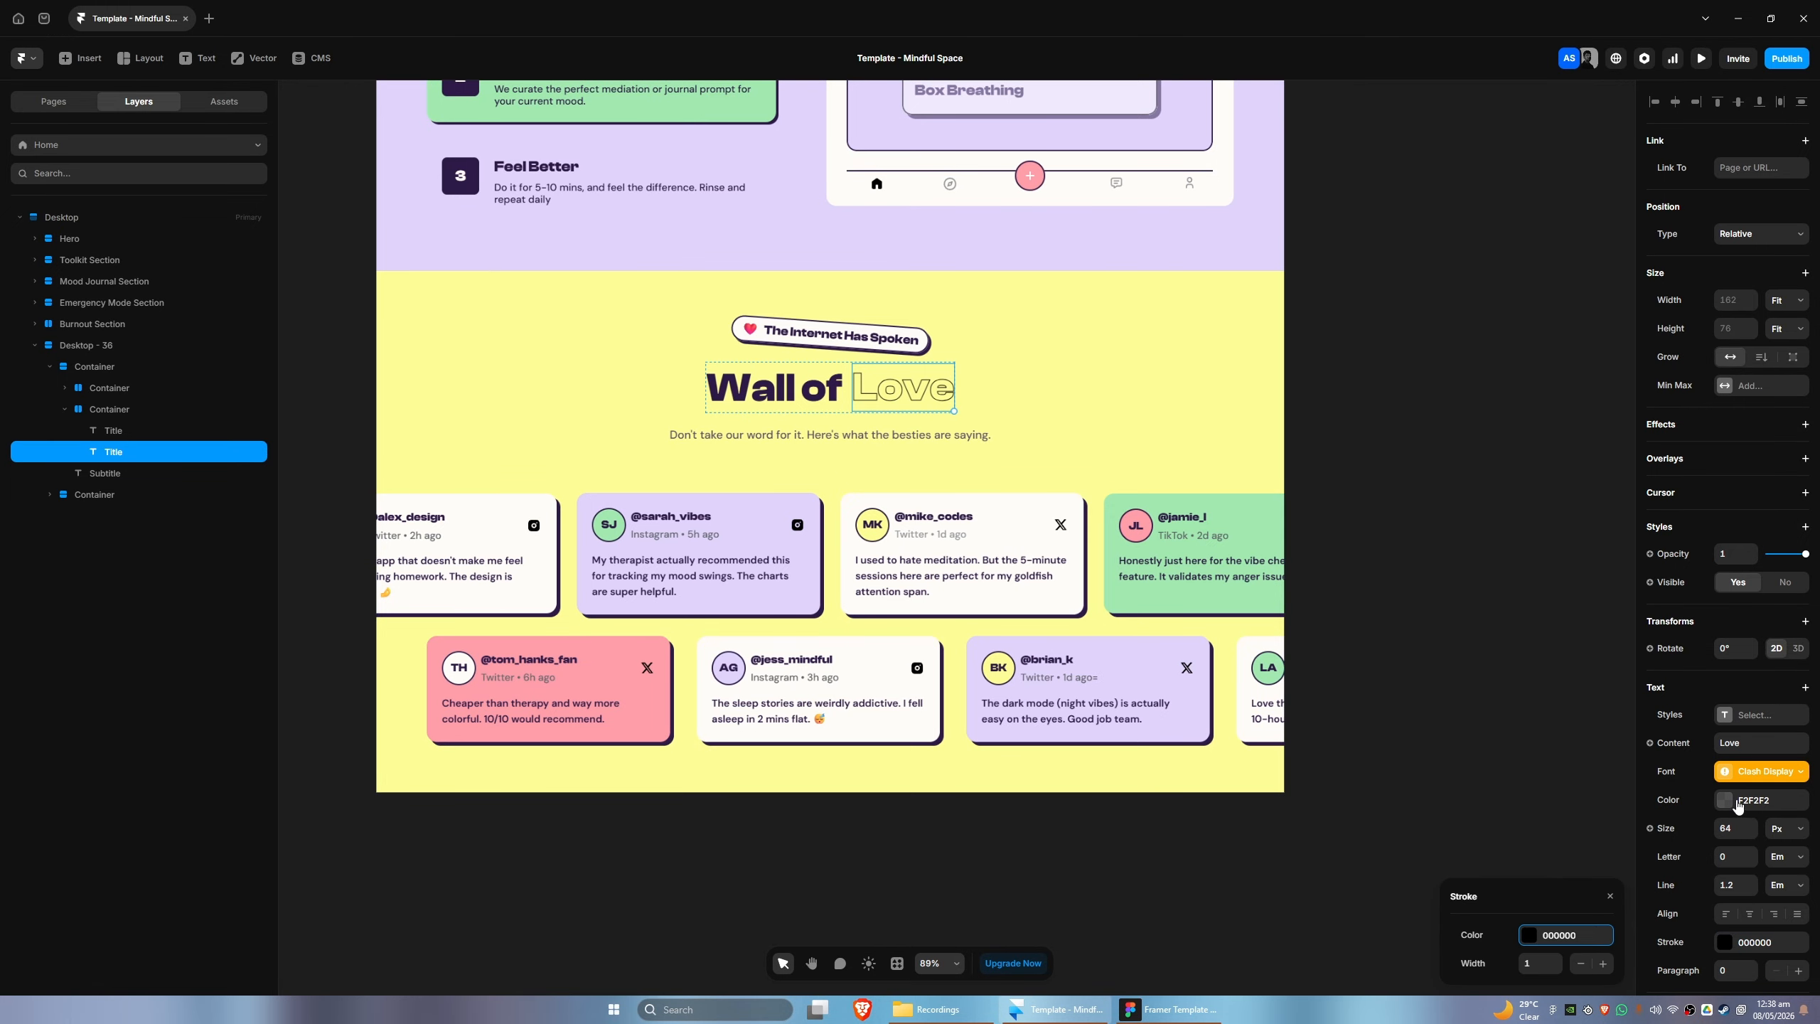
# - Match the stroke color of "Love" to the "Wall of" text by copying its color 2E1A47
pyautogui.click(807, 391)
pyautogui.click(1750, 802)
pyautogui.hotkey('ctrl', 'c')
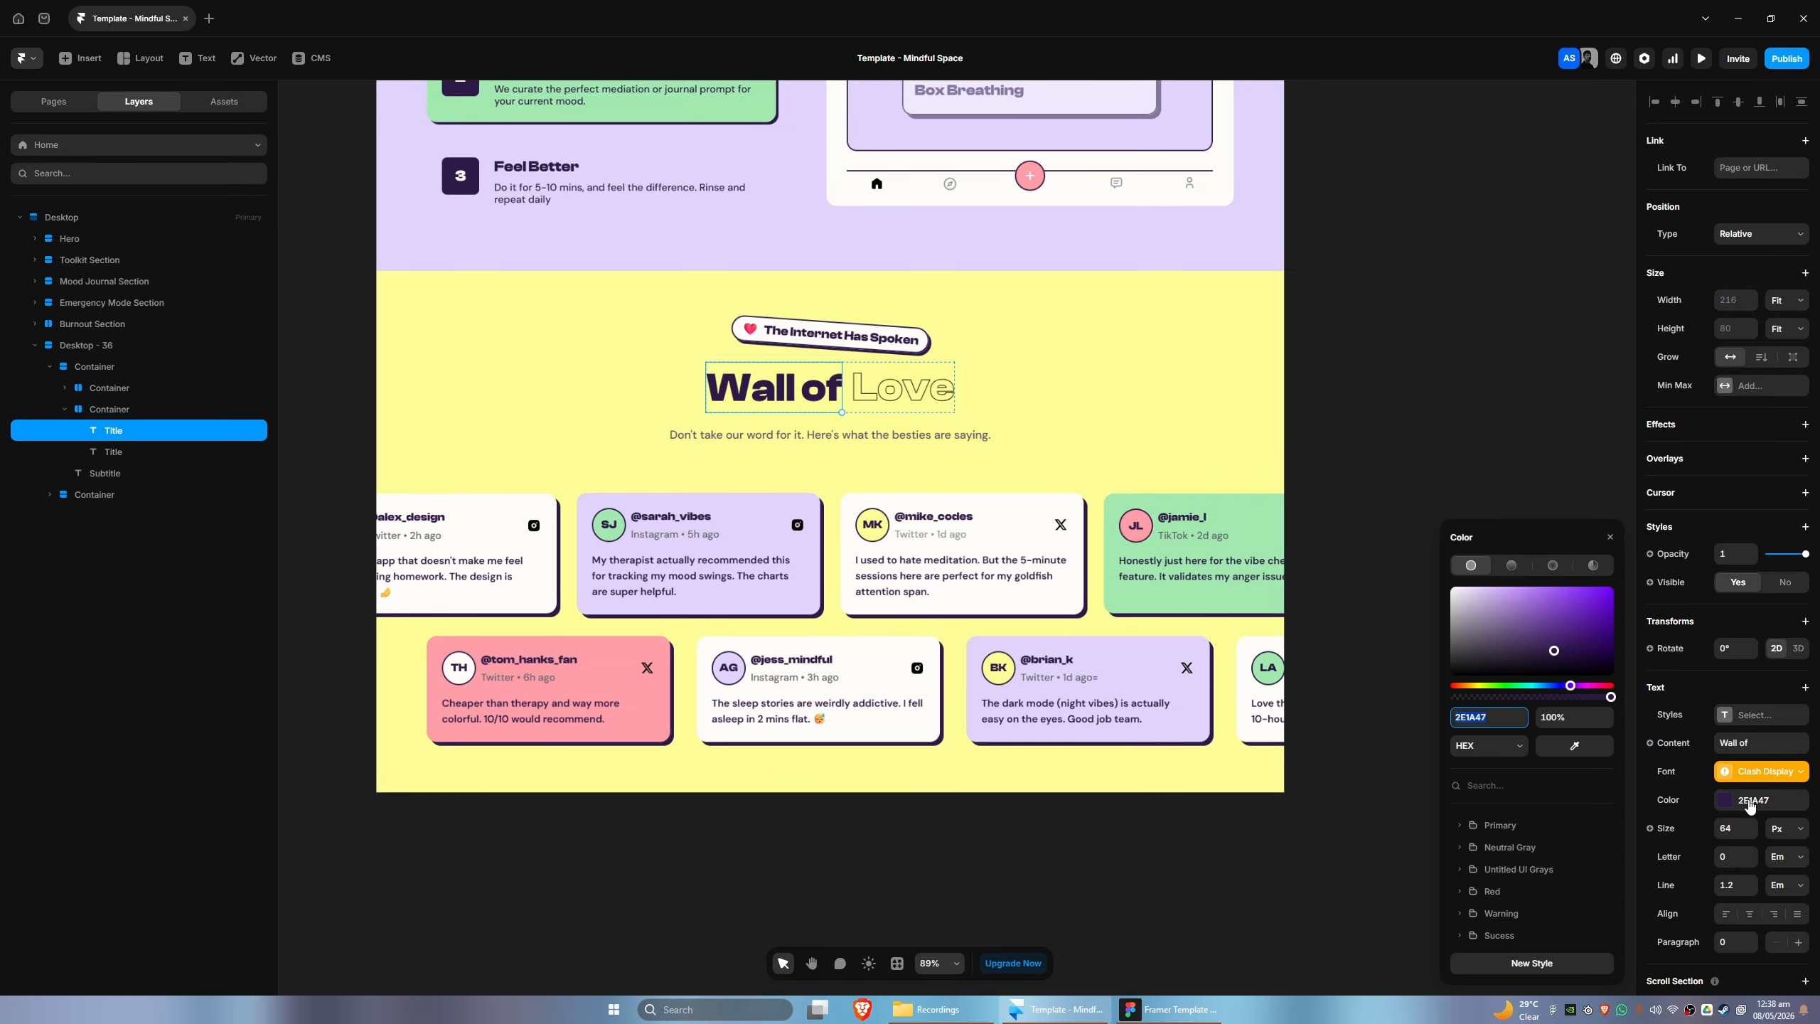
pyautogui.click(902, 388)
pyautogui.click(1739, 945)
pyautogui.hotkey('ctrl', 'v')
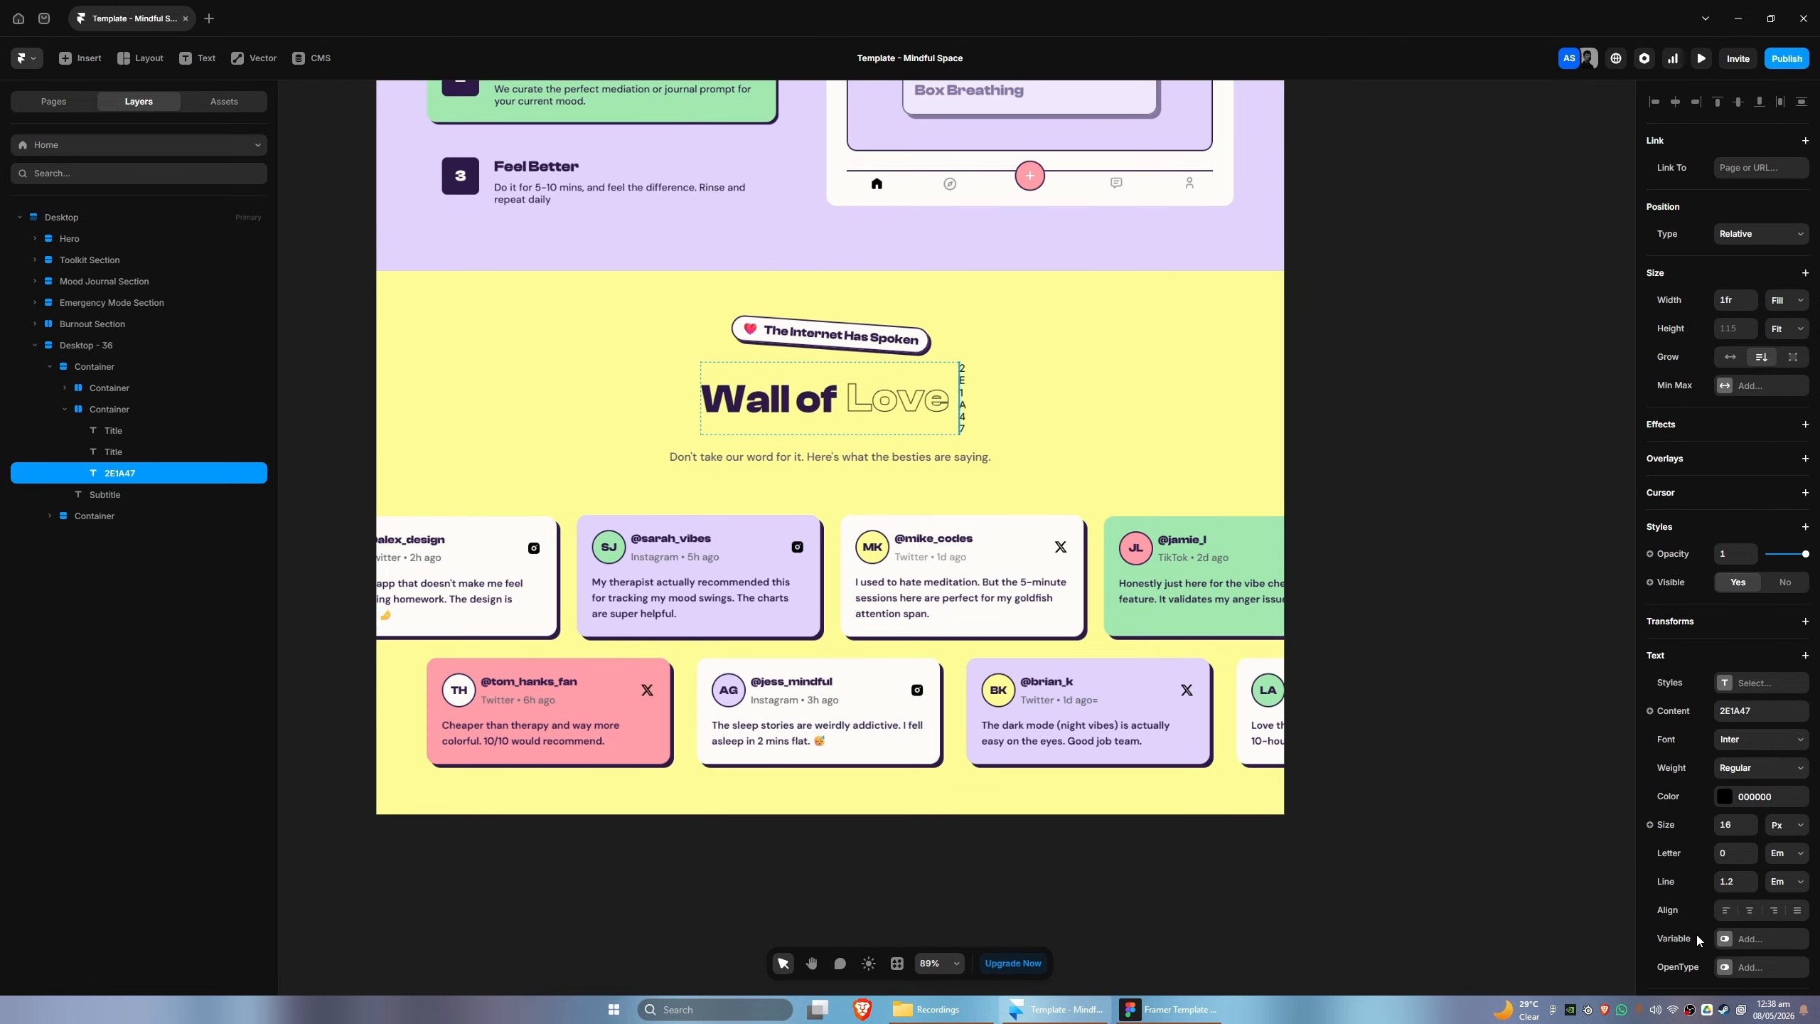
pyautogui.hotkey('ctrl', 'z')
pyautogui.click(1741, 942)
pyautogui.click(1566, 936)
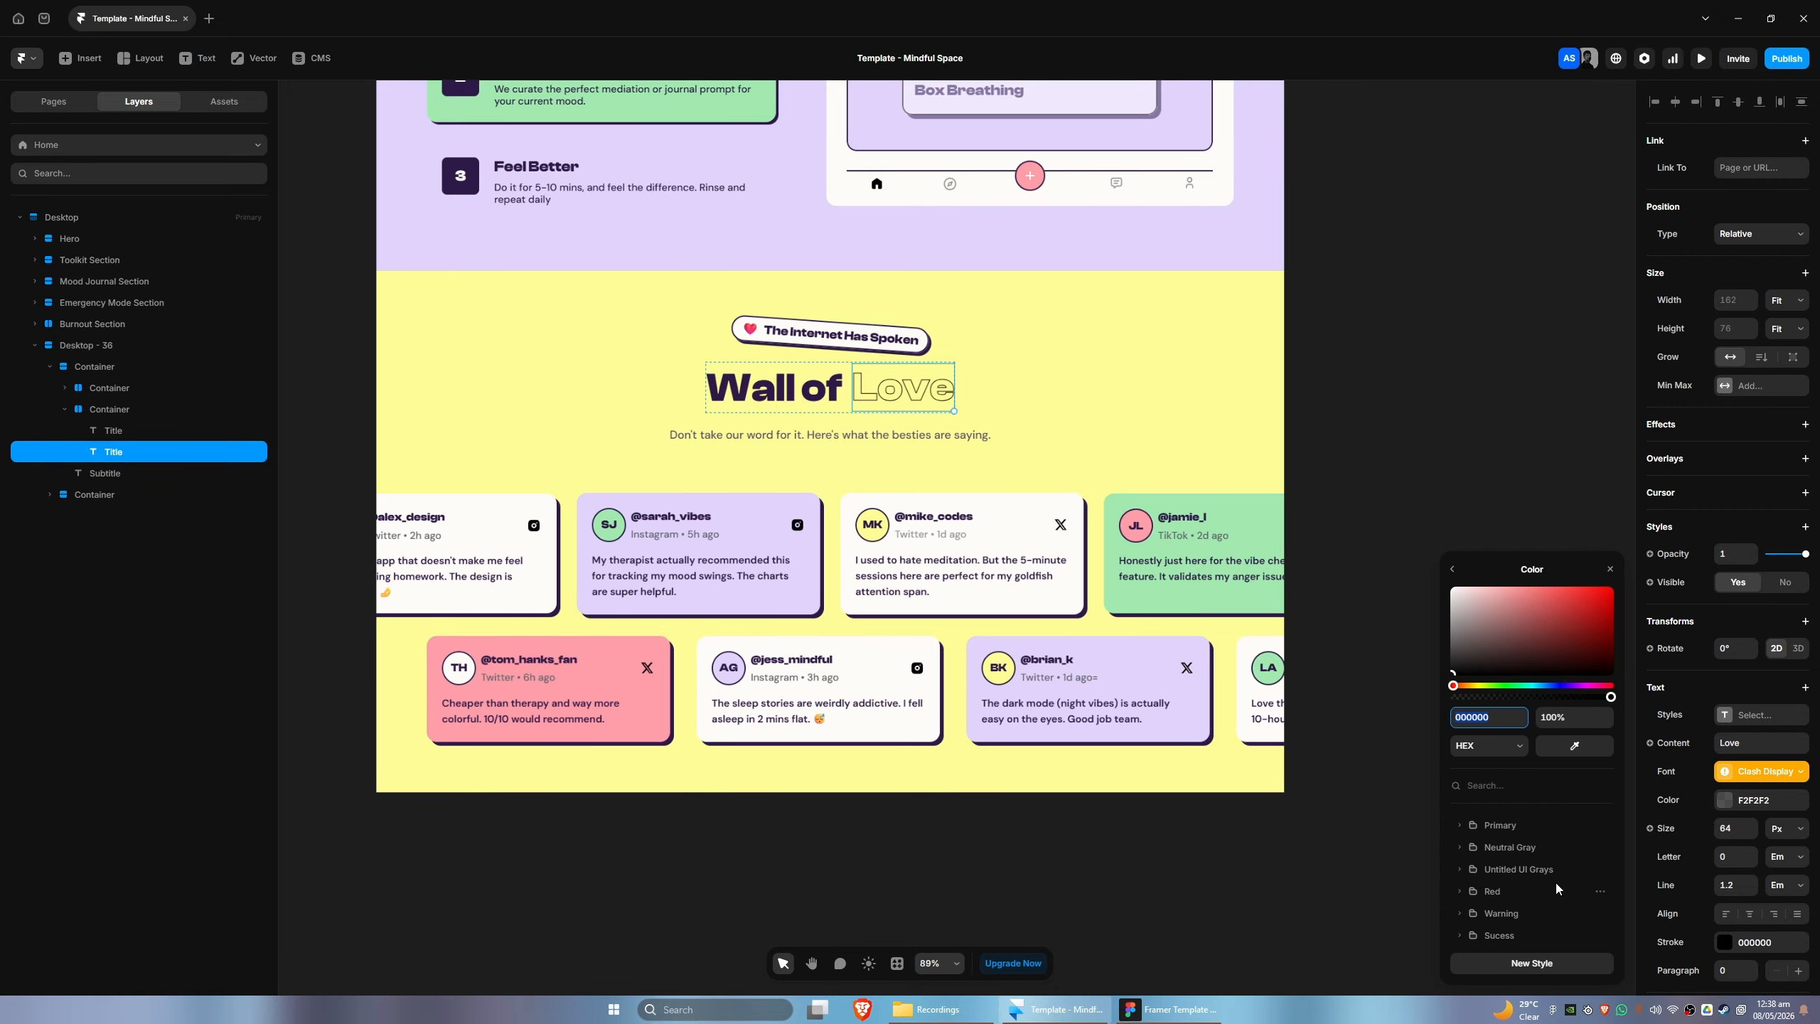
pyautogui.hotkey('ctrl', 'v')
pyautogui.press('Return')
pyautogui.moveTo(1300, 470); pyautogui.dragTo(1413, 426)
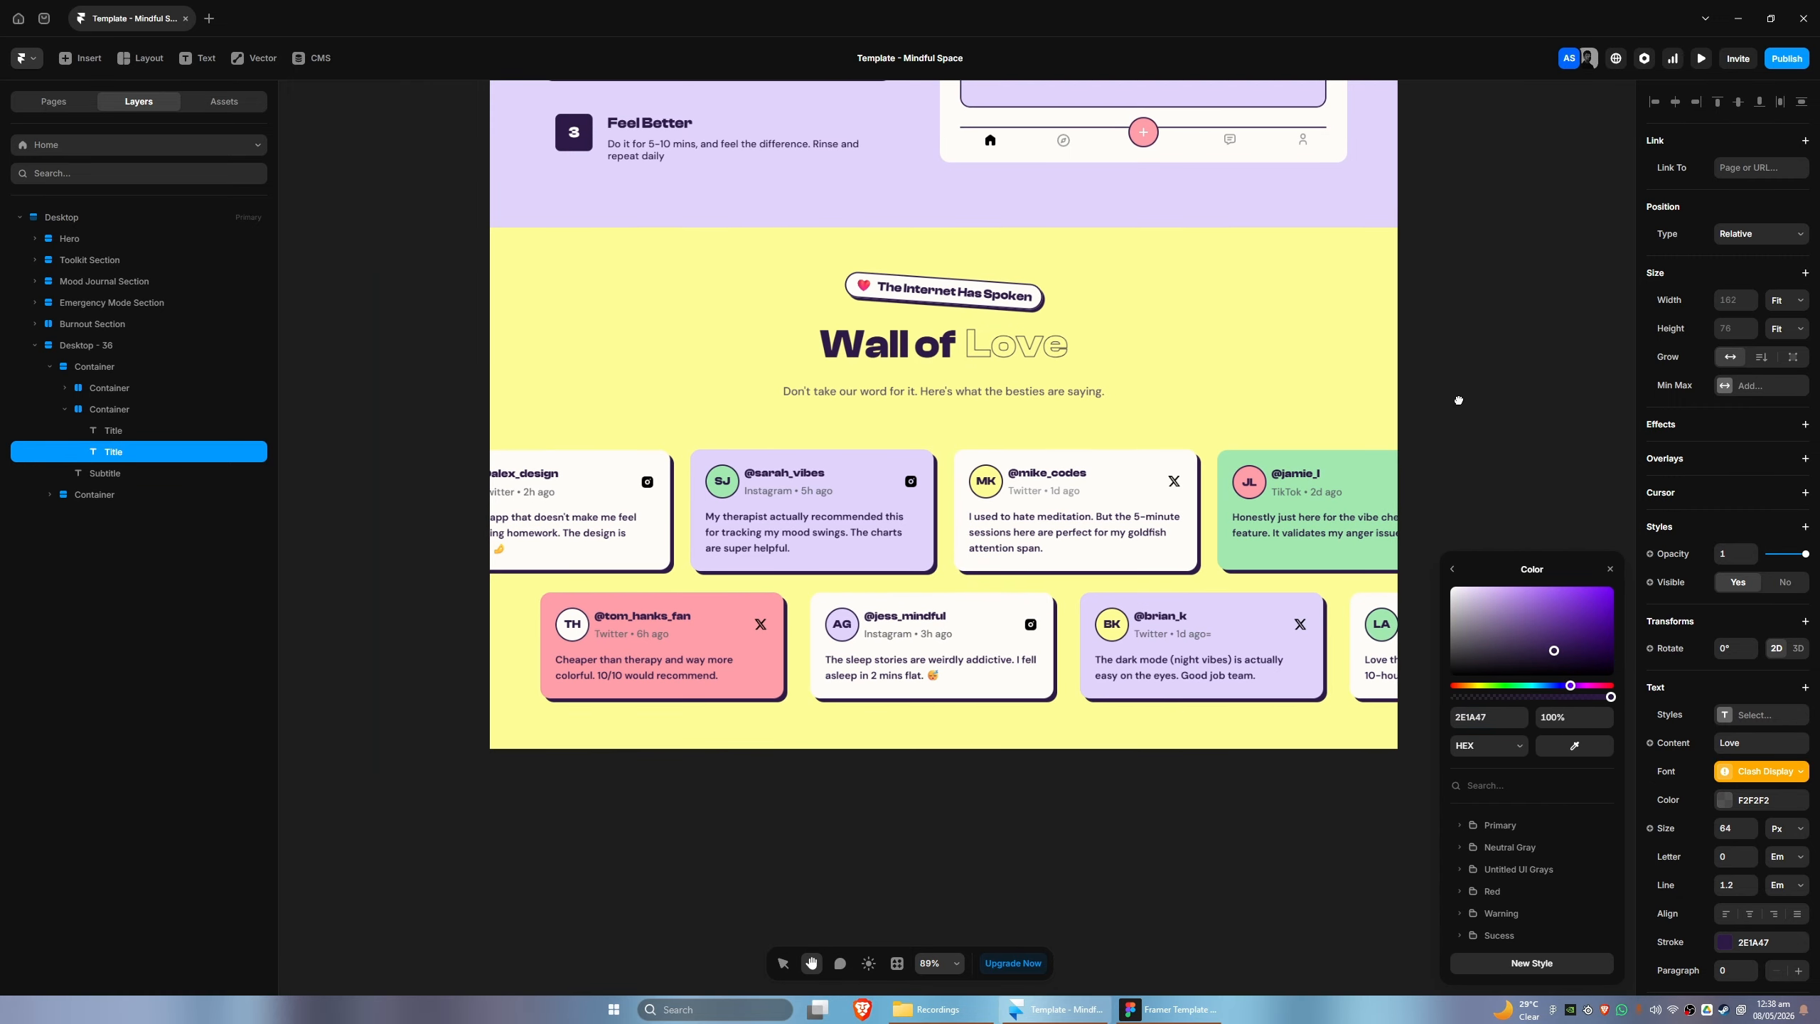
pyautogui.click(1076, 808)
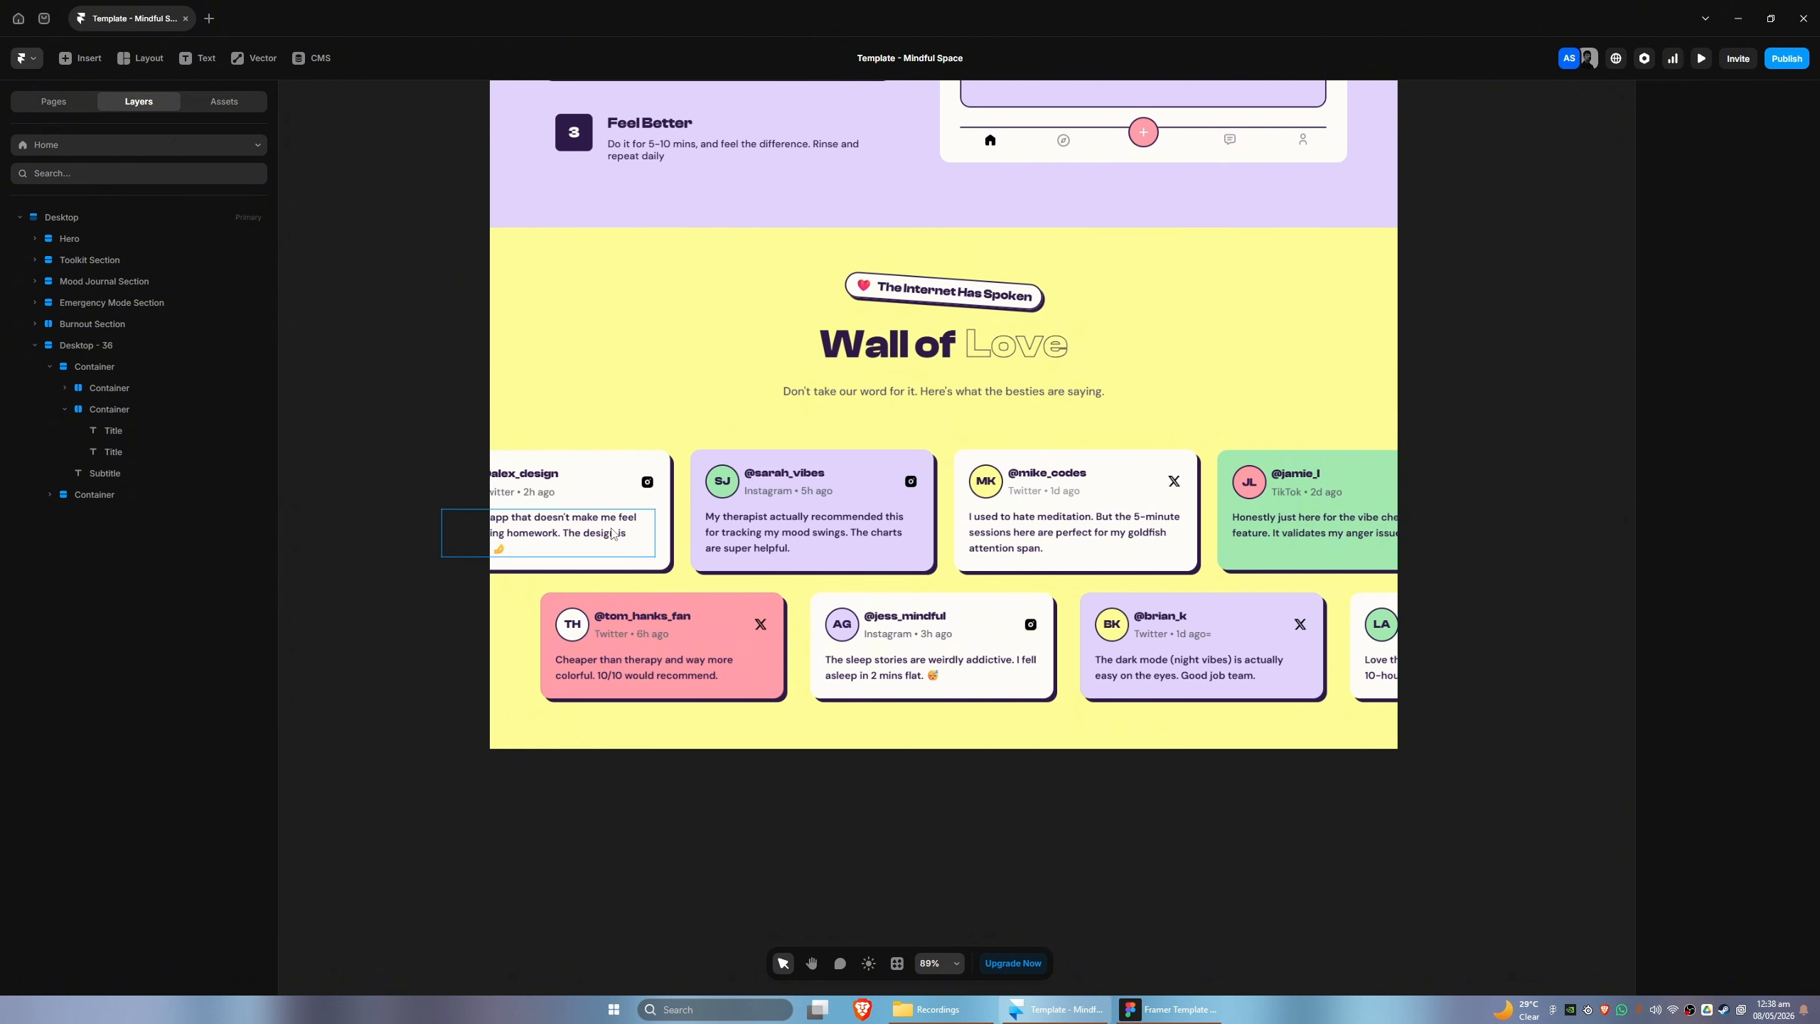
# - Move the container holding both testimonial rows out of the Wall of Love section onto the empty canvas beside the page
pyautogui.moveTo(1011, 789)
pyautogui.mouseDown()
pyautogui.moveTo(946, 796)
pyautogui.moveTo(986, 797)
pyautogui.mouseUp()
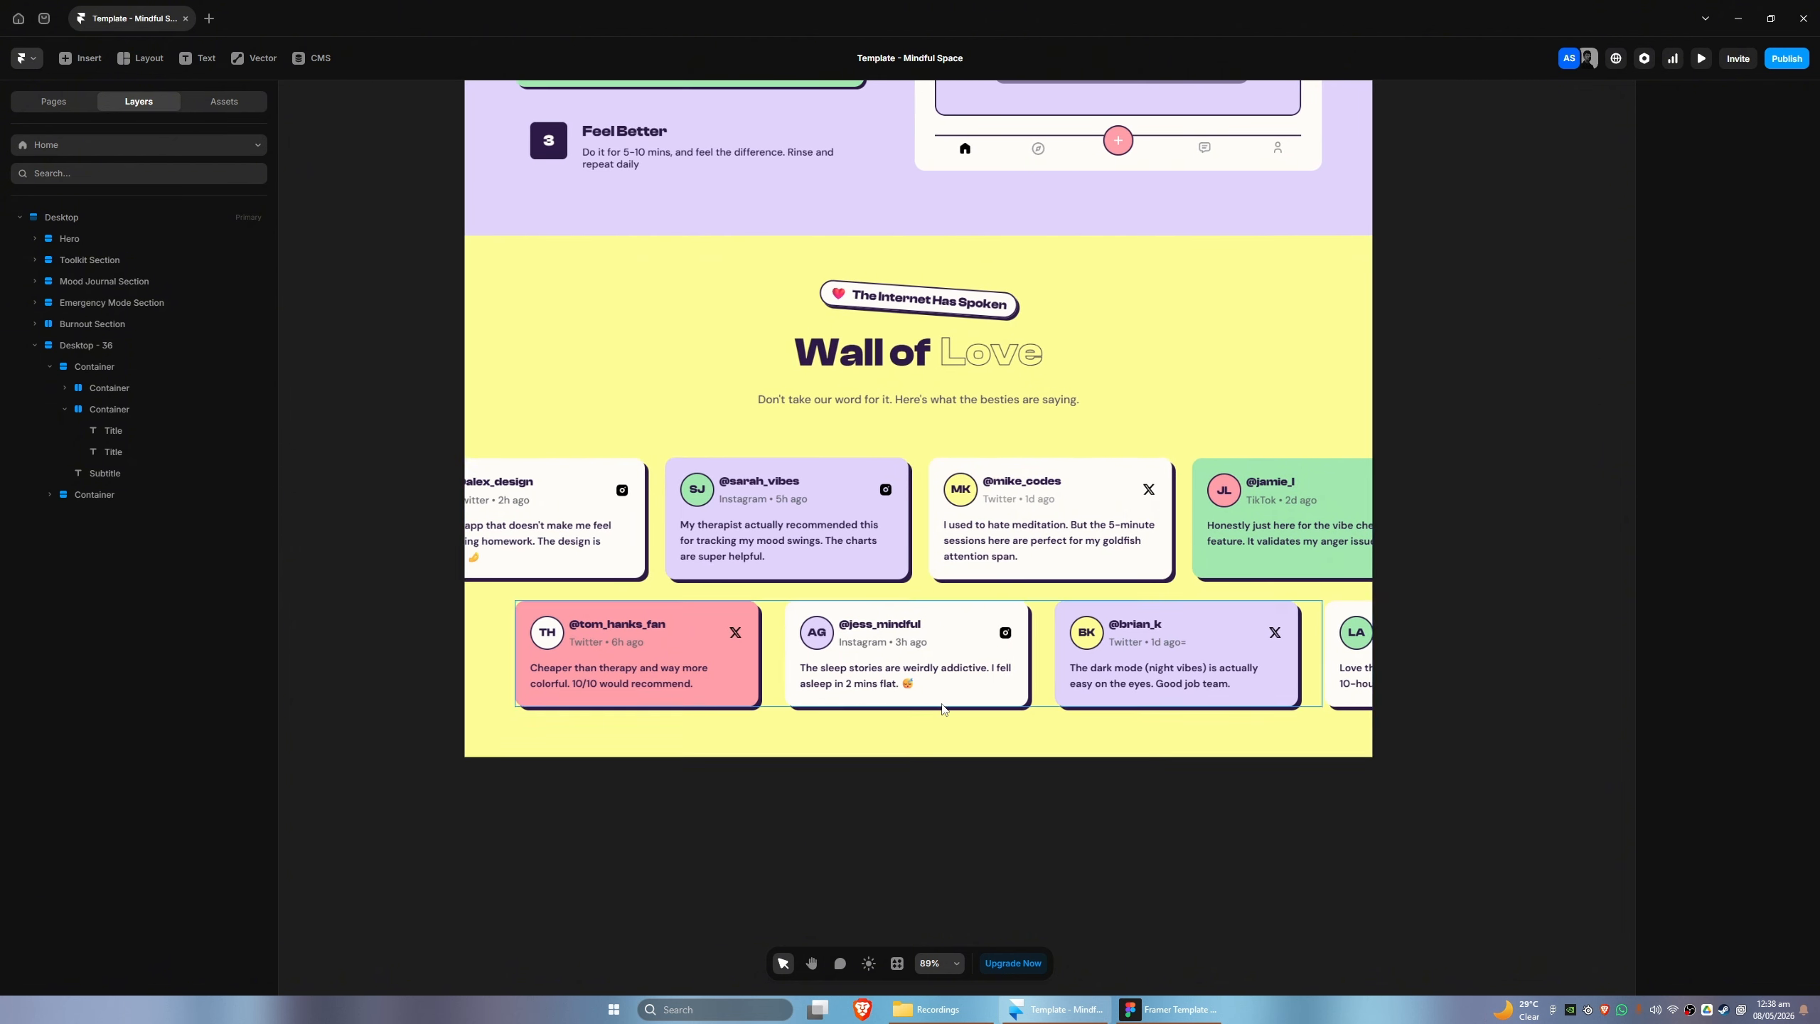
pyautogui.scroll(-3, 942, 708)
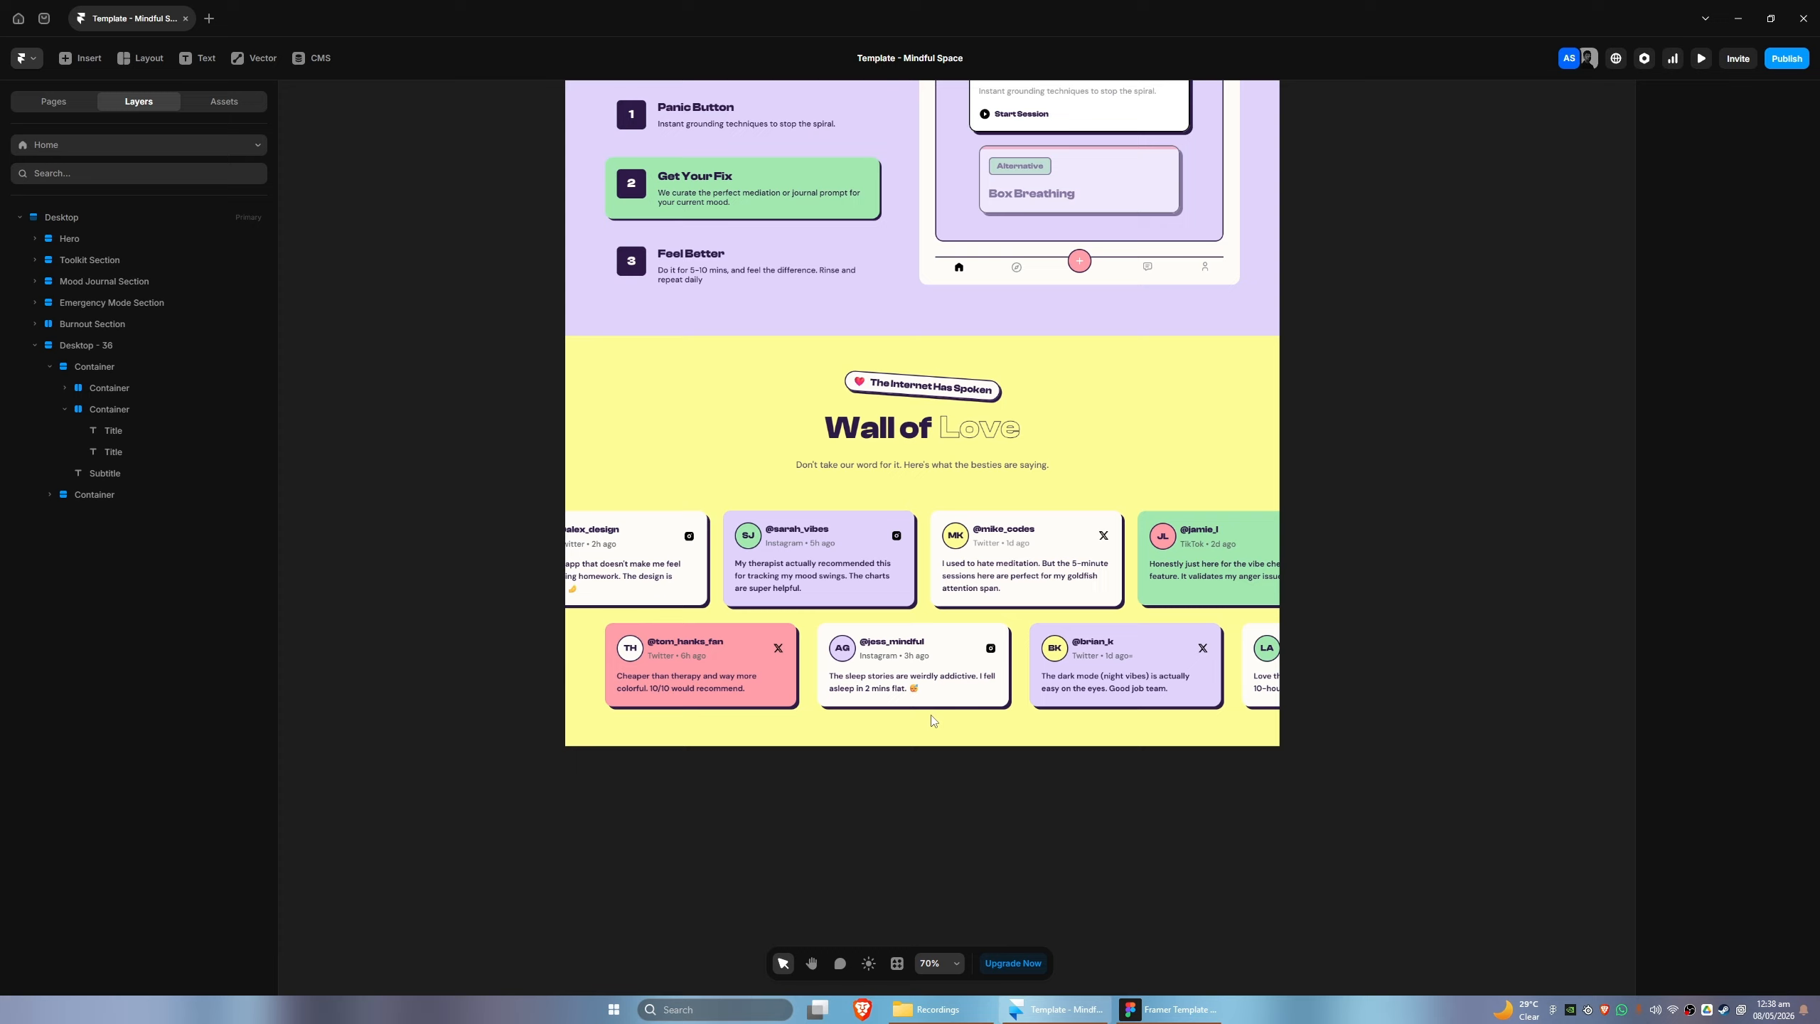
pyautogui.click(85, 458)
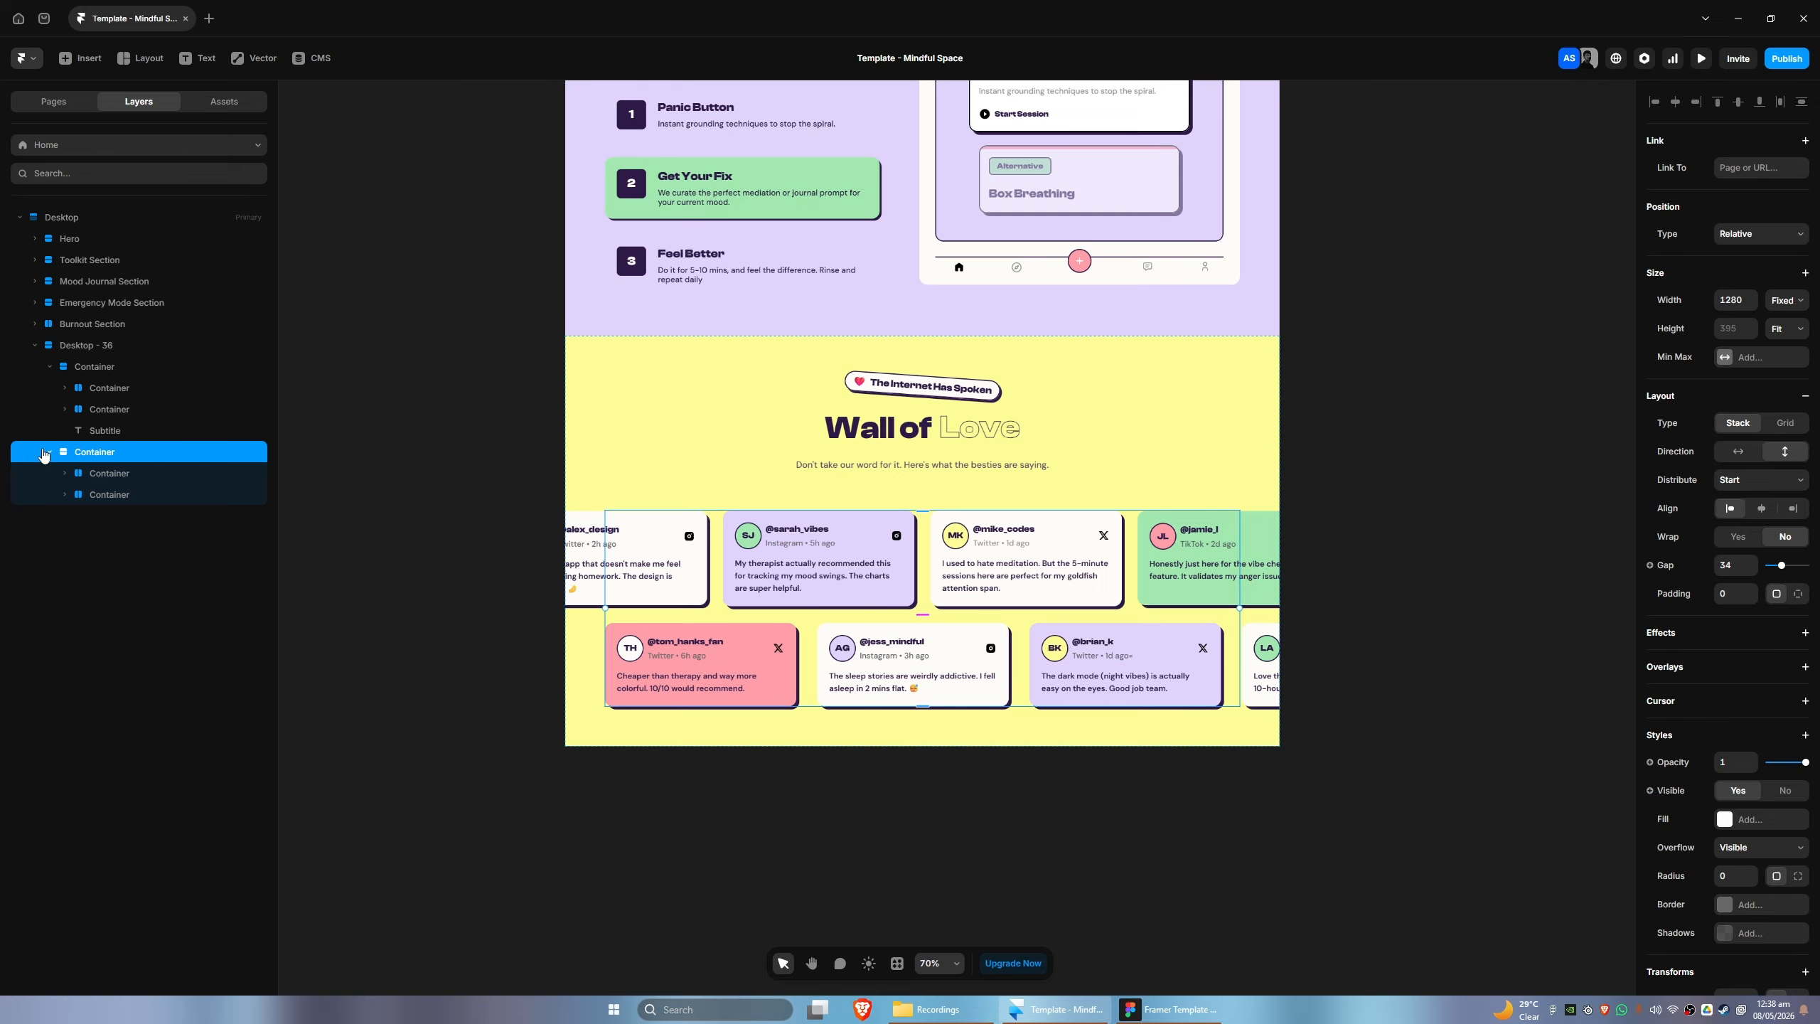
pyautogui.click(65, 476)
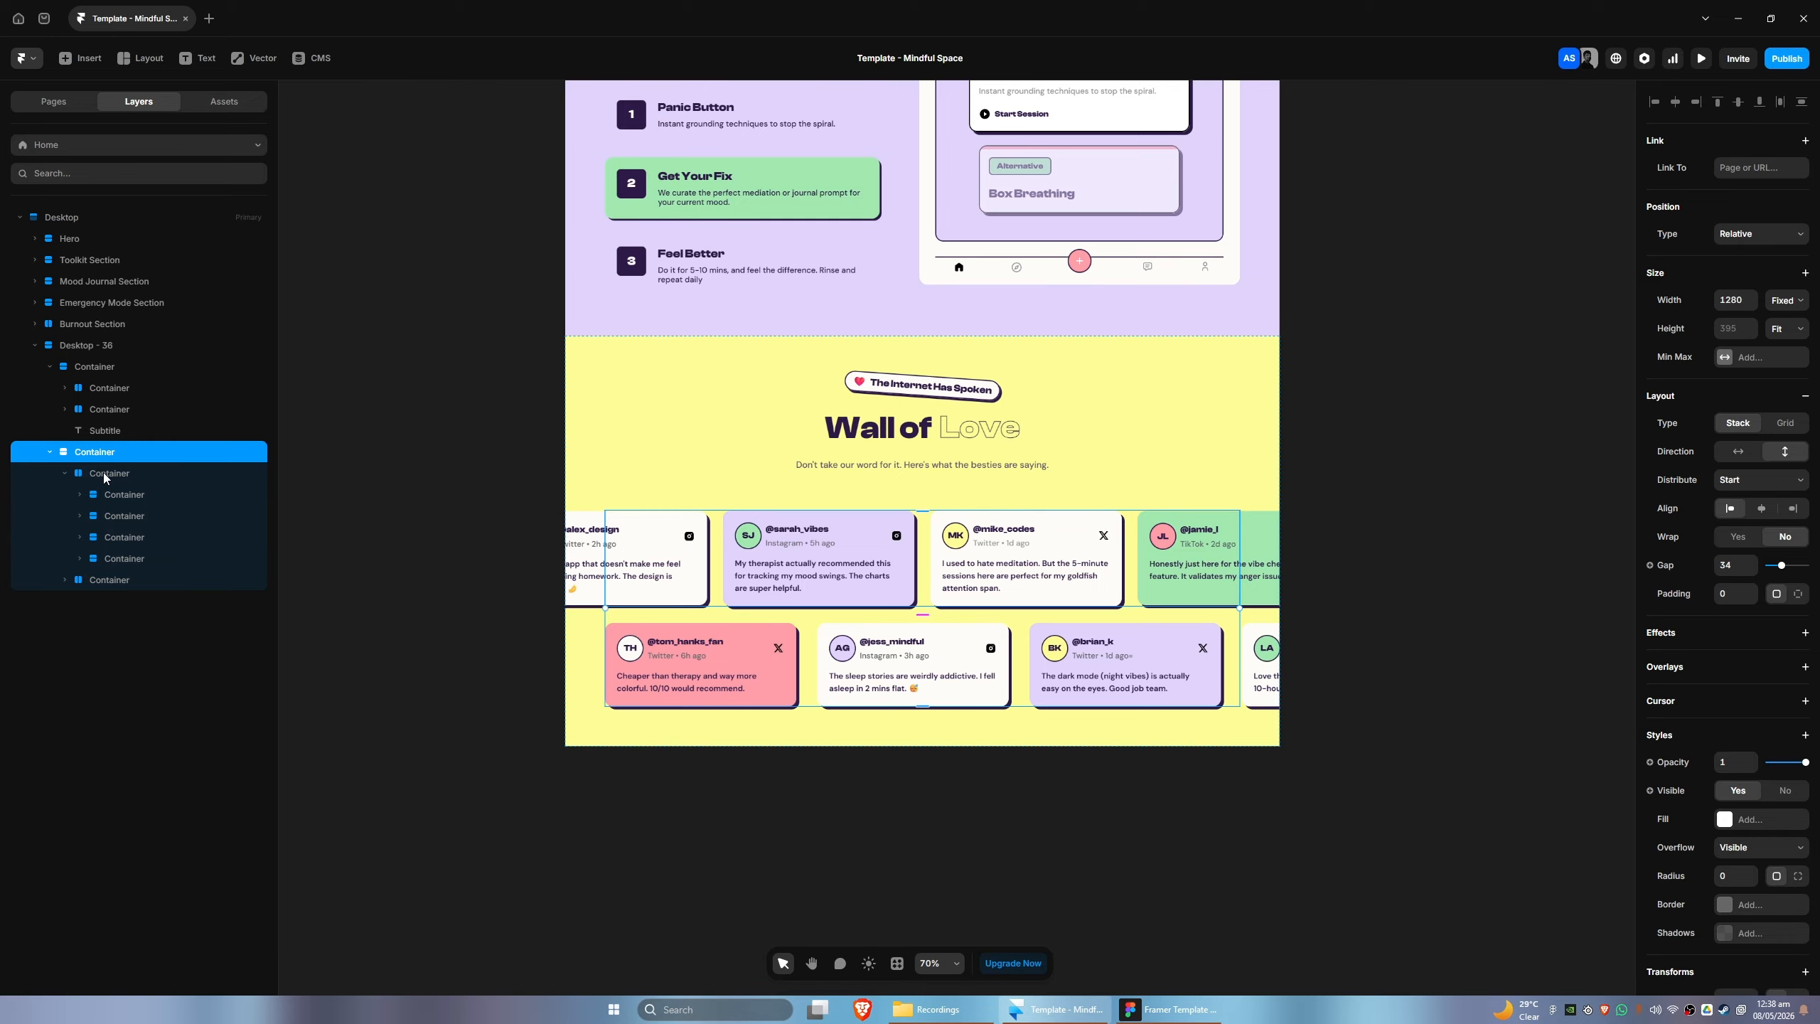
pyautogui.click(49, 453)
pyautogui.moveTo(688, 569); pyautogui.dragTo(531, 374)
pyautogui.moveTo(643, 658); pyautogui.dragTo(655, 782)
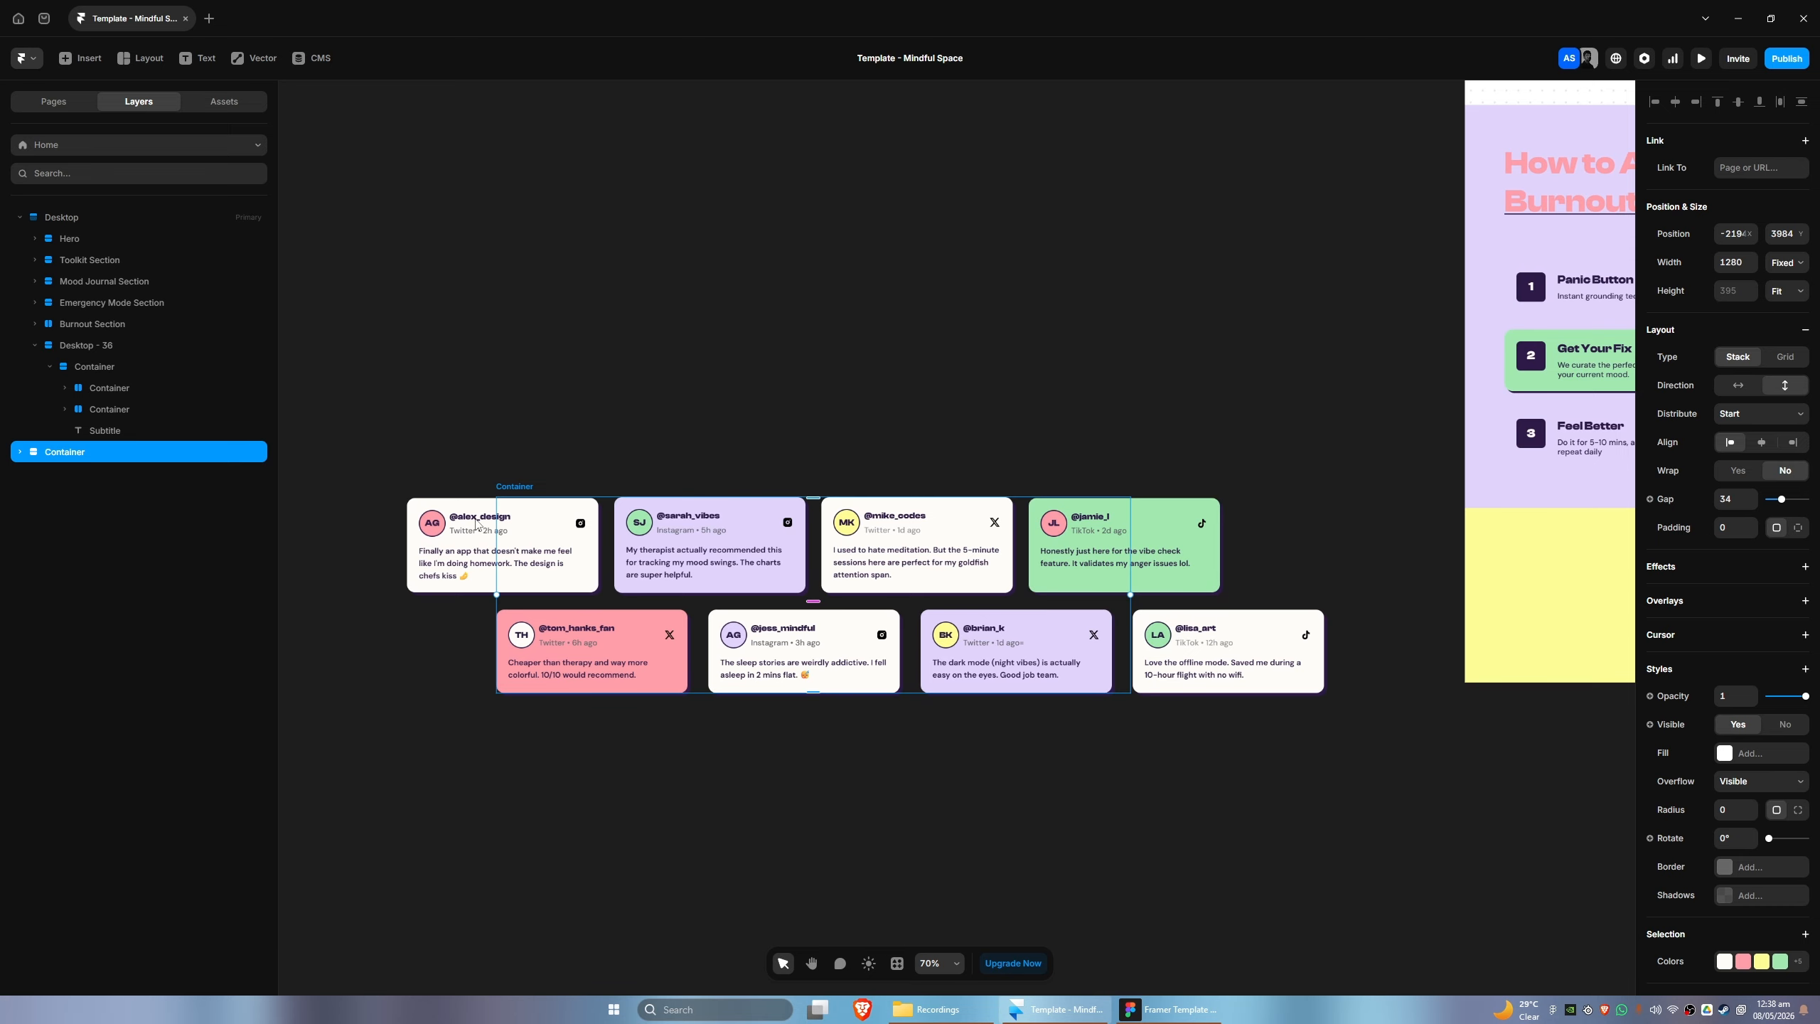
# - Pull the four upper-row testimonial cards out of their container and place them side by side on the canvas above it
pyautogui.click(20, 452)
pyautogui.click(73, 474)
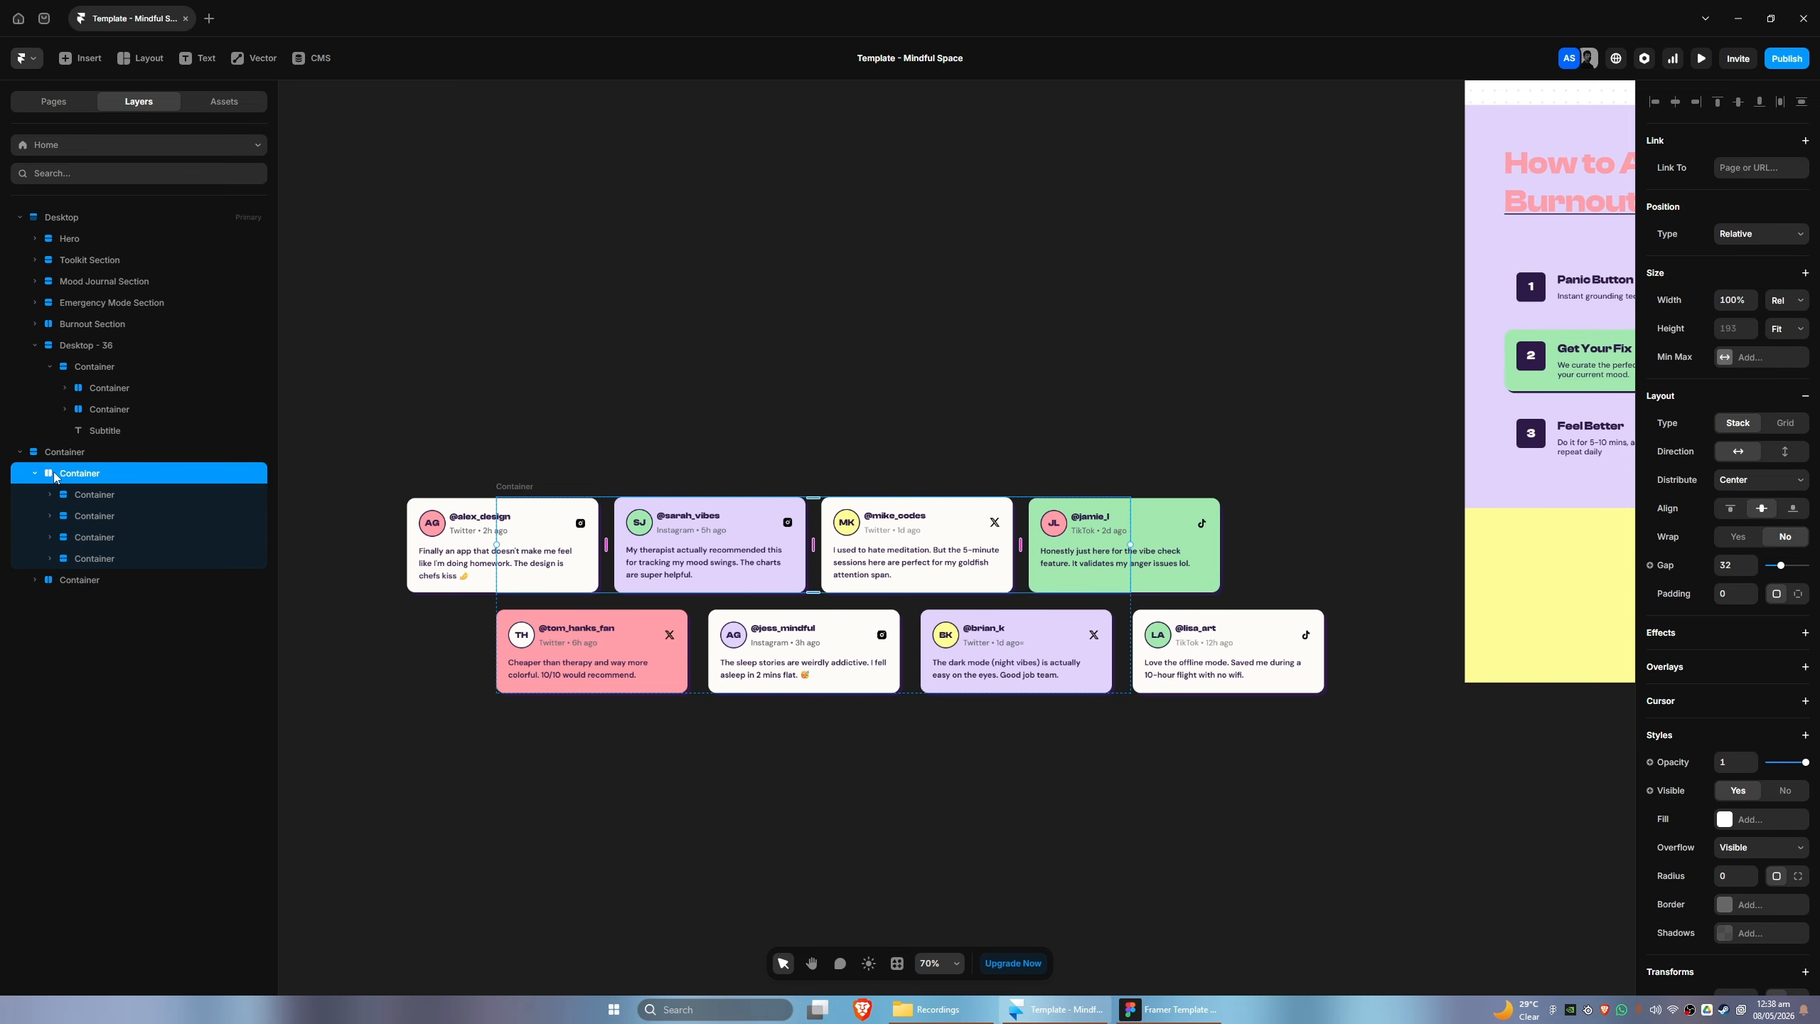
pyautogui.click(34, 474)
pyautogui.click(34, 474)
pyautogui.click(83, 495)
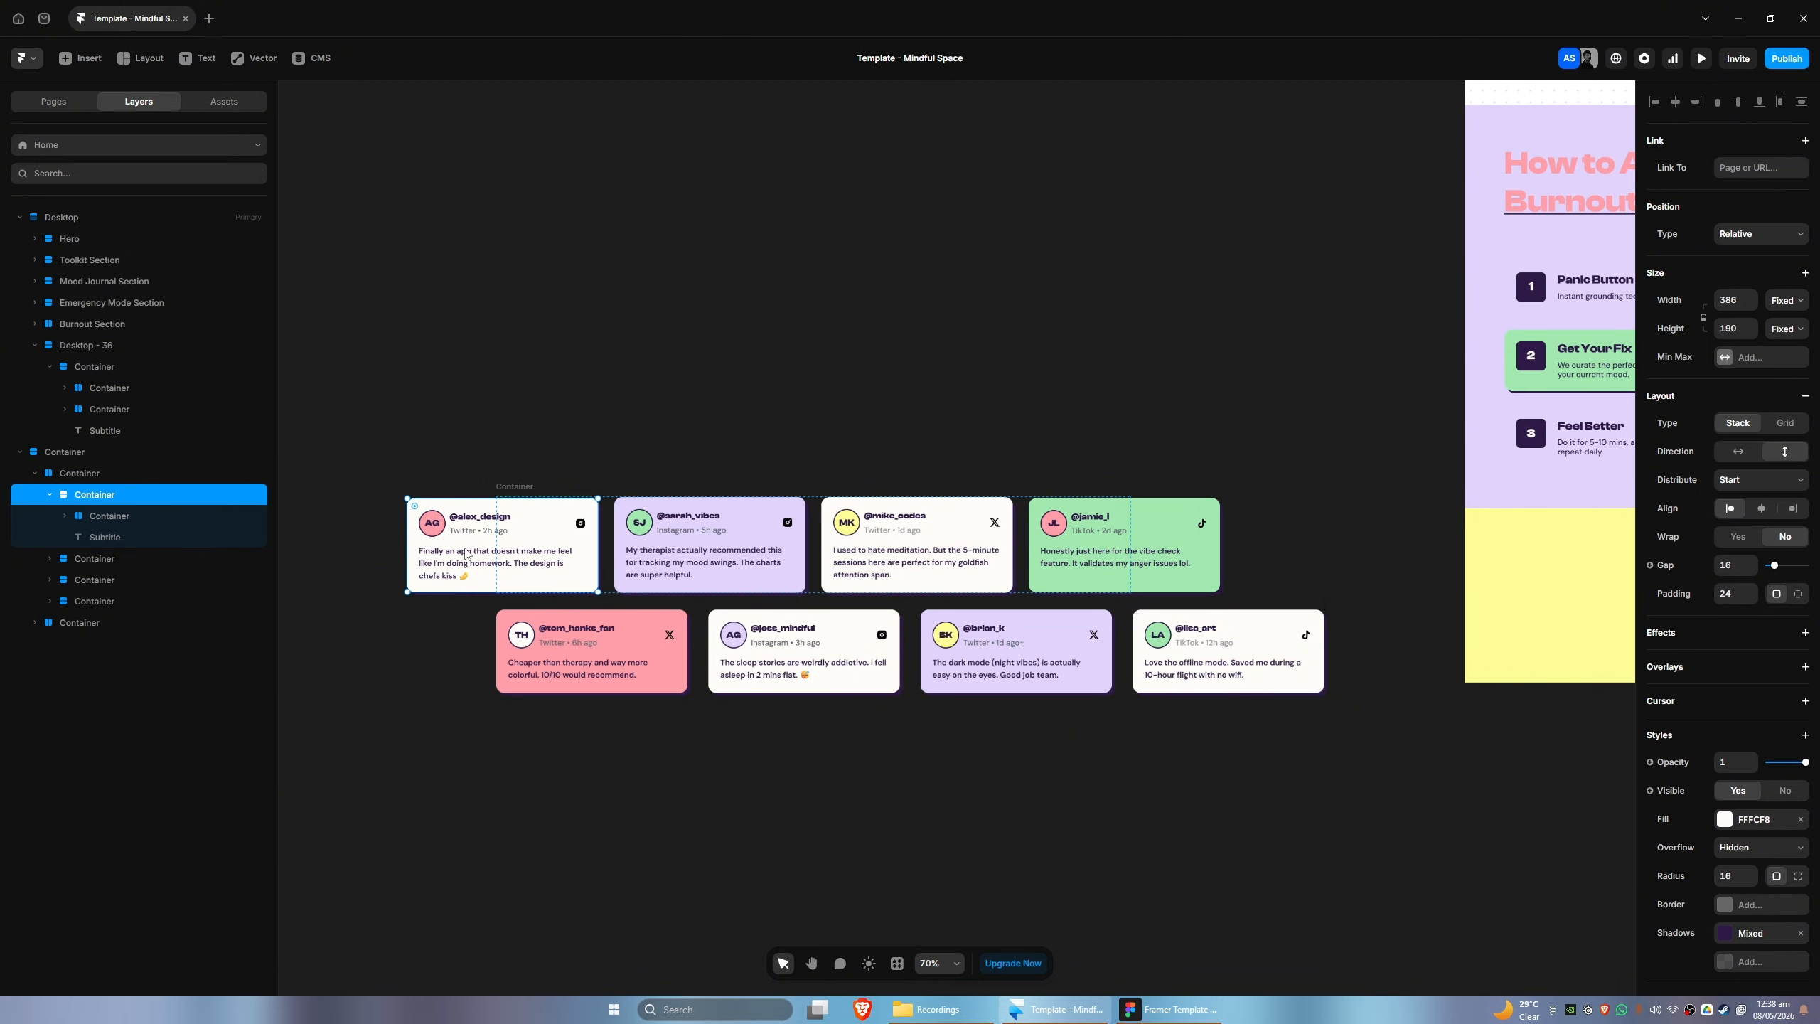
pyautogui.moveTo(464, 553); pyautogui.dragTo(453, 368)
pyautogui.click(522, 501)
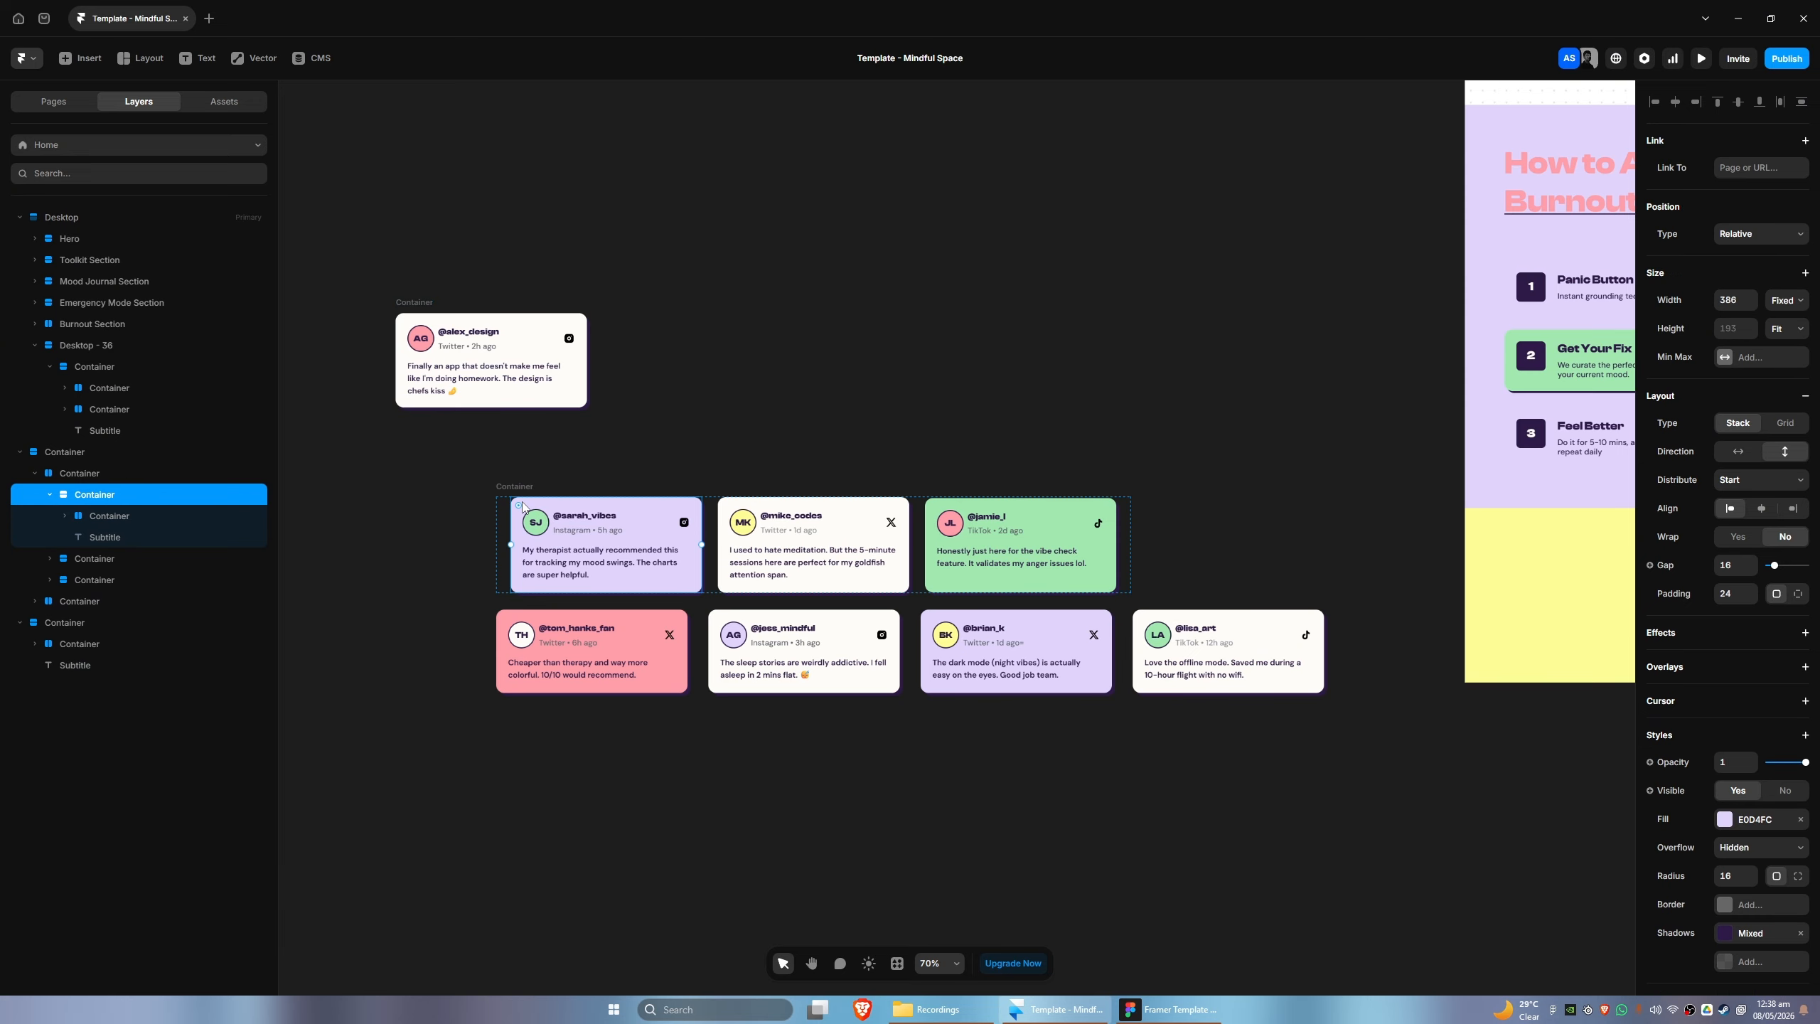
pyautogui.moveTo(522, 501); pyautogui.dragTo(633, 313)
pyautogui.moveTo(659, 505); pyautogui.dragTo(886, 290)
pyautogui.moveTo(906, 506); pyautogui.dragTo(1140, 324)
# - Pull the four lower-row testimonial cards out of their container and line them up beneath the first row of loose cards
pyautogui.moveTo(574, 617); pyautogui.dragTo(466, 436)
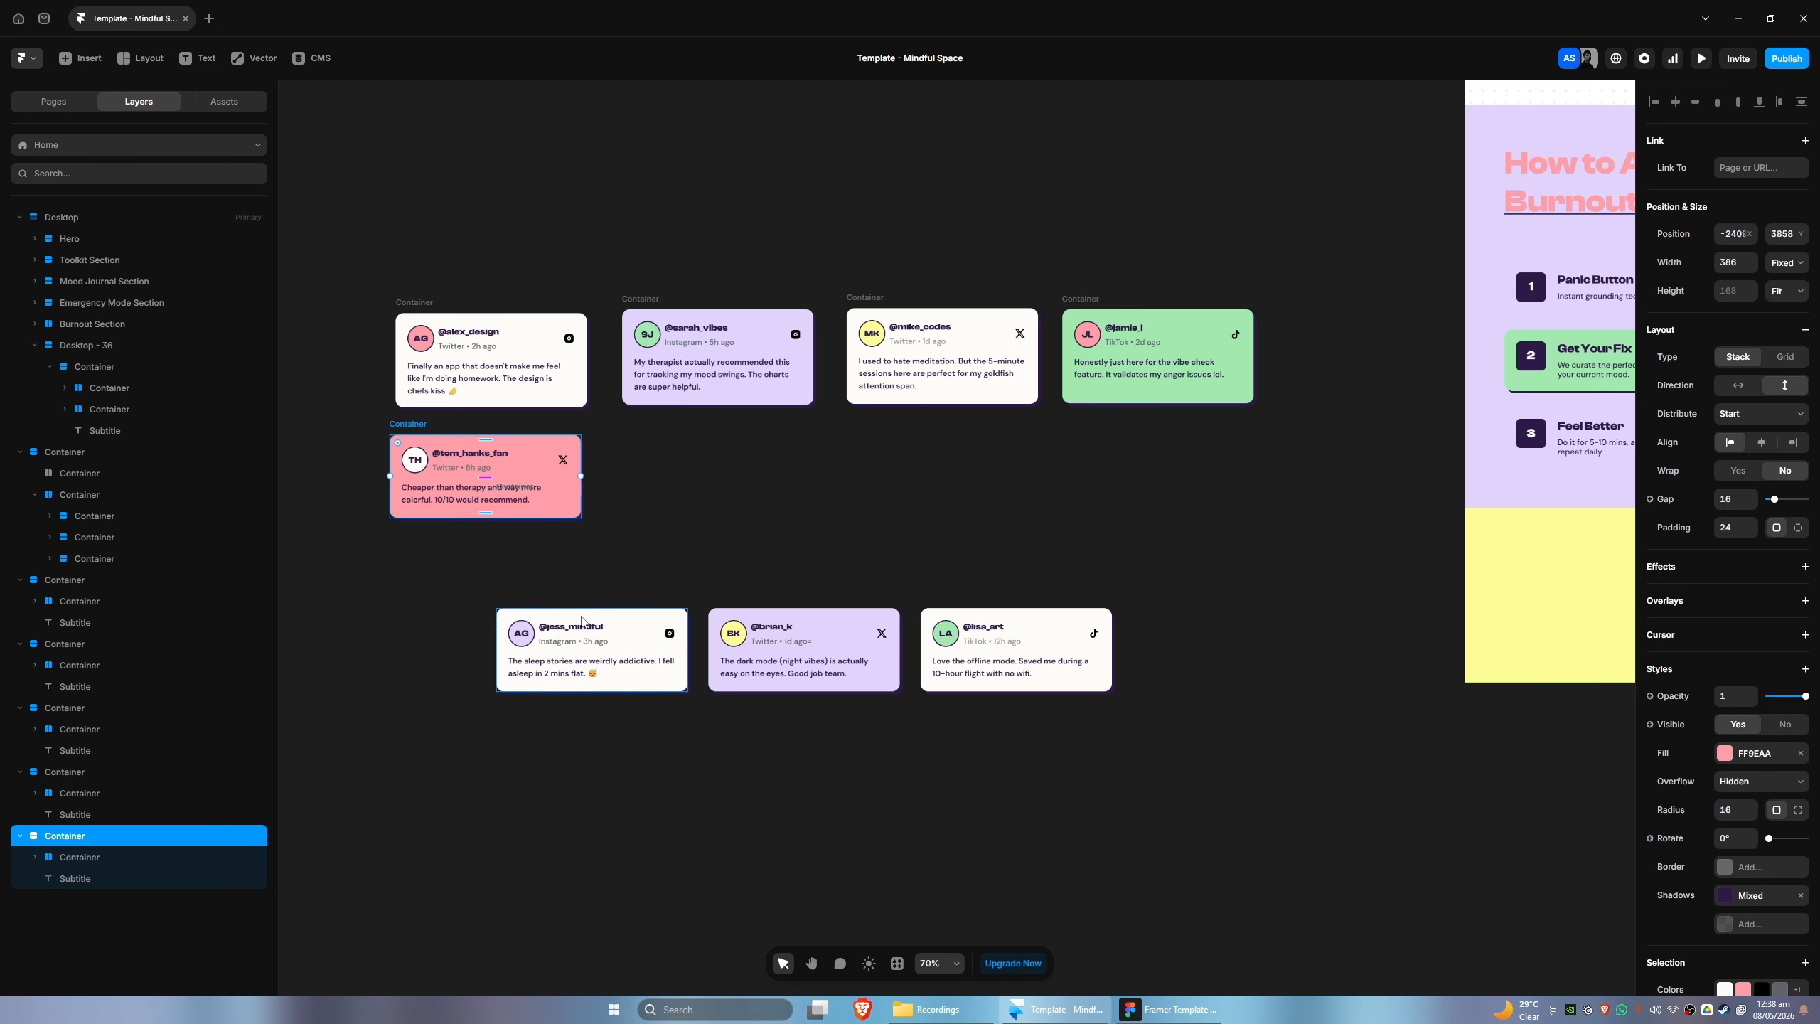
pyautogui.moveTo(590, 615); pyautogui.dragTo(708, 550)
pyautogui.moveTo(628, 613); pyautogui.dragTo(944, 437)
pyautogui.moveTo(595, 634); pyautogui.dragTo(1146, 469)
# - Delete the emptied row containers inside the original testimonials container
pyautogui.click(767, 632)
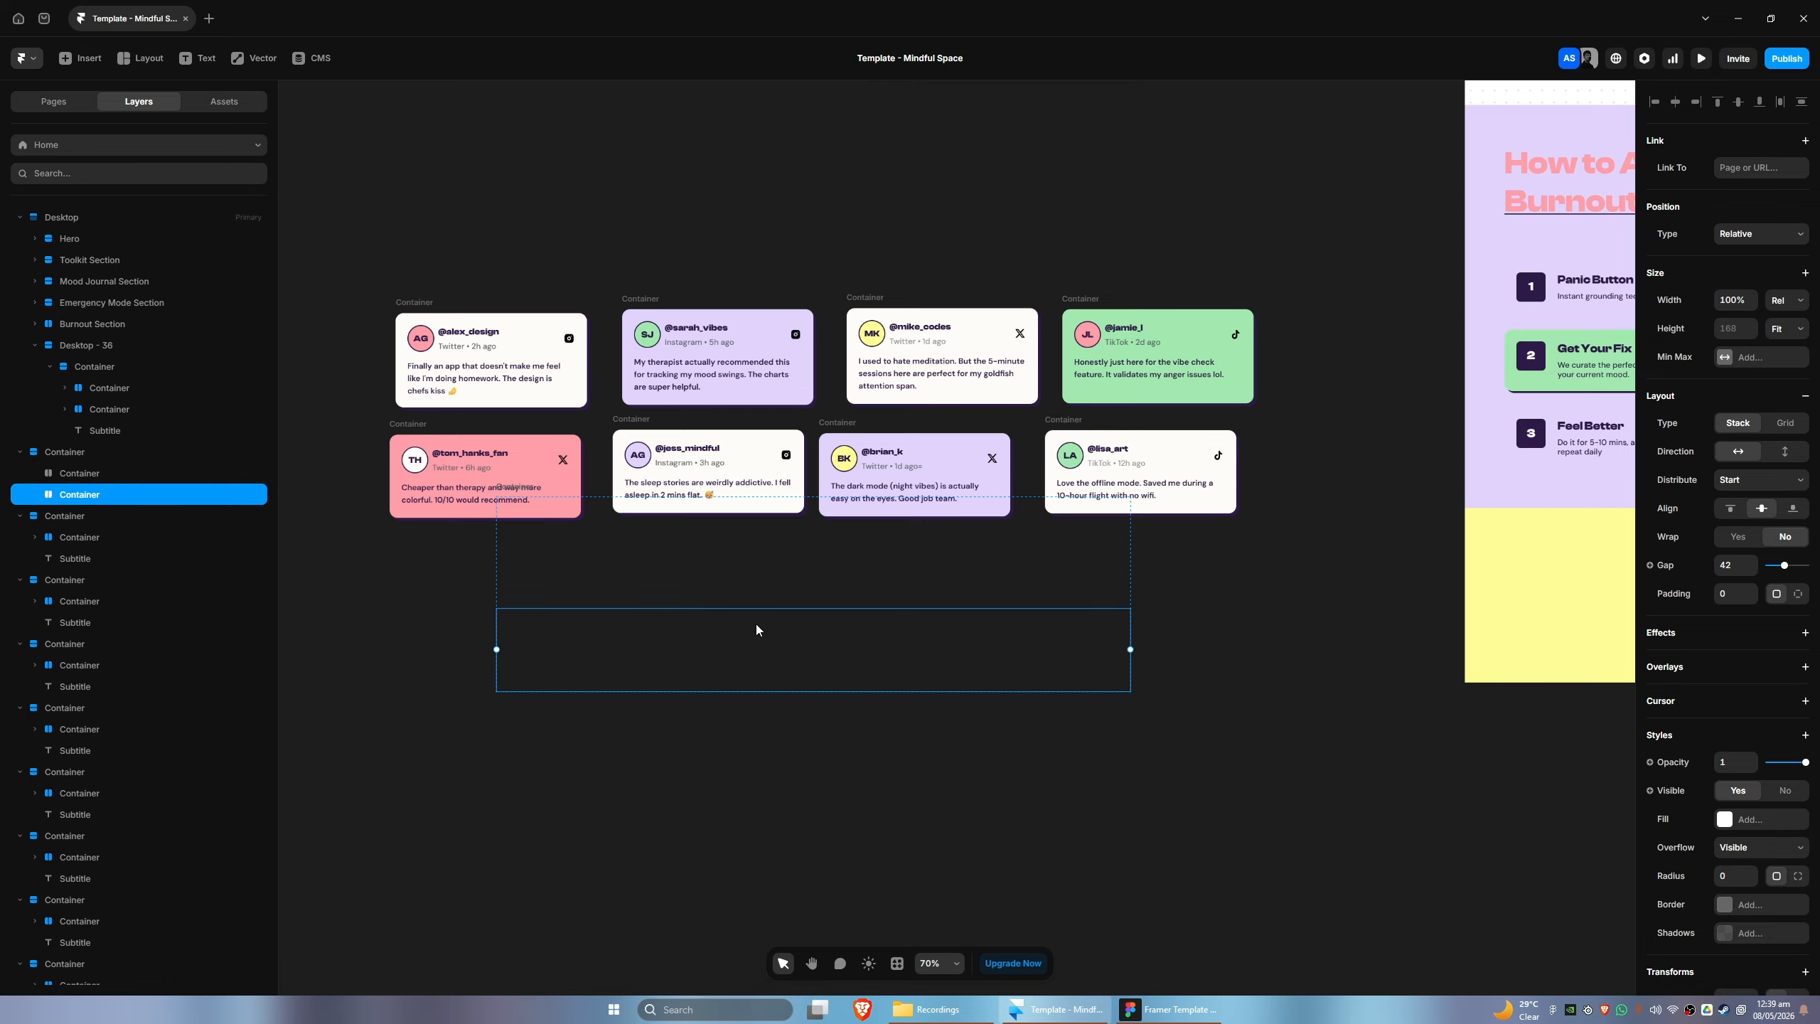
pyautogui.press('Delete')
pyautogui.hotkey('ctrl', 'z')
pyautogui.press('Delete')
# - Insert a Ticker from the Interactive elements onto the canvas
pyautogui.moveTo(691, 671); pyautogui.dragTo(592, 650)
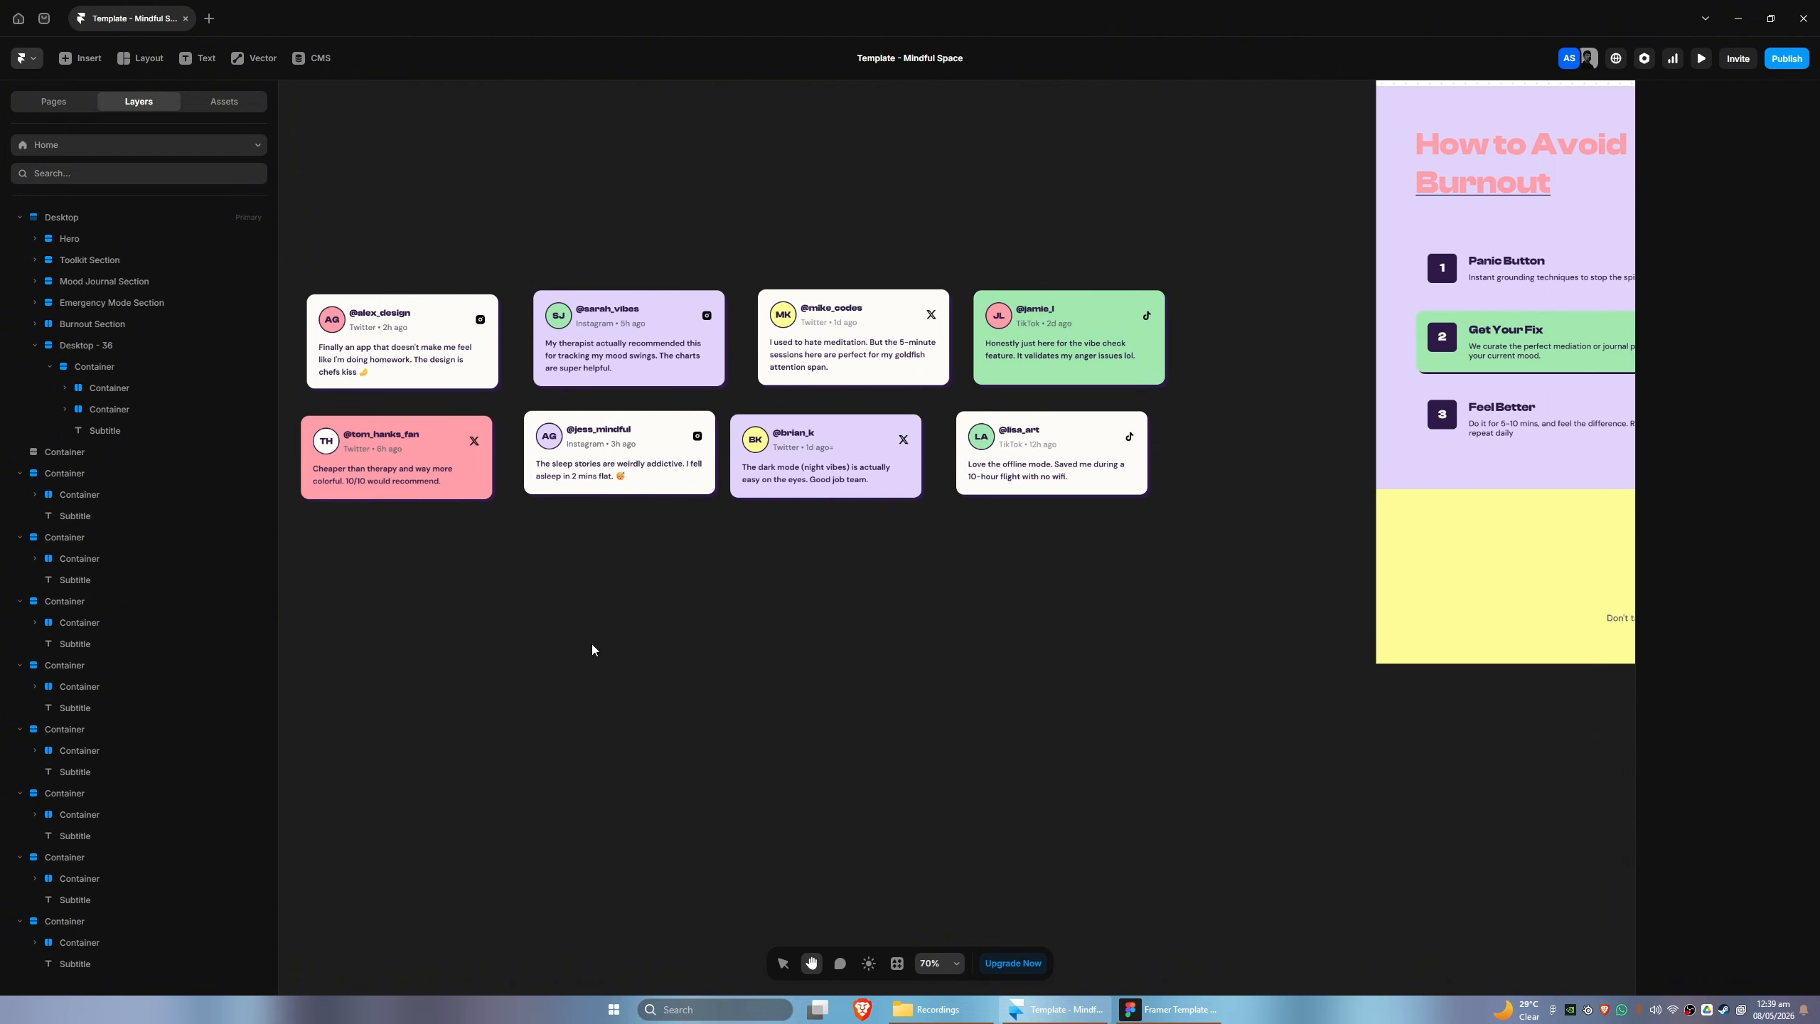
pyautogui.scroll(-1, 593, 646)
pyautogui.moveTo(777, 605); pyautogui.dragTo(632, 532)
pyautogui.moveTo(1055, 656); pyautogui.dragTo(733, 678)
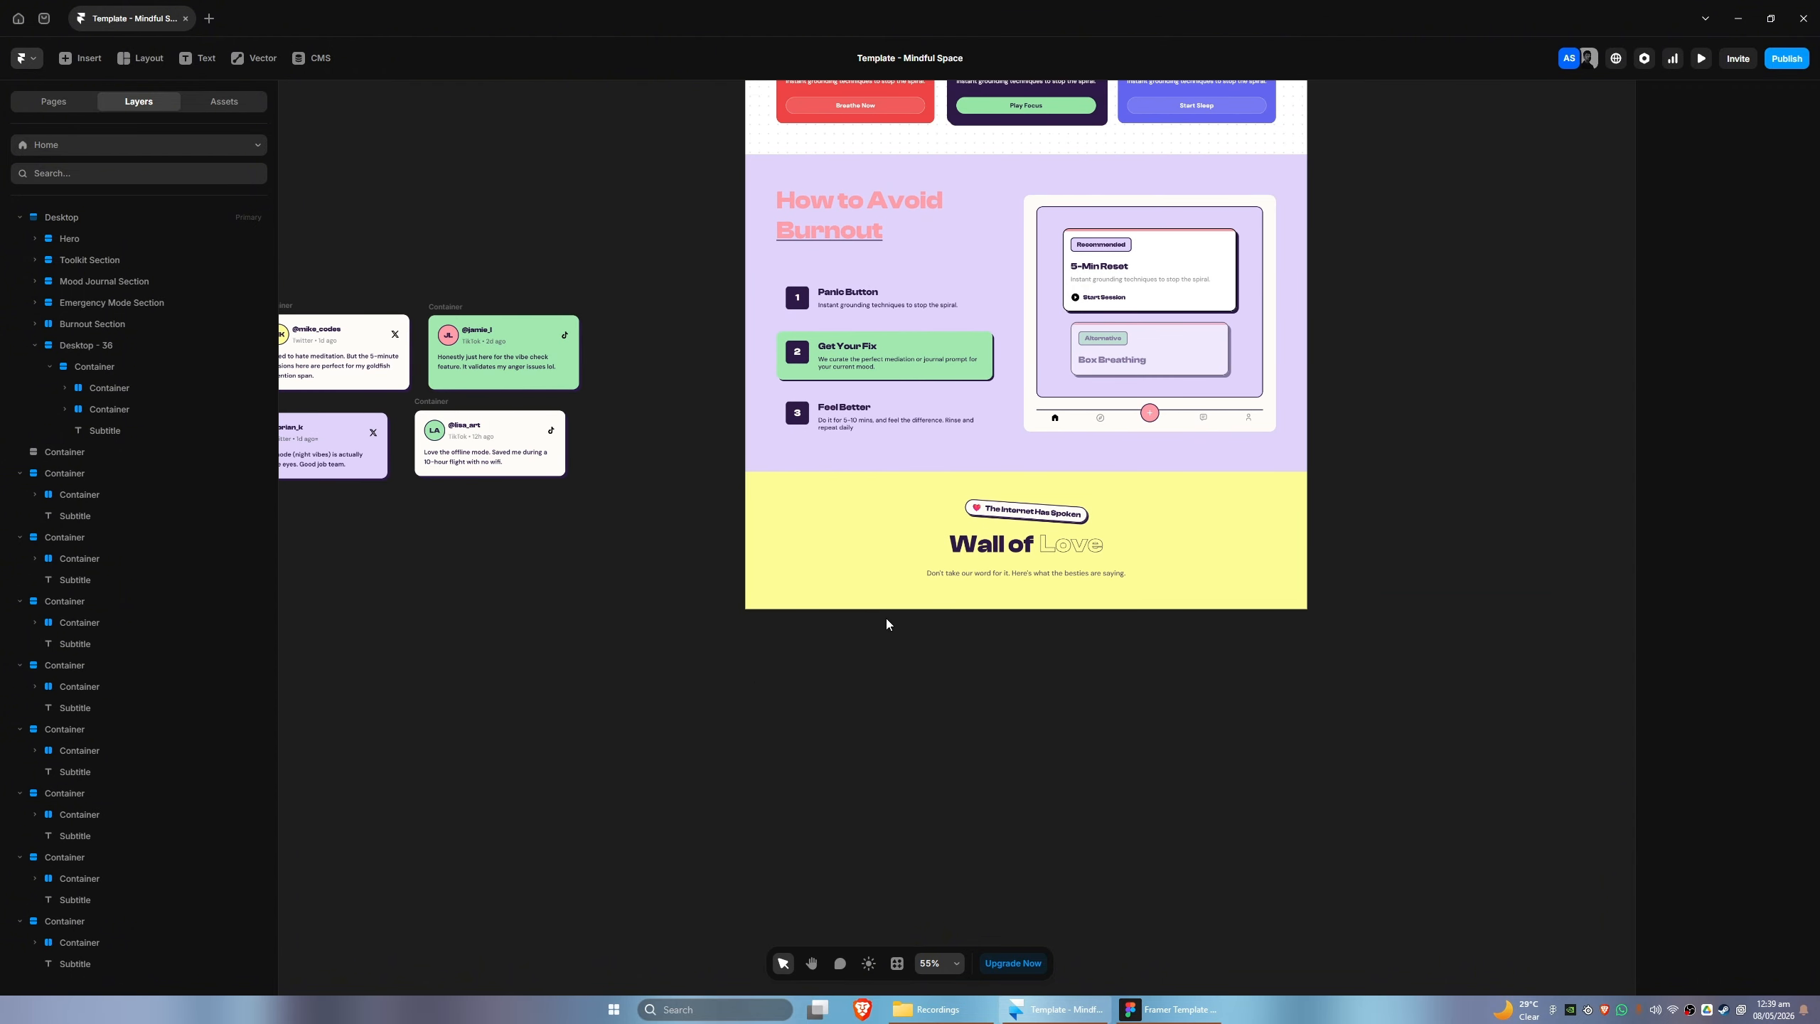
pyautogui.click(81, 110)
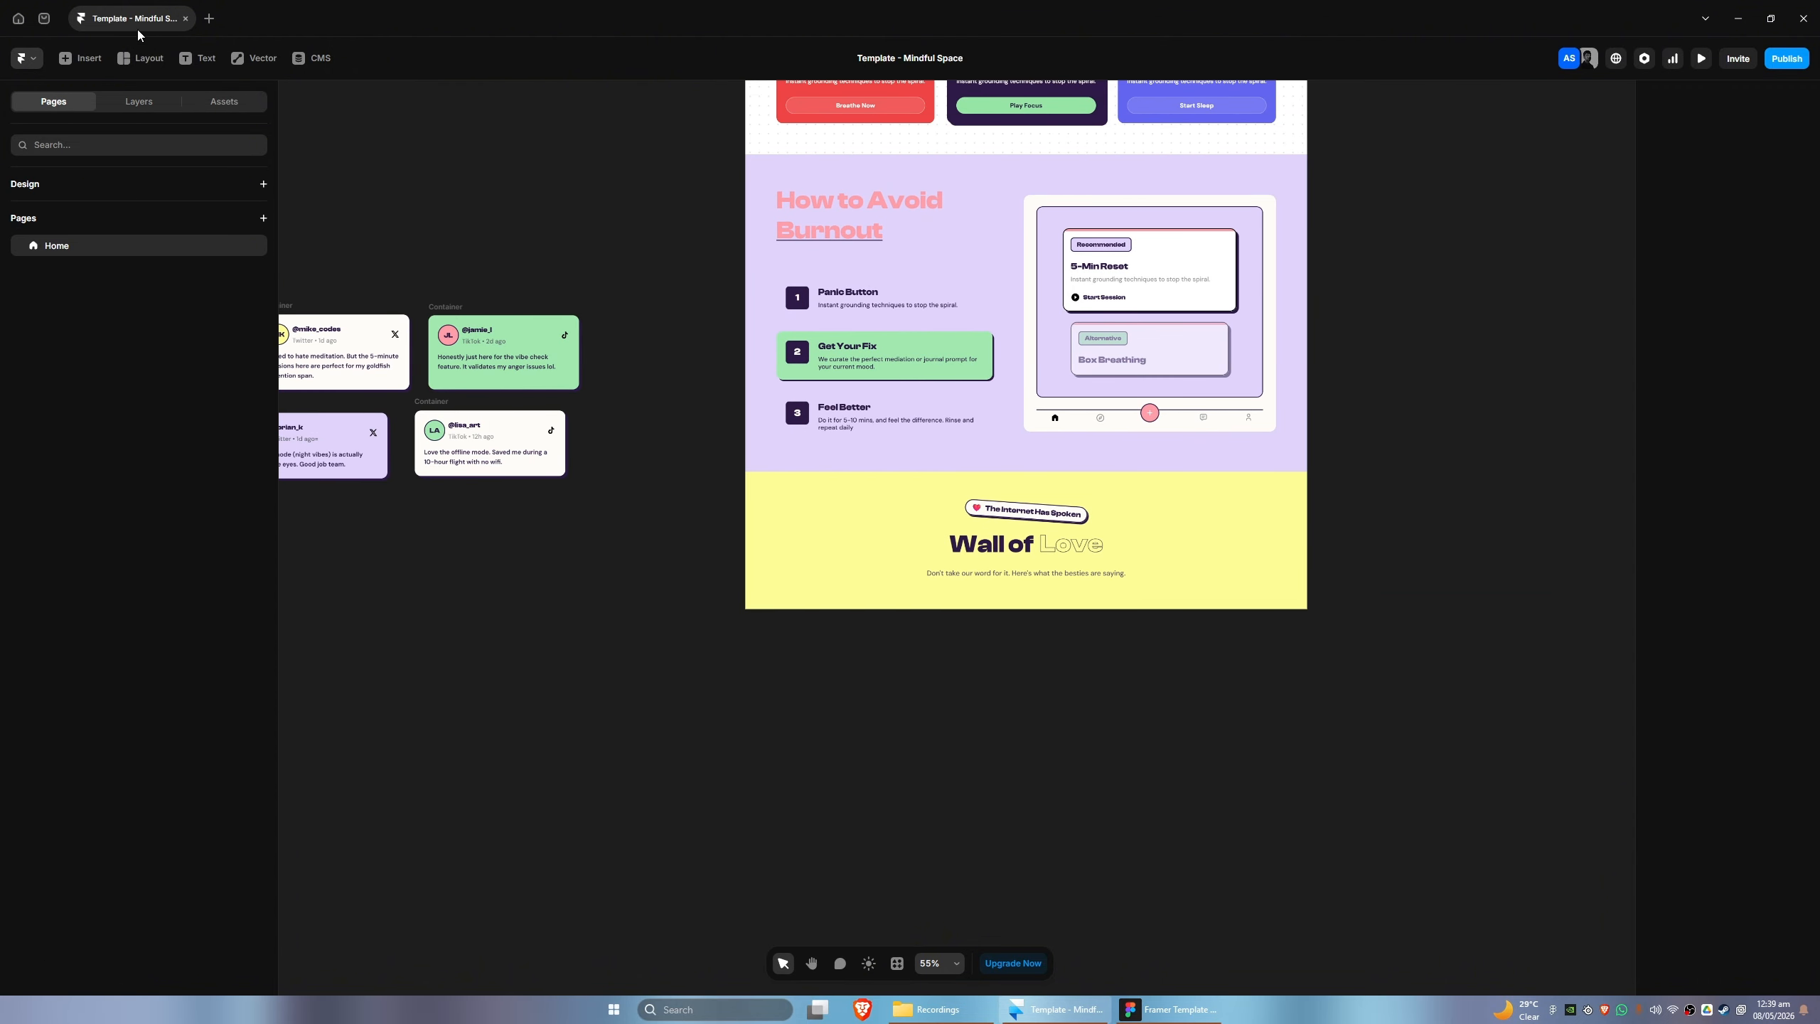
pyautogui.click(173, 107)
pyautogui.click(80, 58)
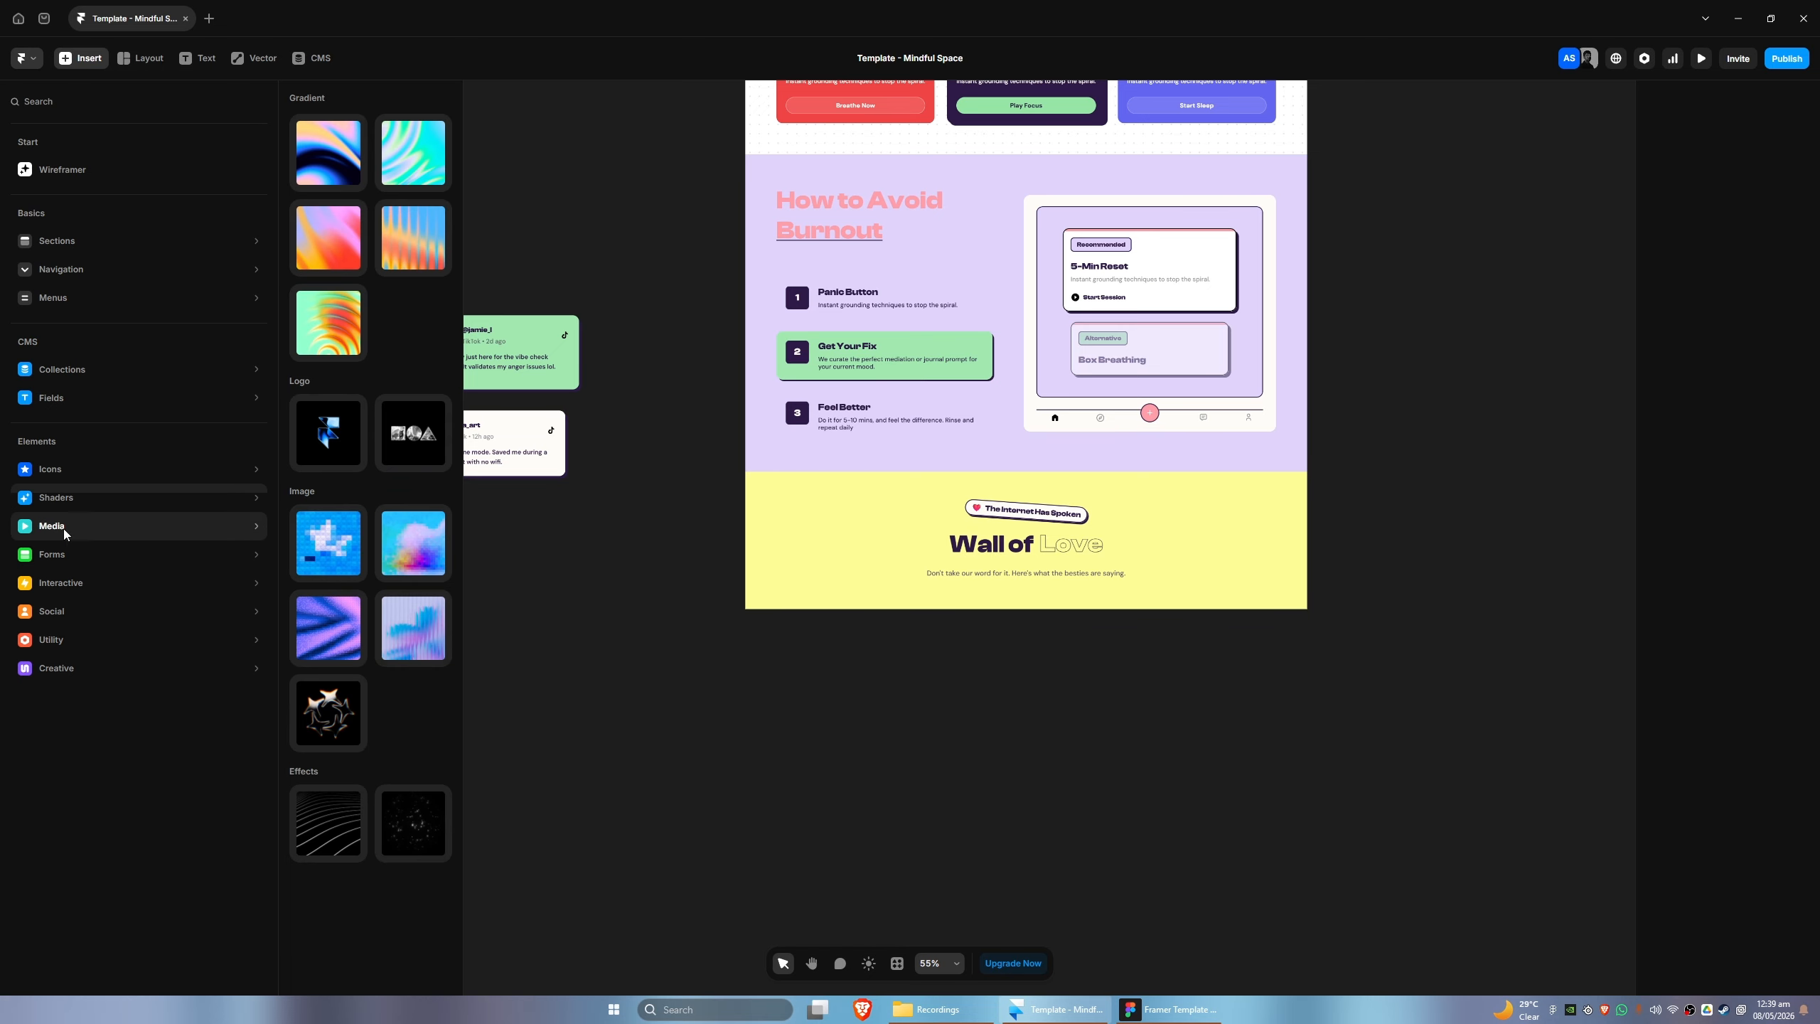
pyautogui.moveTo(68, 553)
pyautogui.moveTo(68, 587)
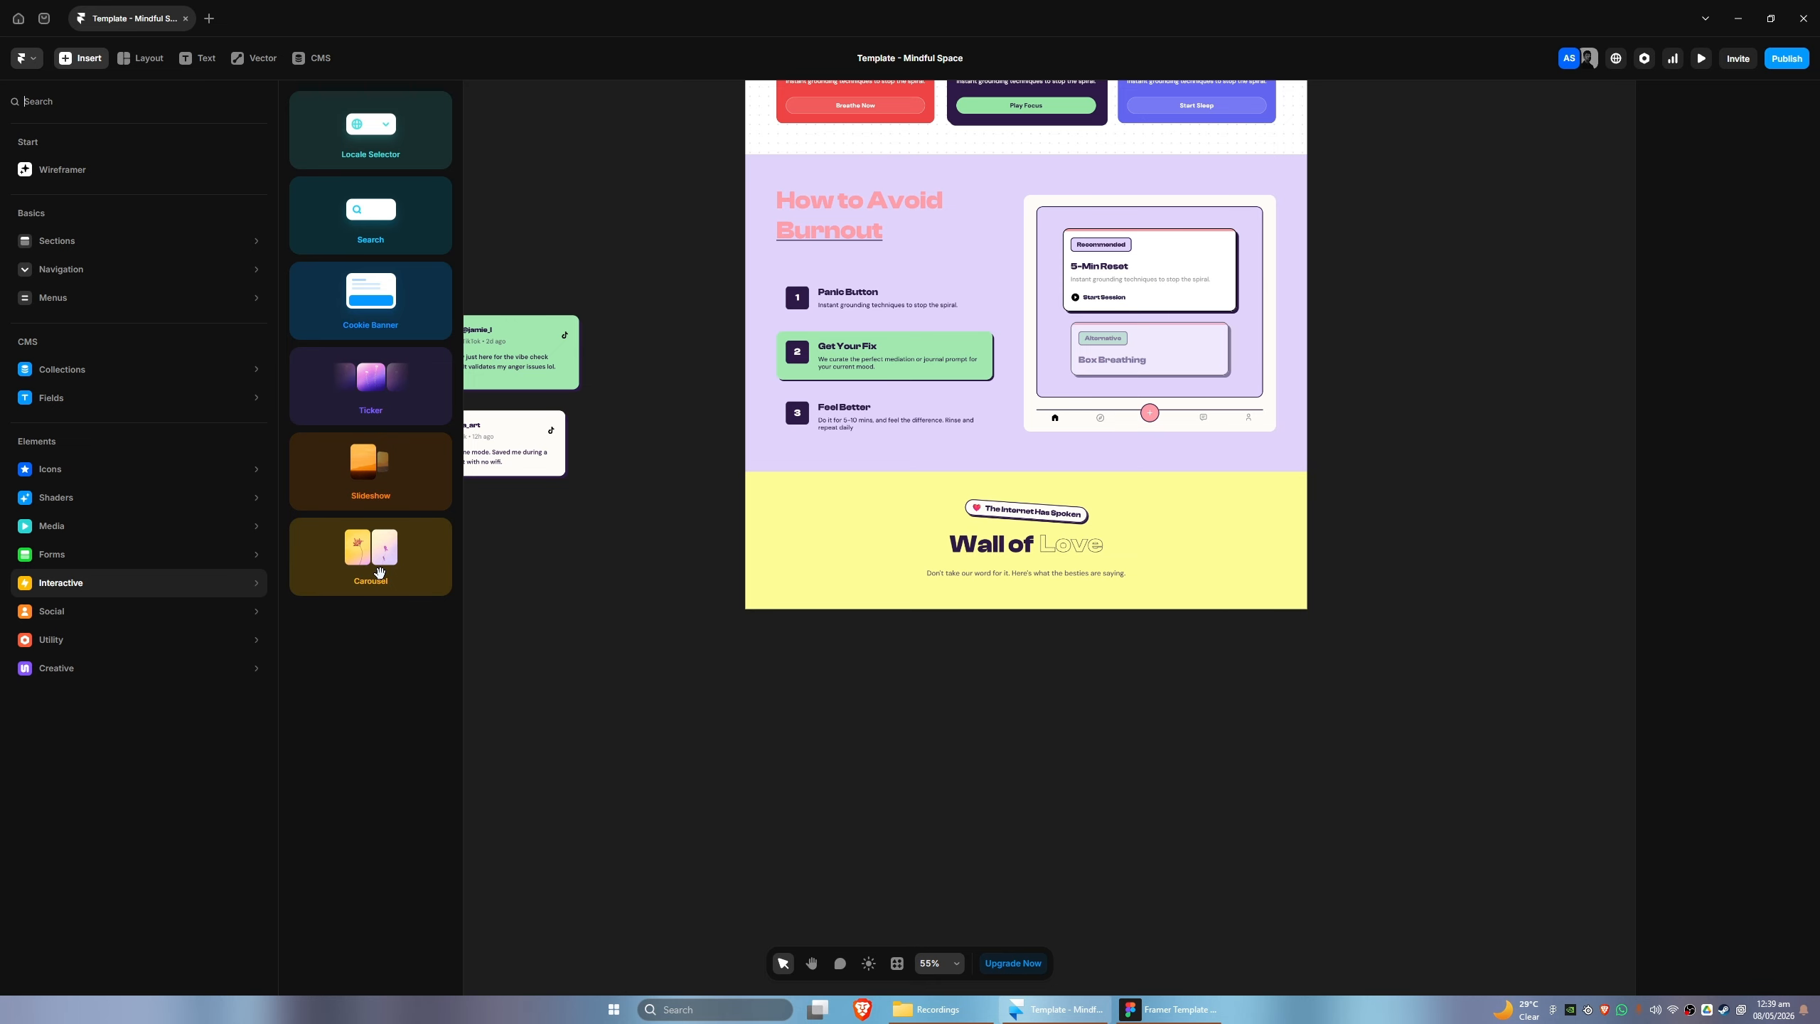
pyautogui.click(360, 400)
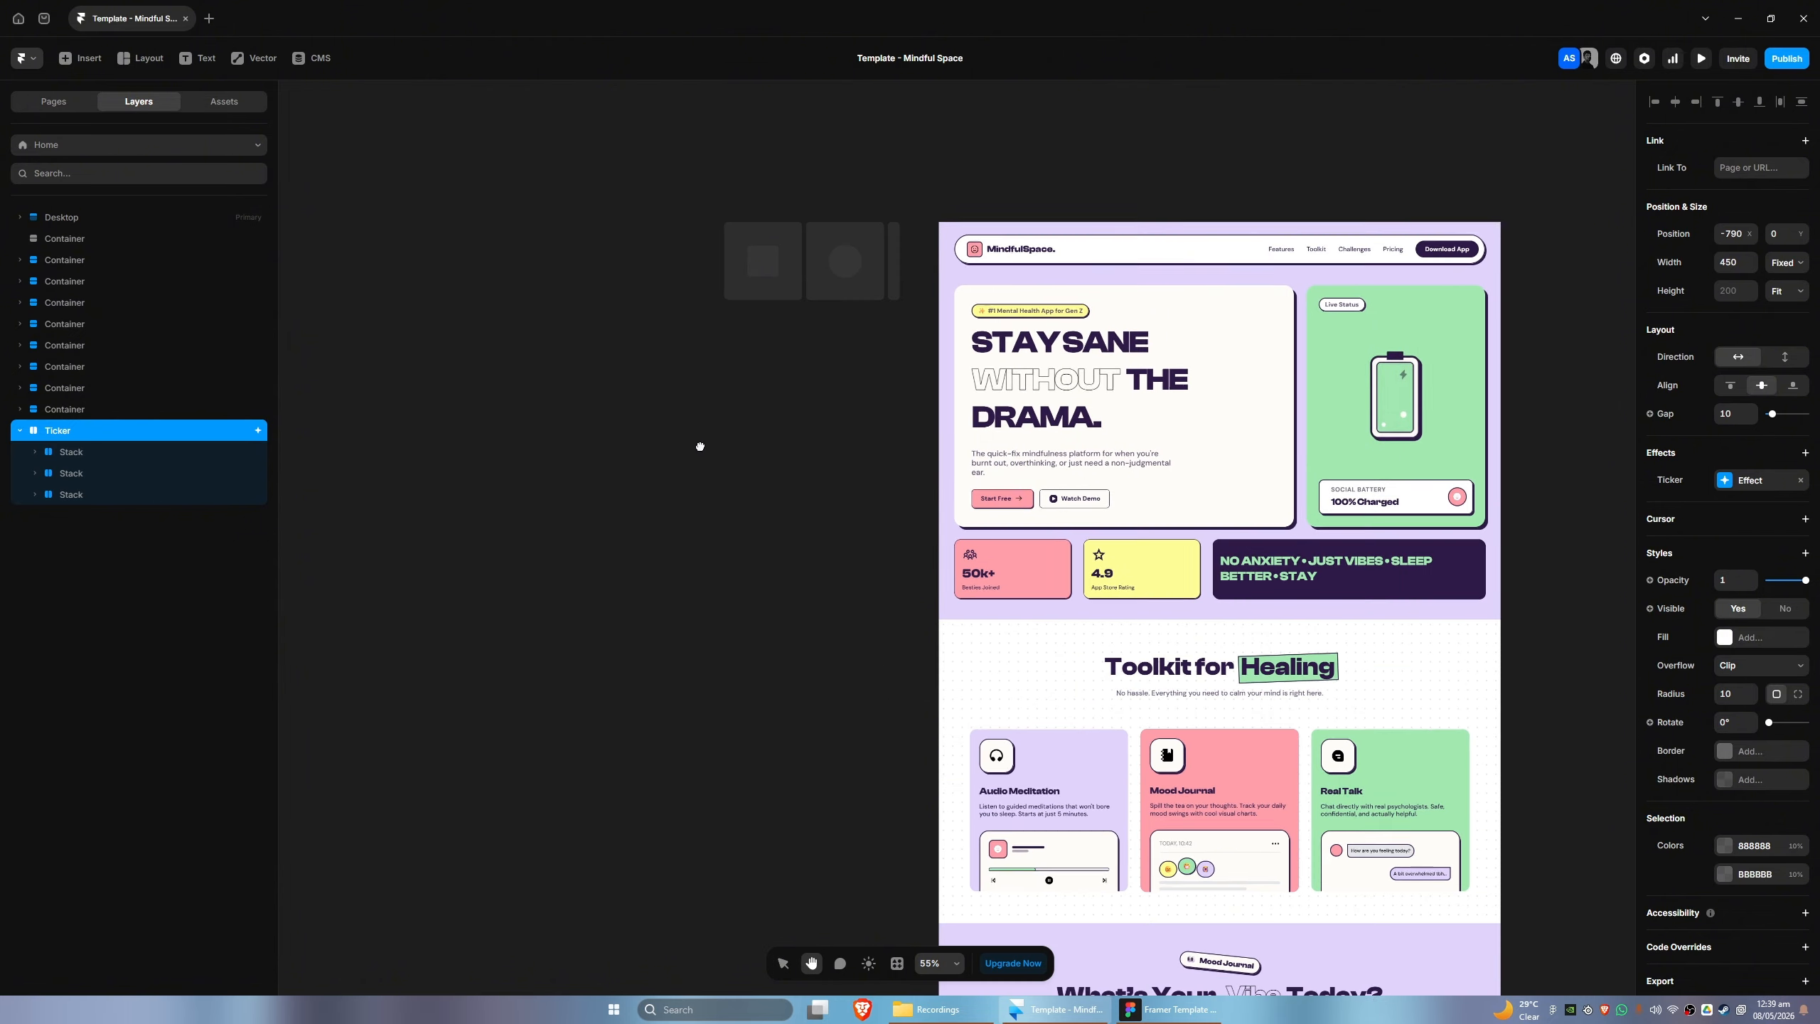
# - Move the Ticker down the canvas beside the page to about X -899, Y 1443
pyautogui.moveTo(729, 208); pyautogui.dragTo(687, 771)
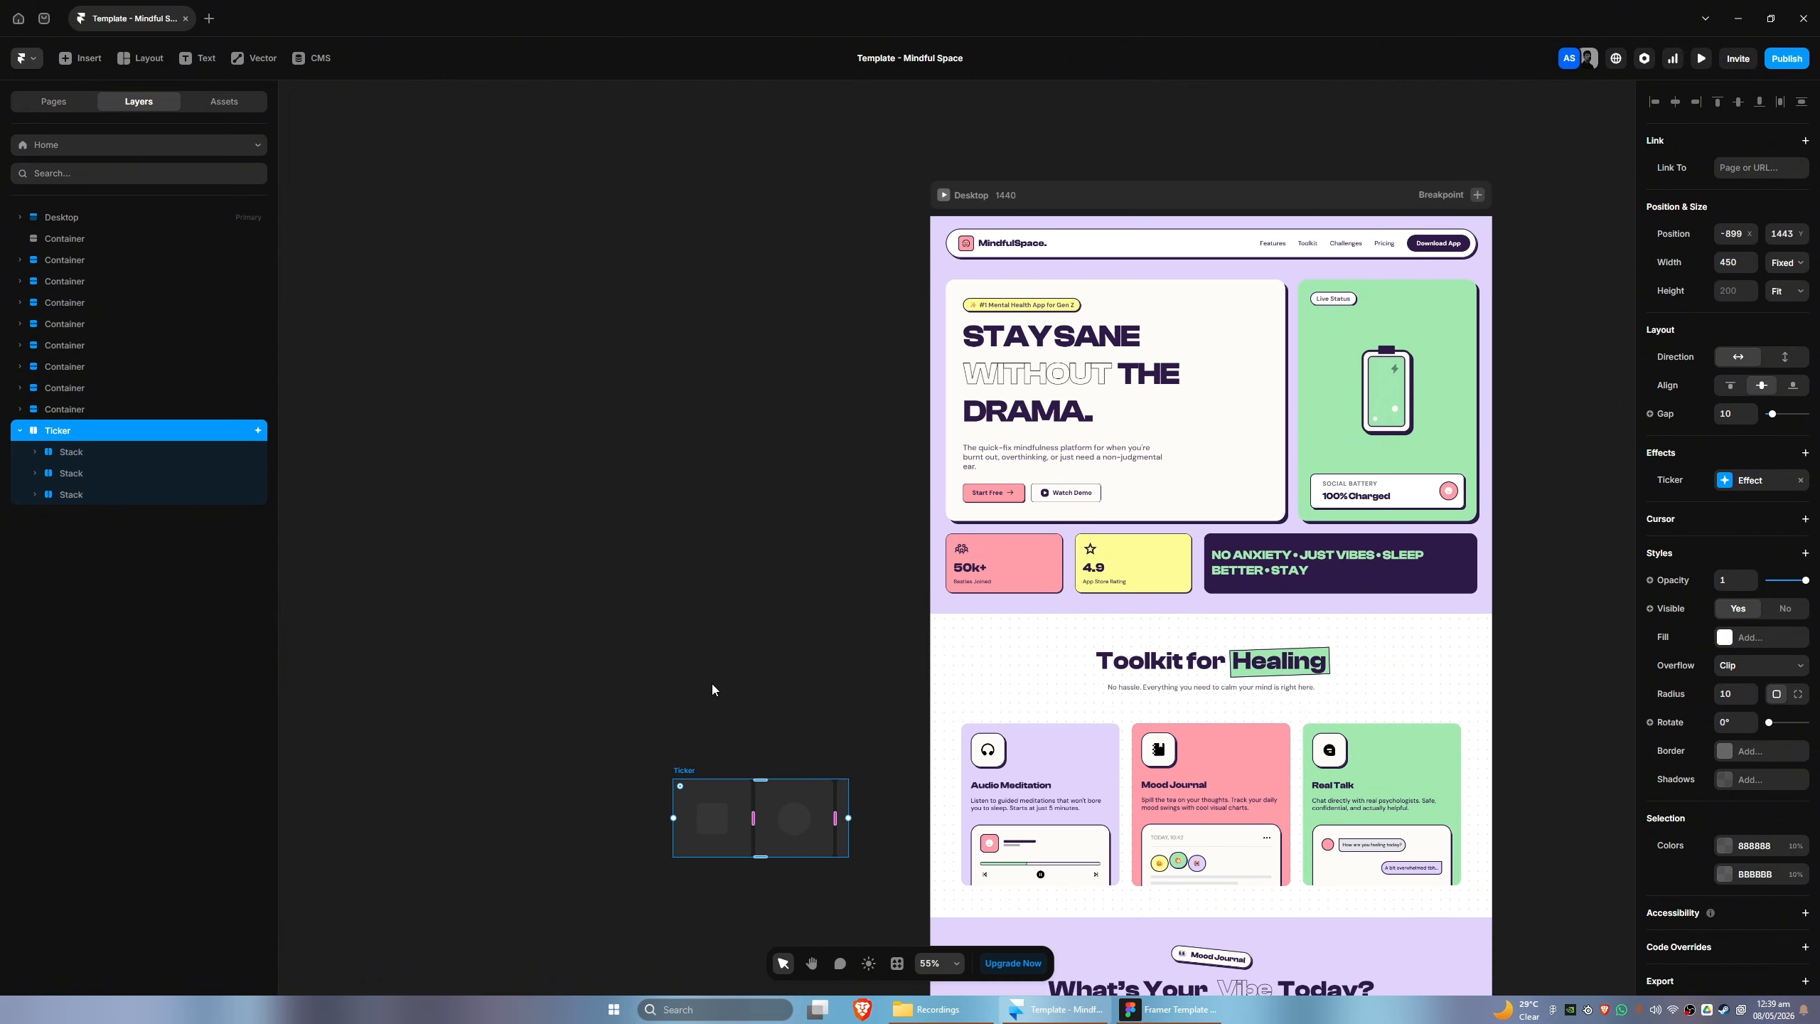
pyautogui.press('space')
pyautogui.moveTo(715, 689); pyautogui.dragTo(532, 60)
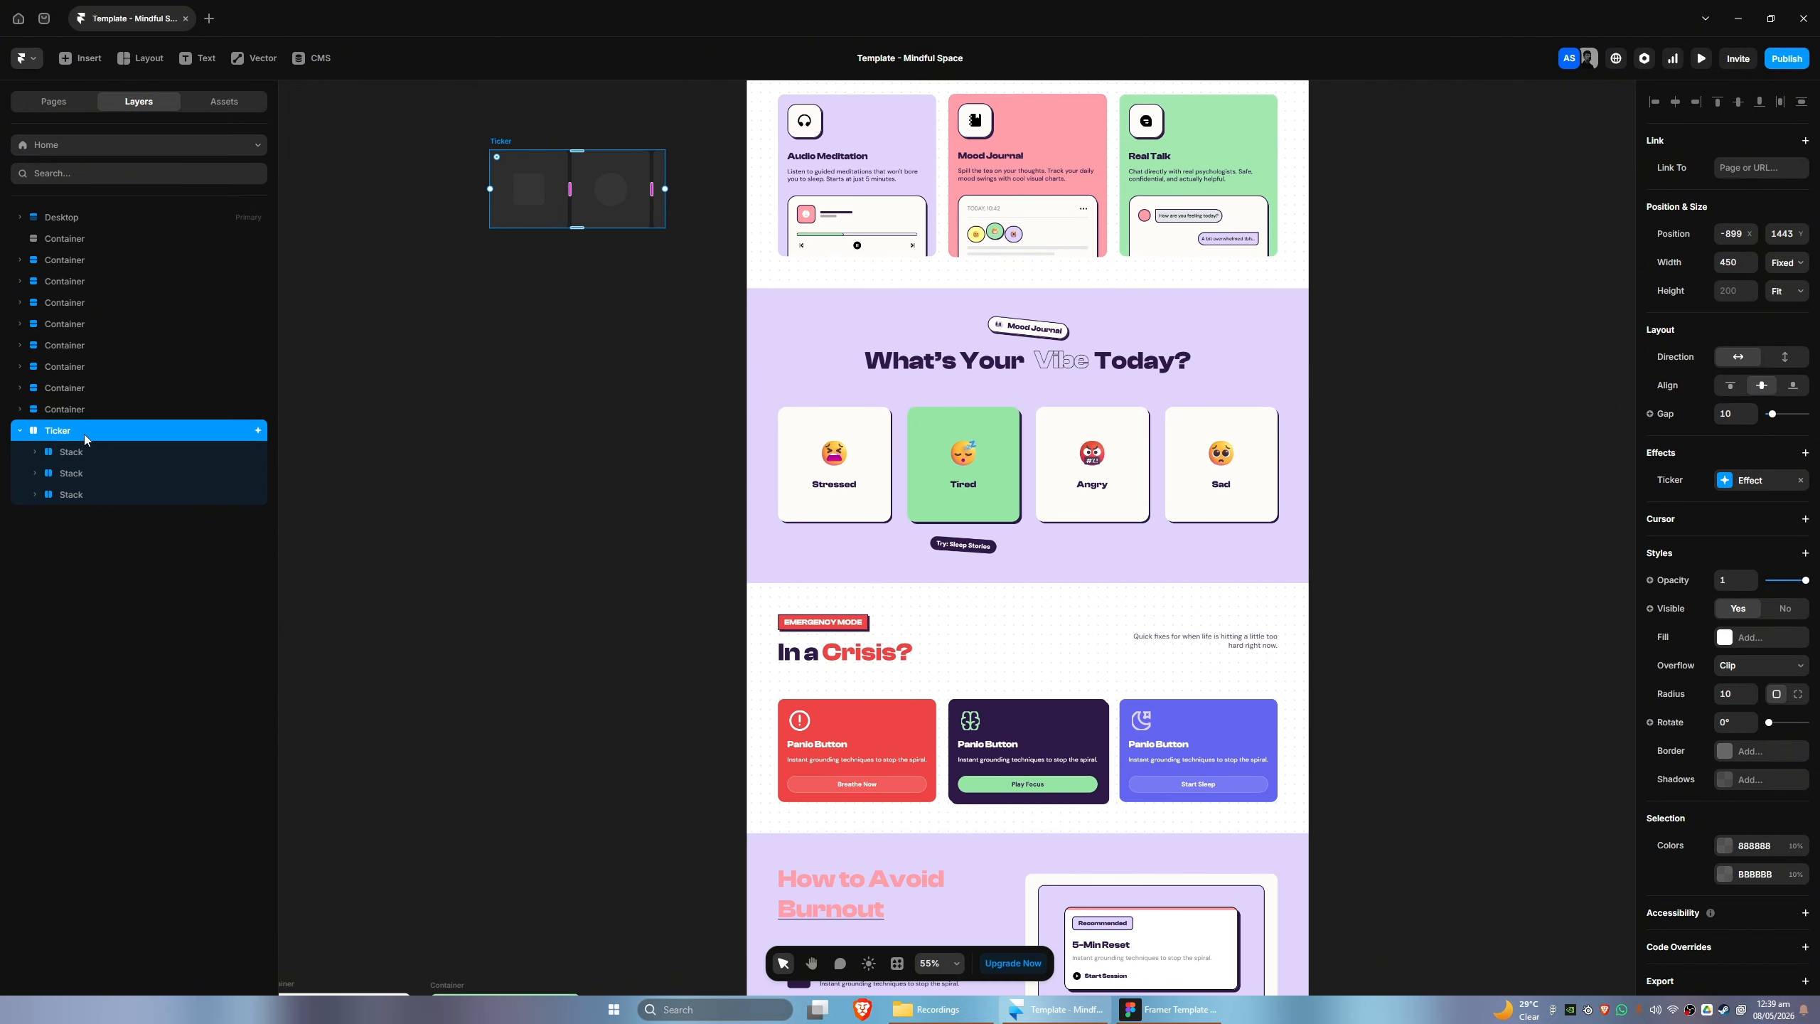
# - Move the Ticker into the Desktop - 36 section of the page, directly beneath its heading container
pyautogui.click(19, 410)
pyautogui.moveTo(59, 474)
pyautogui.mouseDown()
pyautogui.moveTo(87, 438)
pyautogui.moveTo(86, 457)
pyautogui.mouseUp()
pyautogui.press('space')
pyautogui.moveTo(512, 657); pyautogui.dragTo(364, 217)
pyautogui.scroll(-4, 526, 631)
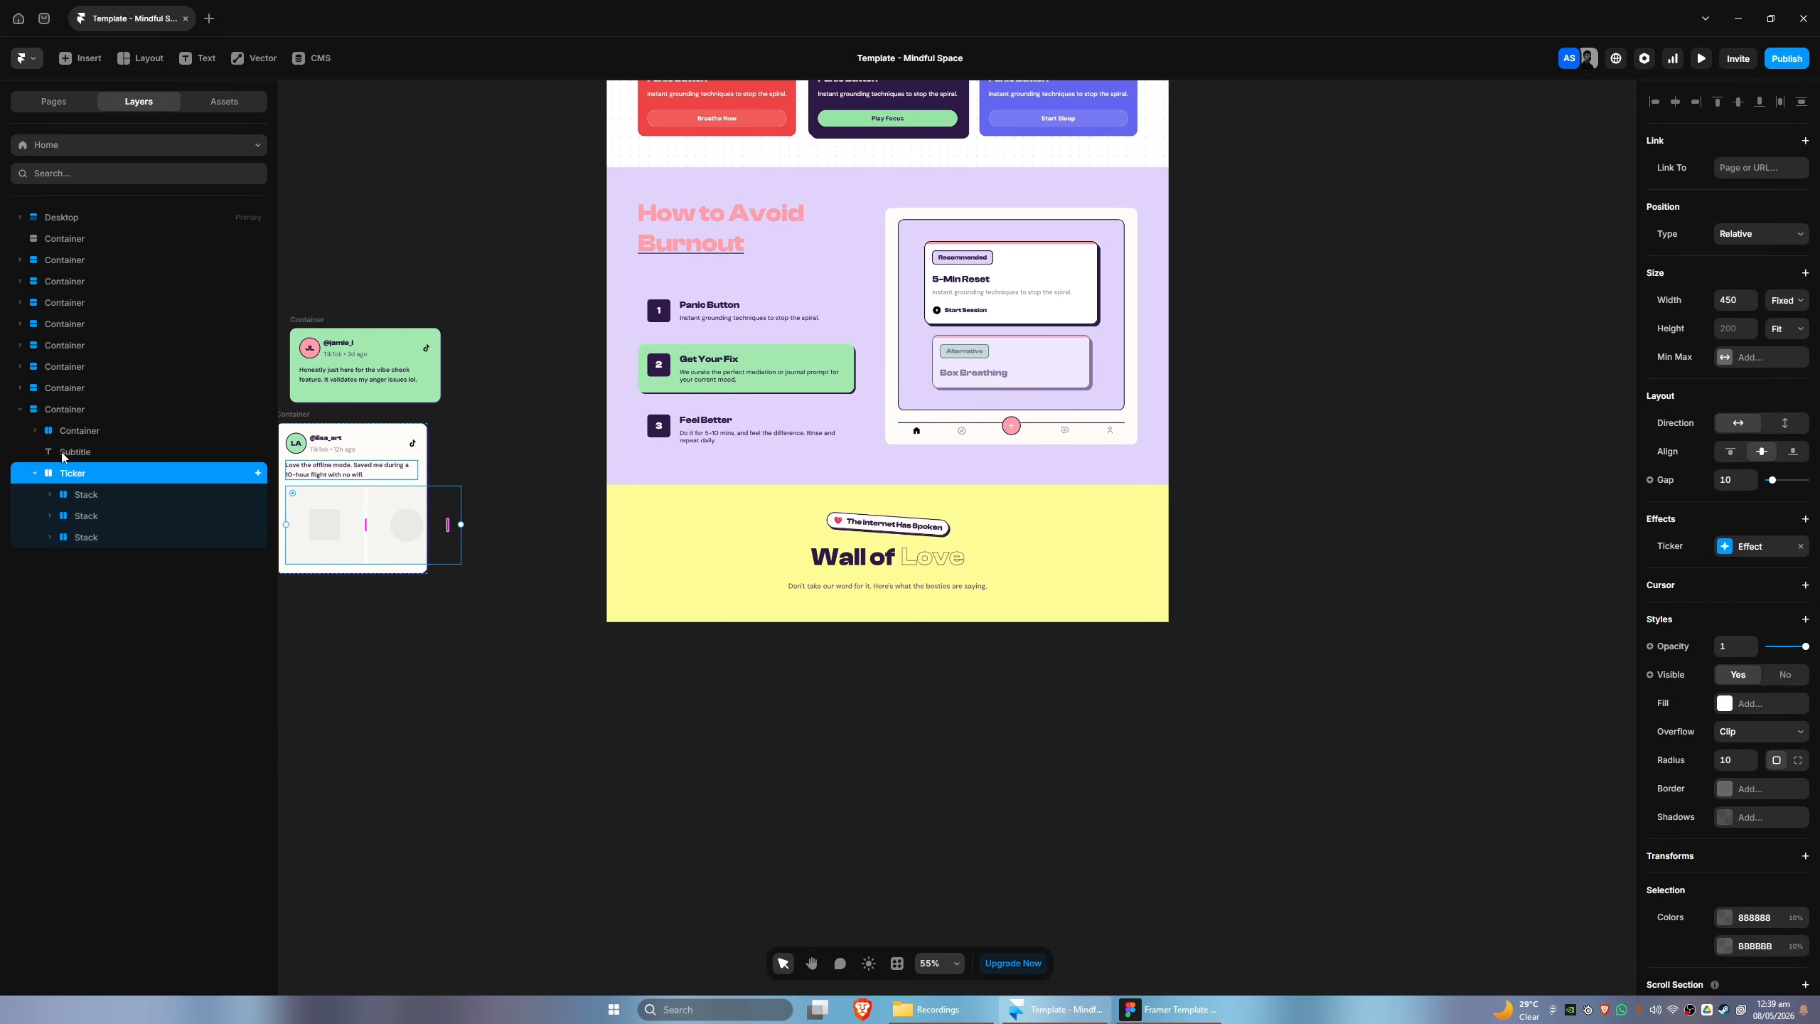
pyautogui.click(20, 217)
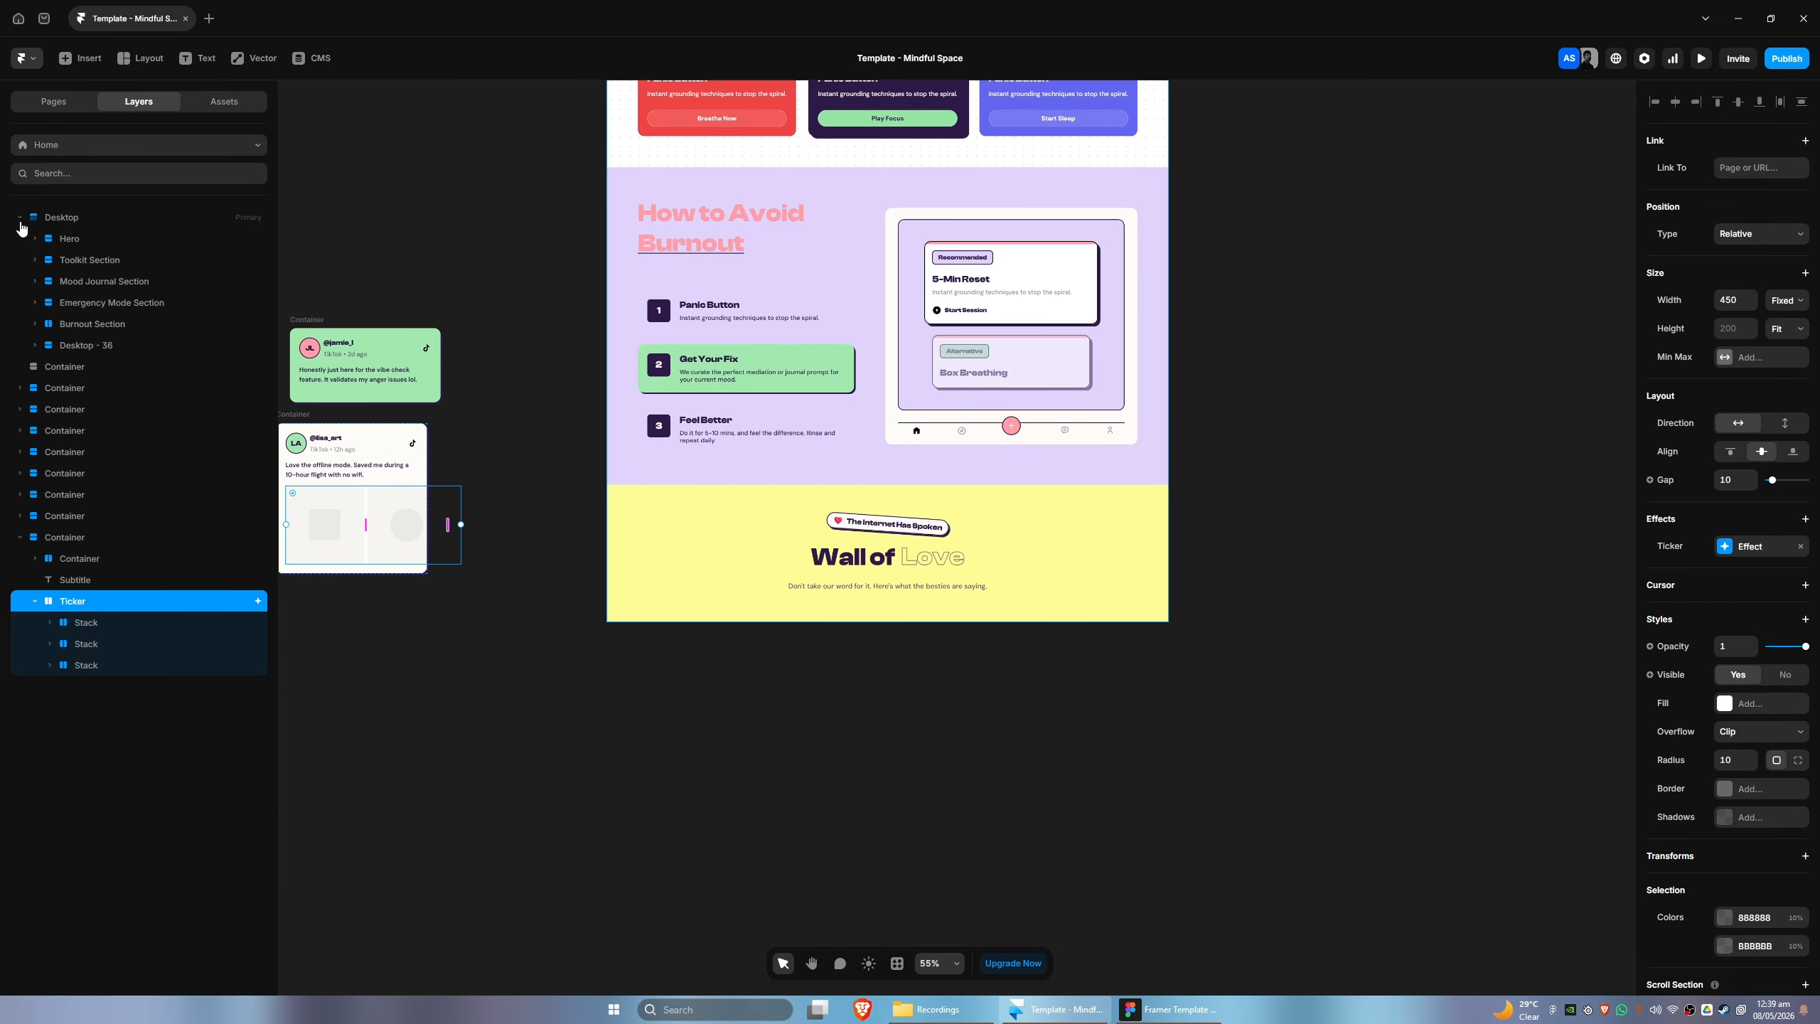
pyautogui.click(34, 346)
pyautogui.click(50, 366)
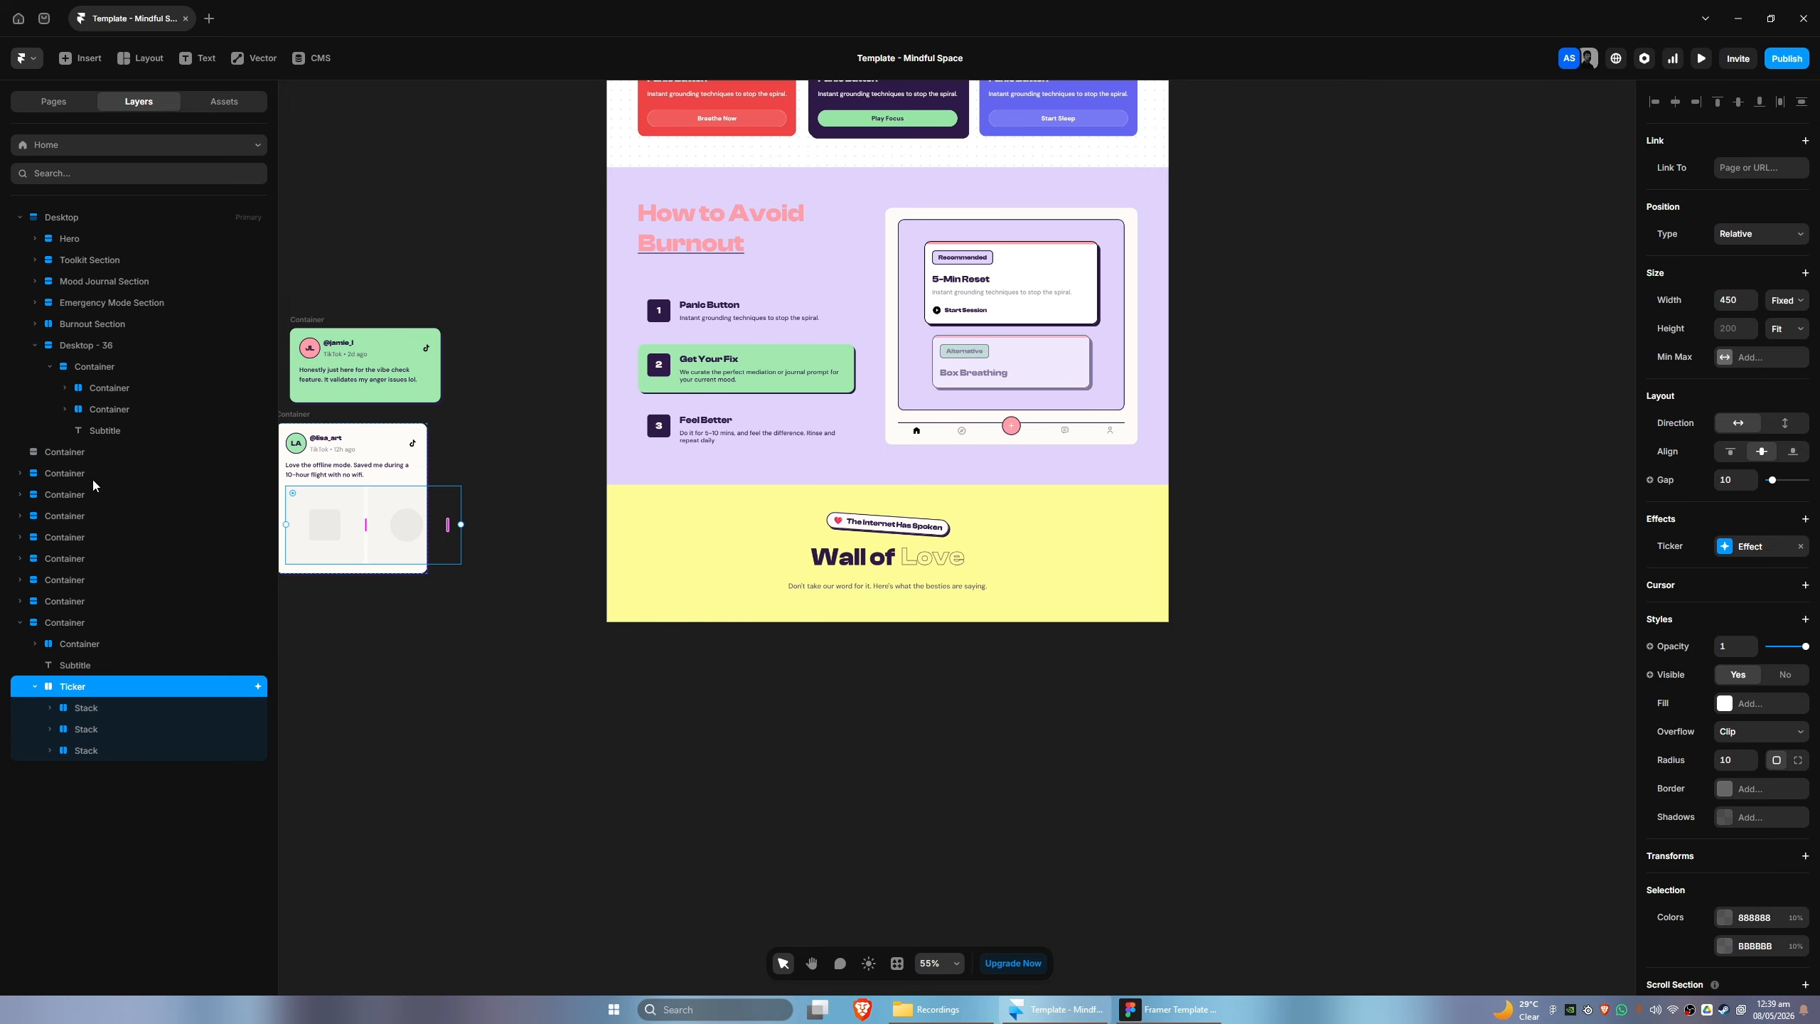
pyautogui.moveTo(68, 692); pyautogui.dragTo(79, 358)
pyautogui.moveTo(65, 456); pyautogui.dragTo(98, 369)
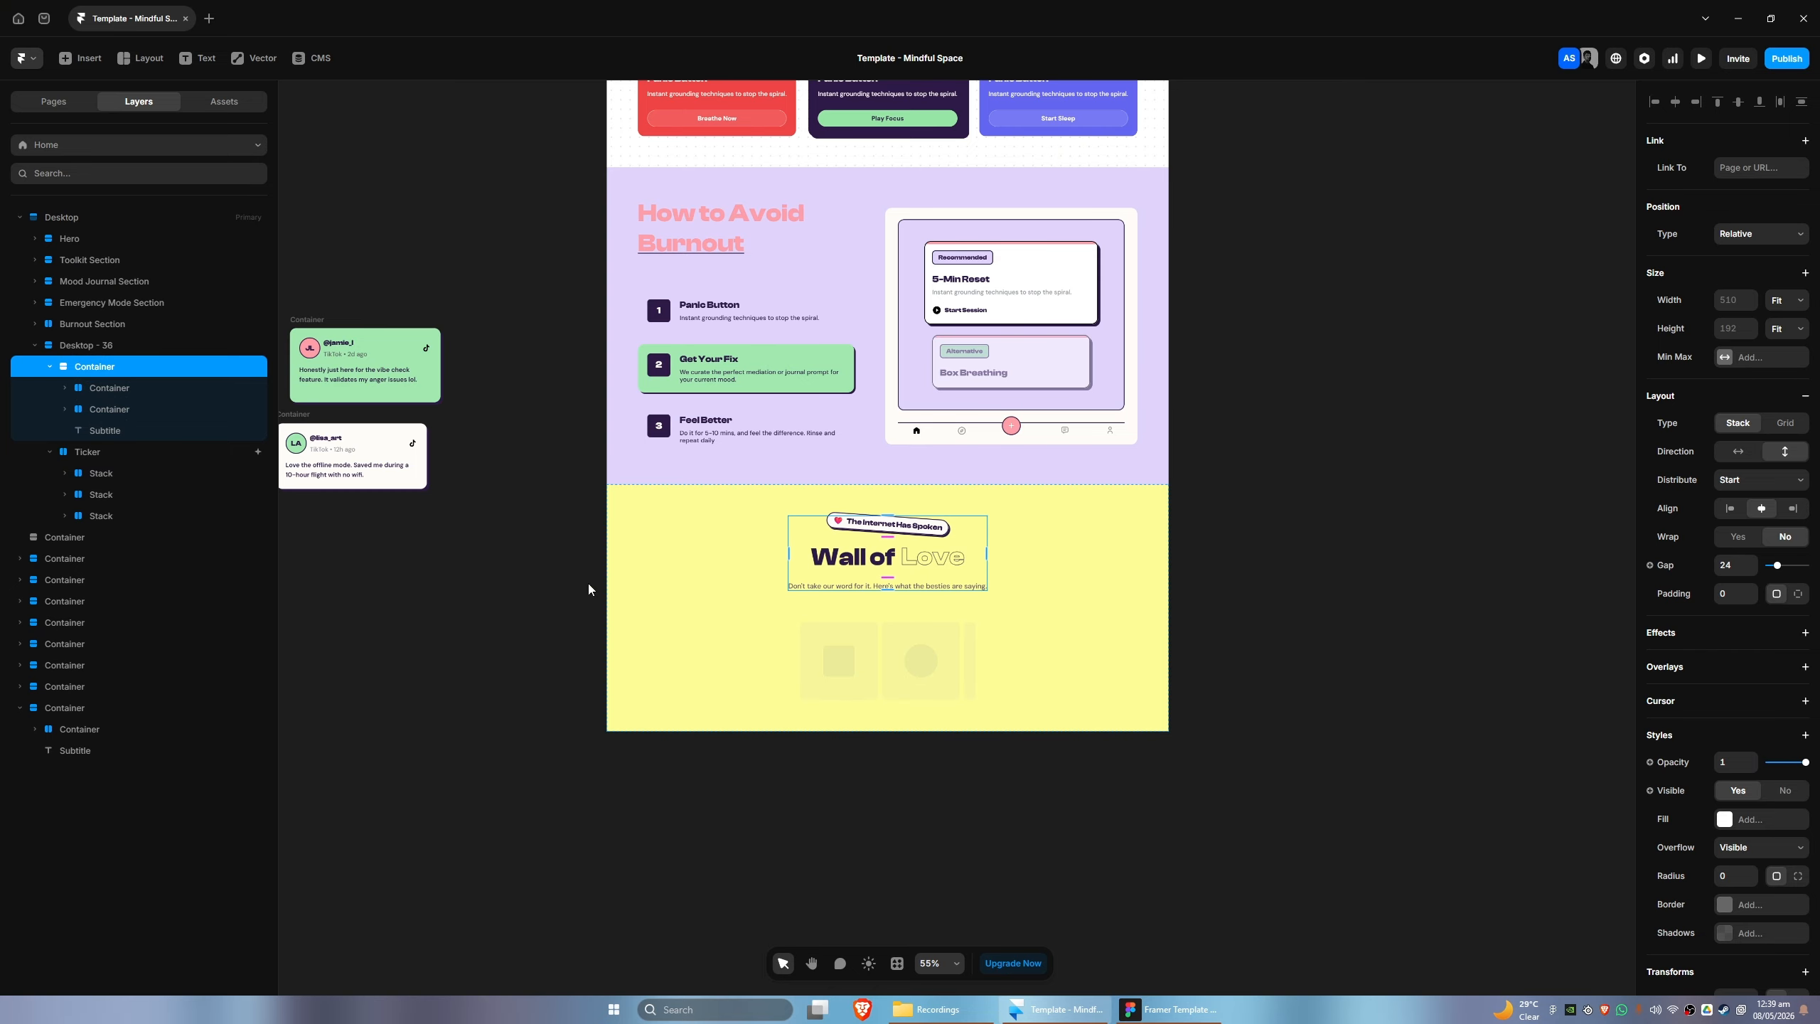
# - Delete the three placeholder stacks inside the Ticker in the Desktop - 36 section
pyautogui.click(108, 451)
pyautogui.scroll(-2, 430, 574)
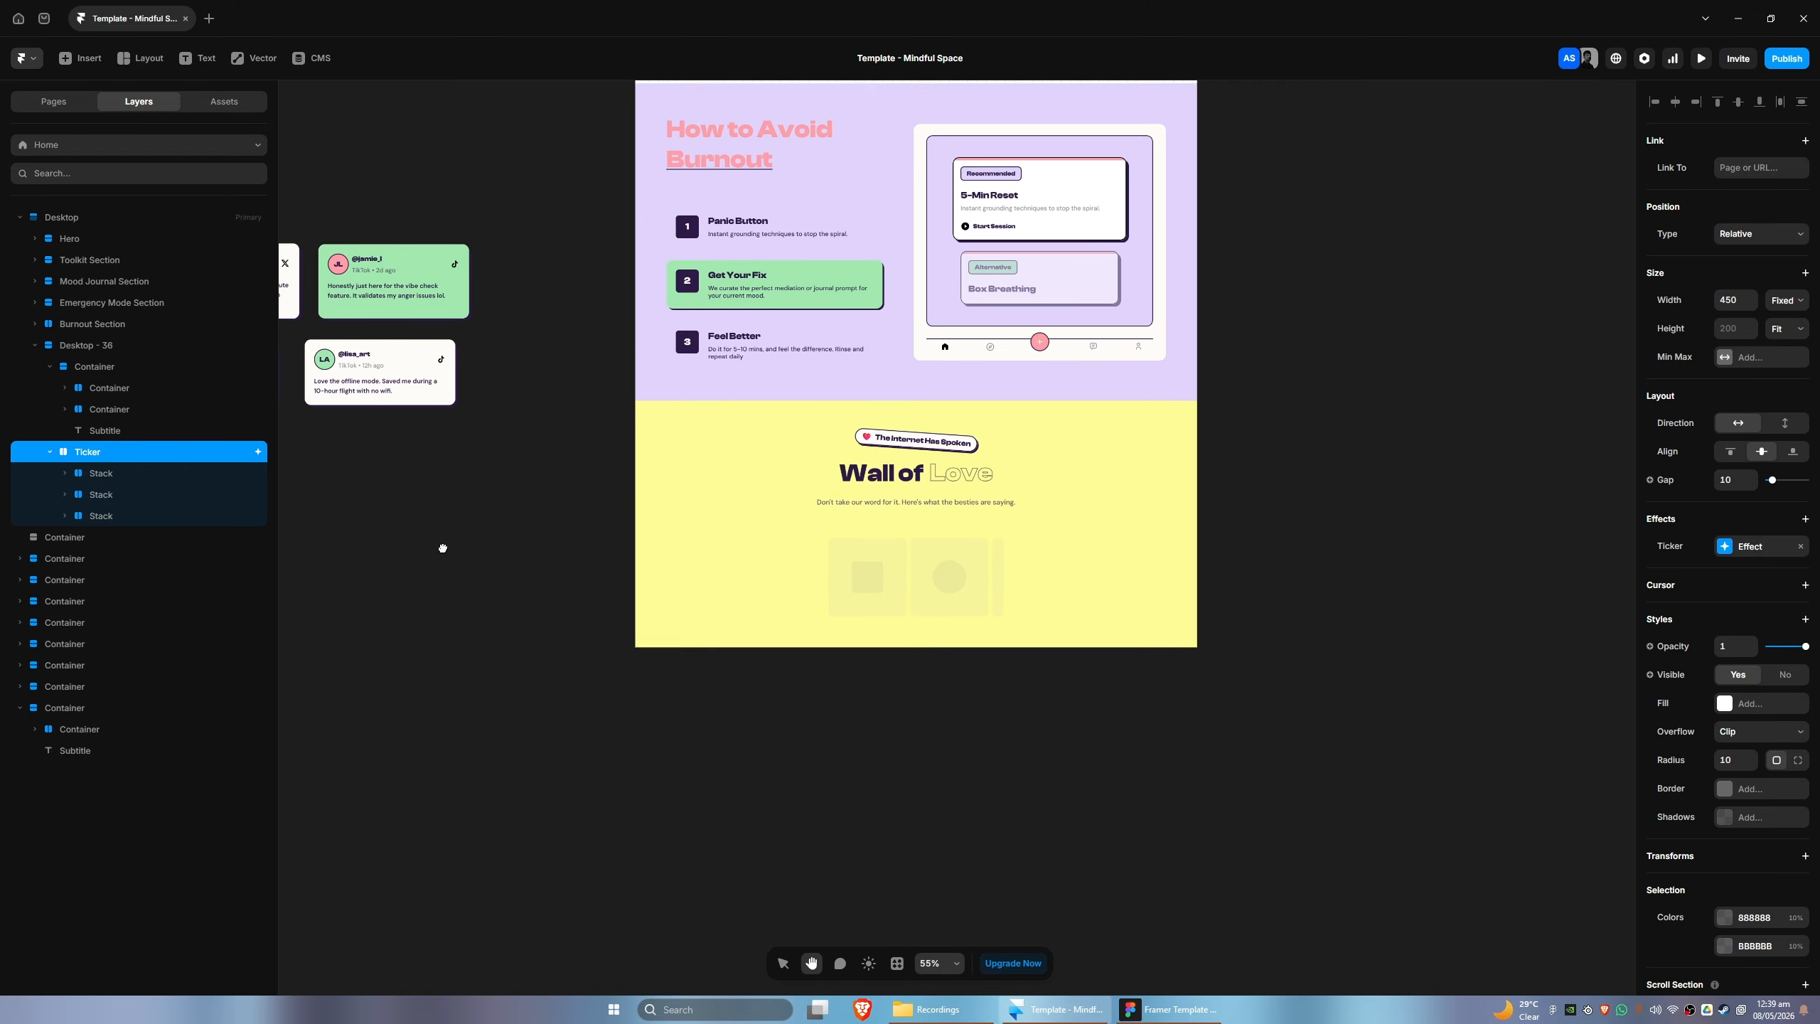
pyautogui.click(108, 476)
pyautogui.click(100, 515)
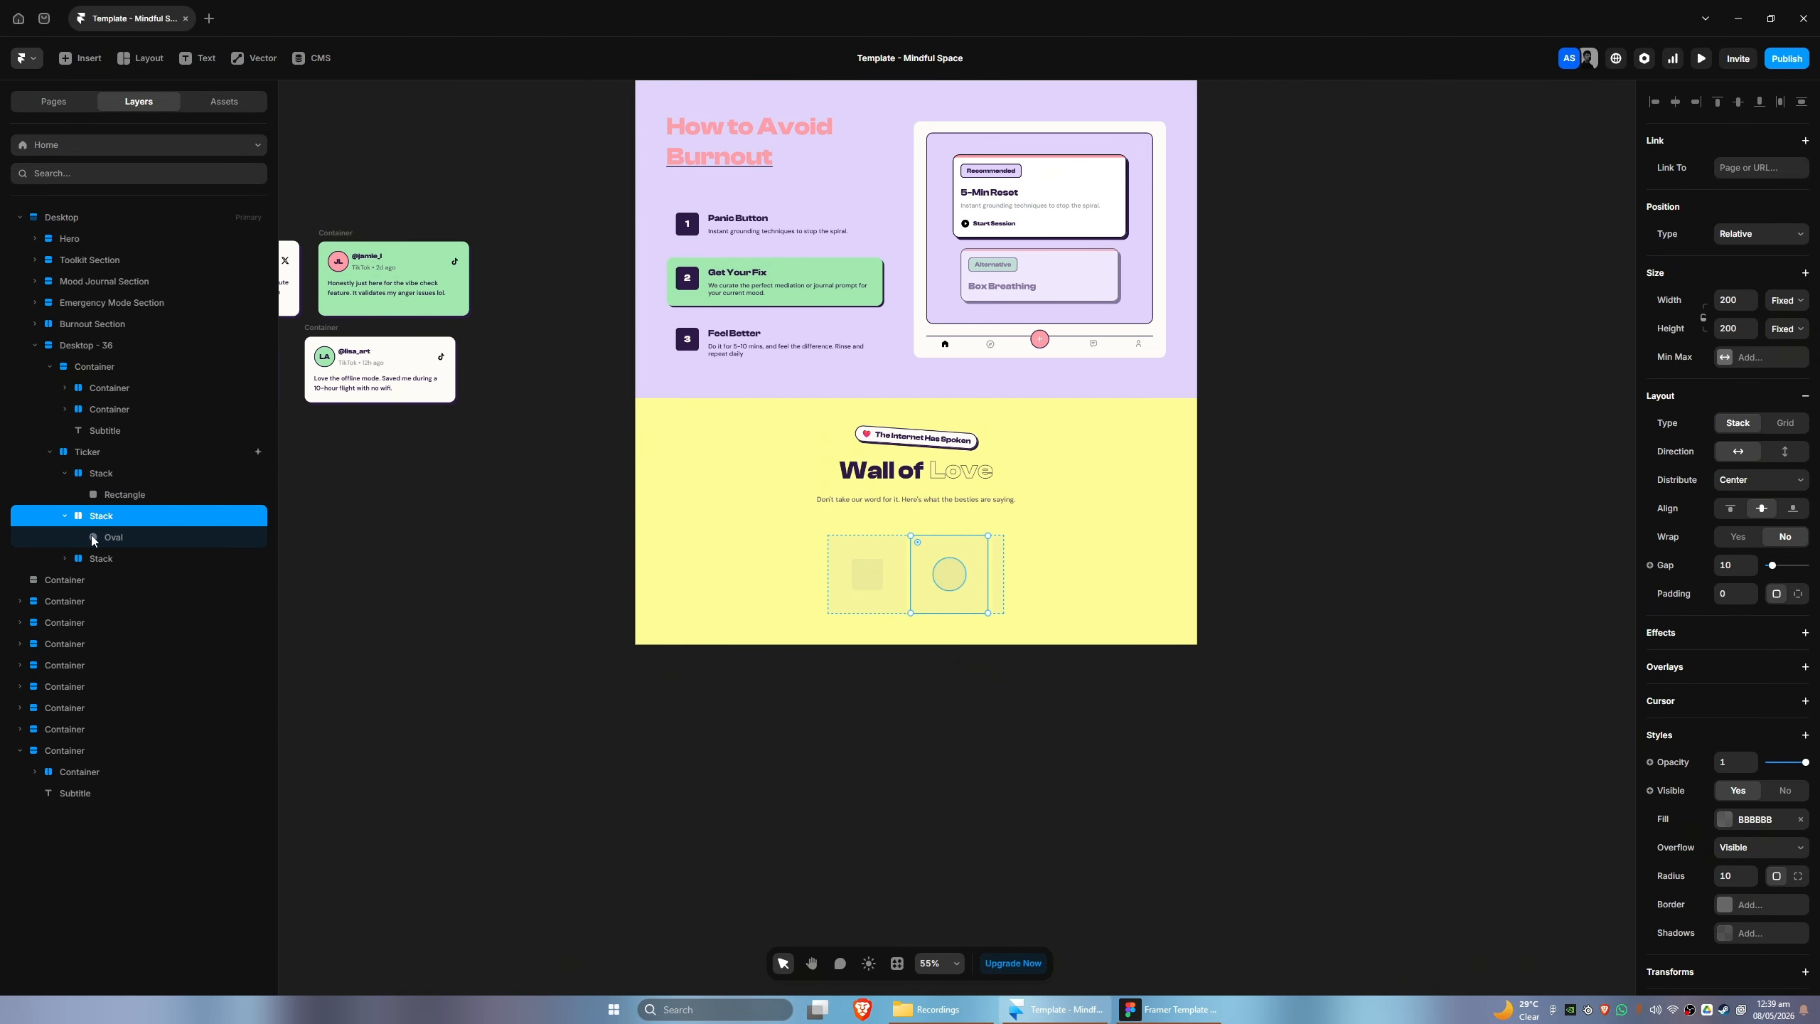
pyautogui.click(86, 556)
pyautogui.click(64, 559)
pyautogui.click(64, 516)
pyautogui.click(65, 474)
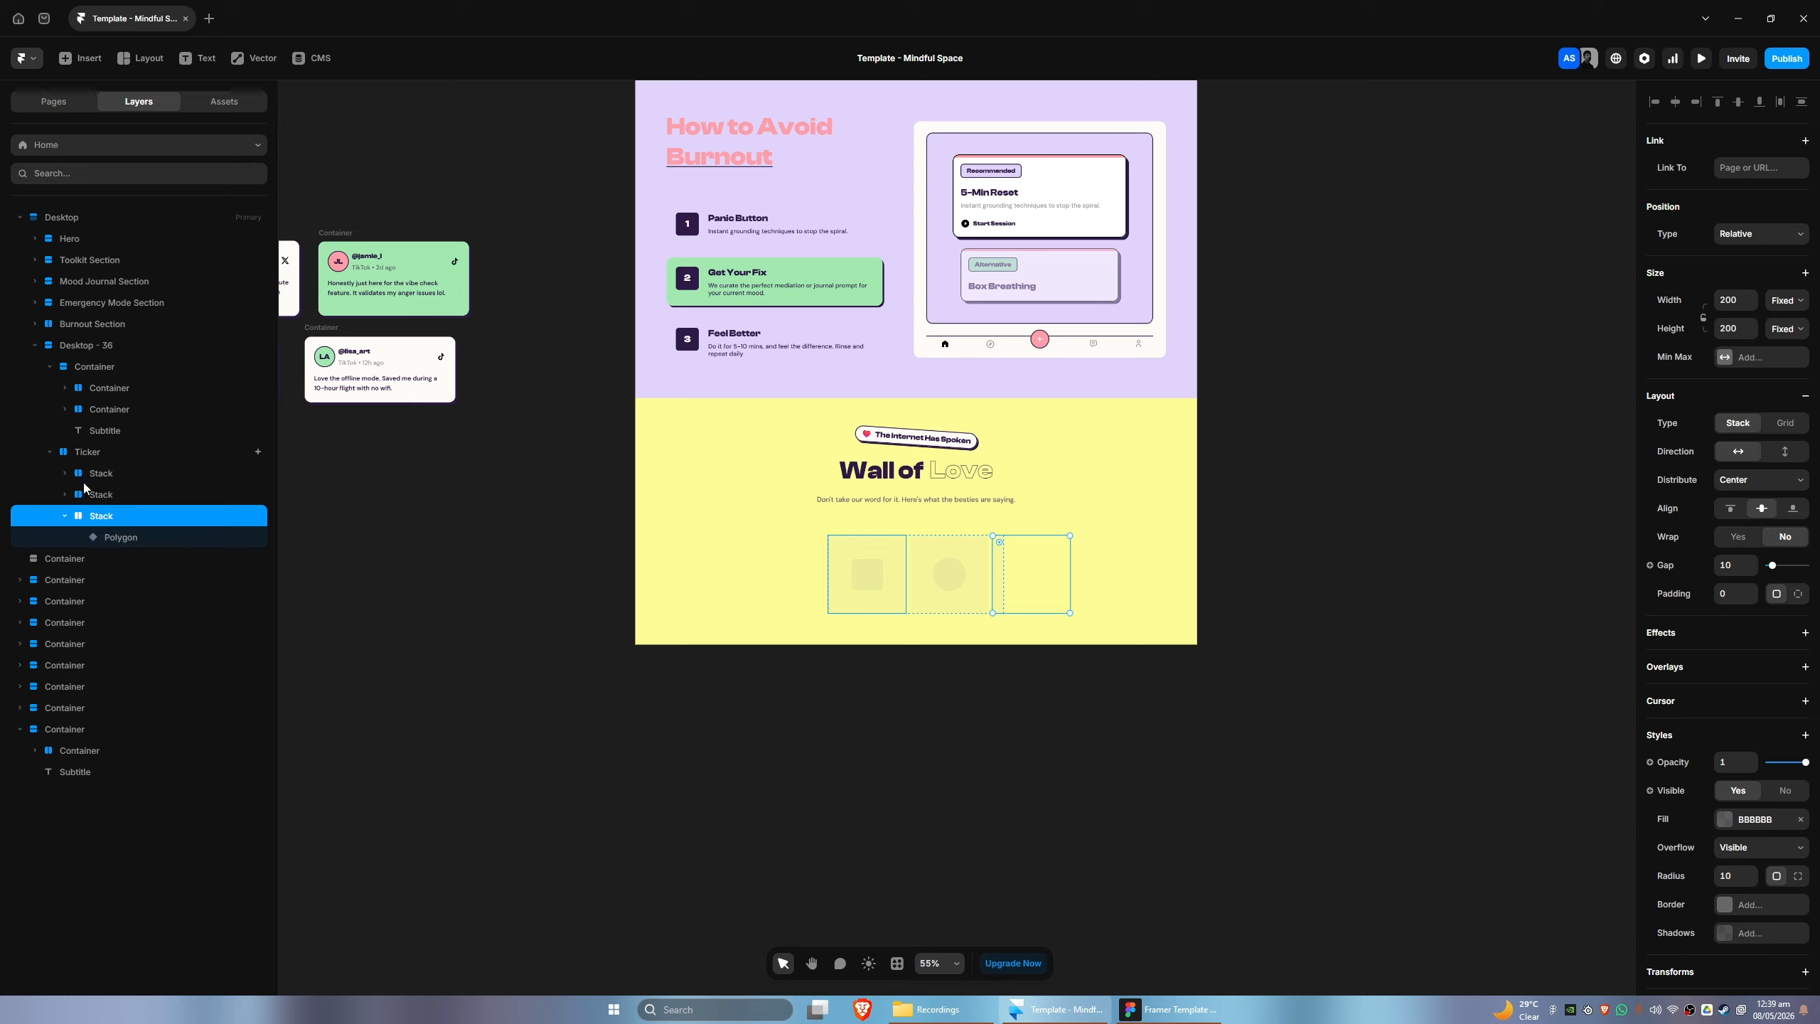
pyautogui.press('Delete')
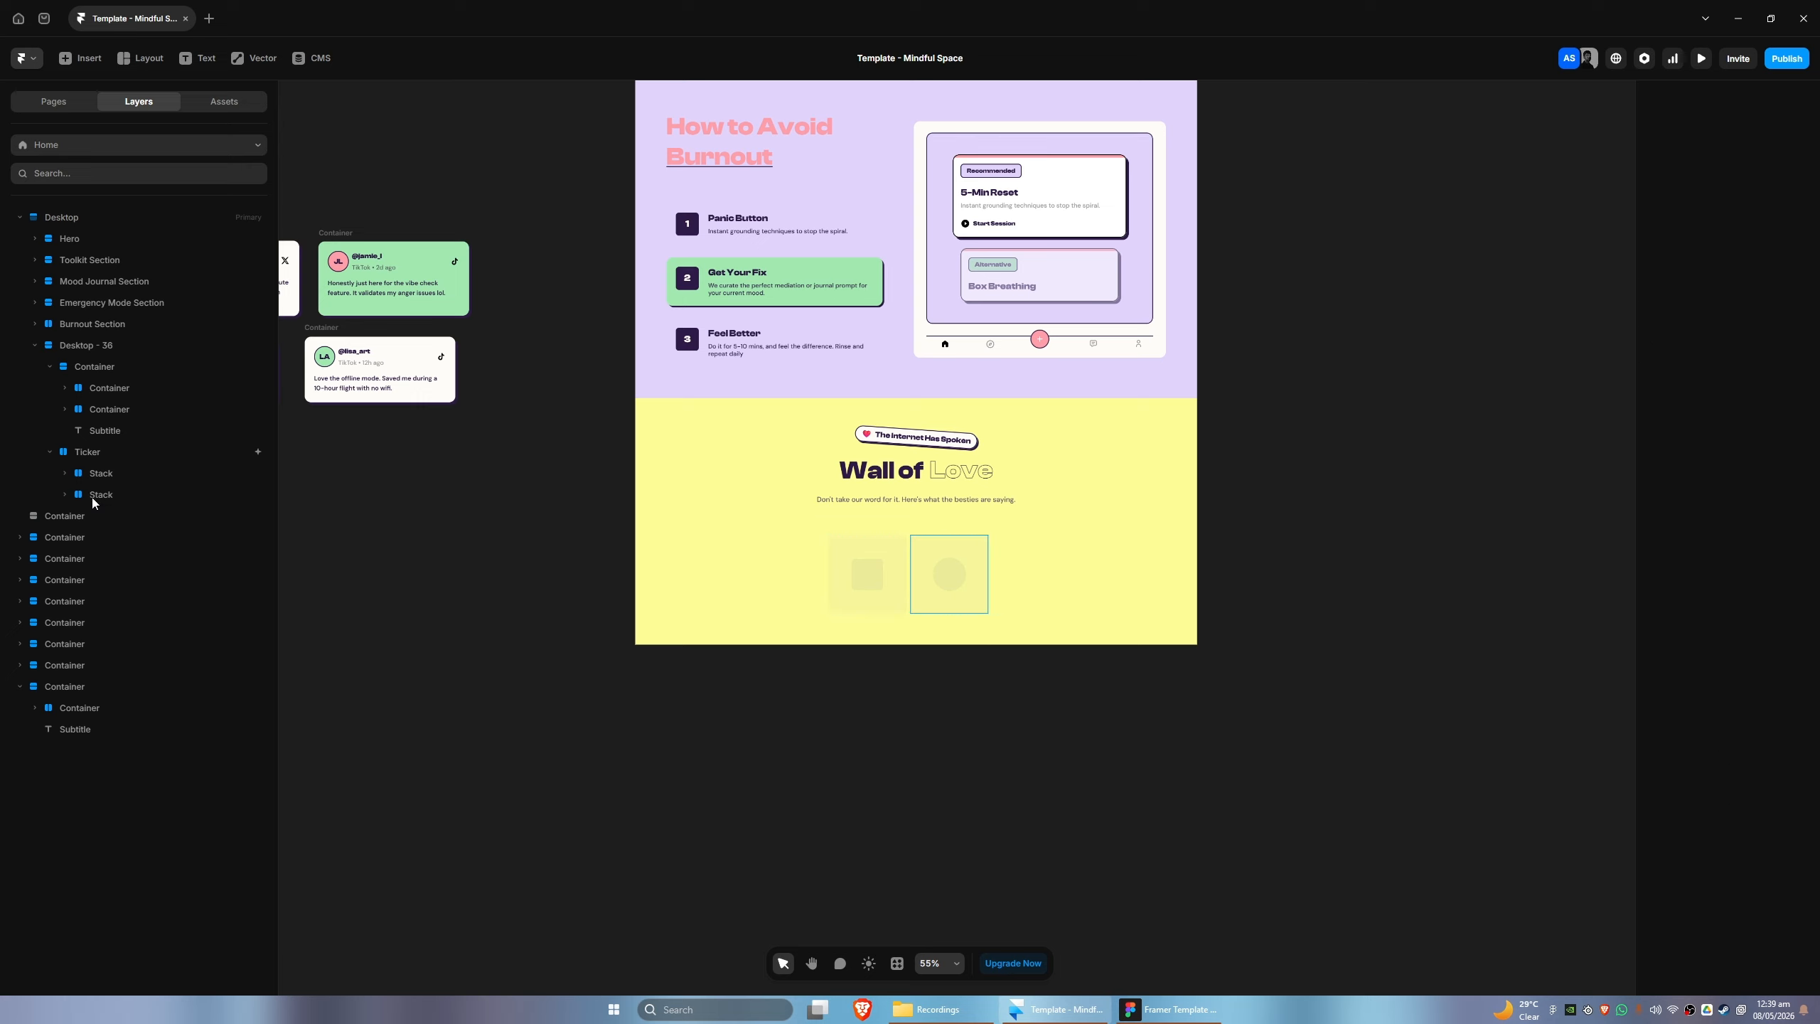
pyautogui.click(91, 495)
pyautogui.press('Delete')
pyautogui.click(91, 474)
pyautogui.press('Delete')
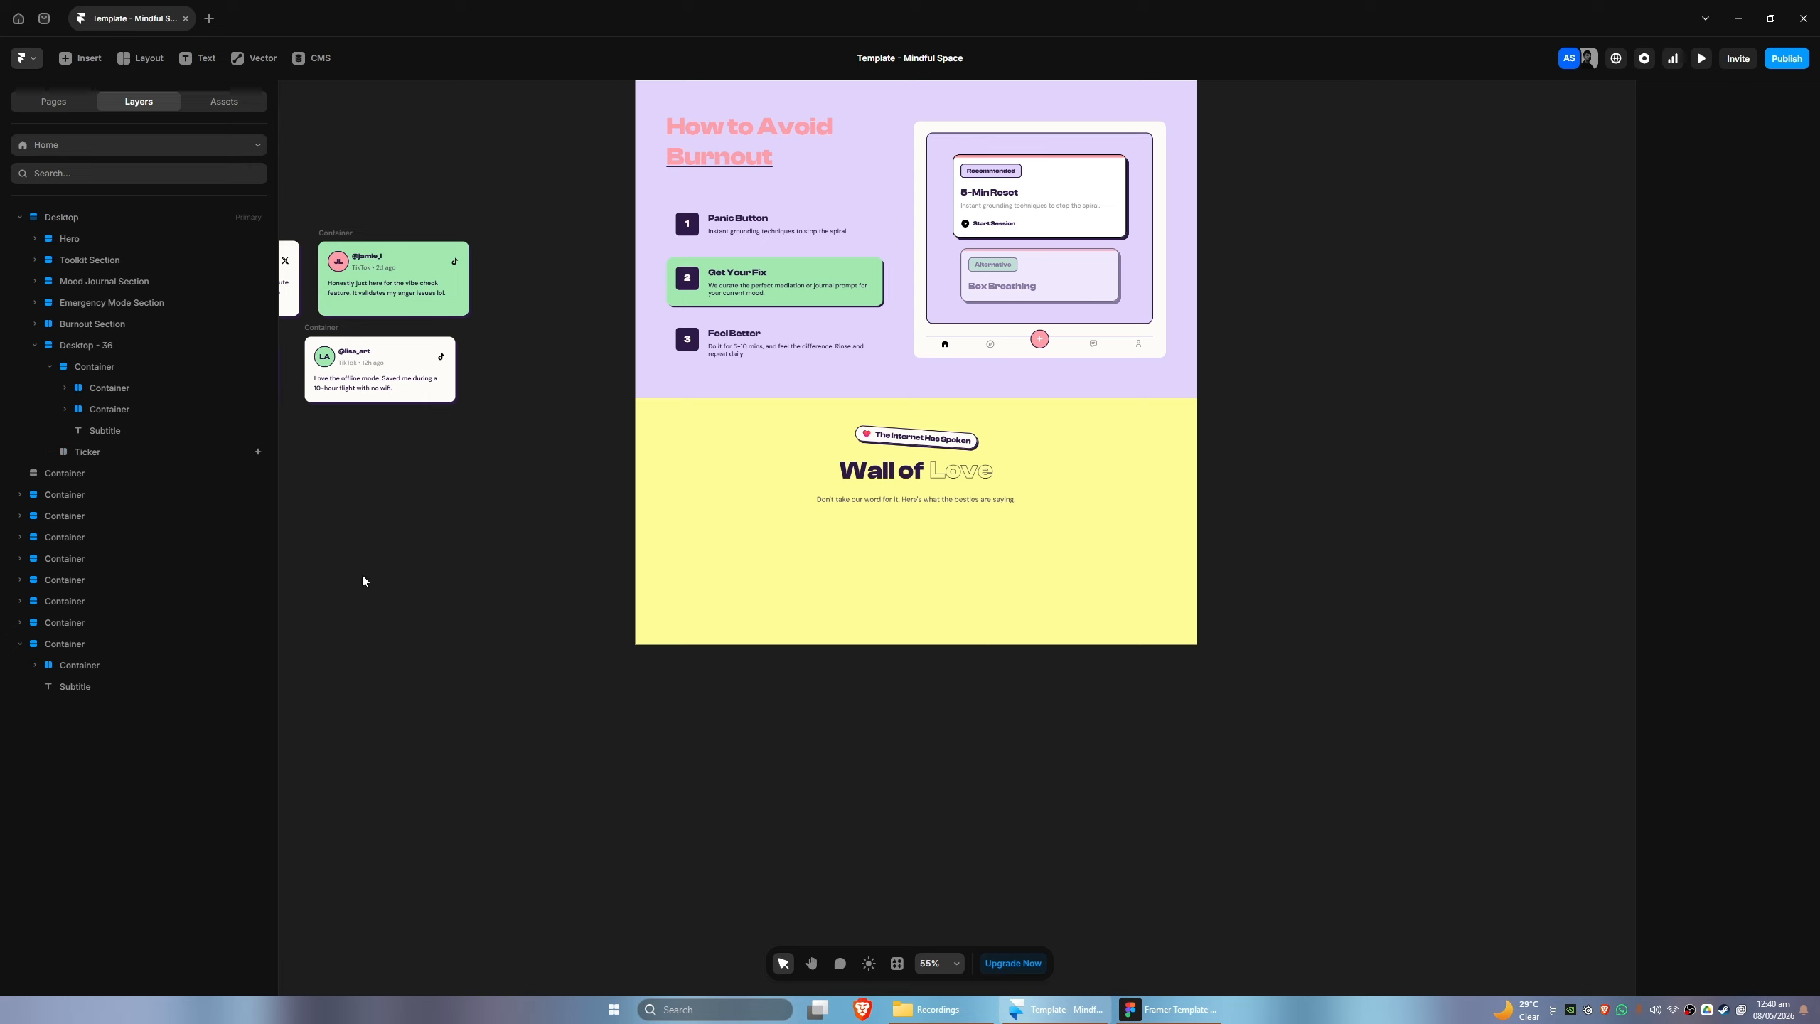
# - Check the Wall of Love layout in Figma and duplicate the empty Ticker within the Framer section
pyautogui.click(1168, 1009)
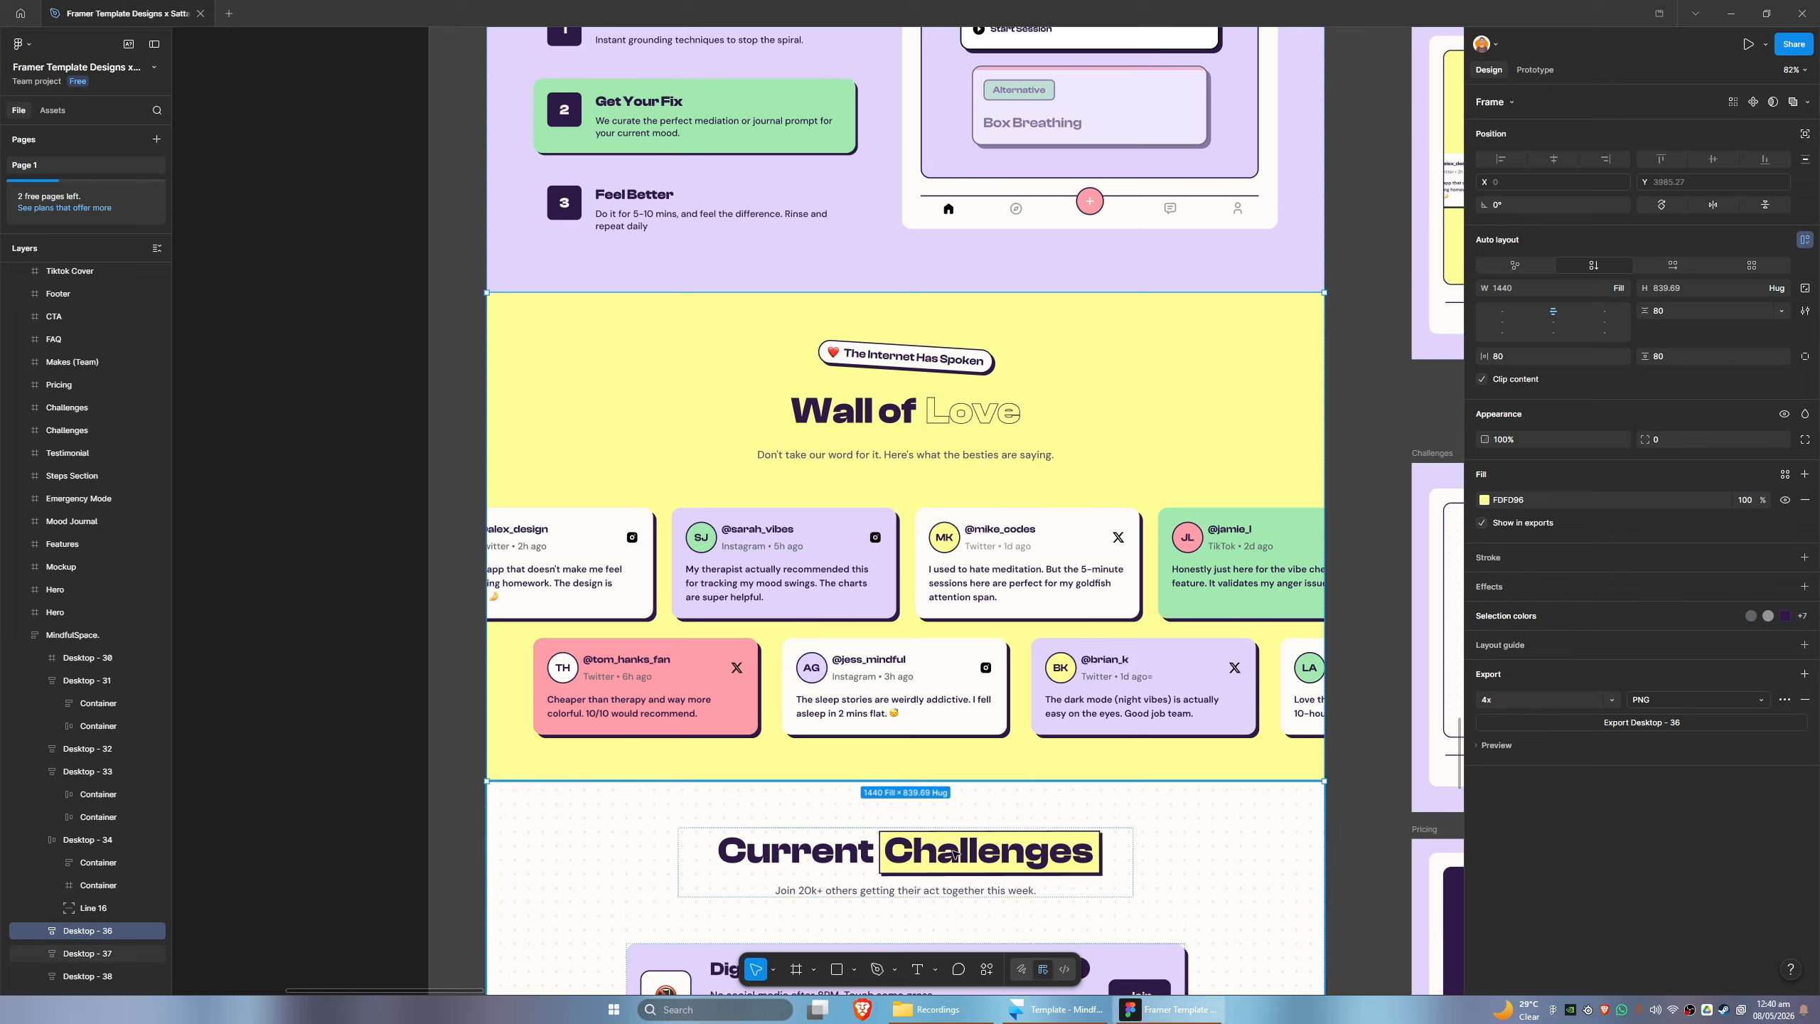
pyautogui.click(1085, 1007)
pyautogui.click(103, 430)
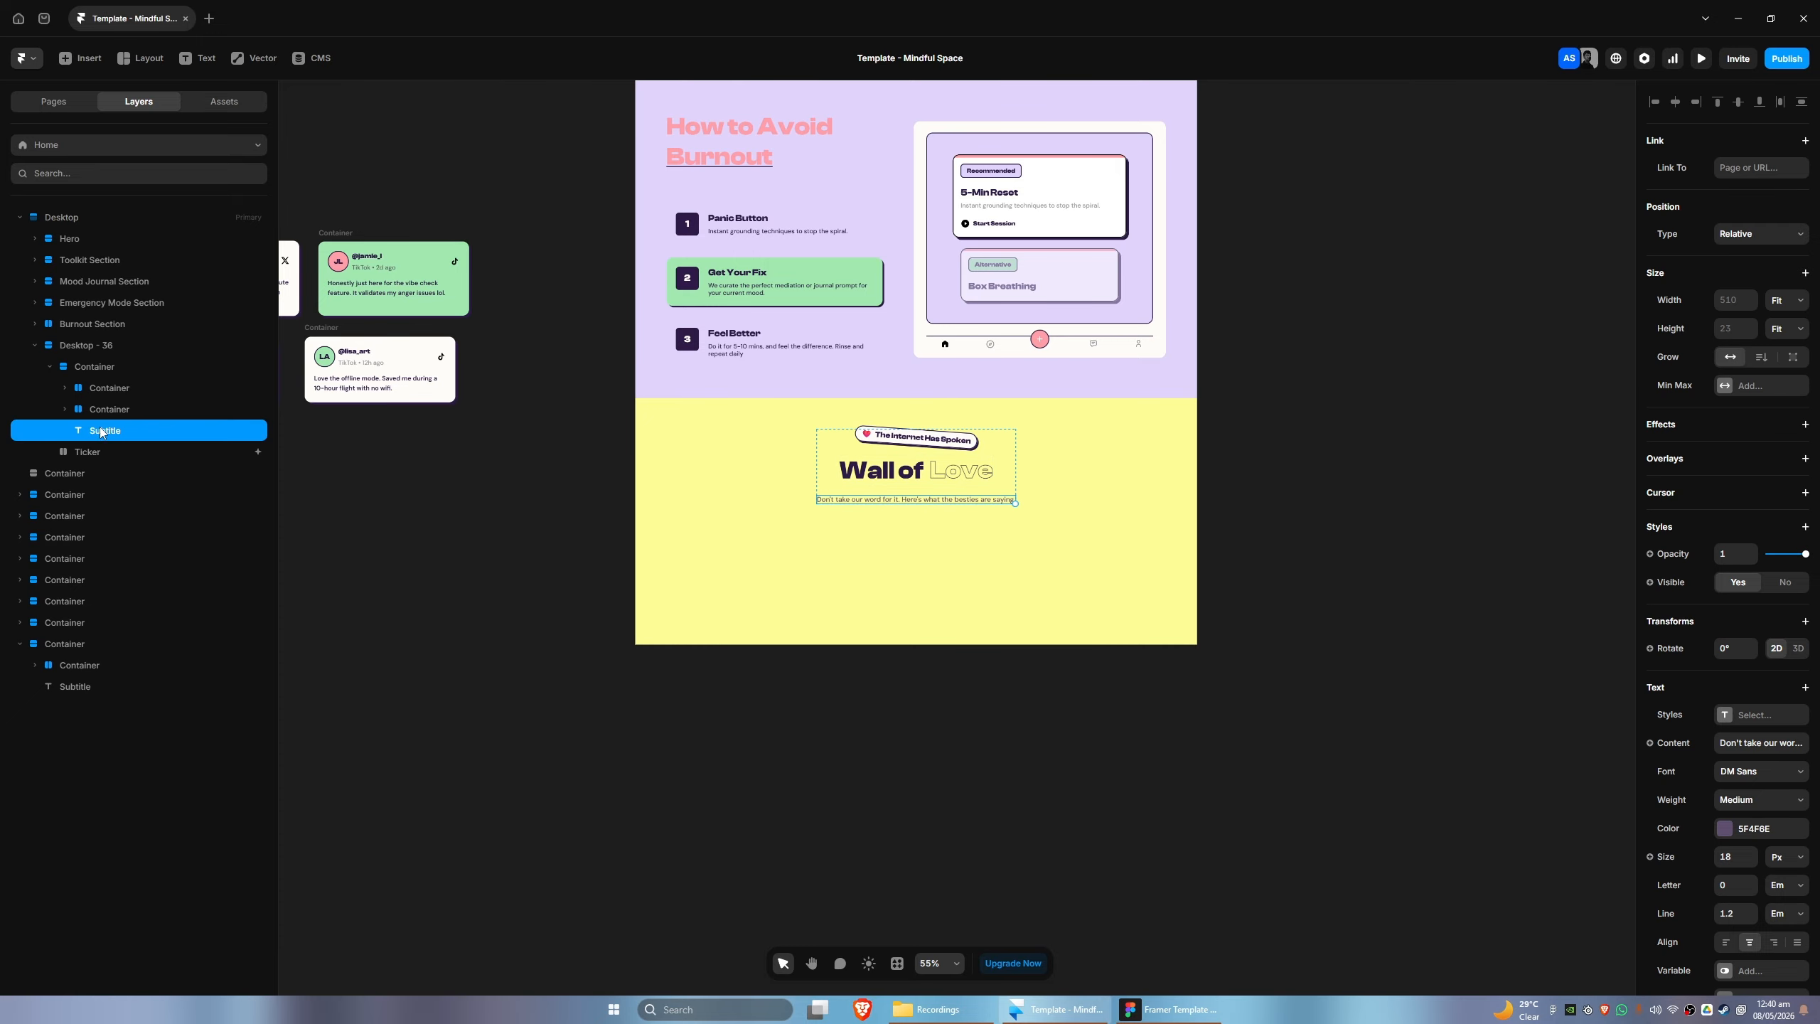
pyautogui.click(107, 452)
pyautogui.hotkey('ctrl', 'd')
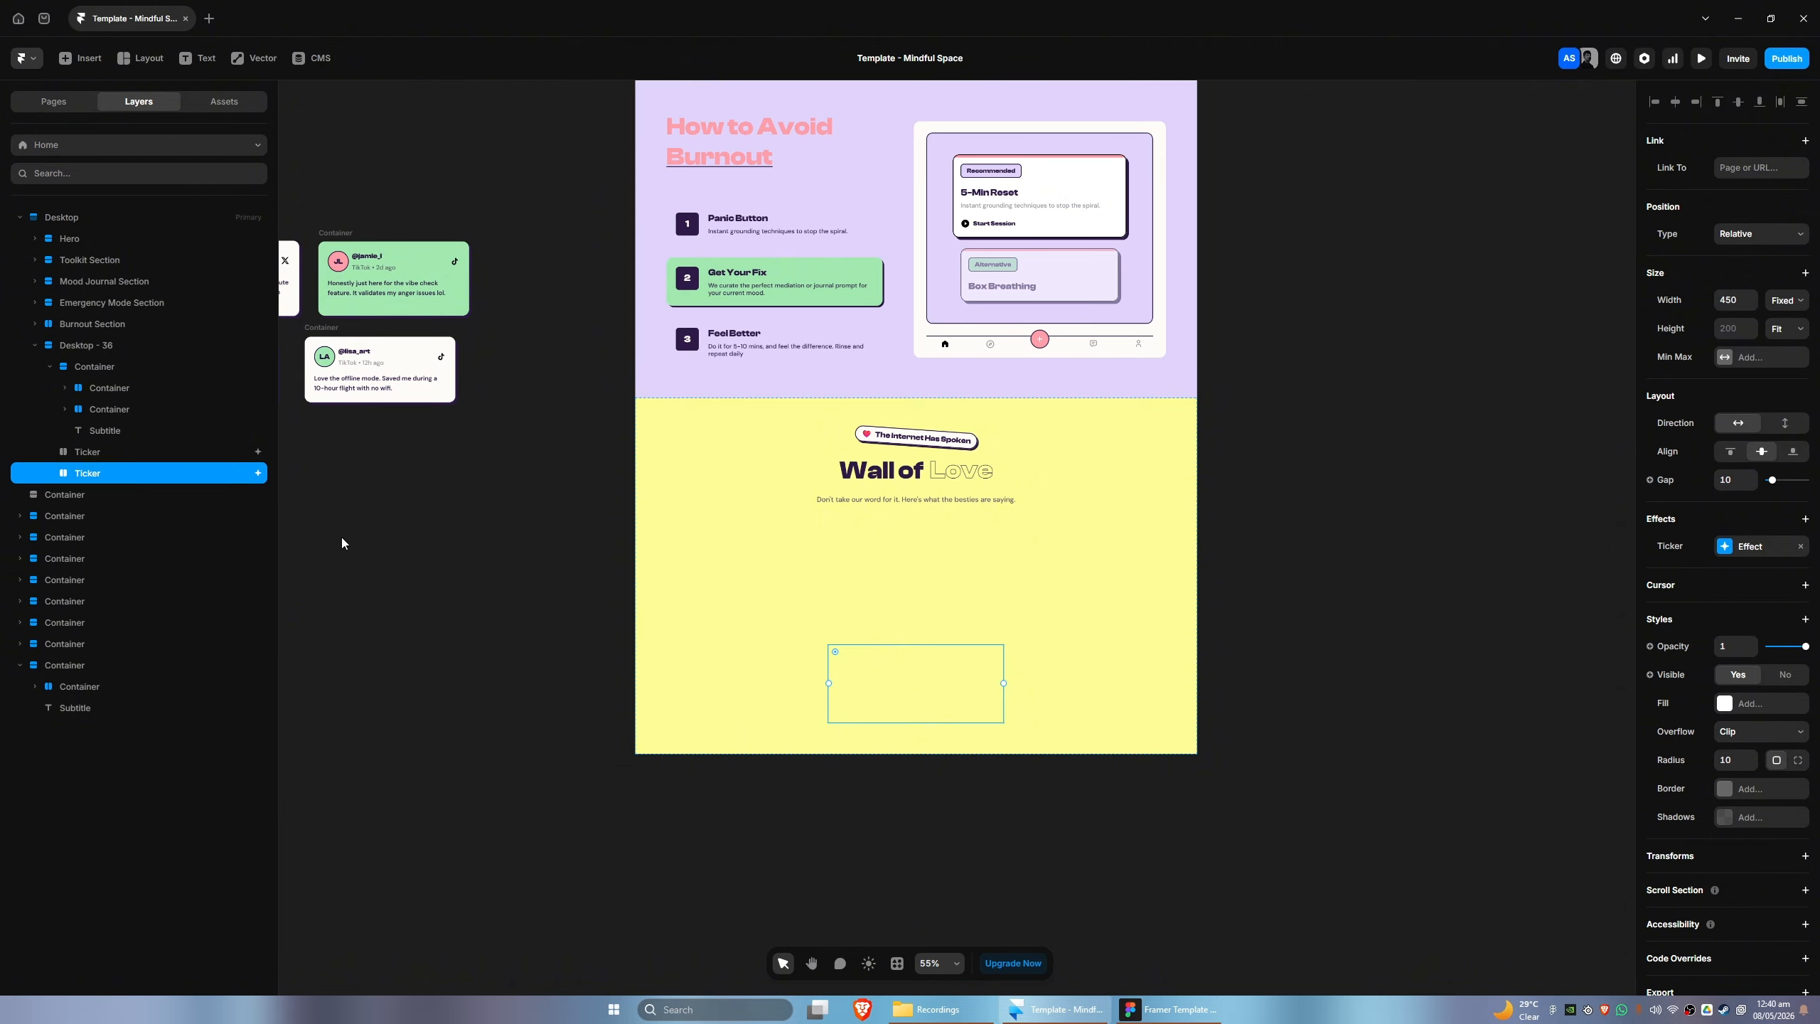
# - Move the four upper-row testimonial cards from the canvas into the first Ticker
pyautogui.moveTo(351, 539); pyautogui.dragTo(692, 534)
pyautogui.moveTo(465, 526); pyautogui.dragTo(785, 543)
pyautogui.moveTo(480, 203); pyautogui.dragTo(1120, 327)
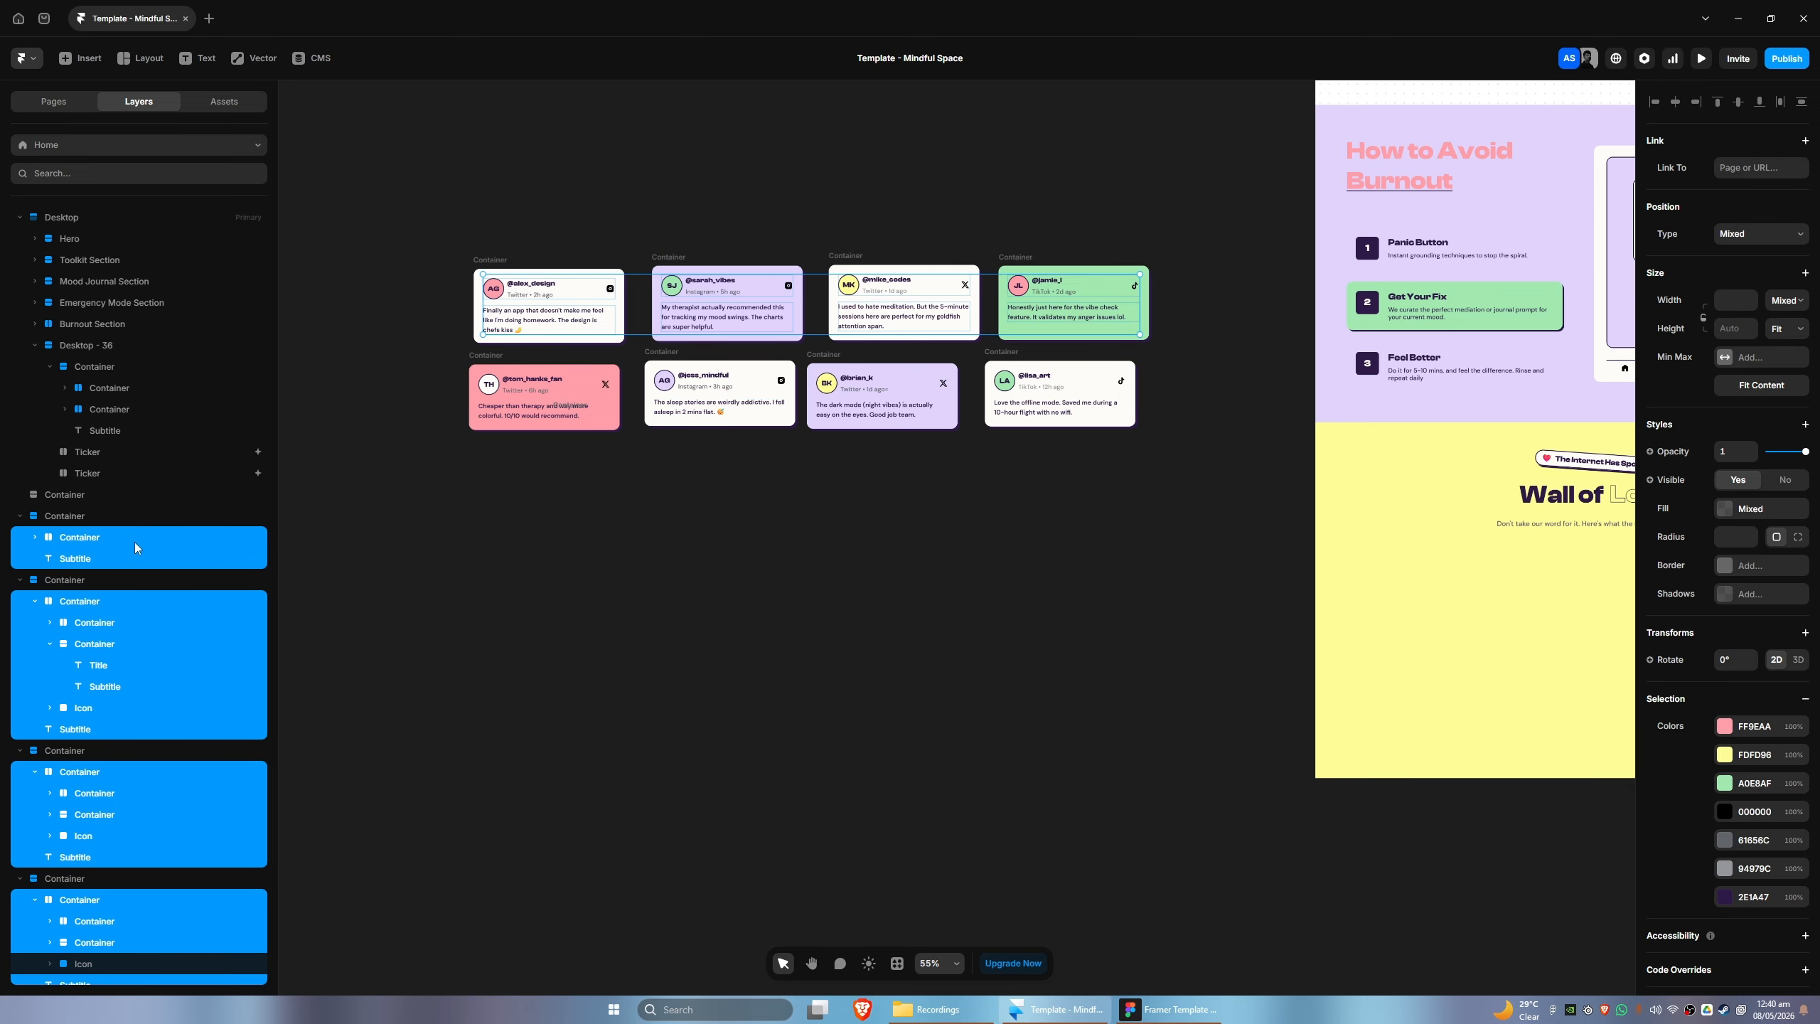
pyautogui.click(490, 259)
pyautogui.keyDown('shift'); pyautogui.click(679, 260); pyautogui.keyUp('shift')
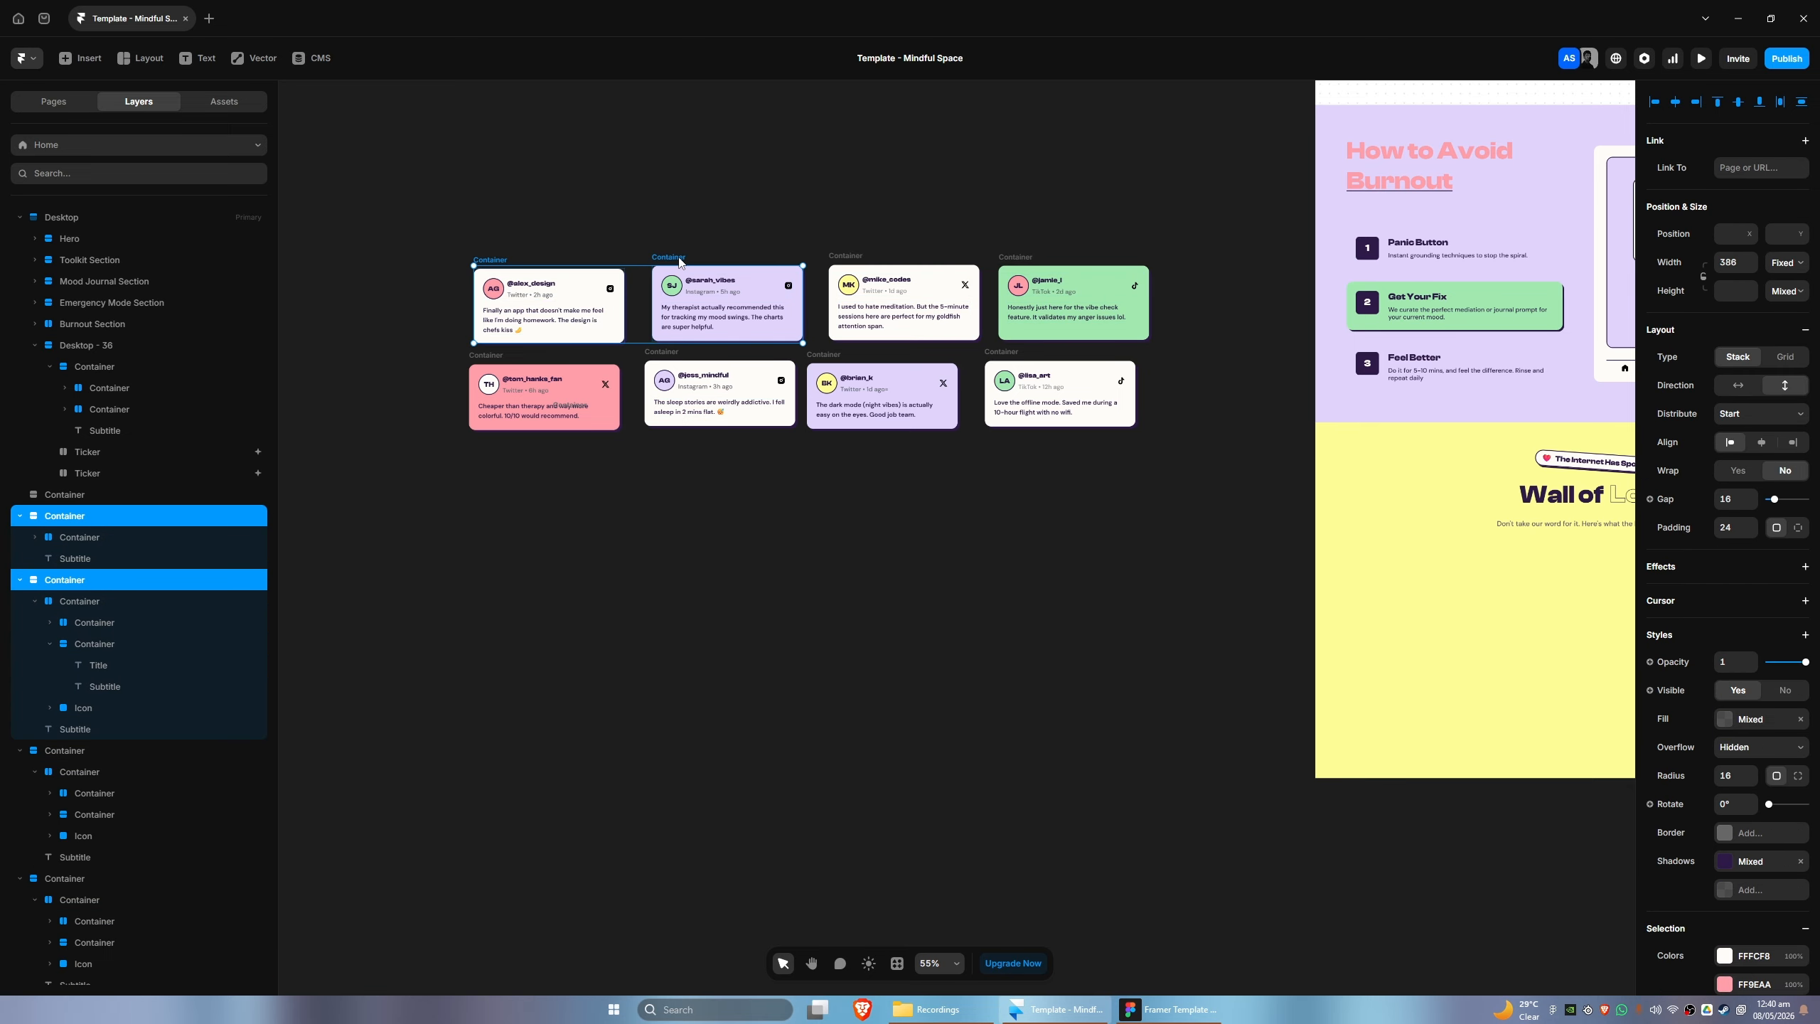
pyautogui.keyDown('shift'); pyautogui.click(831, 256); pyautogui.keyUp('shift')
pyautogui.keyDown('shift'); pyautogui.click(1015, 256); pyautogui.keyUp('shift')
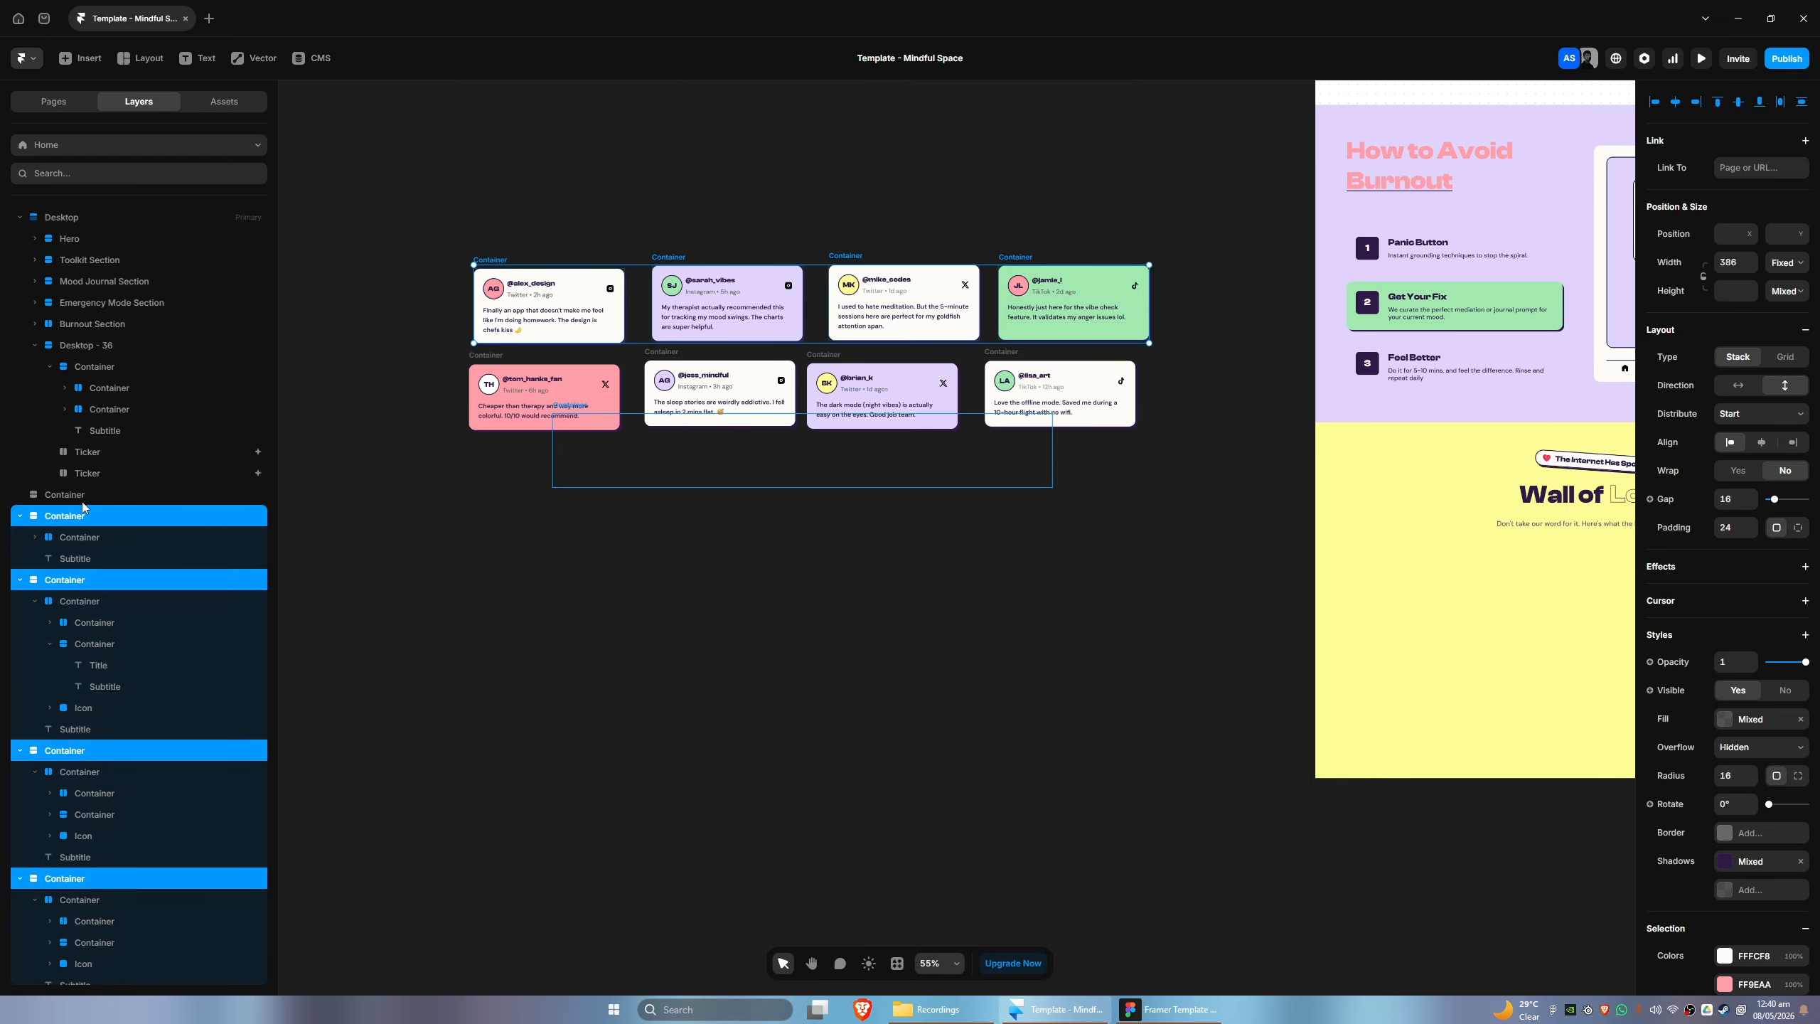
pyautogui.moveTo(67, 521); pyautogui.dragTo(64, 458)
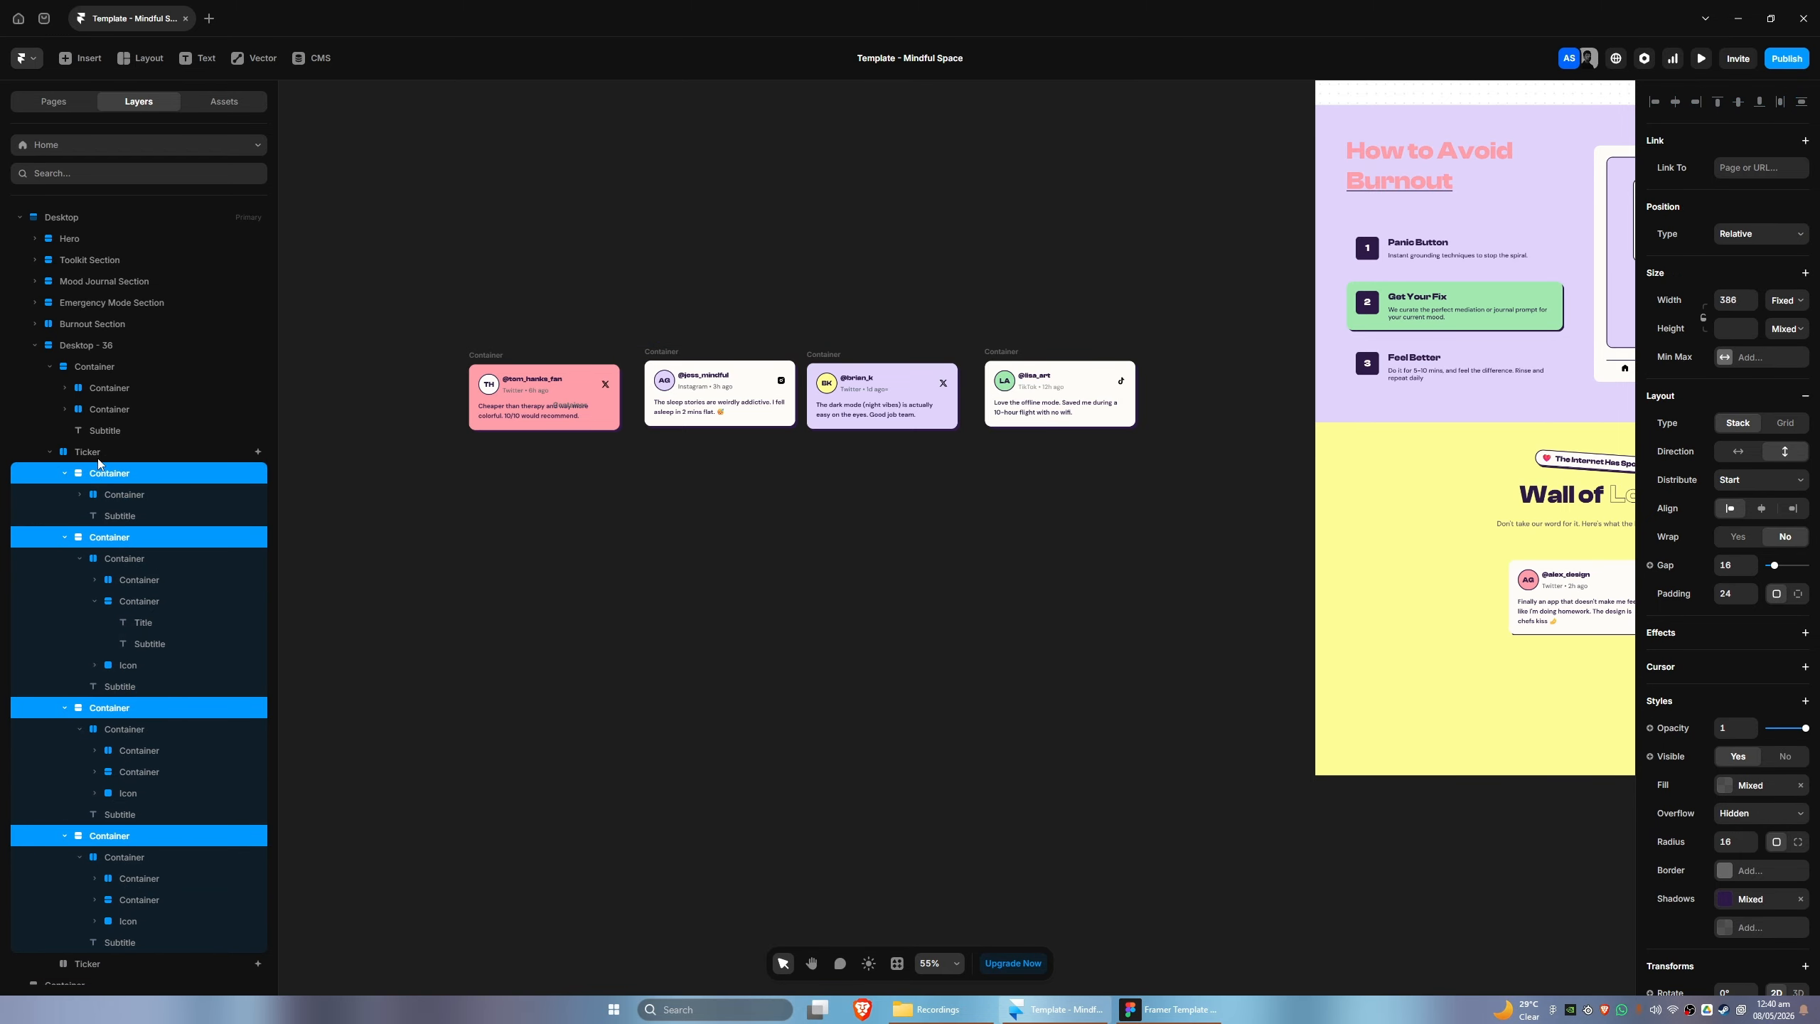
pyautogui.click(51, 454)
# - Move the four lower-row testimonial cards into the second Ticker and delete the leftover empty container on the canvas
pyautogui.click(487, 356)
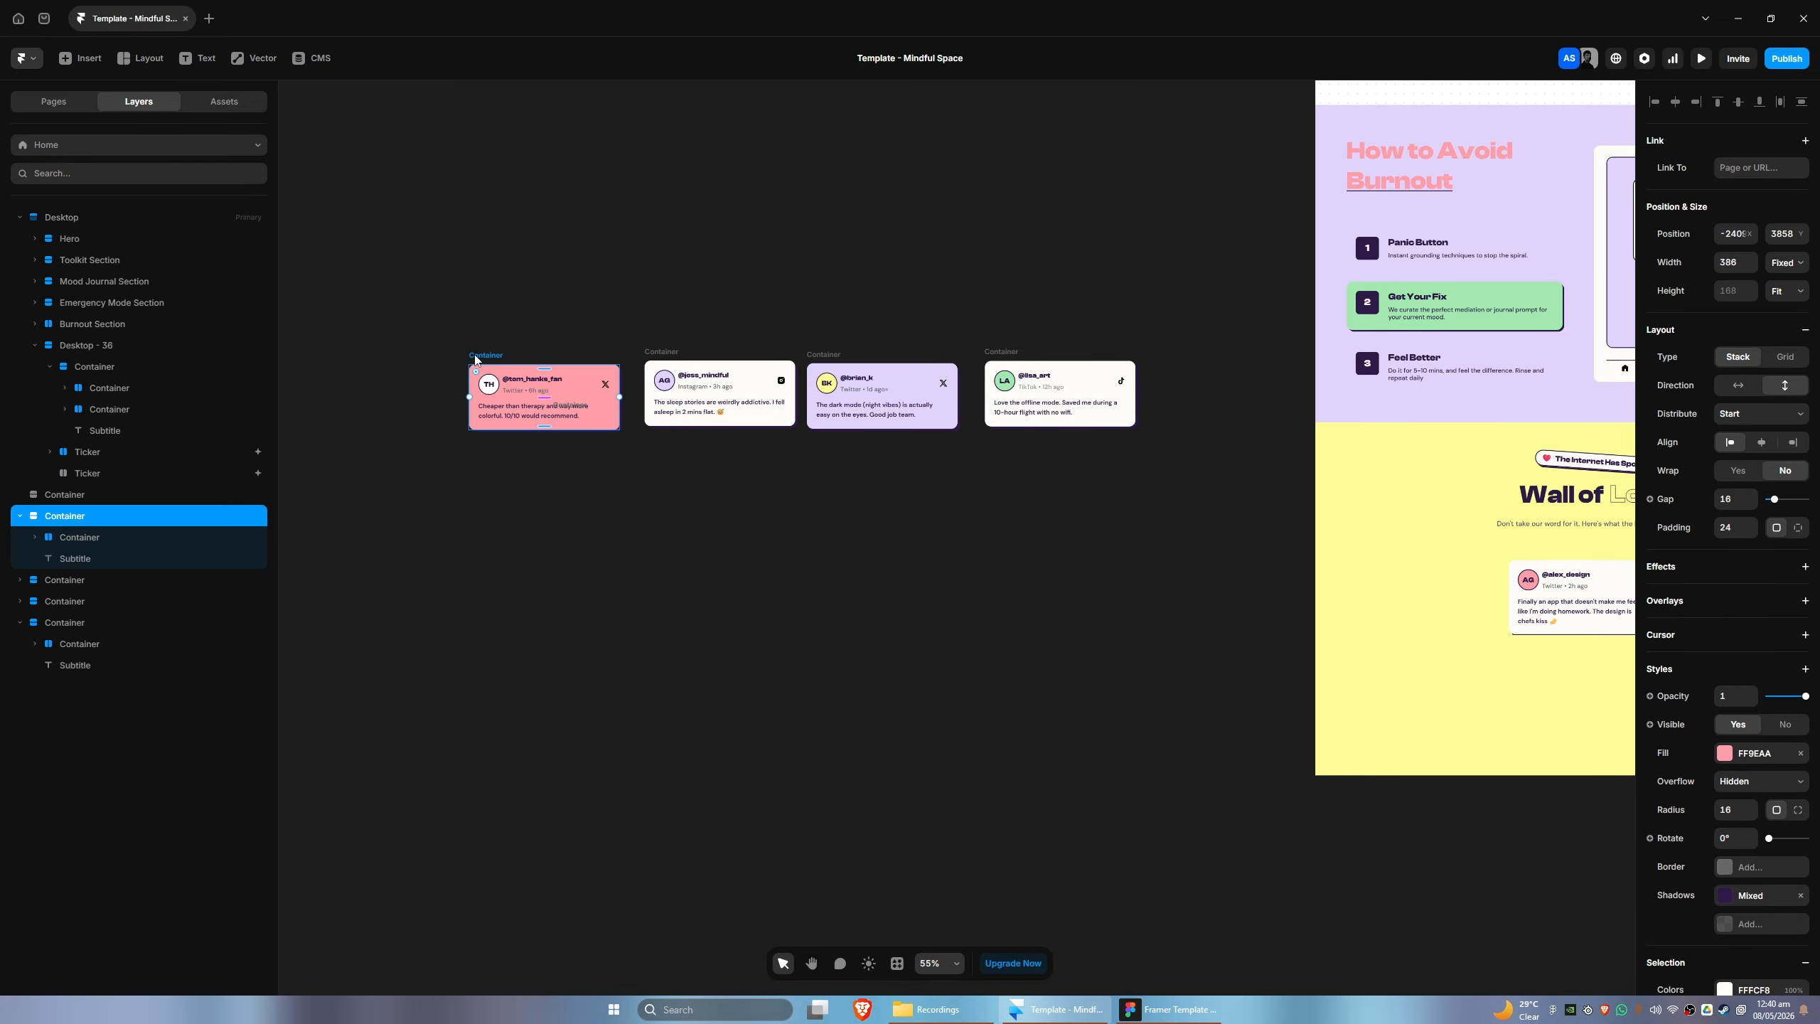
pyautogui.keyDown('shift'); pyautogui.click(679, 353); pyautogui.keyUp('shift')
pyautogui.keyDown('shift'); pyautogui.click(831, 359); pyautogui.keyUp('shift')
pyautogui.keyDown('shift'); pyautogui.click(1017, 358); pyautogui.keyUp('shift')
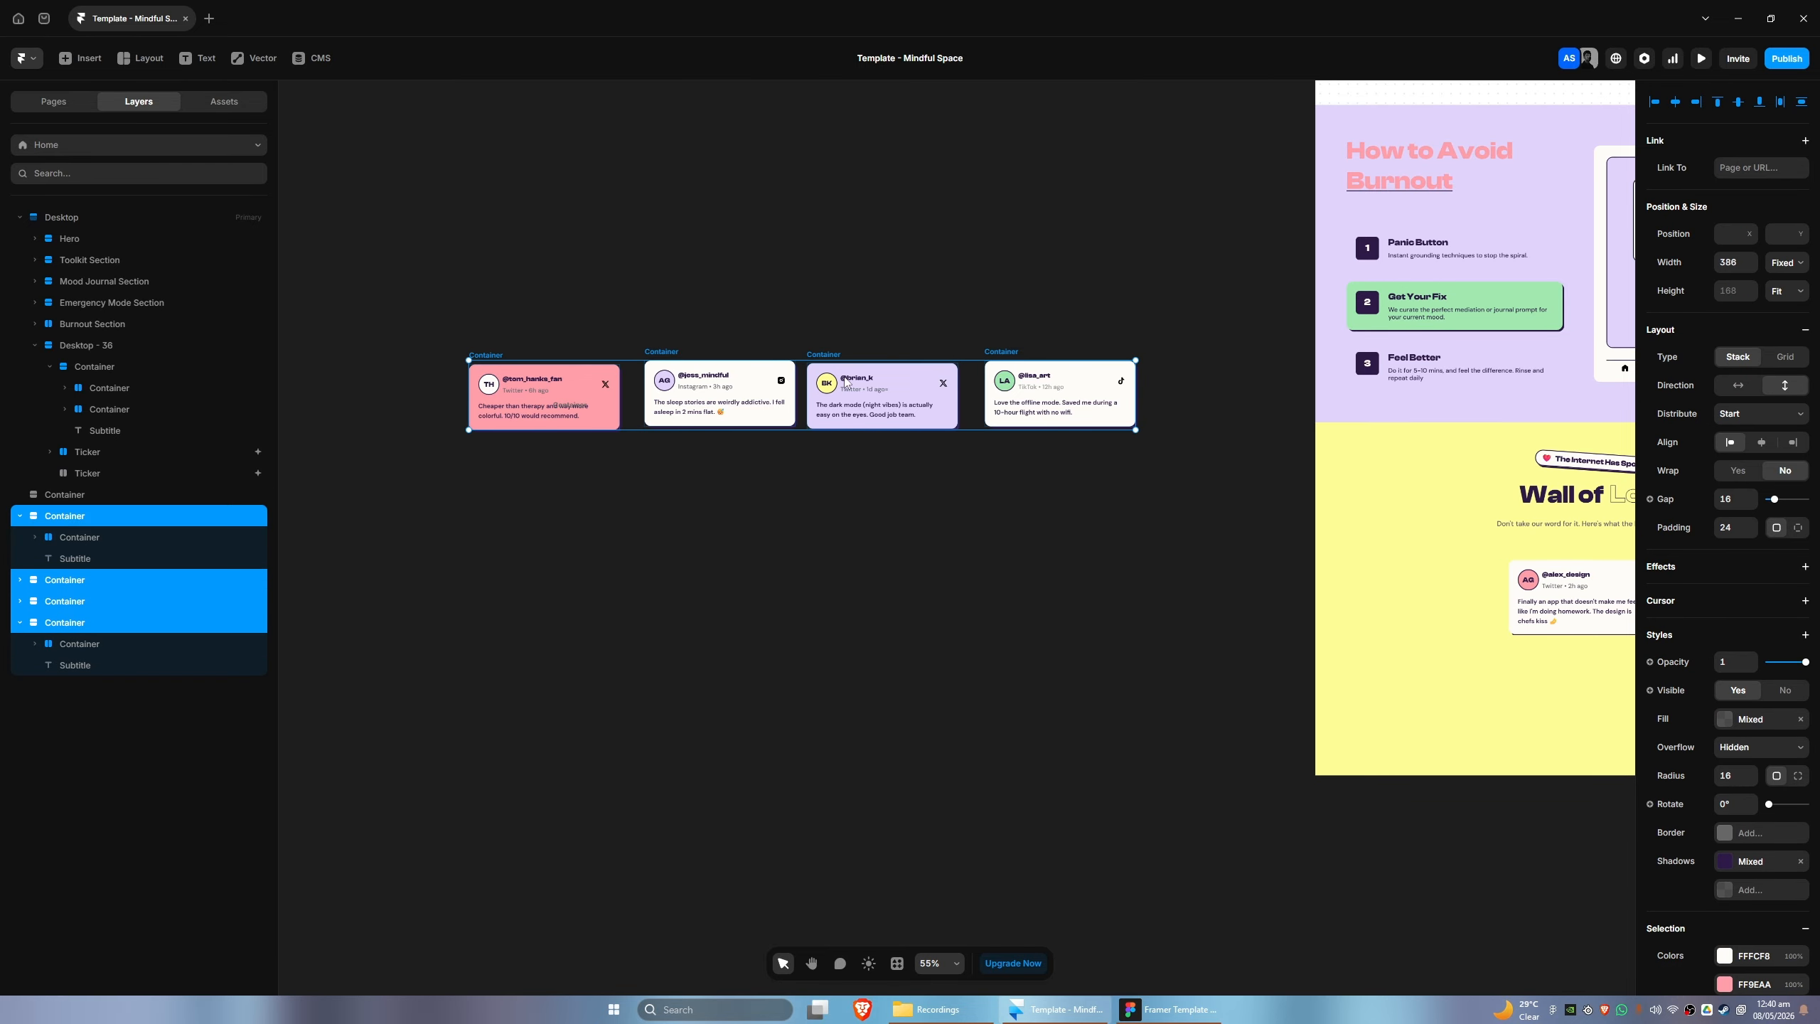
pyautogui.moveTo(79, 517)
pyautogui.mouseDown()
pyautogui.moveTo(89, 480)
pyautogui.moveTo(92, 498)
pyautogui.mouseUp()
pyautogui.click(50, 473)
pyautogui.click(50, 495)
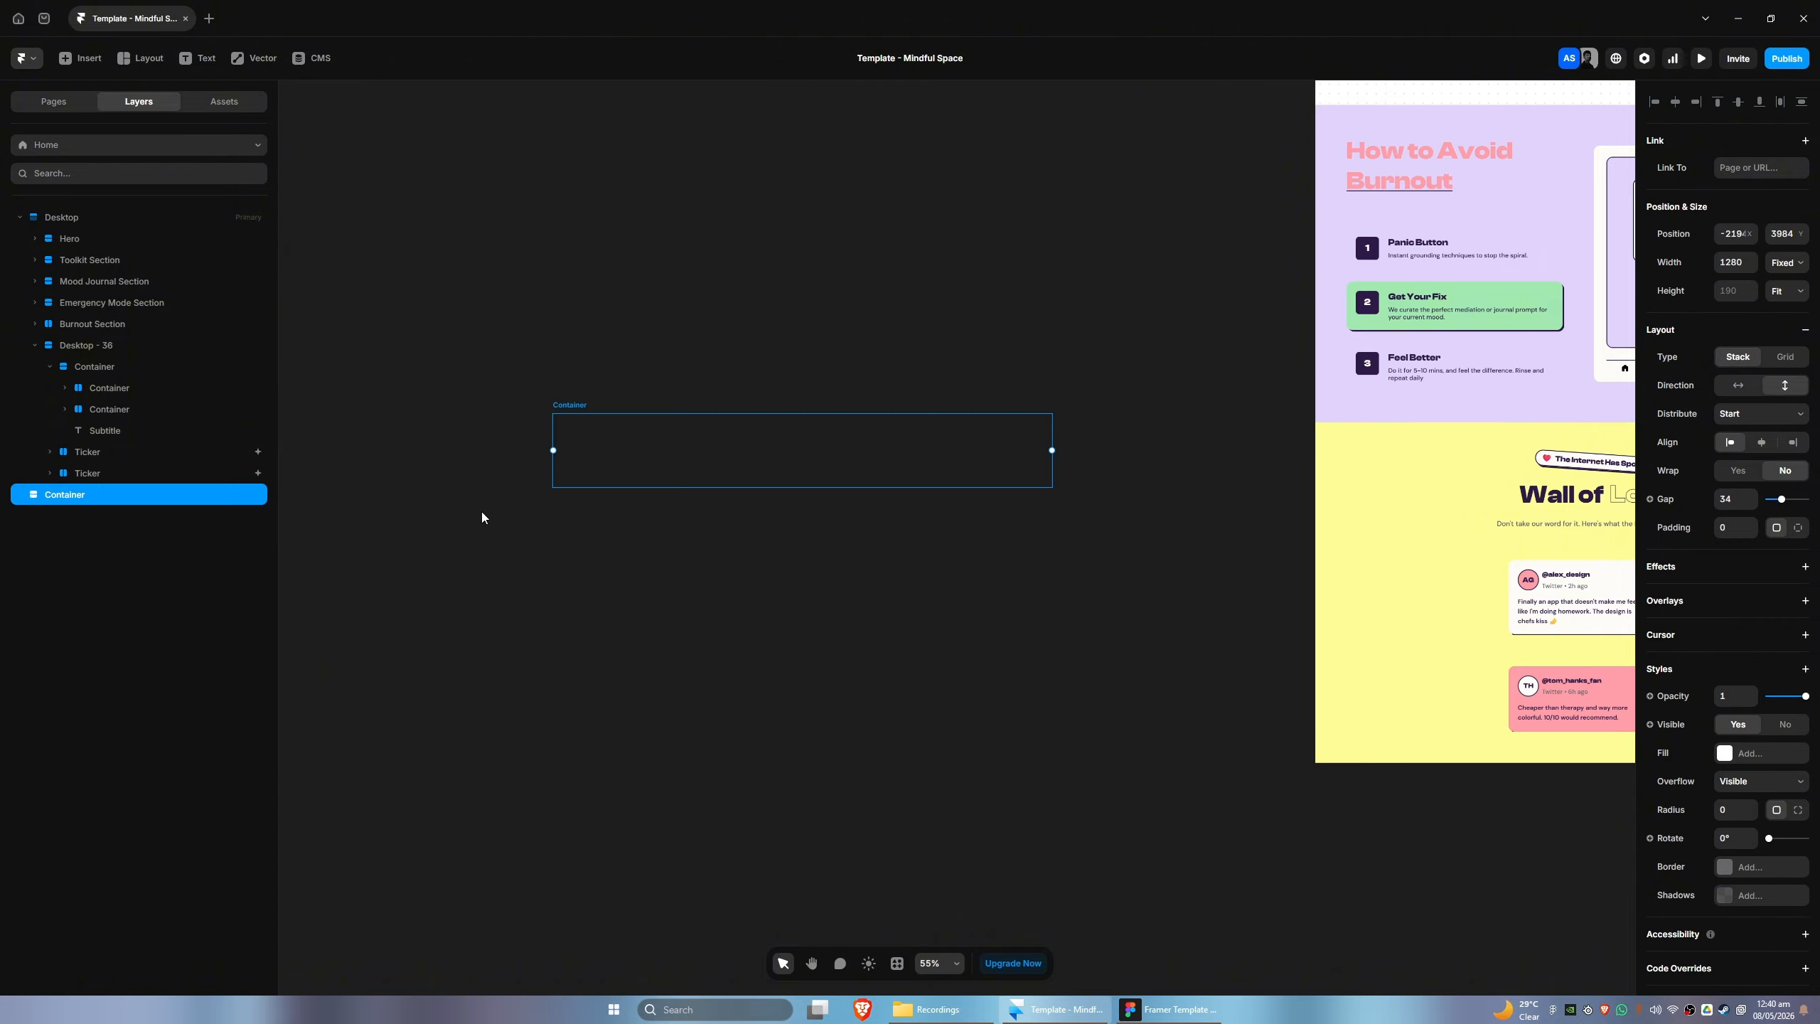
pyautogui.press('Delete')
# - Set the width of both Tickers to Fill so they span the Wall of Love section
pyautogui.moveTo(1278, 773); pyautogui.dragTo(580, 713)
pyautogui.click(120, 453)
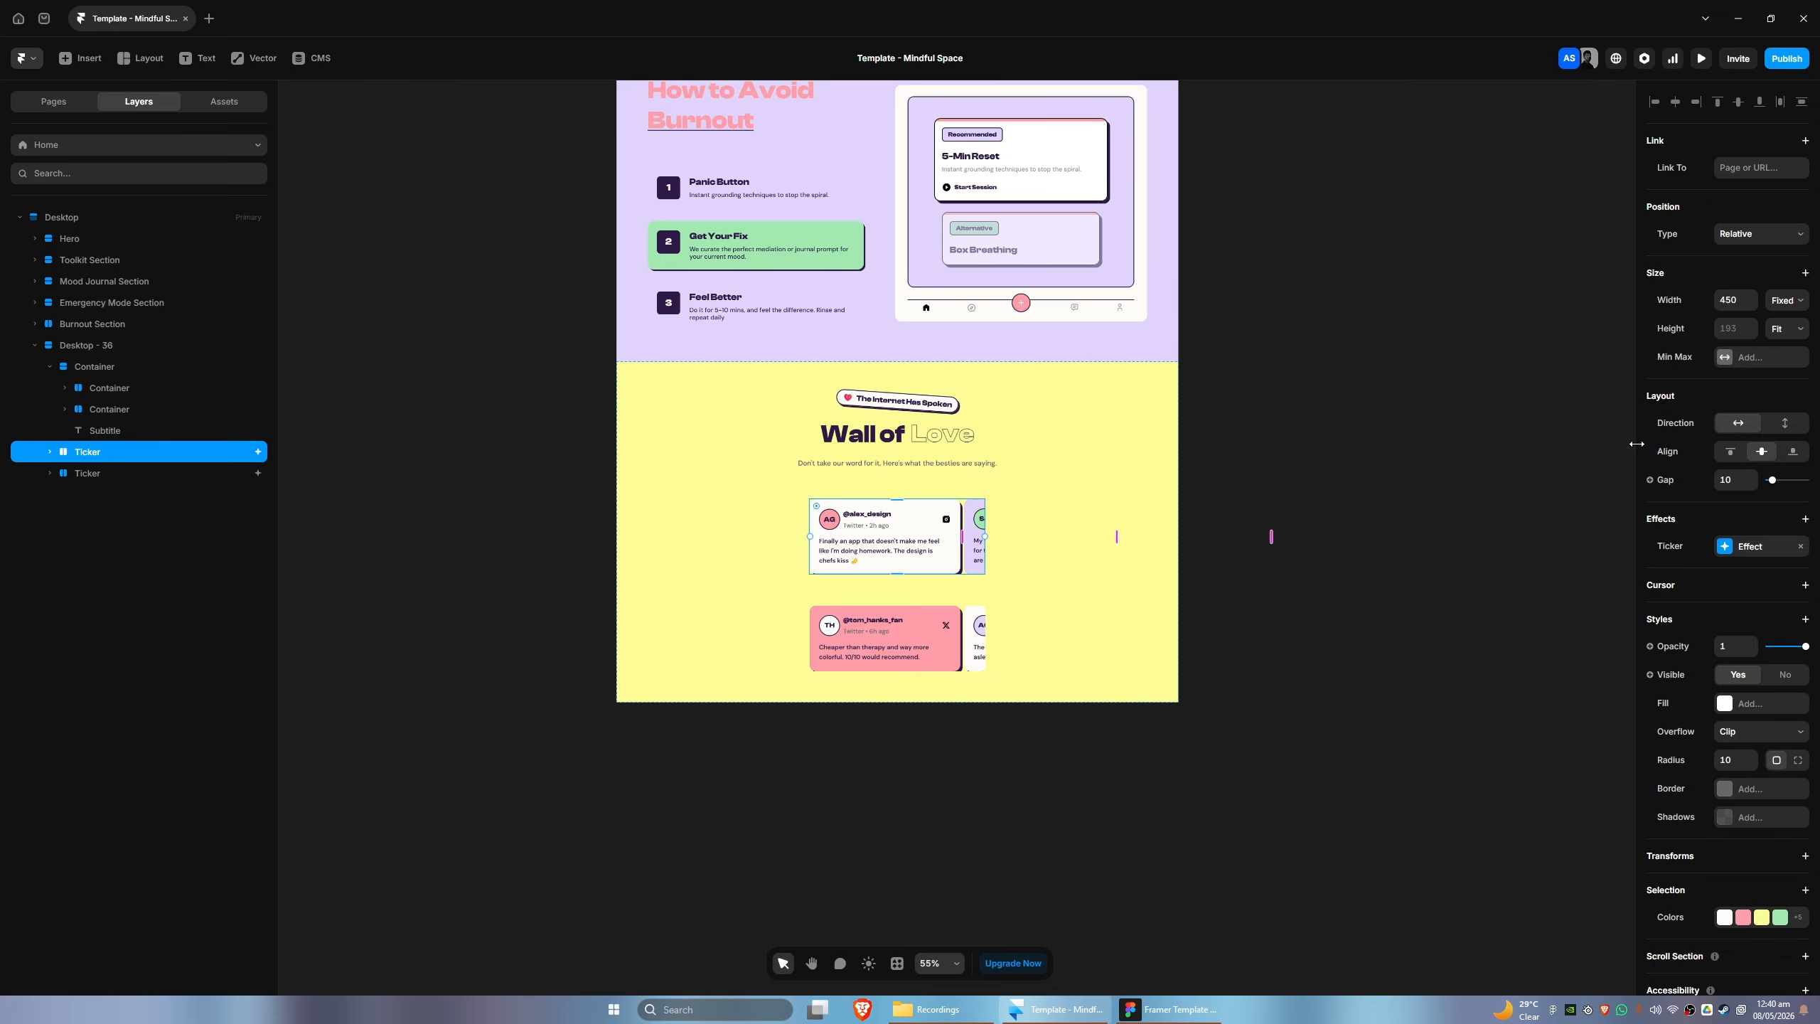
pyautogui.click(1785, 310)
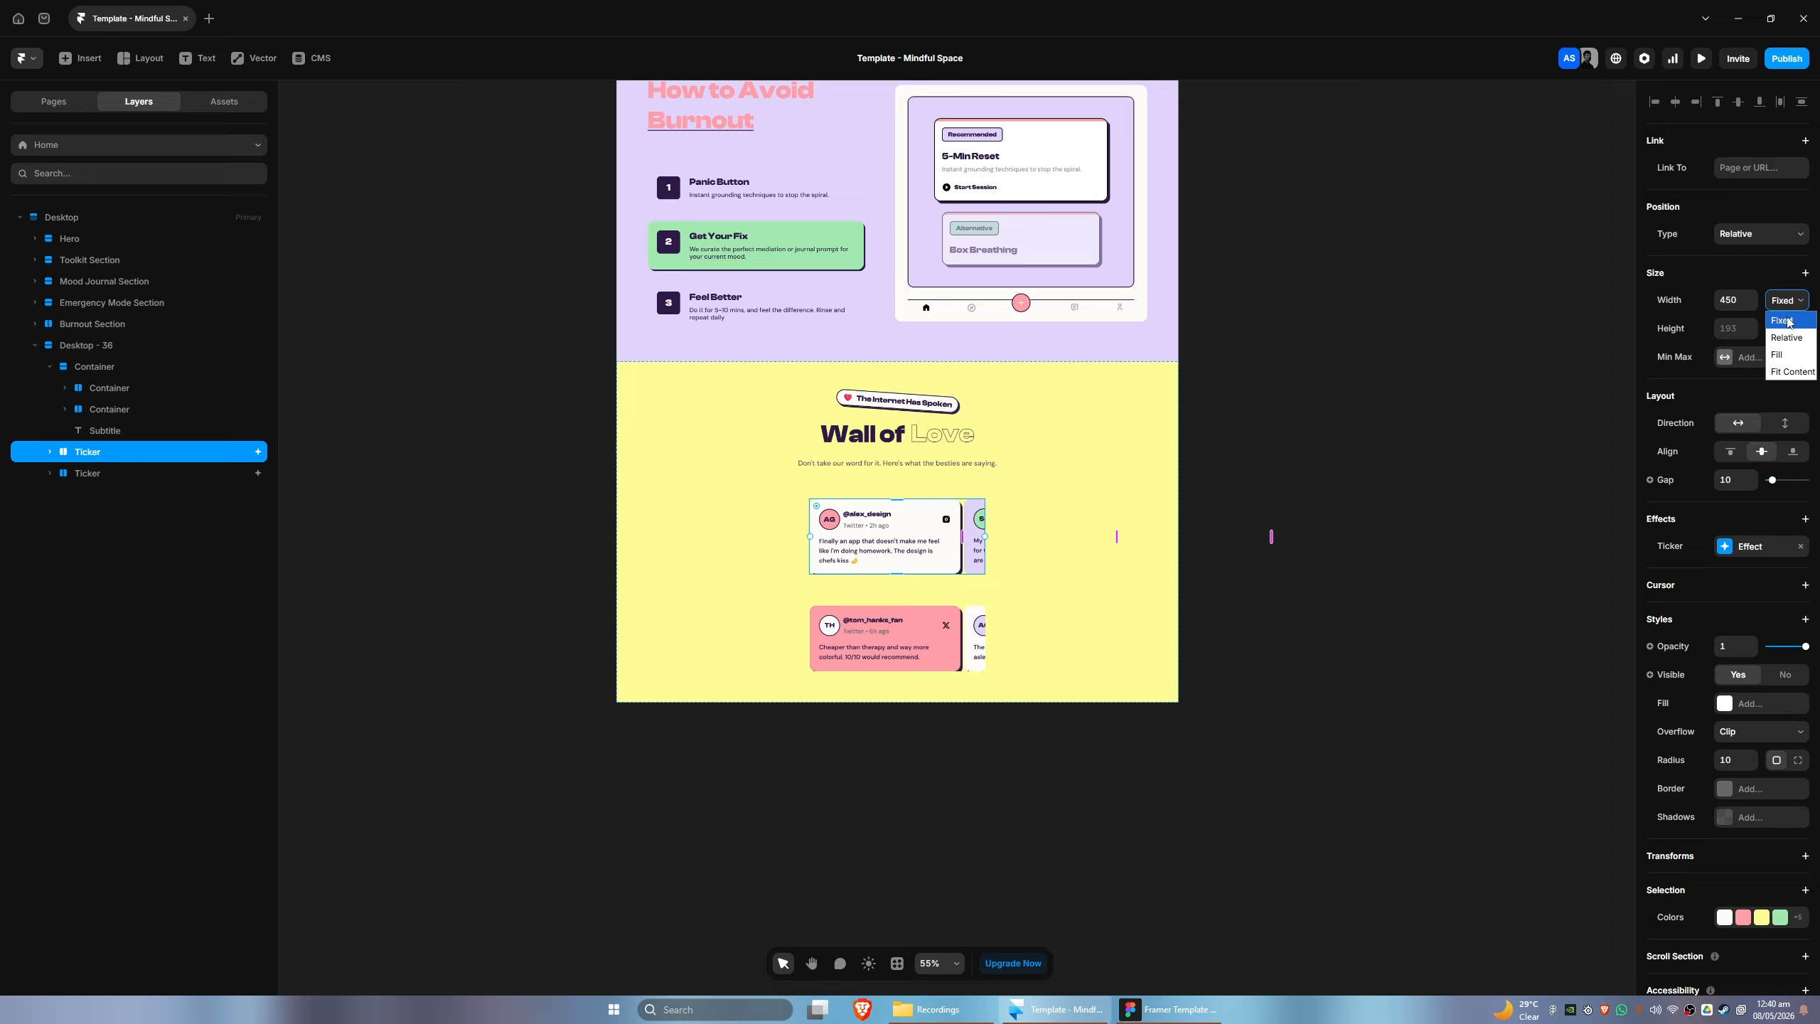
pyautogui.click(1777, 355)
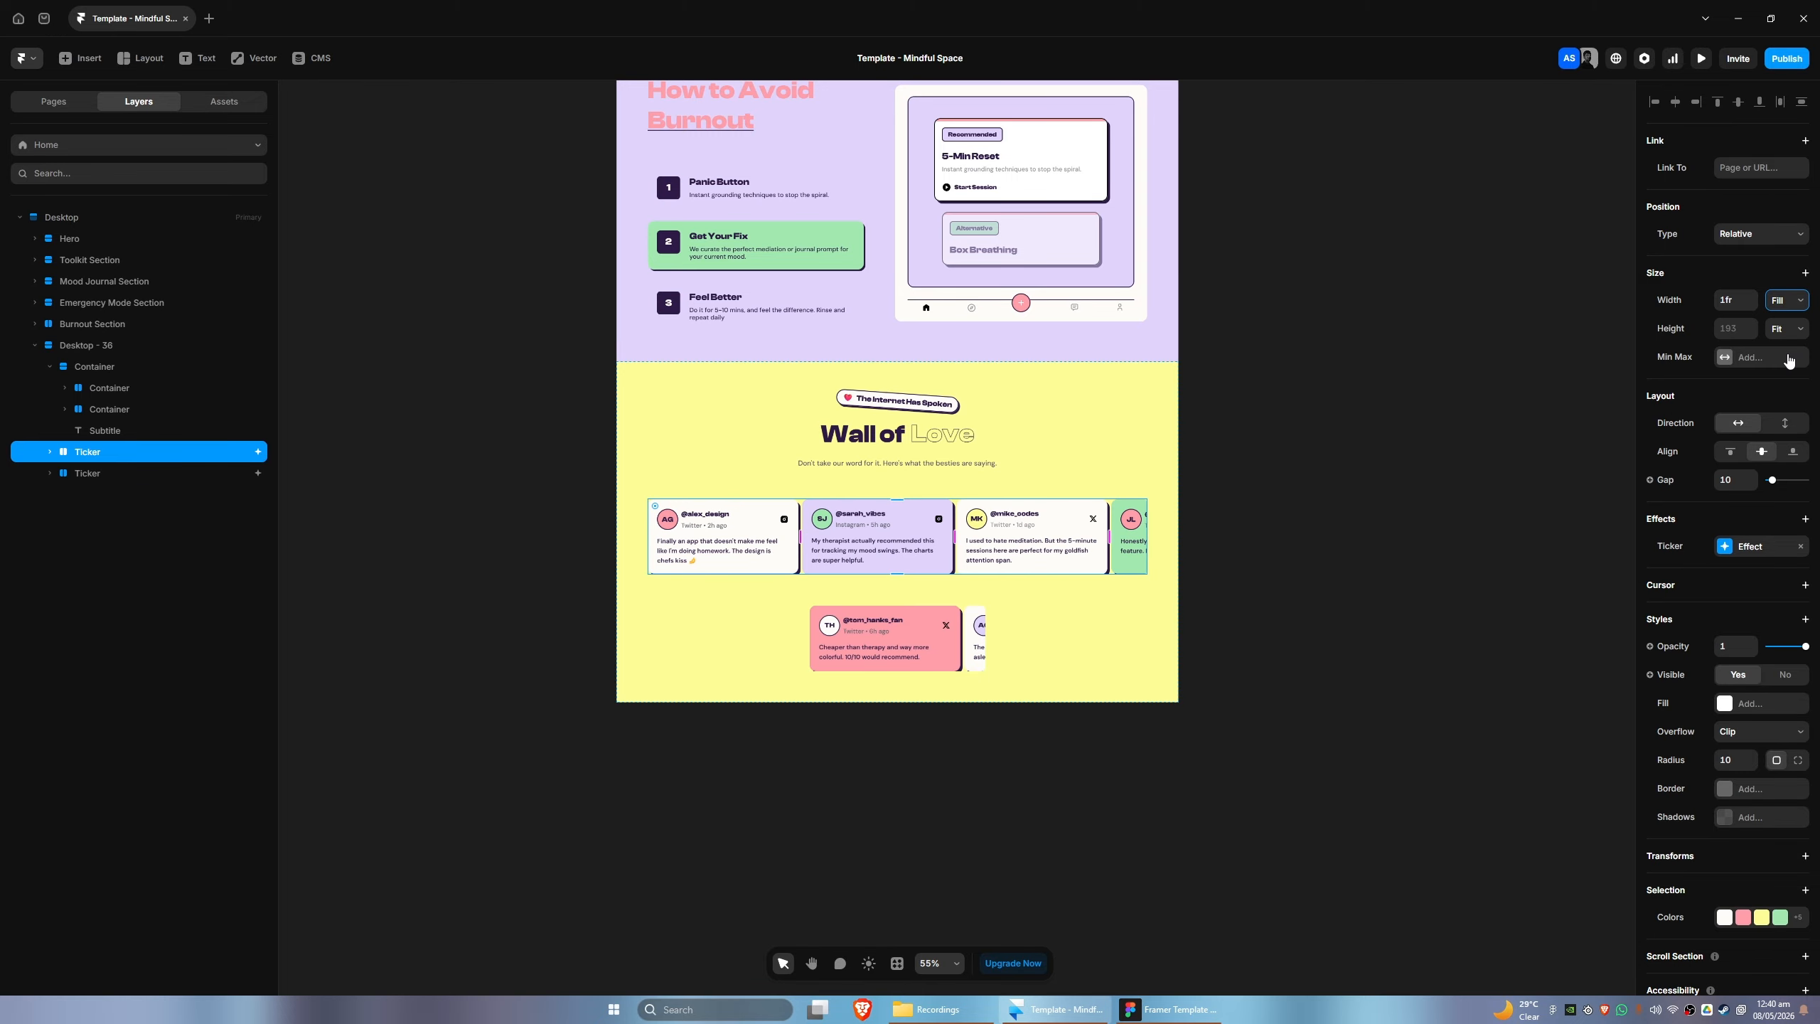
pyautogui.click(178, 474)
pyautogui.click(1769, 309)
pyautogui.click(1777, 359)
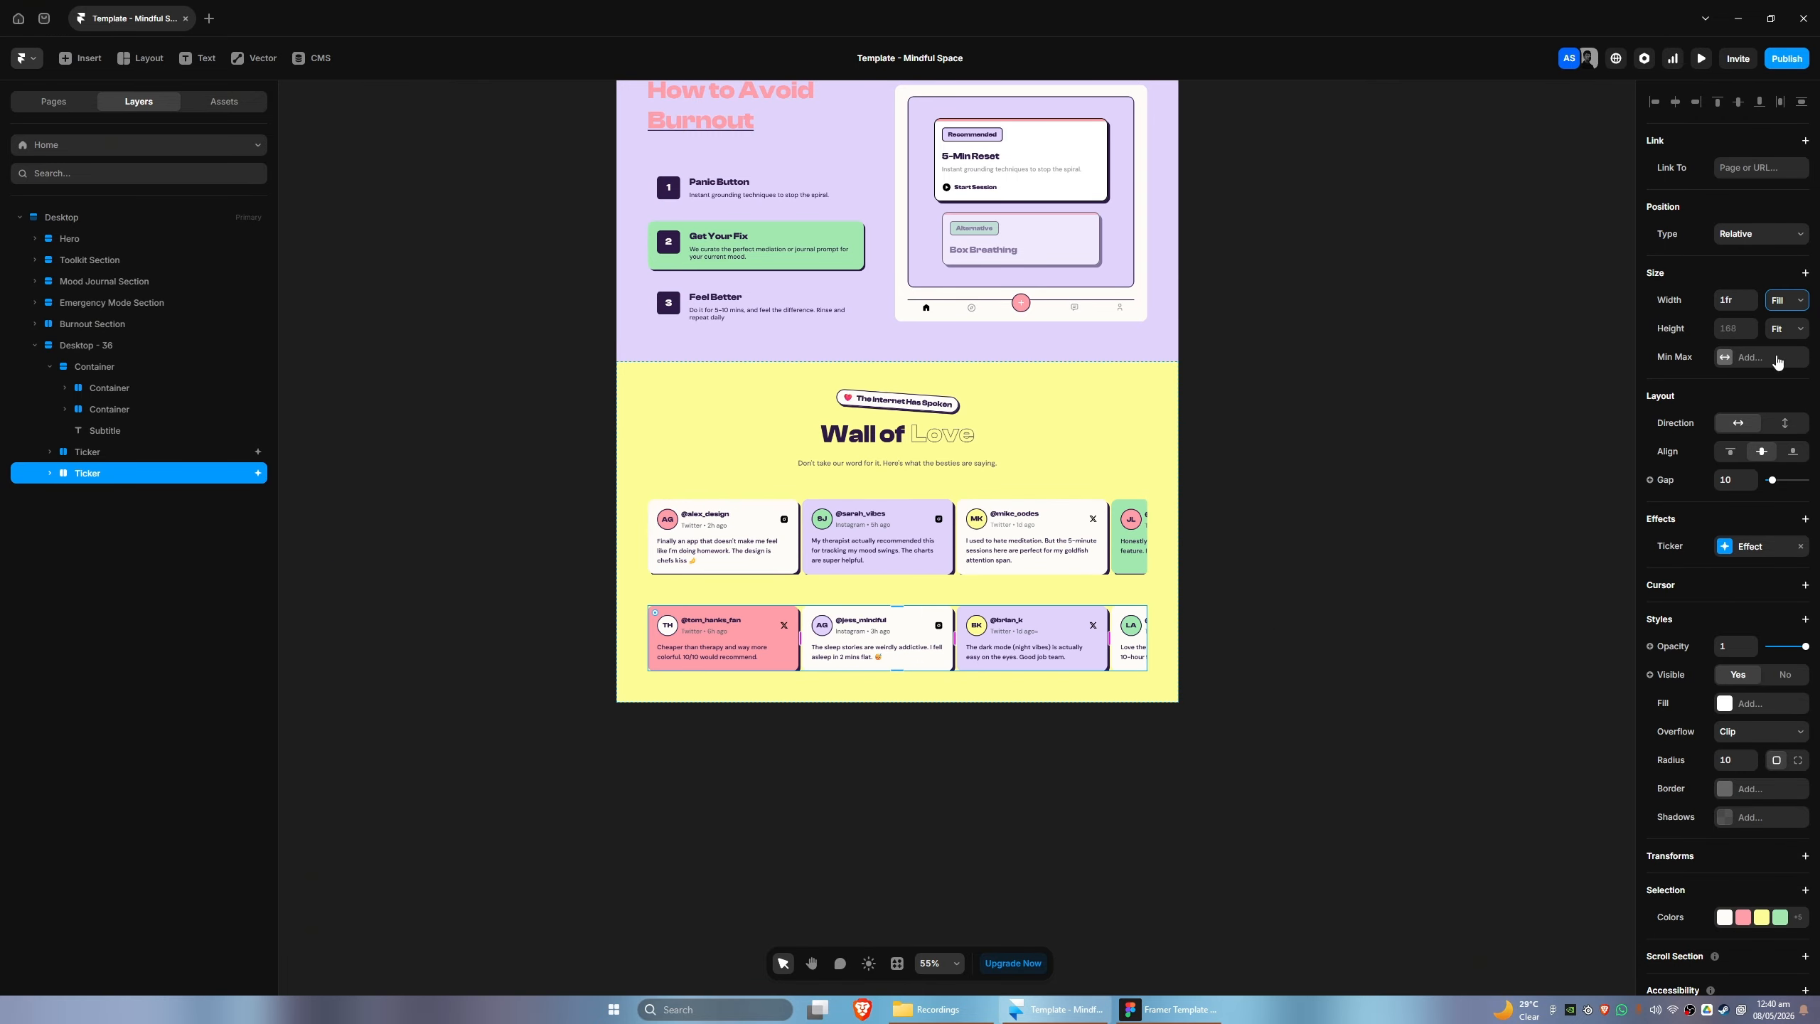
# - Compare the card rows with the Figma design and set the upper Ticker's gap to 17
pyautogui.hotkey('alt', 'Tab')
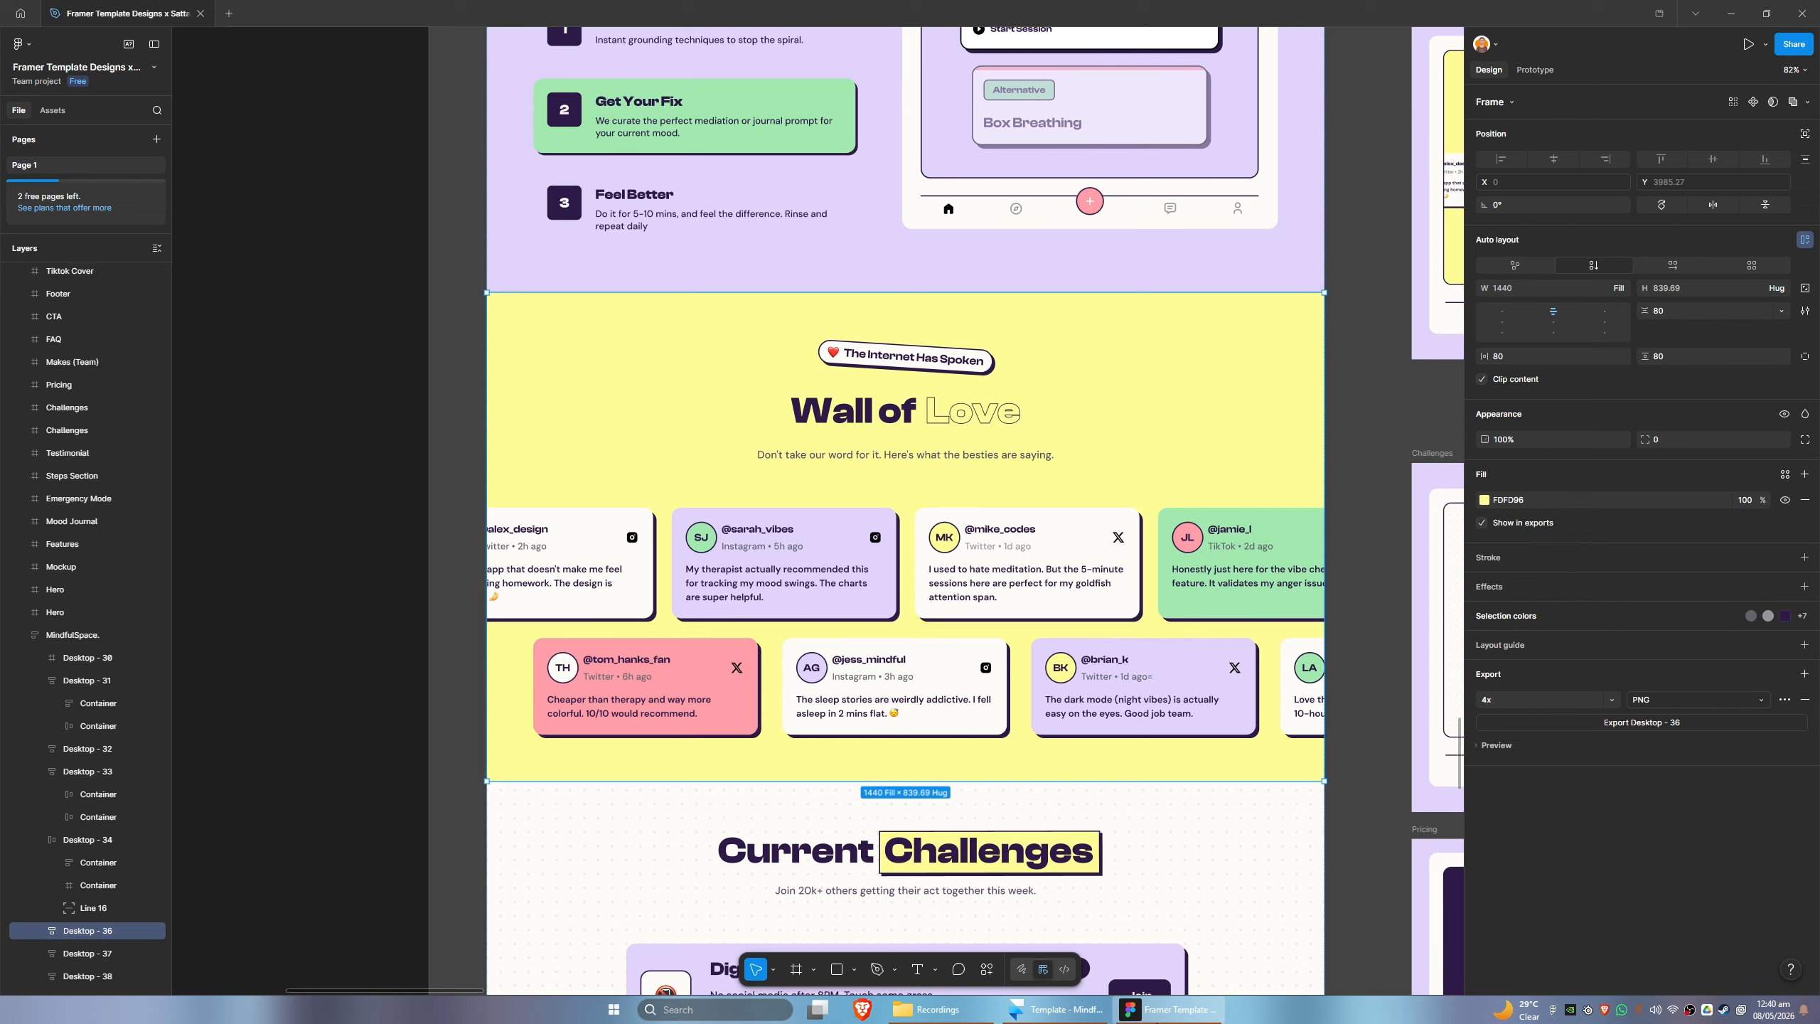
pyautogui.click(1086, 1020)
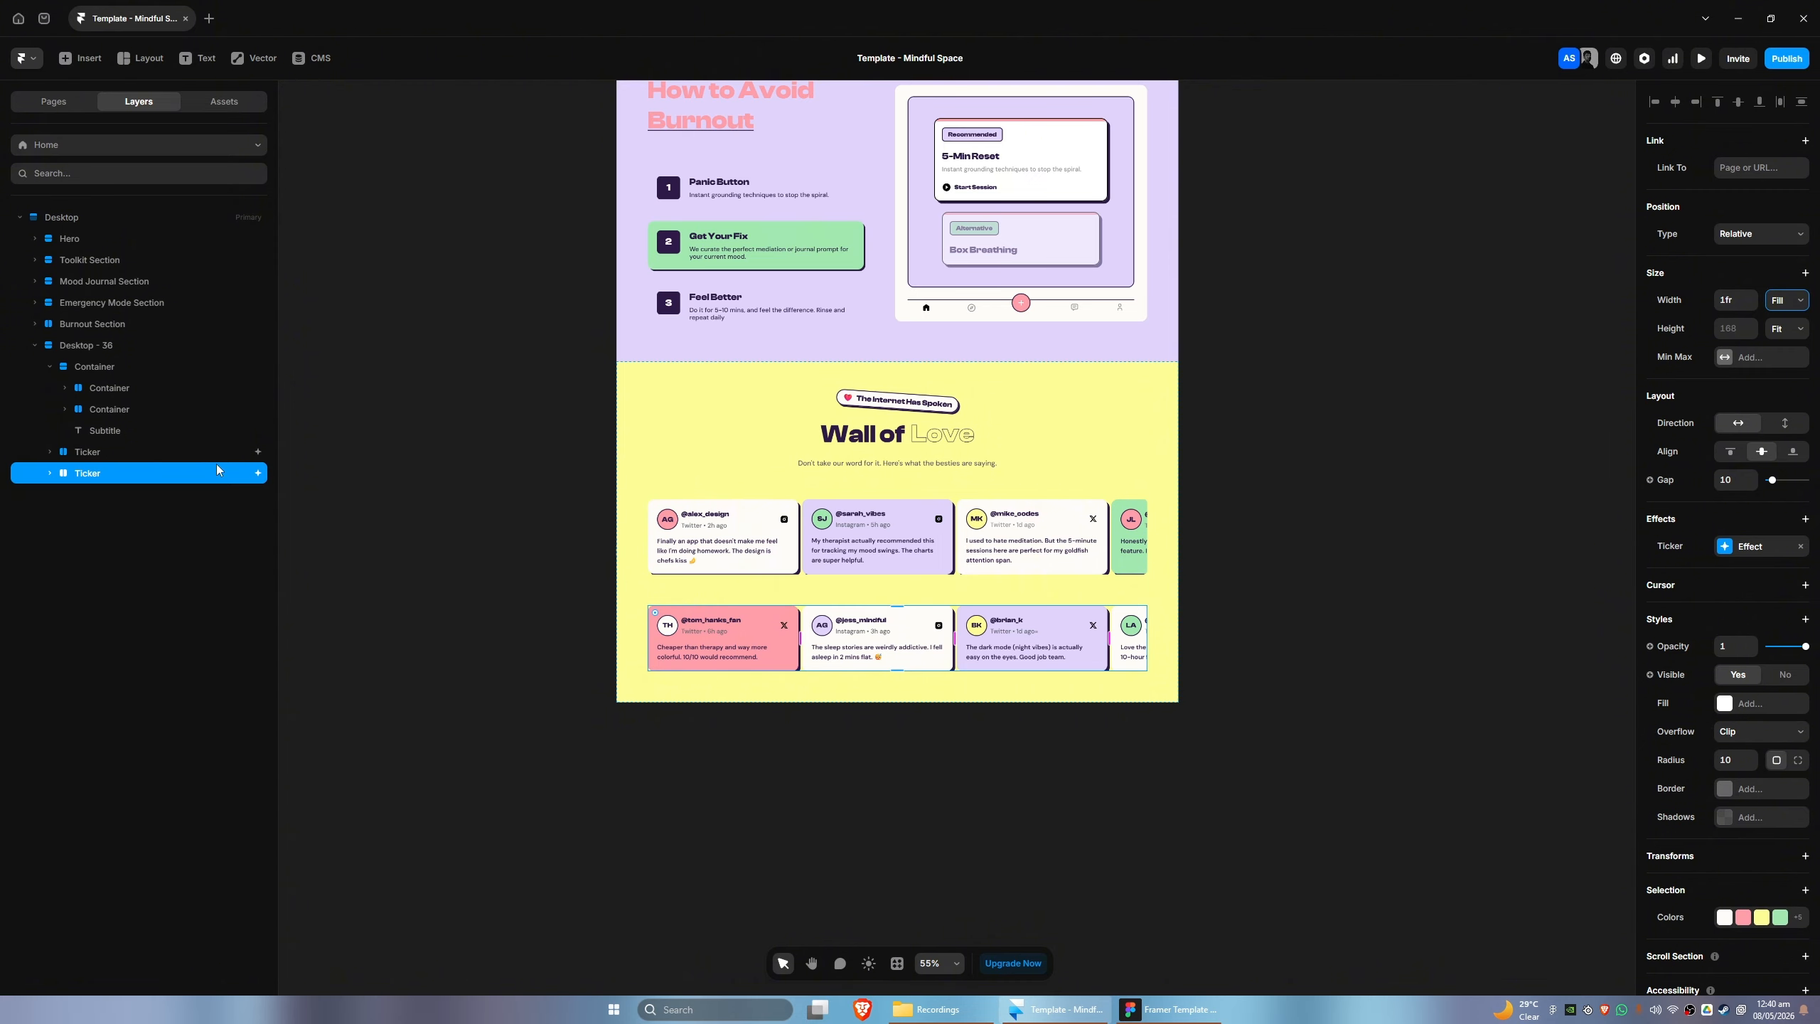
pyautogui.click(159, 459)
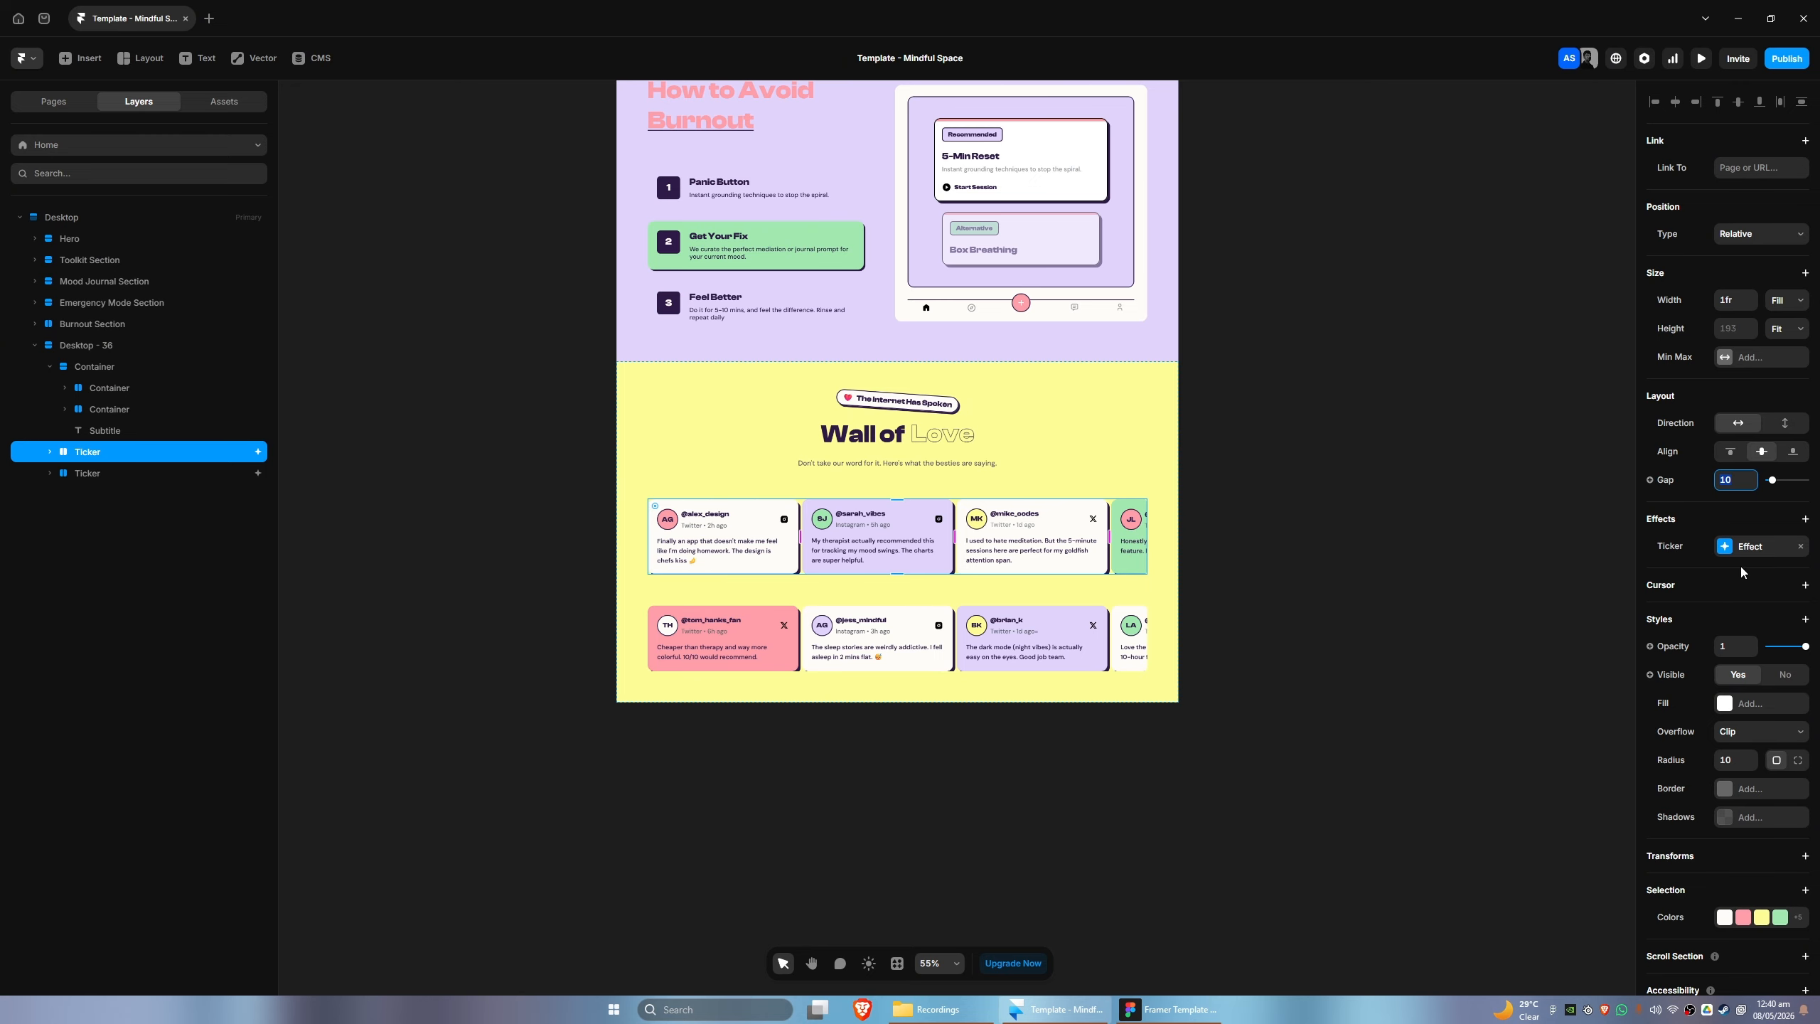
pyautogui.click(1801, 620)
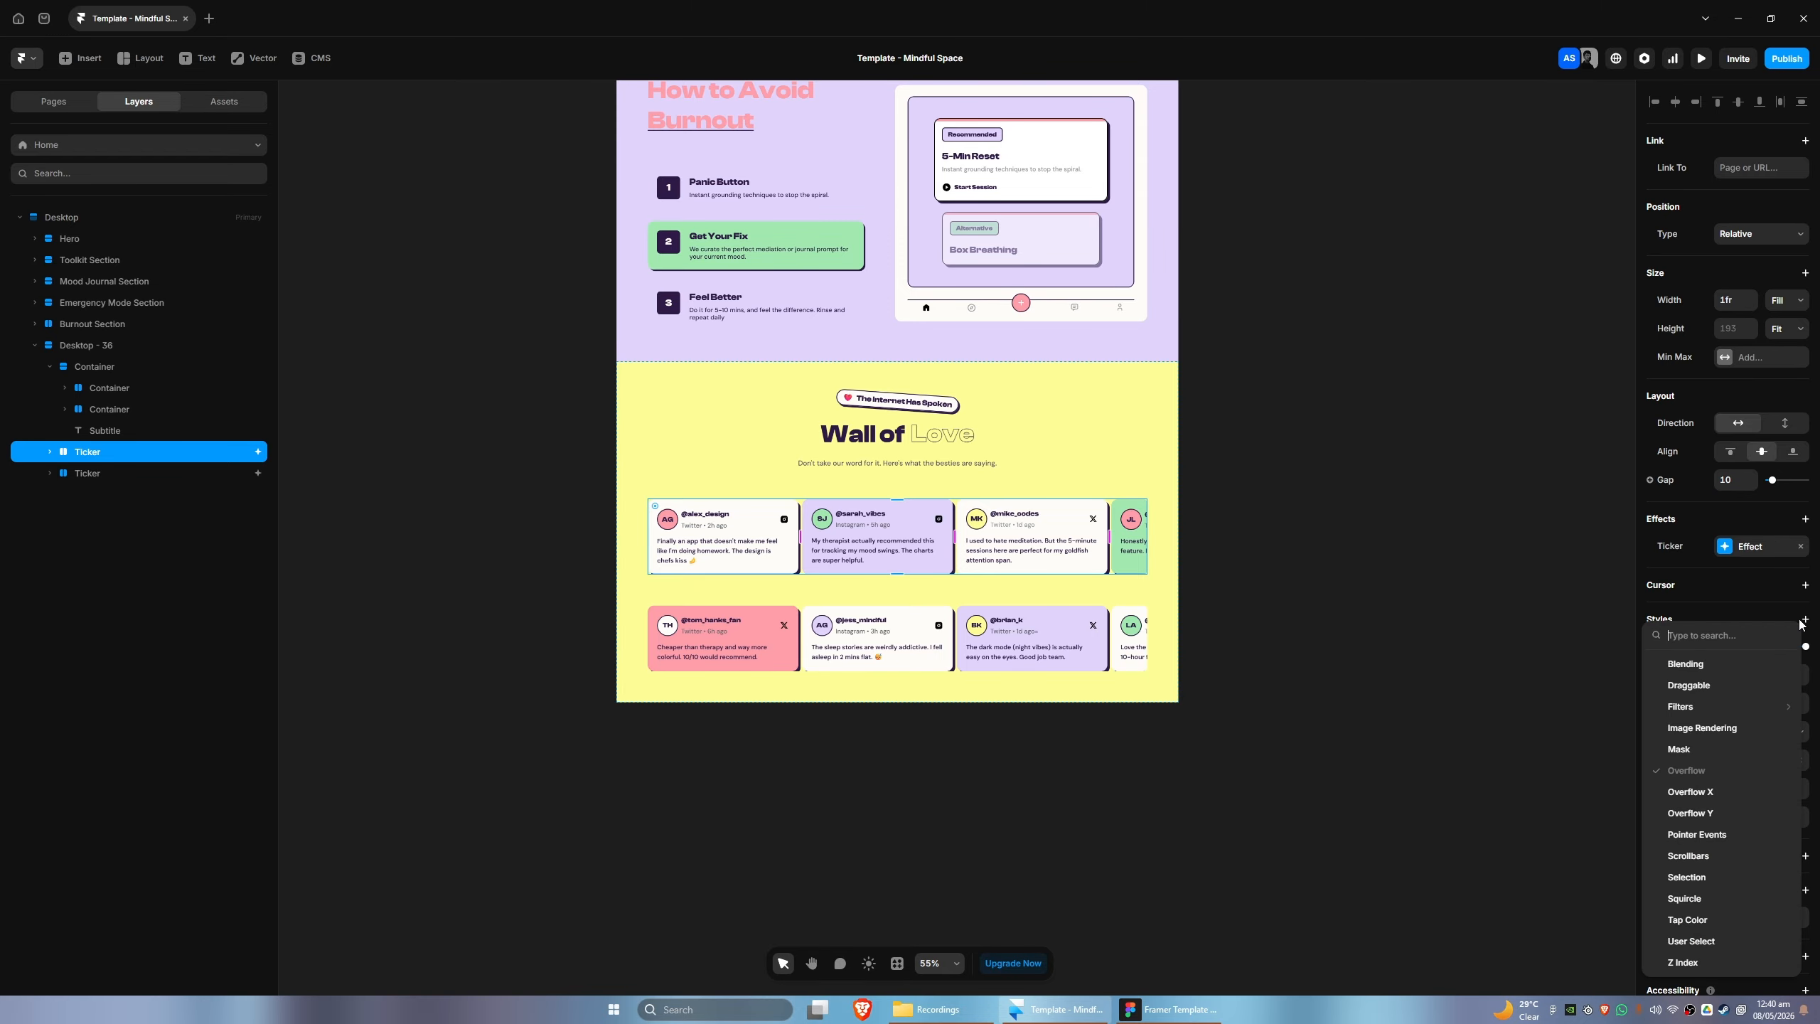
pyautogui.click(1680, 594)
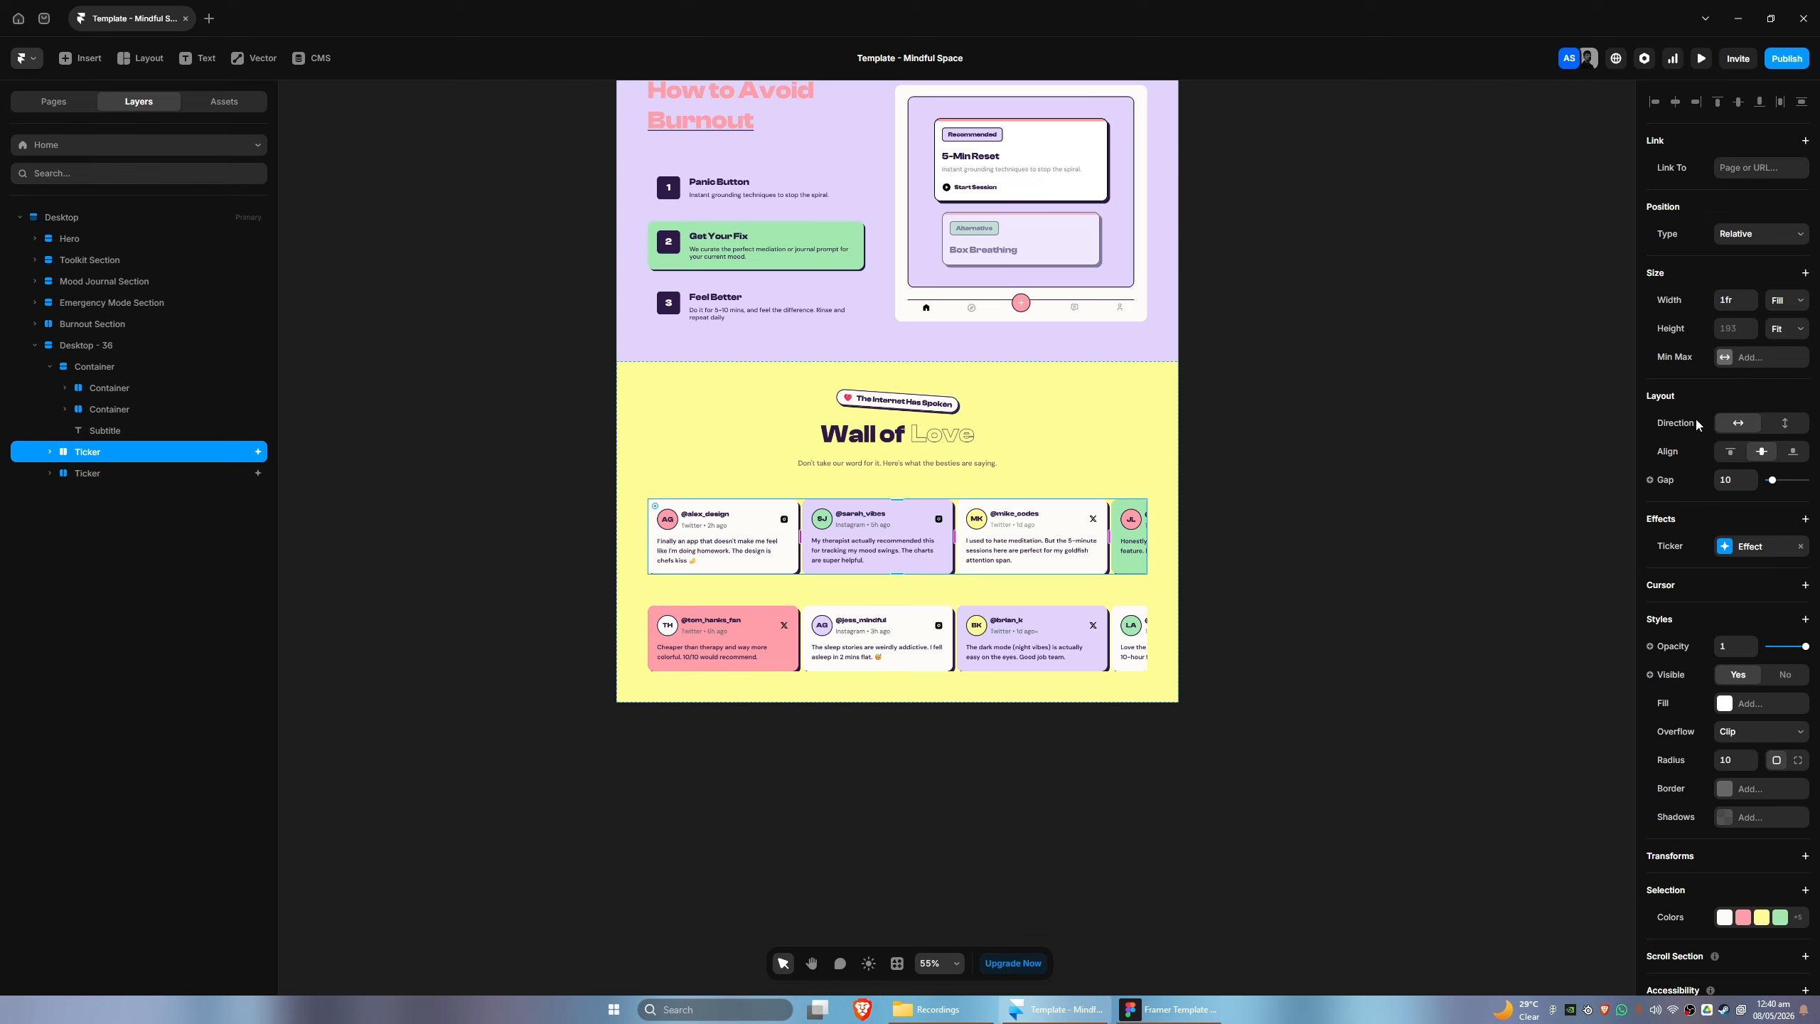
pyautogui.click(50, 453)
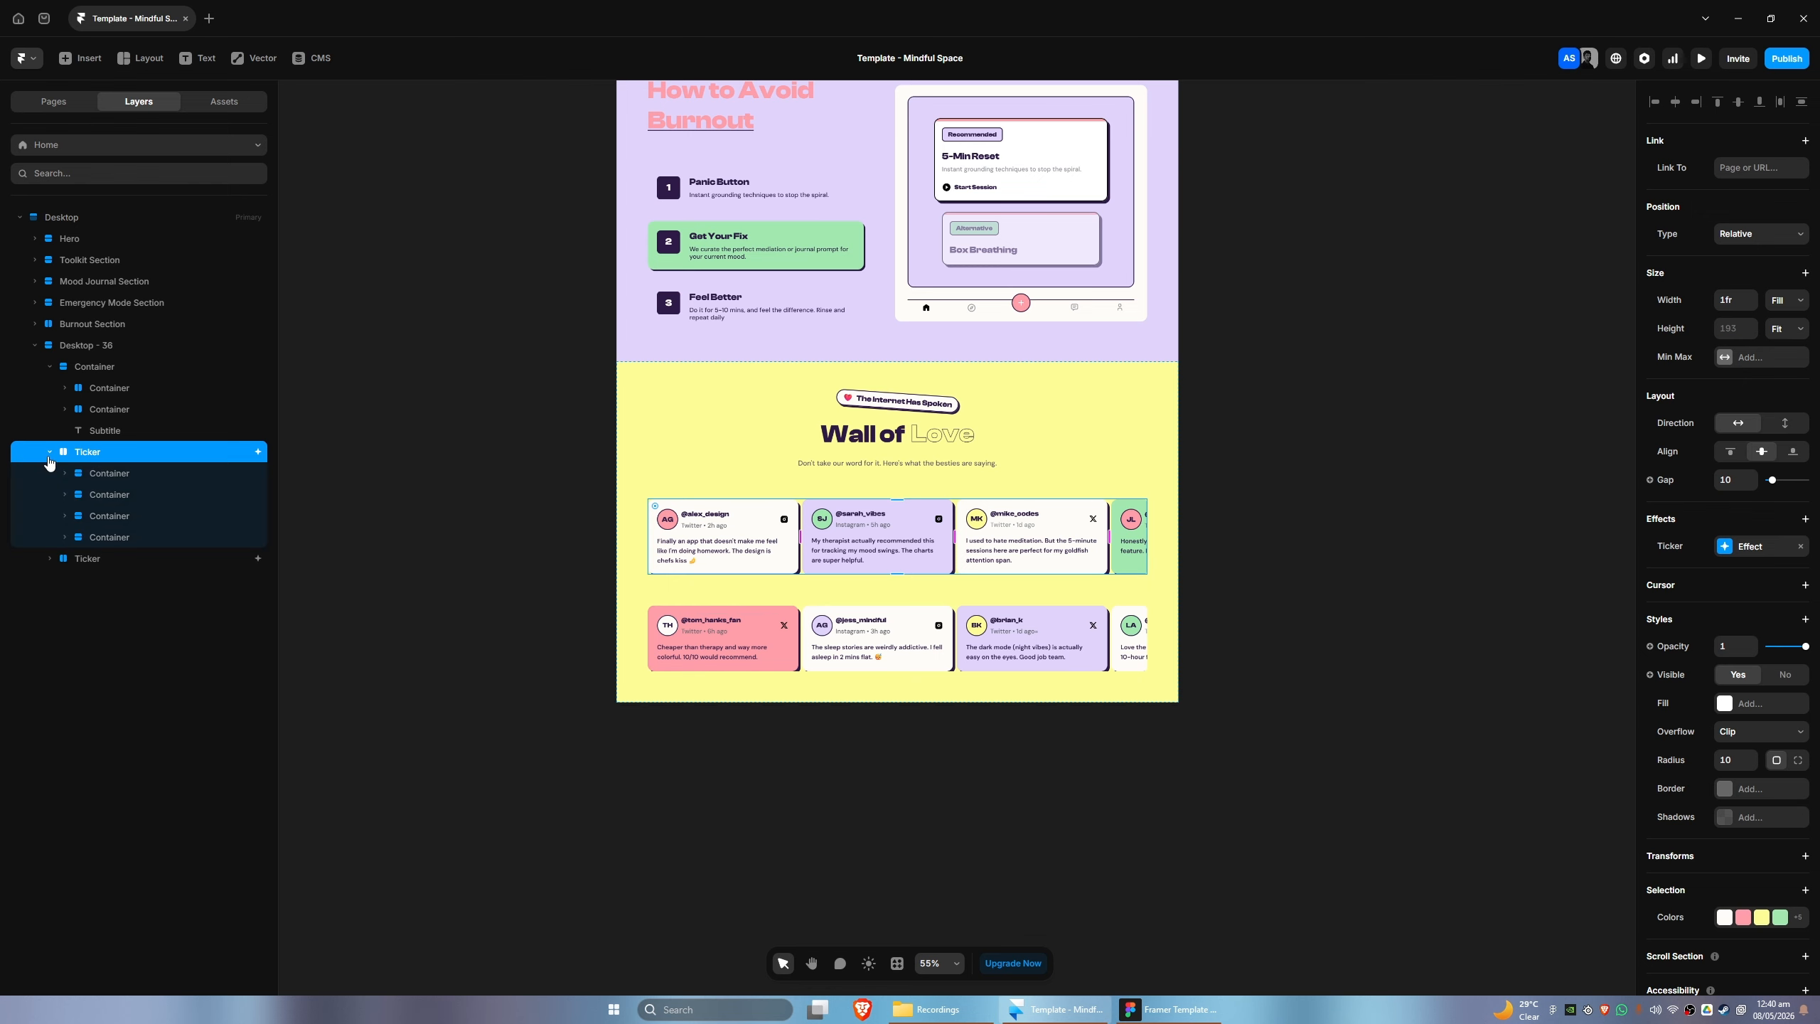
pyautogui.click(49, 454)
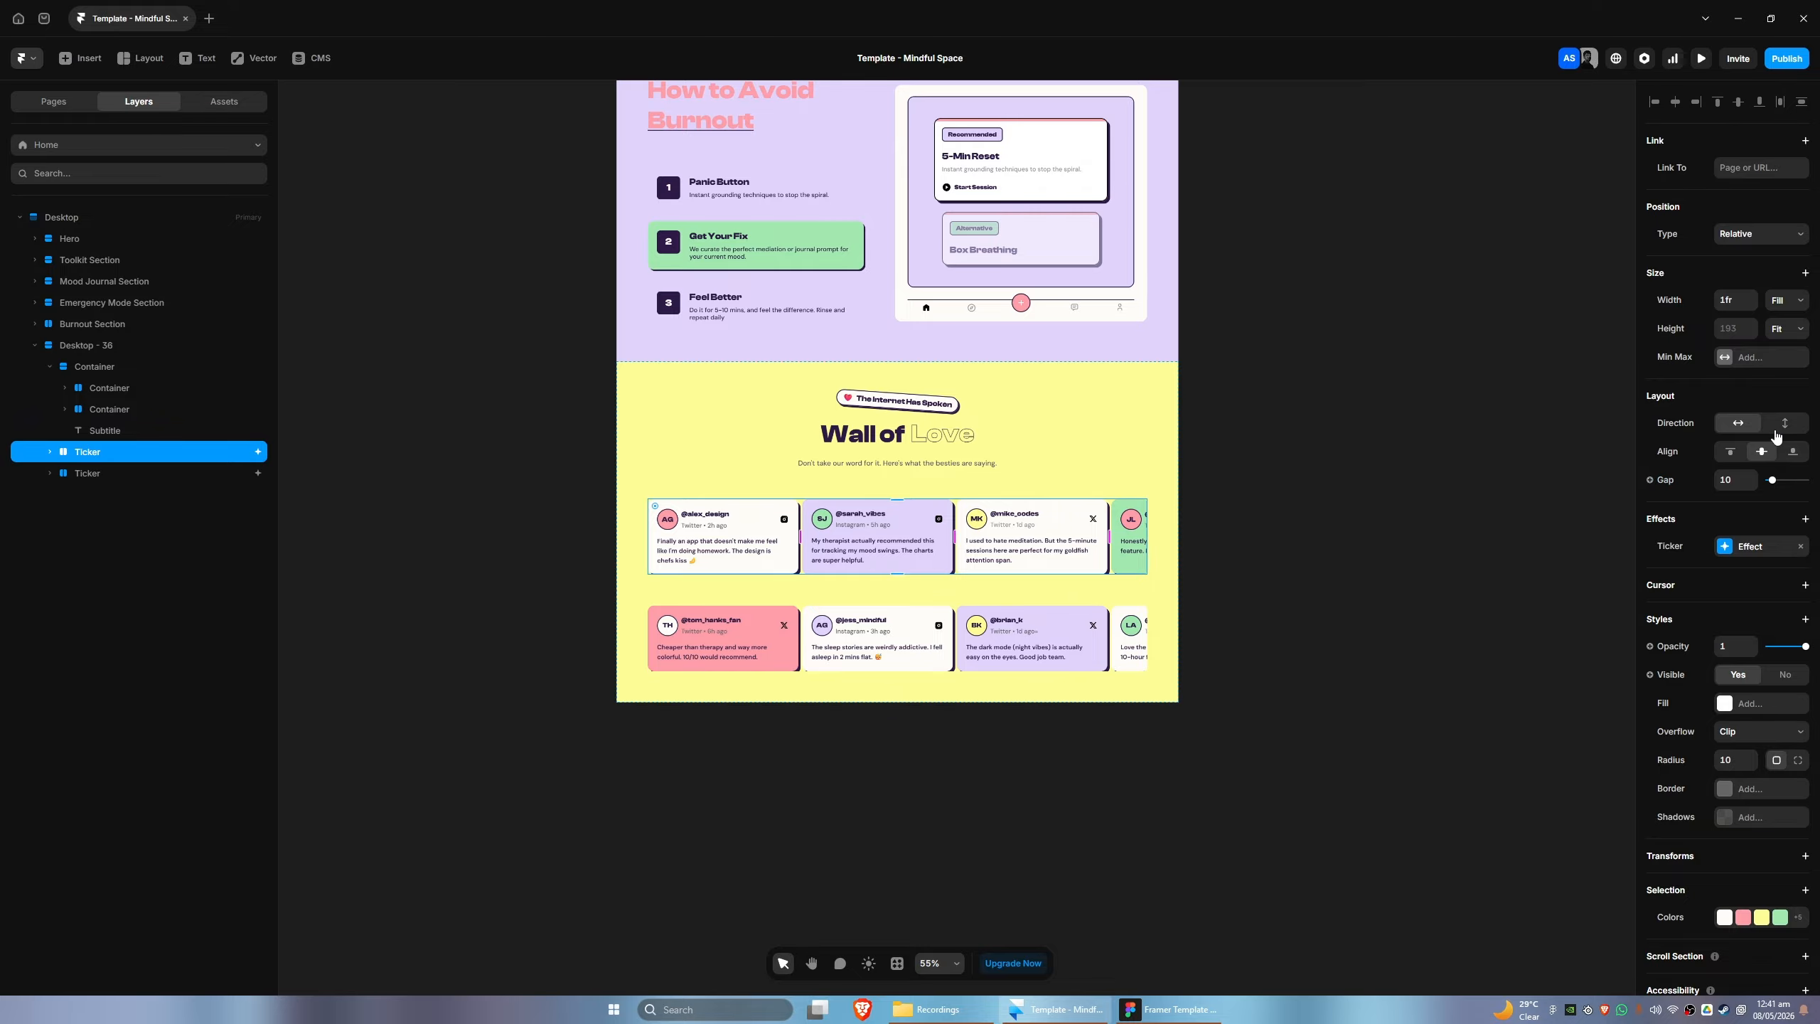
pyautogui.moveTo(1770, 479); pyautogui.dragTo(1772, 480)
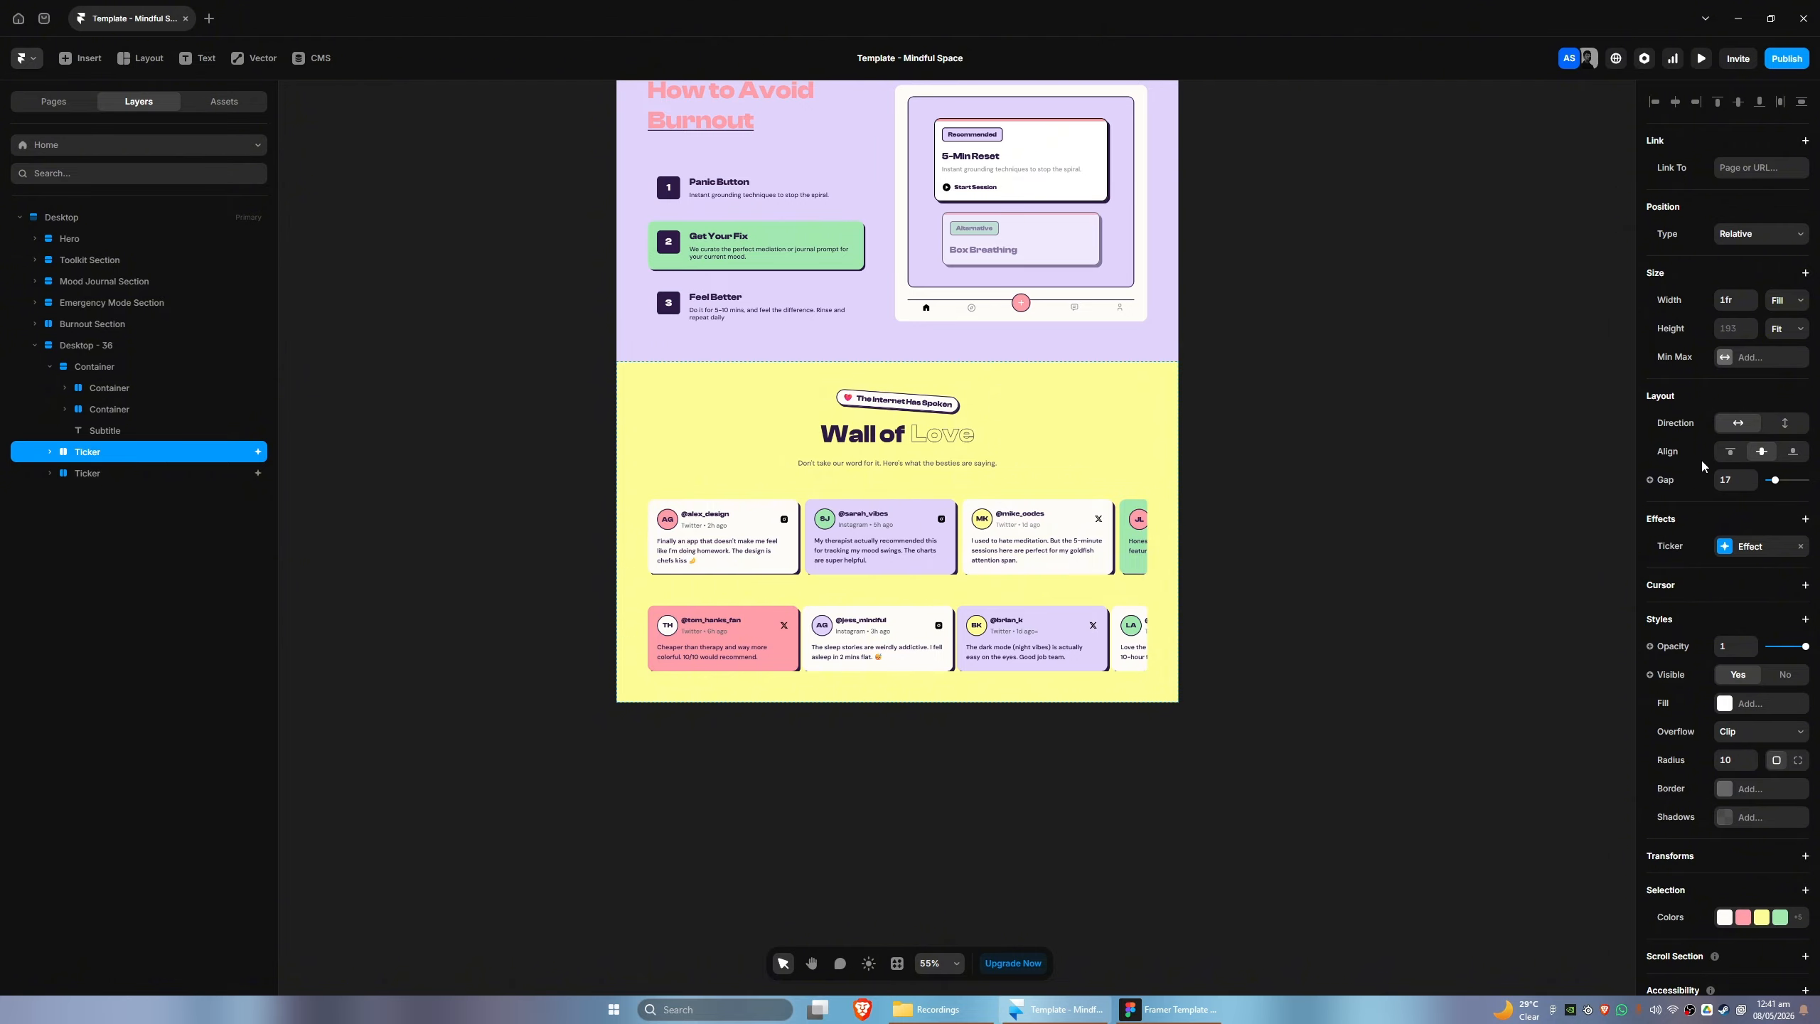
# - Try wrapping the upper Ticker in its own Stack with a padding of 80
pyautogui.hotkey('ctrl', 'd')
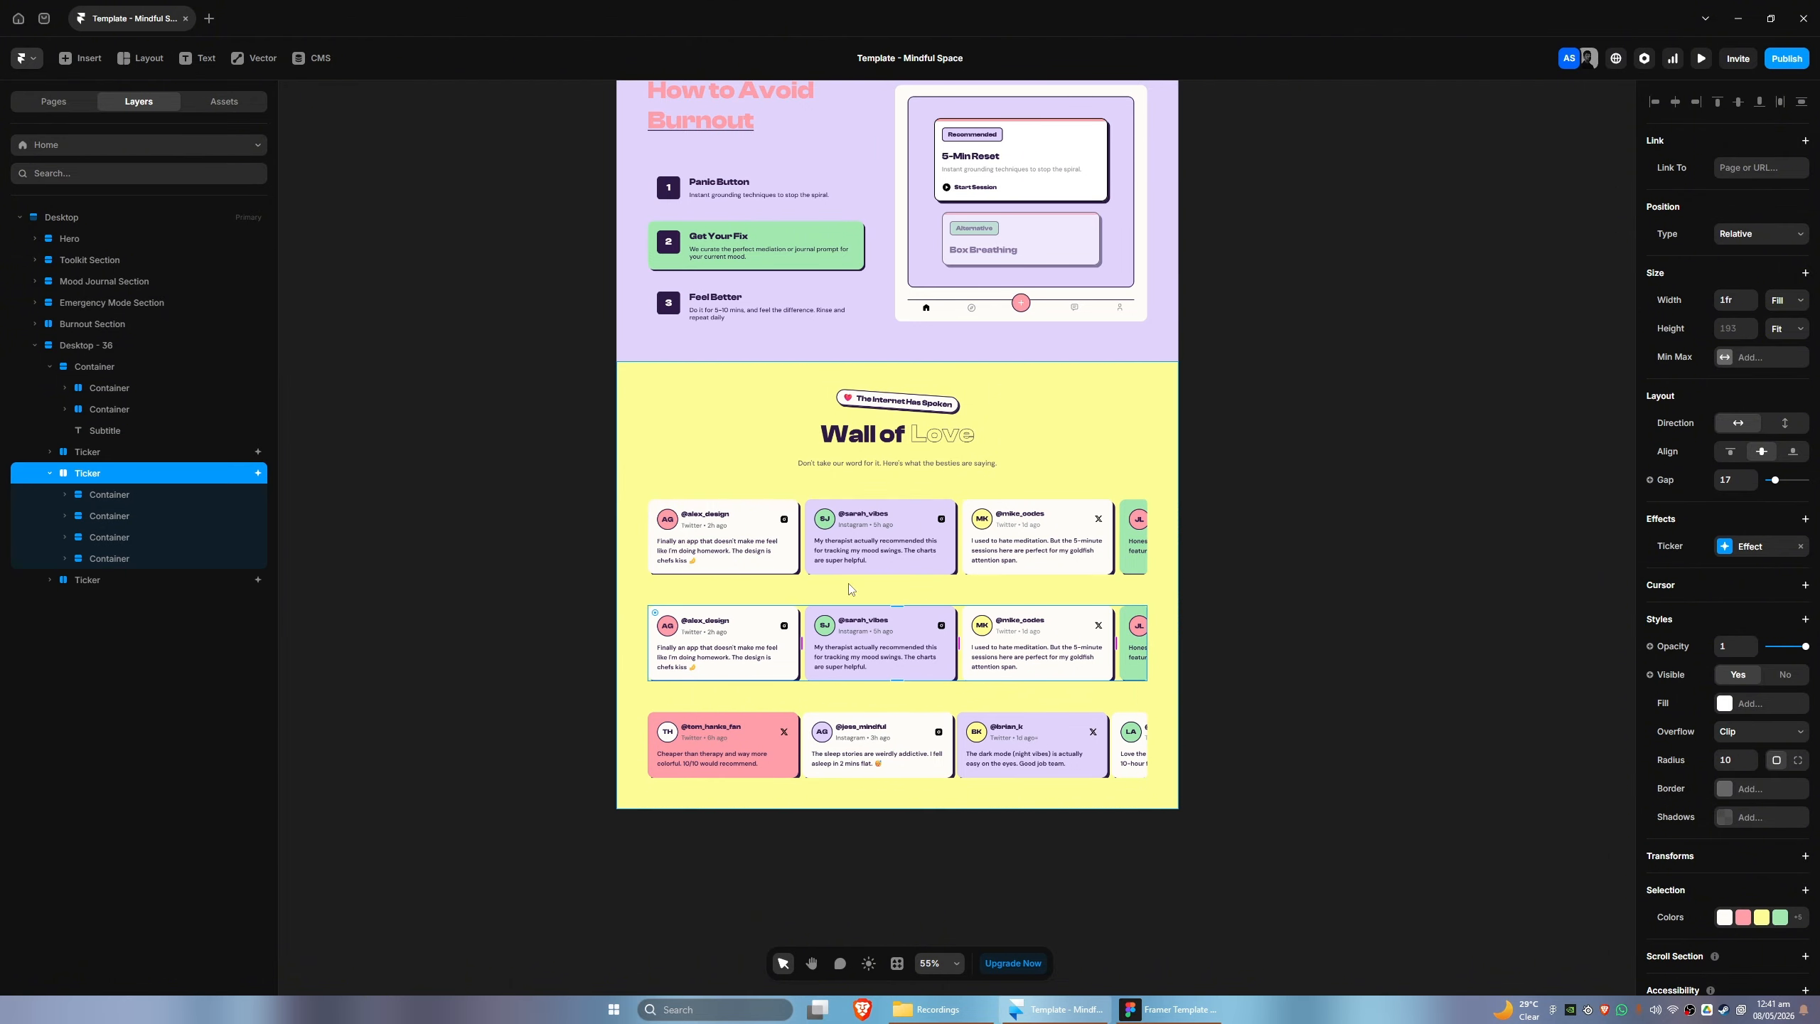
pyautogui.hotkey('ctrl', 'z')
pyautogui.hotkey('ctrl', 'alt', 'Return')
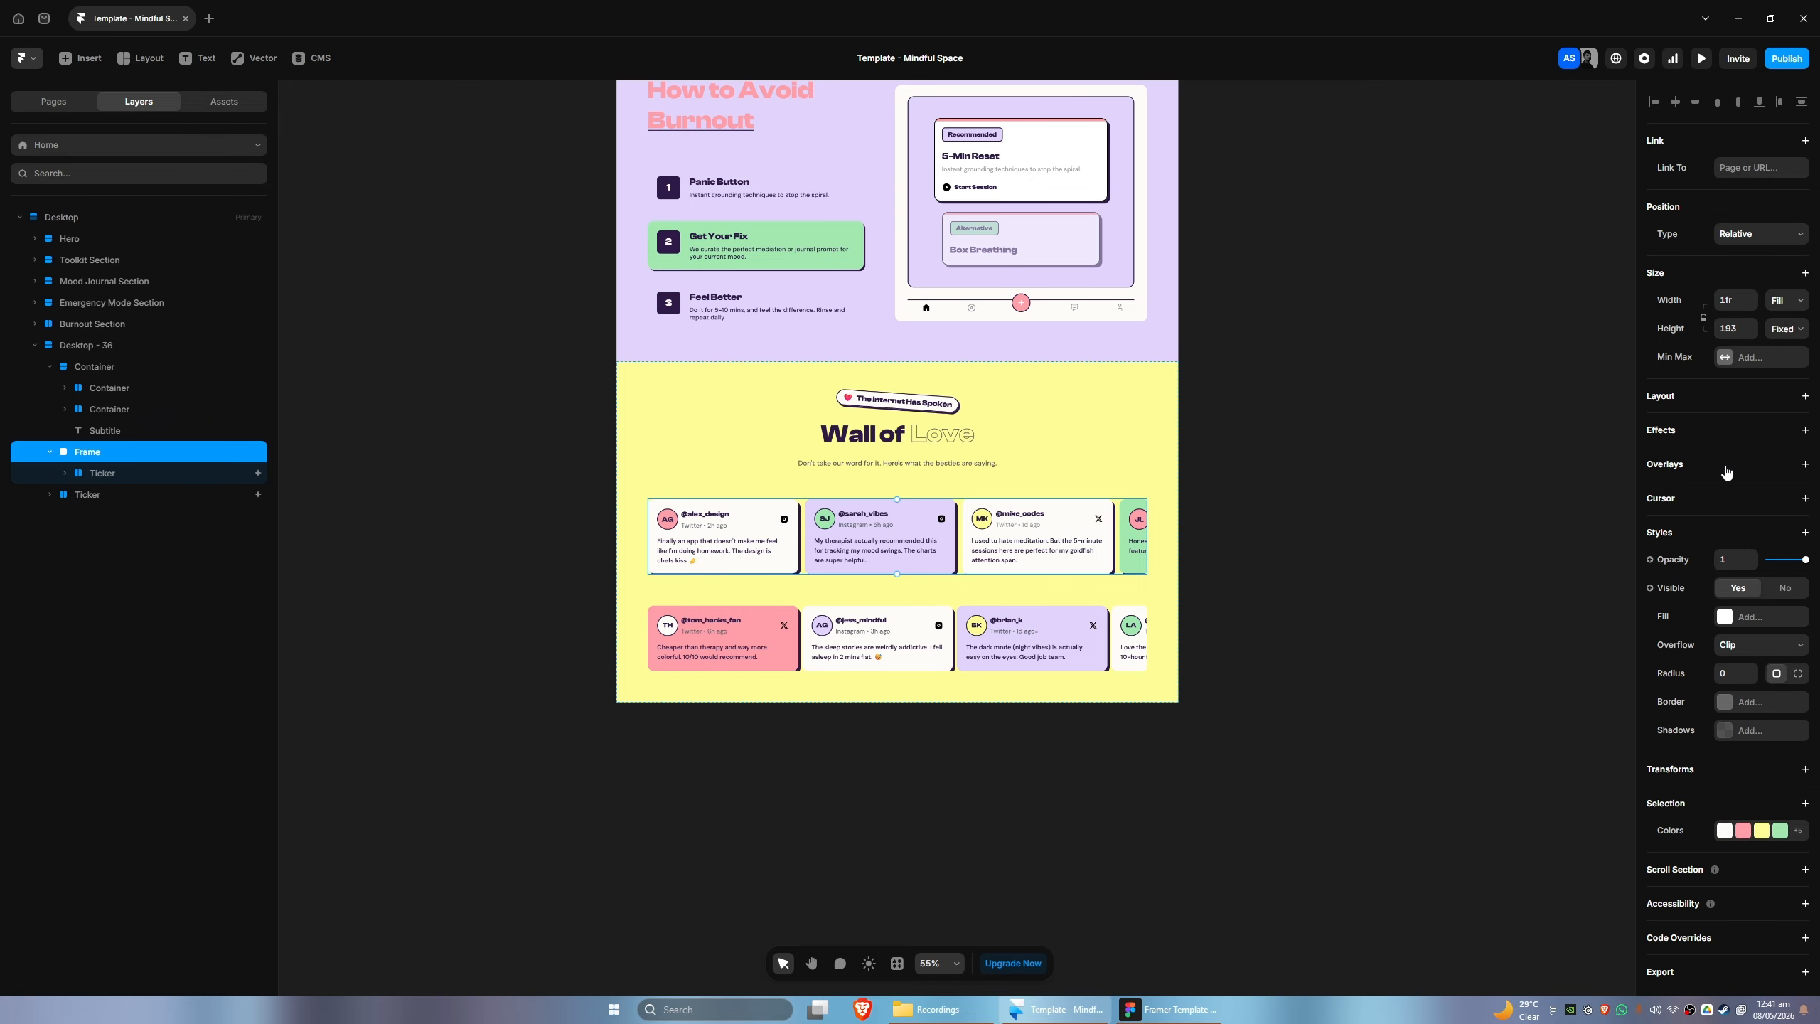
pyautogui.click(1709, 401)
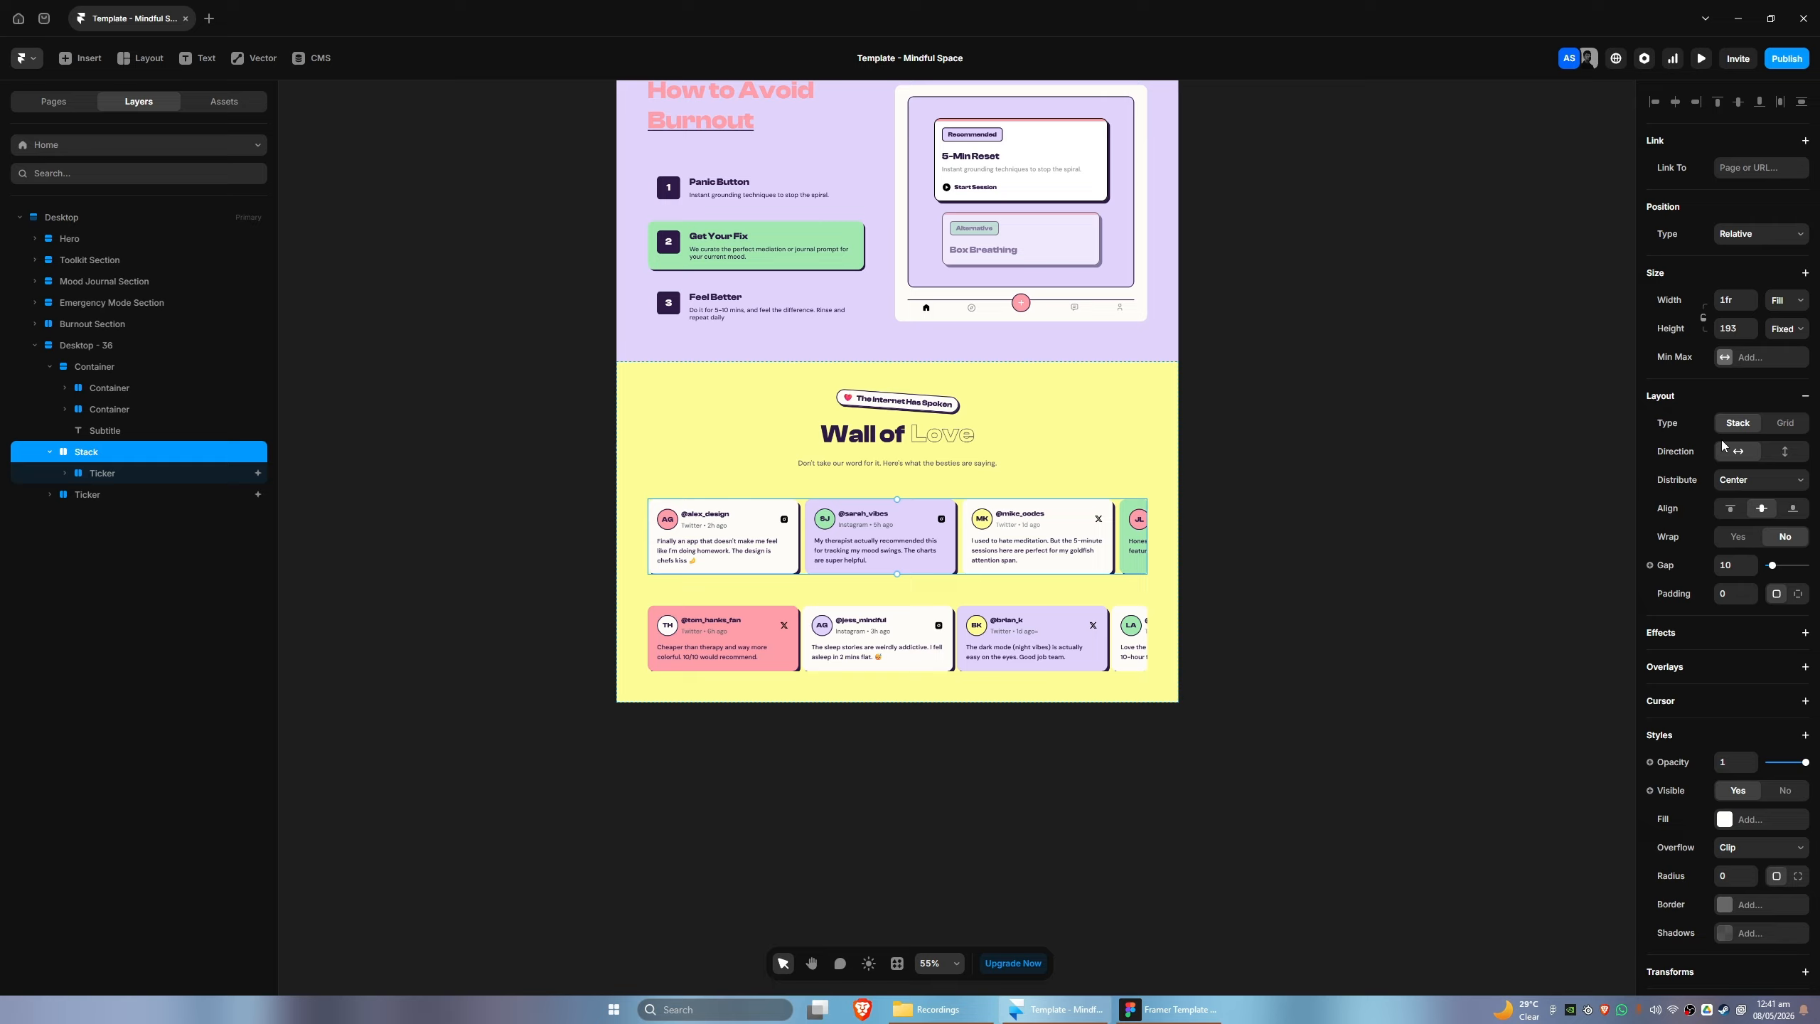
pyautogui.click(1734, 592)
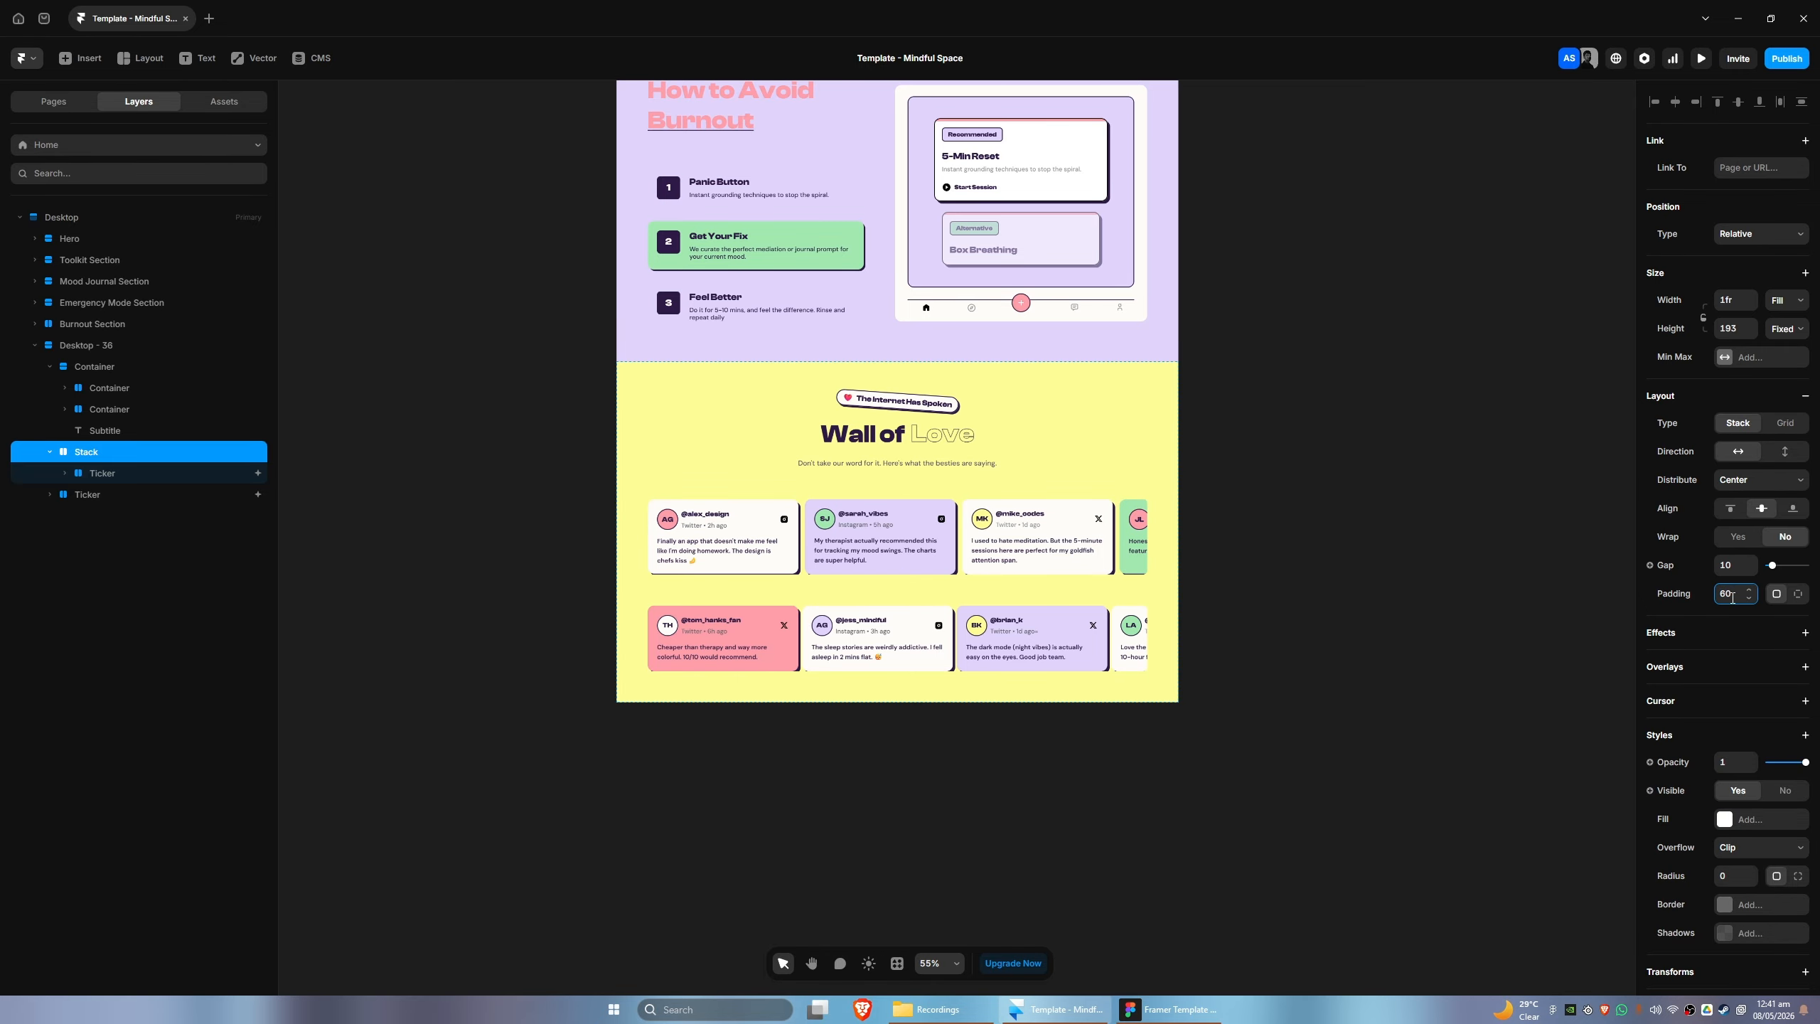
pyautogui.click(123, 475)
pyautogui.click(117, 453)
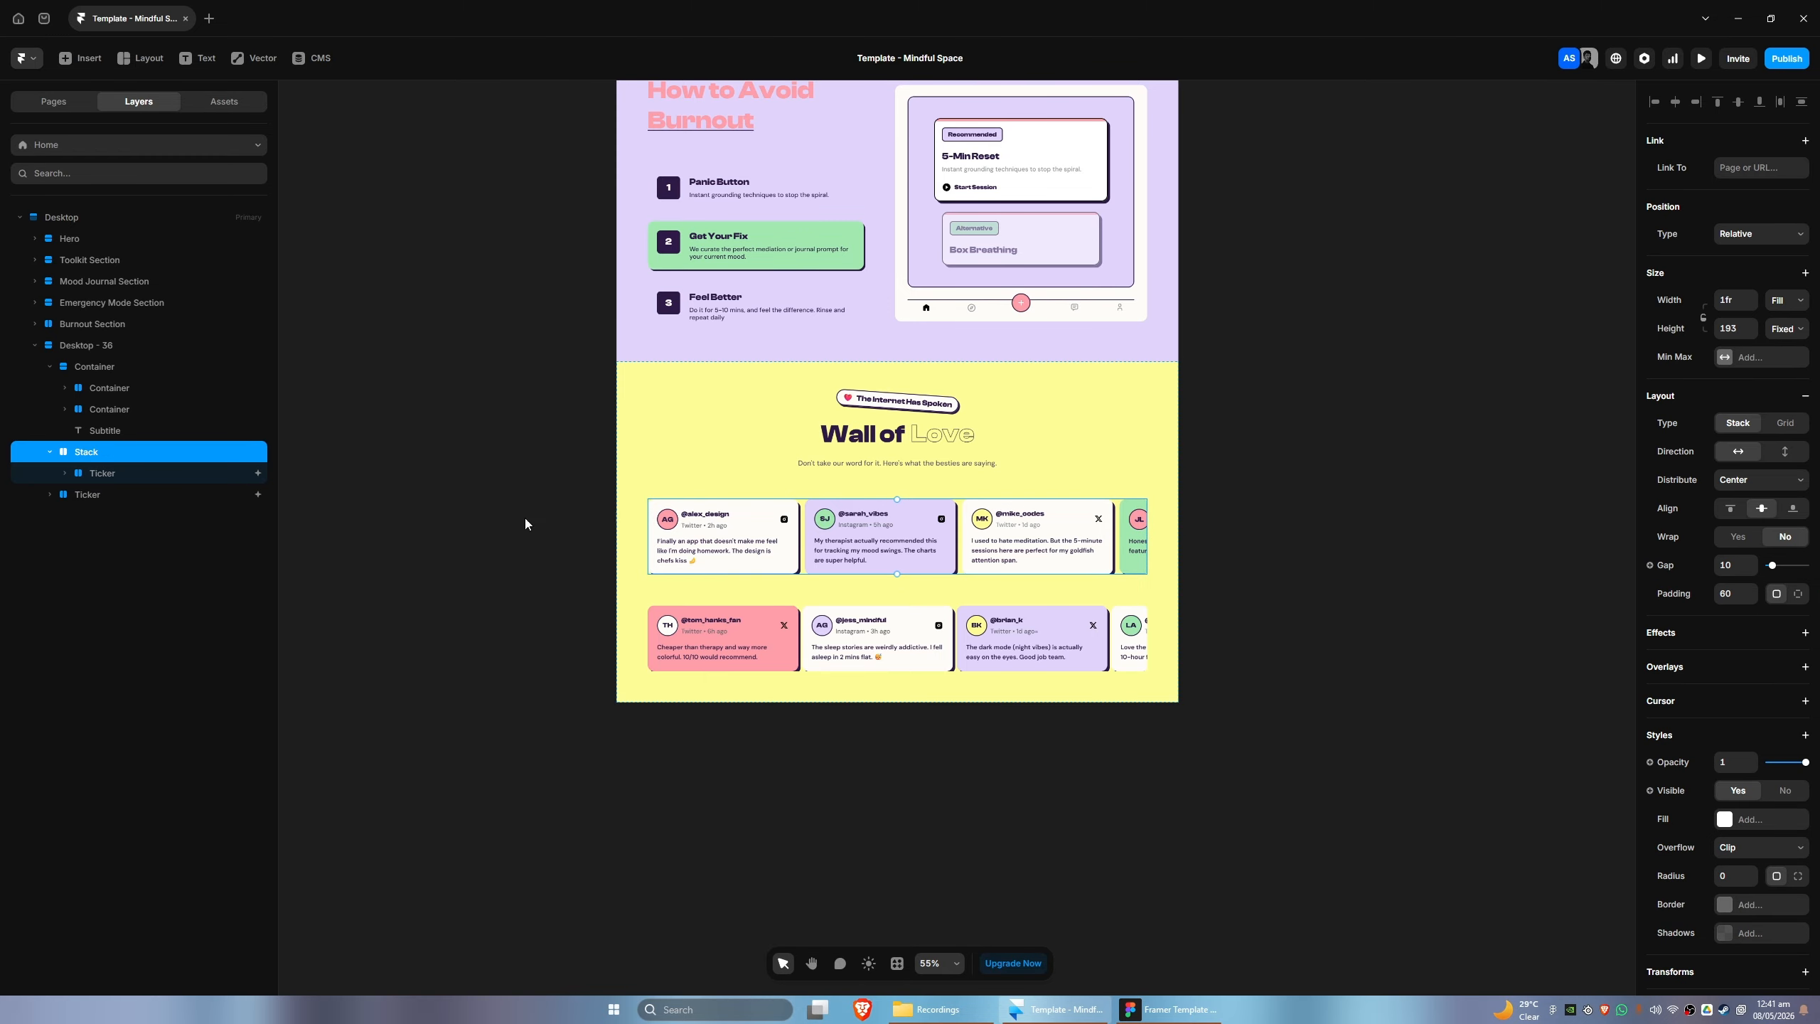
pyautogui.click(1732, 589)
pyautogui.write('80')
# - Set both the width and height of the Ticker inside the Stack to Fill
pyautogui.click(130, 476)
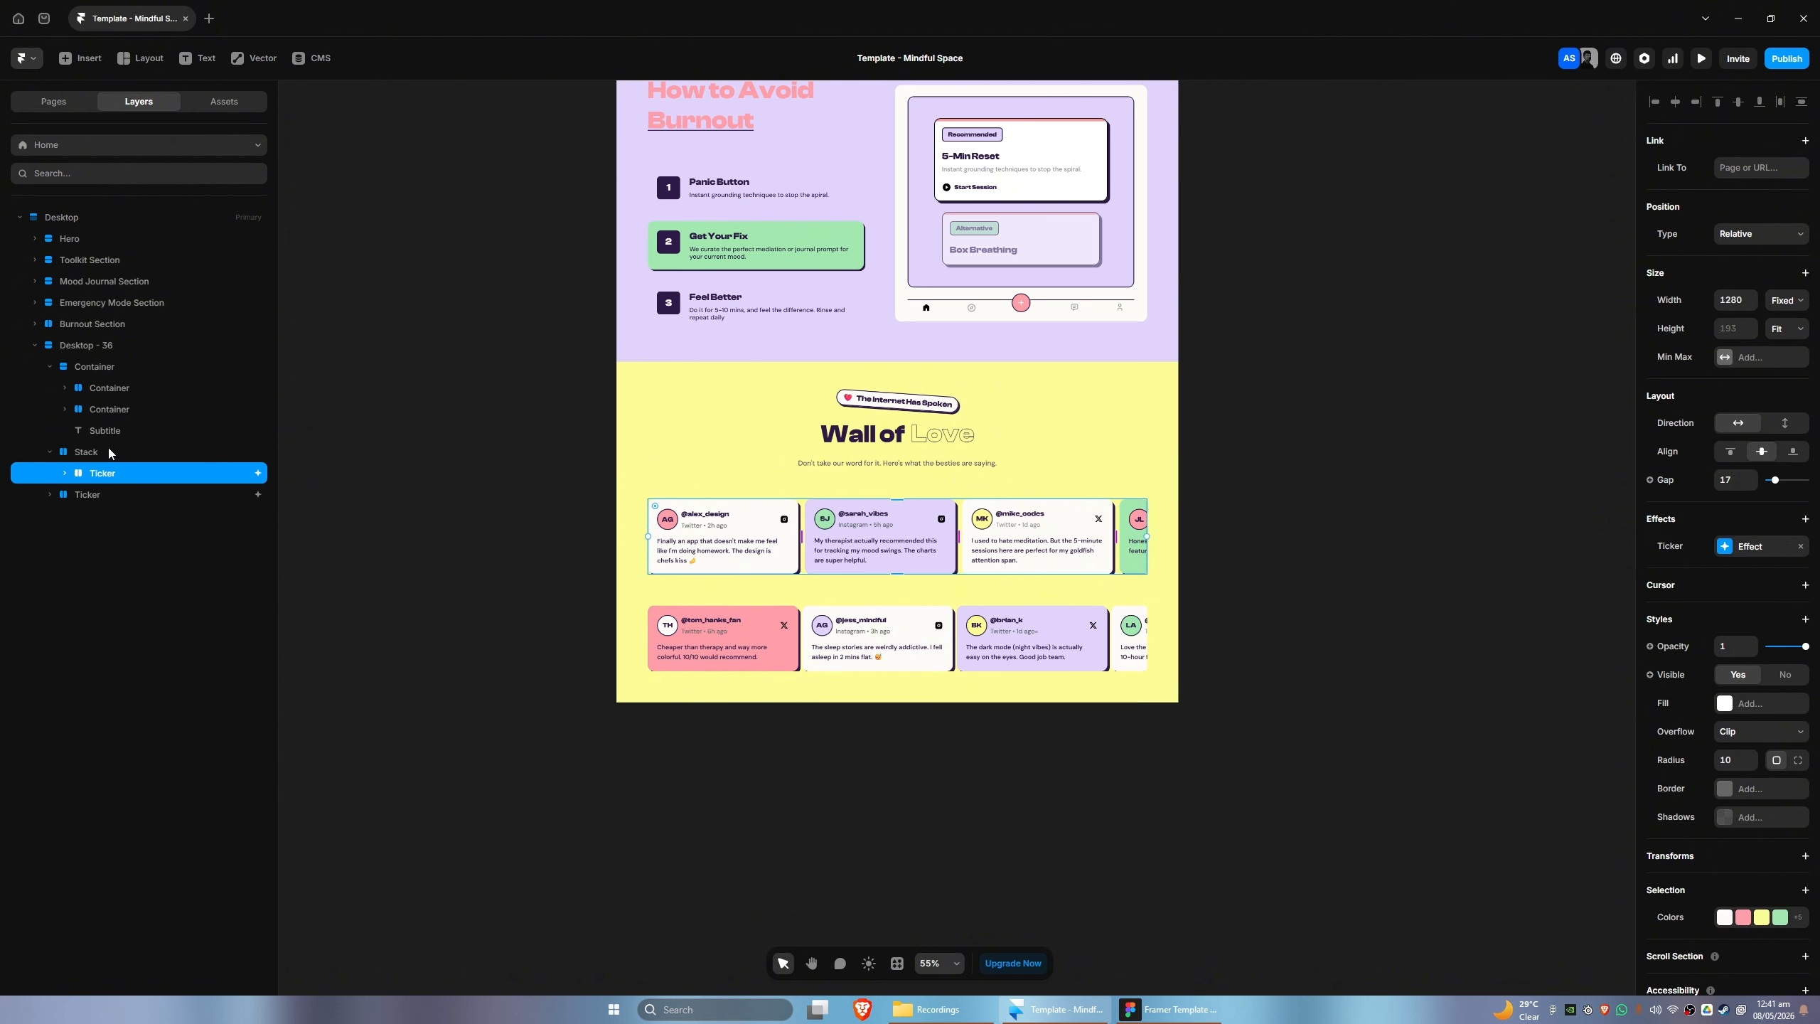
pyautogui.click(1787, 300)
pyautogui.click(1792, 339)
pyautogui.click(1790, 330)
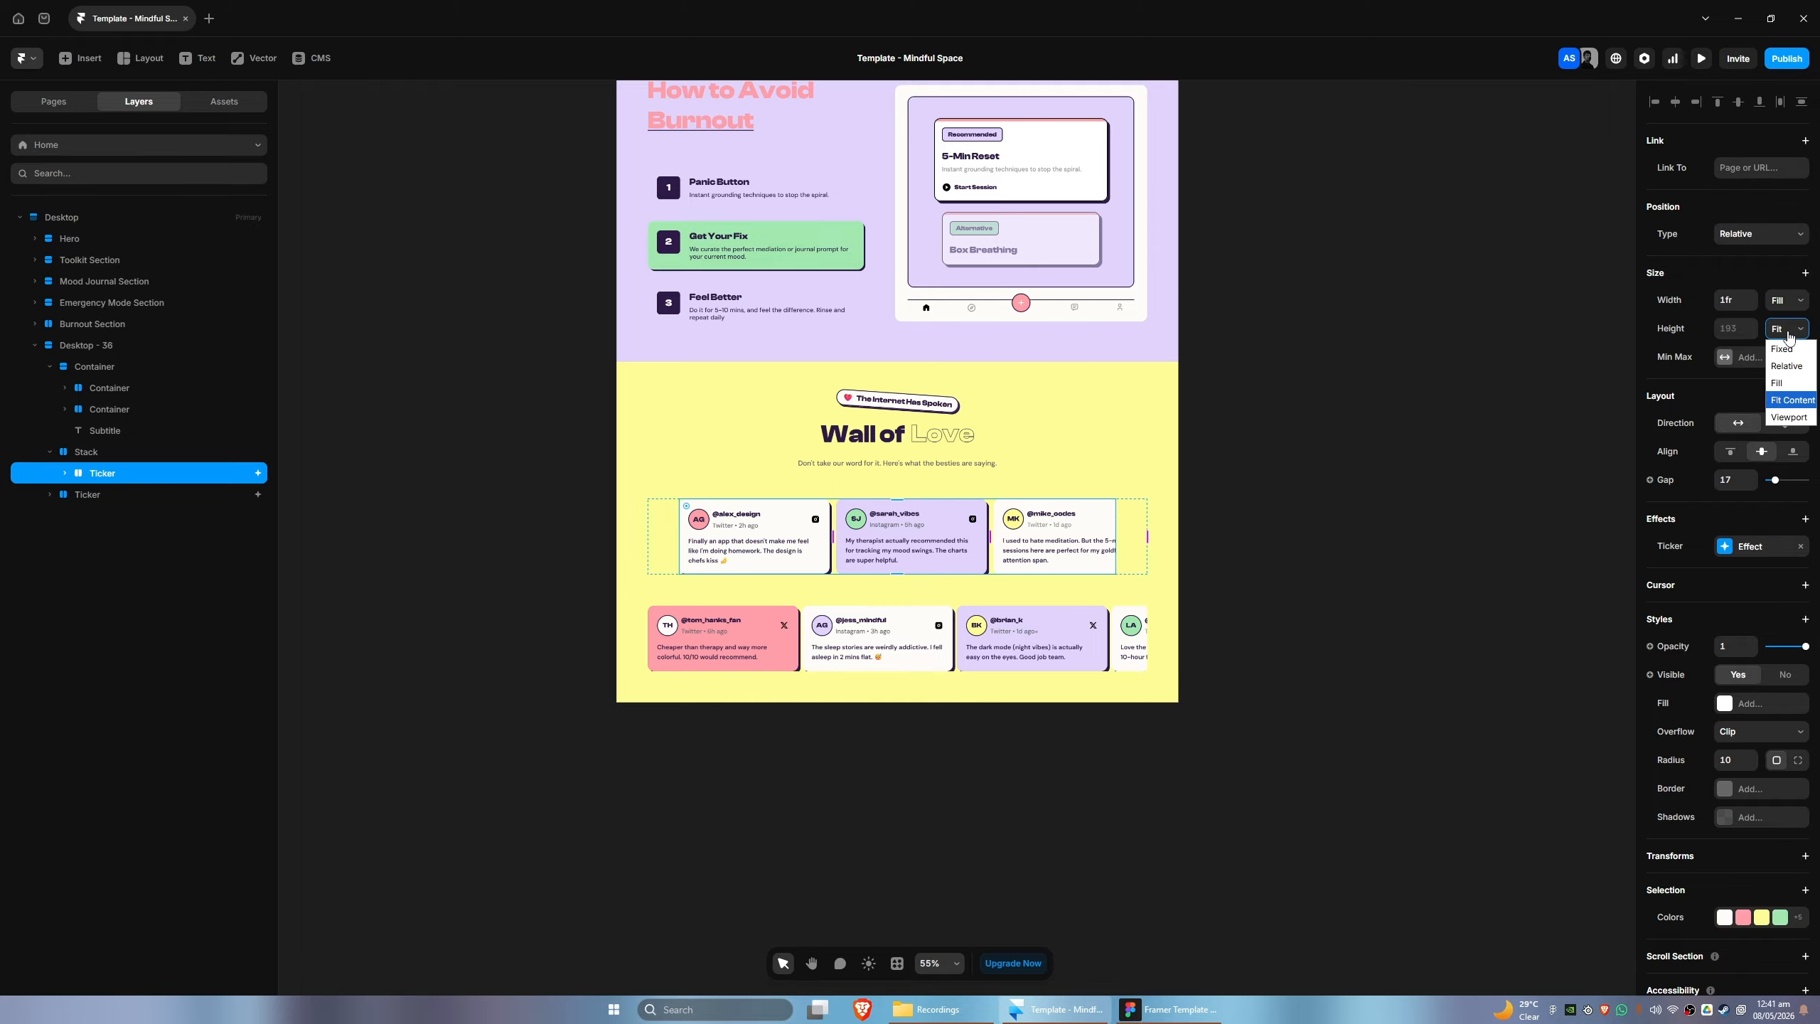
pyautogui.click(1773, 386)
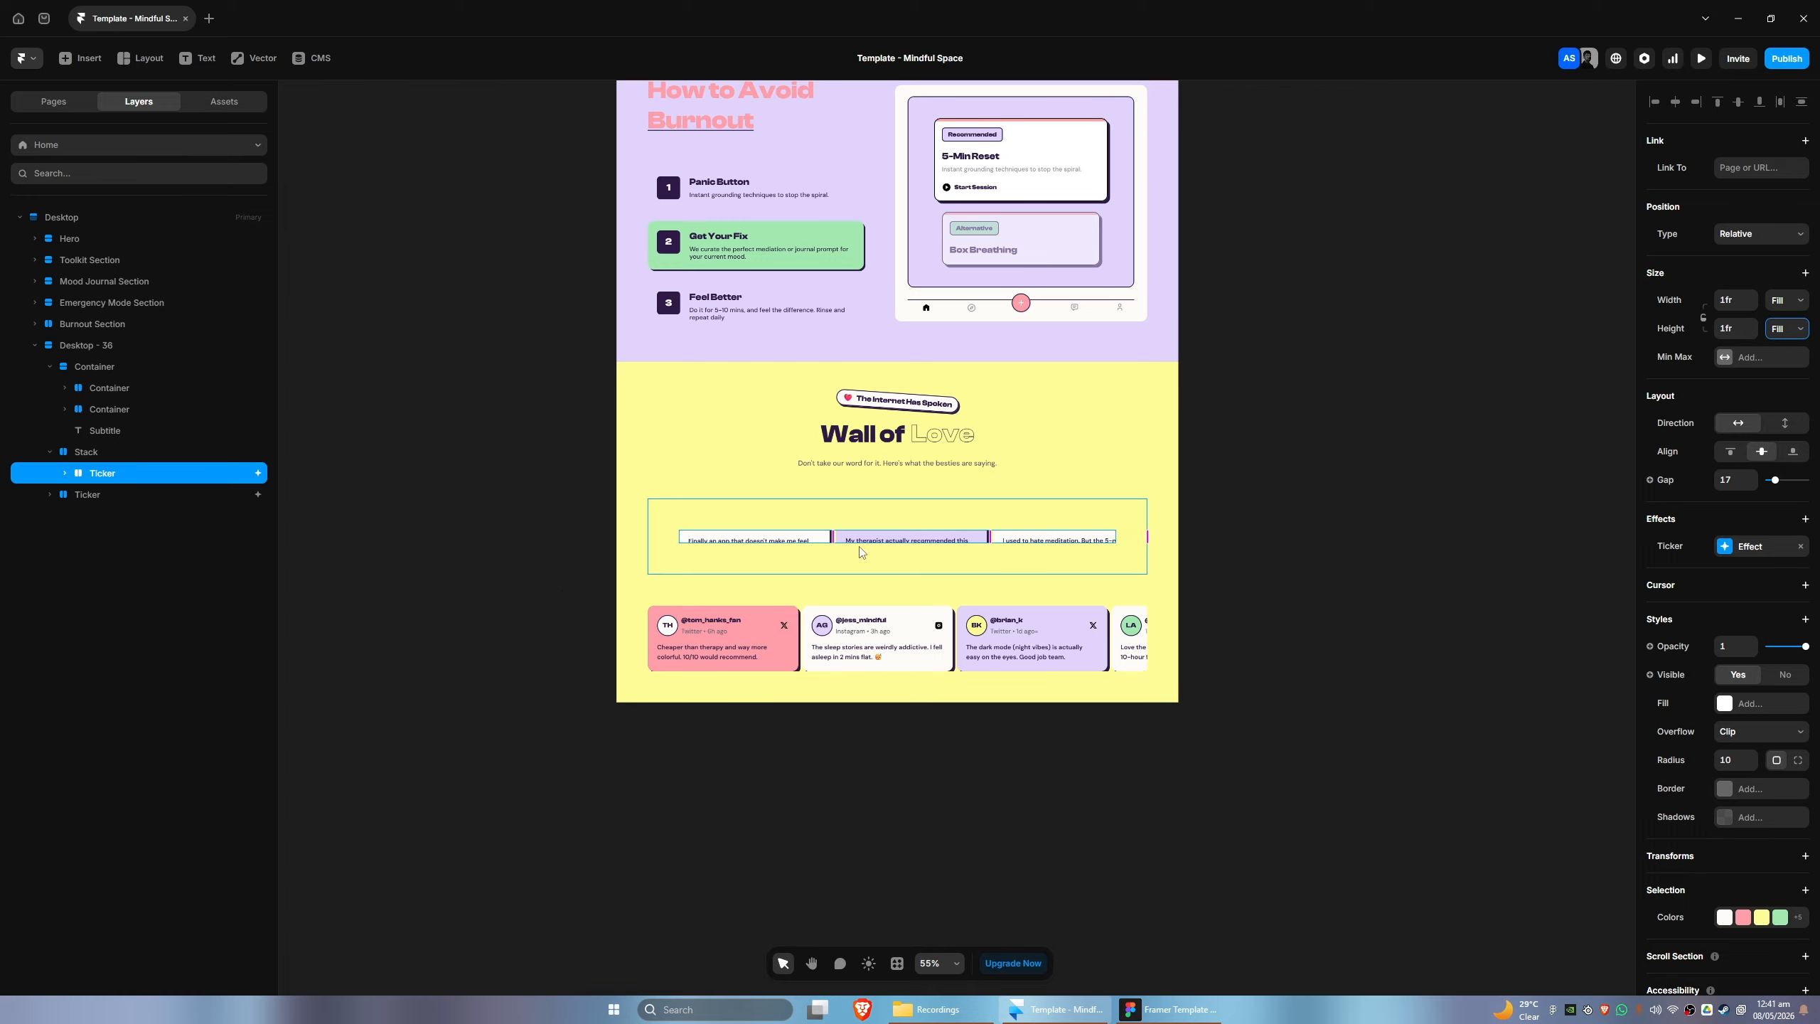
# - Move the Ticker out of the Stack to below the other Ticker and delete the empty Stack
pyautogui.click(85, 455)
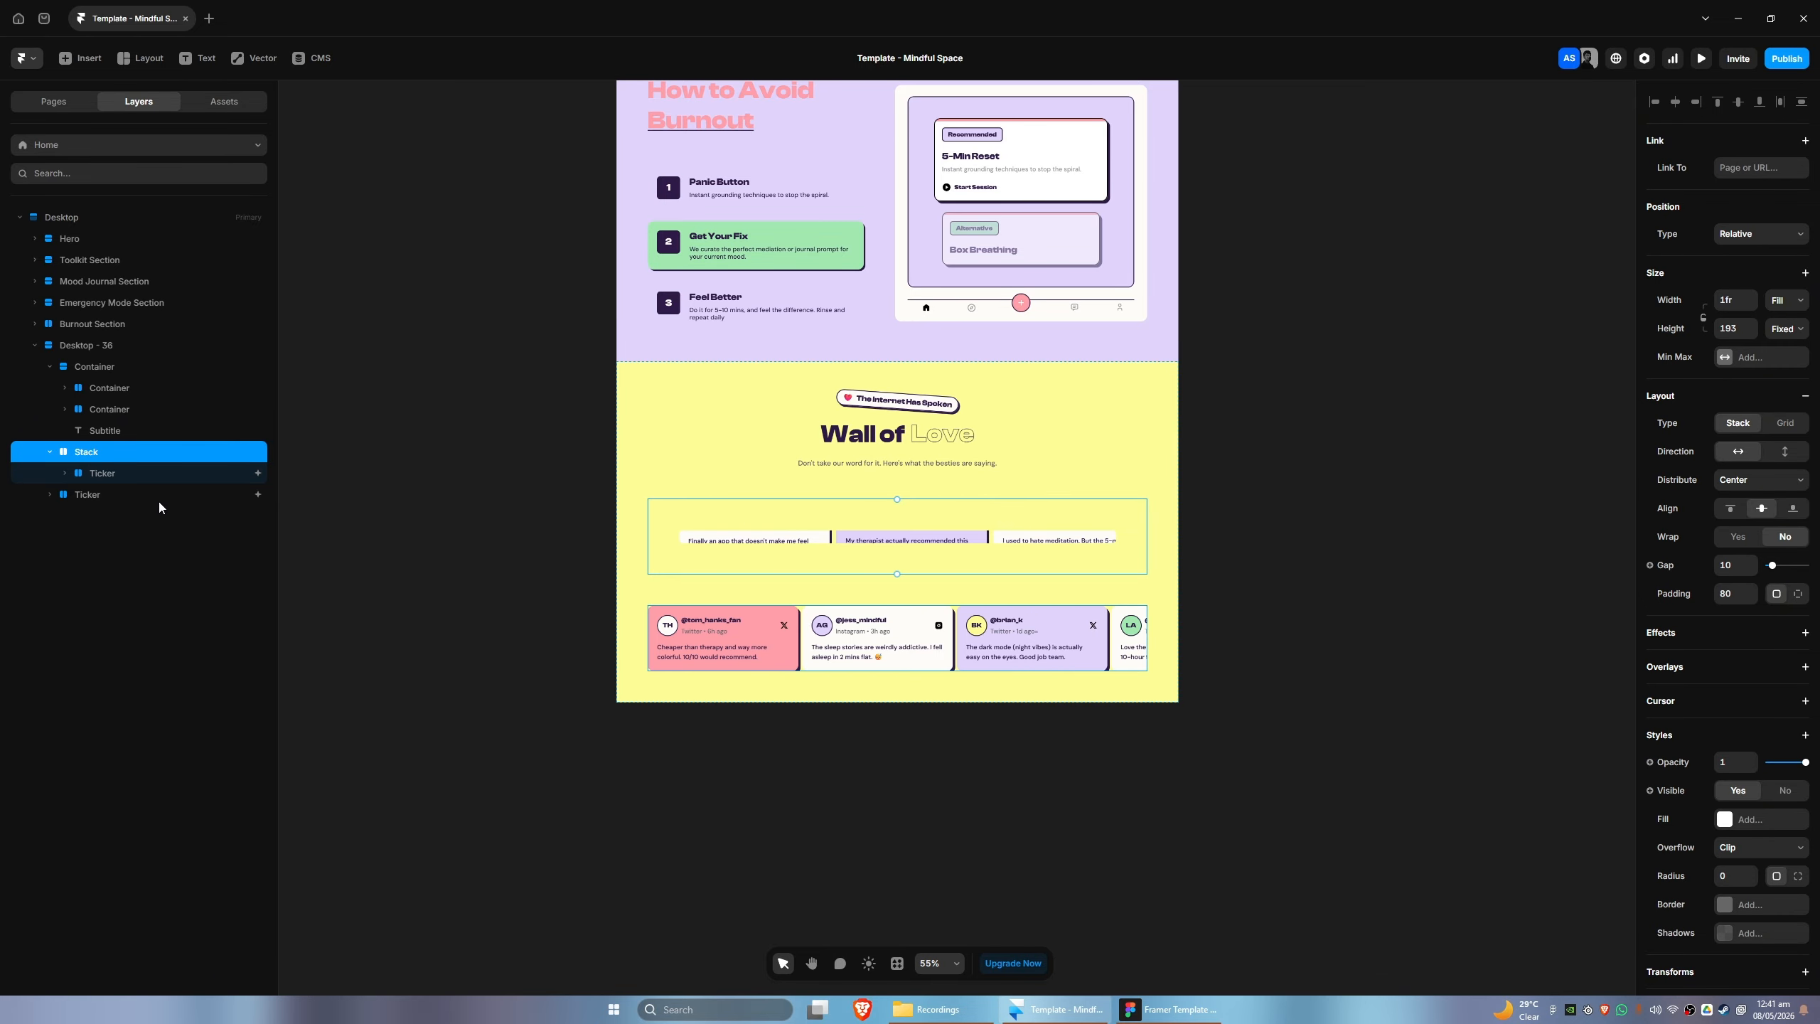
pyautogui.moveTo(122, 473); pyautogui.dragTo(90, 504)
pyautogui.click(87, 456)
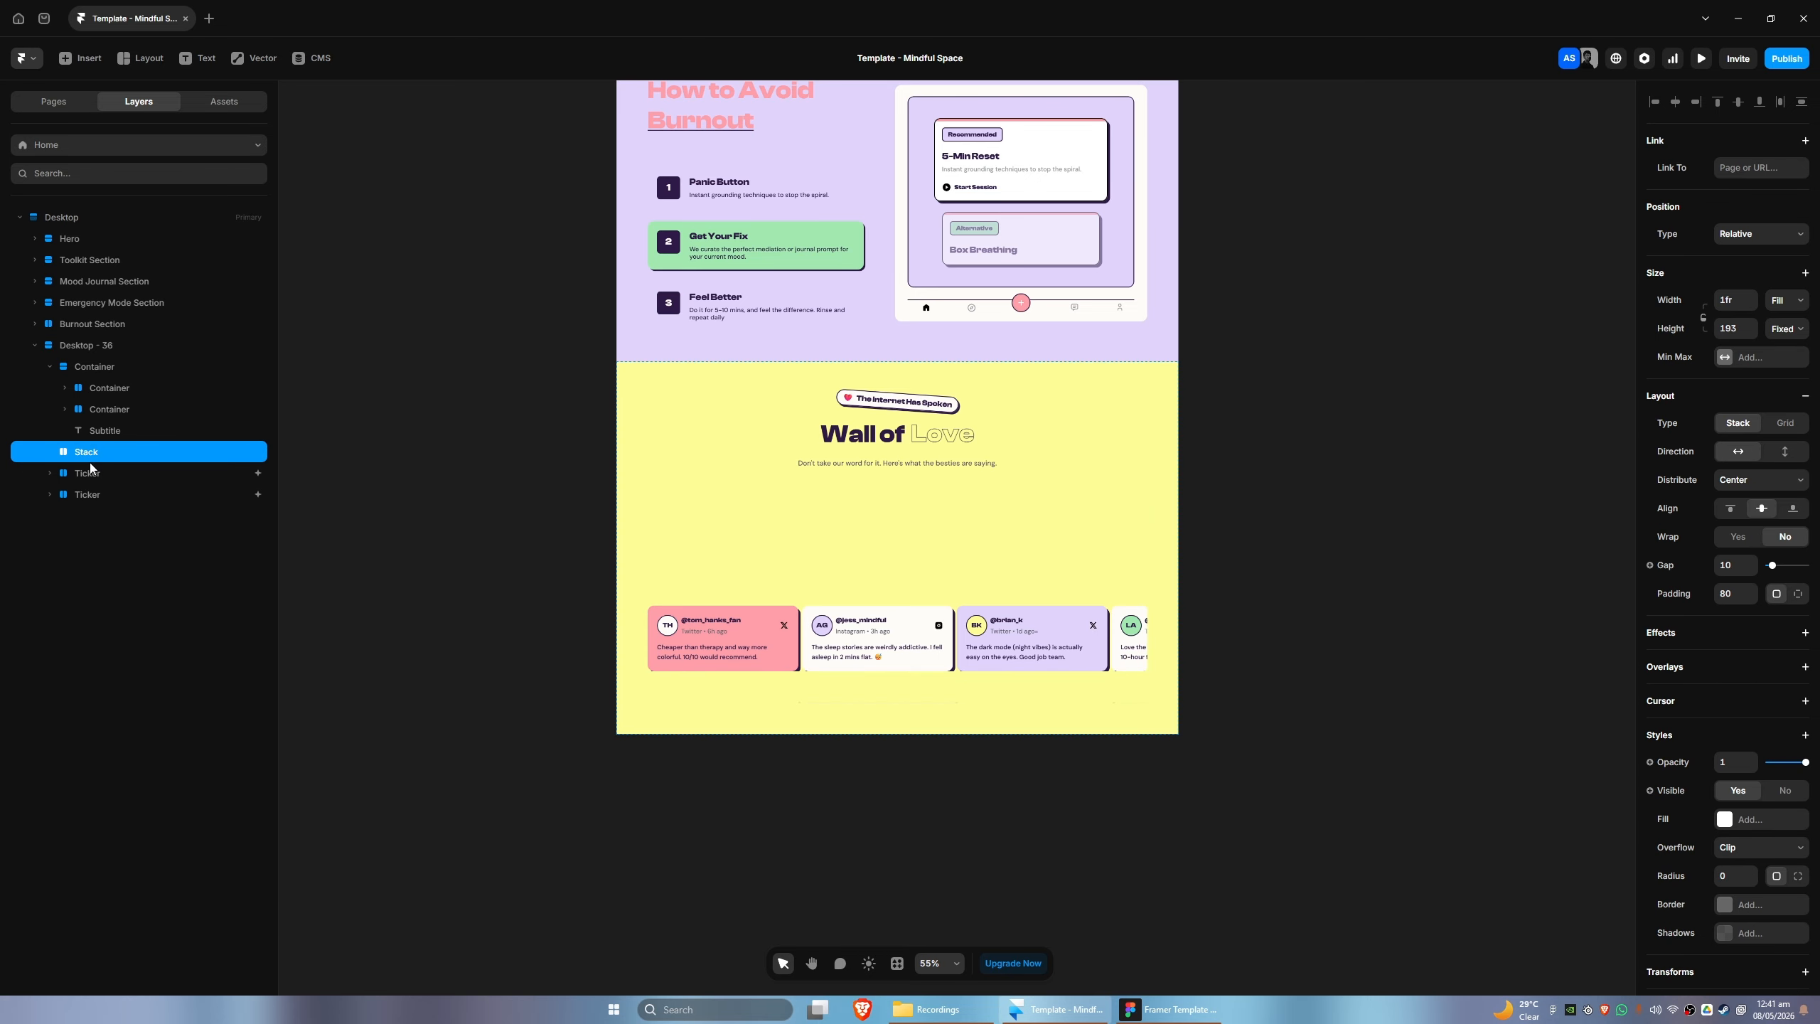
pyautogui.press('Delete')
# - Set the height of the lower Ticker in the Wall of Love section to Fit Content
pyautogui.click(84, 472)
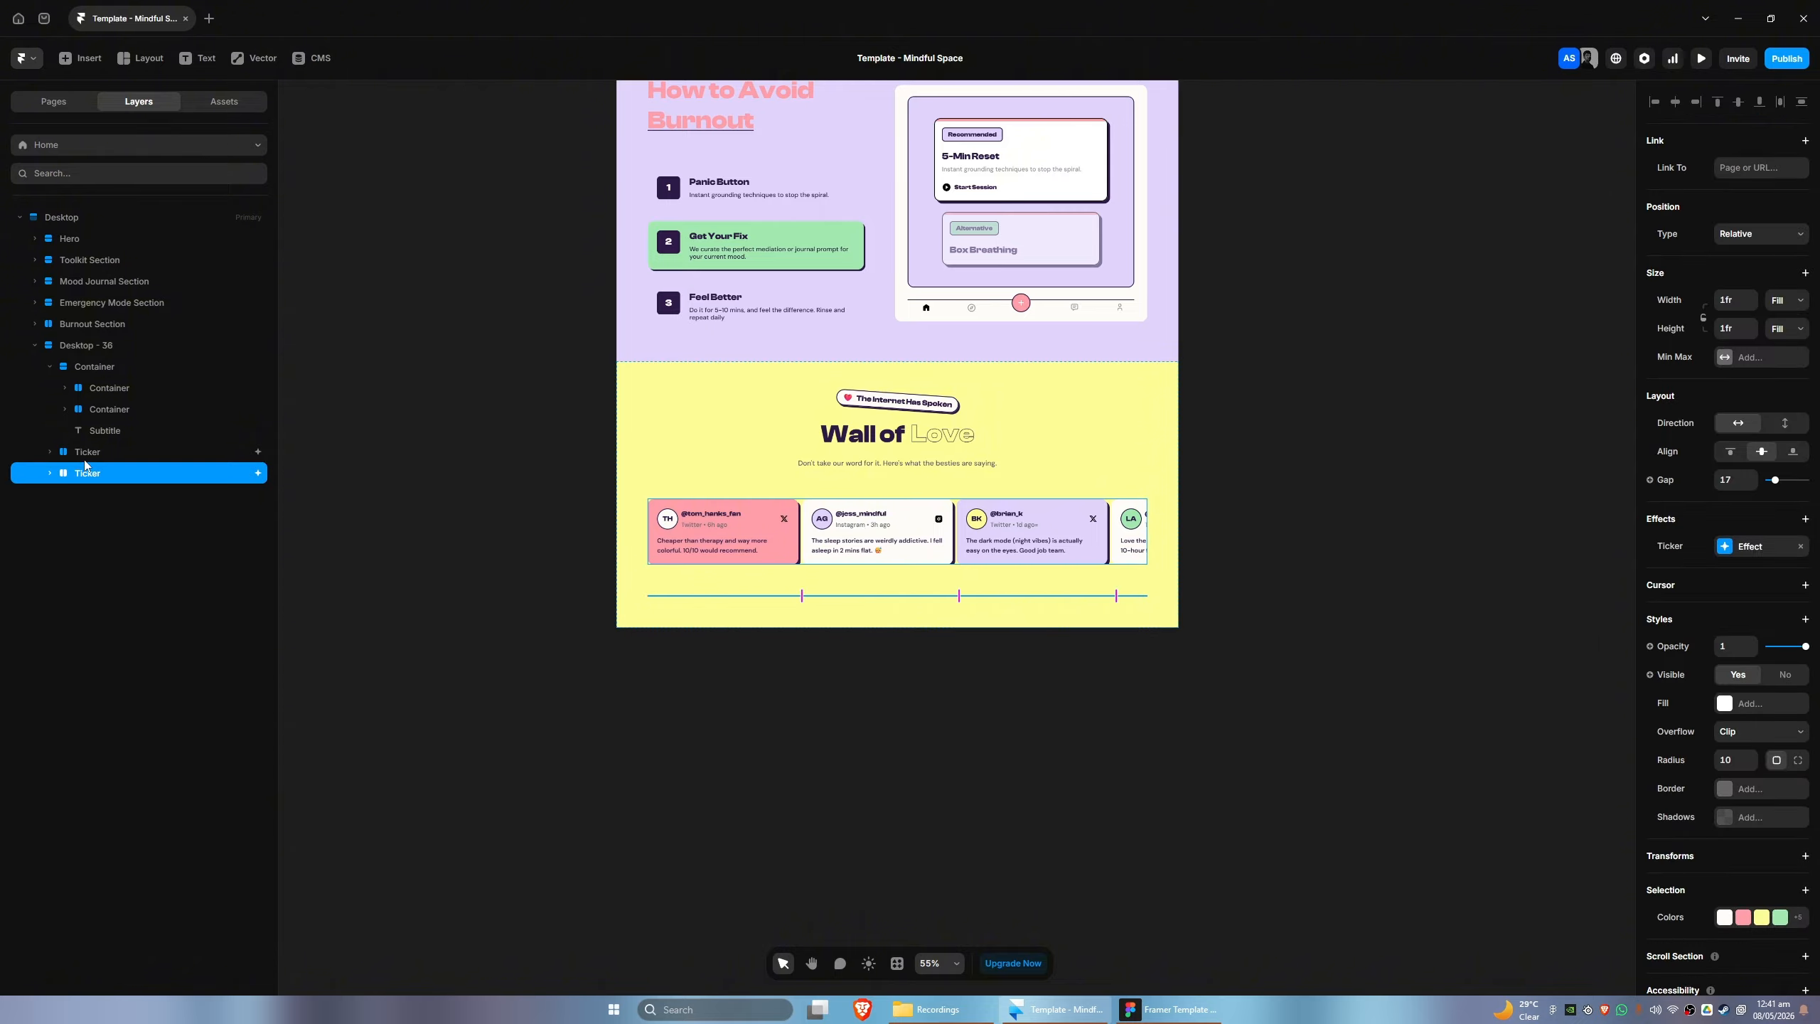
pyautogui.click(79, 453)
pyautogui.click(80, 476)
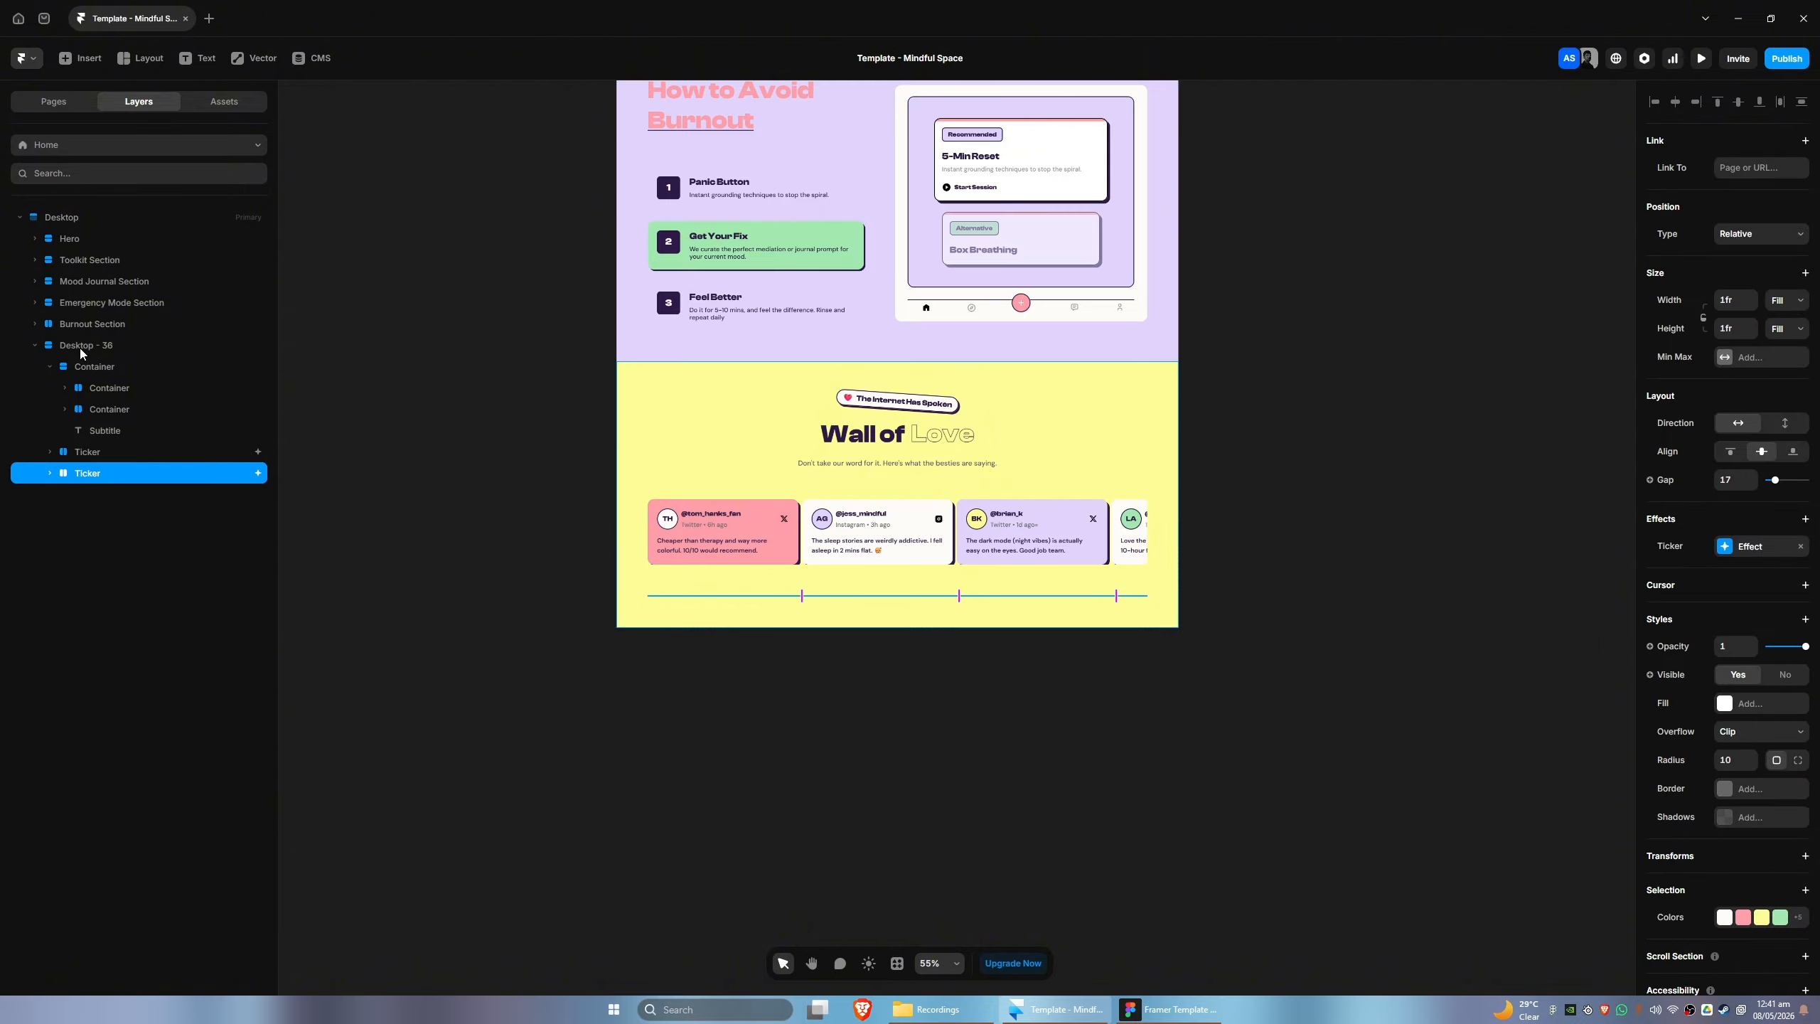
pyautogui.click(1157, 408)
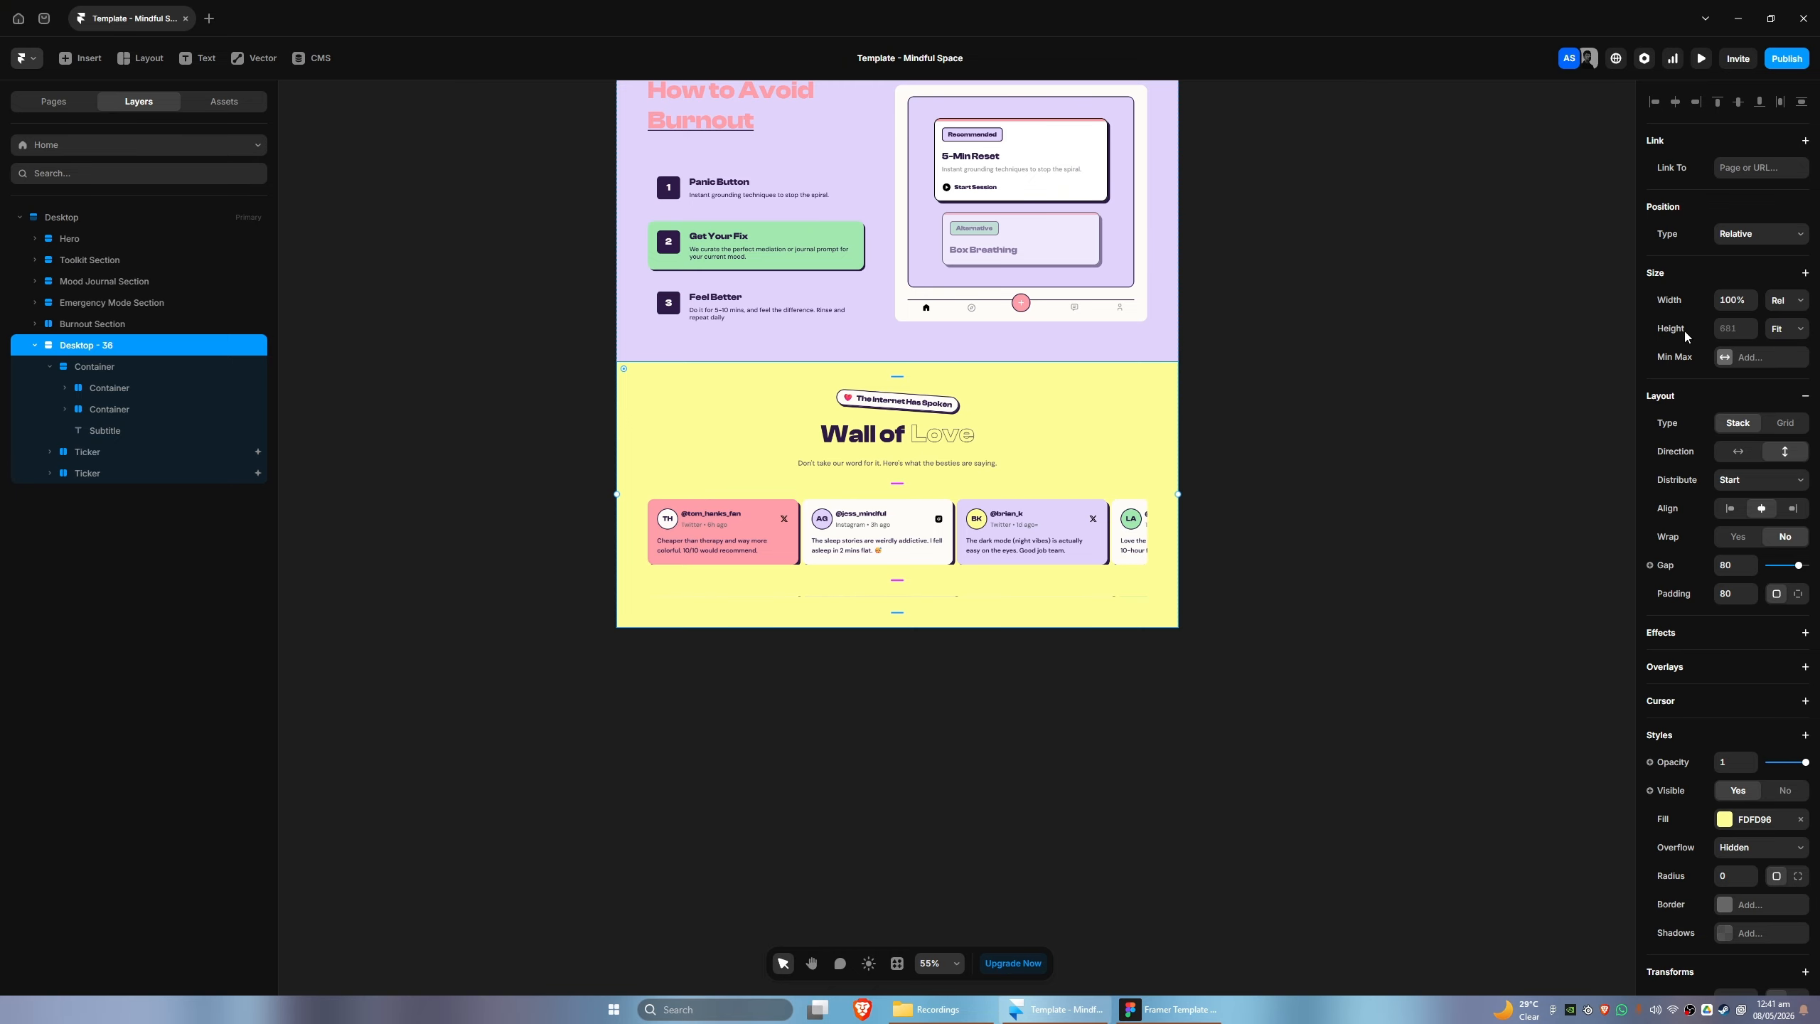
pyautogui.click(95, 472)
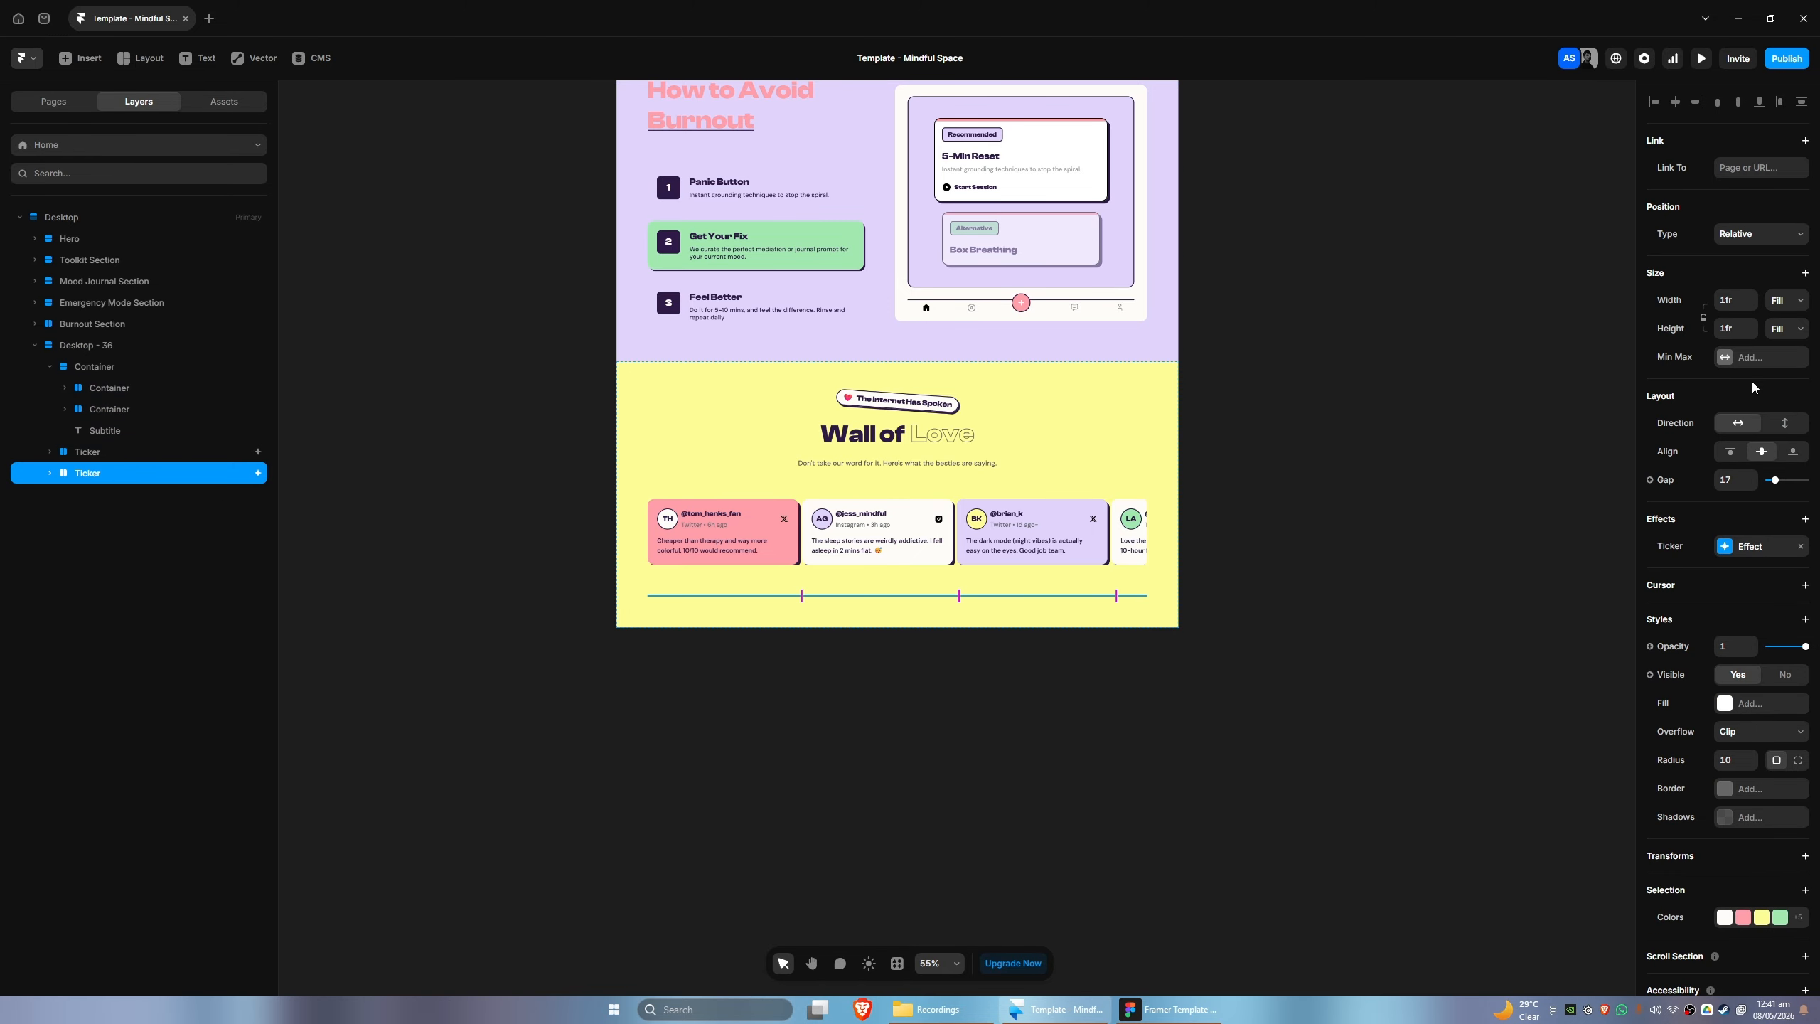
pyautogui.click(1786, 328)
pyautogui.click(1787, 381)
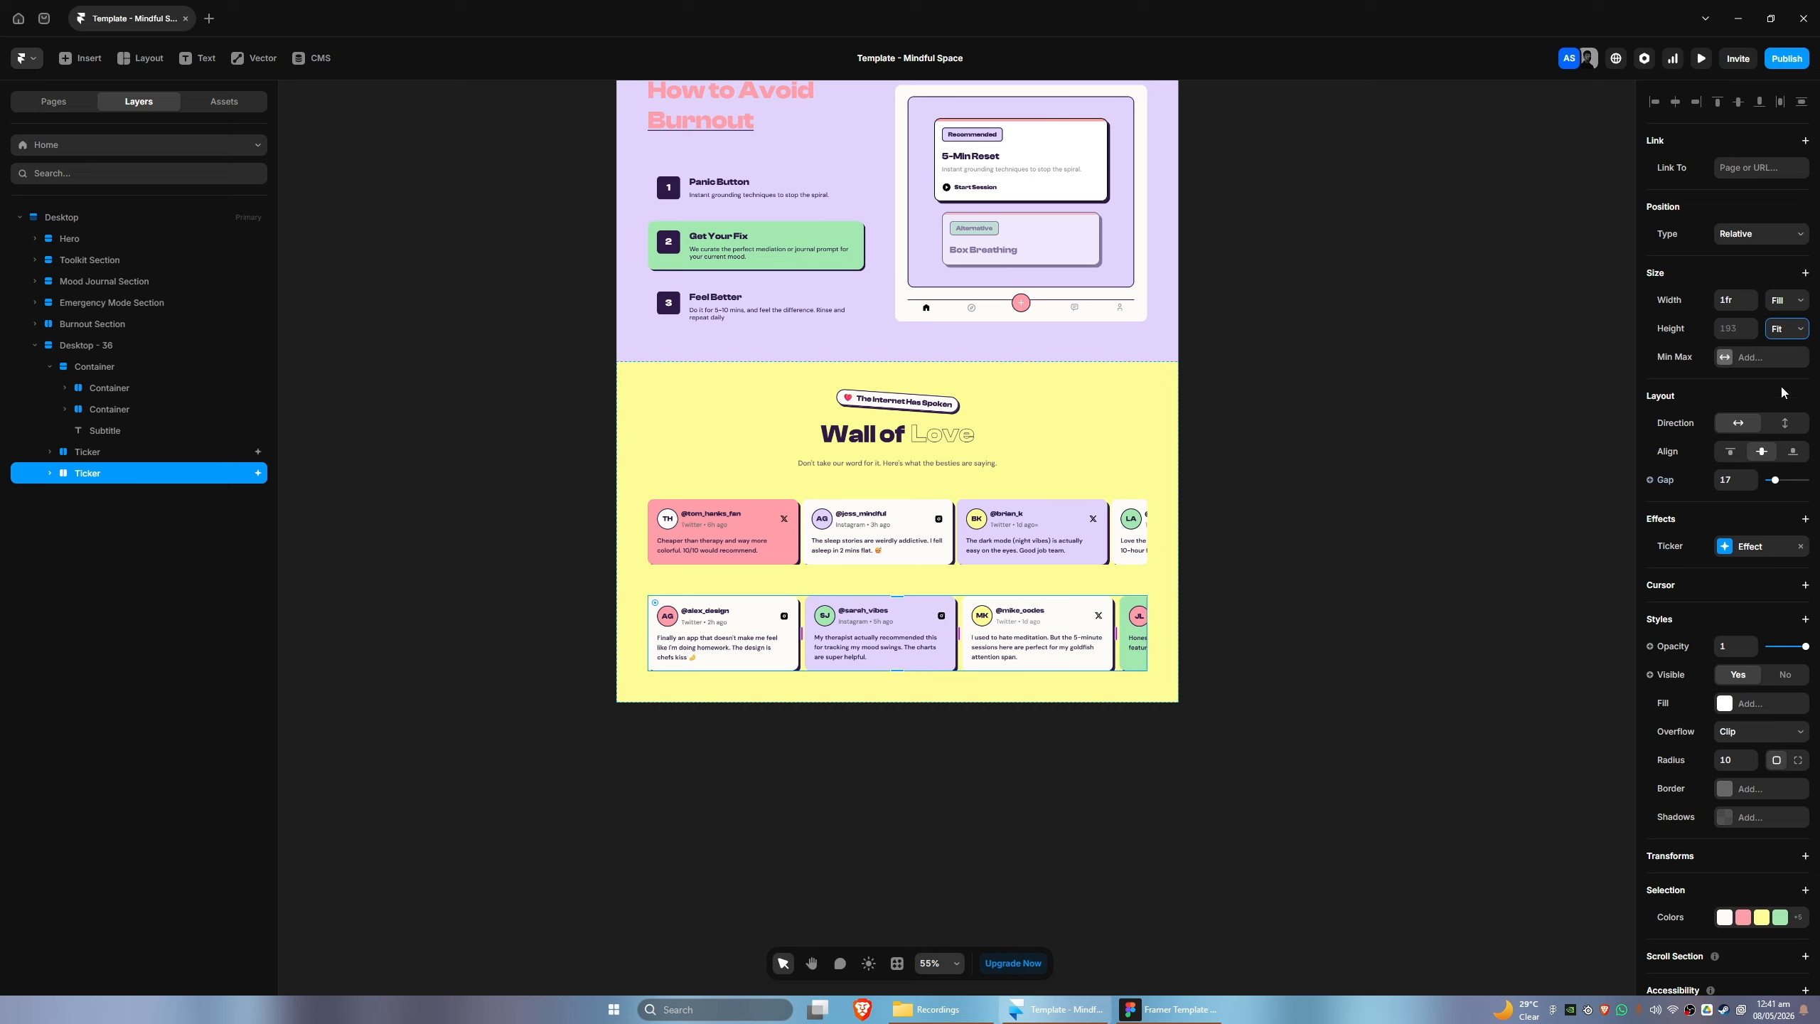
# - Set the height of the lower Ticker and the upper Ticker to a fixed 220
pyautogui.click(1753, 326)
pyautogui.write('200')
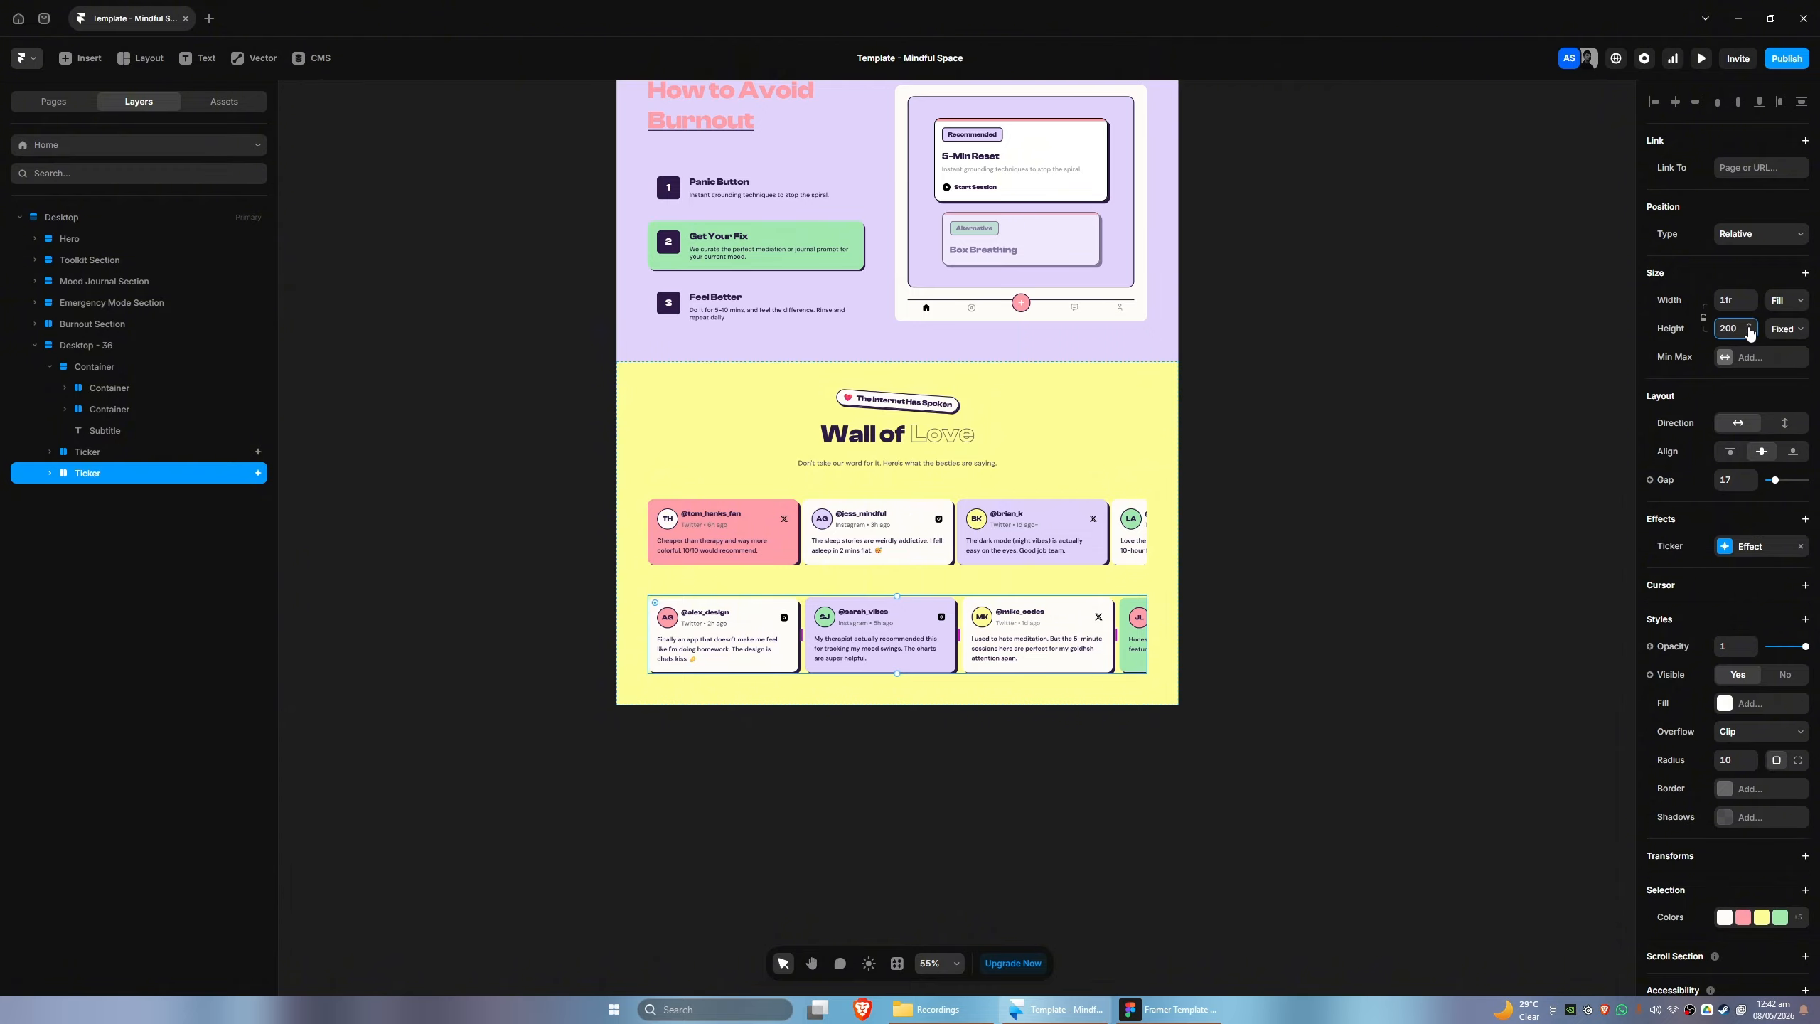
pyautogui.click(1748, 326)
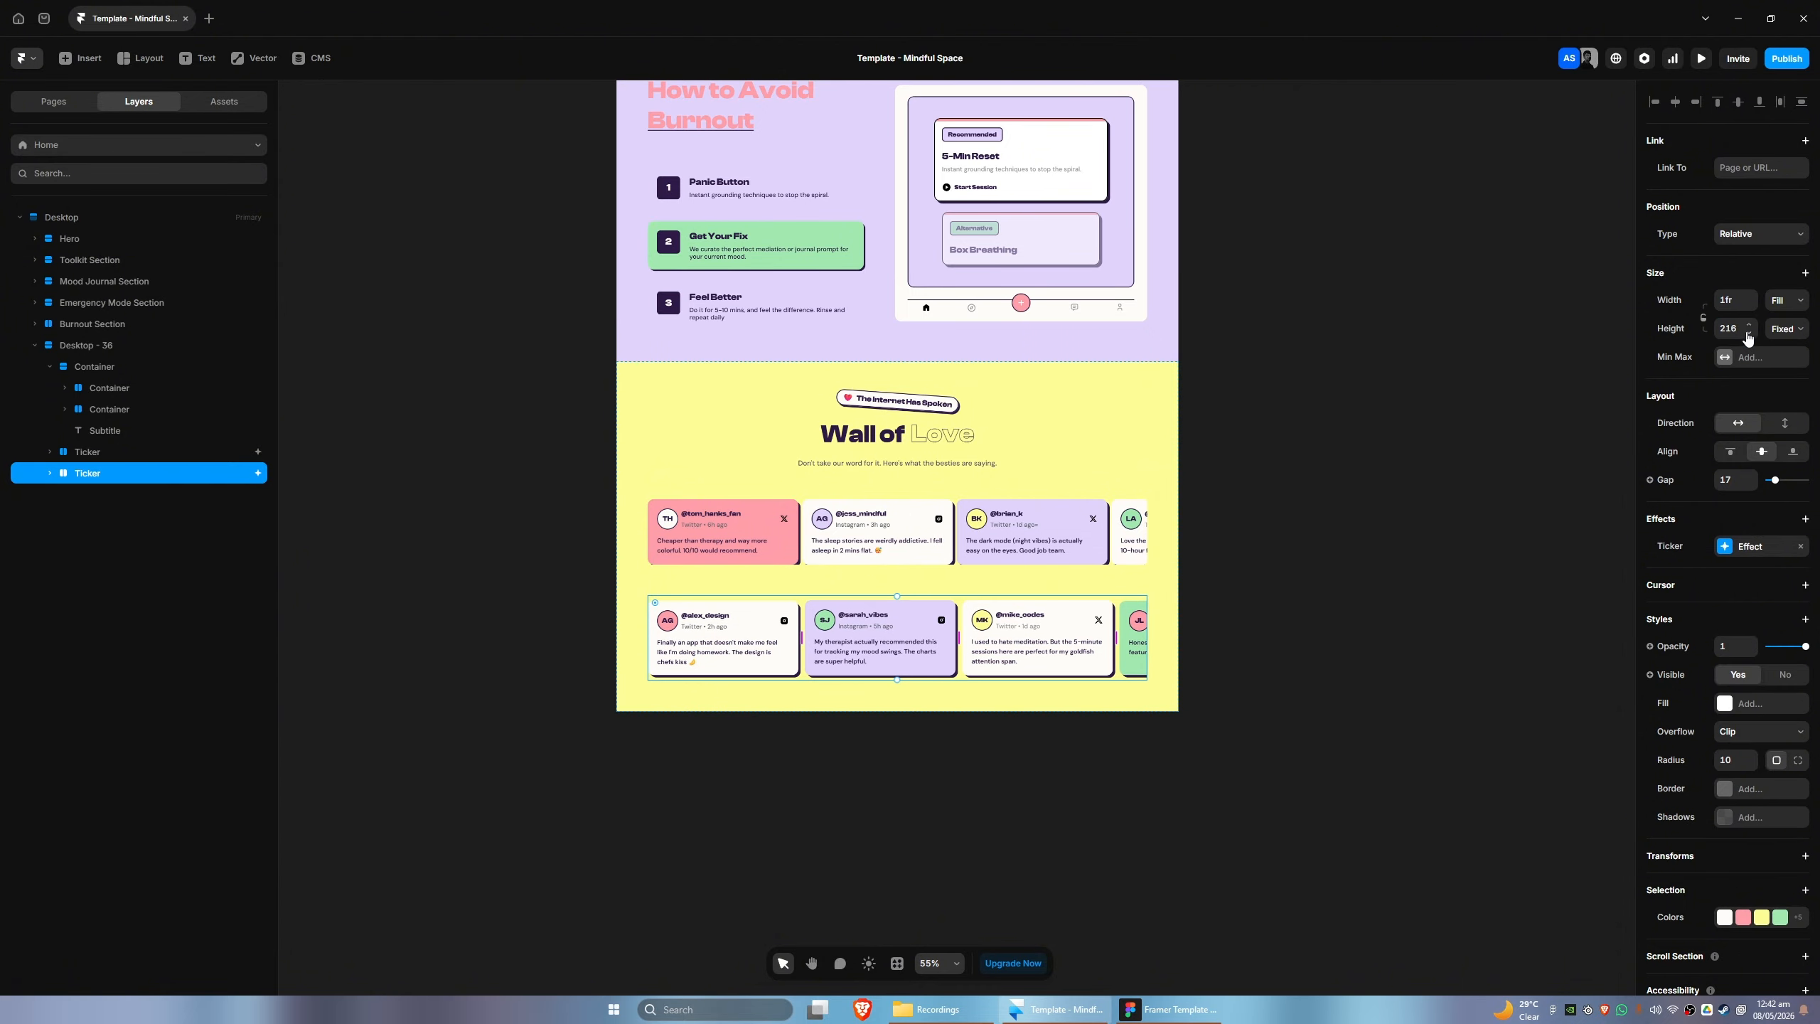
pyautogui.click(1749, 327)
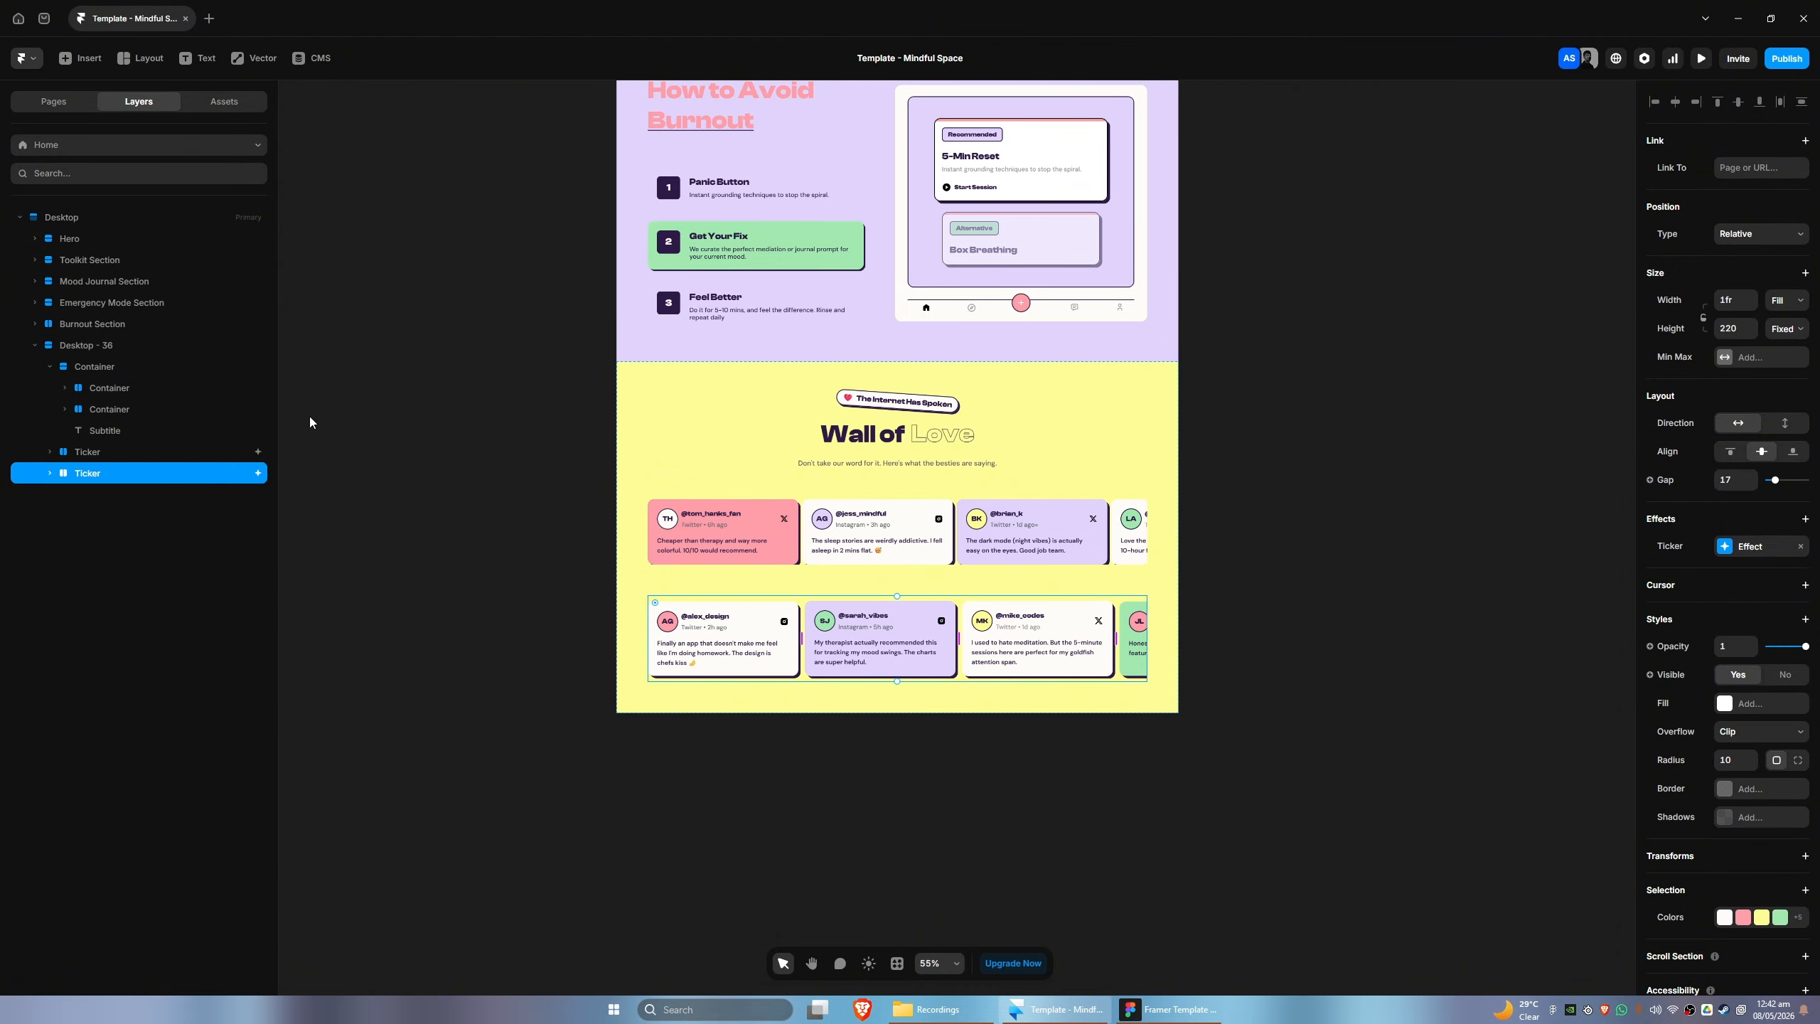
pyautogui.click(118, 454)
pyautogui.click(1737, 325)
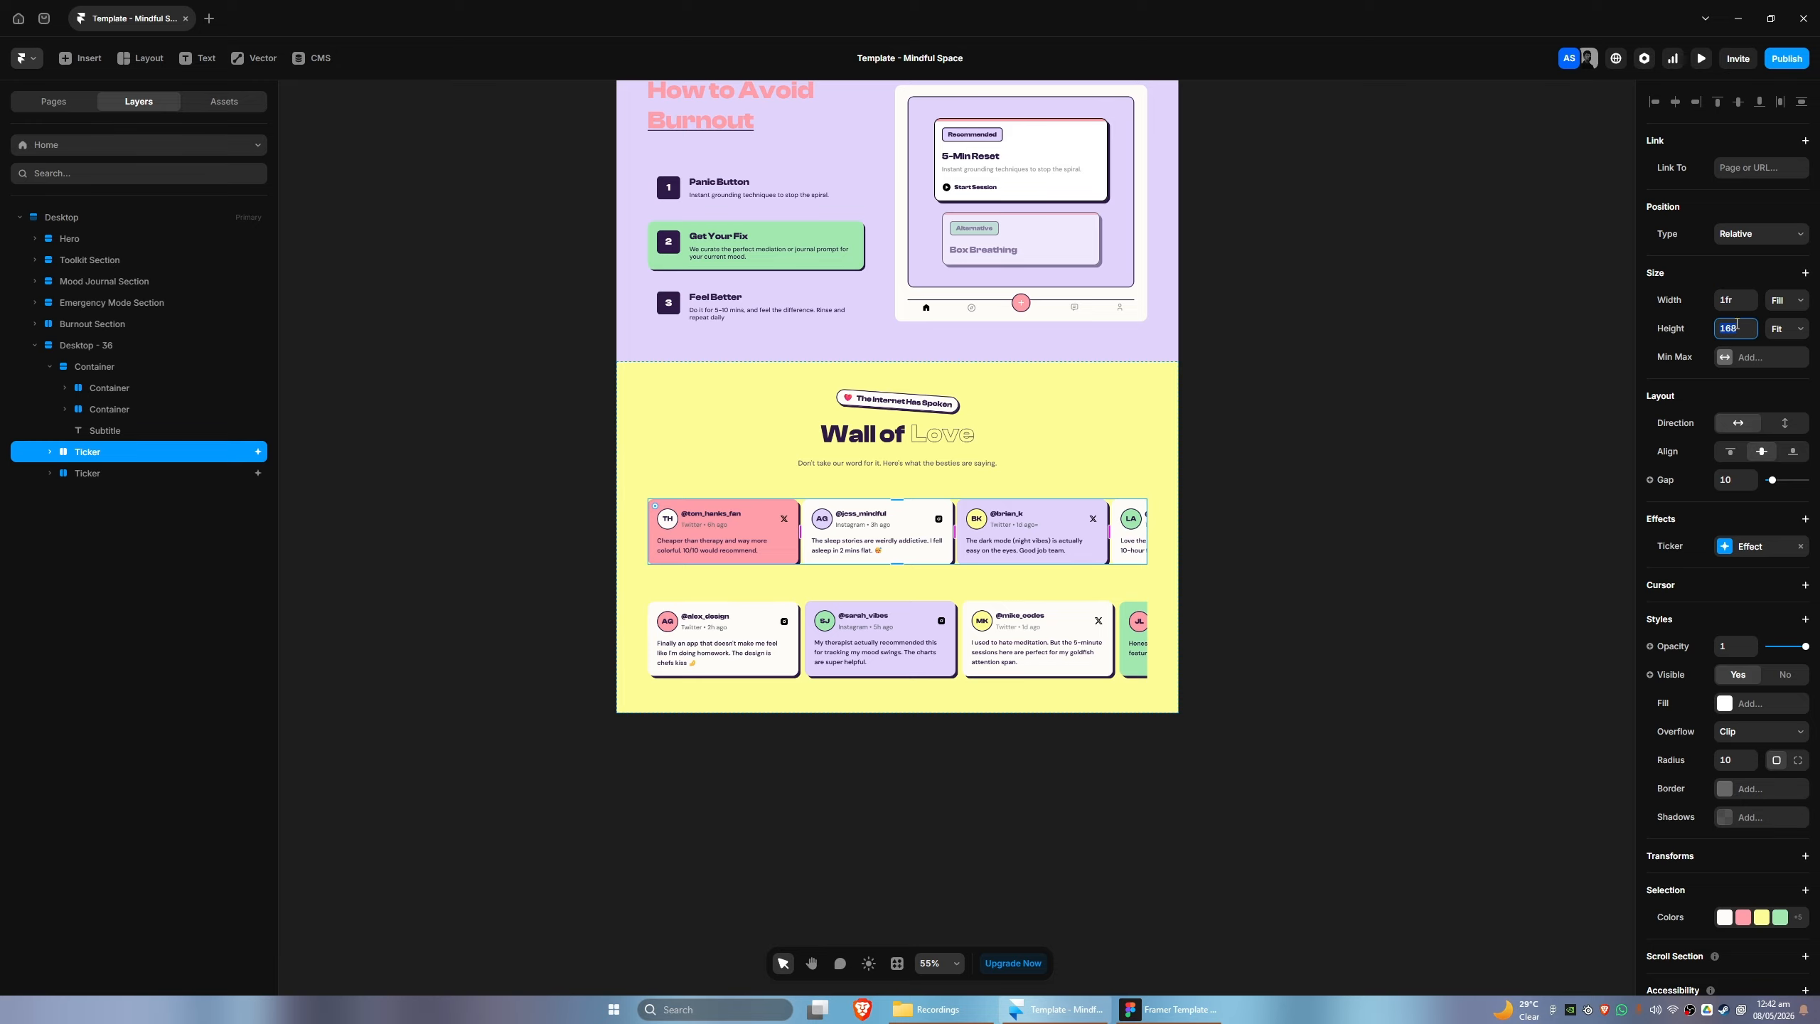
pyautogui.write('220')
pyautogui.press('Return')
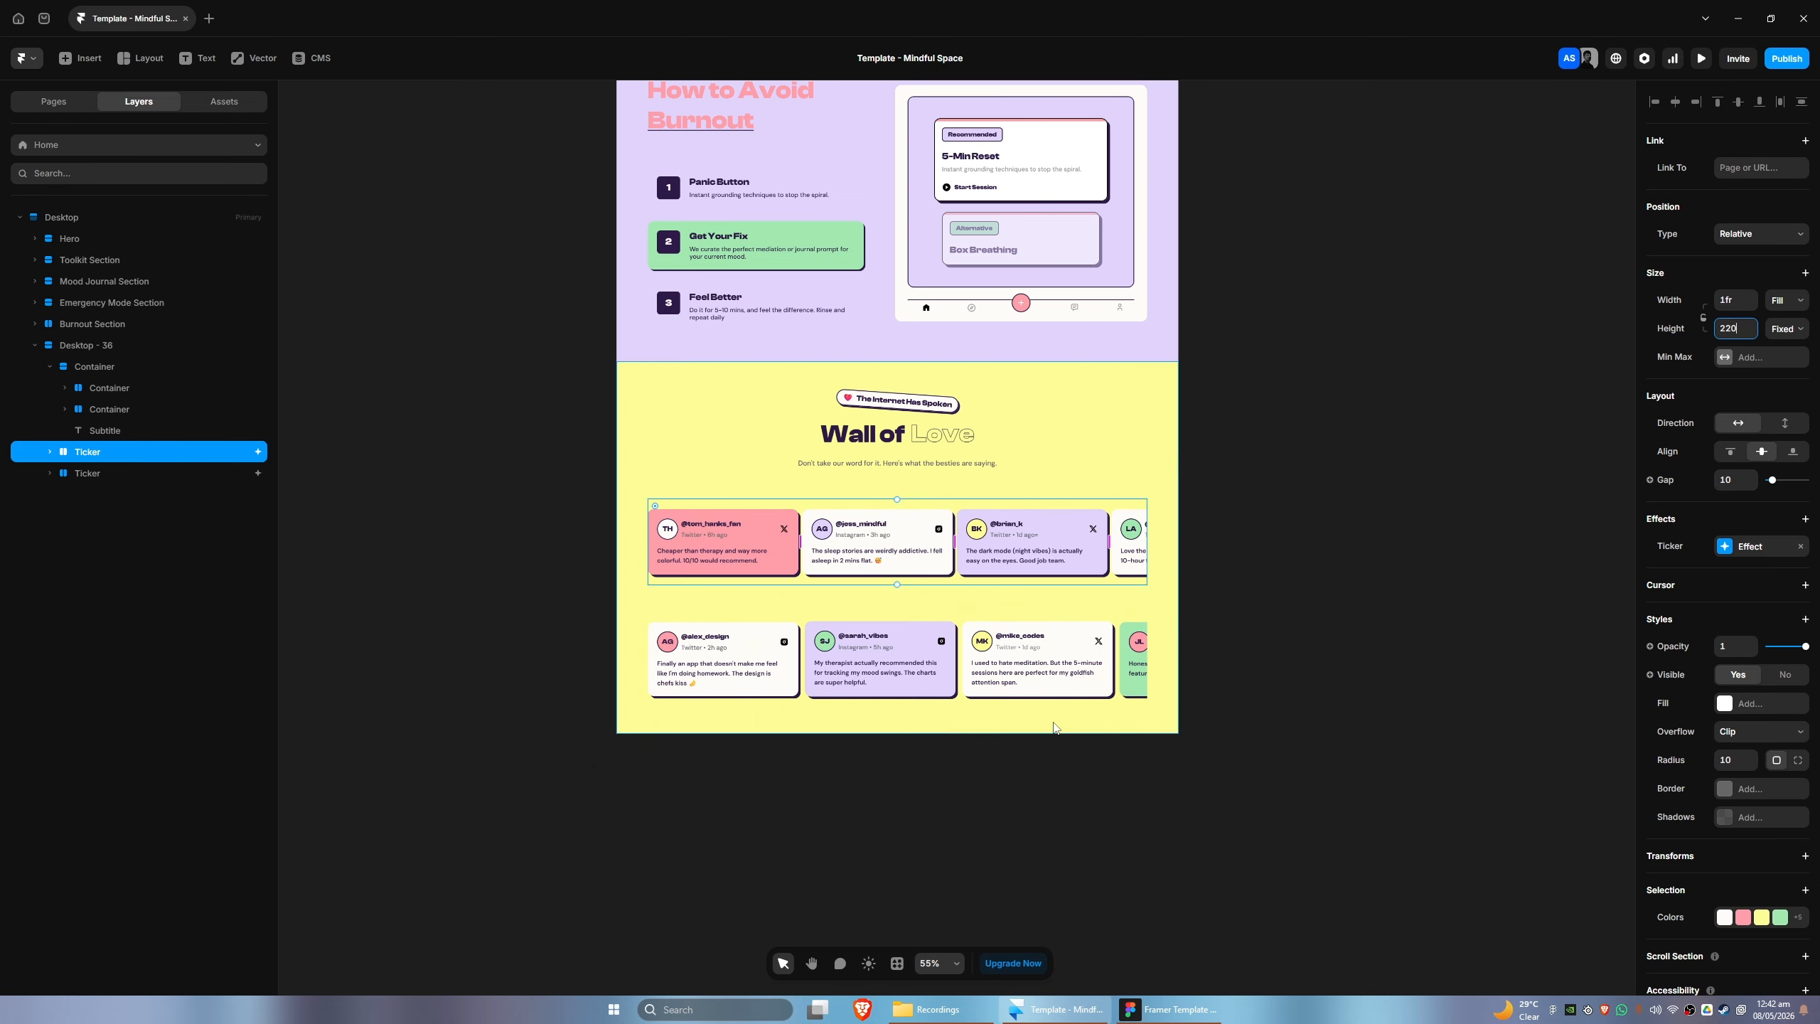
# - Compare the section's row spacing with the Figma design and wrap both Tickers together in one Stack
pyautogui.hotkey('alt', 'Tab')
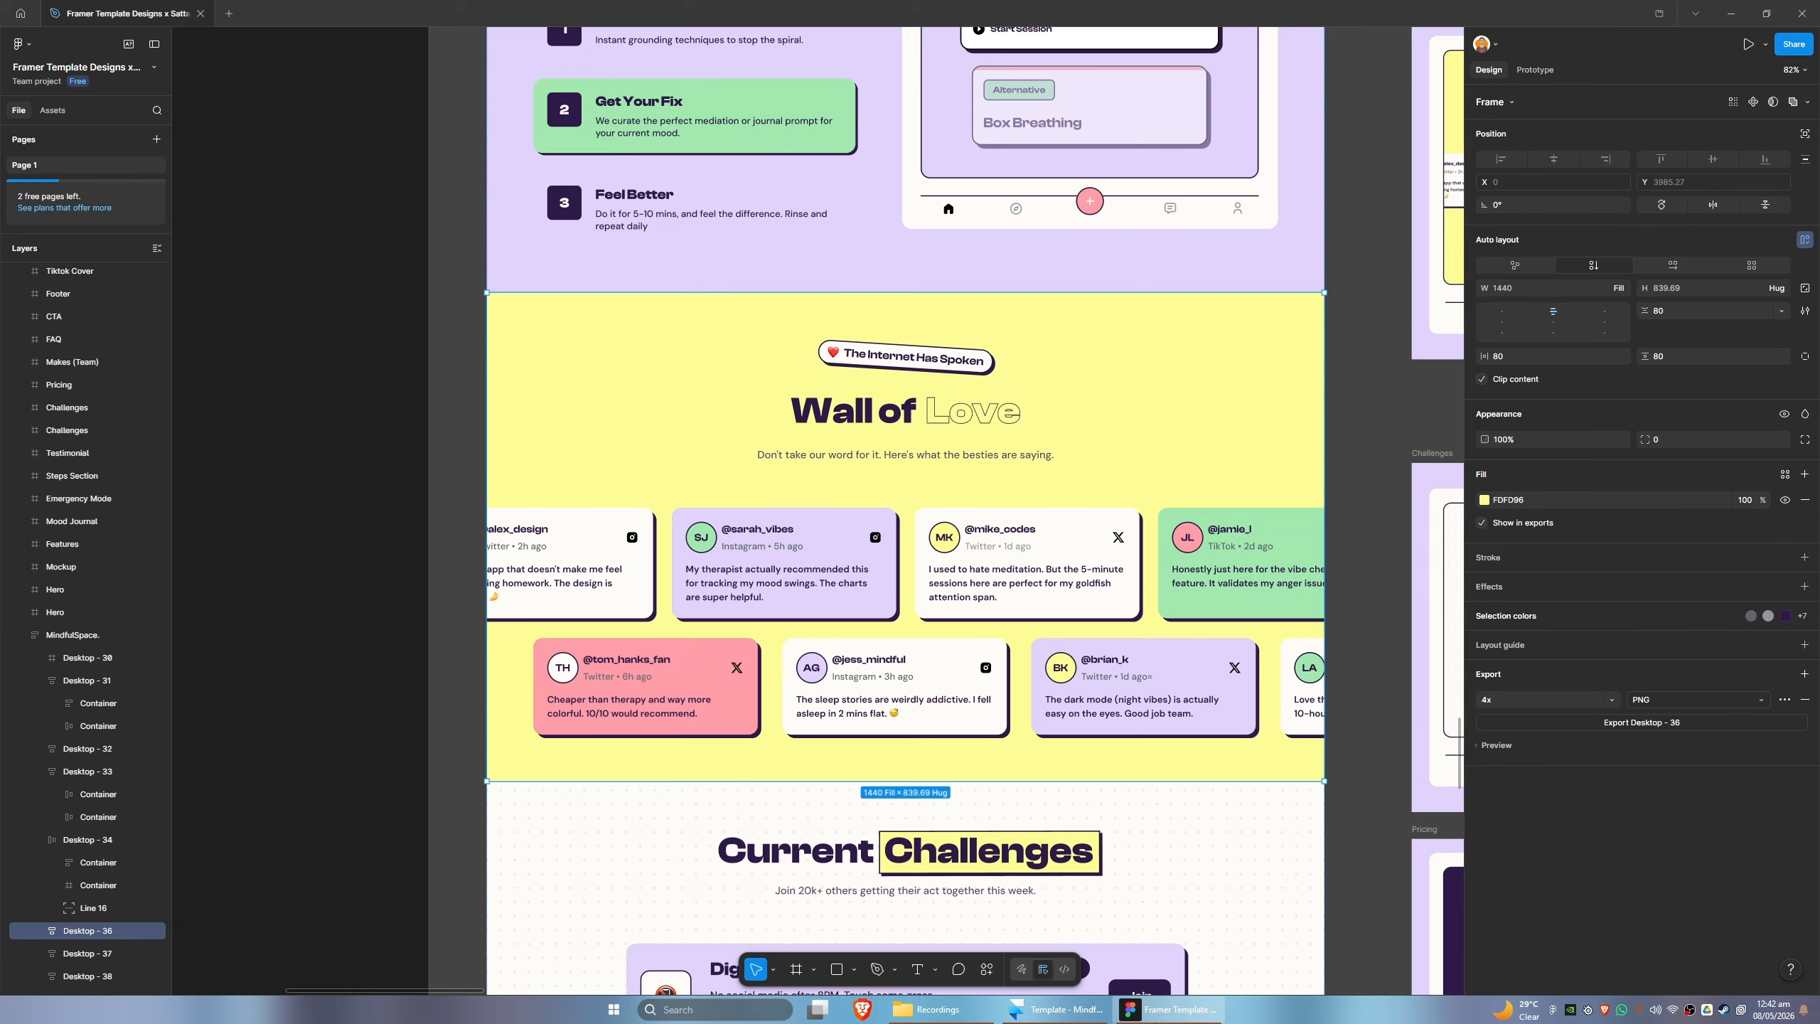
pyautogui.hotkey('alt', 'Tab')
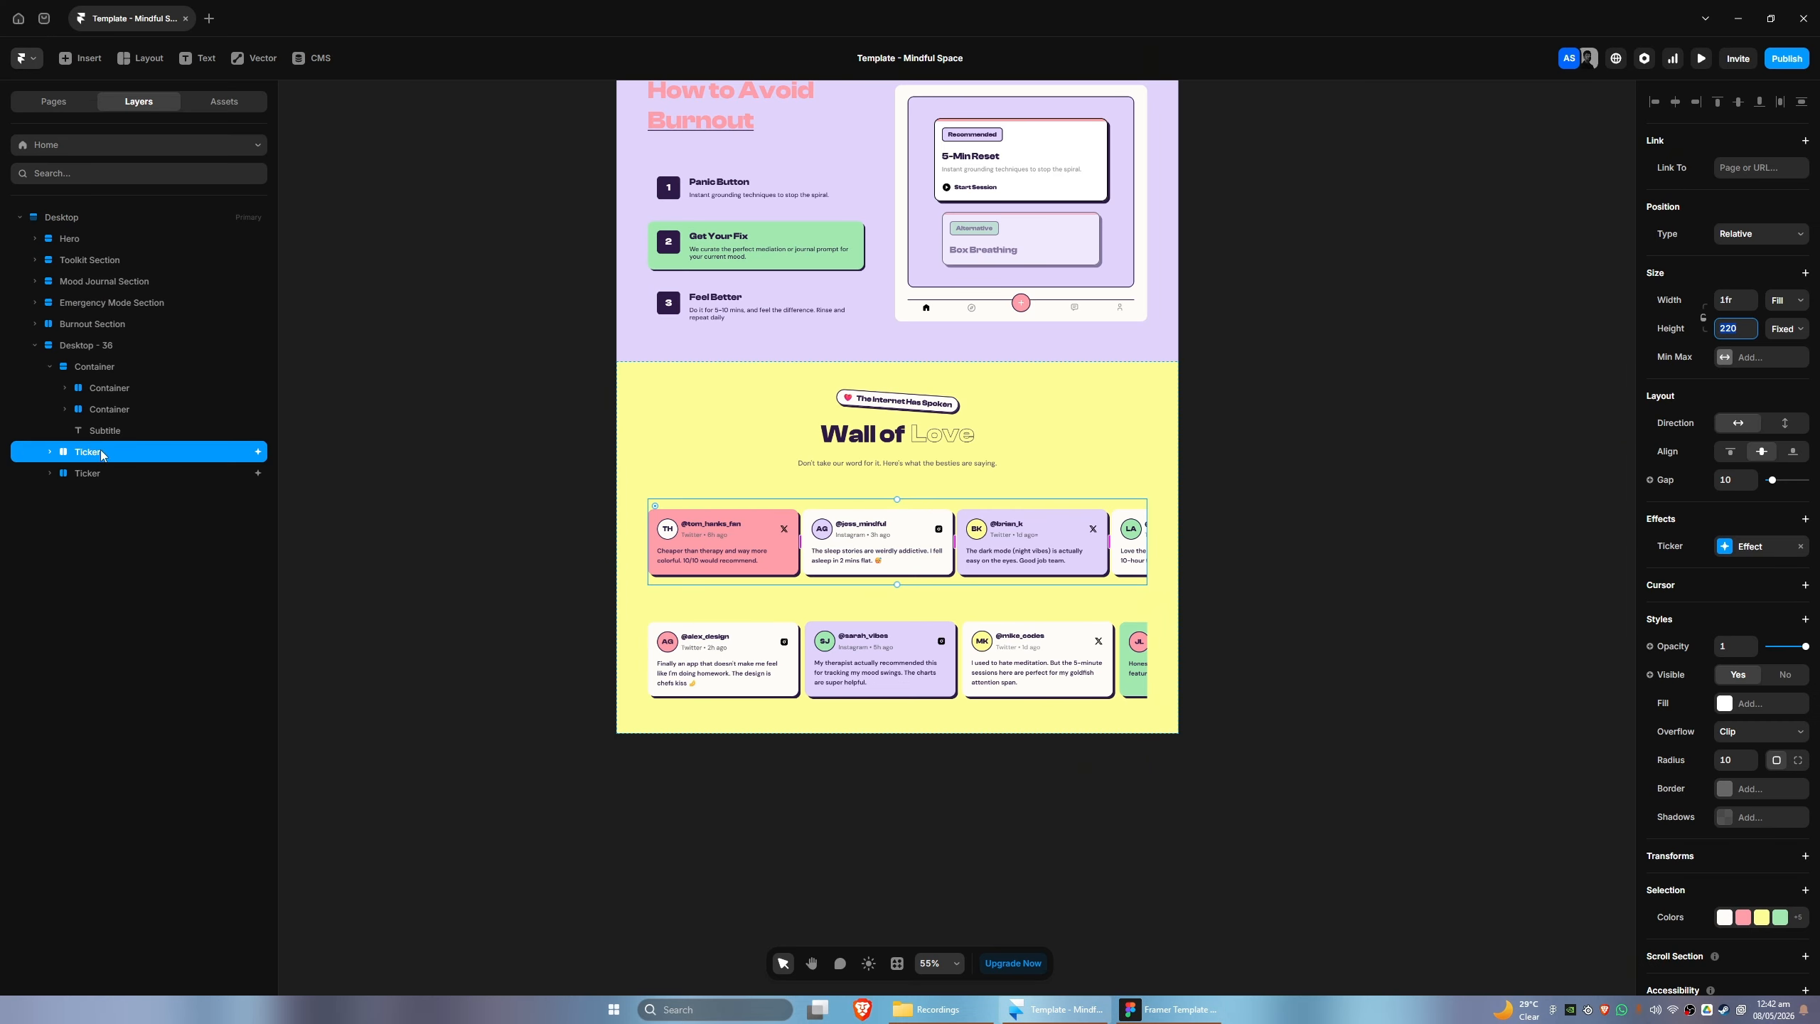
pyautogui.click(94, 366)
pyautogui.click(100, 349)
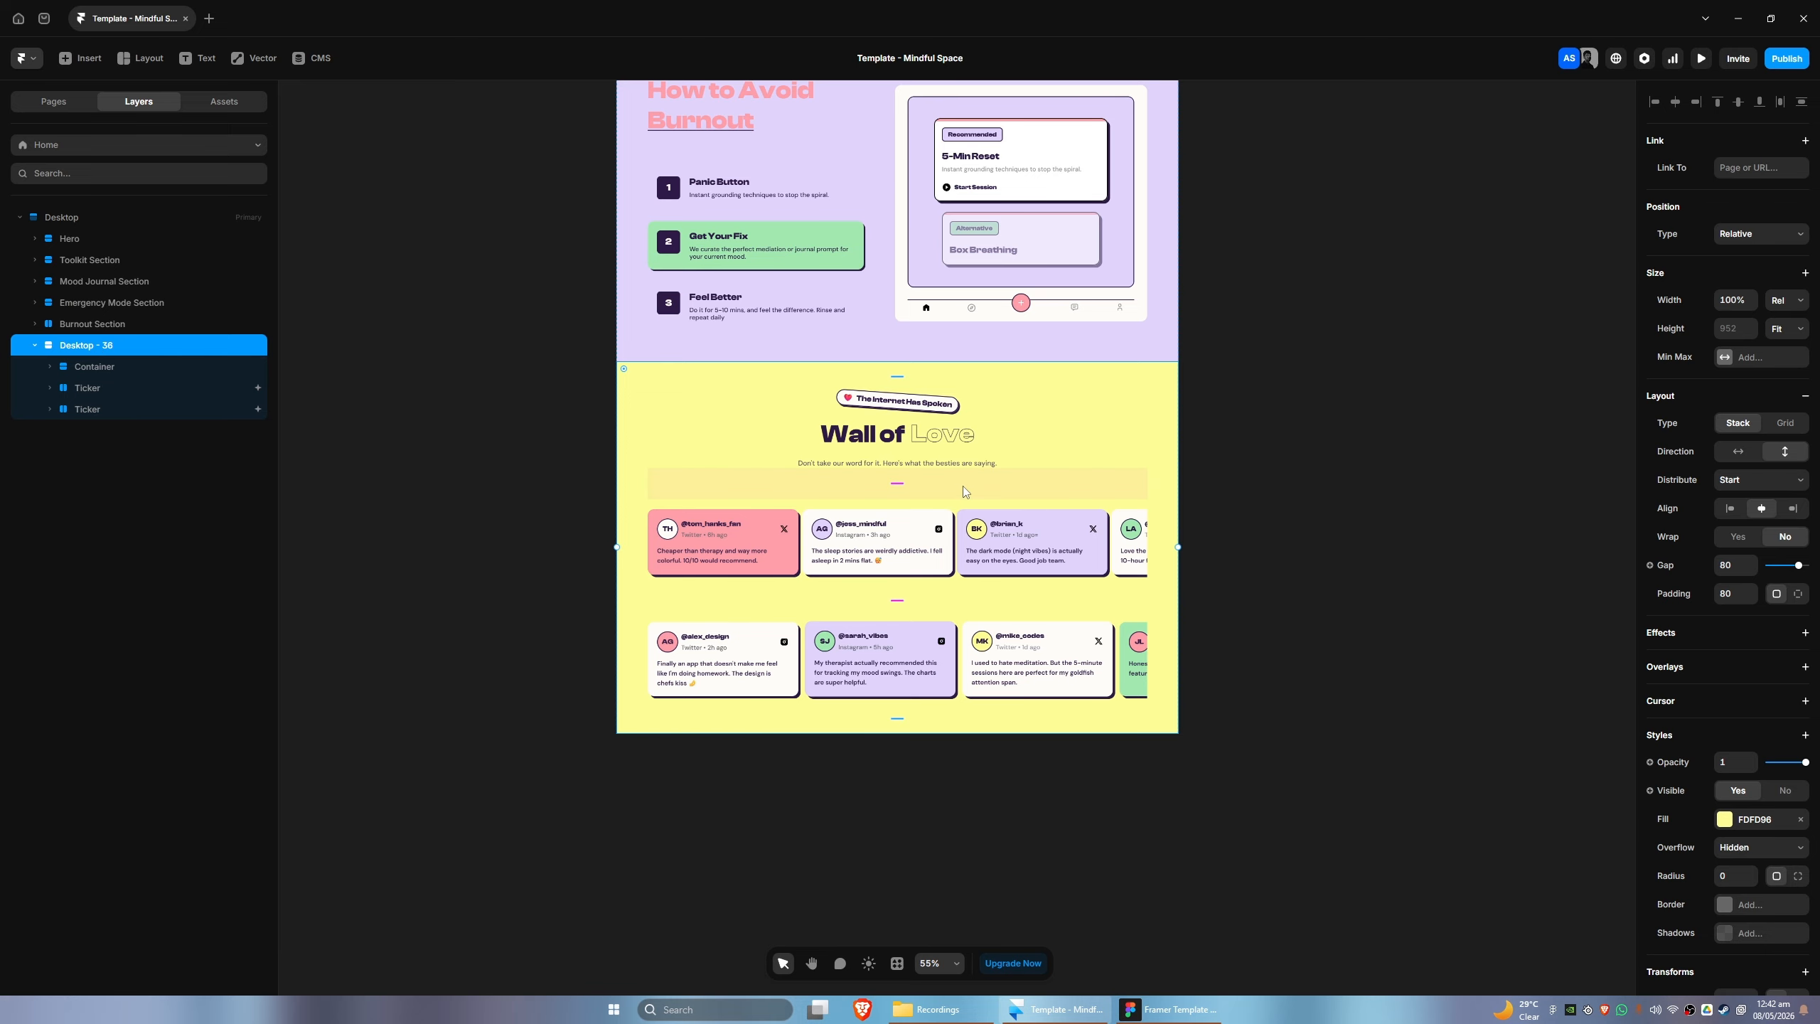
pyautogui.hotkey('alt', 'Tab')
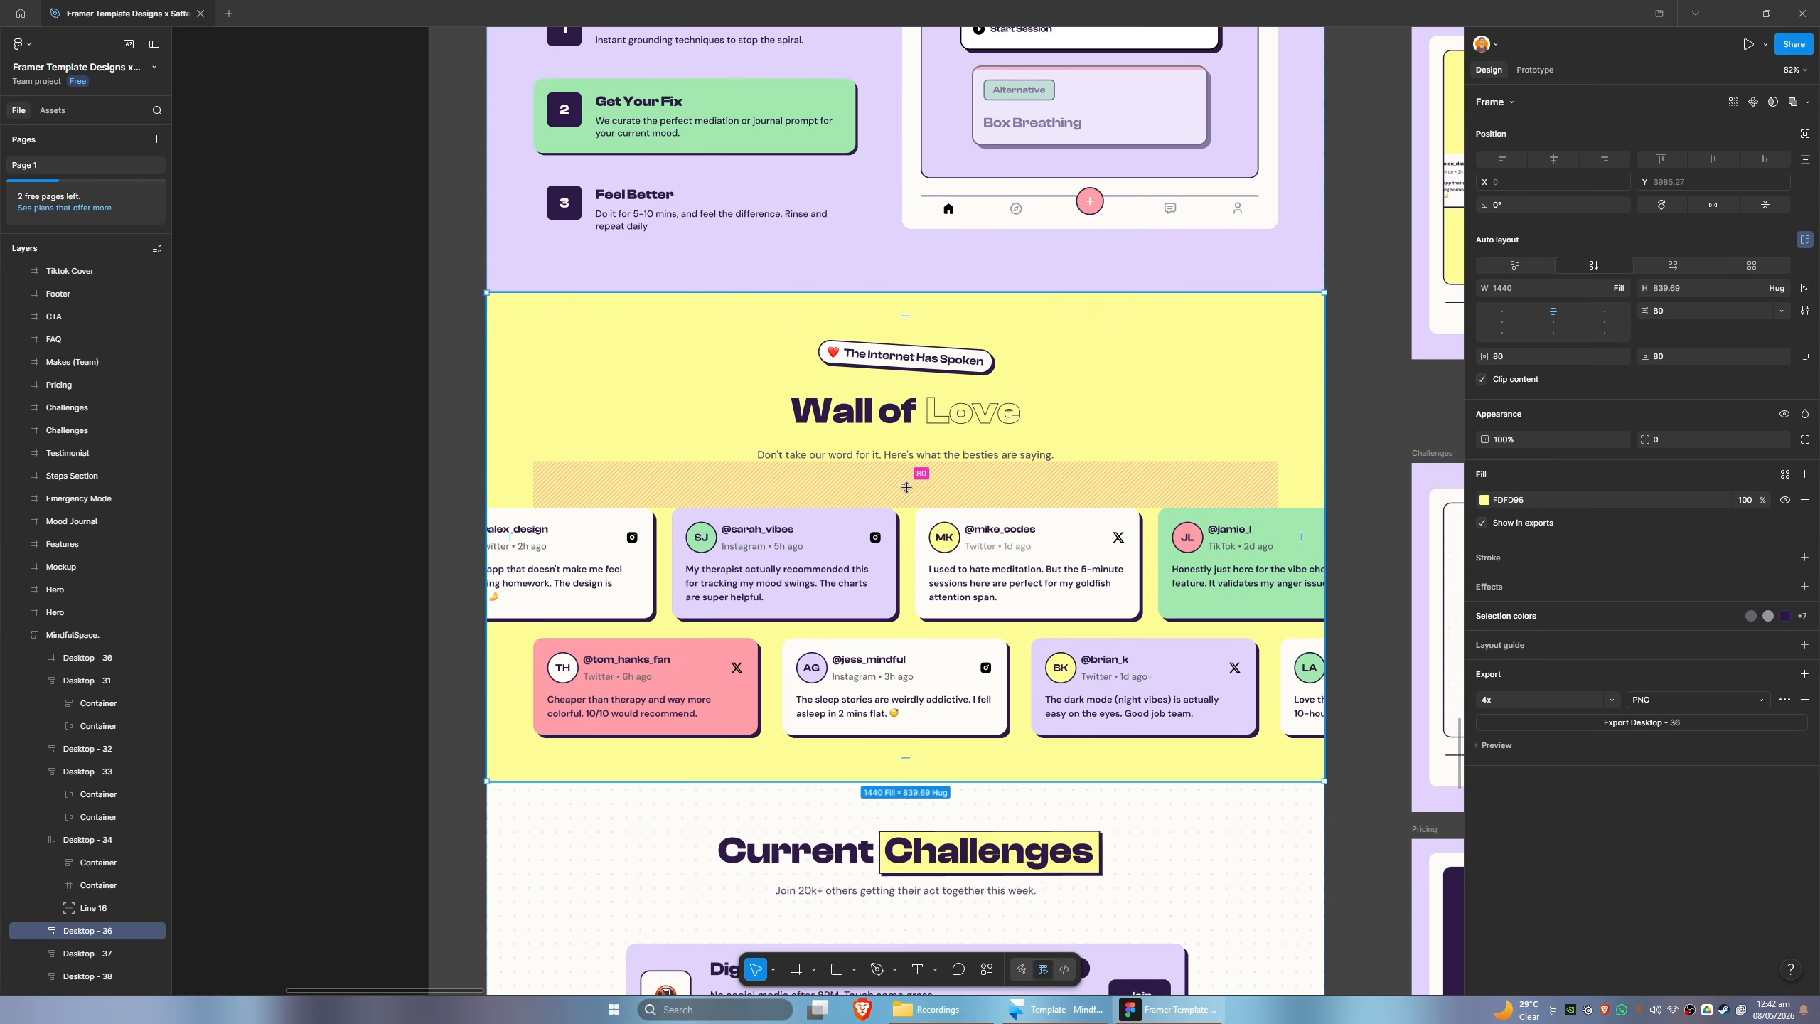
pyautogui.hotkey('alt', 'Tab')
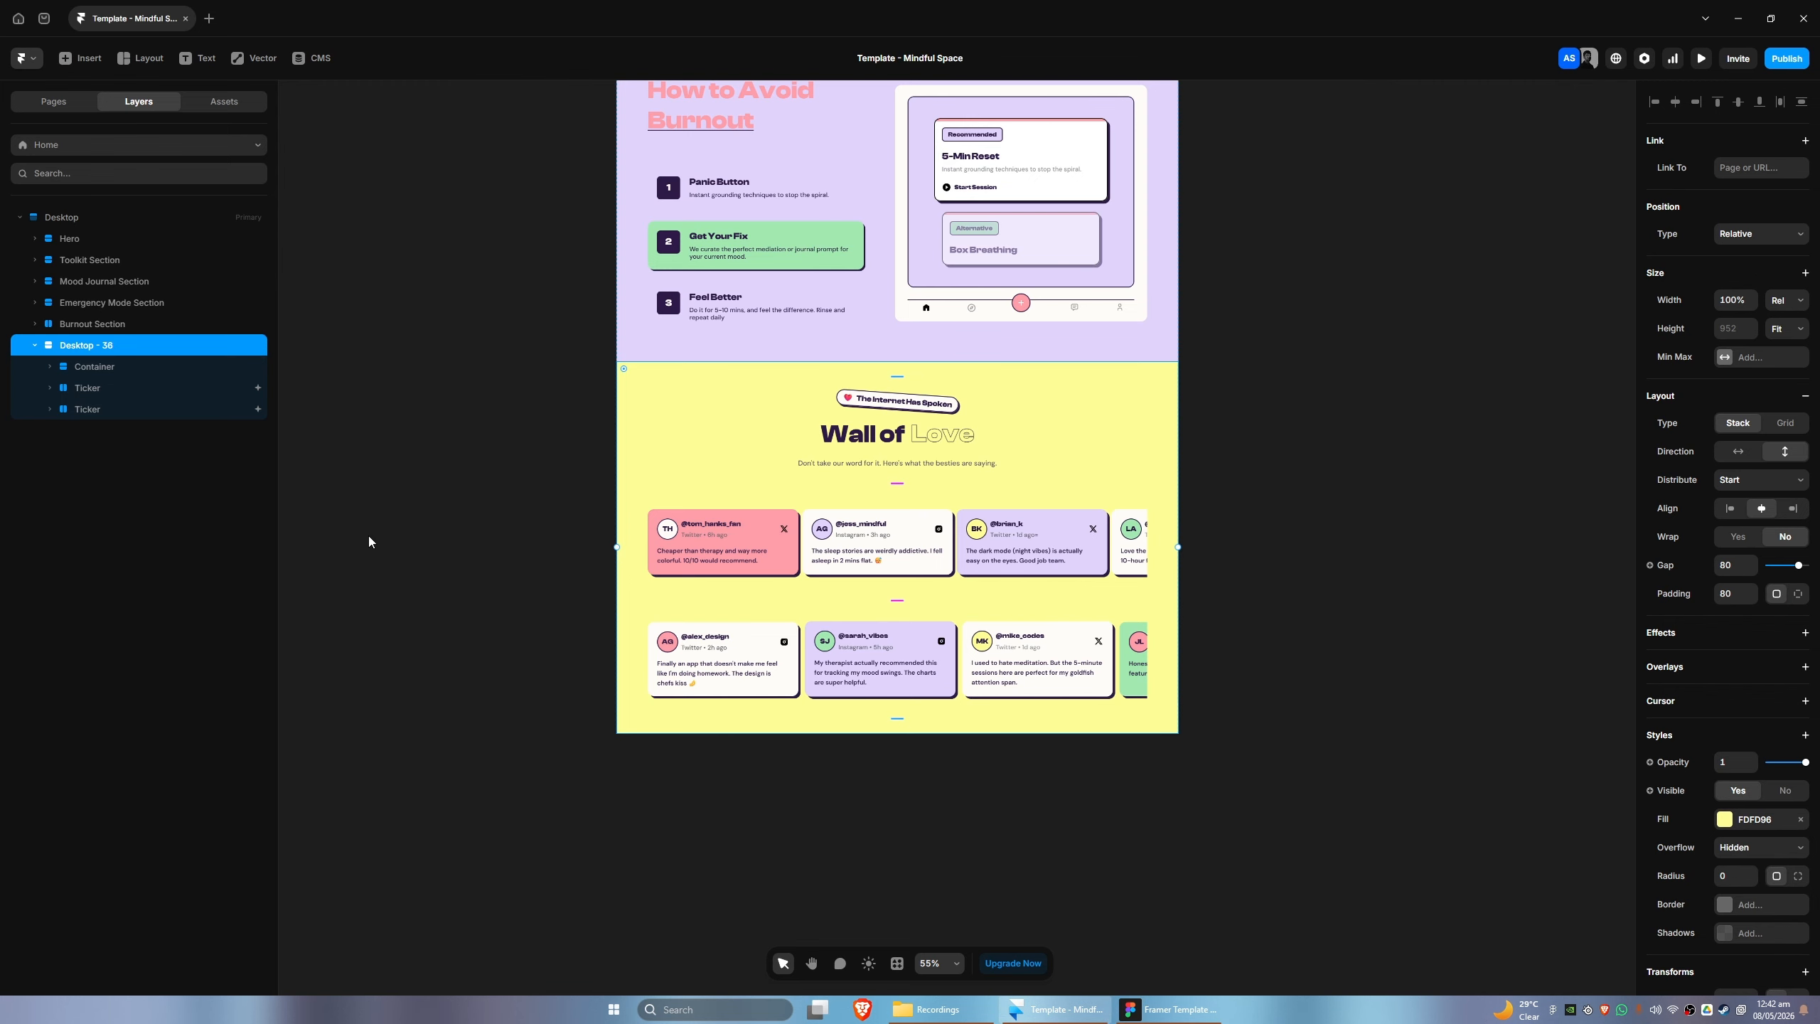
pyautogui.click(100, 388)
pyautogui.keyDown('shift'); pyautogui.click(98, 407); pyautogui.keyUp('shift')
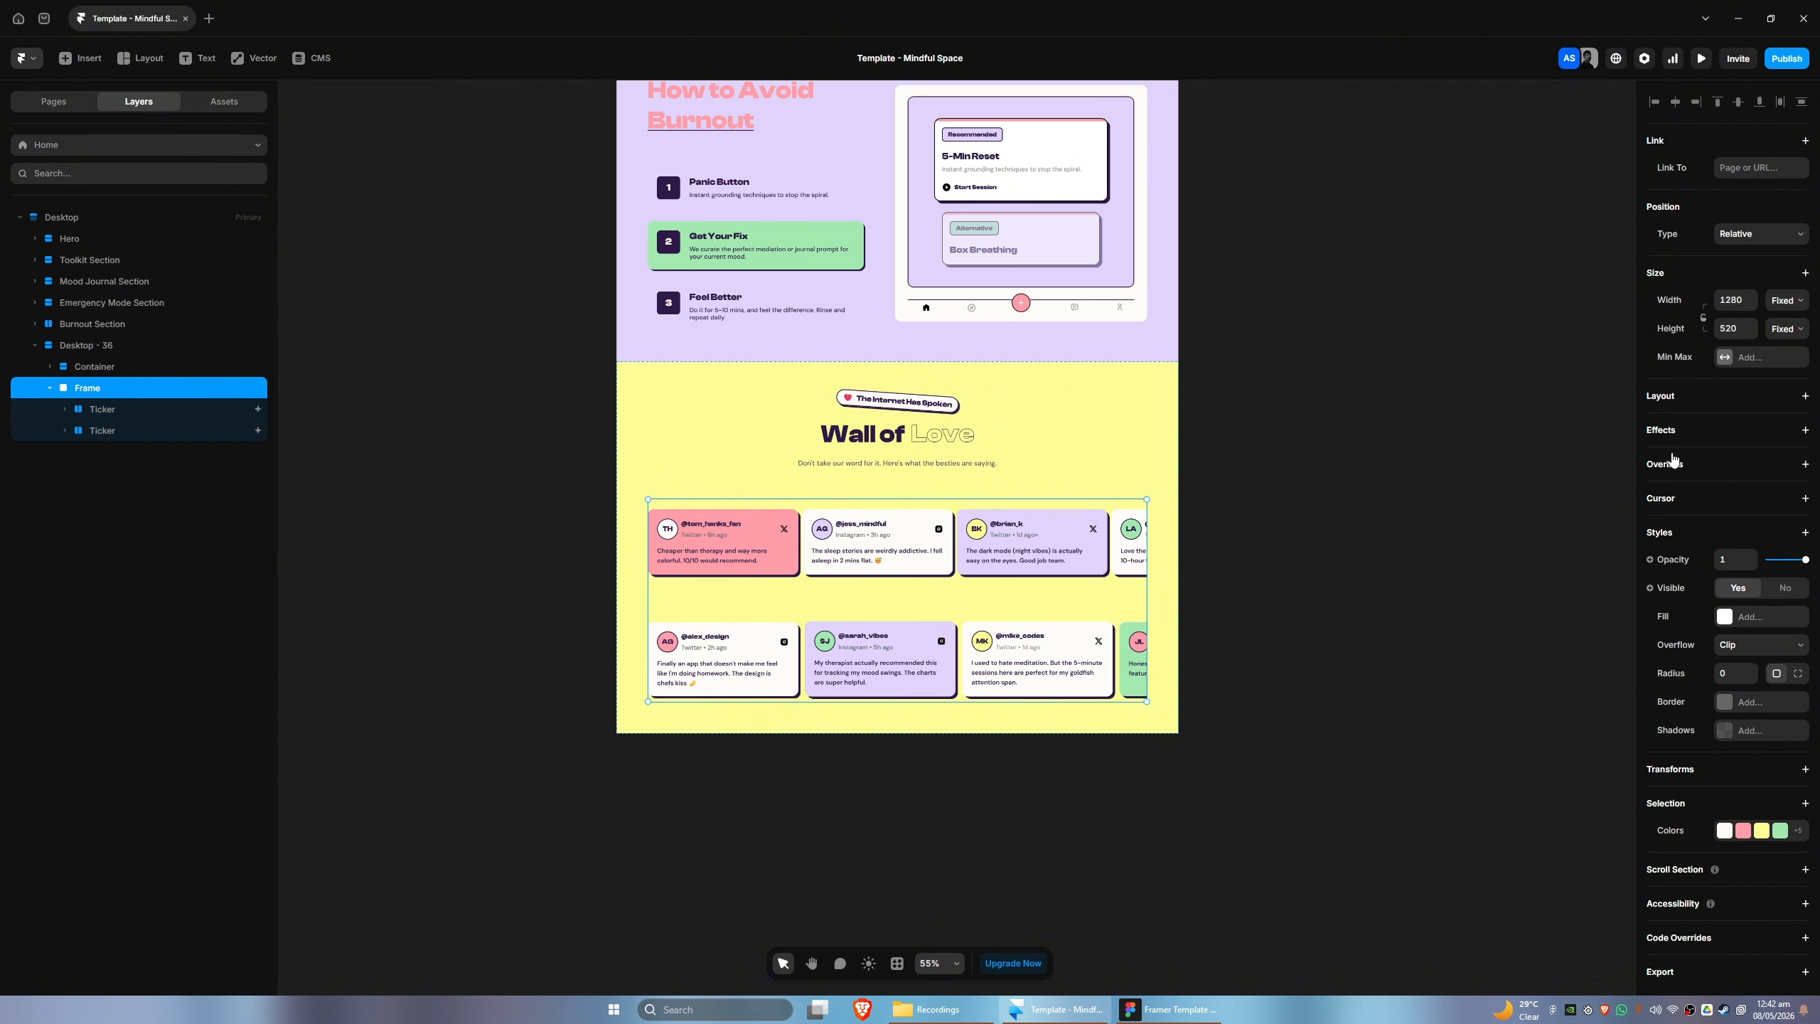
pyautogui.hotkey('ctrl', 'Return')
# - Set the gap of the Stack holding both Tickers to 0 and its height to Fit Content
pyautogui.click(1736, 562)
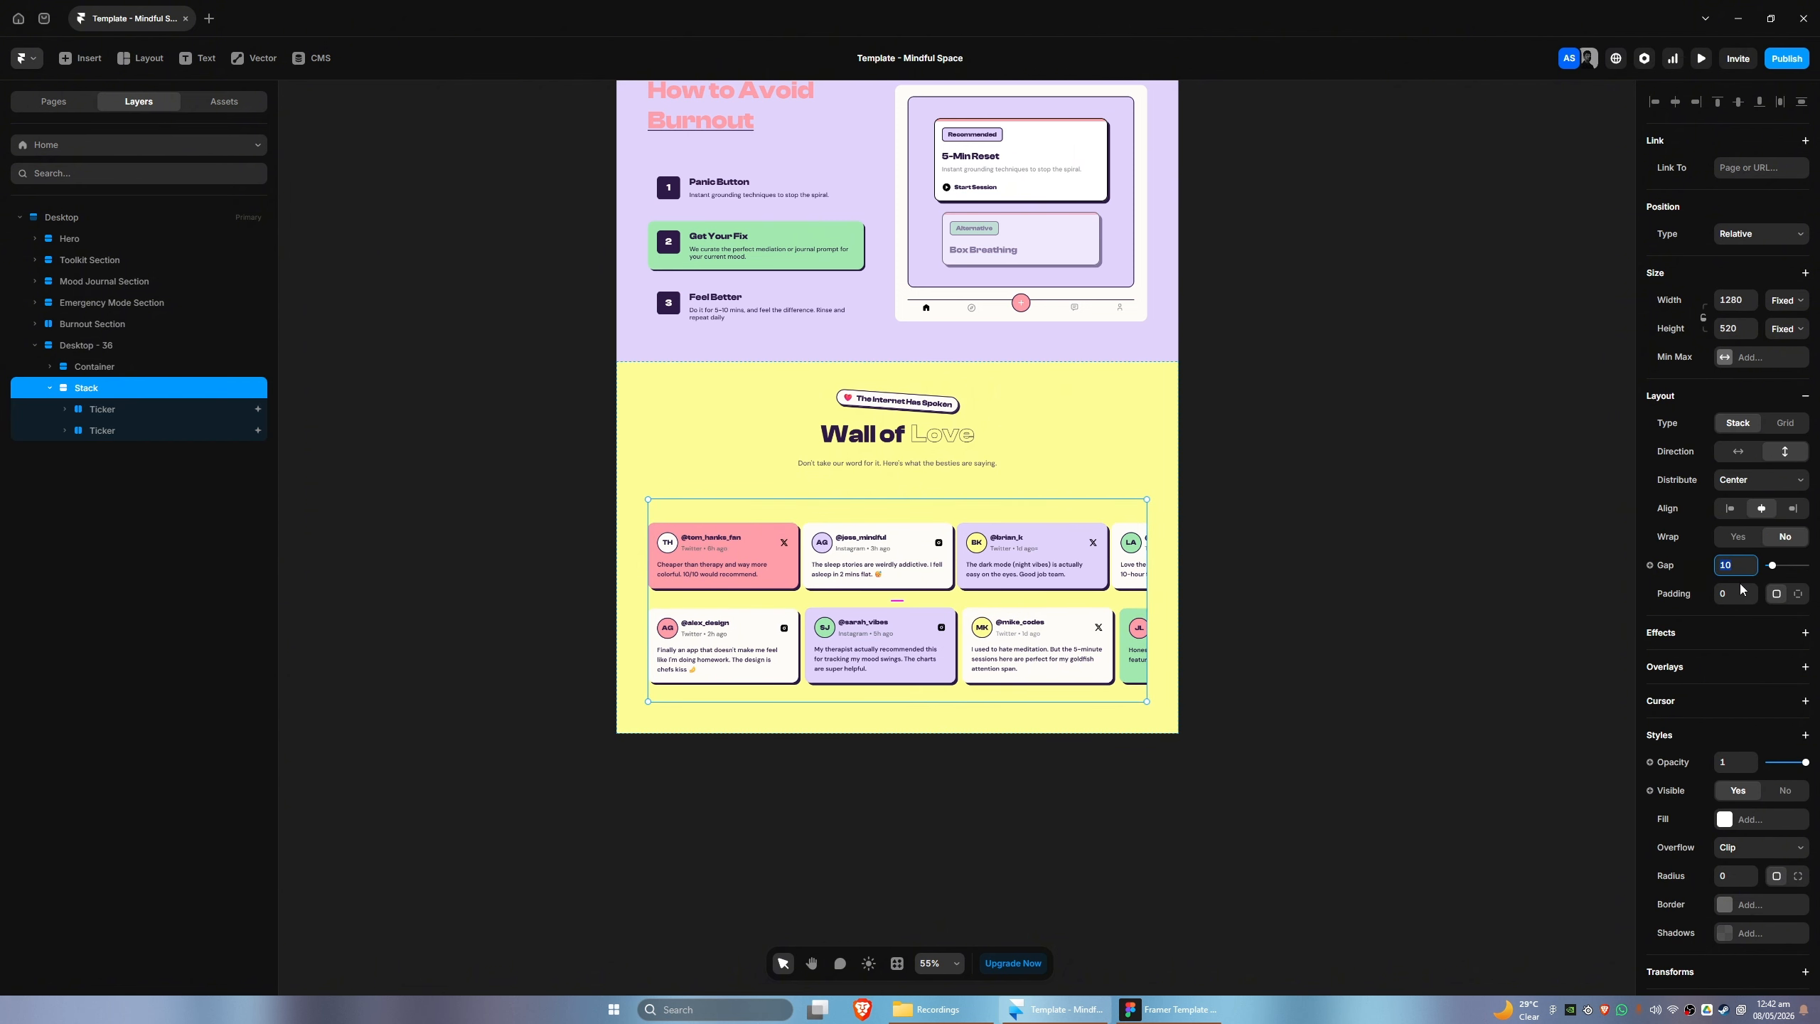
pyautogui.write('0')
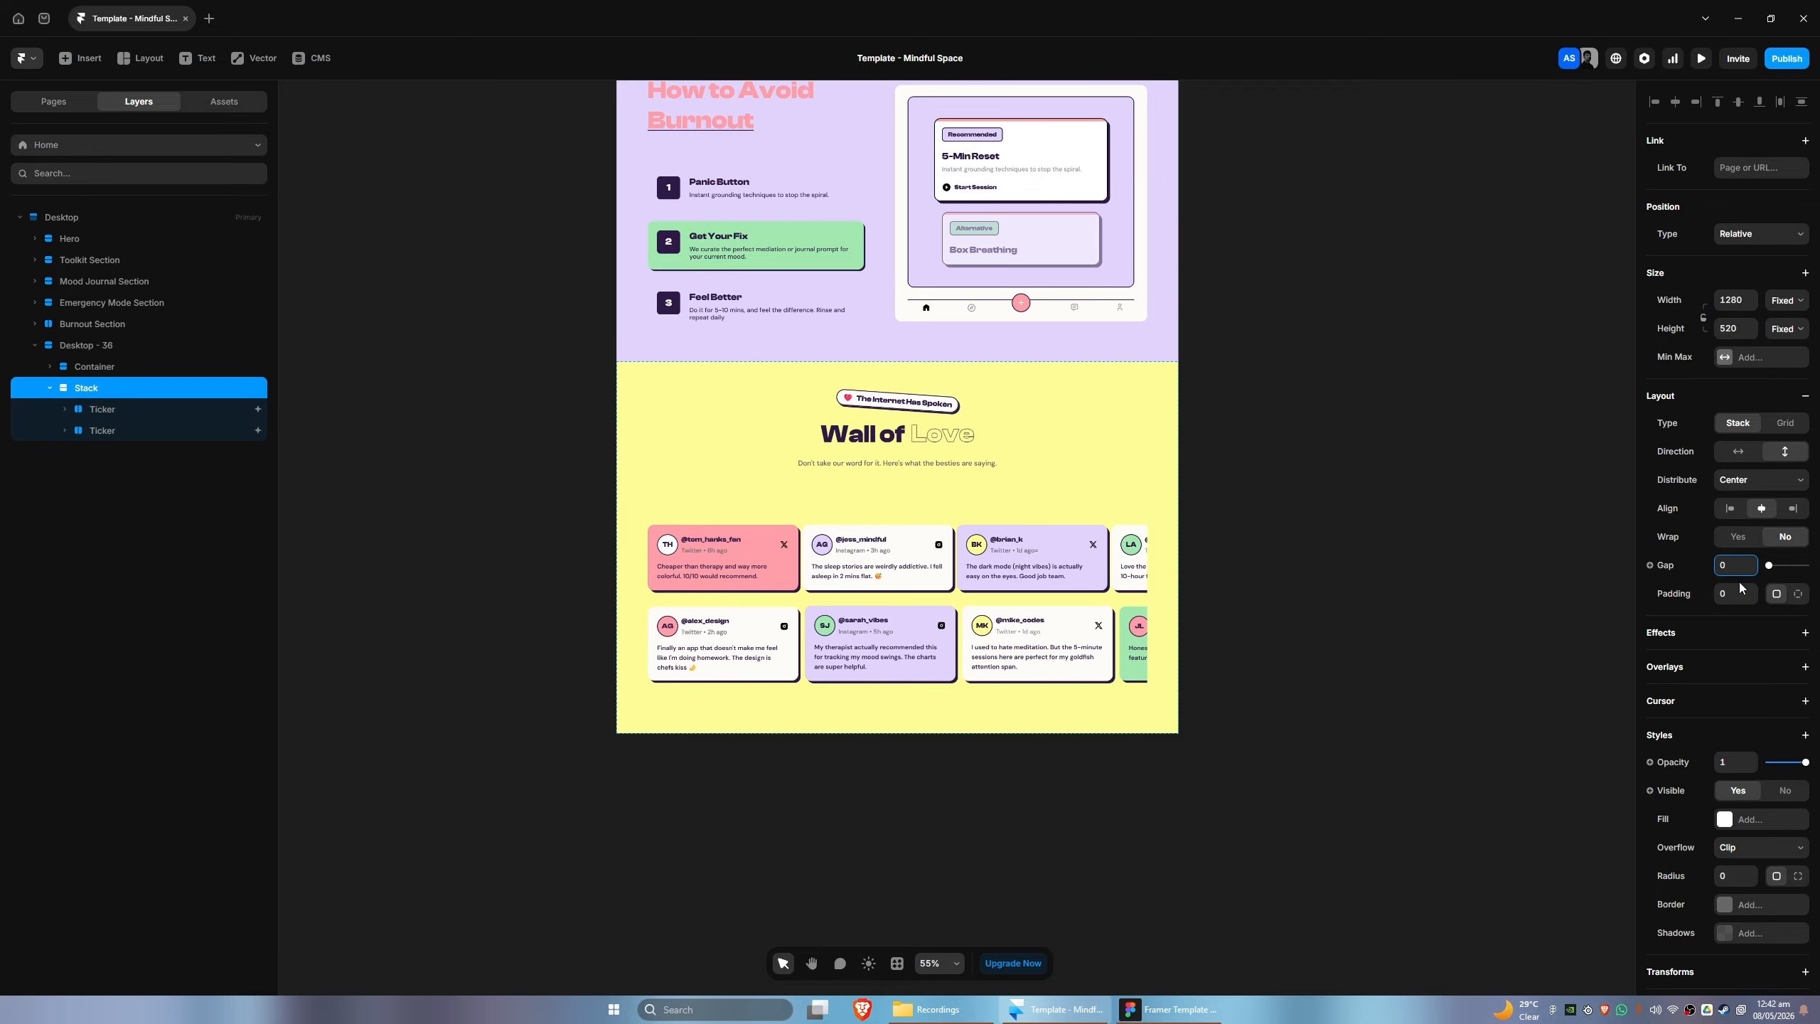
pyautogui.click(1183, 1021)
pyautogui.click(1065, 1014)
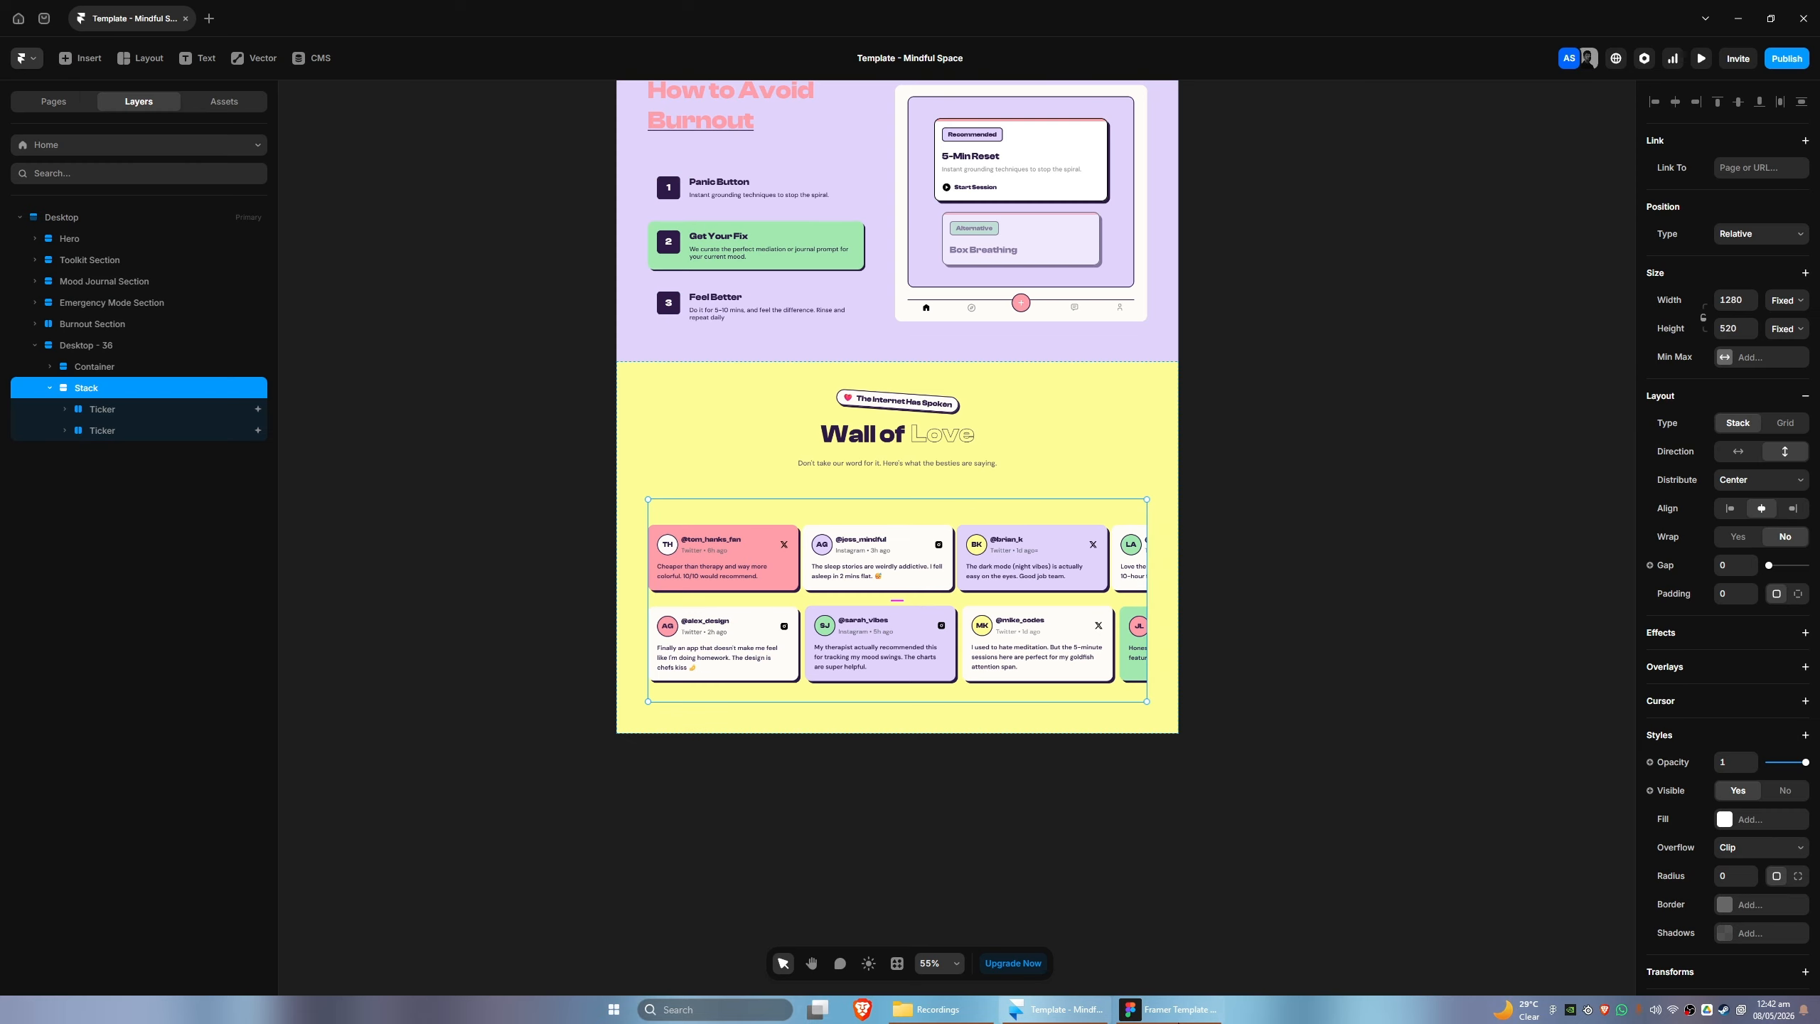
pyautogui.moveTo(1138, 566); pyautogui.dragTo(1061, 628)
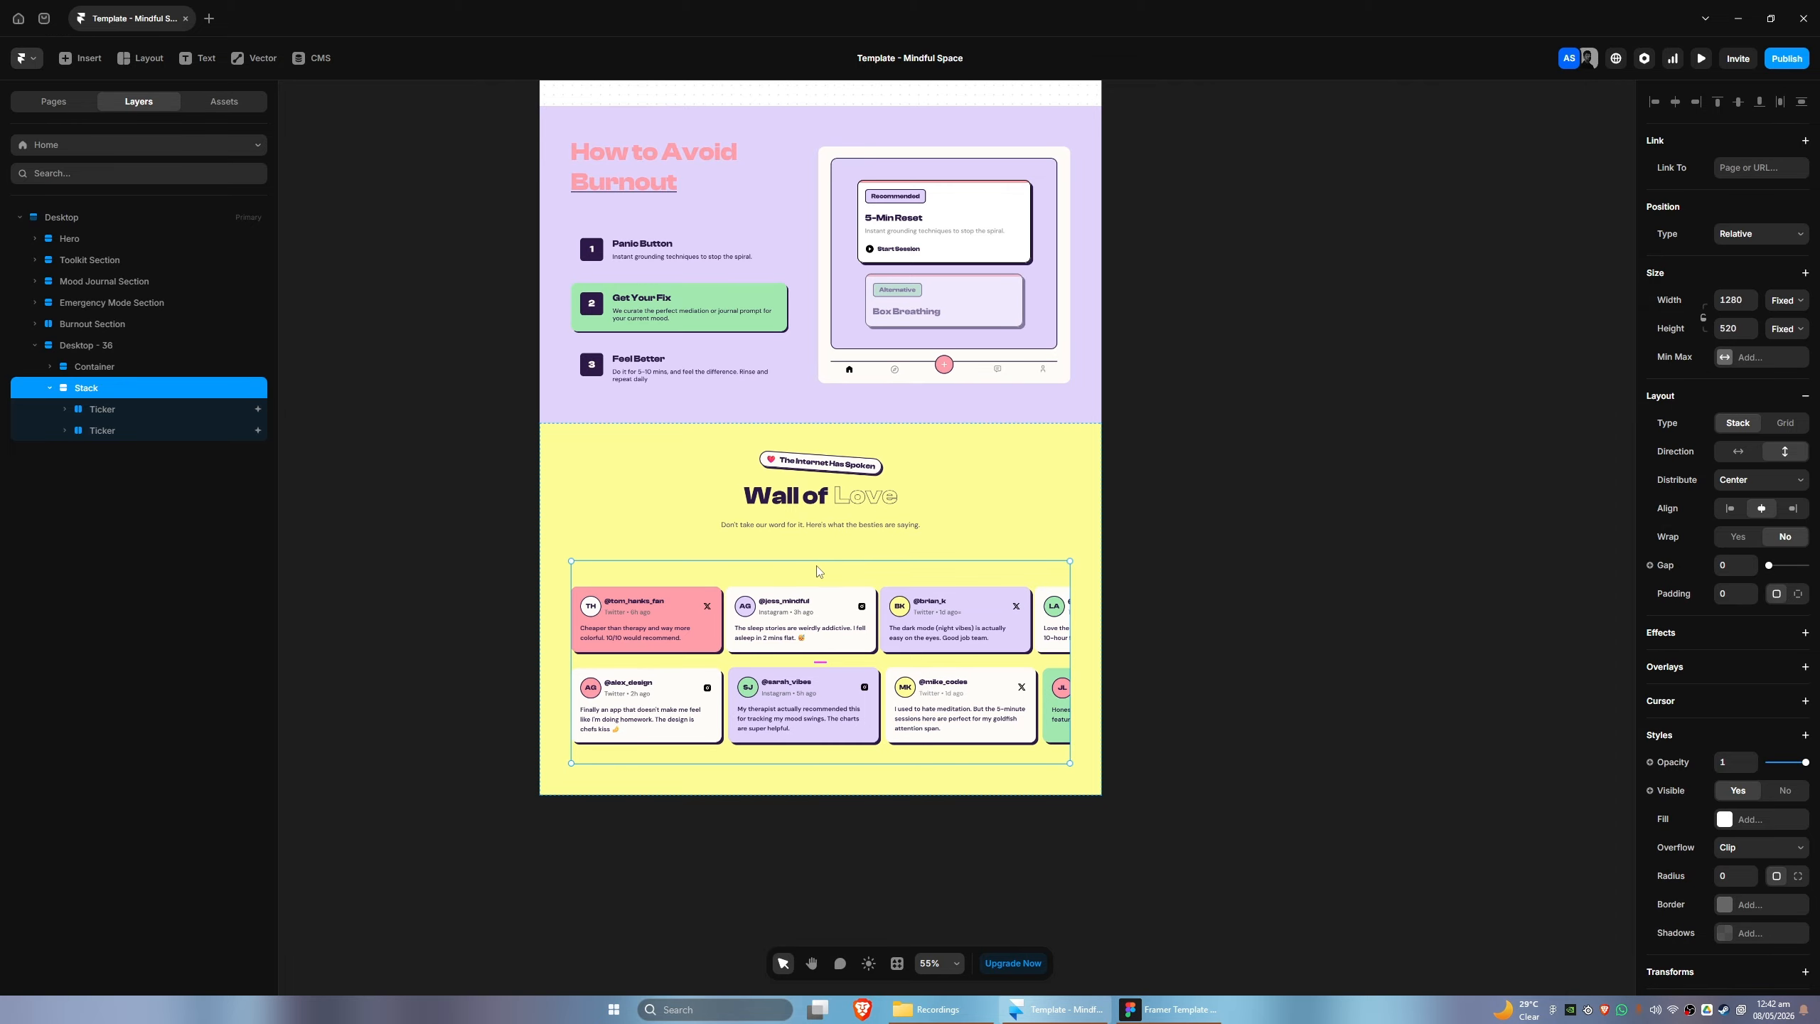
pyautogui.click(1788, 328)
pyautogui.click(1784, 400)
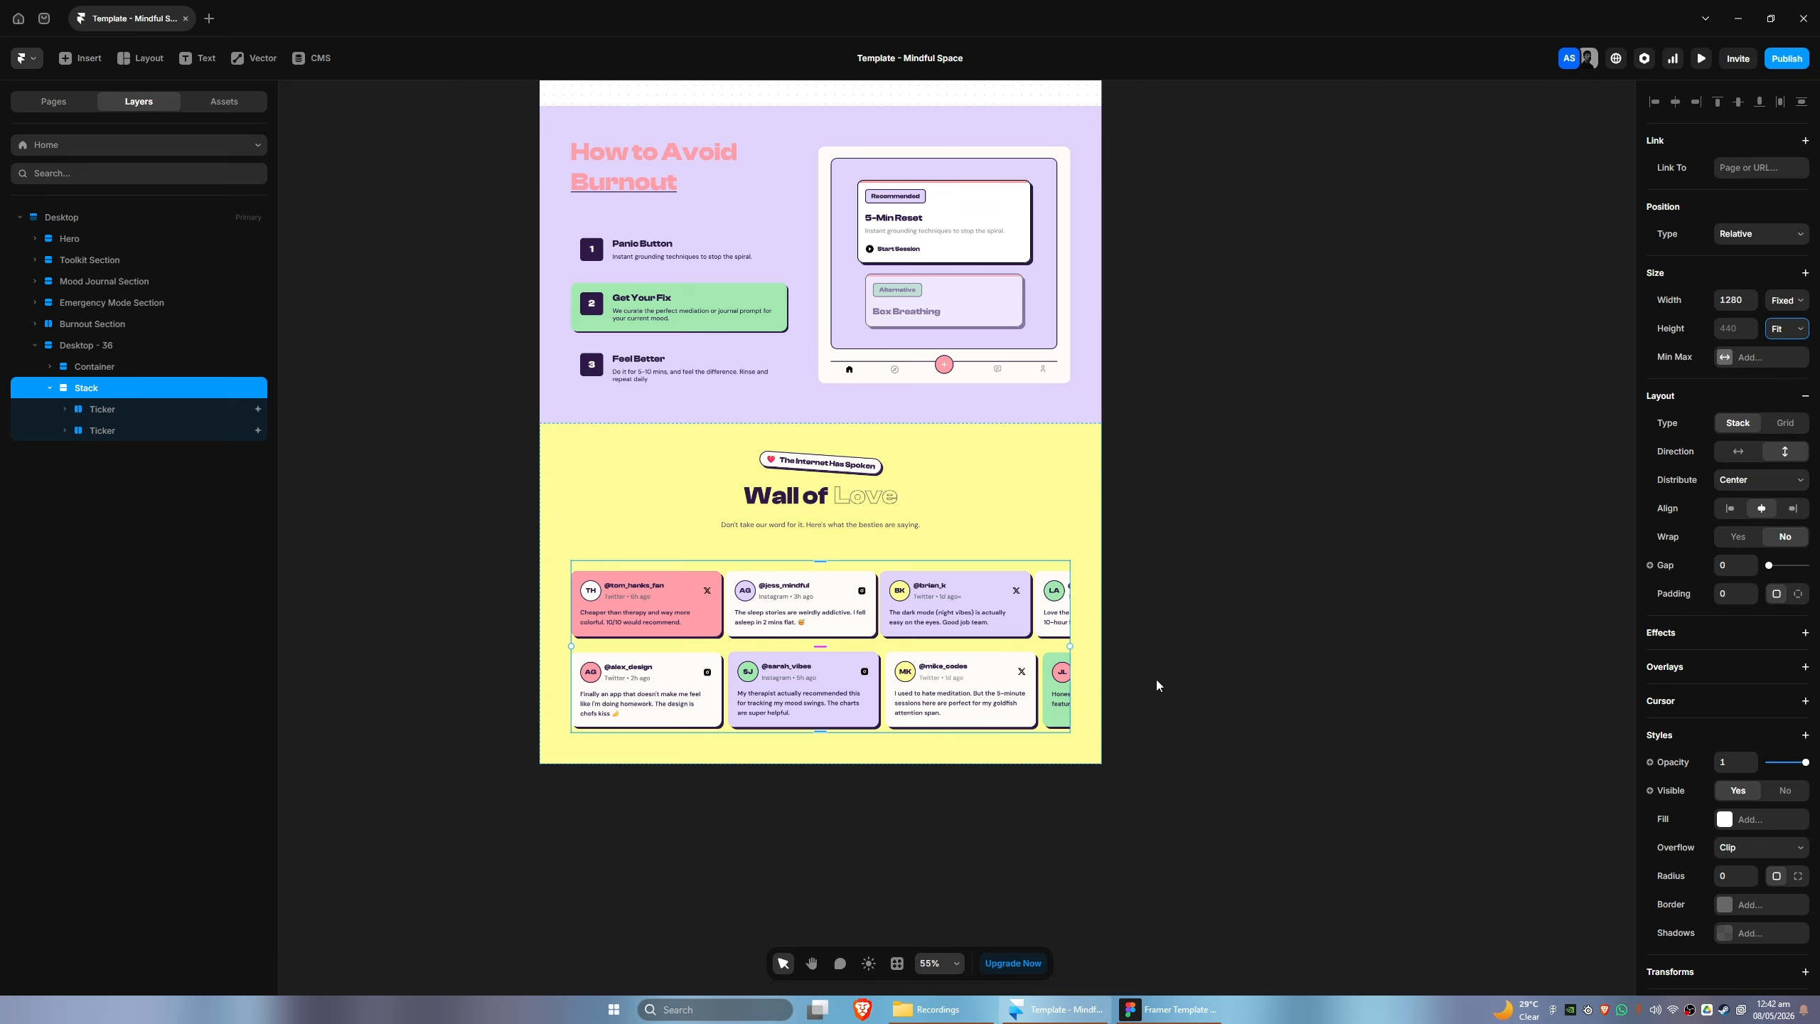
pyautogui.scroll(-1, 1182, 679)
pyautogui.moveTo(976, 766); pyautogui.dragTo(998, 760)
pyautogui.scroll(1, 927, 748)
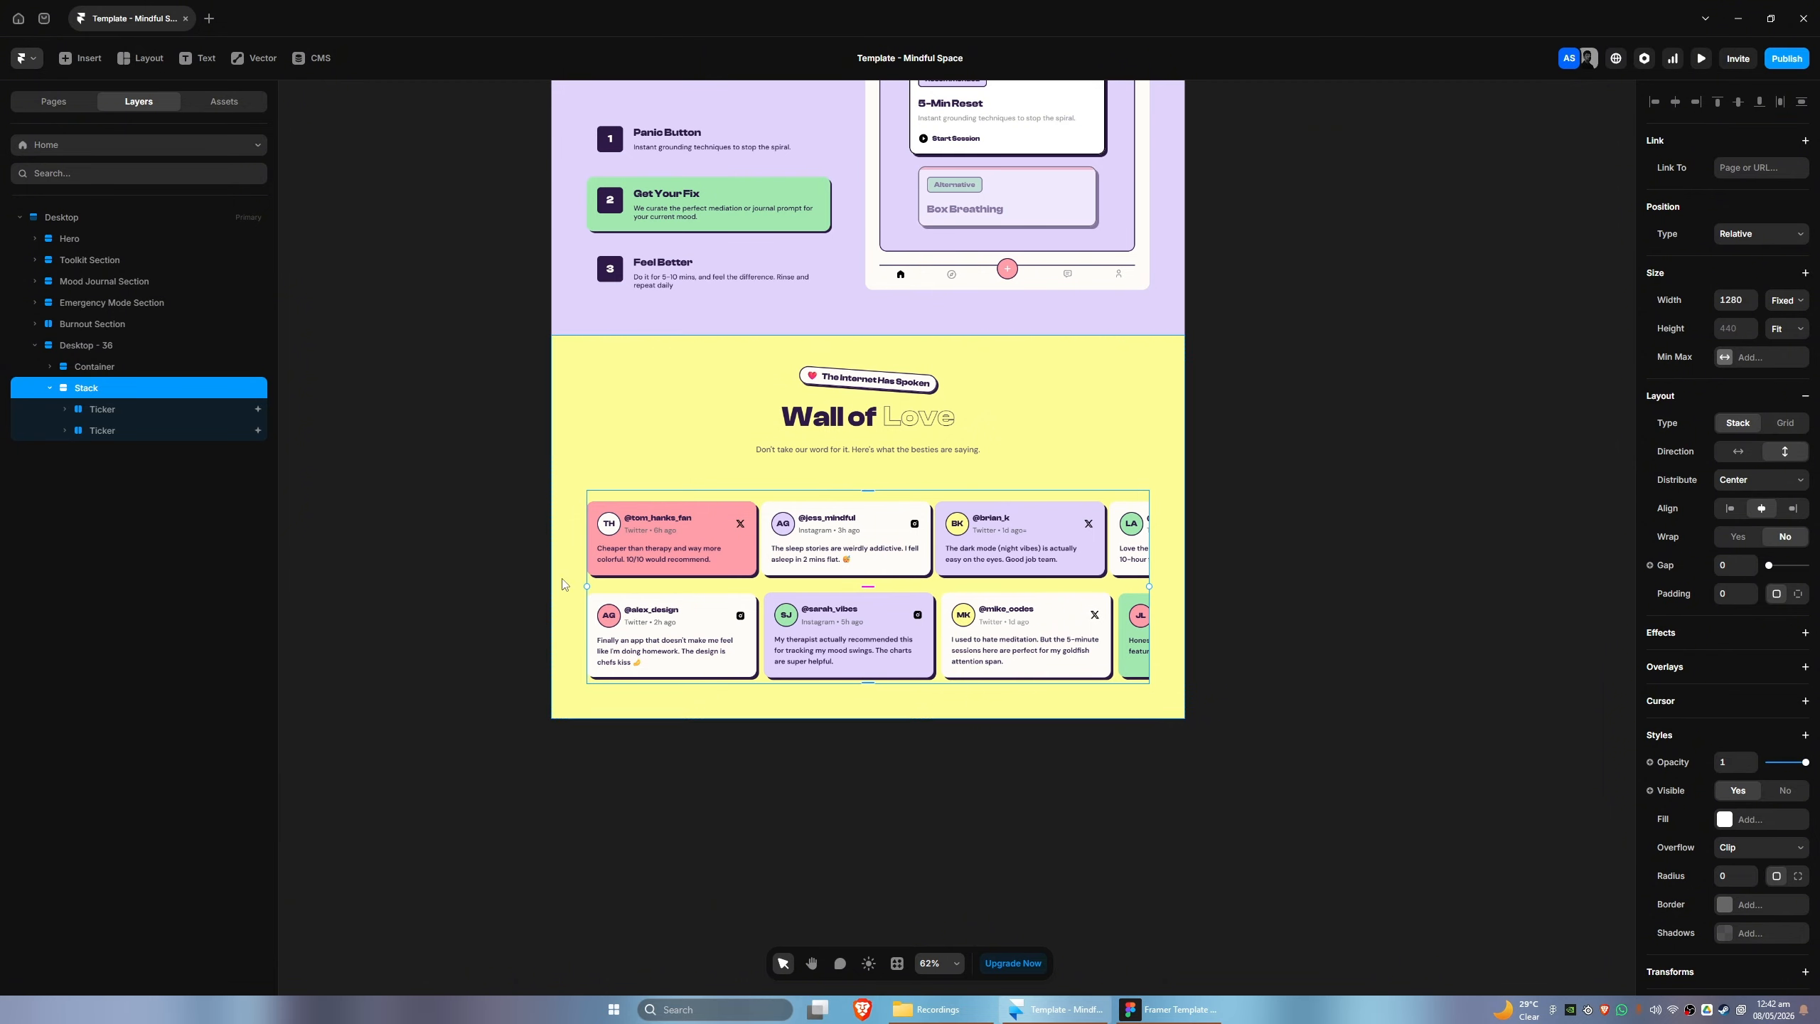
# - Set the right and left padding of the Desktop - 36 section to 0 individually
pyautogui.click(92, 412)
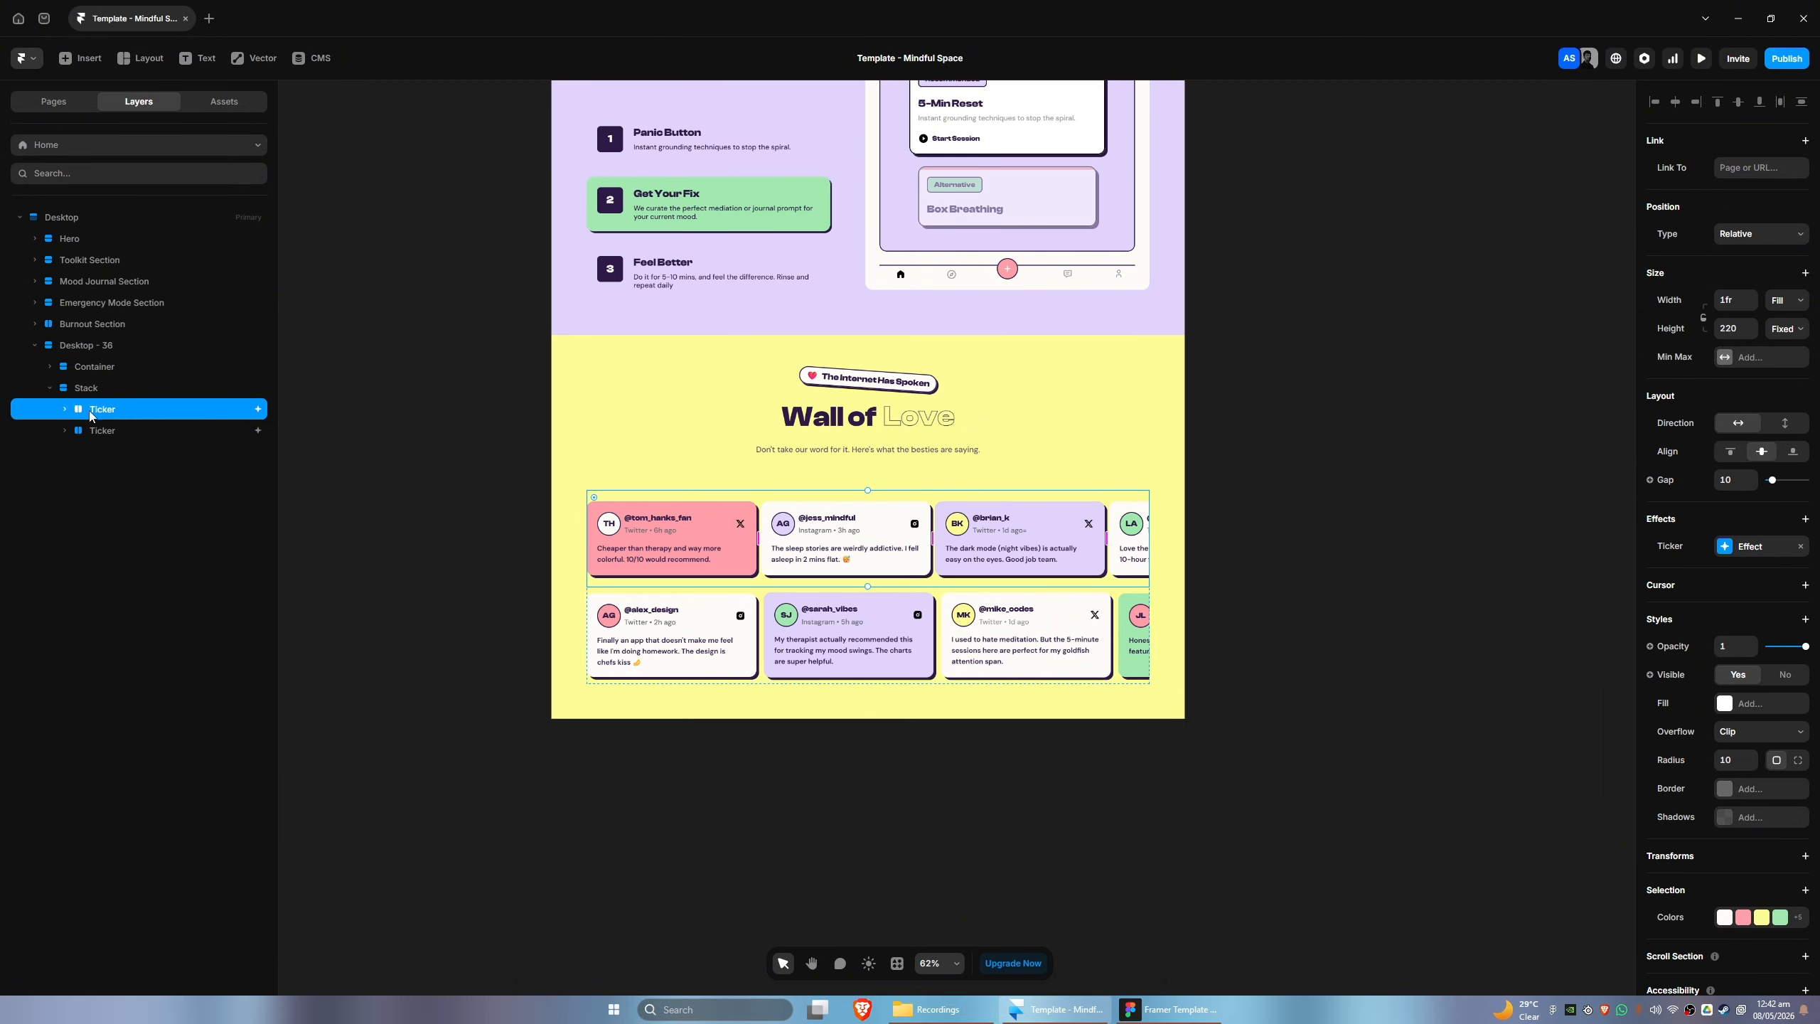
pyautogui.click(85, 349)
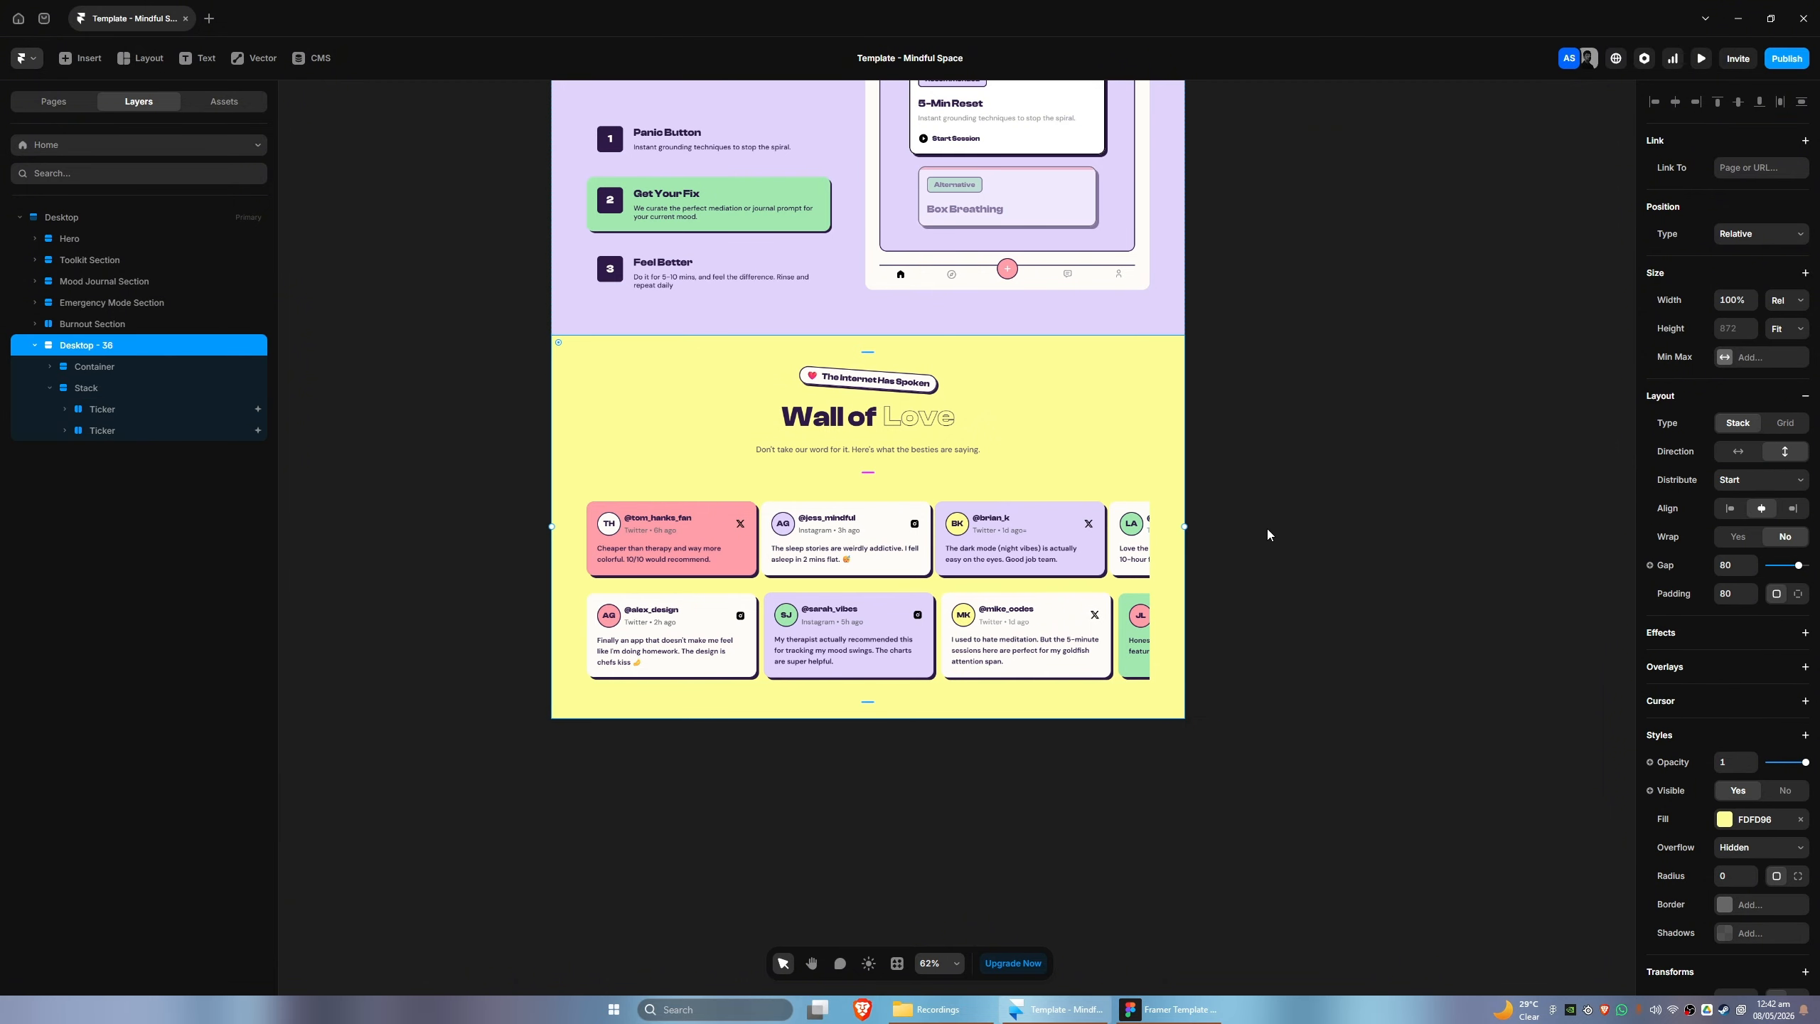
pyautogui.click(1736, 597)
pyautogui.click(1784, 597)
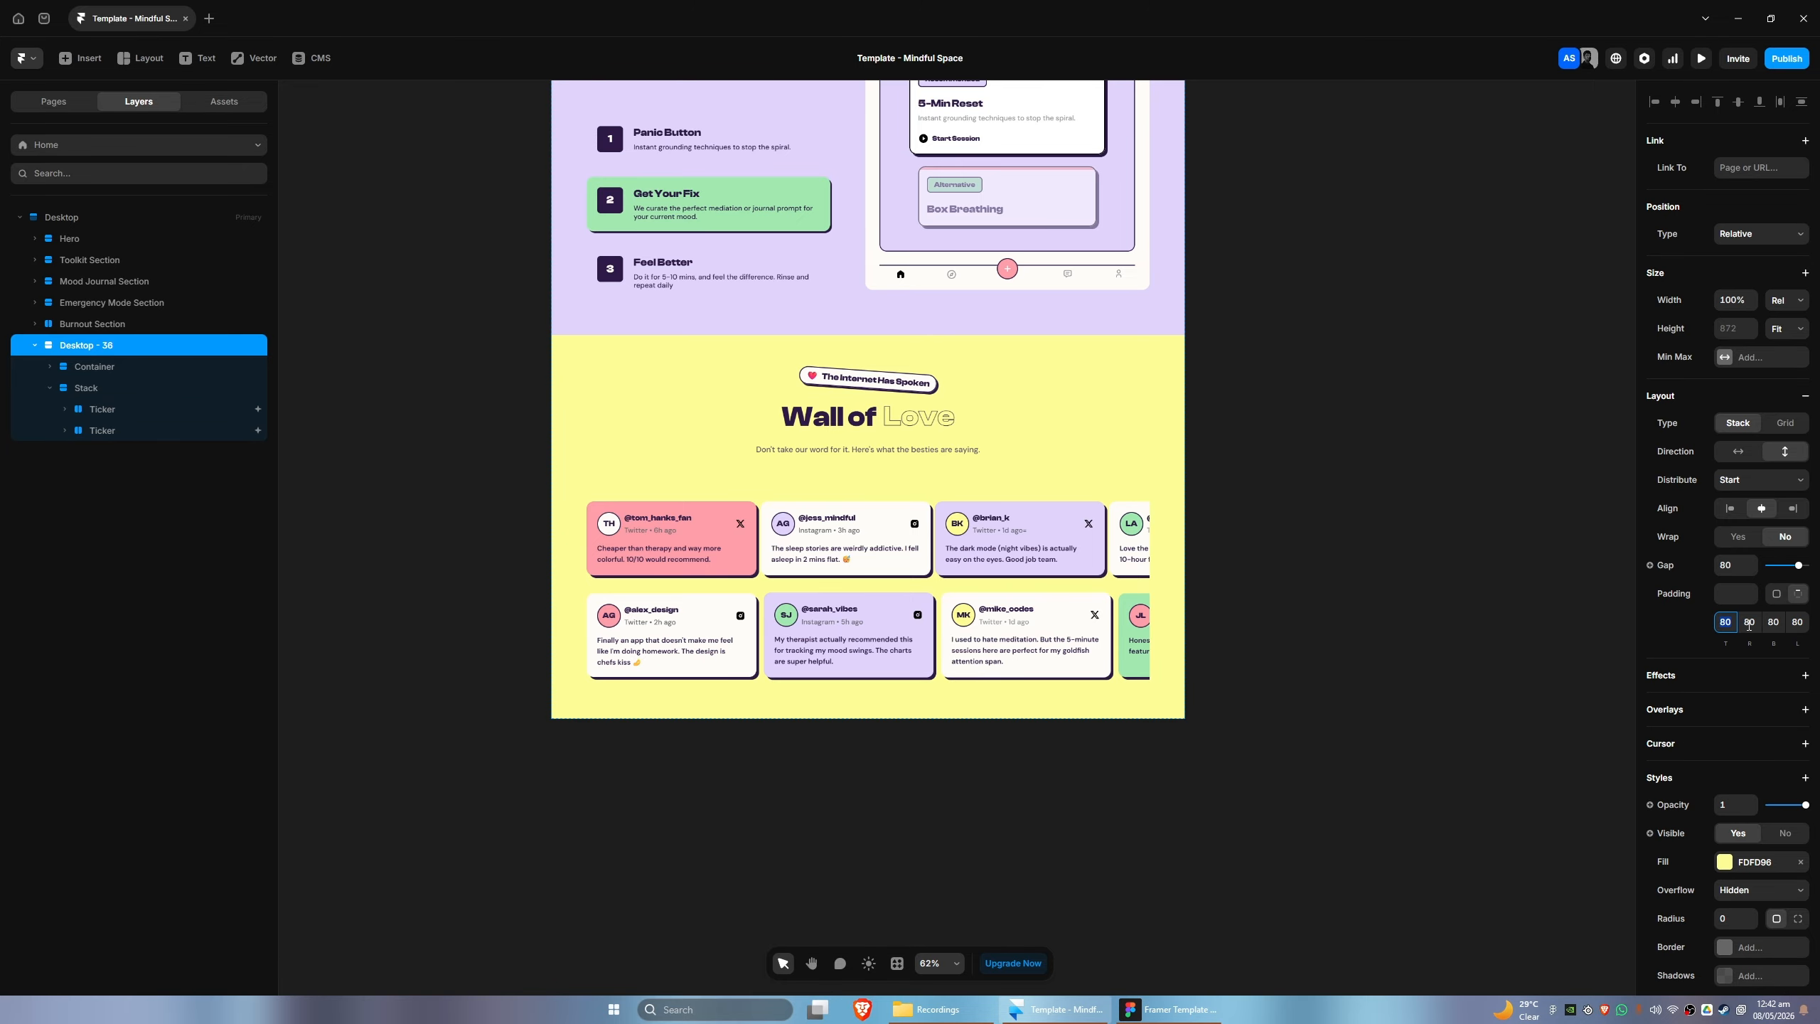
pyautogui.click(1749, 625)
pyautogui.write('0')
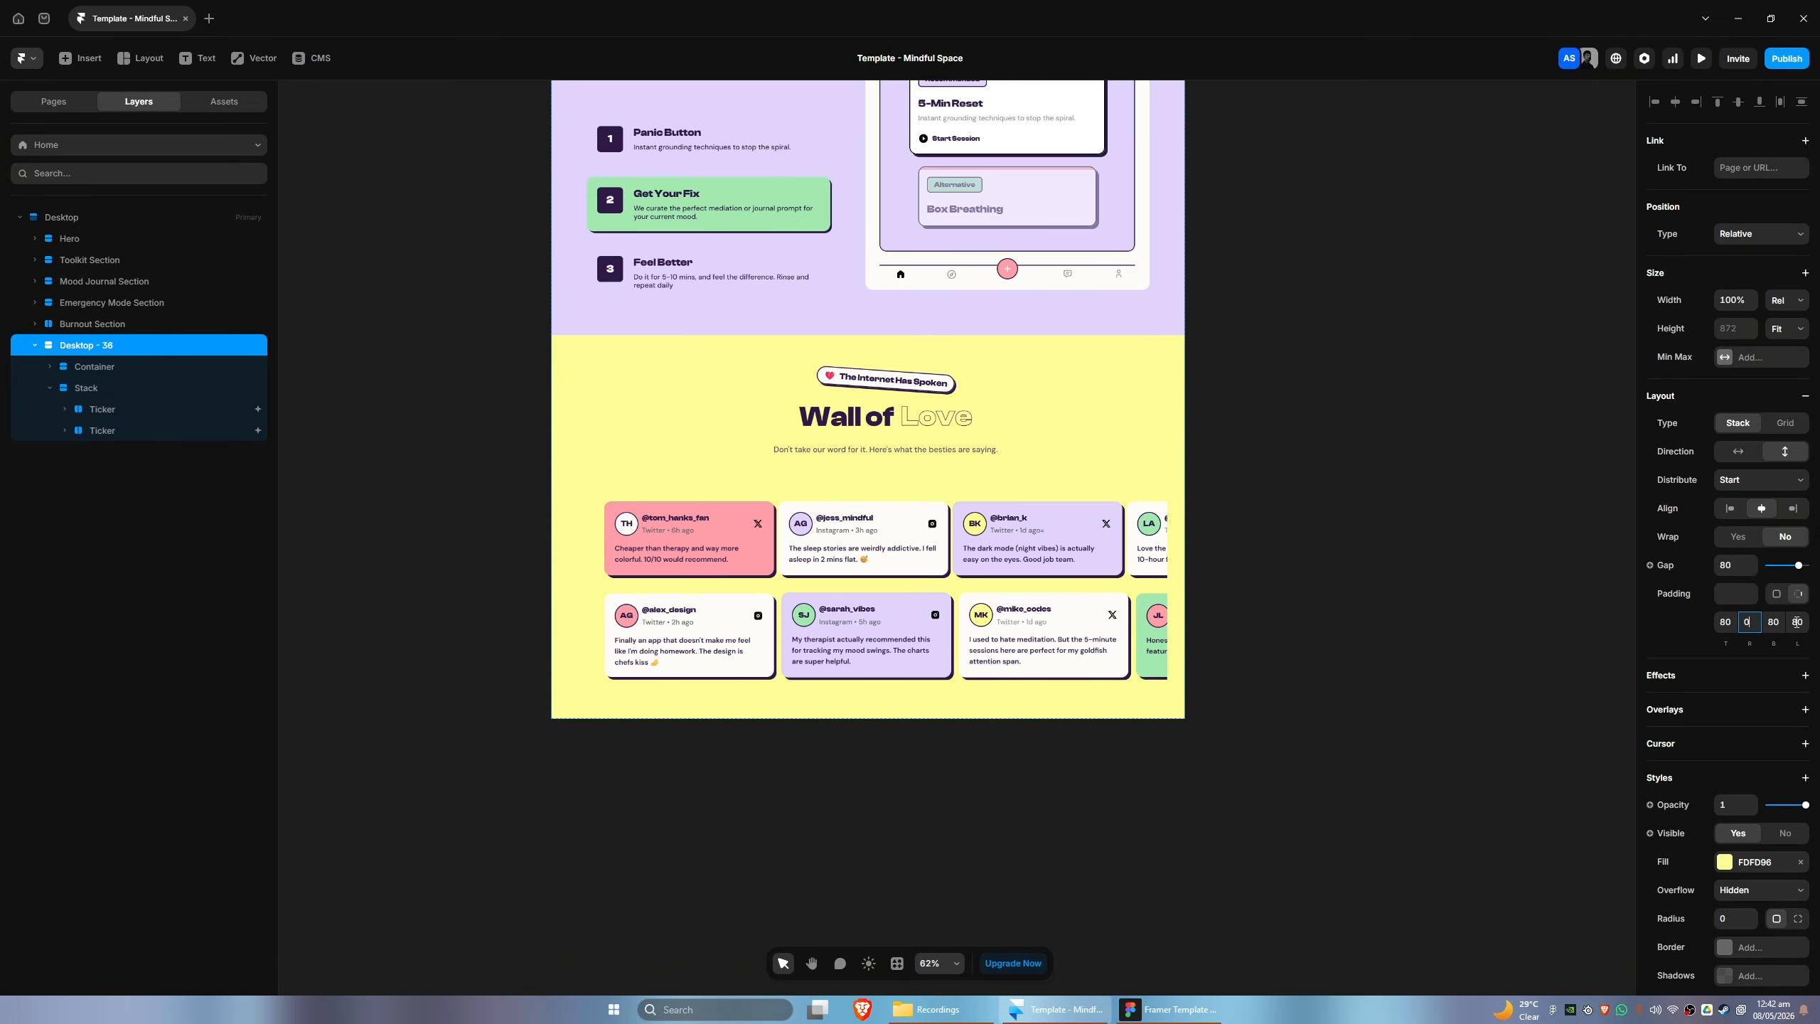
pyautogui.click(1797, 622)
pyautogui.write('0')
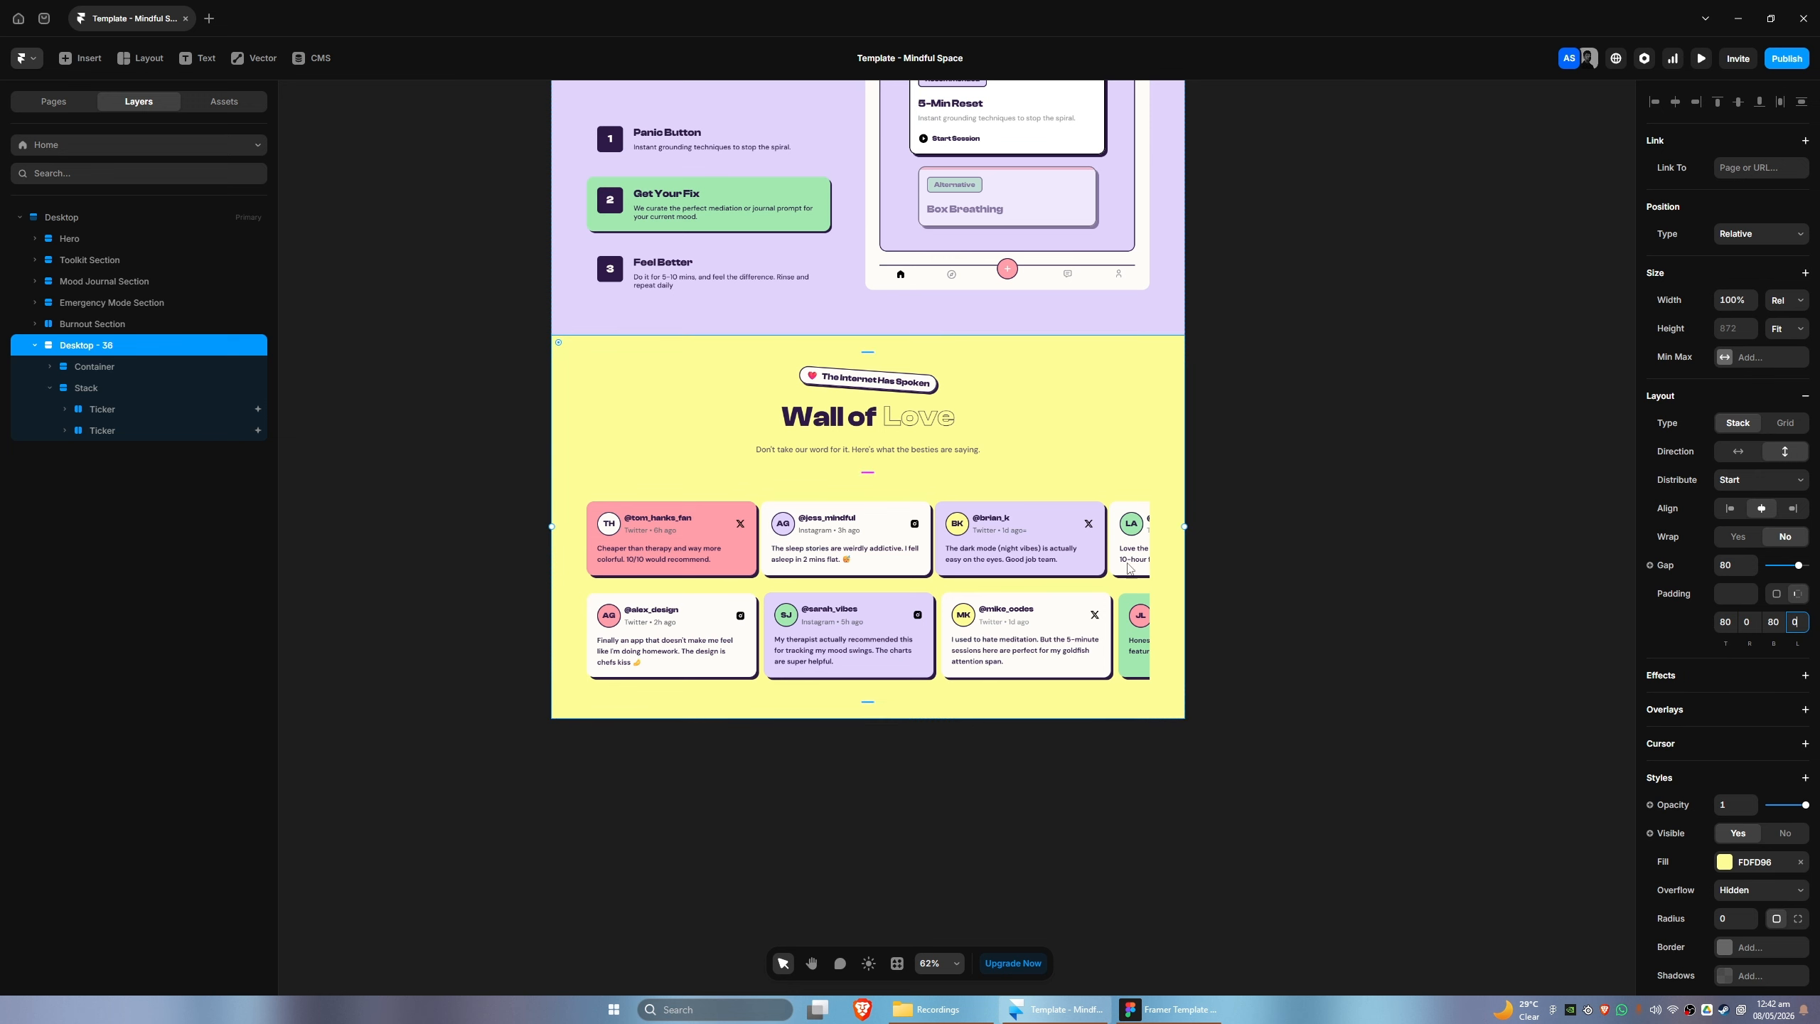
# - Set the width of the Stack holding both Tickers to Fill
pyautogui.click(136, 387)
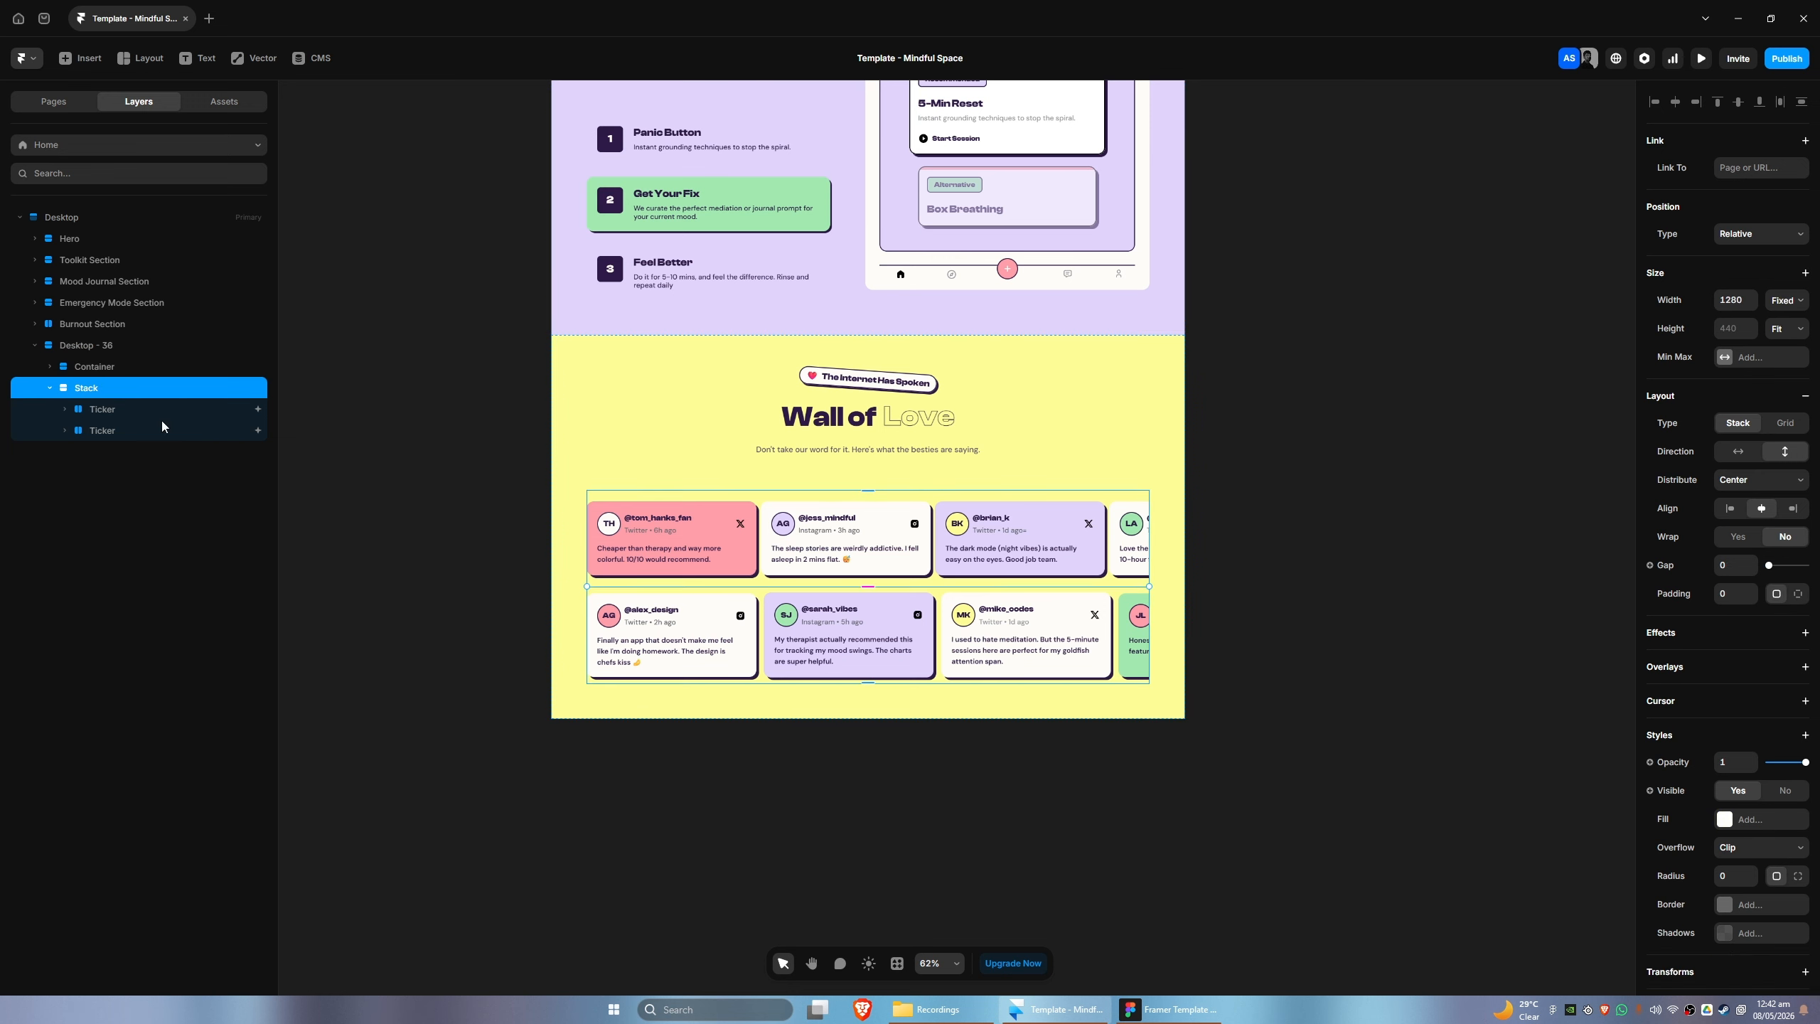
pyautogui.click(1786, 301)
pyautogui.click(1787, 350)
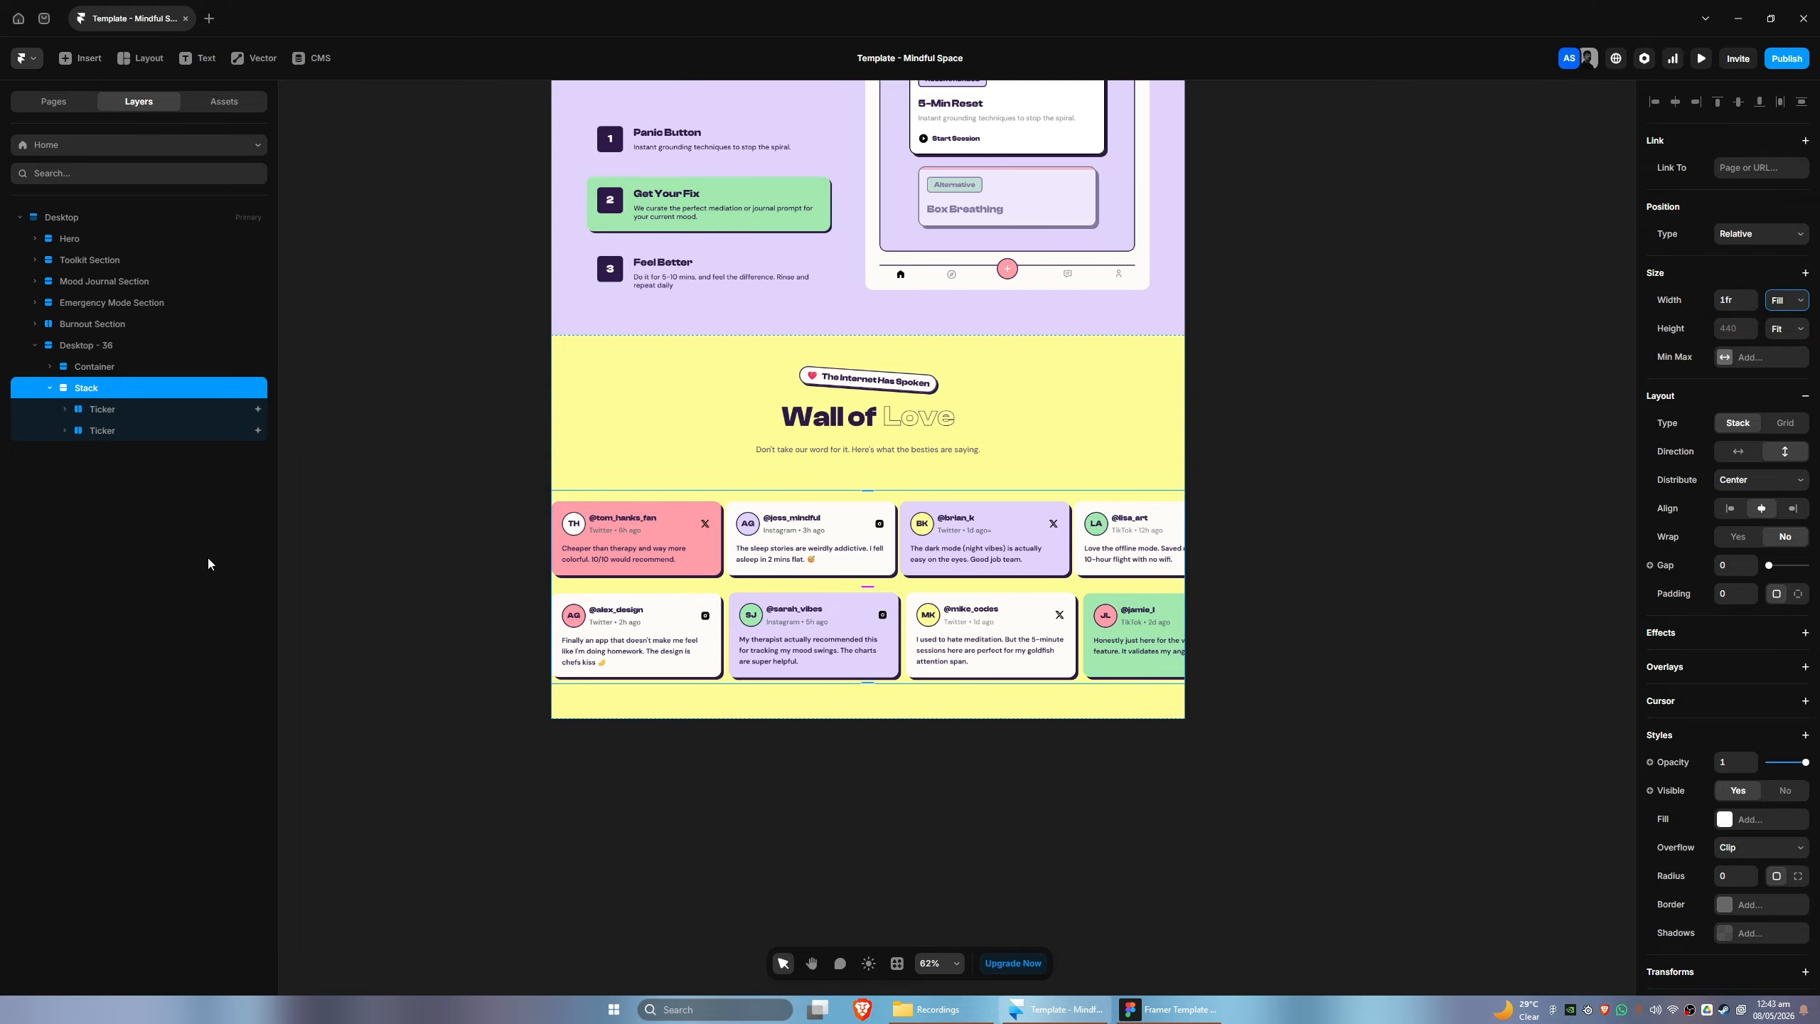
# - Set the ticker effect speed of the lower Ticker to 70%
pyautogui.click(95, 415)
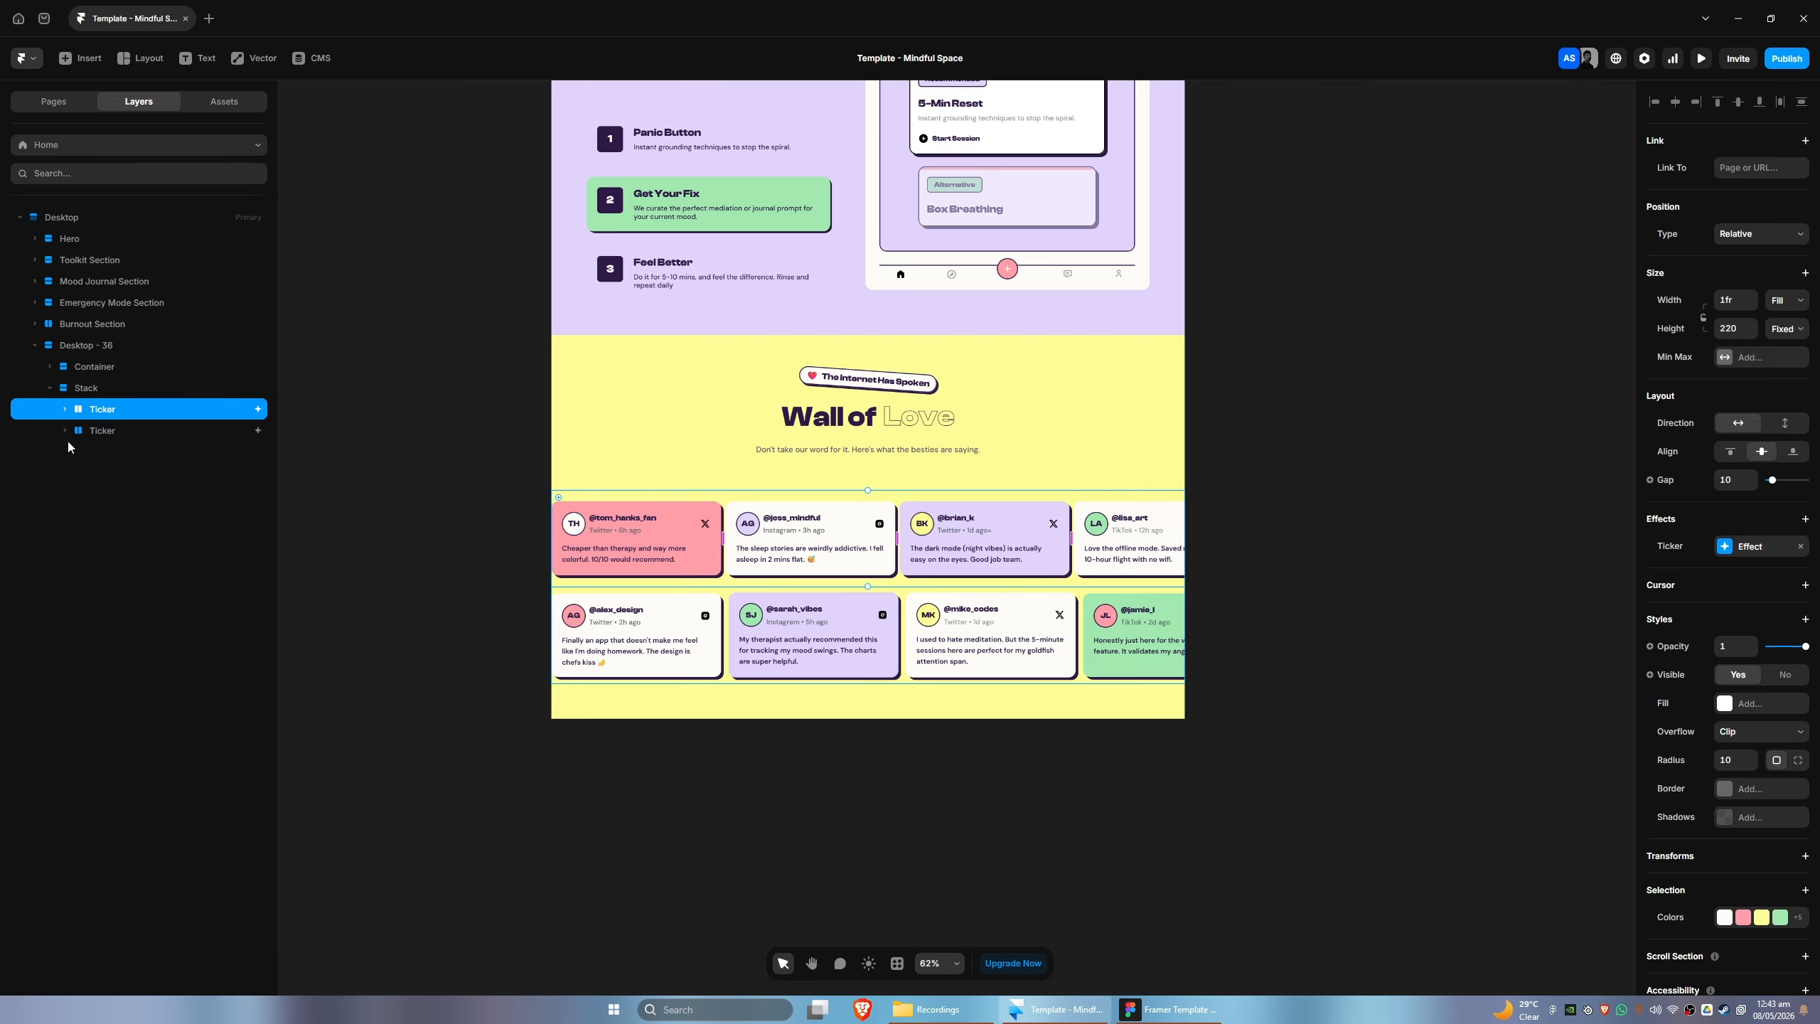
pyautogui.click(91, 430)
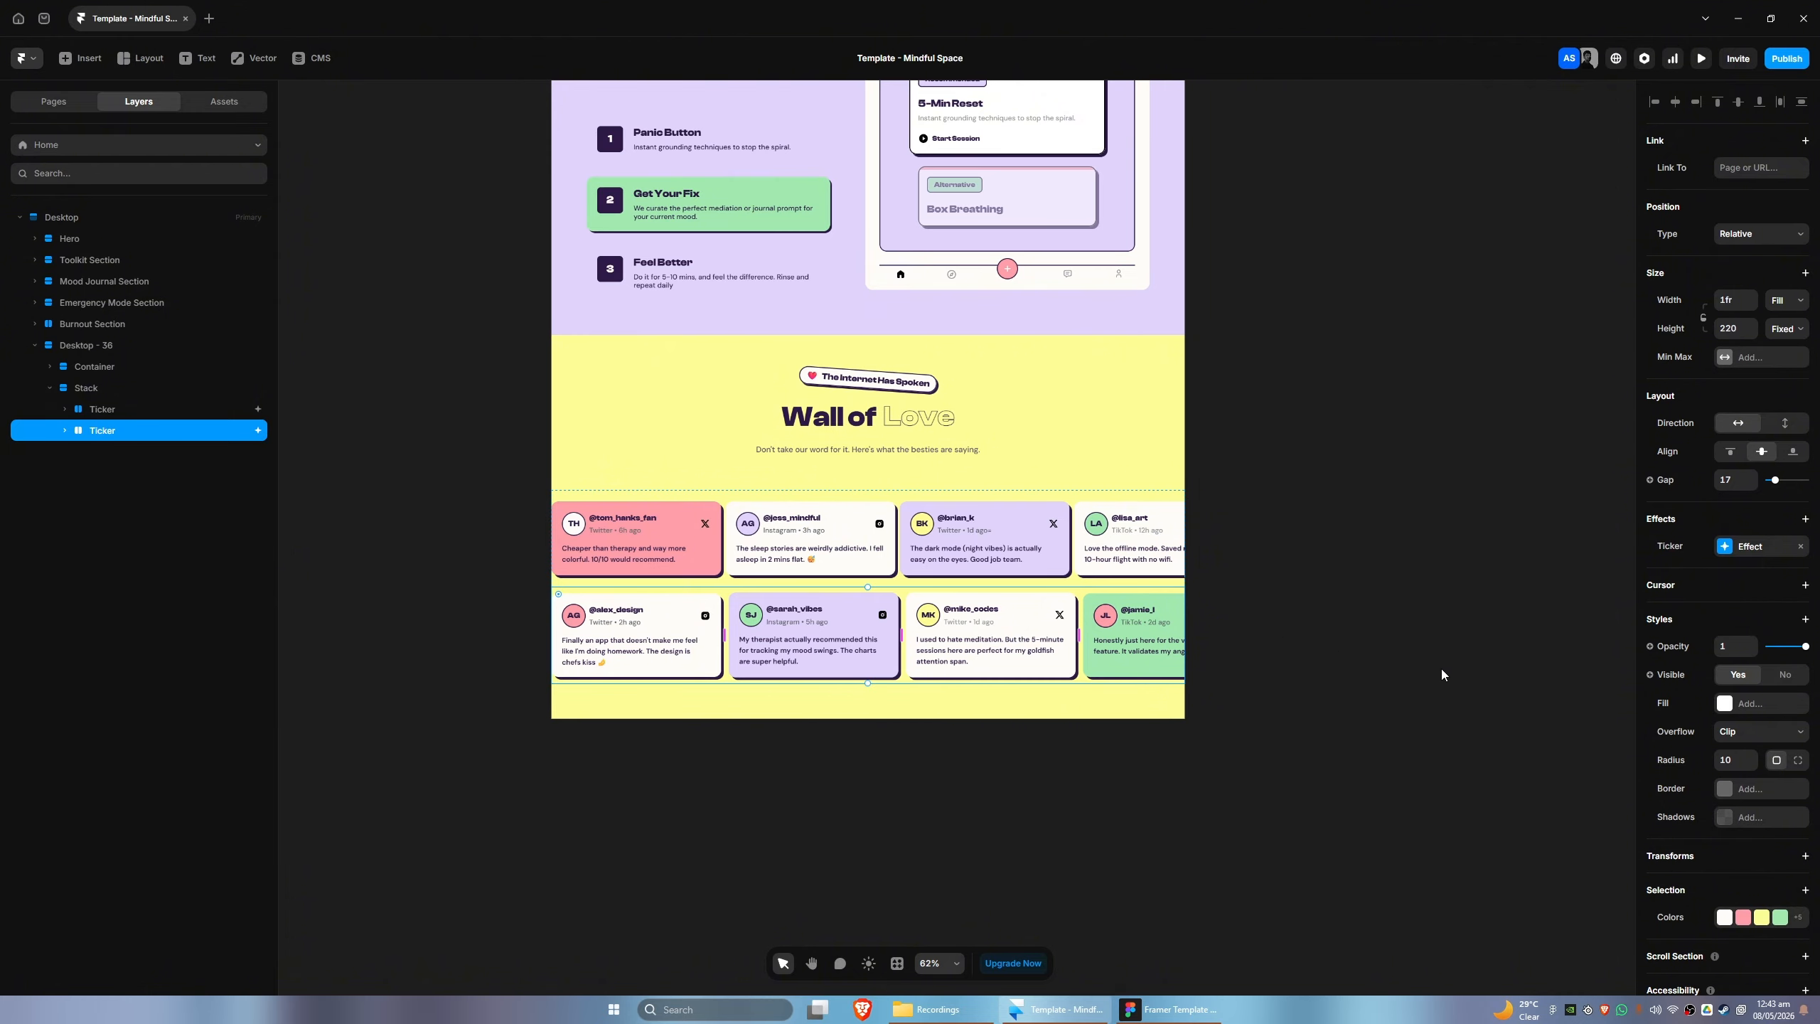
pyautogui.scroll(-1, 1689, 767)
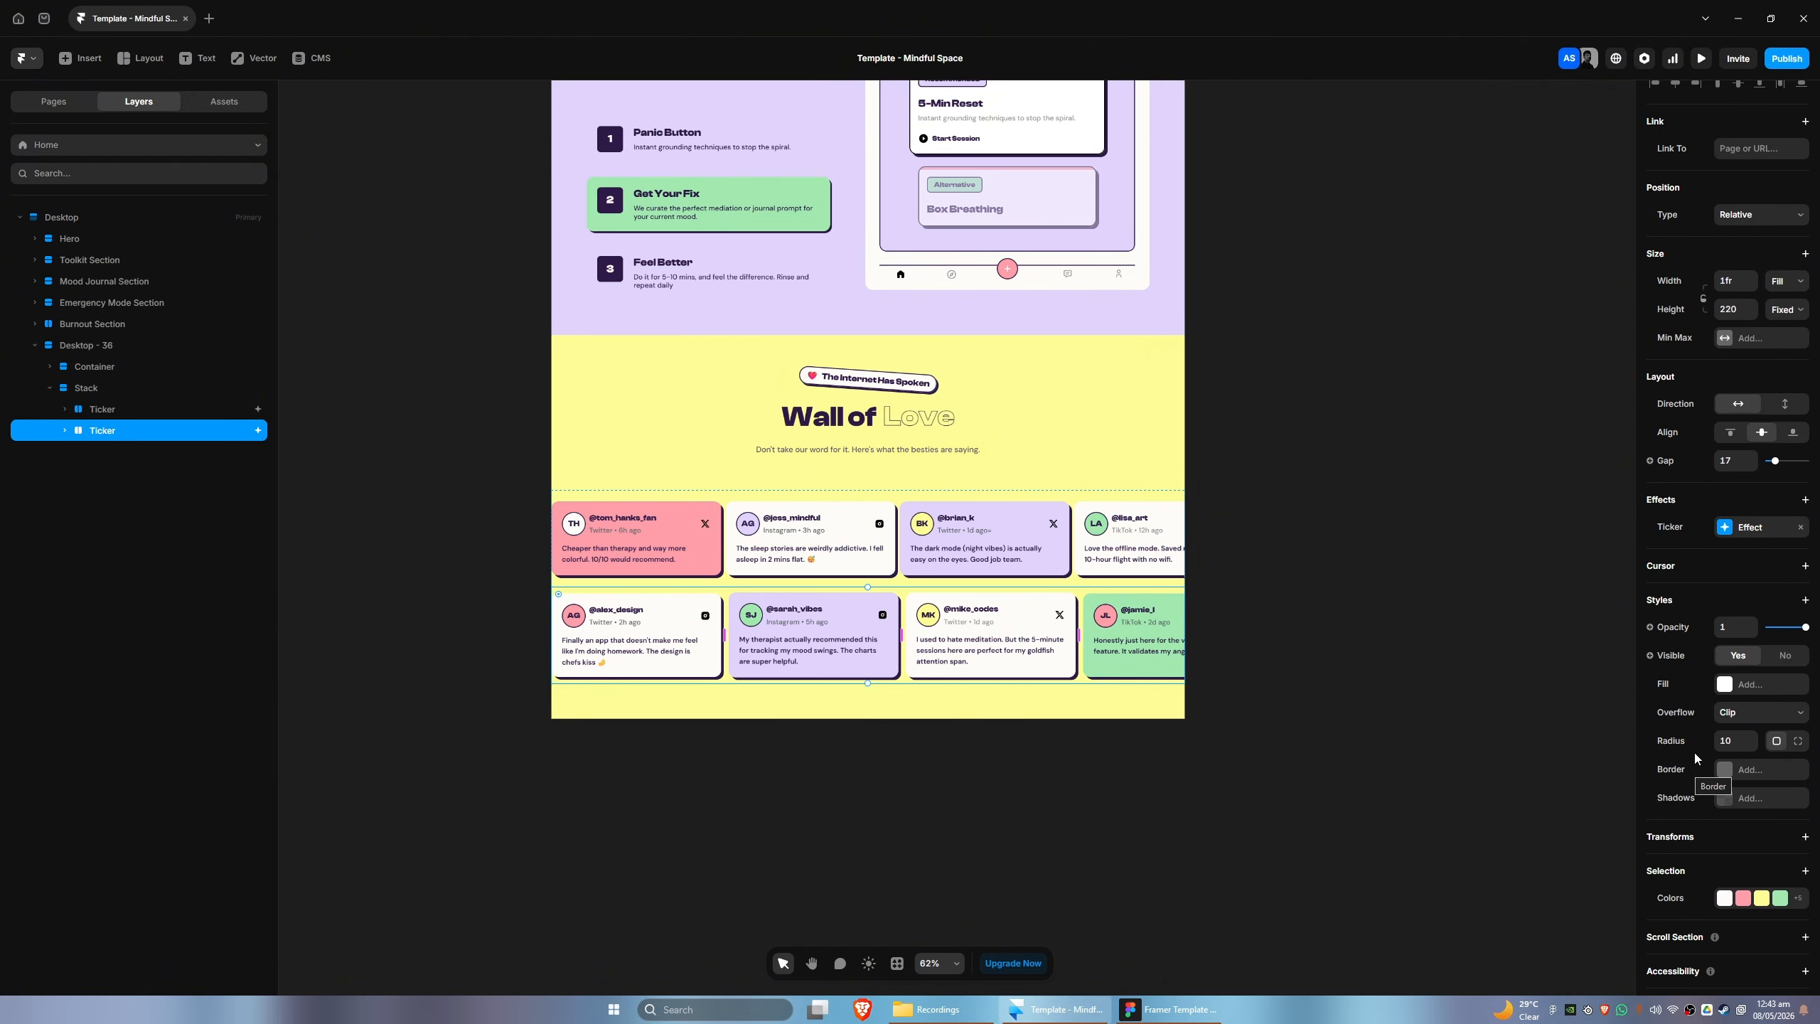
pyautogui.click(1755, 528)
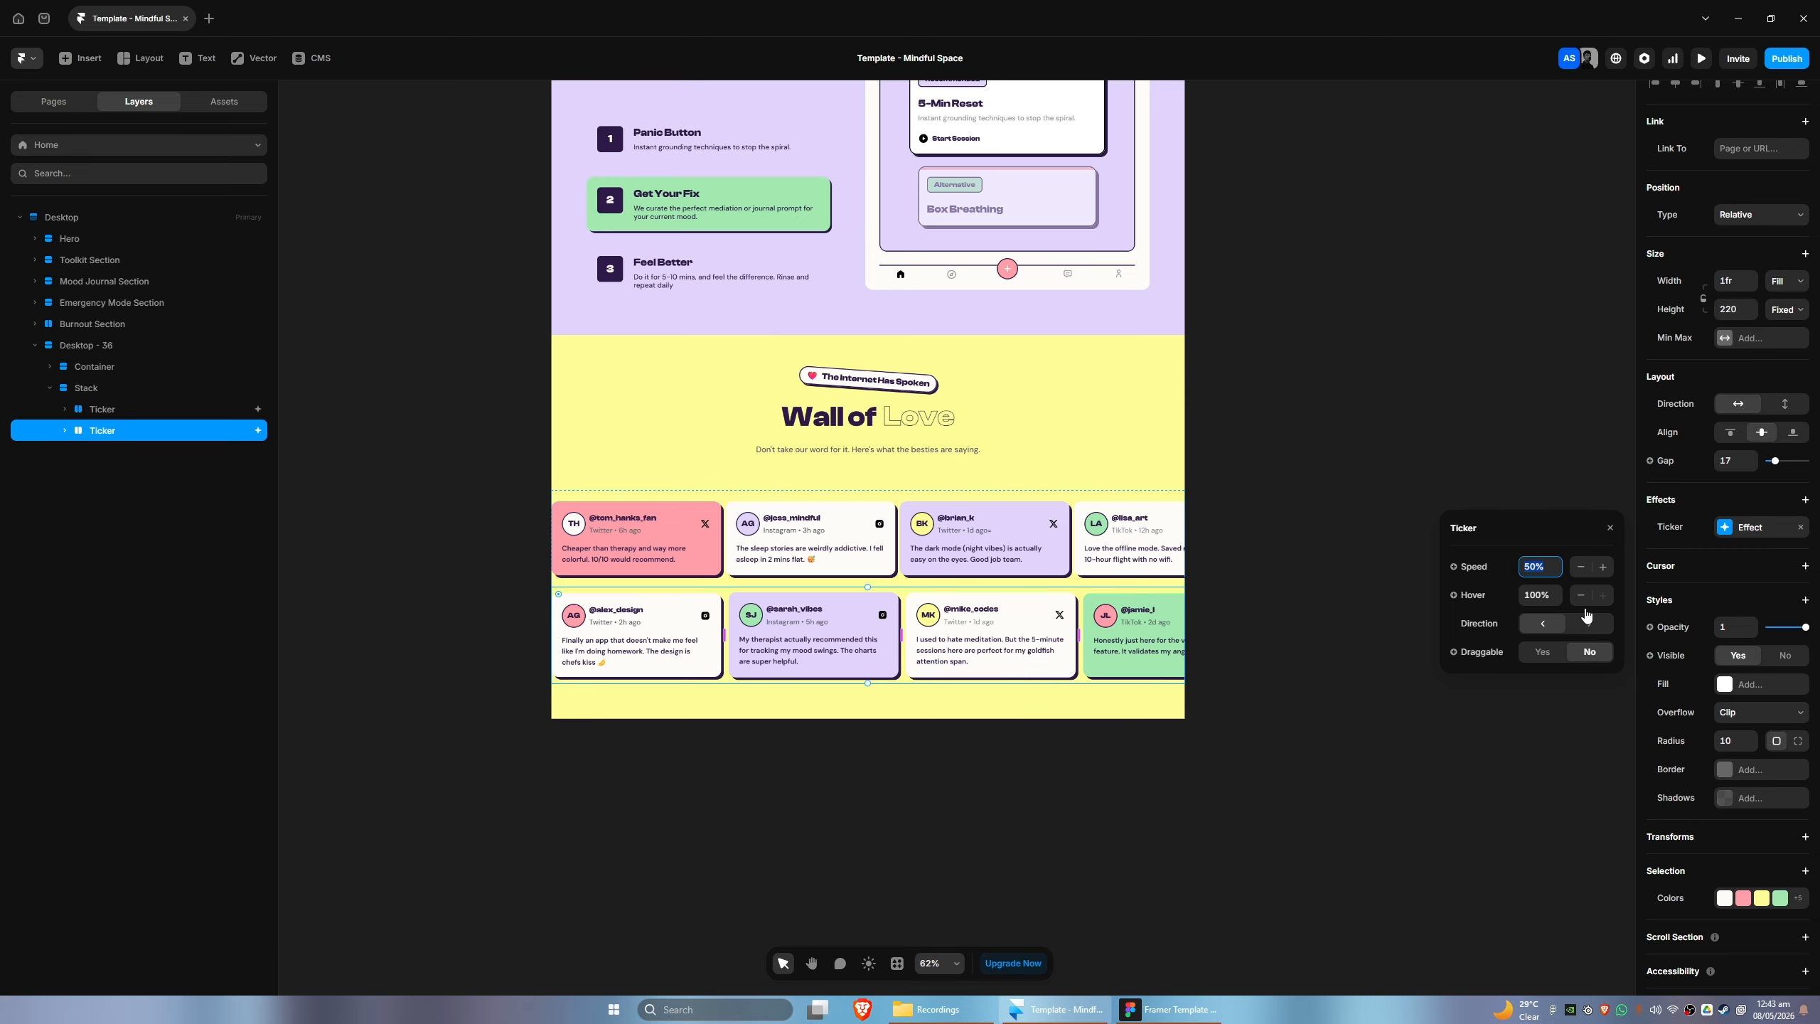
pyautogui.click(1601, 567)
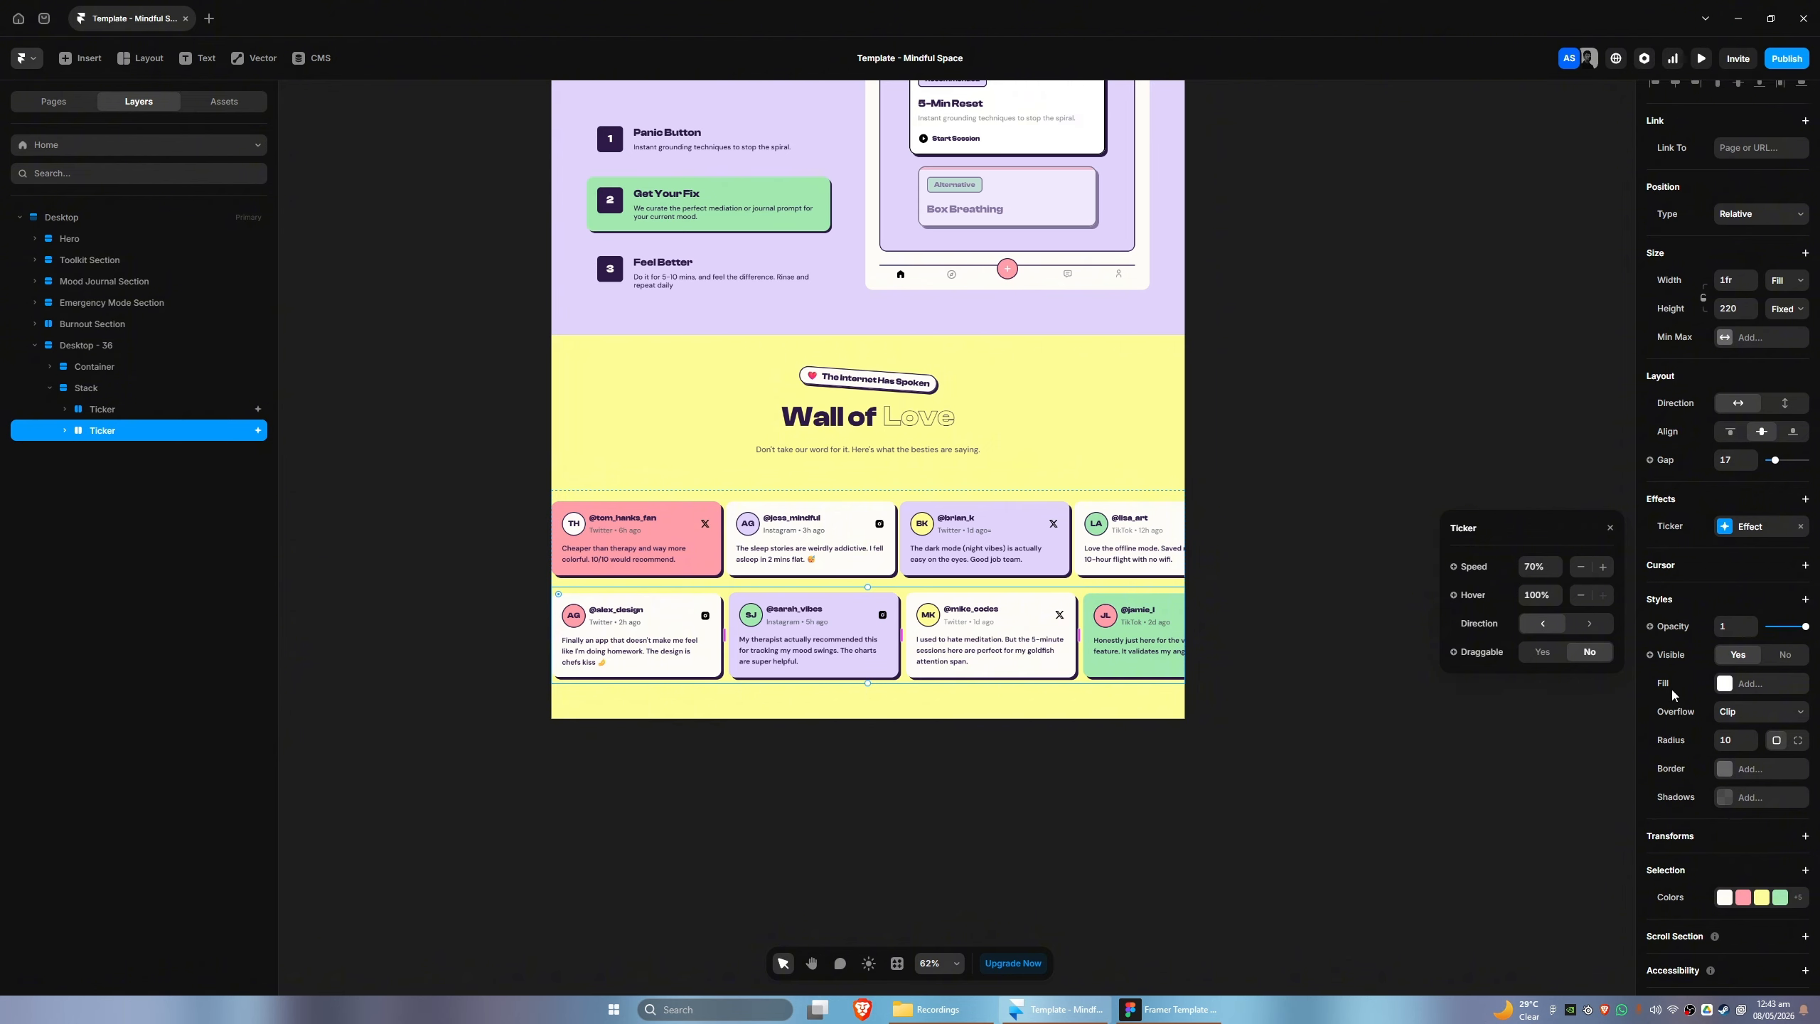
pyautogui.scroll(-1, 1672, 688)
pyautogui.scroll(2, 1674, 654)
pyautogui.scroll(-2, 1677, 660)
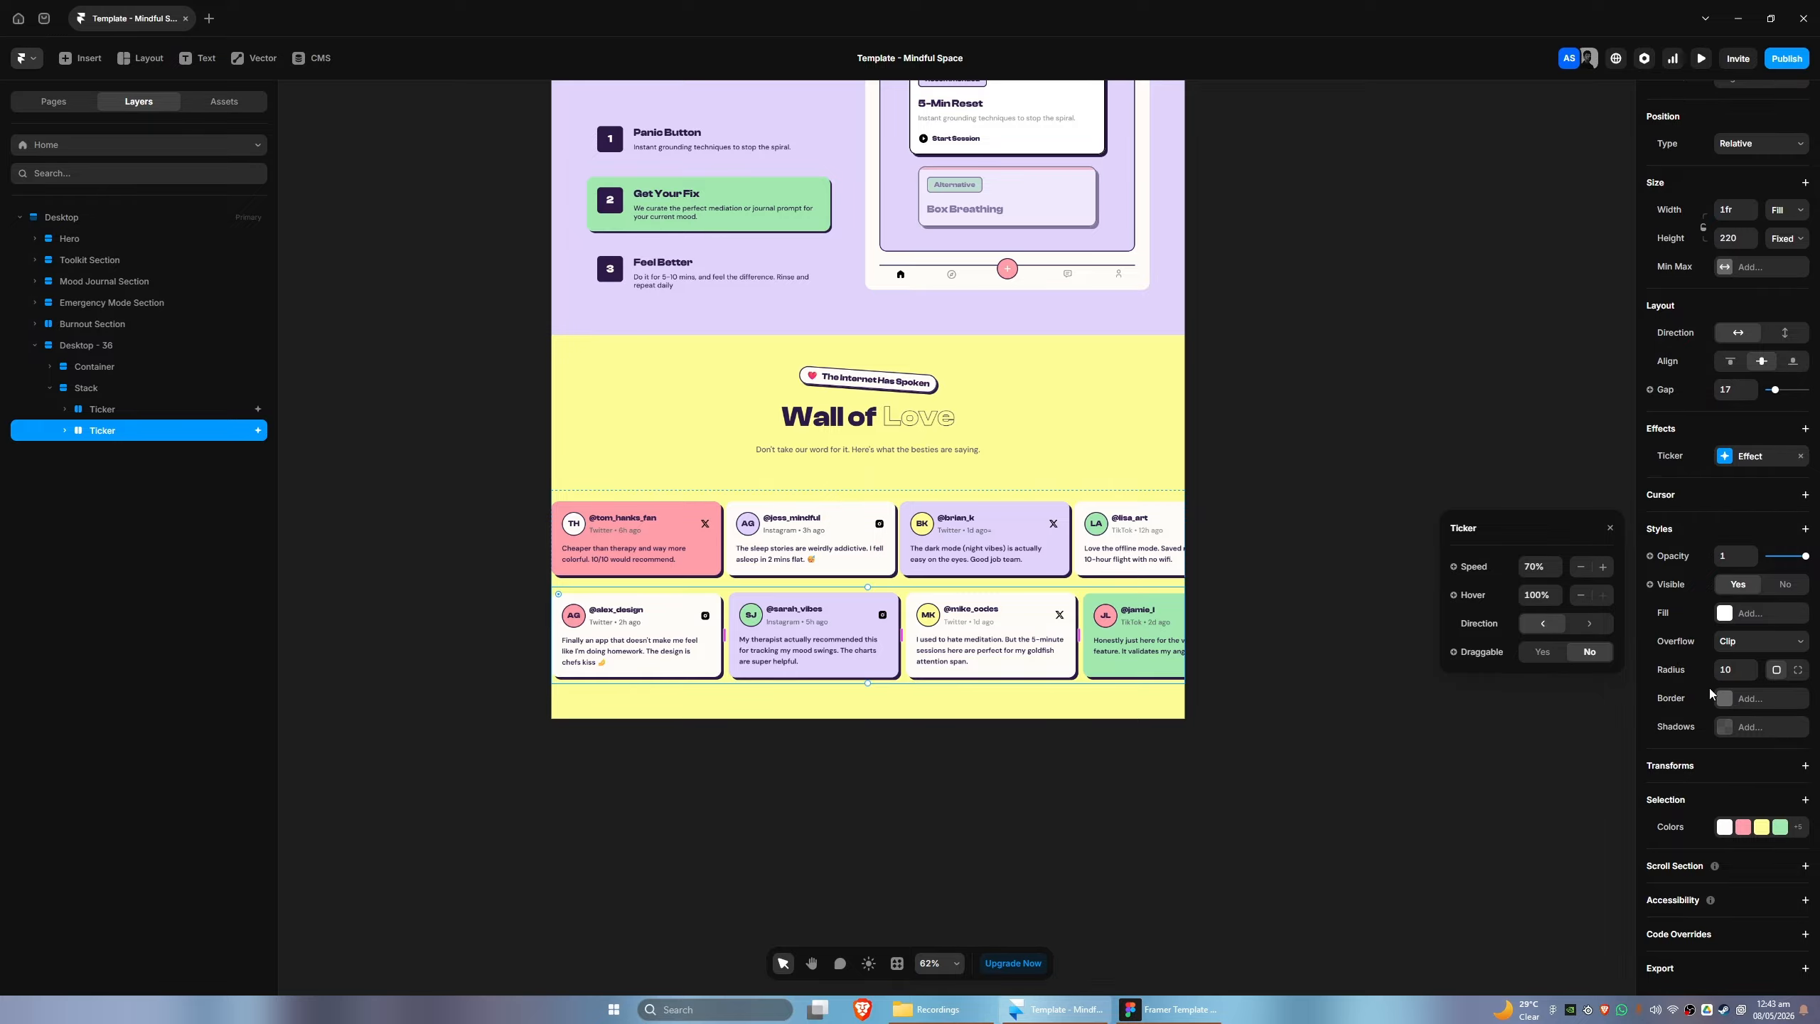
pyautogui.click(1805, 530)
pyautogui.click(1803, 529)
pyautogui.scroll(1, 1747, 490)
pyautogui.scroll(1, 1748, 490)
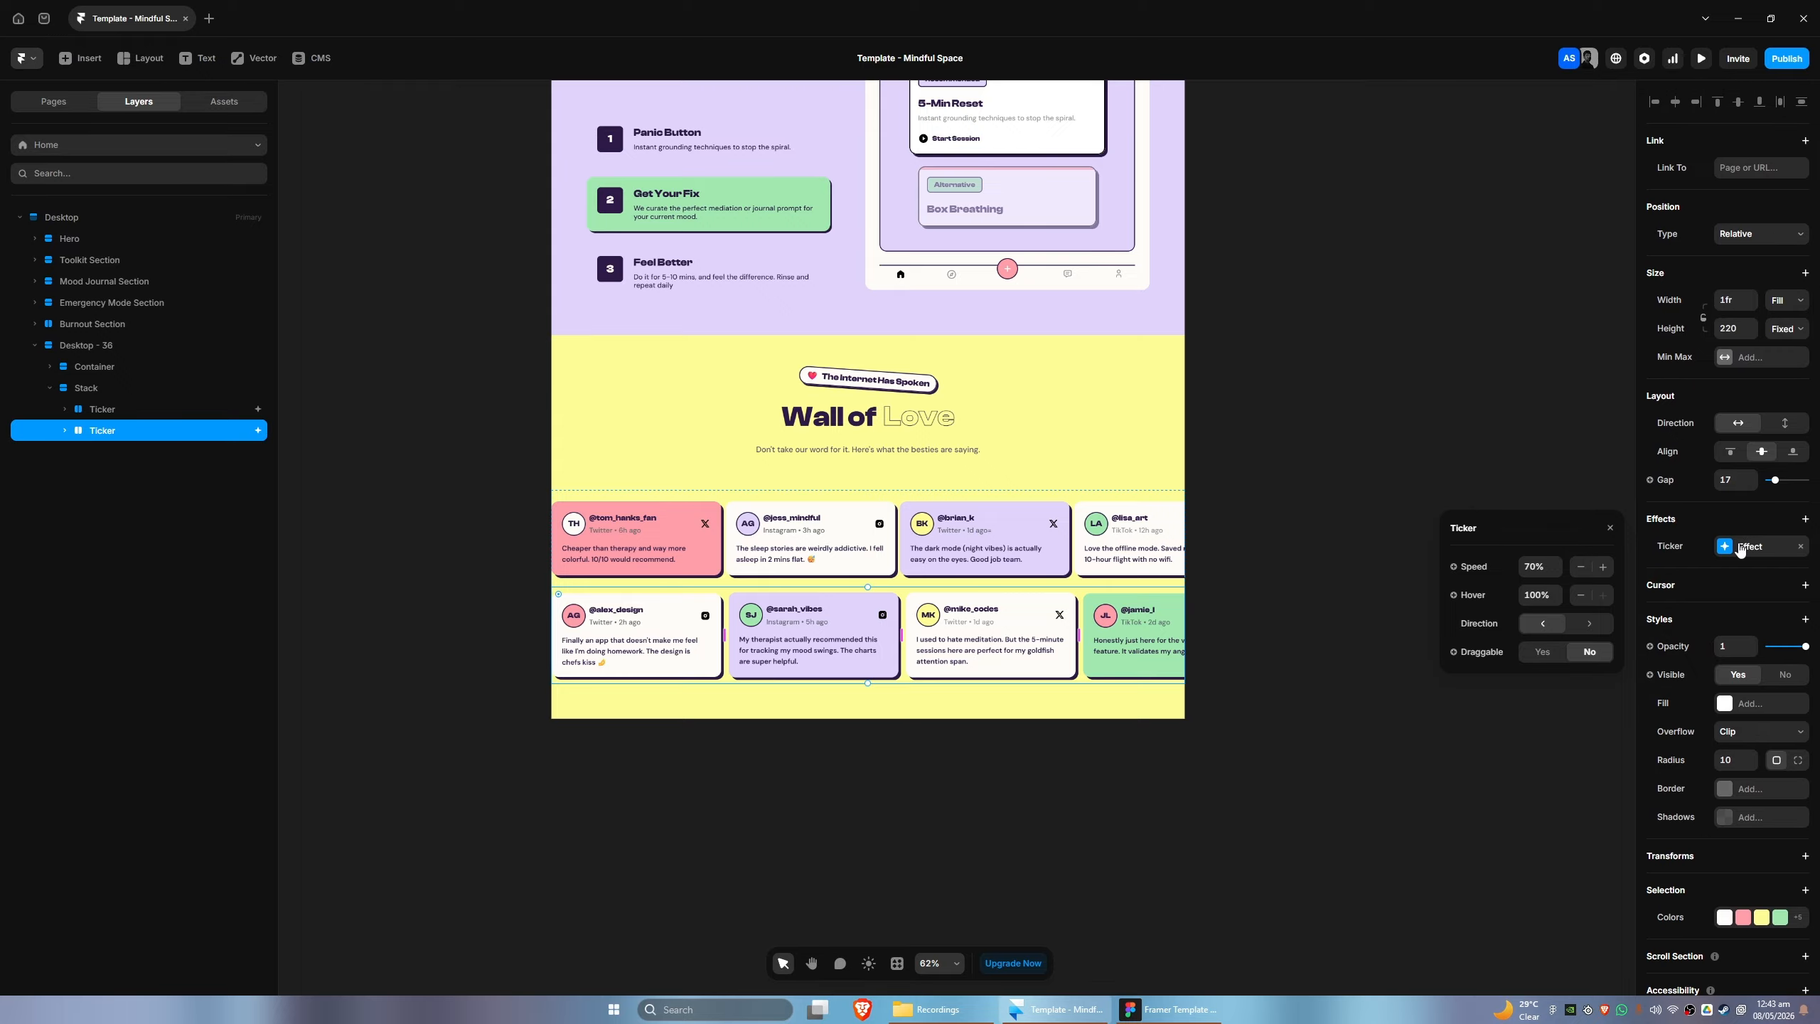
# - Preview the page and compare the Wall of Love ticker rows with the Figma design
pyautogui.click(1320, 525)
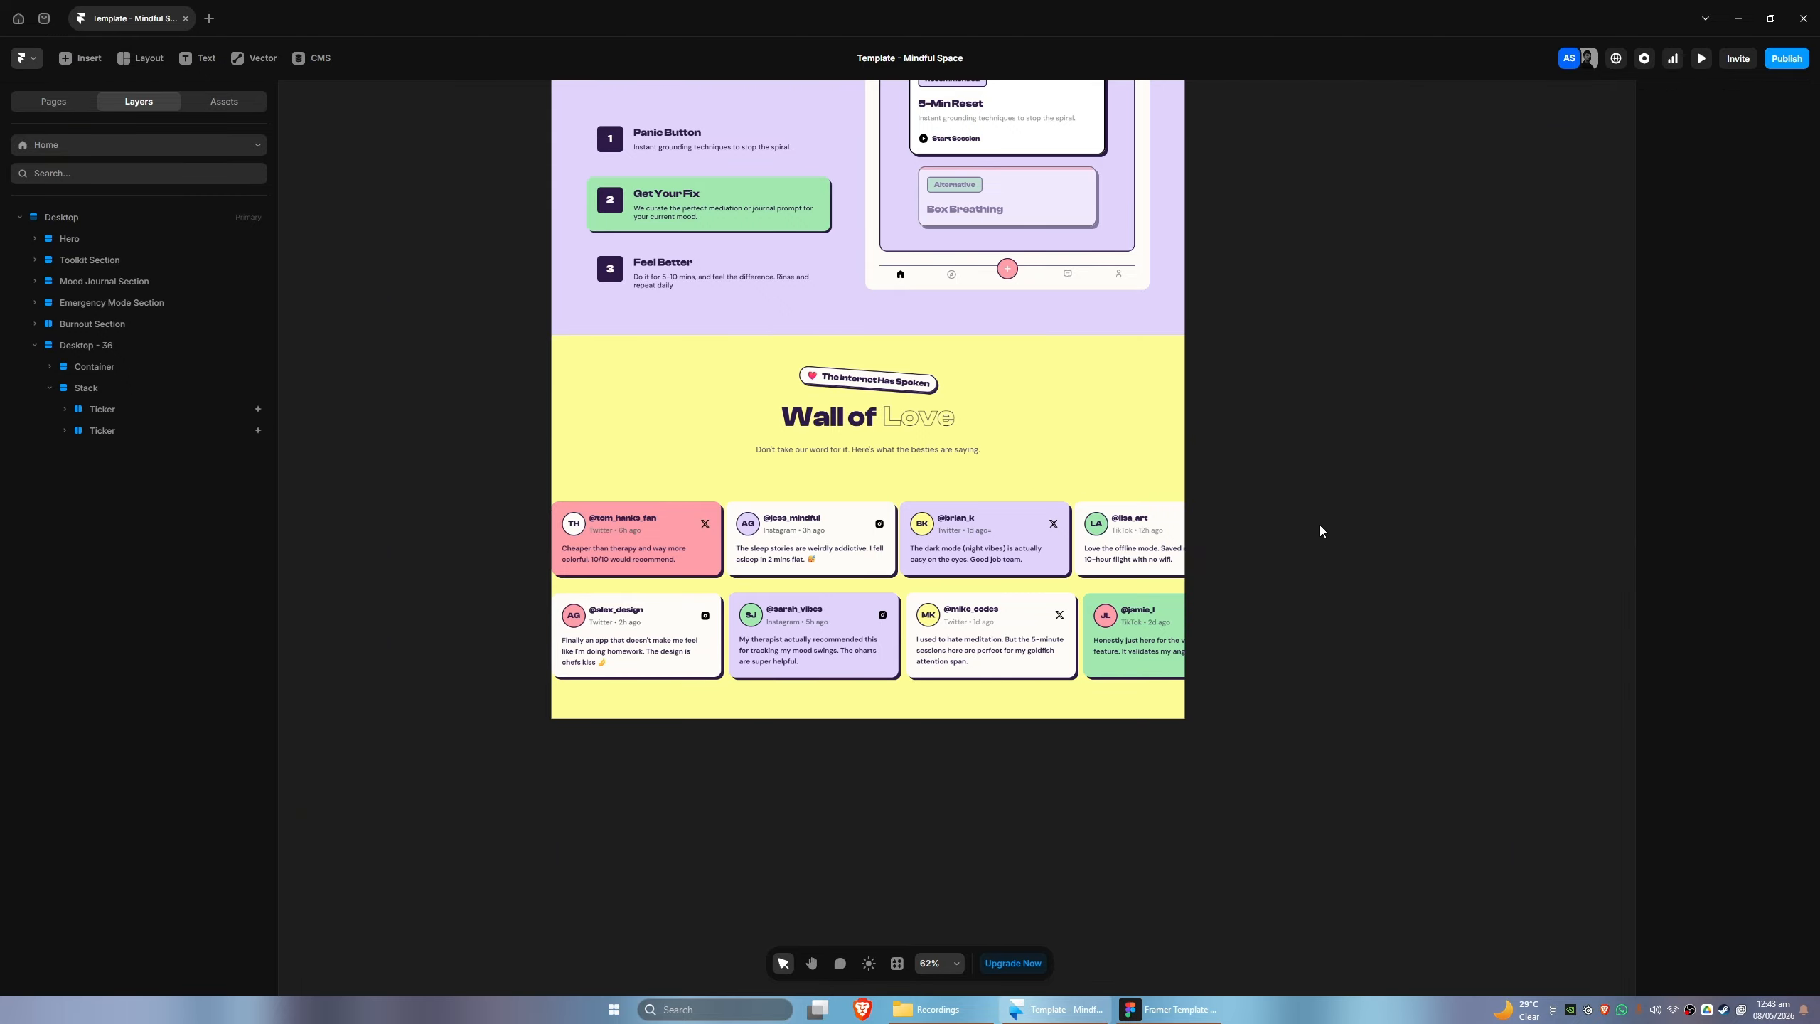
pyautogui.scroll(5, 1273, 534)
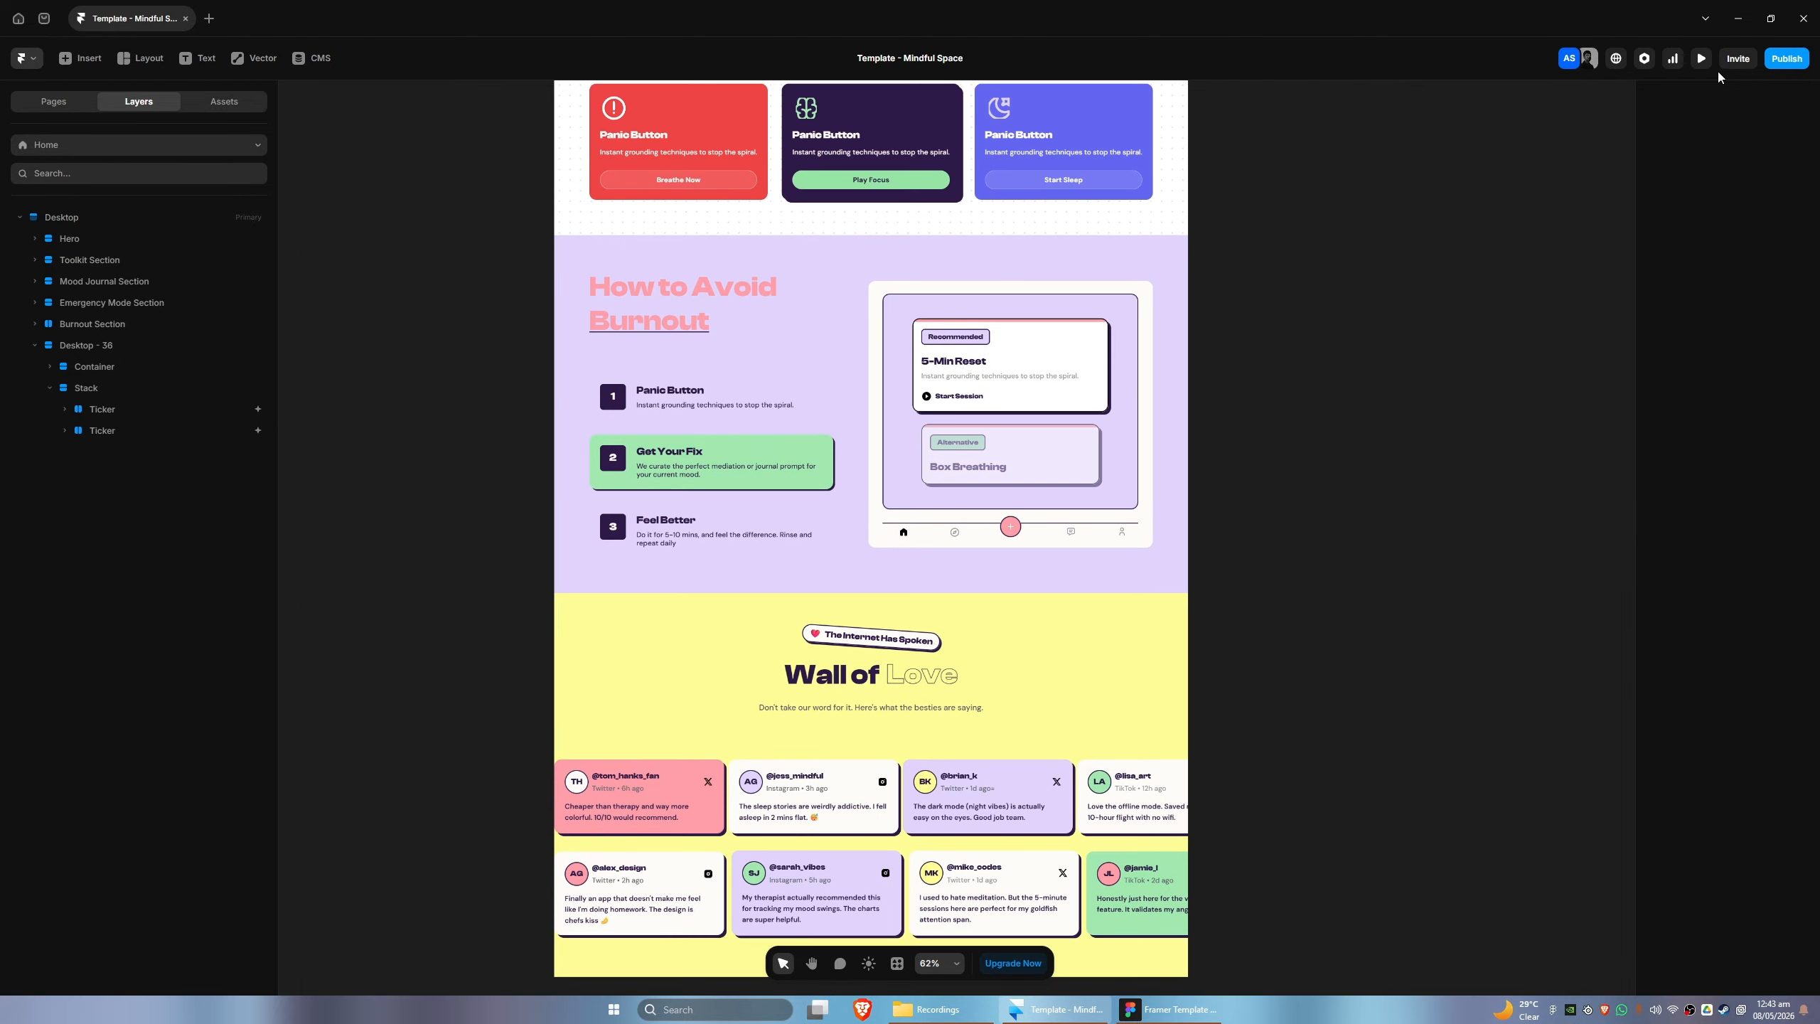
pyautogui.hotkey('ctrl', 'p')
pyautogui.scroll(-10, 1031, 588)
pyautogui.scroll(-10, 1029, 592)
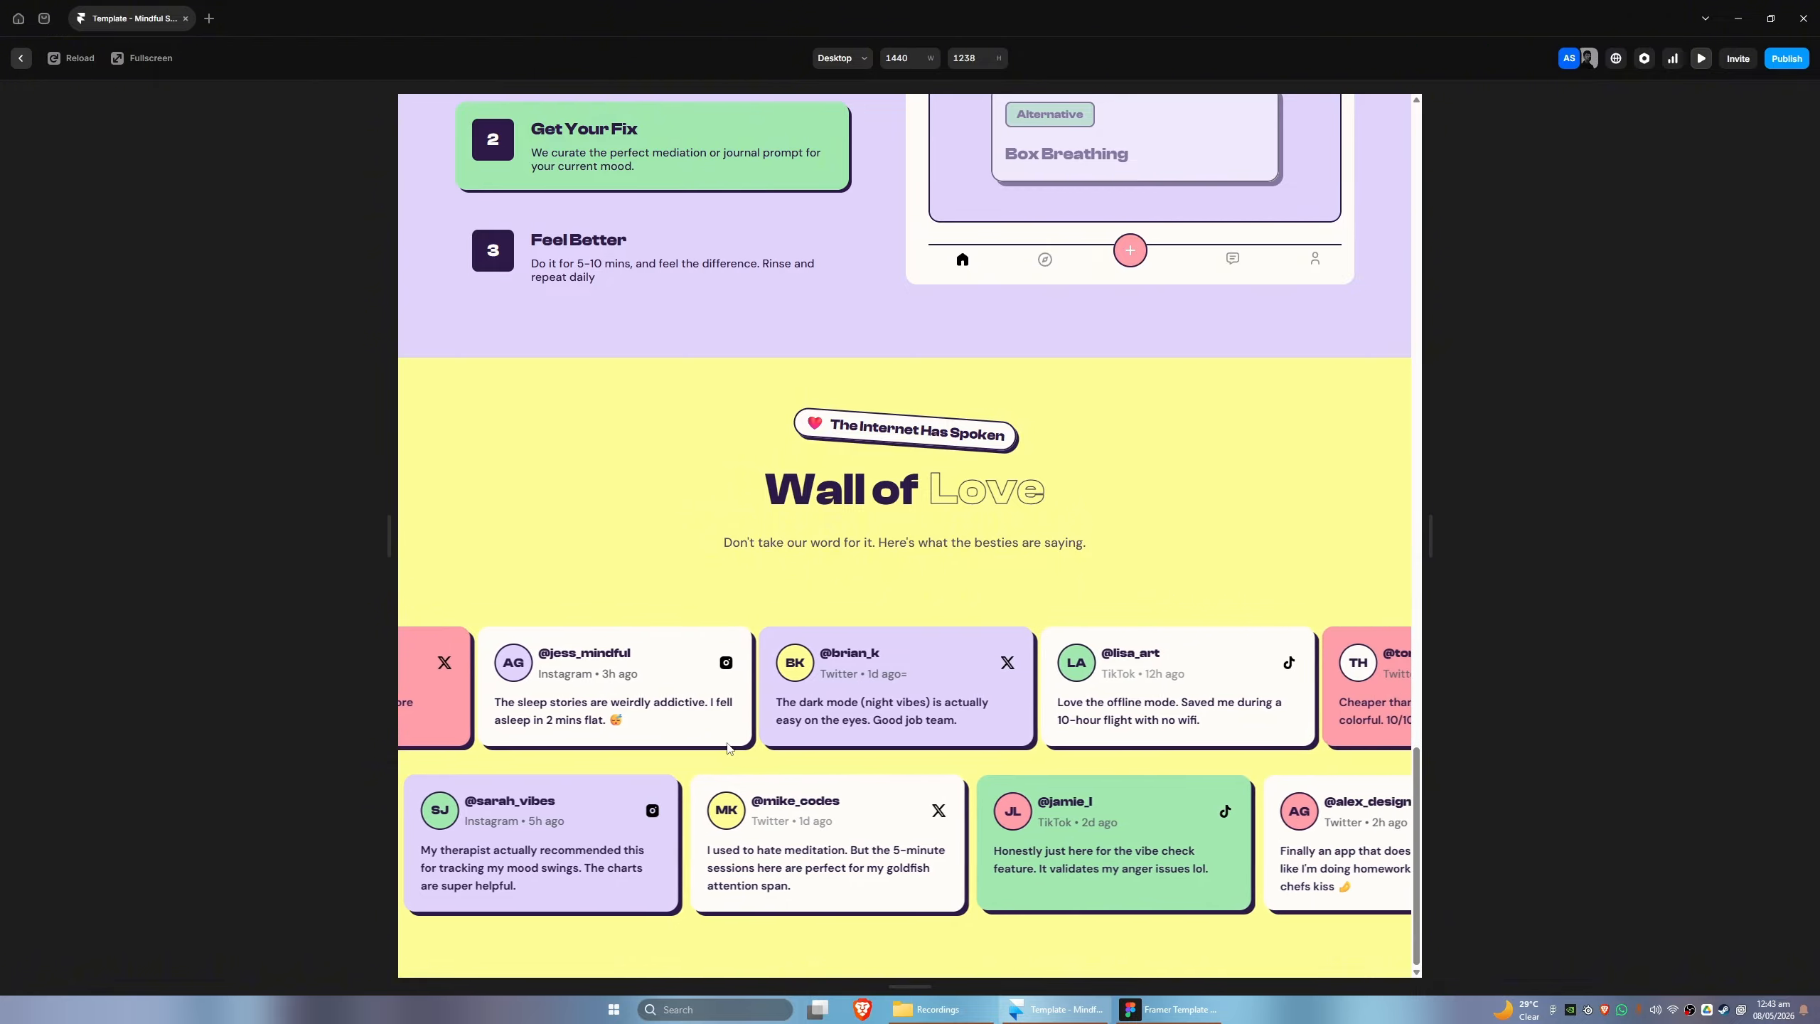
pyautogui.click(1162, 1010)
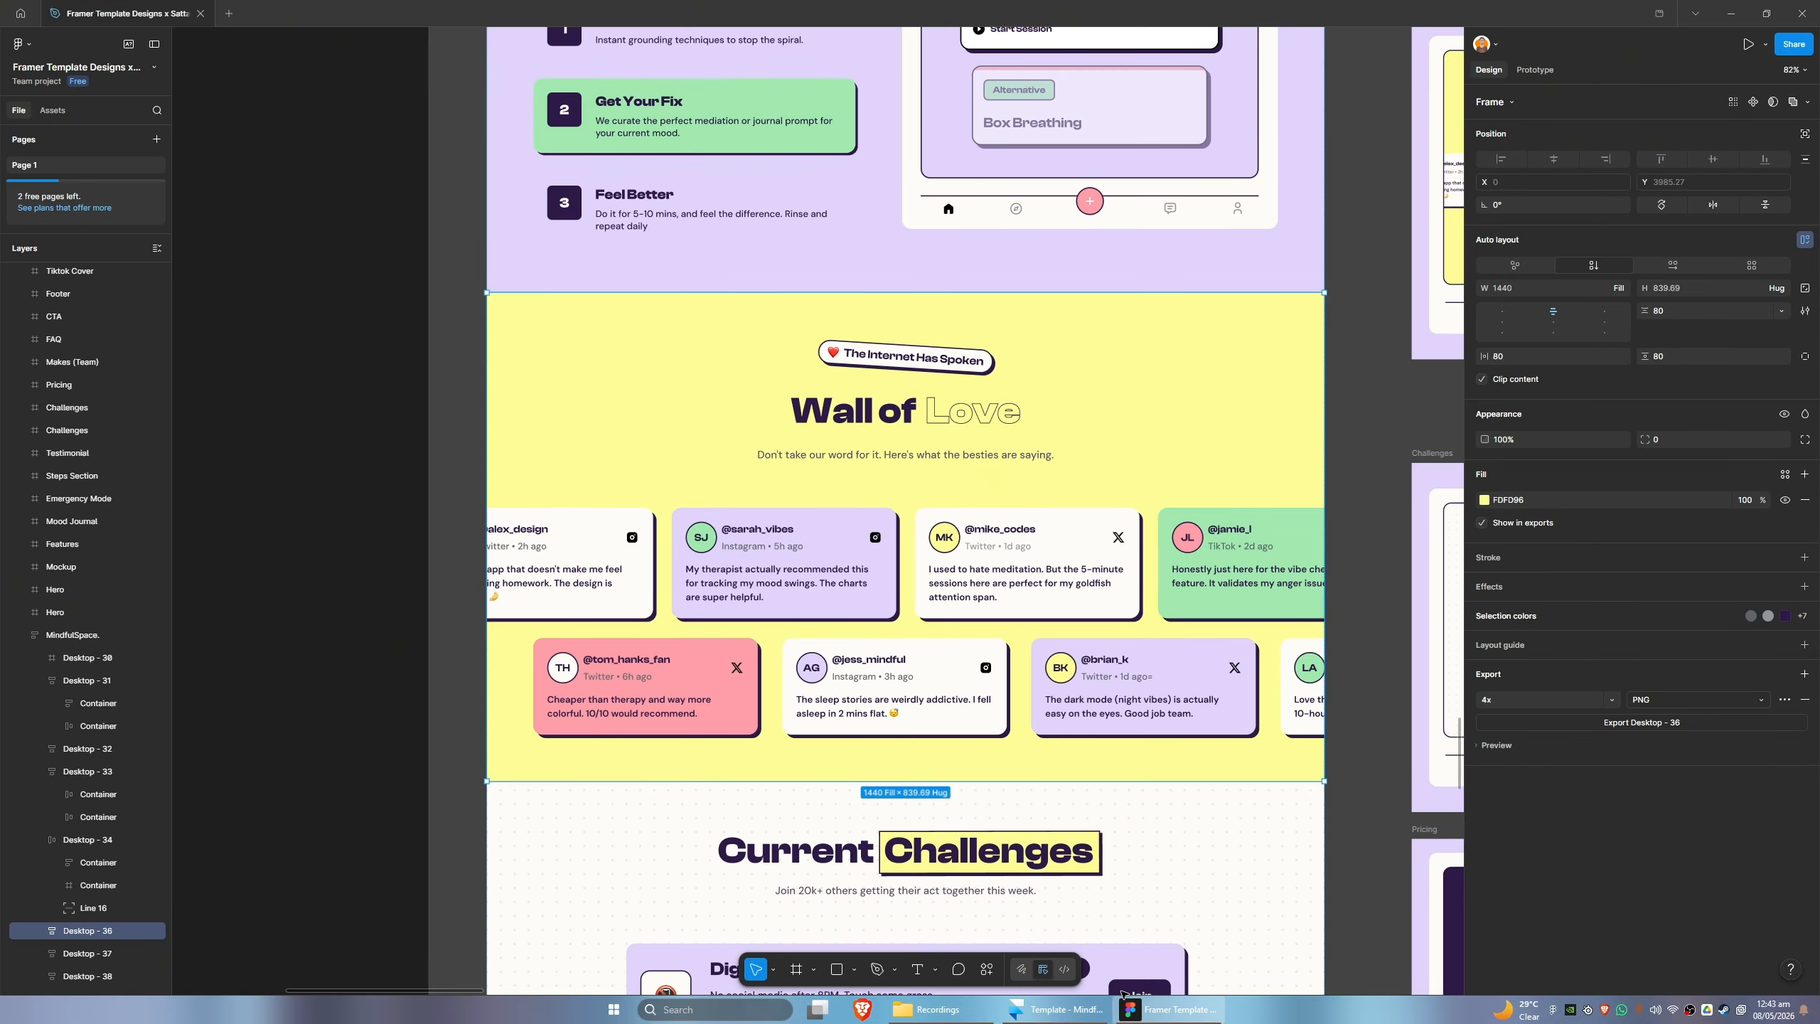
pyautogui.click(1162, 1011)
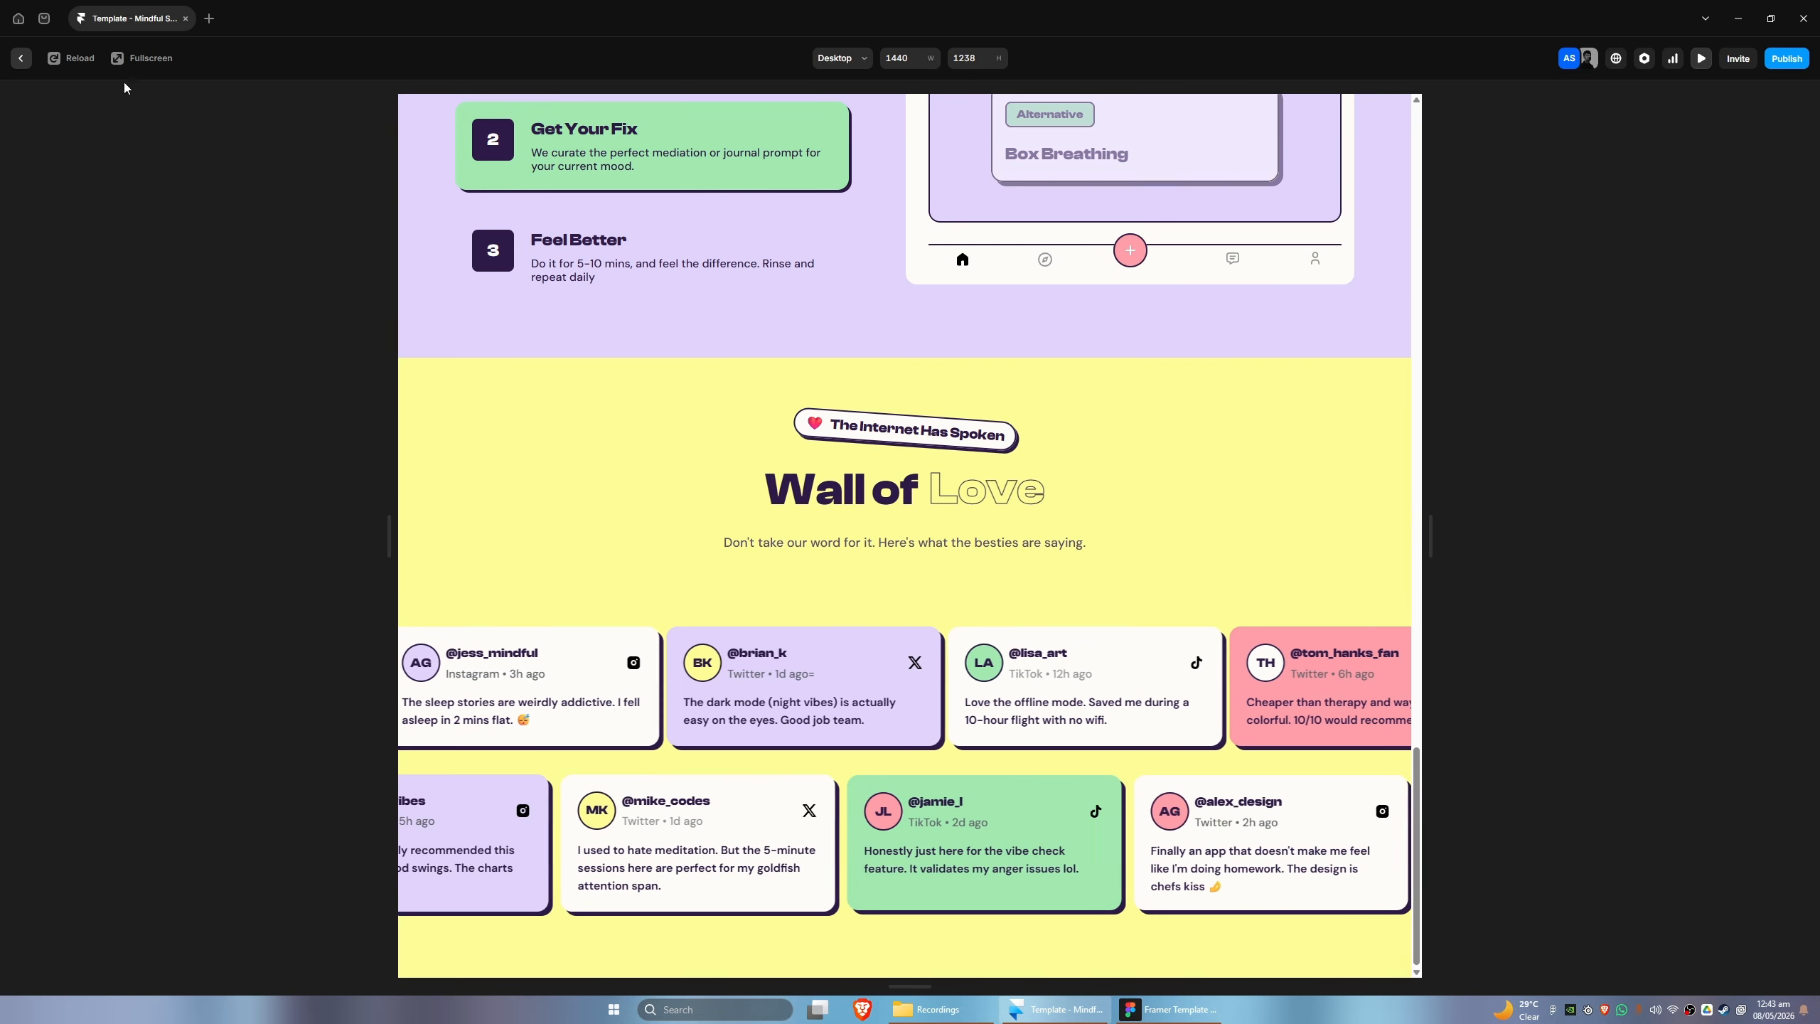
pyautogui.click(20, 58)
# - Set the lower Ticker's effect speed to 50% and its direction to the right
pyautogui.scroll(-1, 1052, 610)
pyautogui.scroll(-2, 1051, 610)
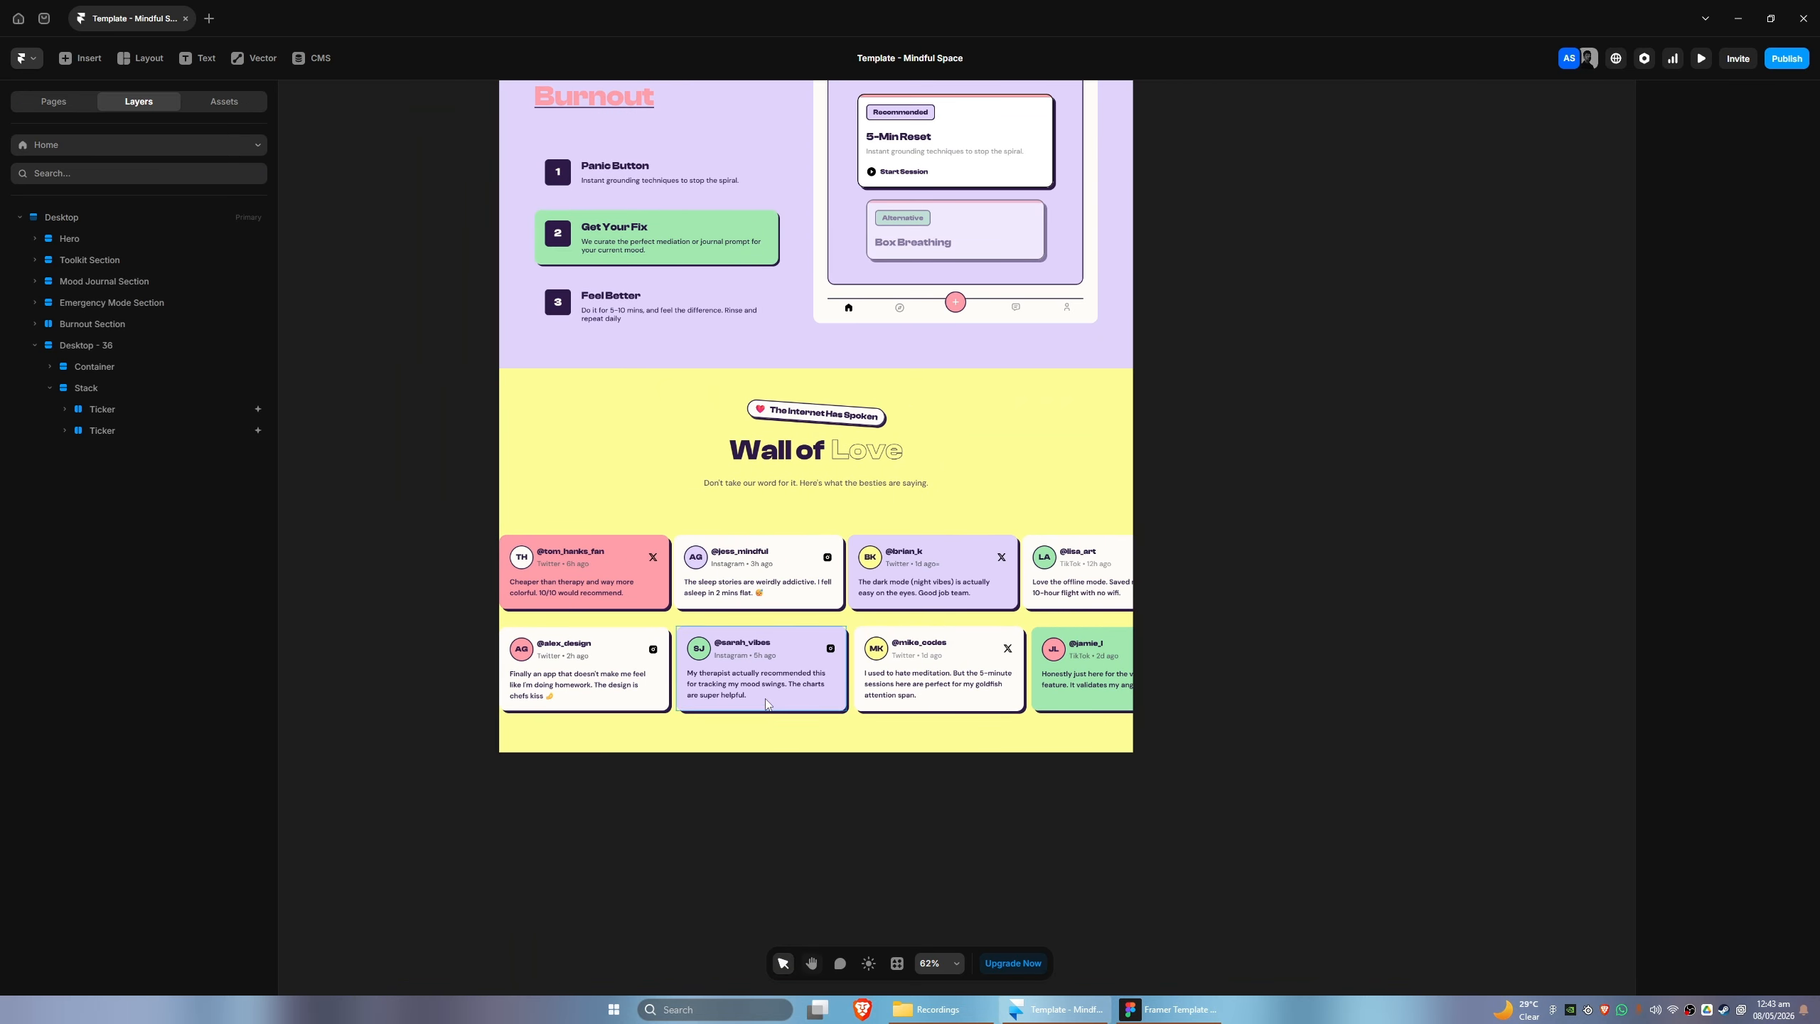
pyautogui.click(759, 683)
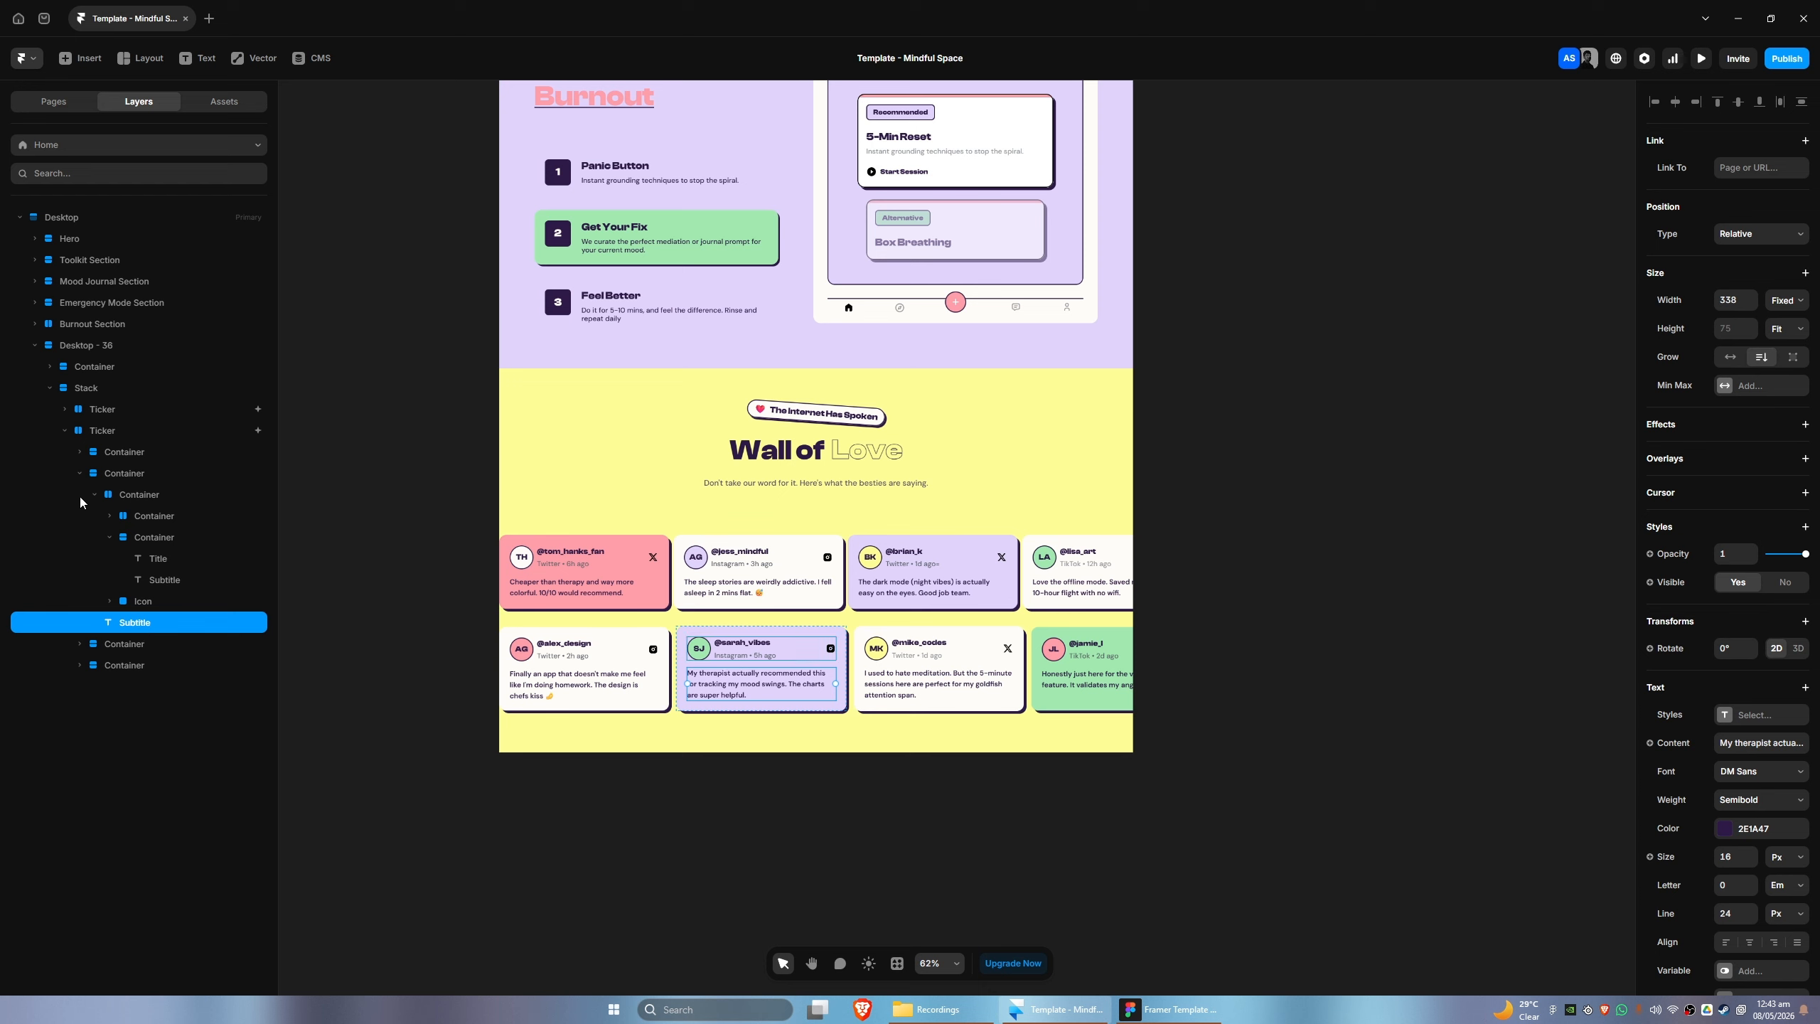
pyautogui.click(64, 430)
pyautogui.click(92, 435)
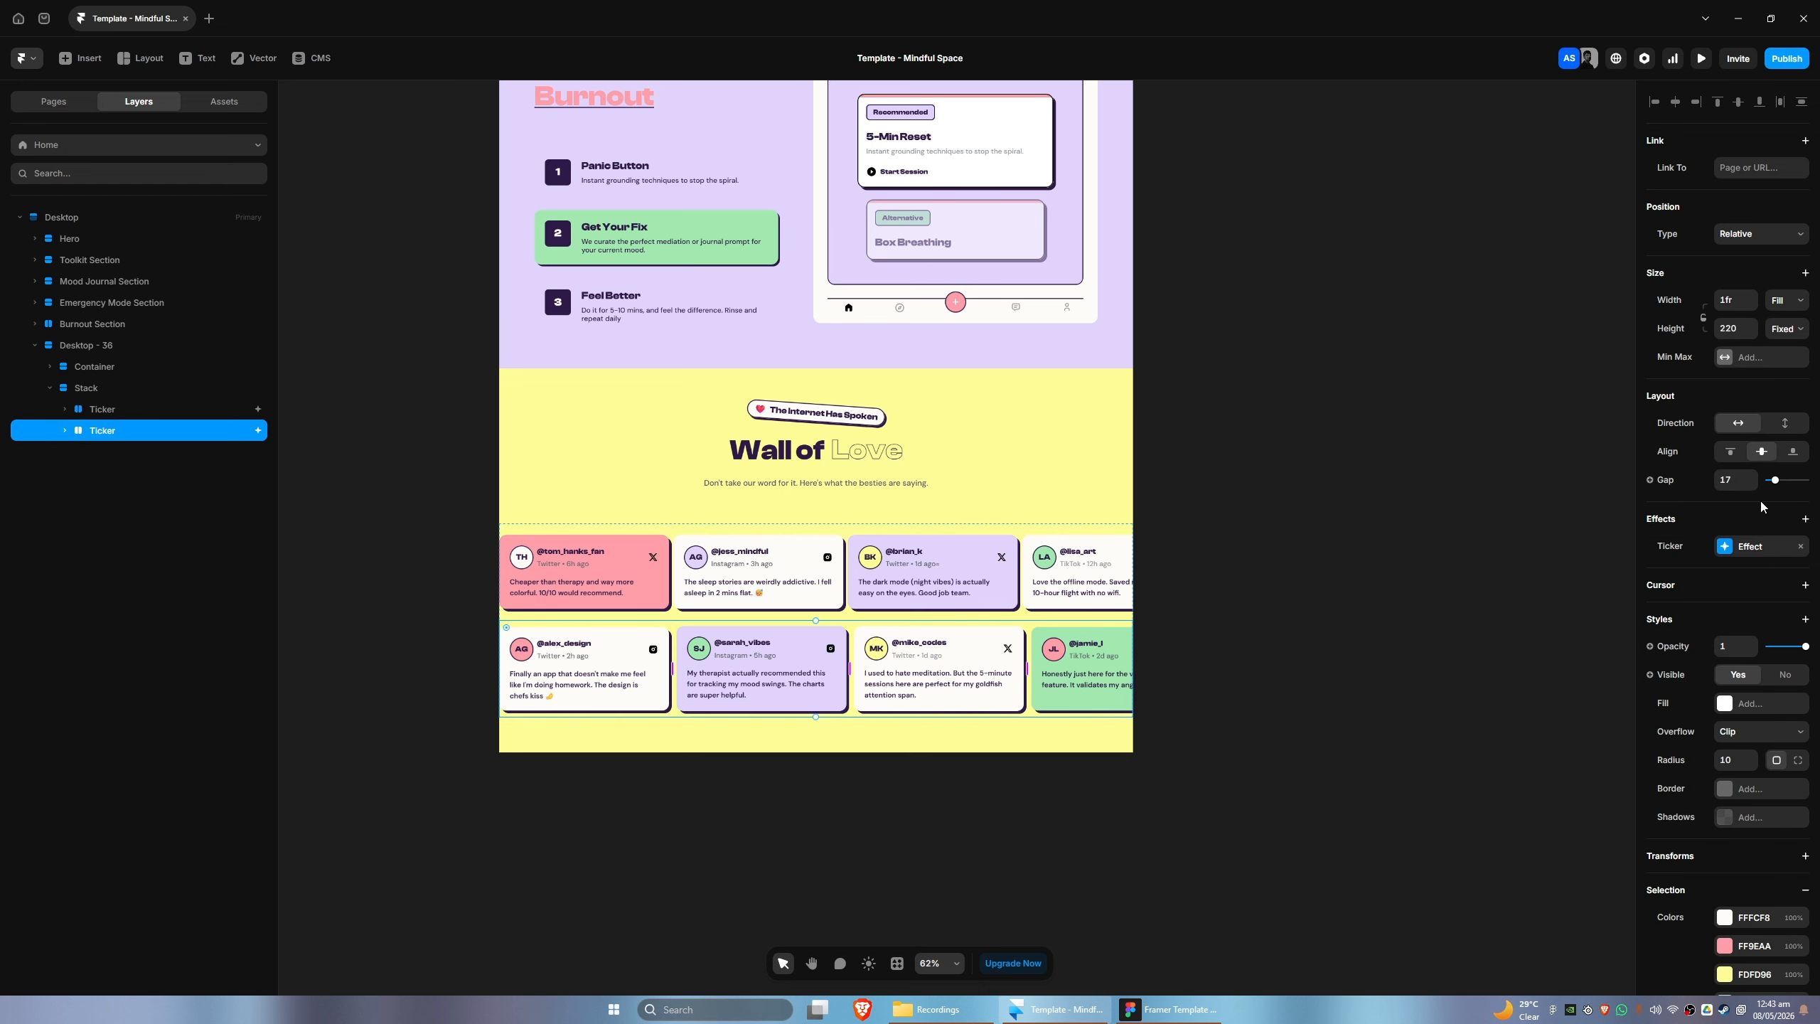
pyautogui.click(1742, 548)
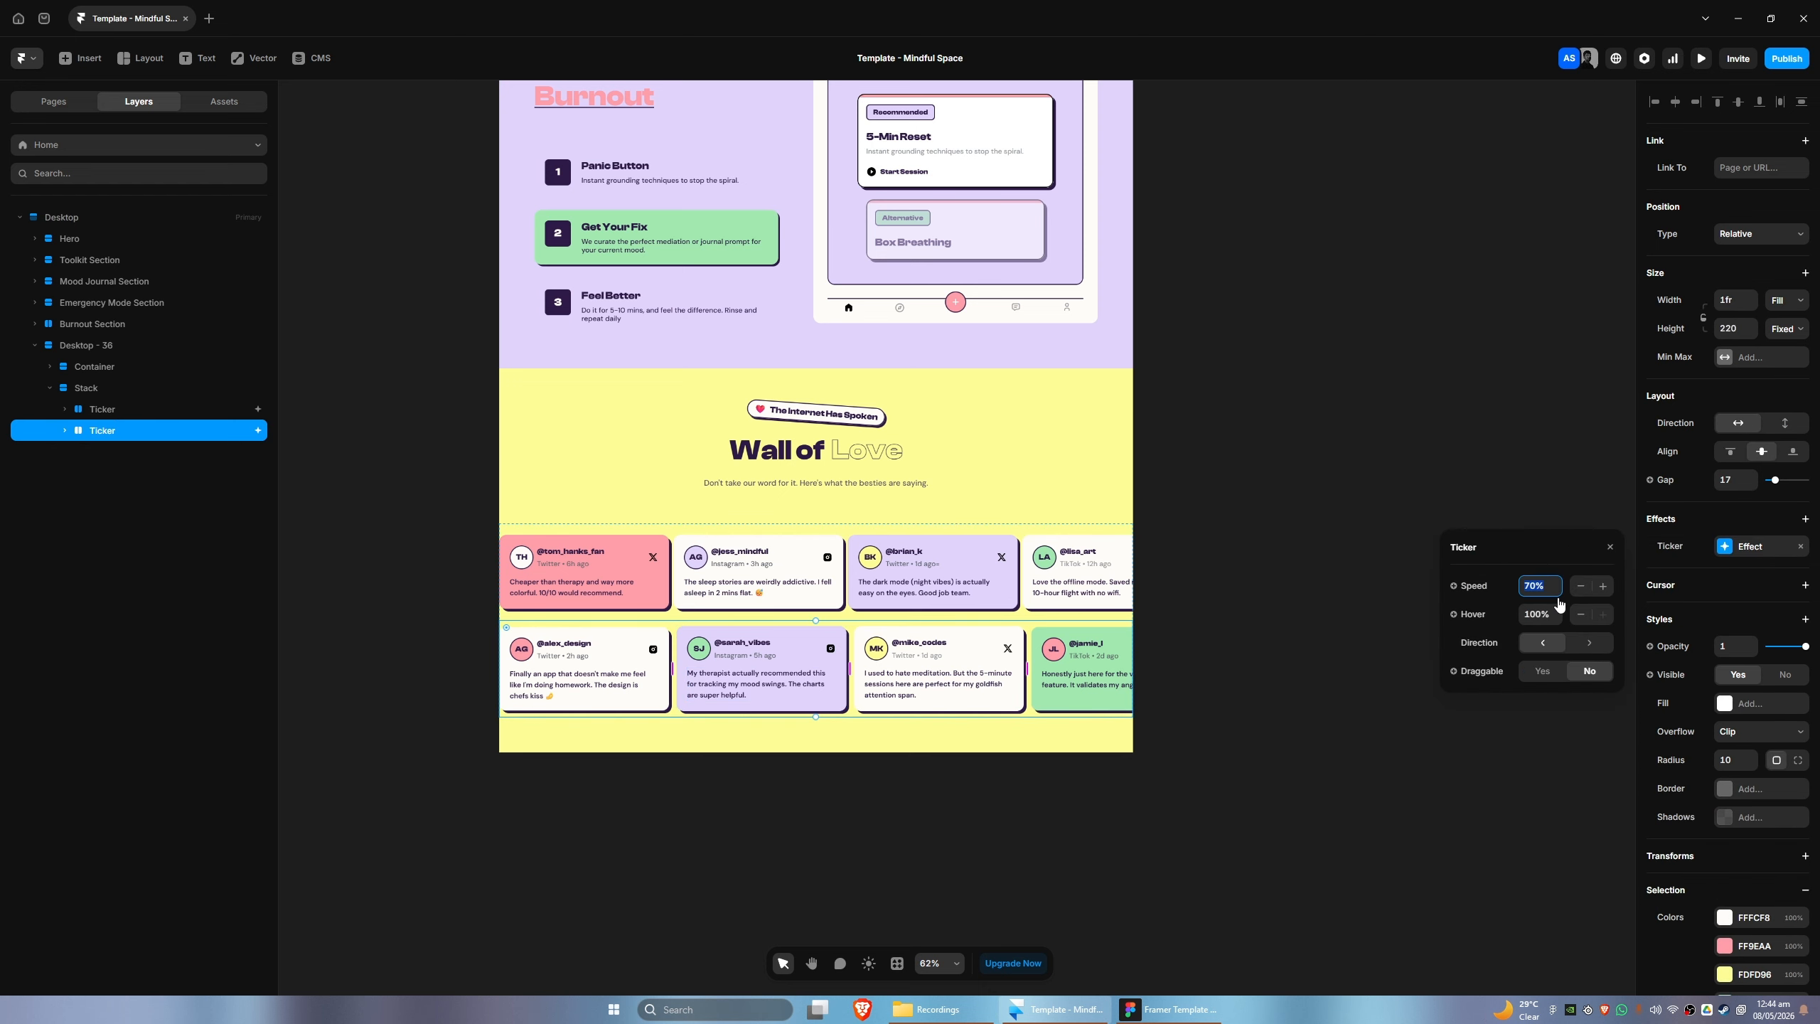
pyautogui.write('50')
pyautogui.click(1588, 643)
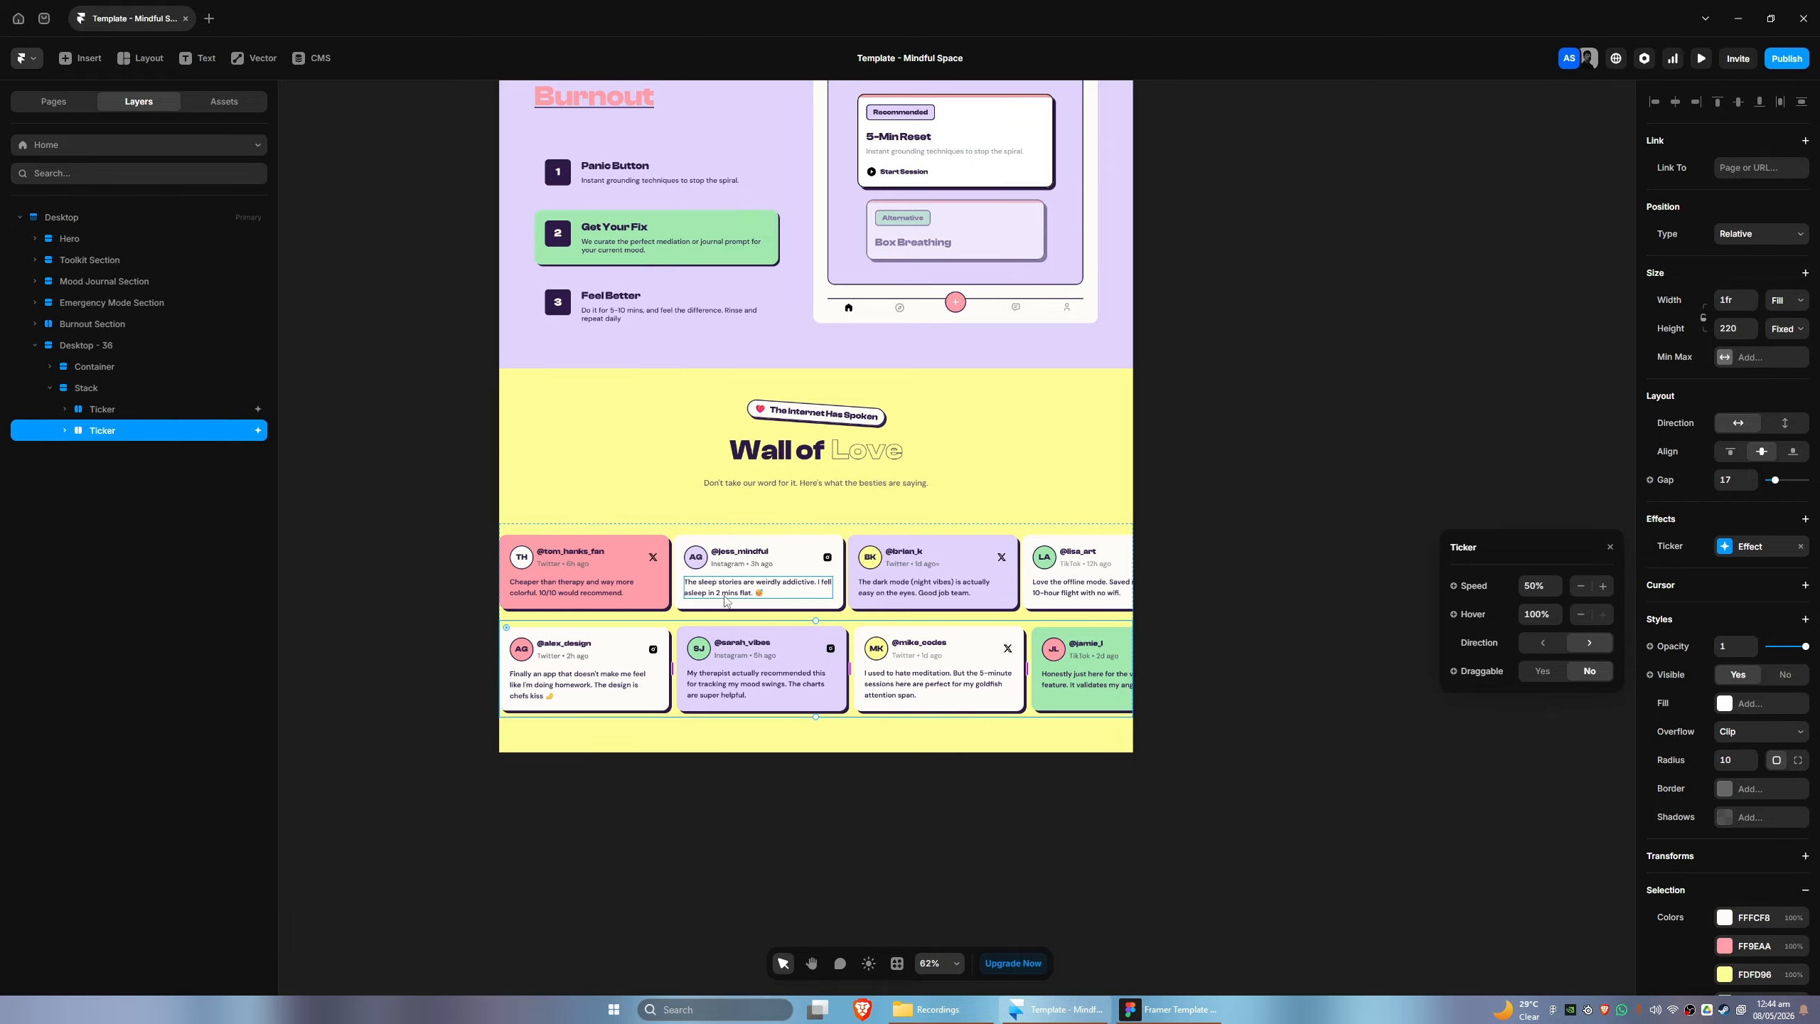
# - Check the order of the testimonial rows in the Figma design and move the lower Ticker above the other one in the Stack
pyautogui.click(102, 409)
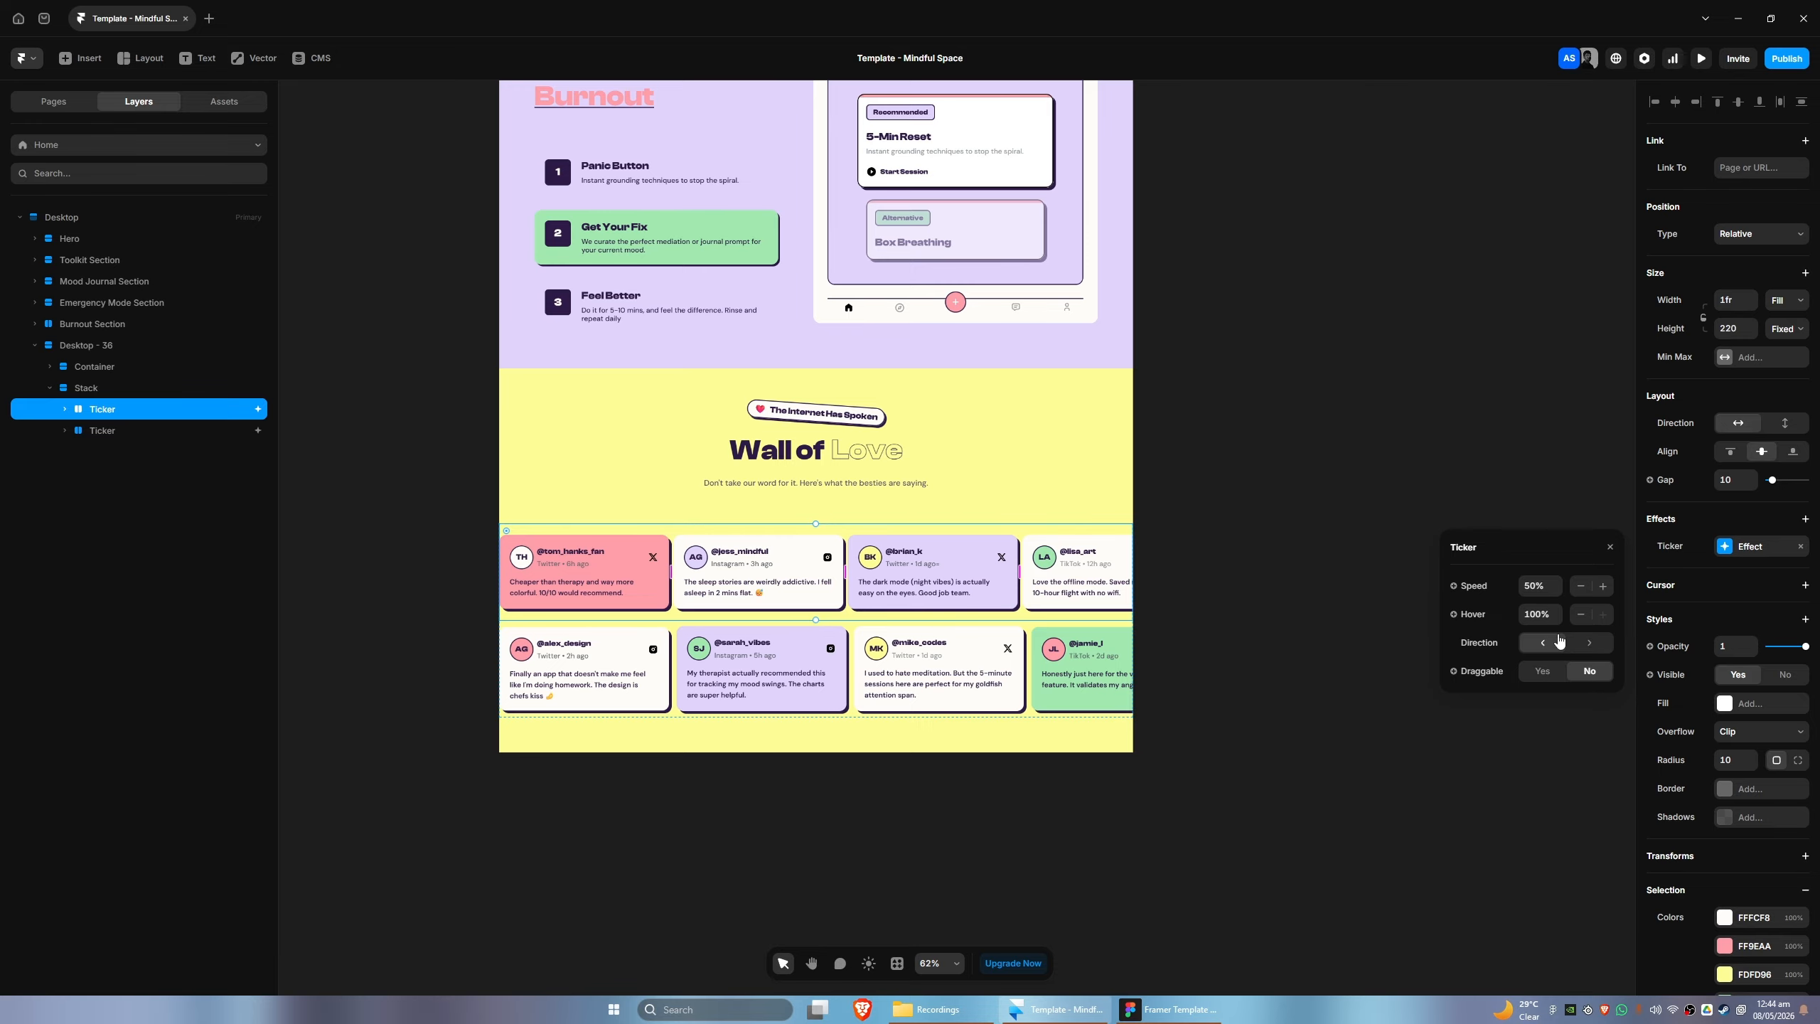
pyautogui.click(1130, 1009)
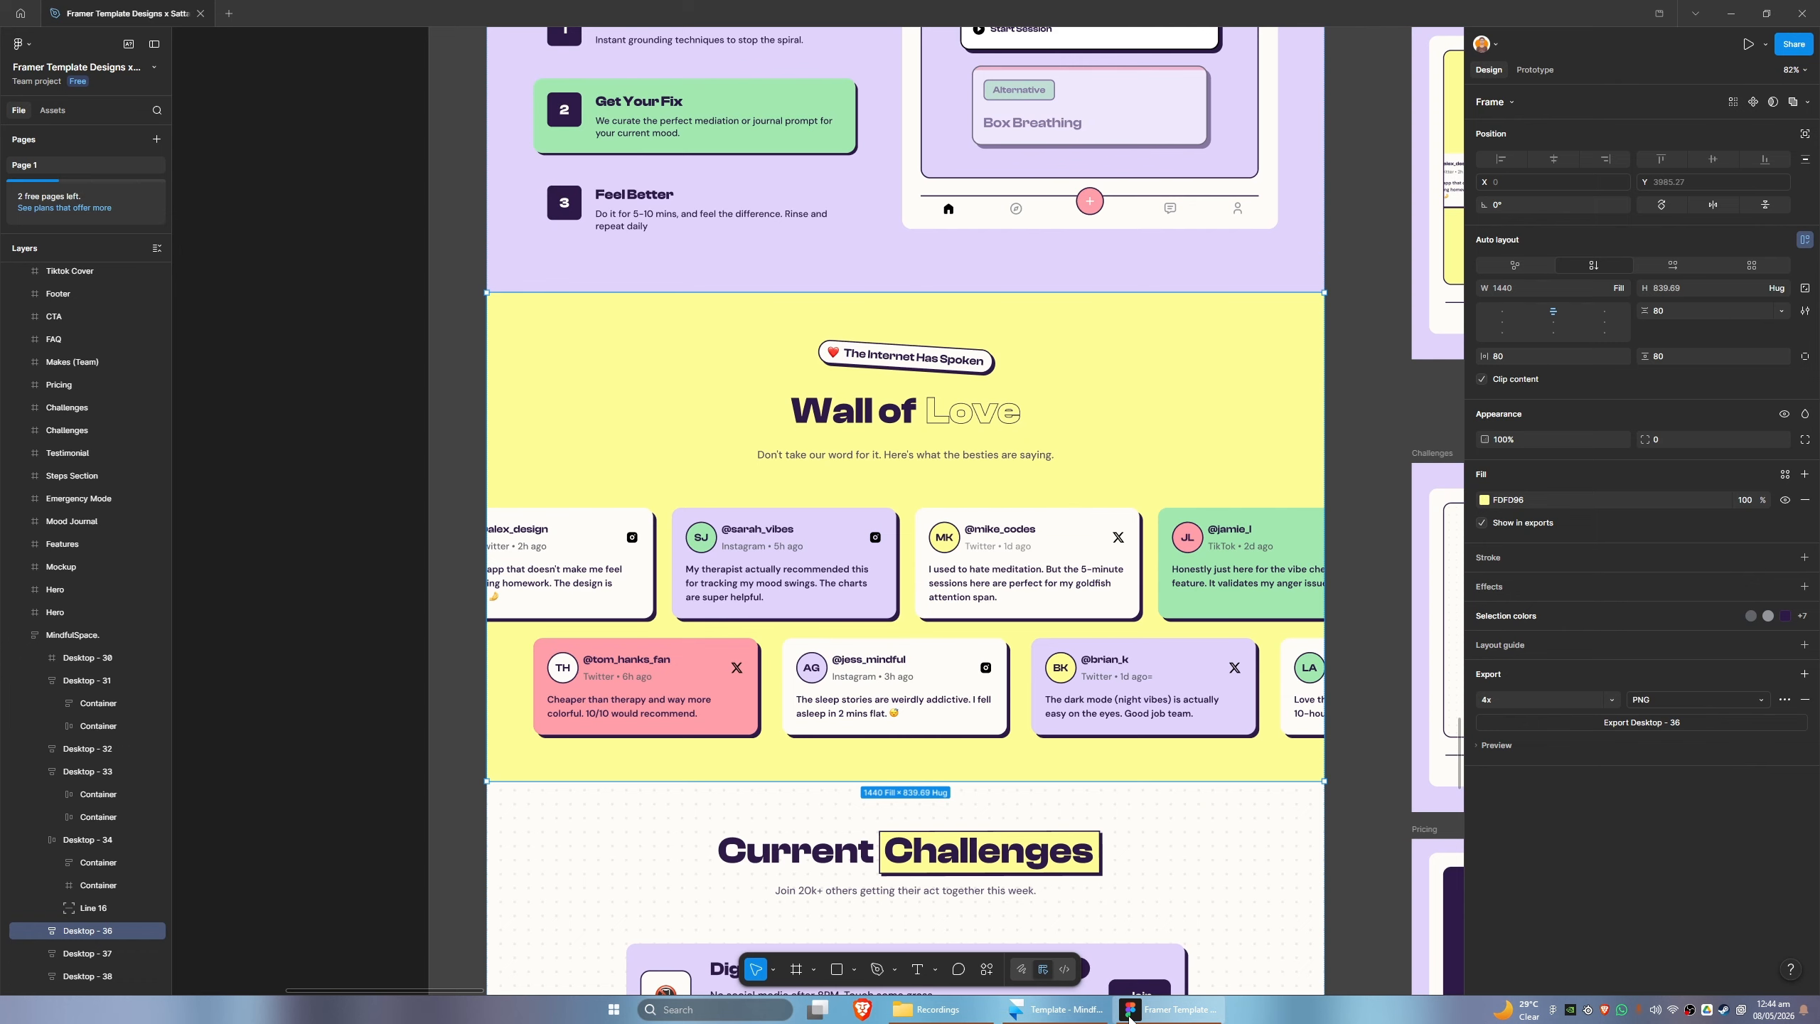
pyautogui.click(1054, 1008)
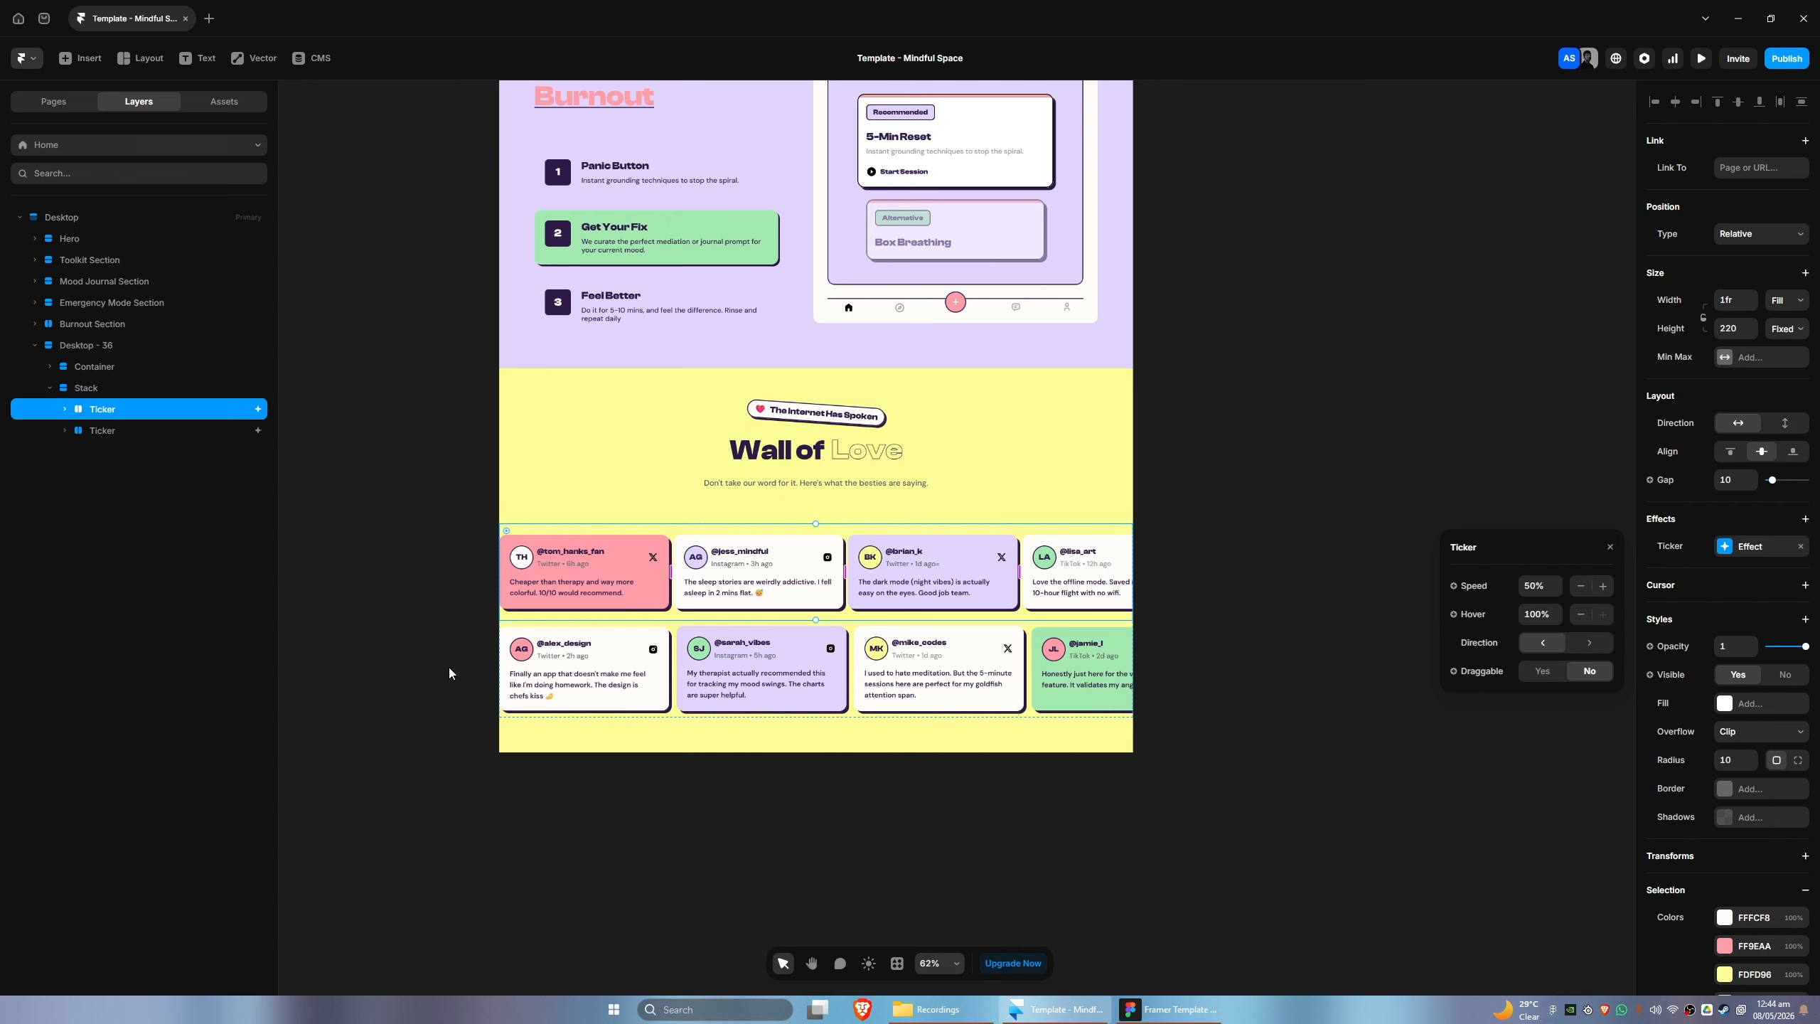
pyautogui.moveTo(102, 430); pyautogui.dragTo(111, 403)
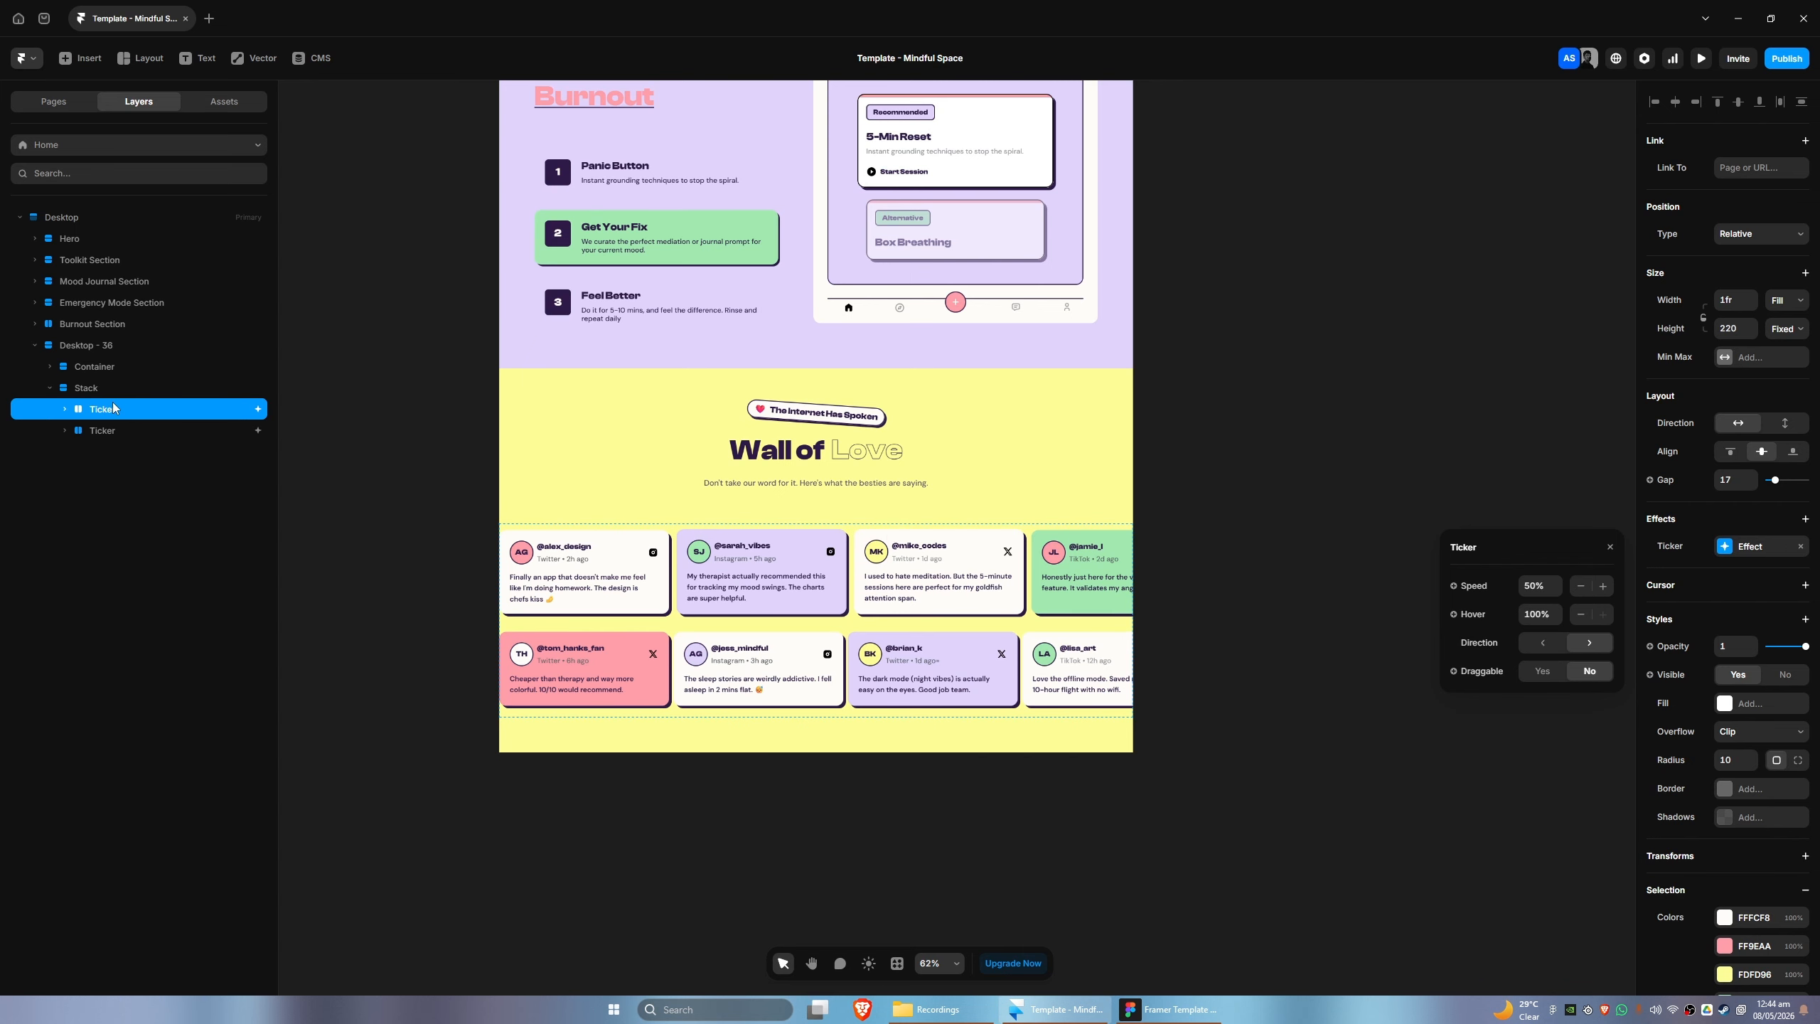
pyautogui.click(585, 799)
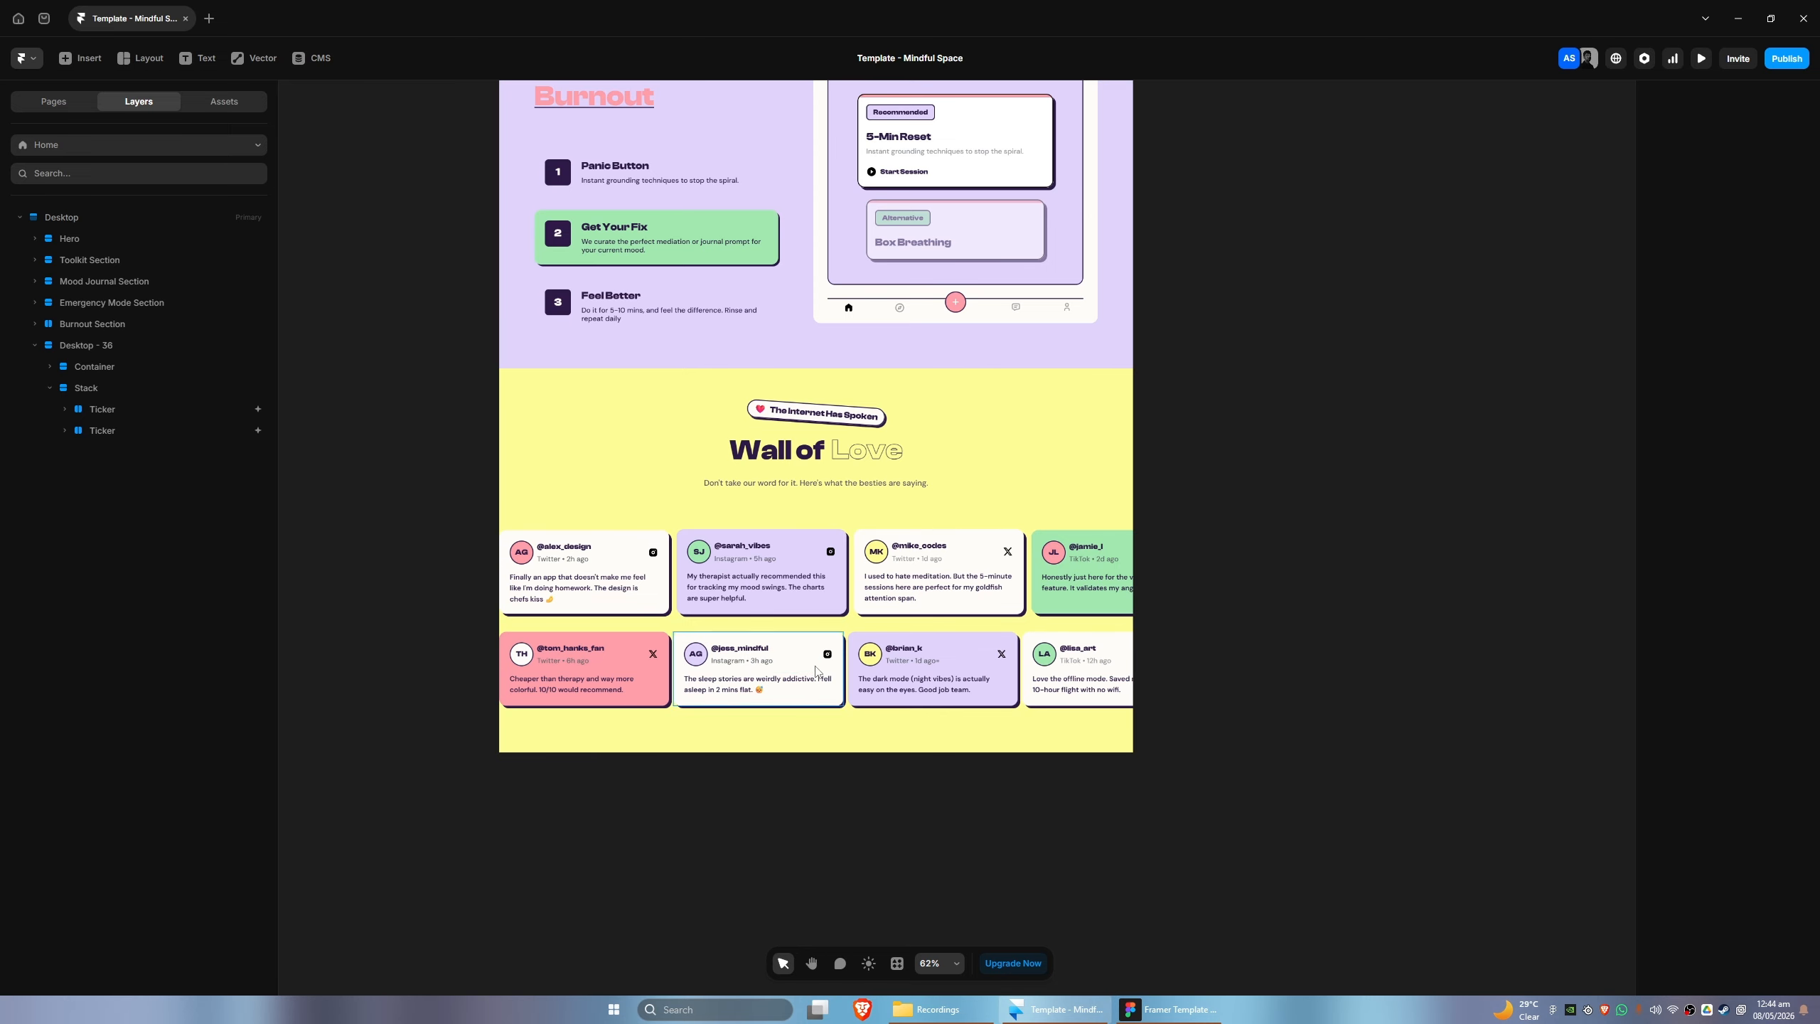
# - Rename the Desktop - 36 section to Wall of Love Section
pyautogui.moveTo(1266, 581); pyautogui.dragTo(1257, 680)
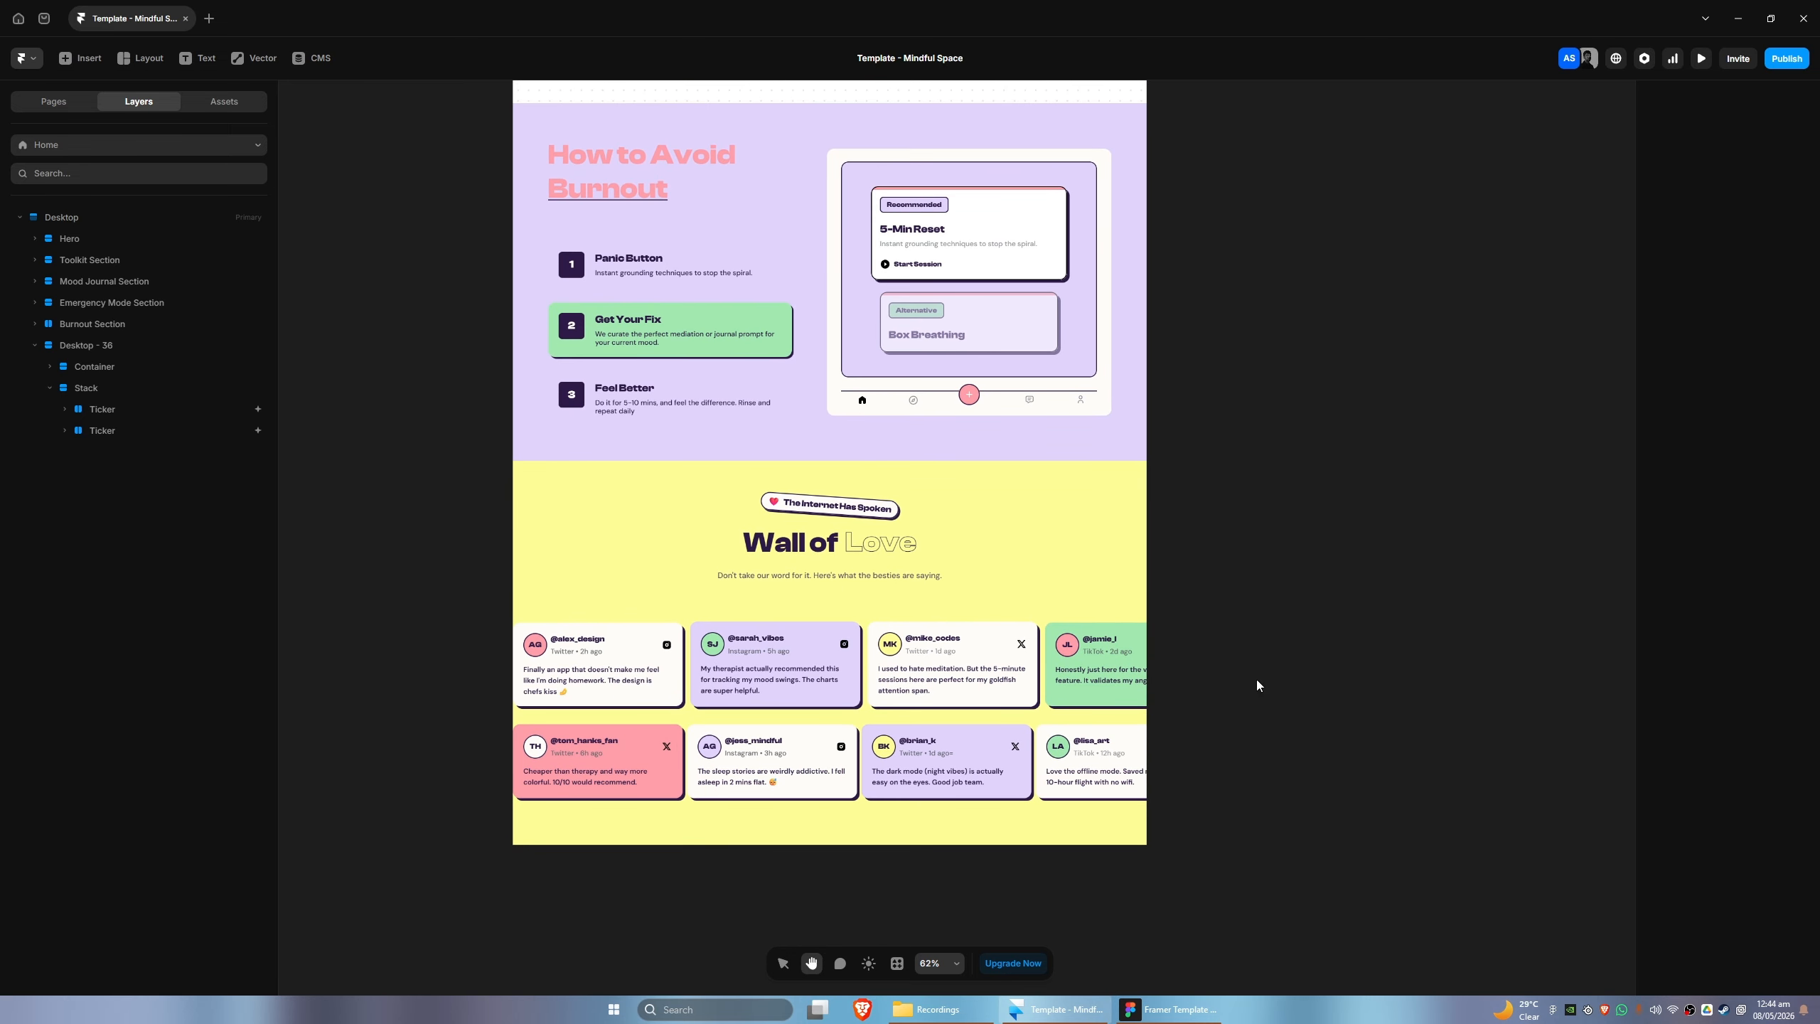
pyautogui.click(66, 347)
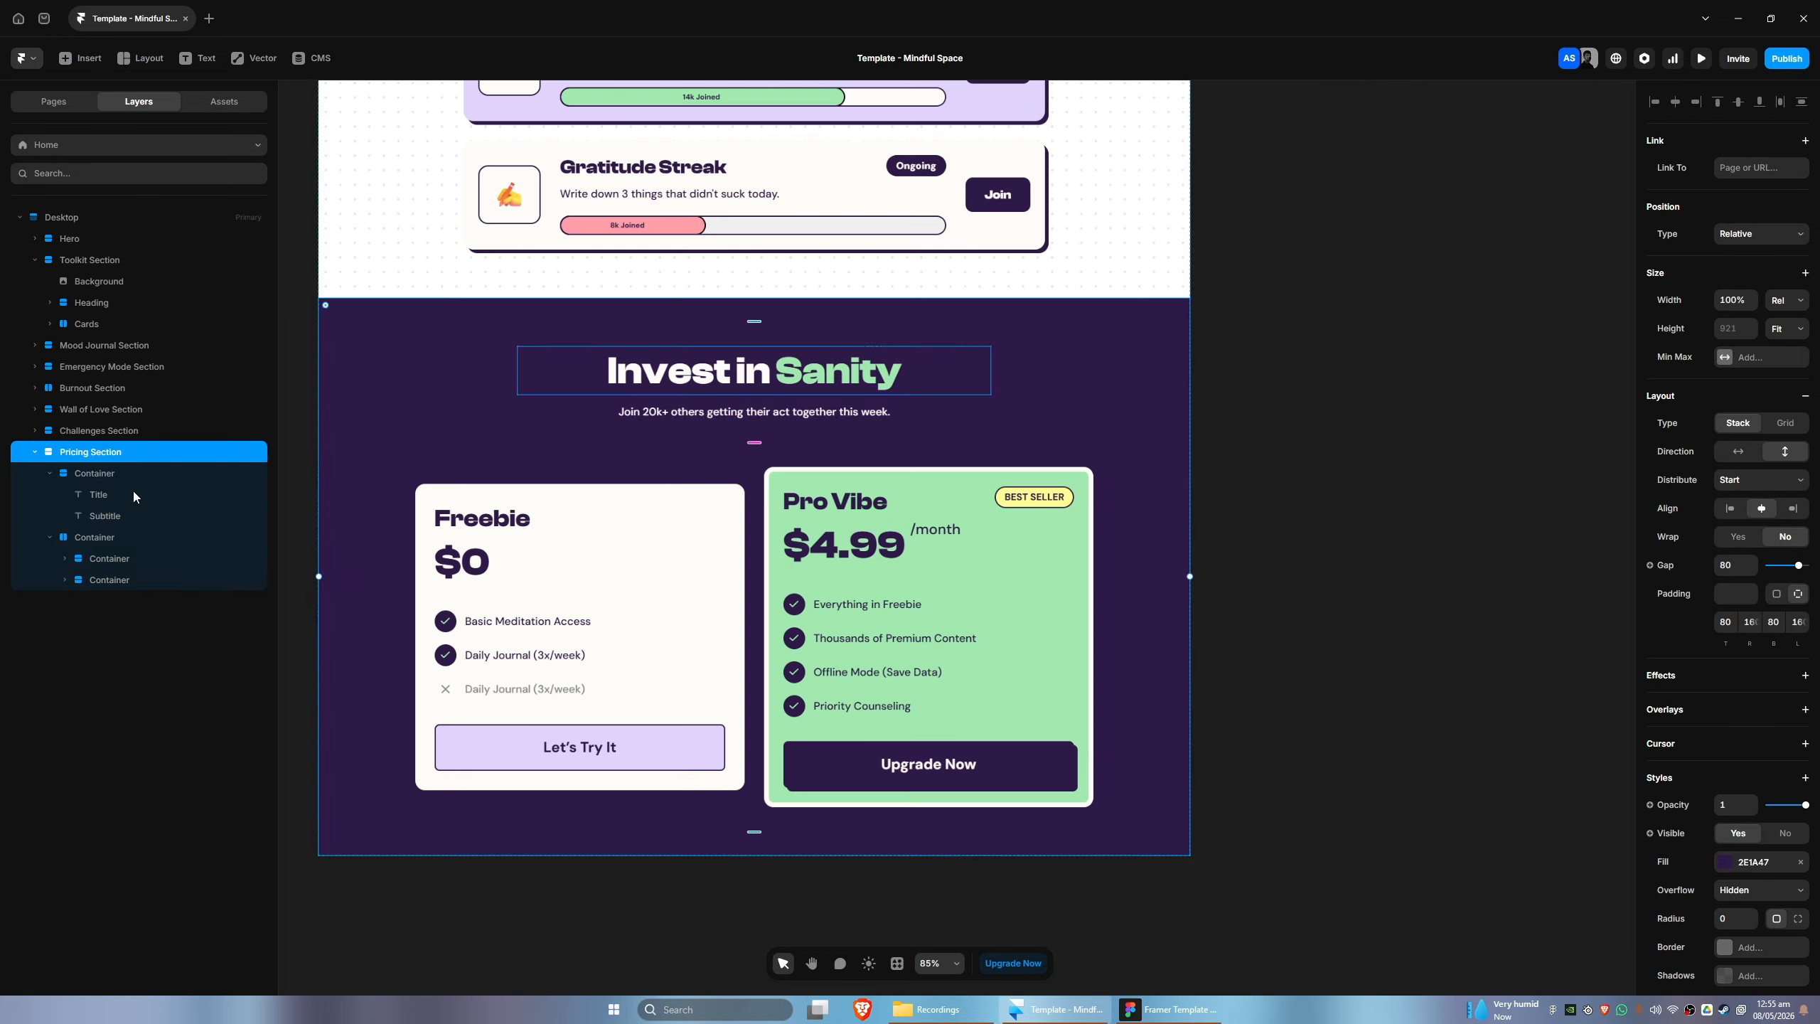
# - Collapse the Toolkit Section and Makers Section in the layer tree and switch to the Figma design
pyautogui.doubleClick(141, 901)
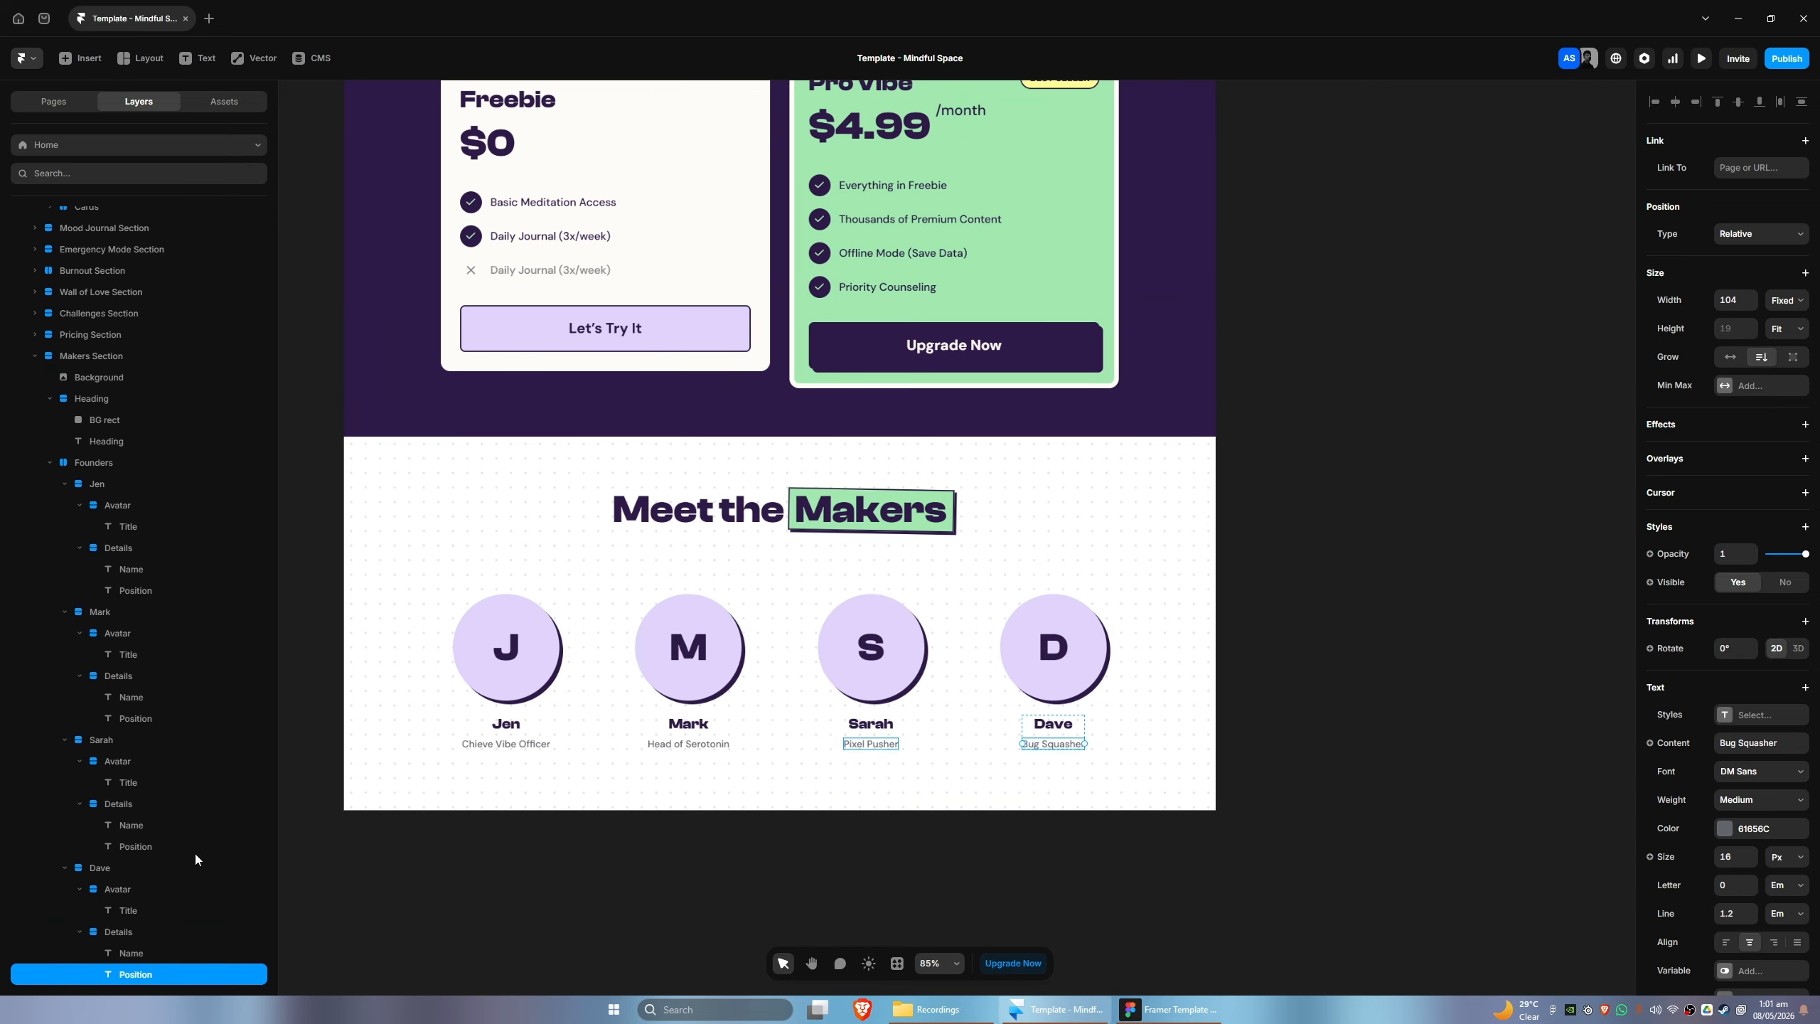
pyautogui.scroll(3, 65, 537)
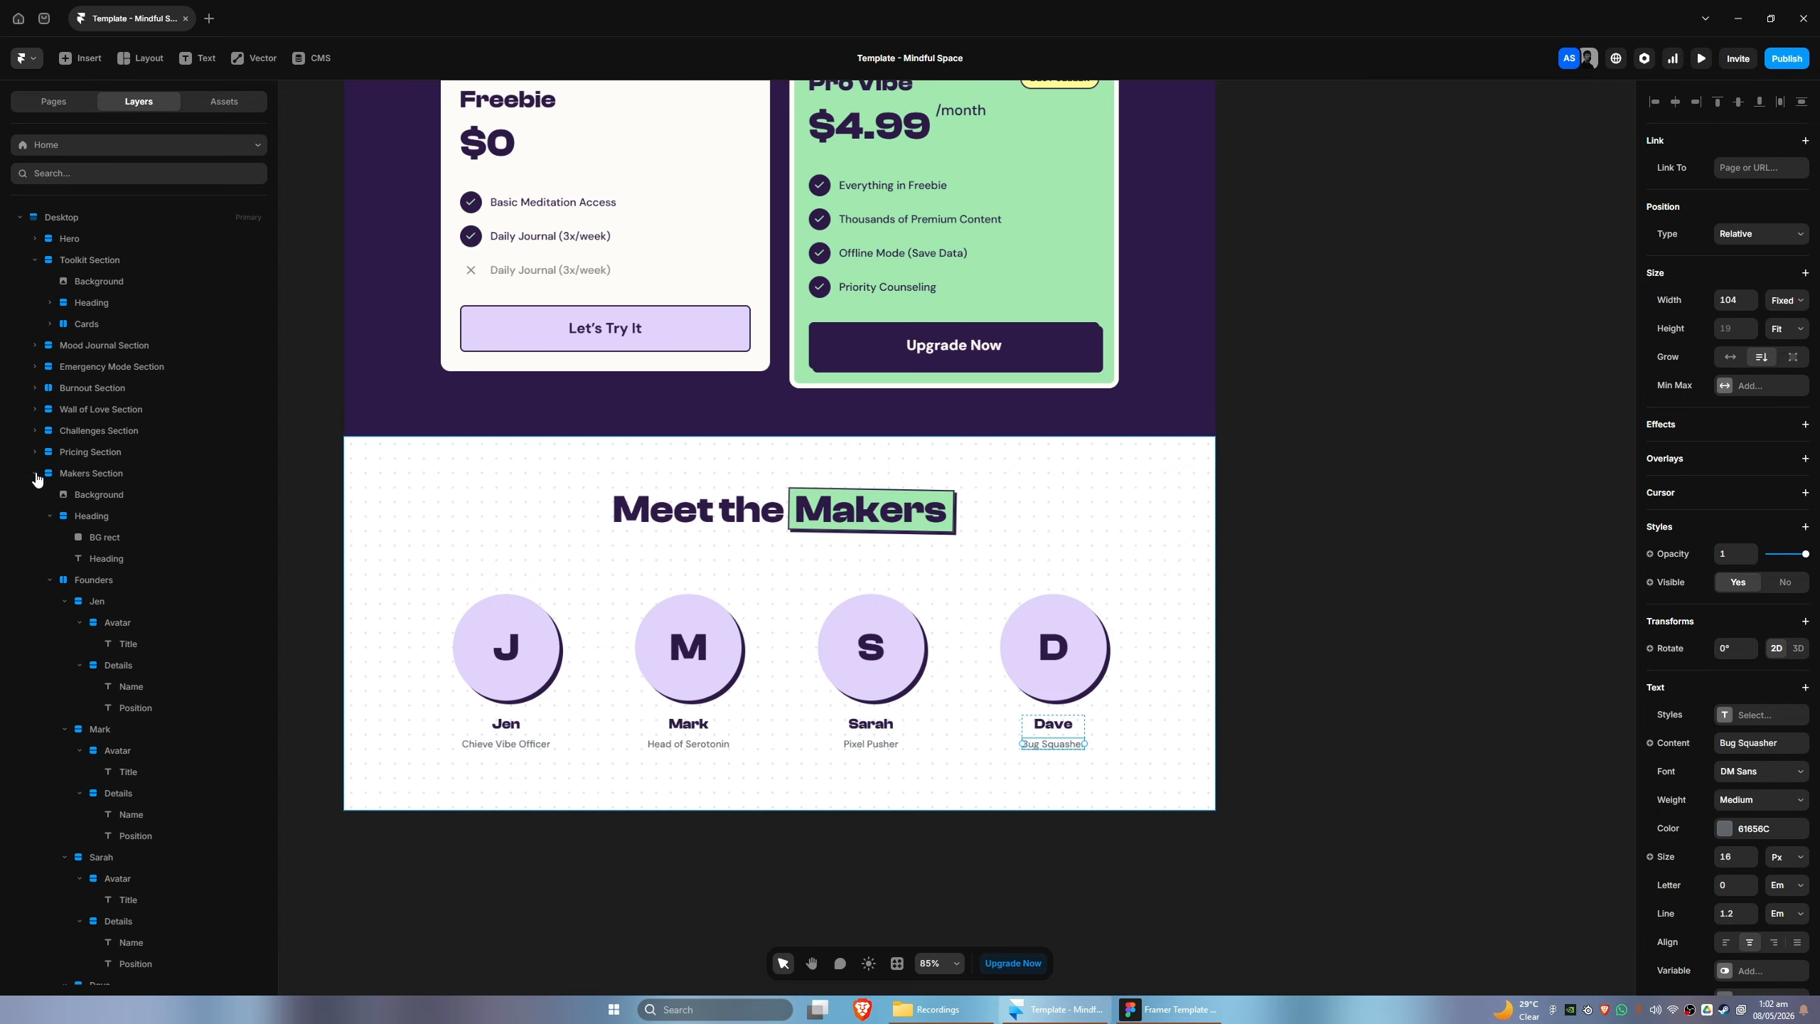
pyautogui.scroll(-3, 87, 519)
pyautogui.click(35, 362)
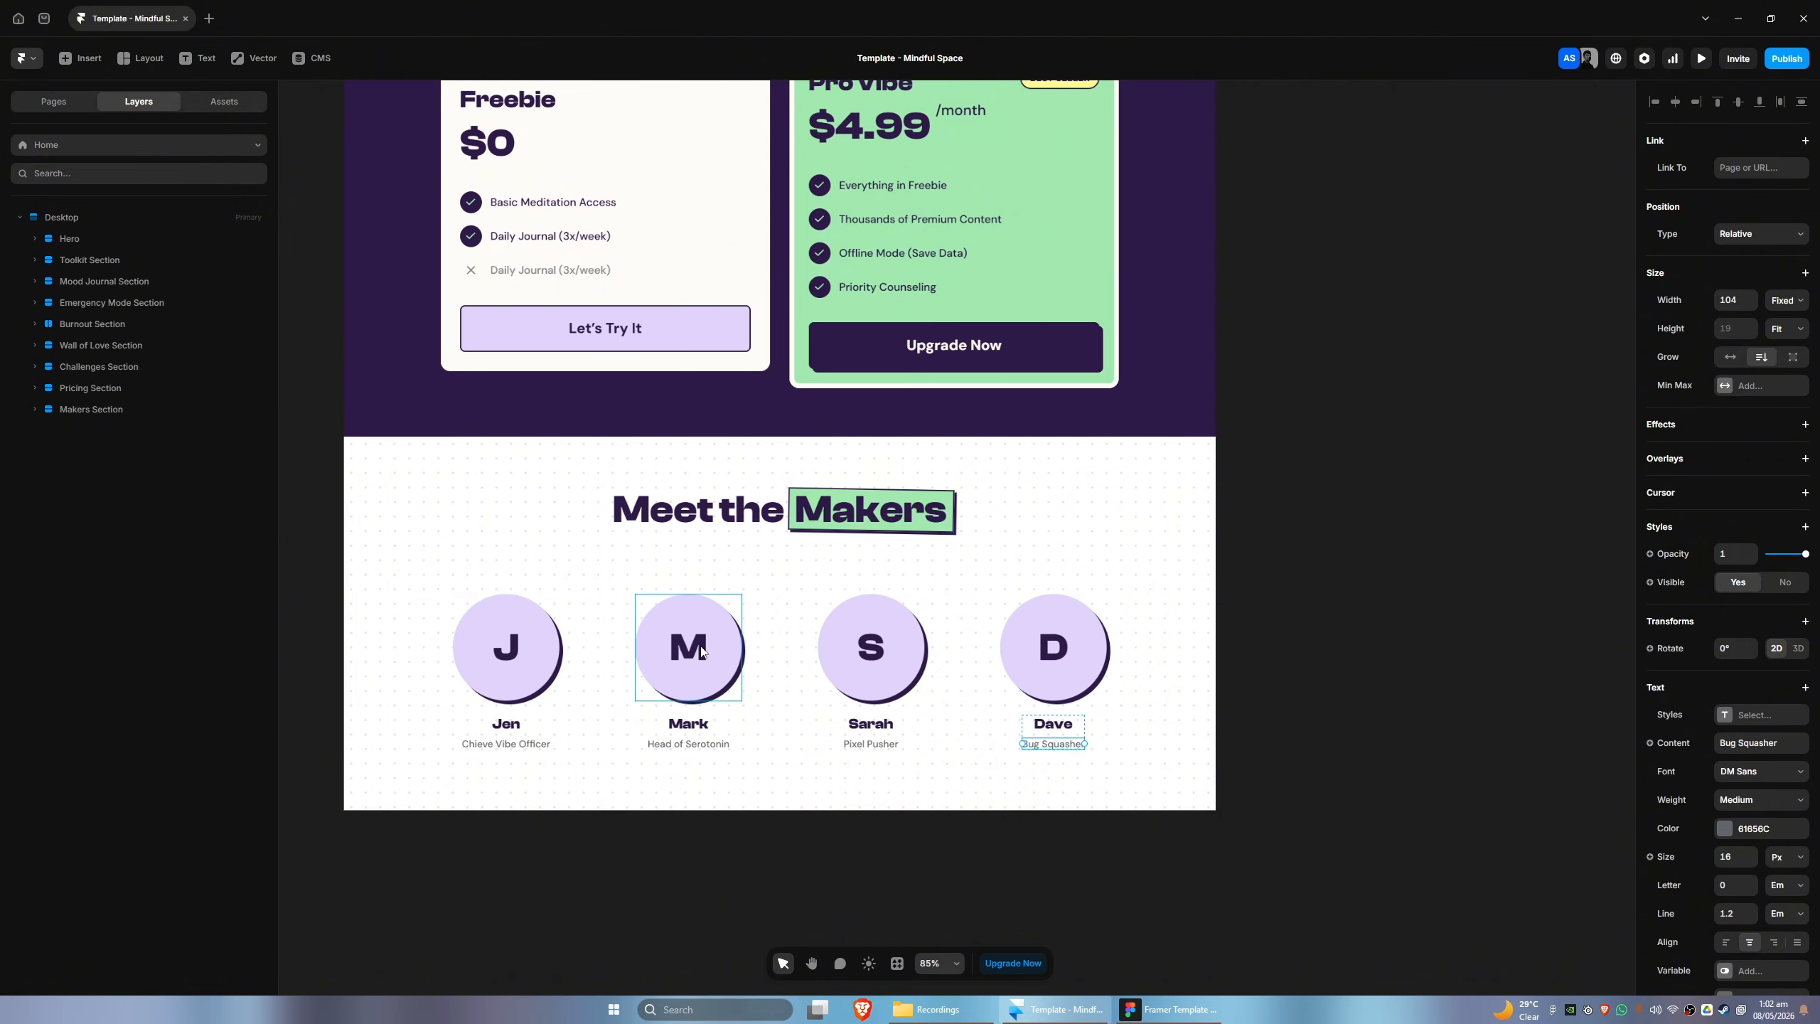
pyautogui.click(1169, 1008)
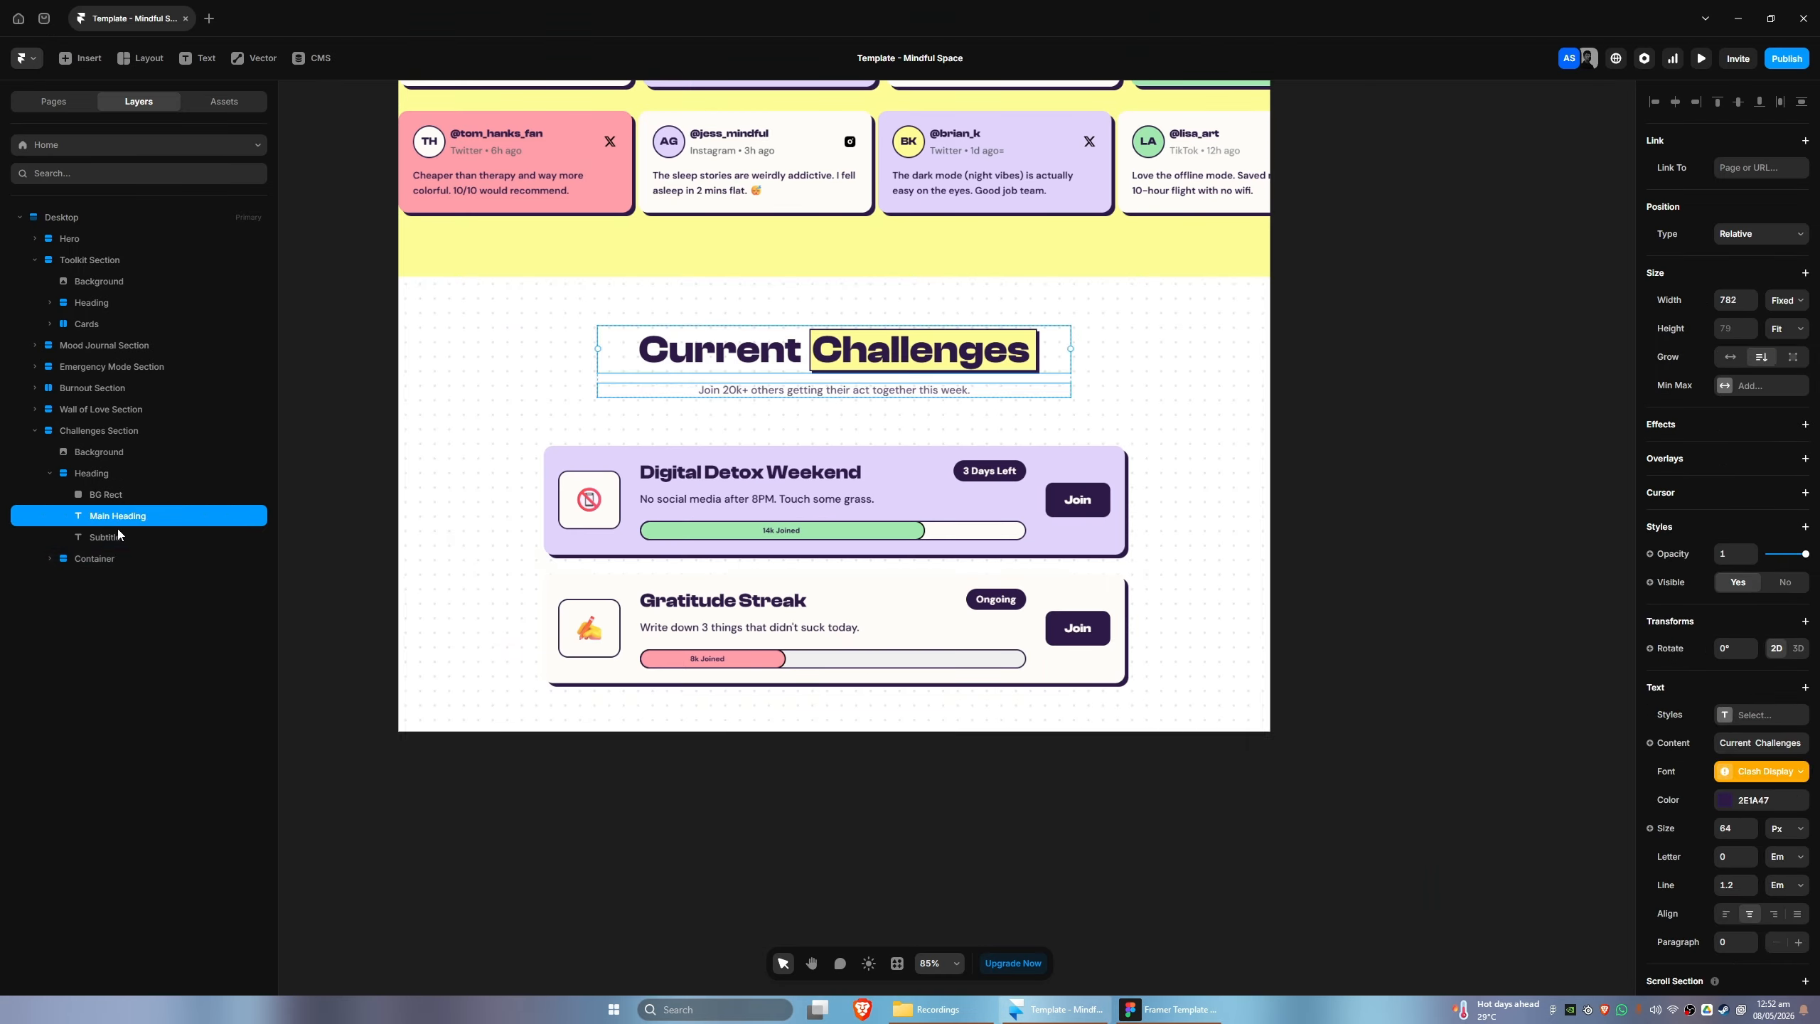
# - Rename nested container layers to Main Content, Button and Badge
pyautogui.doubleClick(155, 665)
pyautogui.write('Main Content')
pyautogui.scroll(-1, 158, 682)
pyautogui.doubleClick(147, 806)
pyautogui.write('Button')
pyautogui.scroll(-2, 159, 848)
pyautogui.doubleClick(145, 869)
pyautogui.write('Badge')
pyautogui.press('Return')
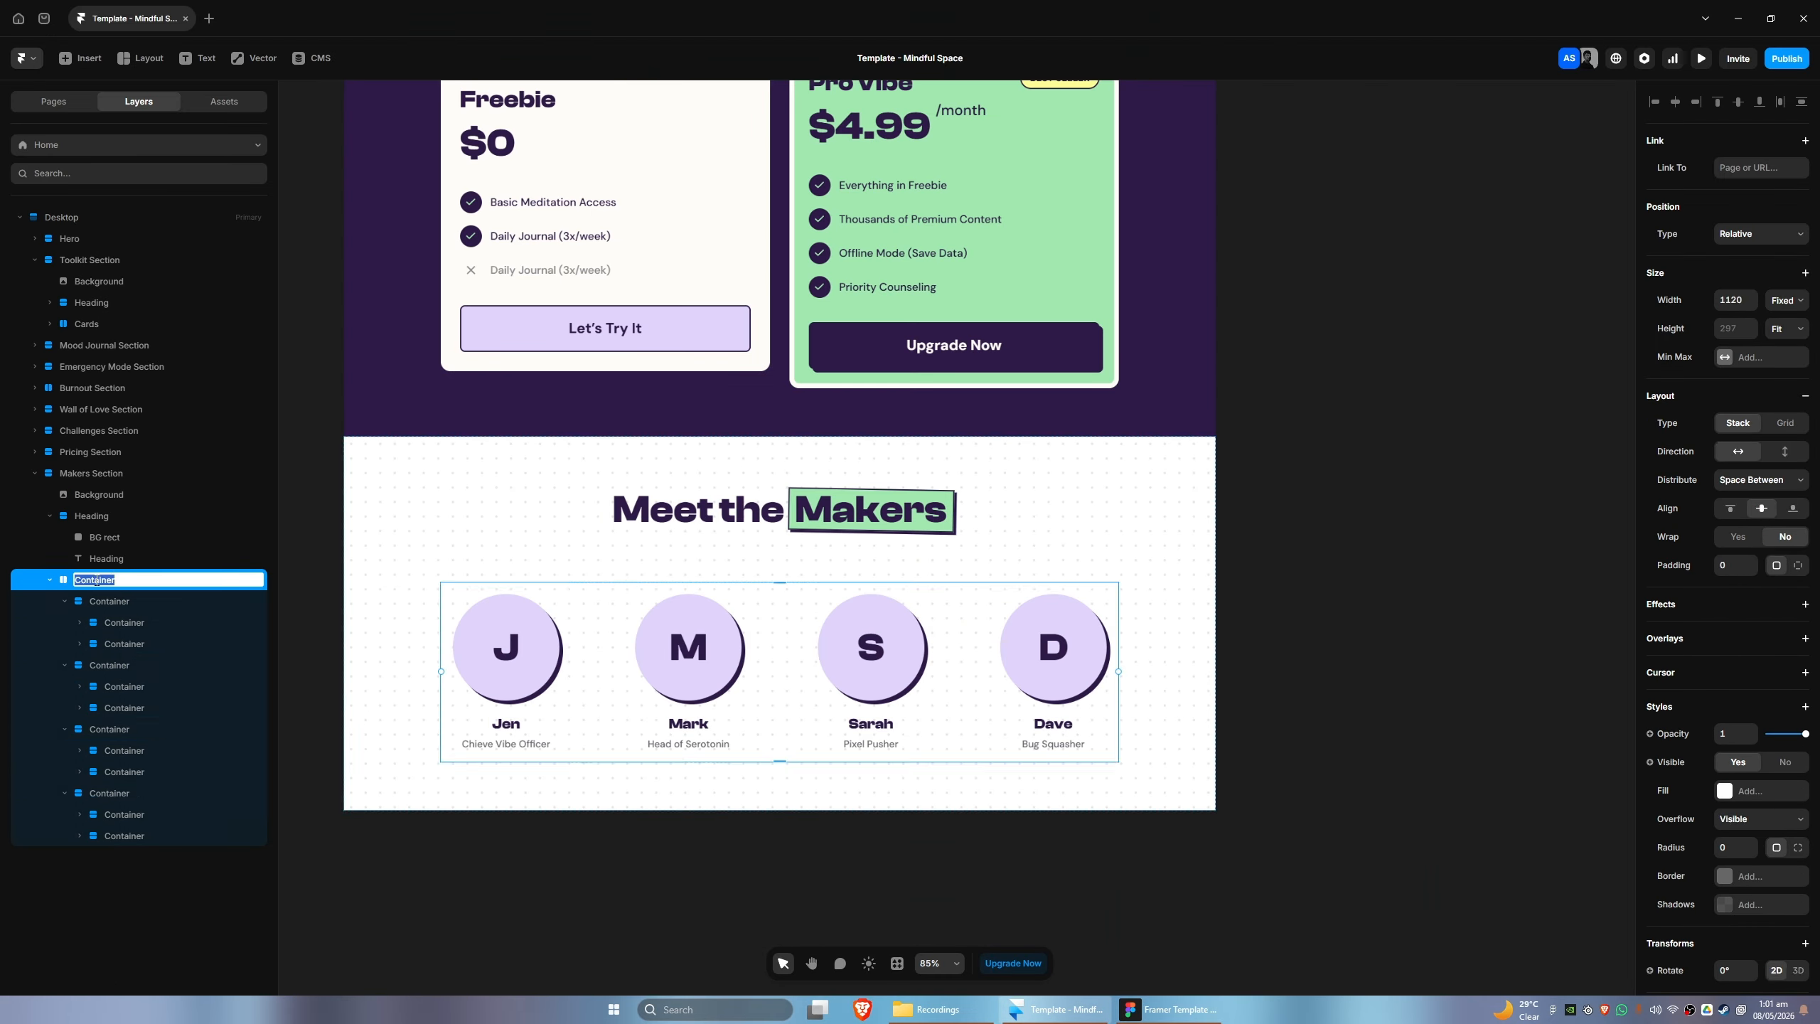
pyautogui.doubleClick(143, 833)
pyautogui.doubleClick(143, 966)
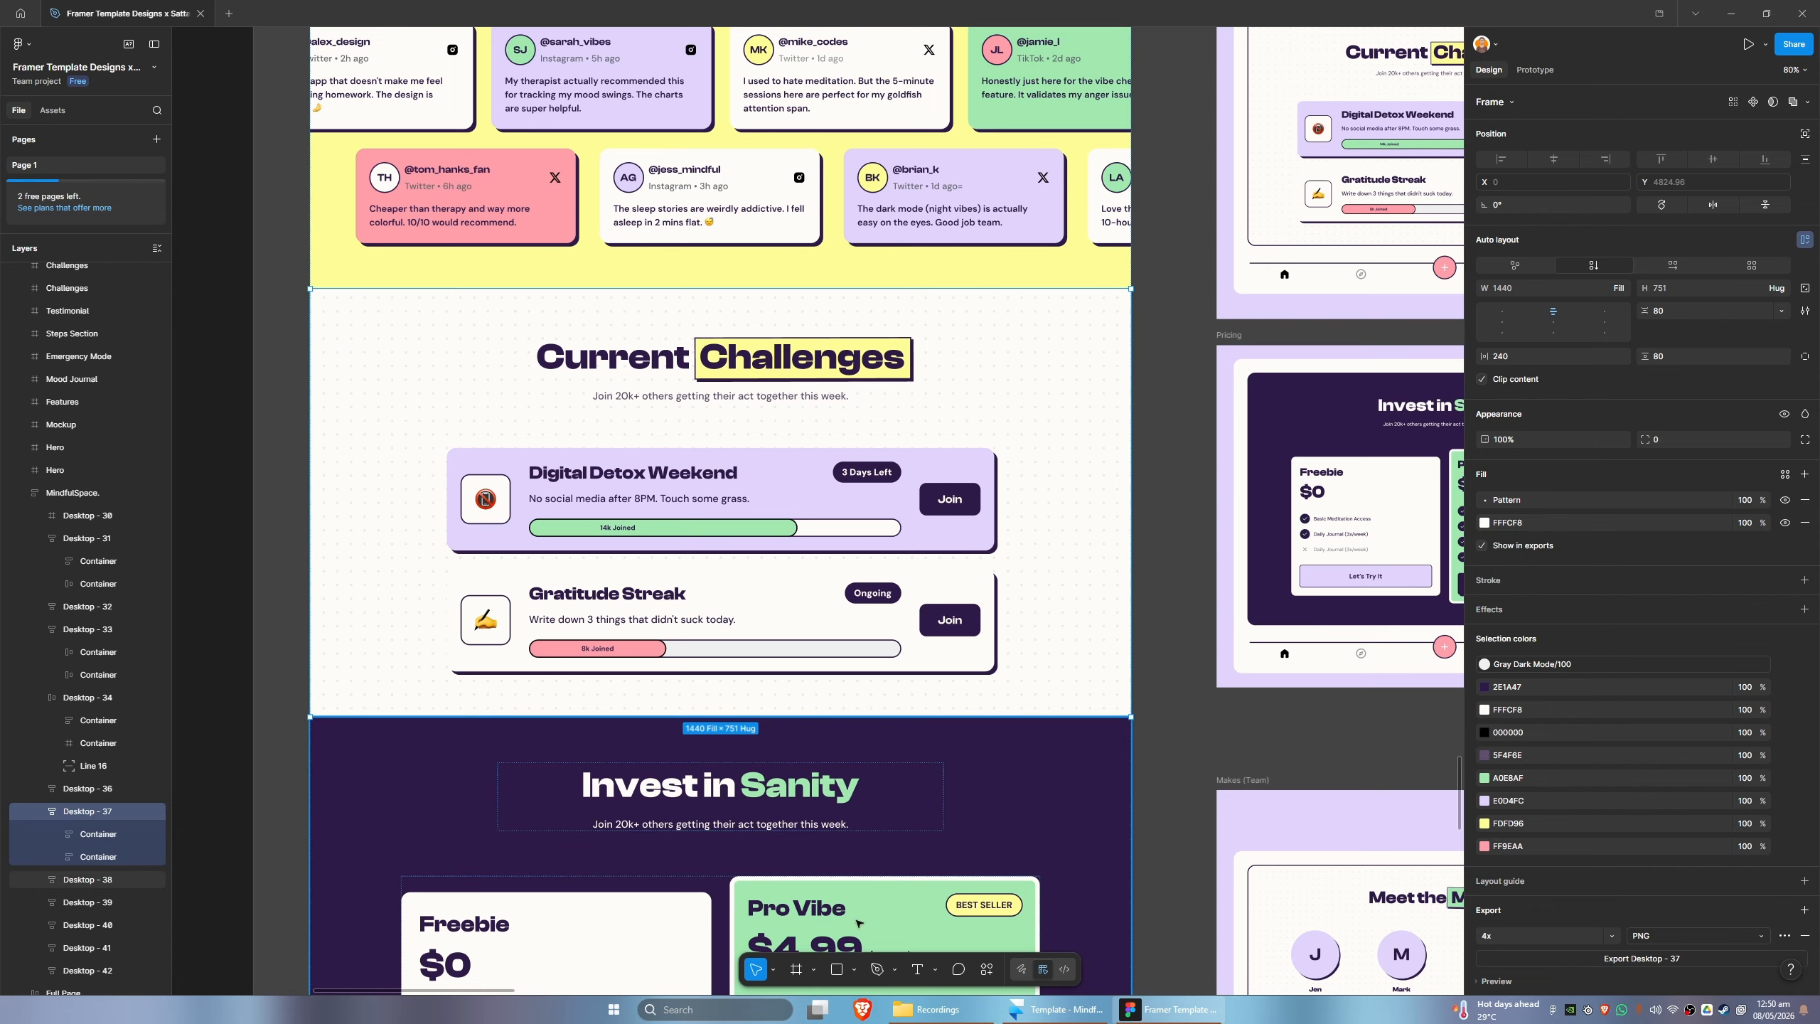
# - Check the section's horizontal padding in the Figma design and set the Current Challenges Stack's right and left padding to 240 in Framer
pyautogui.click(375, 504)
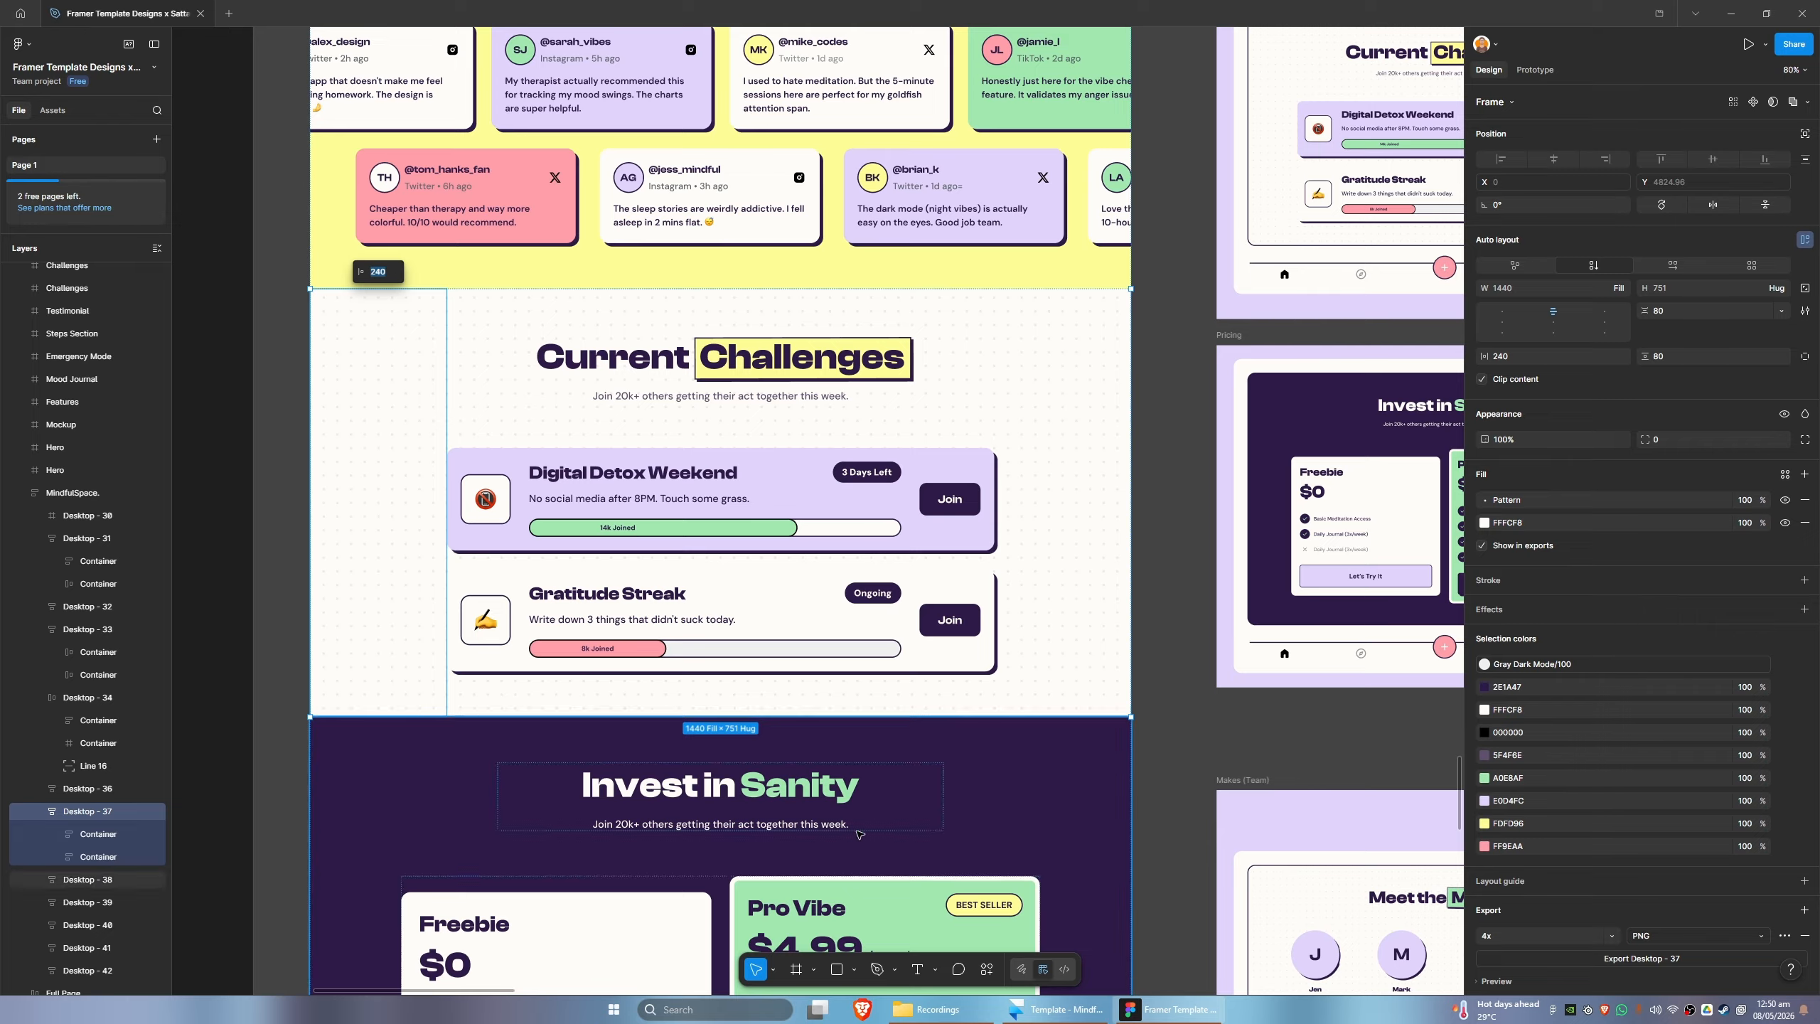
pyautogui.click(1059, 1009)
pyautogui.click(81, 370)
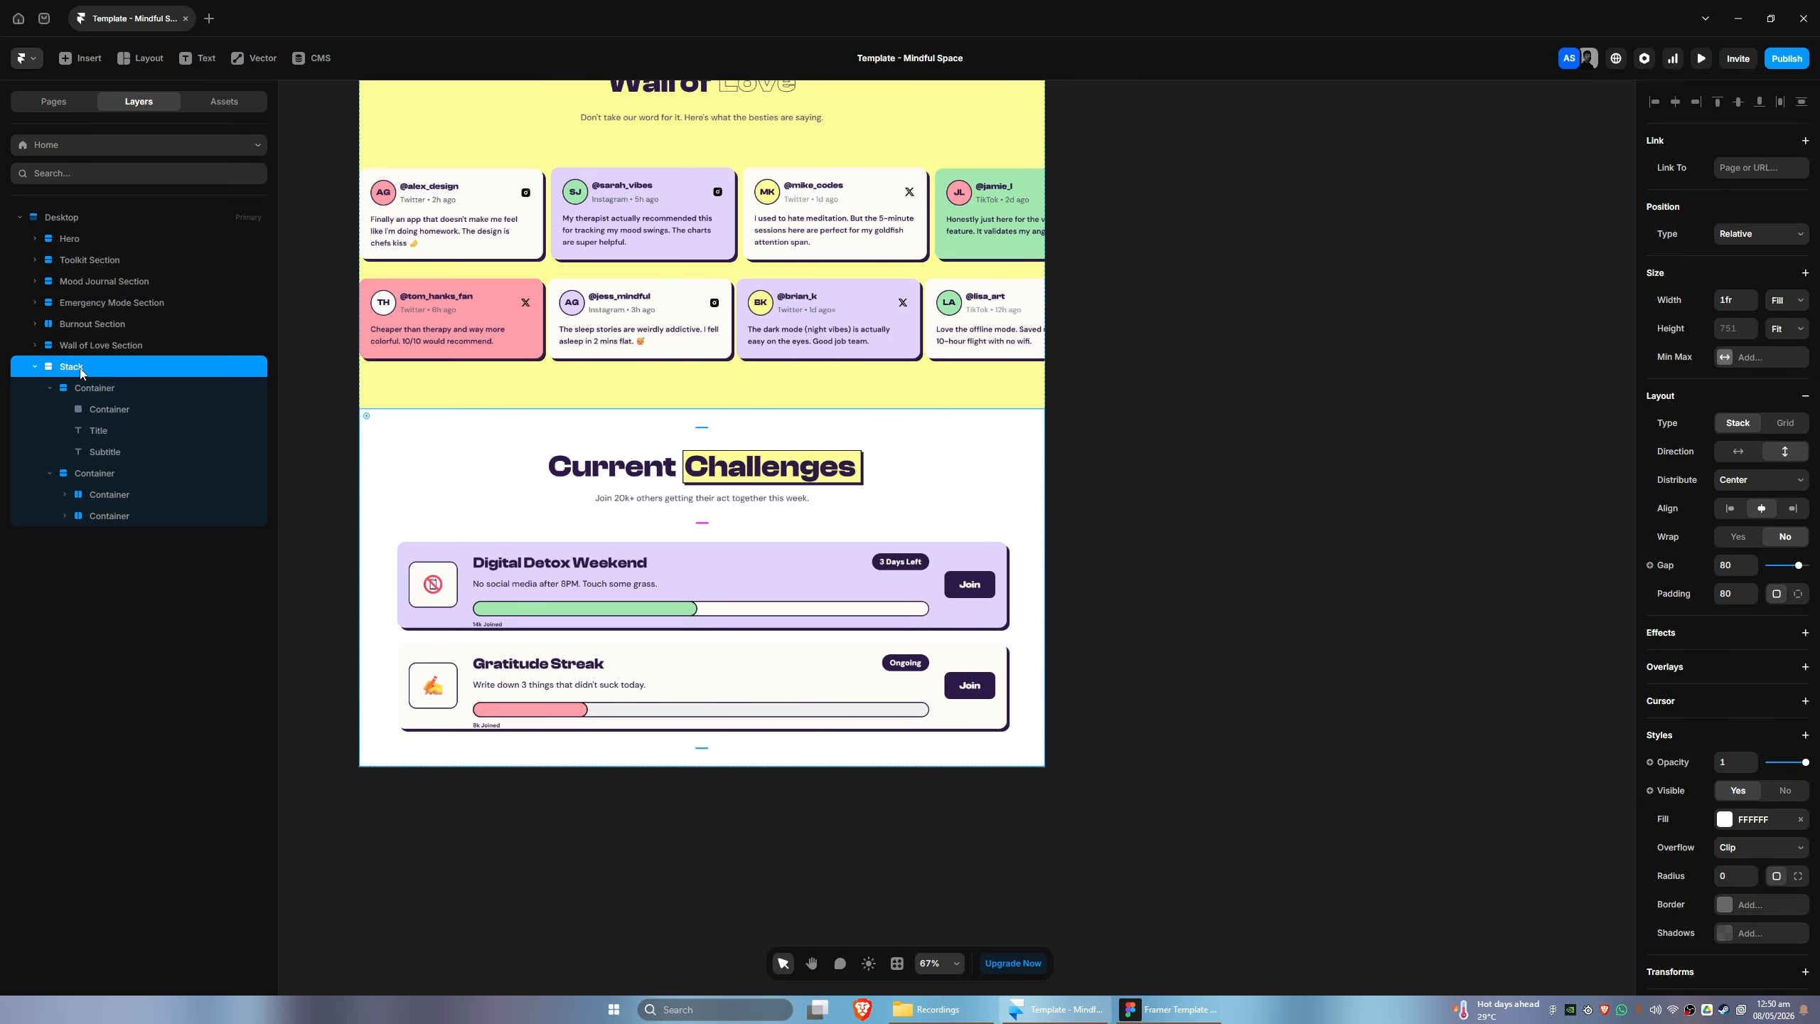
pyautogui.click(1797, 594)
pyautogui.click(1747, 623)
pyautogui.write('24')
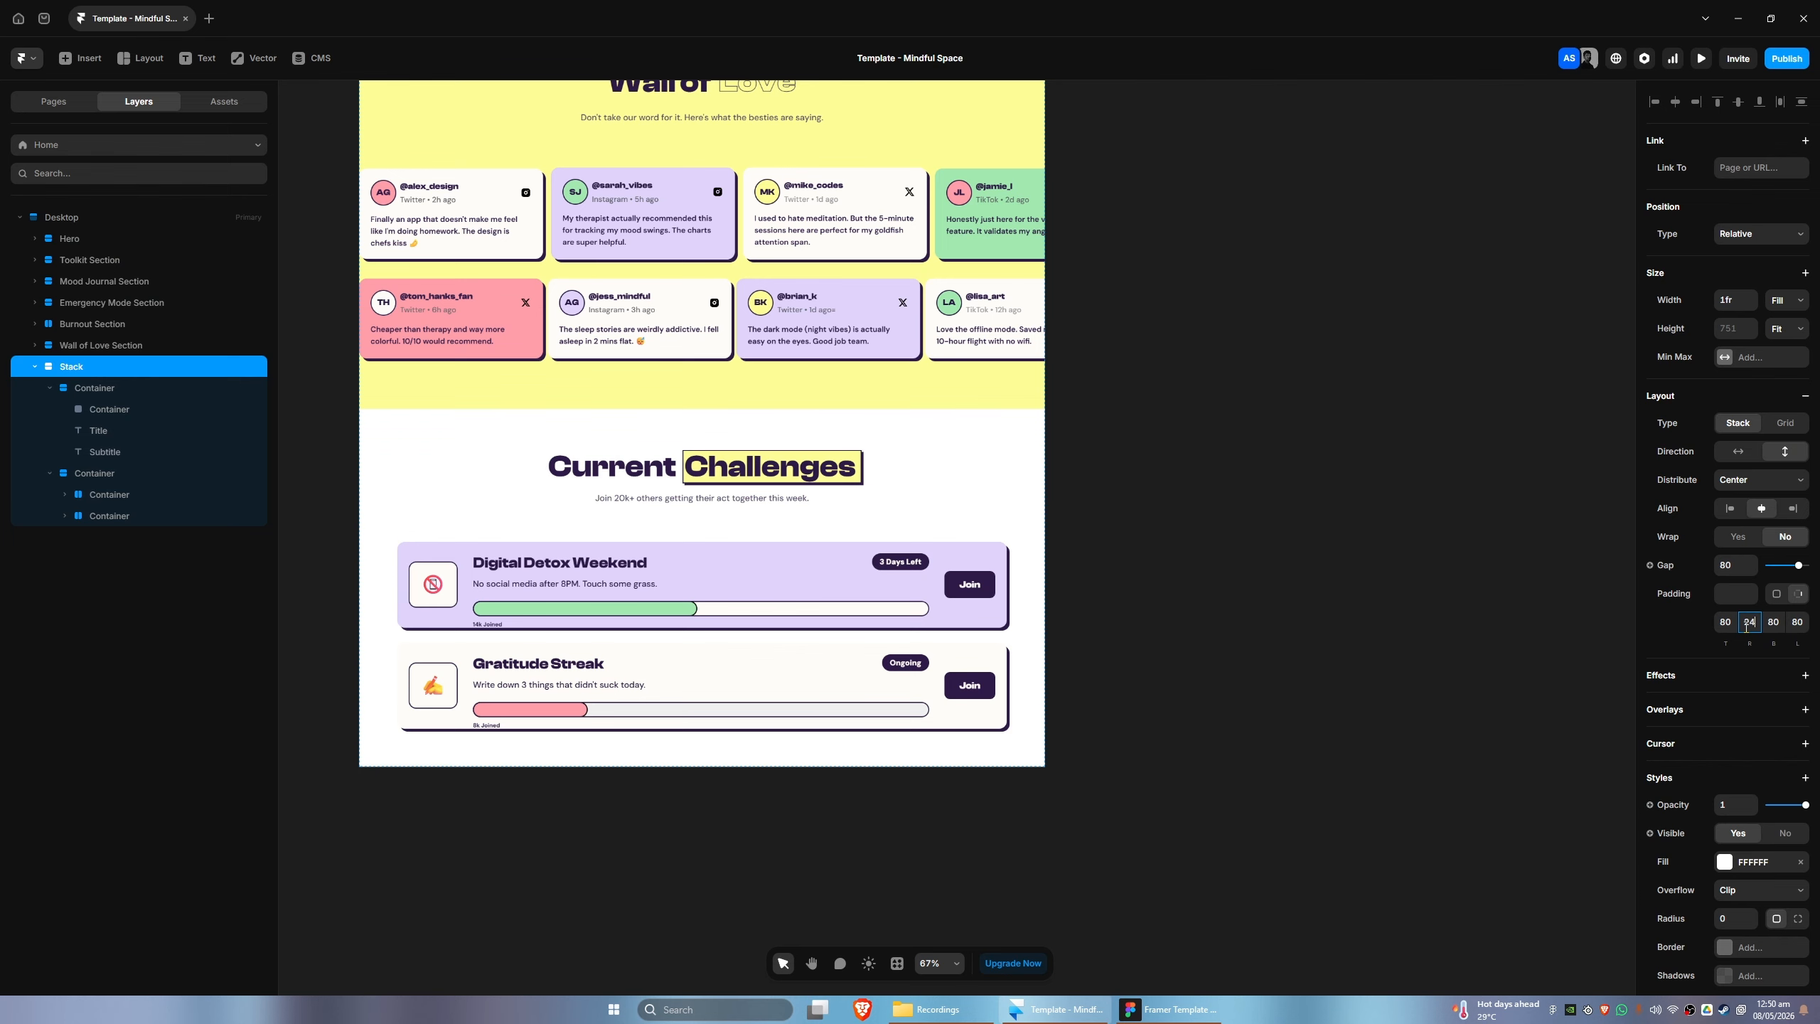
pyautogui.write('0')
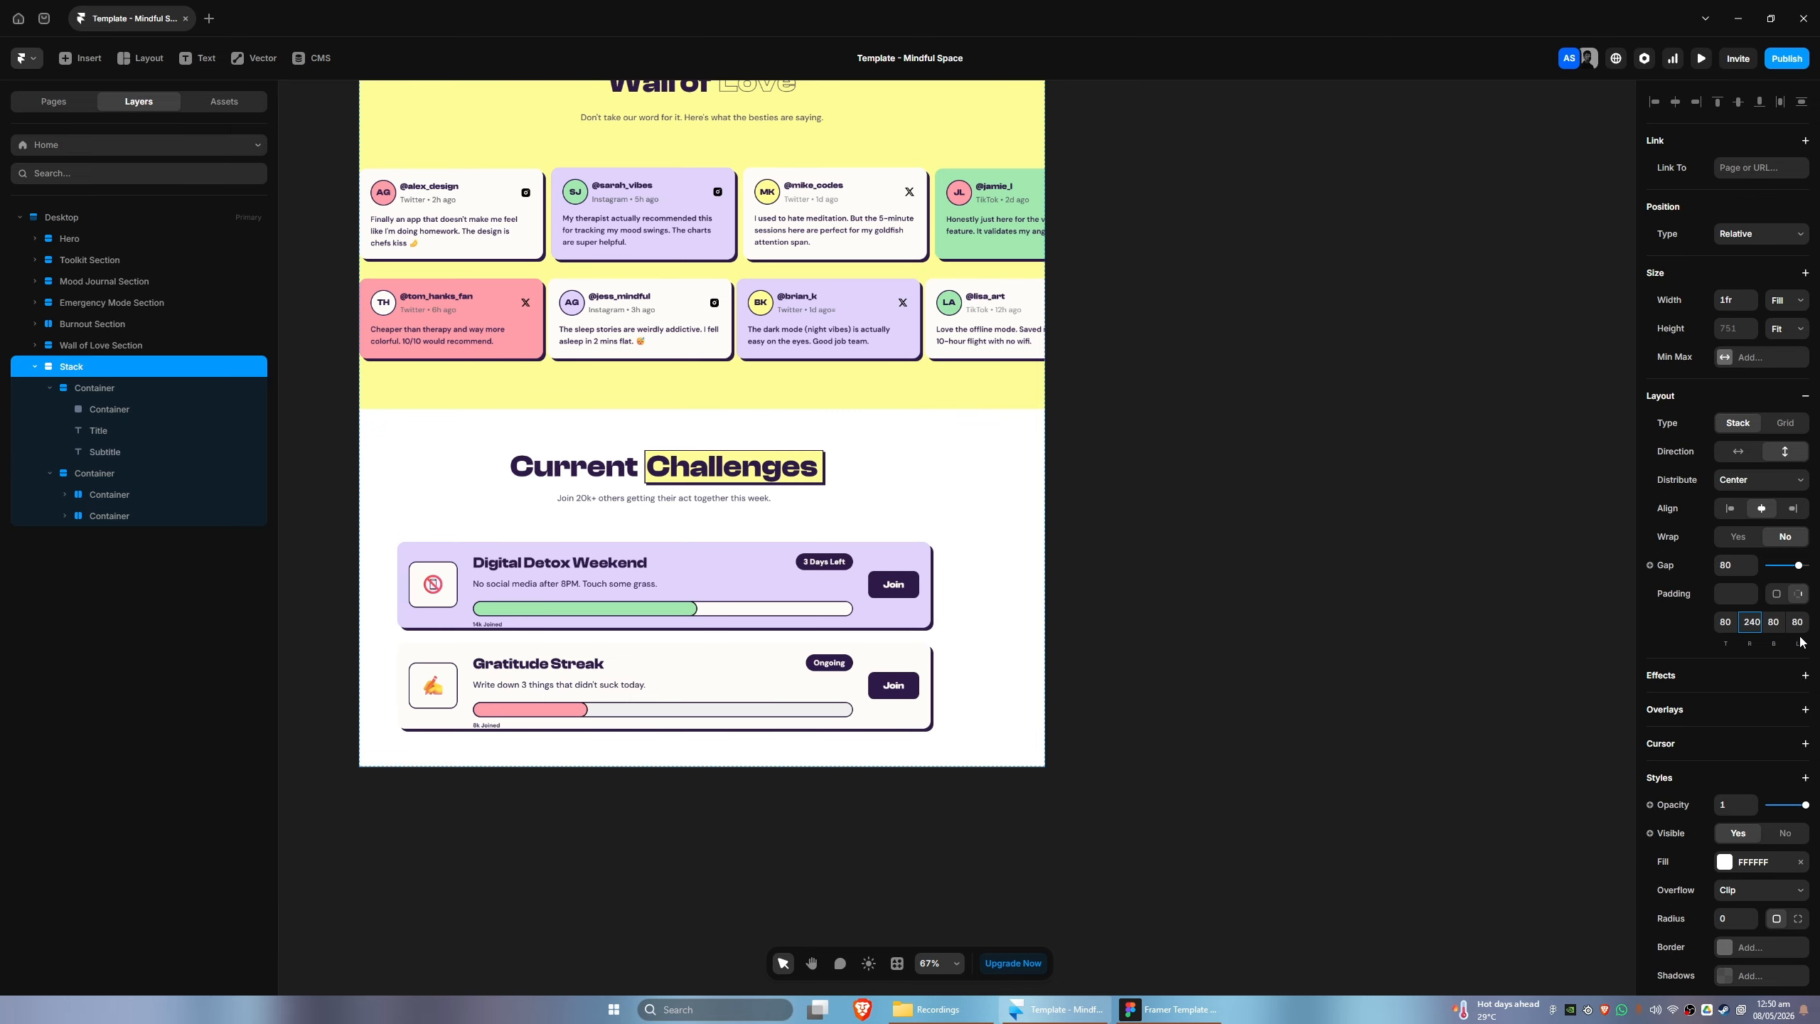
pyautogui.press('Return')
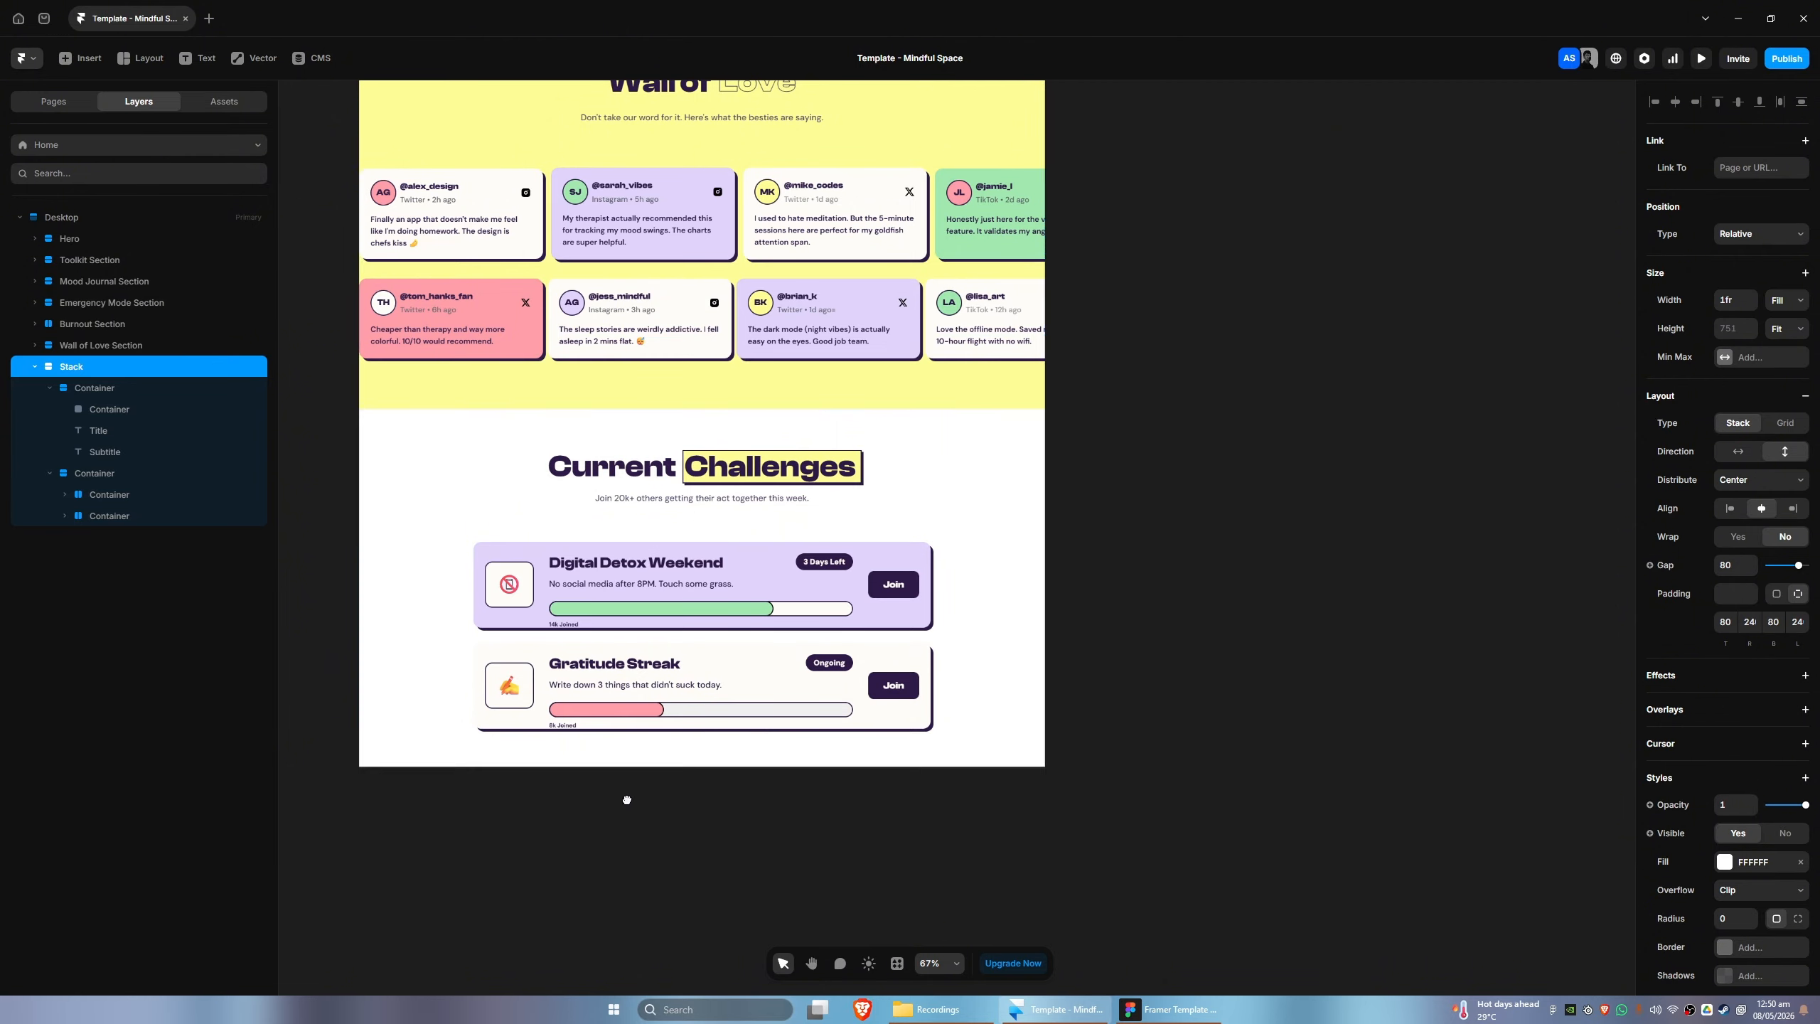
# - Expand the layers of the two challenge cards and inspect the subtitle, the Join buttons and their titles
pyautogui.scroll(5, 530, 573)
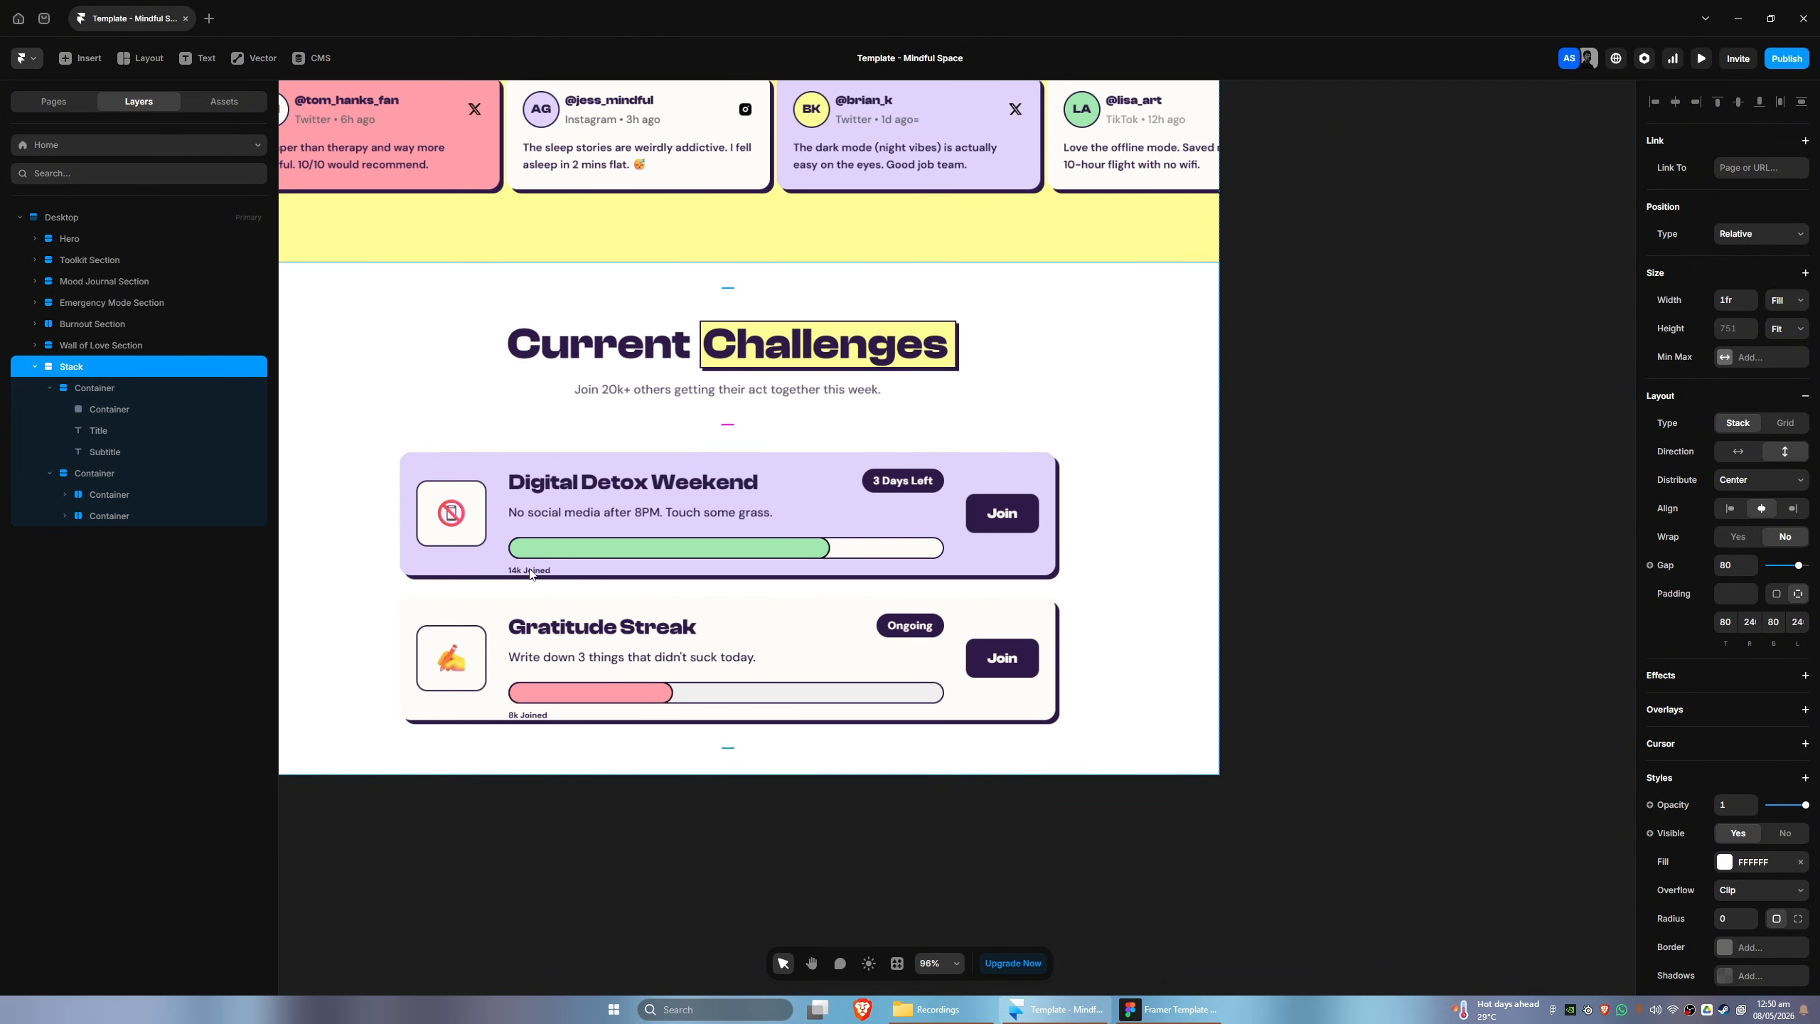
pyautogui.click(92, 453)
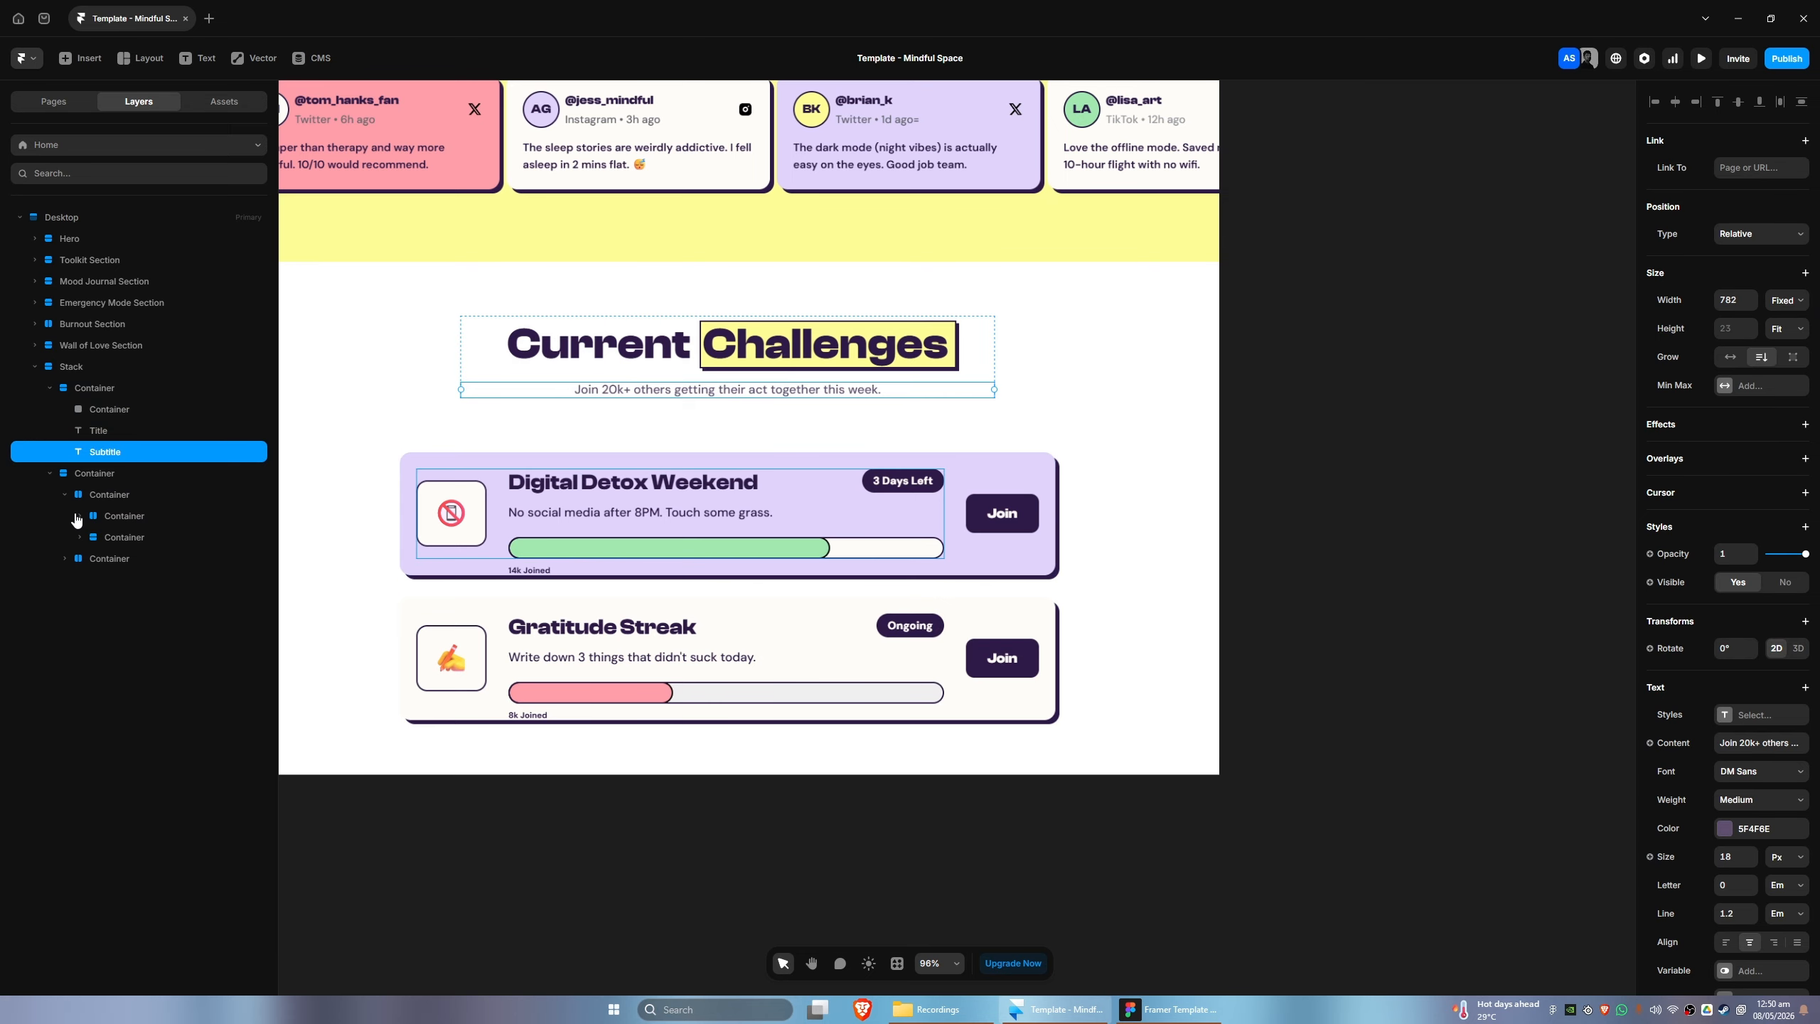
pyautogui.click(79, 515)
pyautogui.click(94, 559)
pyautogui.click(97, 622)
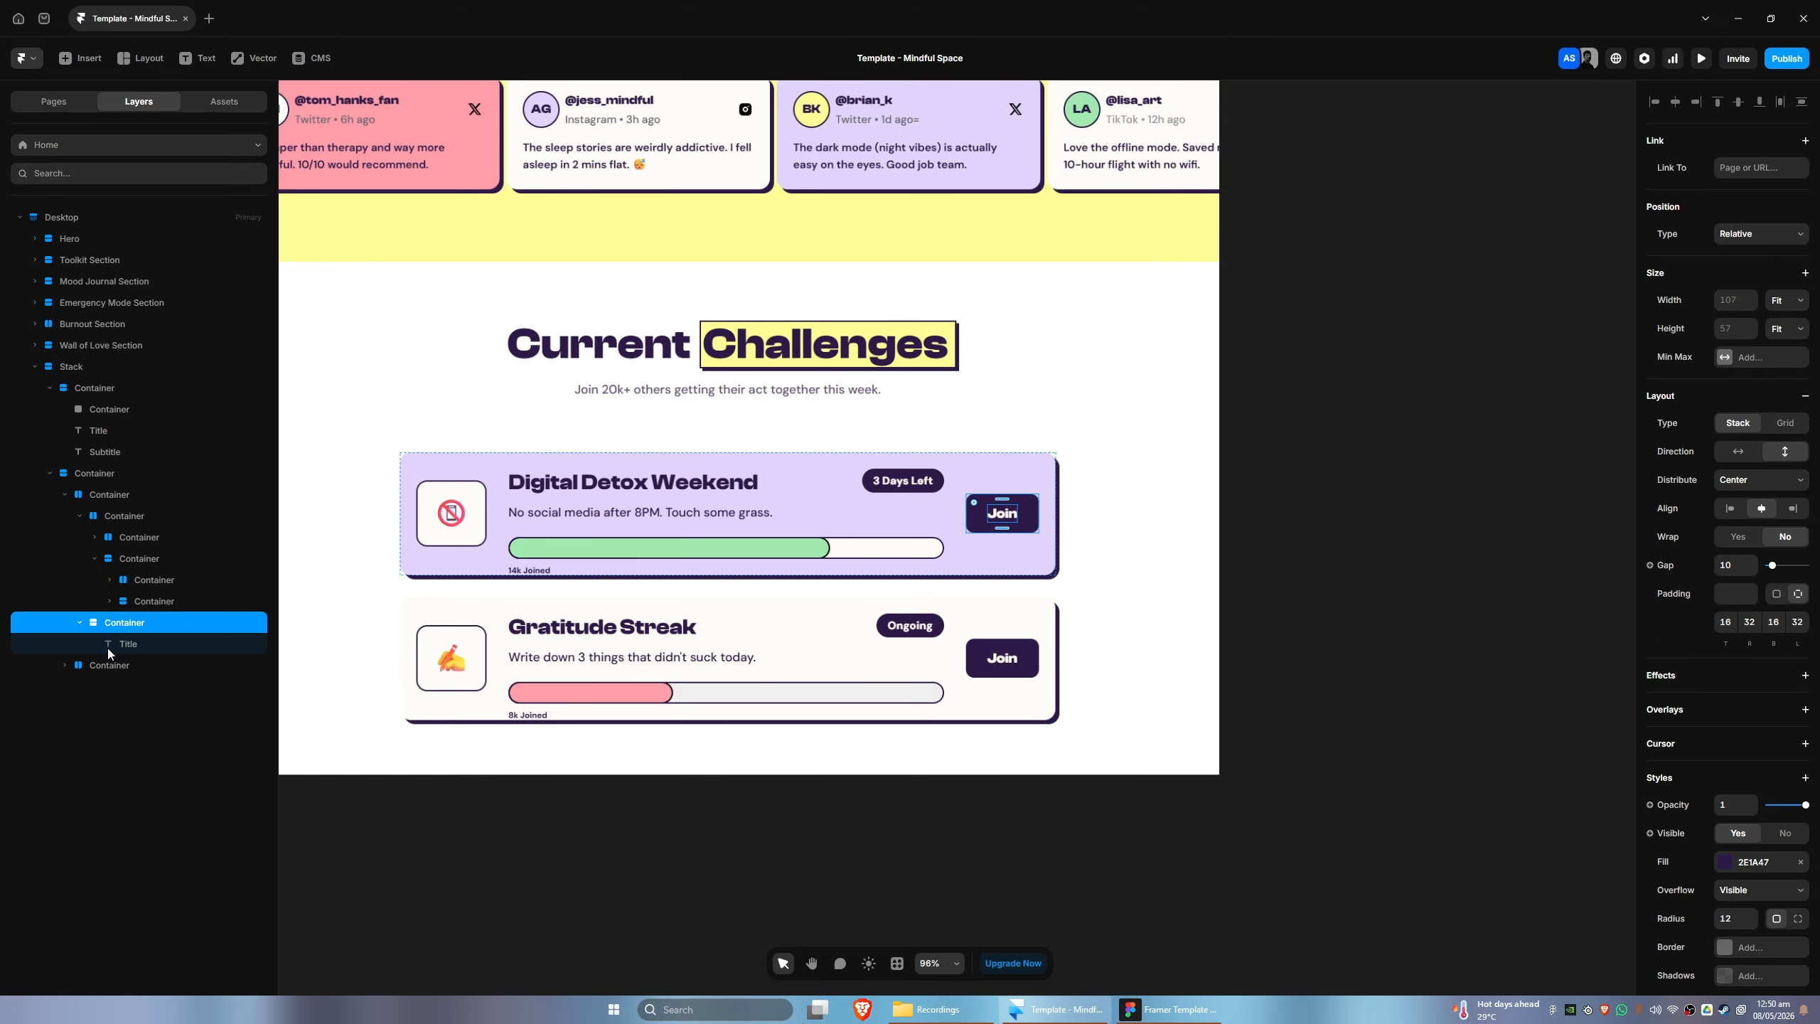
pyautogui.click(111, 645)
pyautogui.click(80, 664)
pyautogui.click(81, 708)
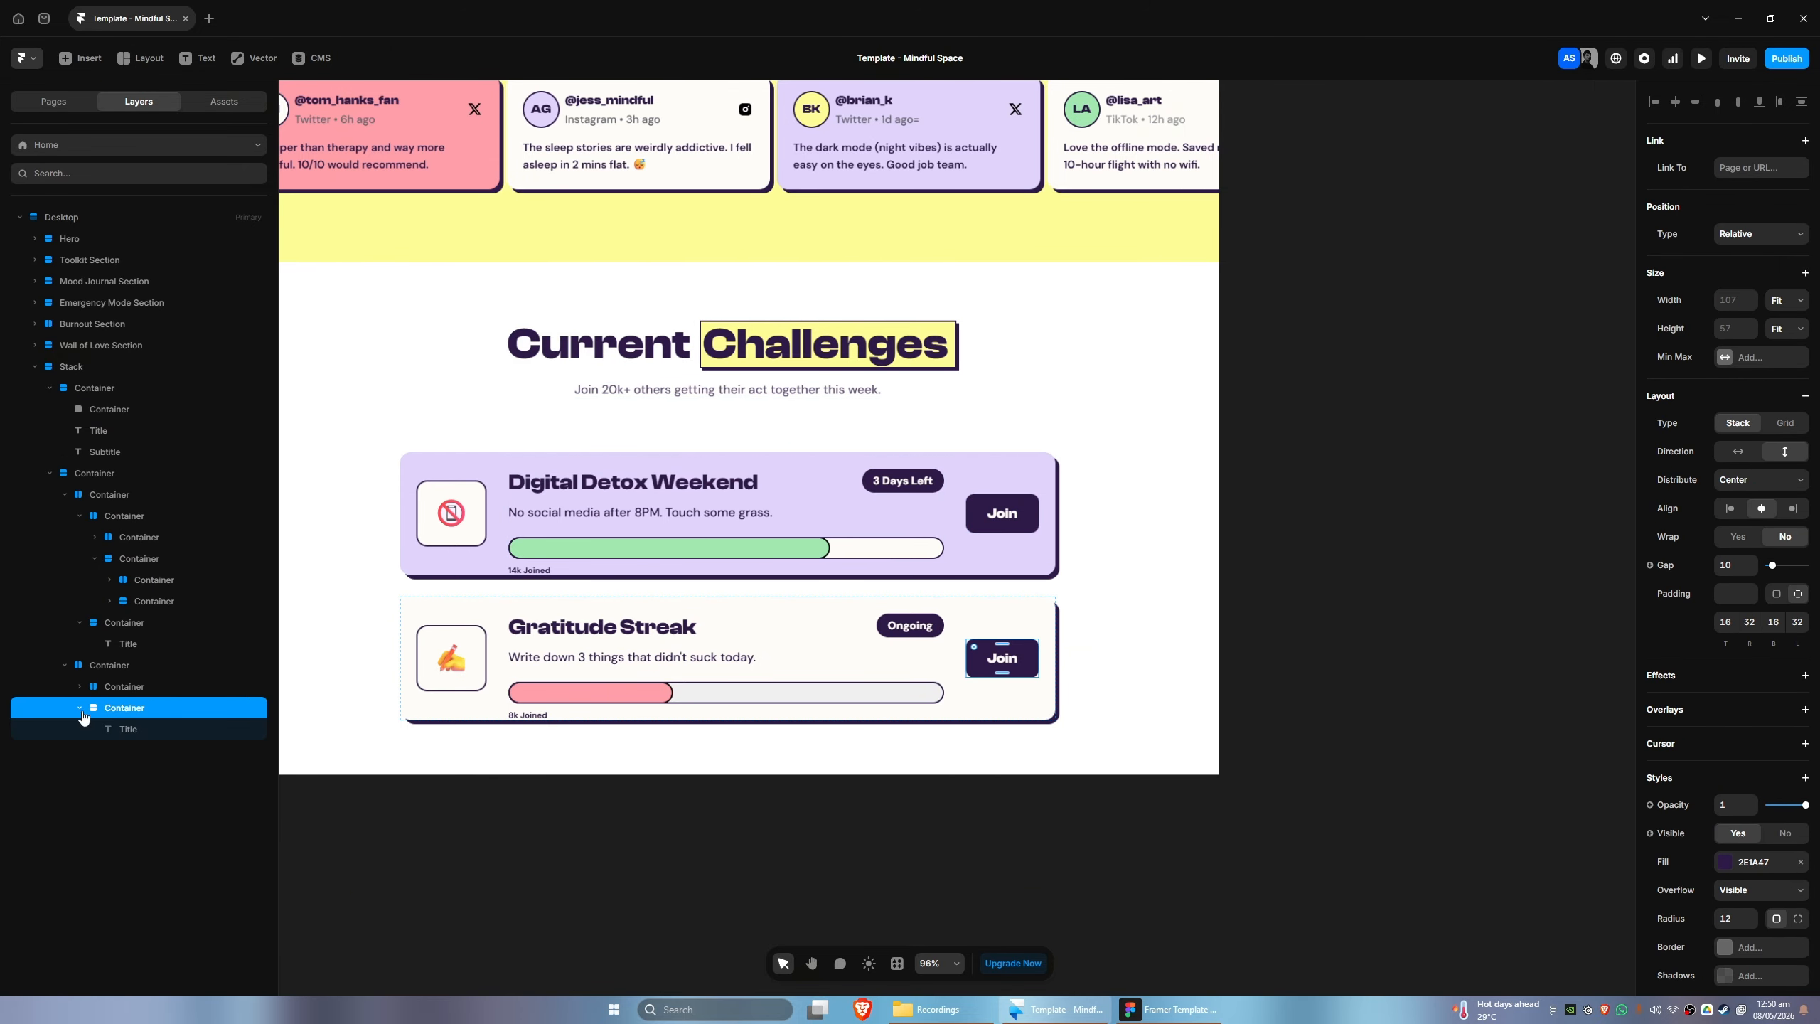
pyautogui.click(114, 730)
pyautogui.click(113, 709)
# - Examine the Gratitude Streak card's nested layers down to the progress bar and its label, and compare them with the Figma design
pyautogui.click(83, 687)
pyautogui.click(94, 707)
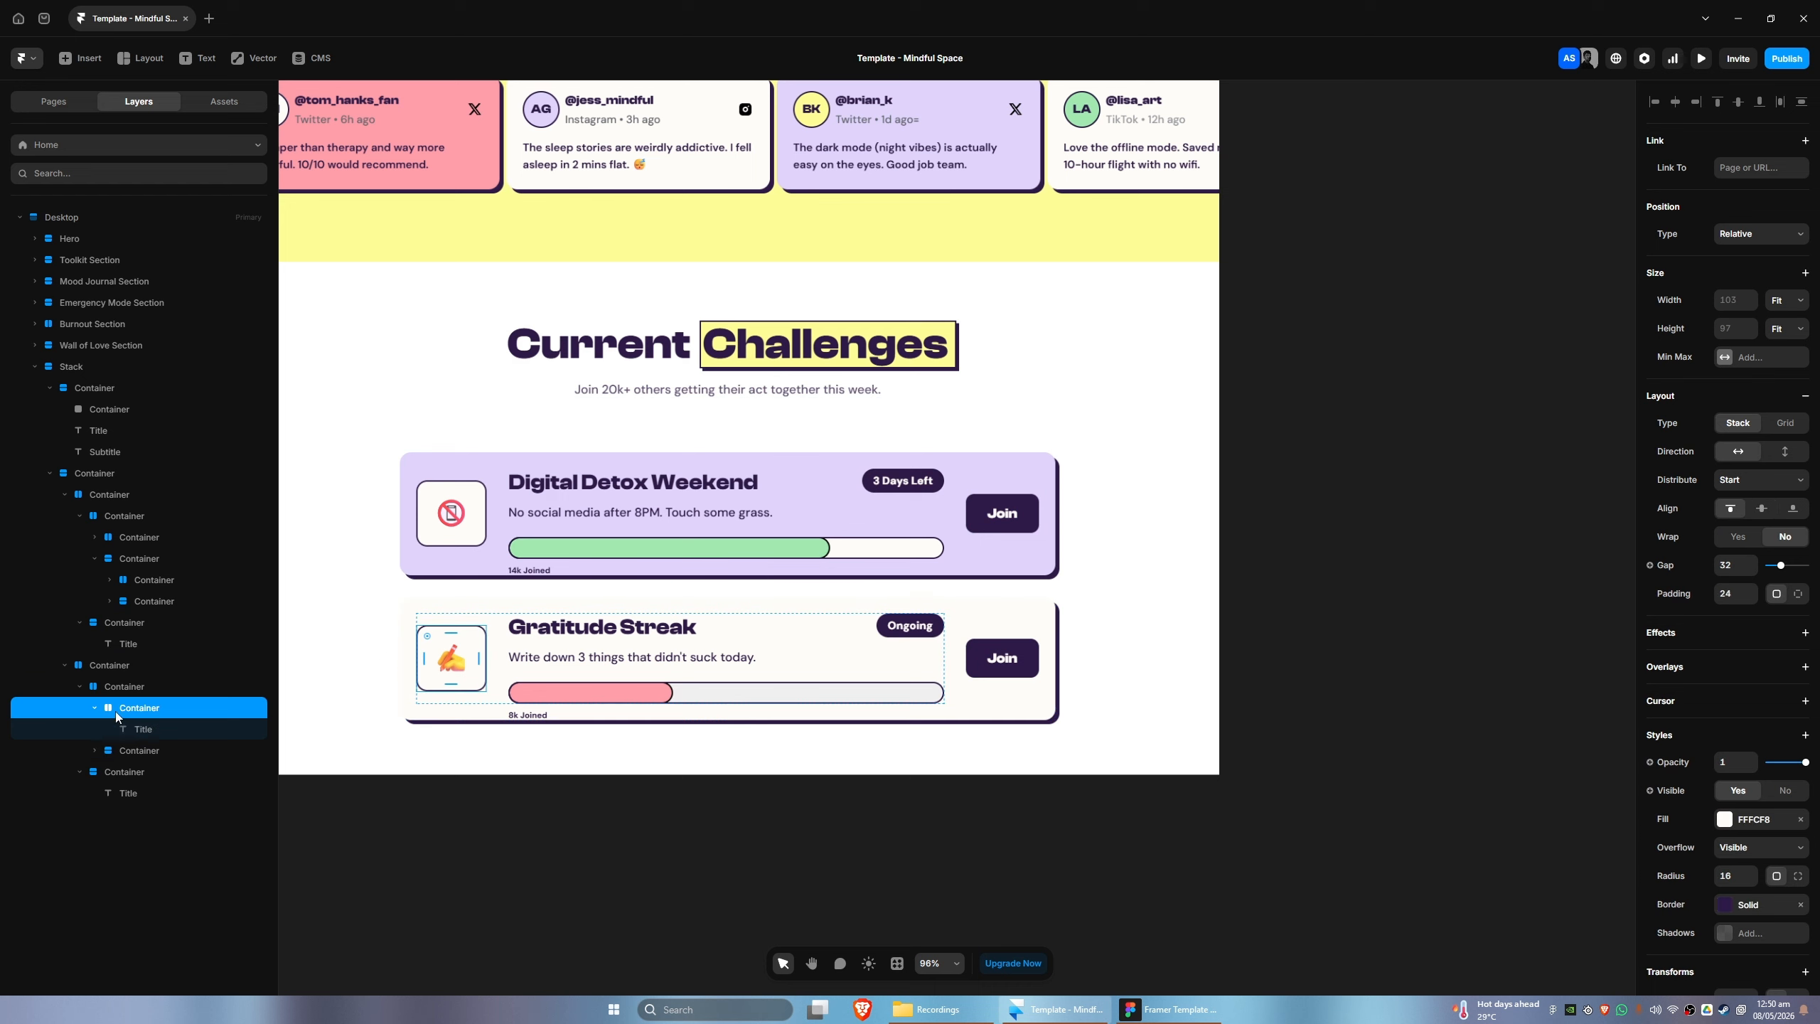
pyautogui.click(94, 750)
pyautogui.click(109, 793)
pyautogui.click(109, 771)
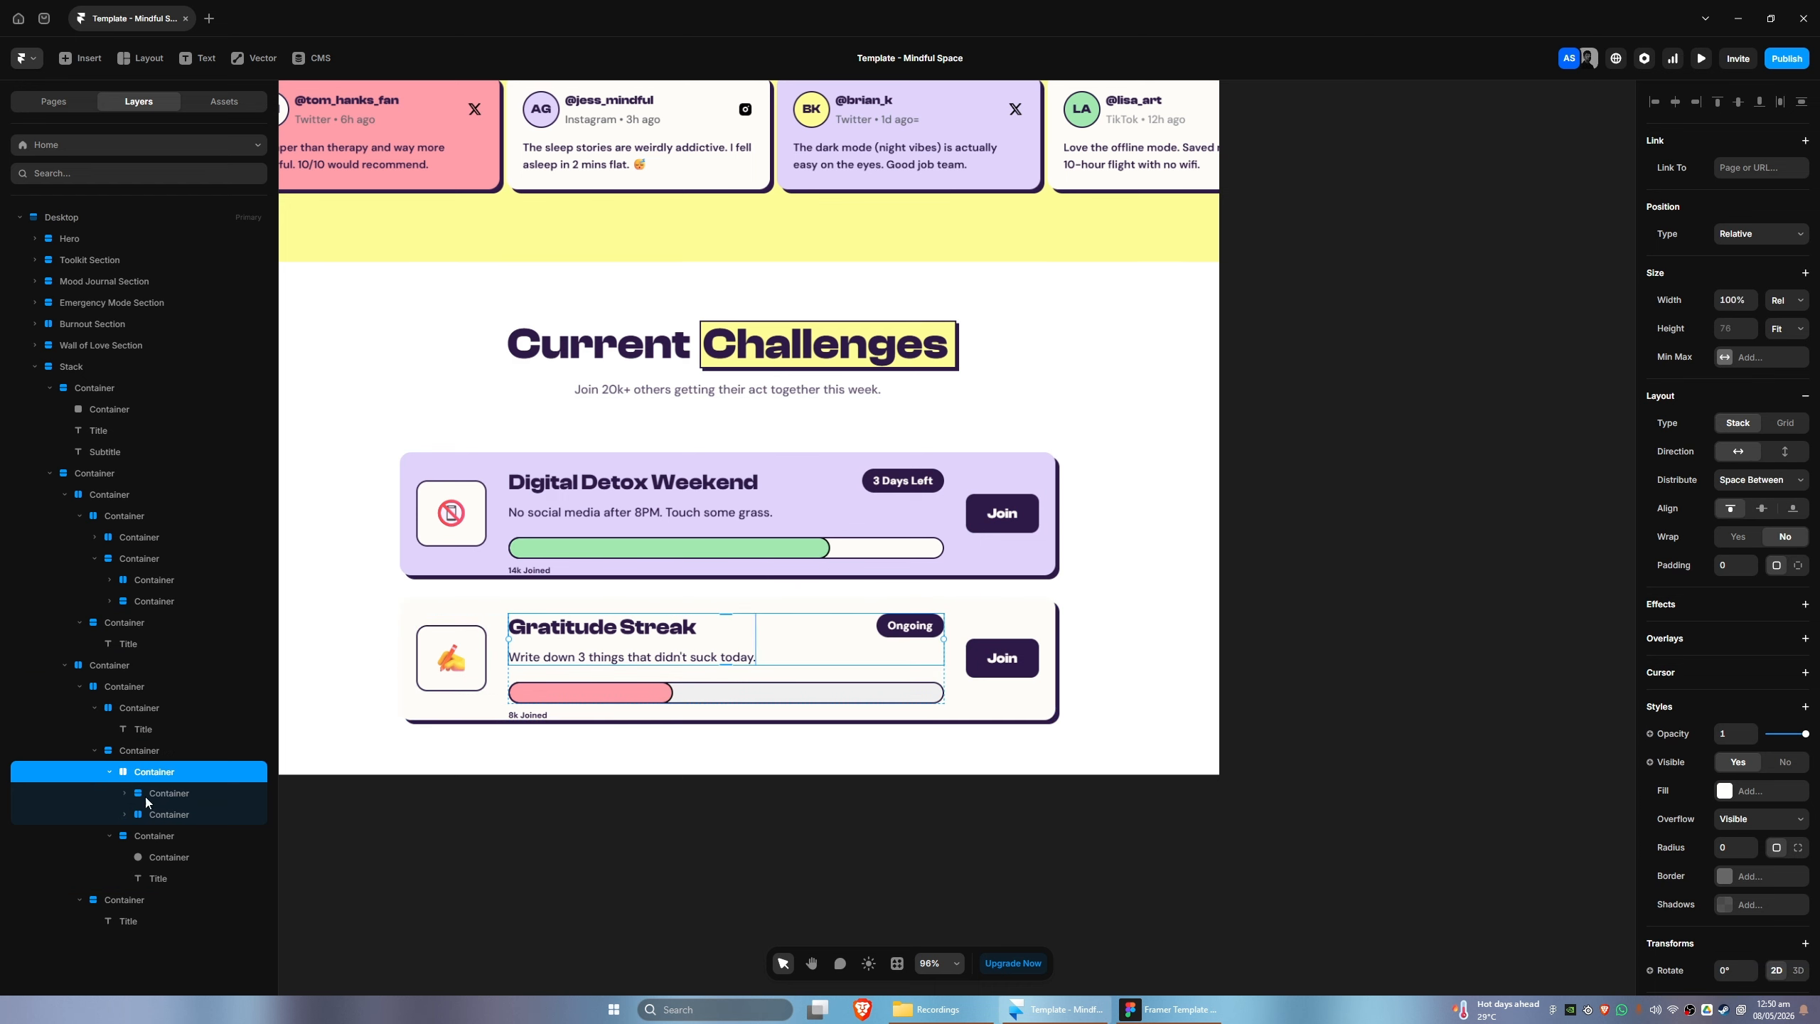
pyautogui.click(158, 878)
pyautogui.click(145, 835)
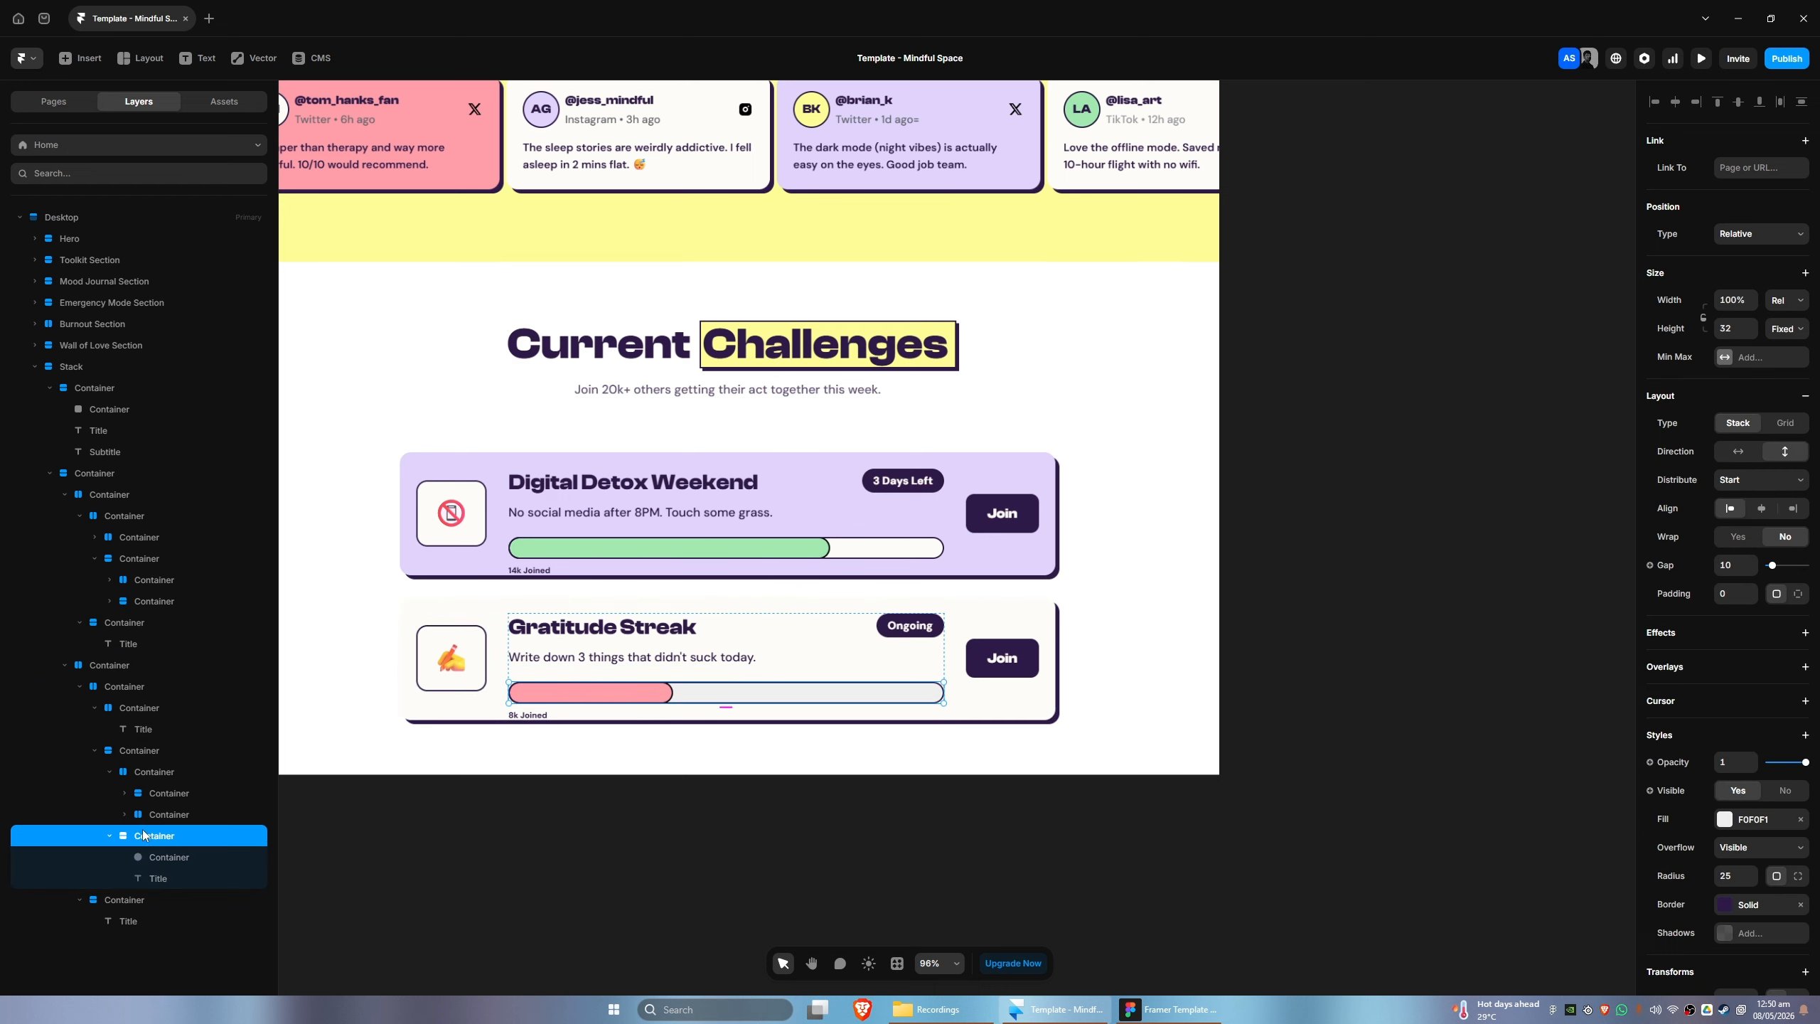
pyautogui.click(170, 879)
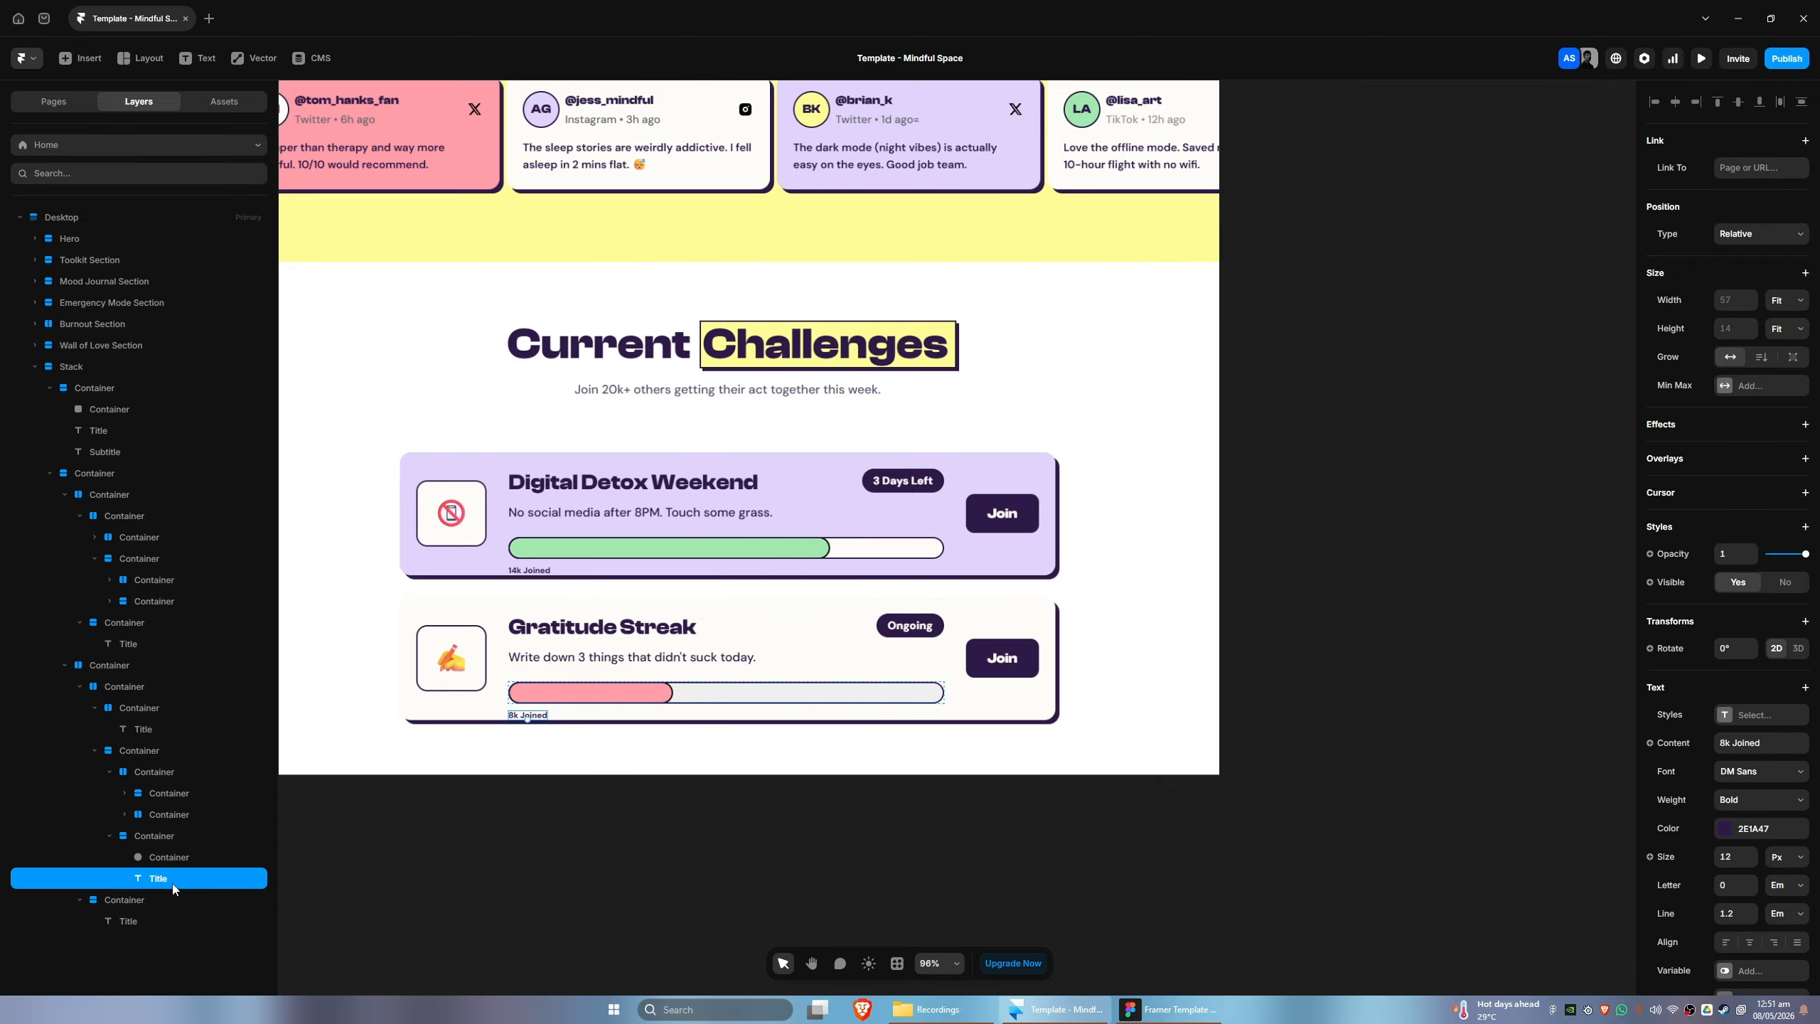
pyautogui.click(140, 837)
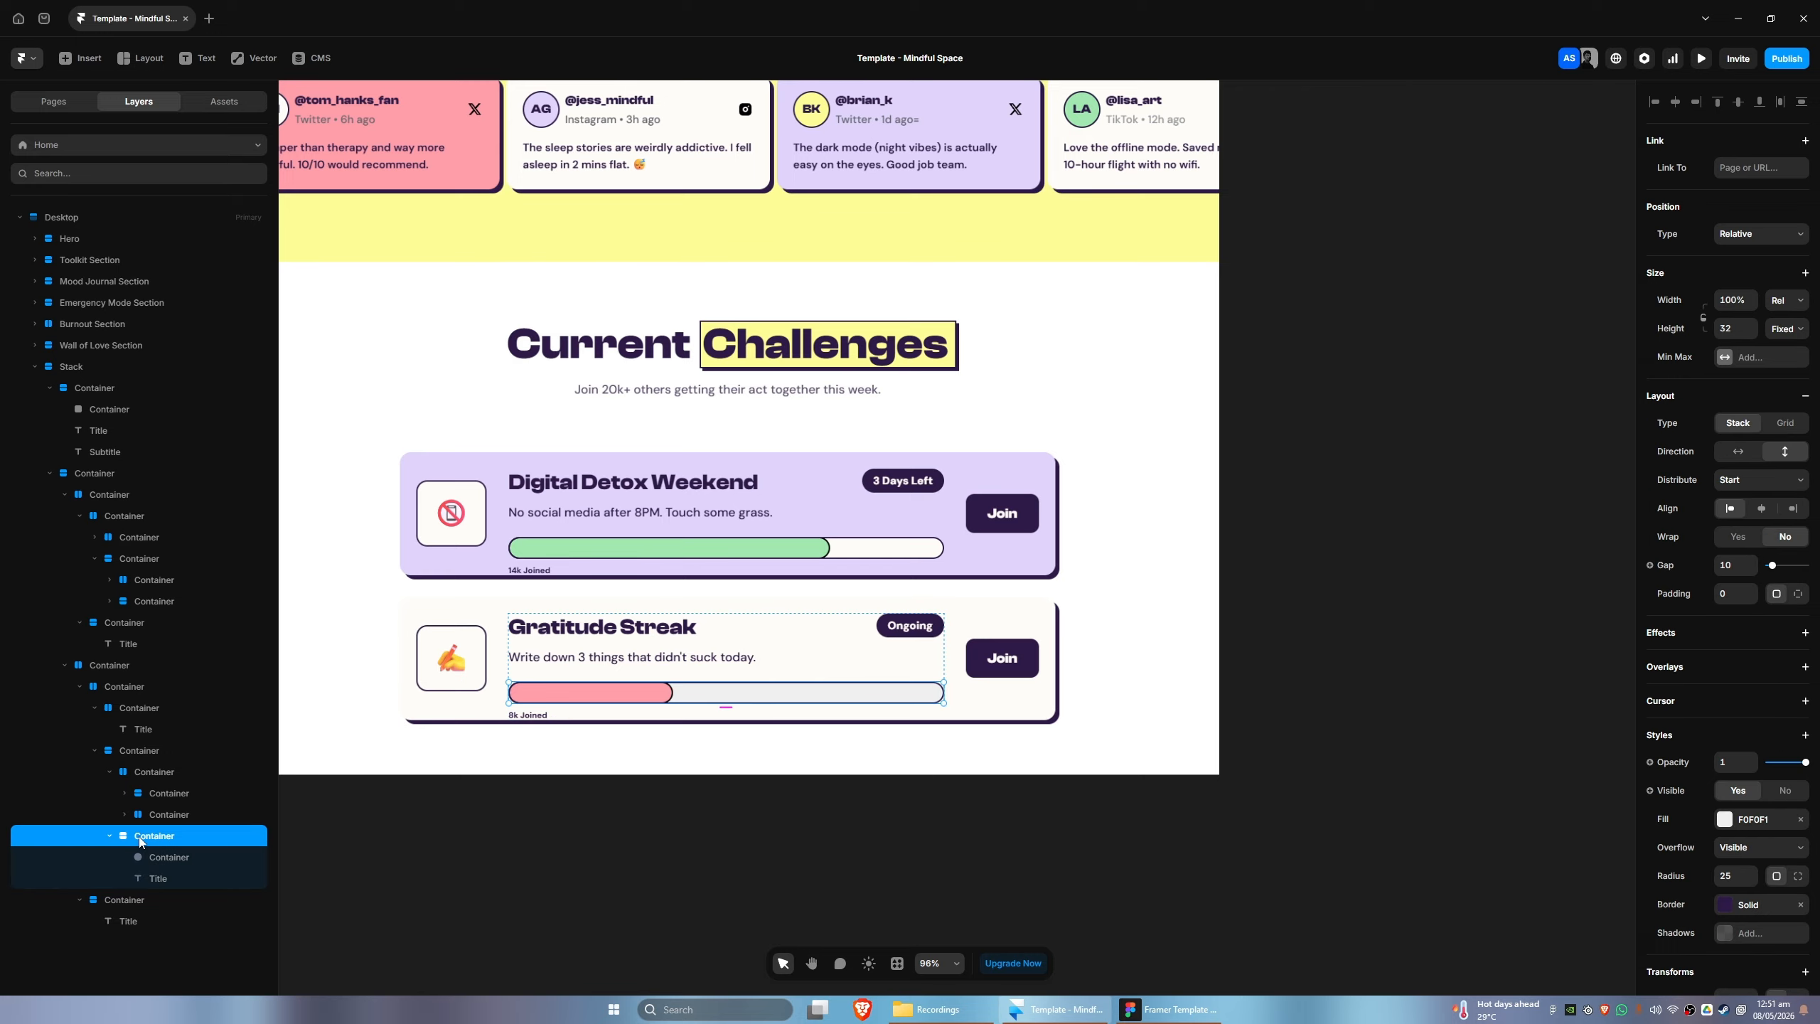
pyautogui.hotkey('alt', 'Tab')
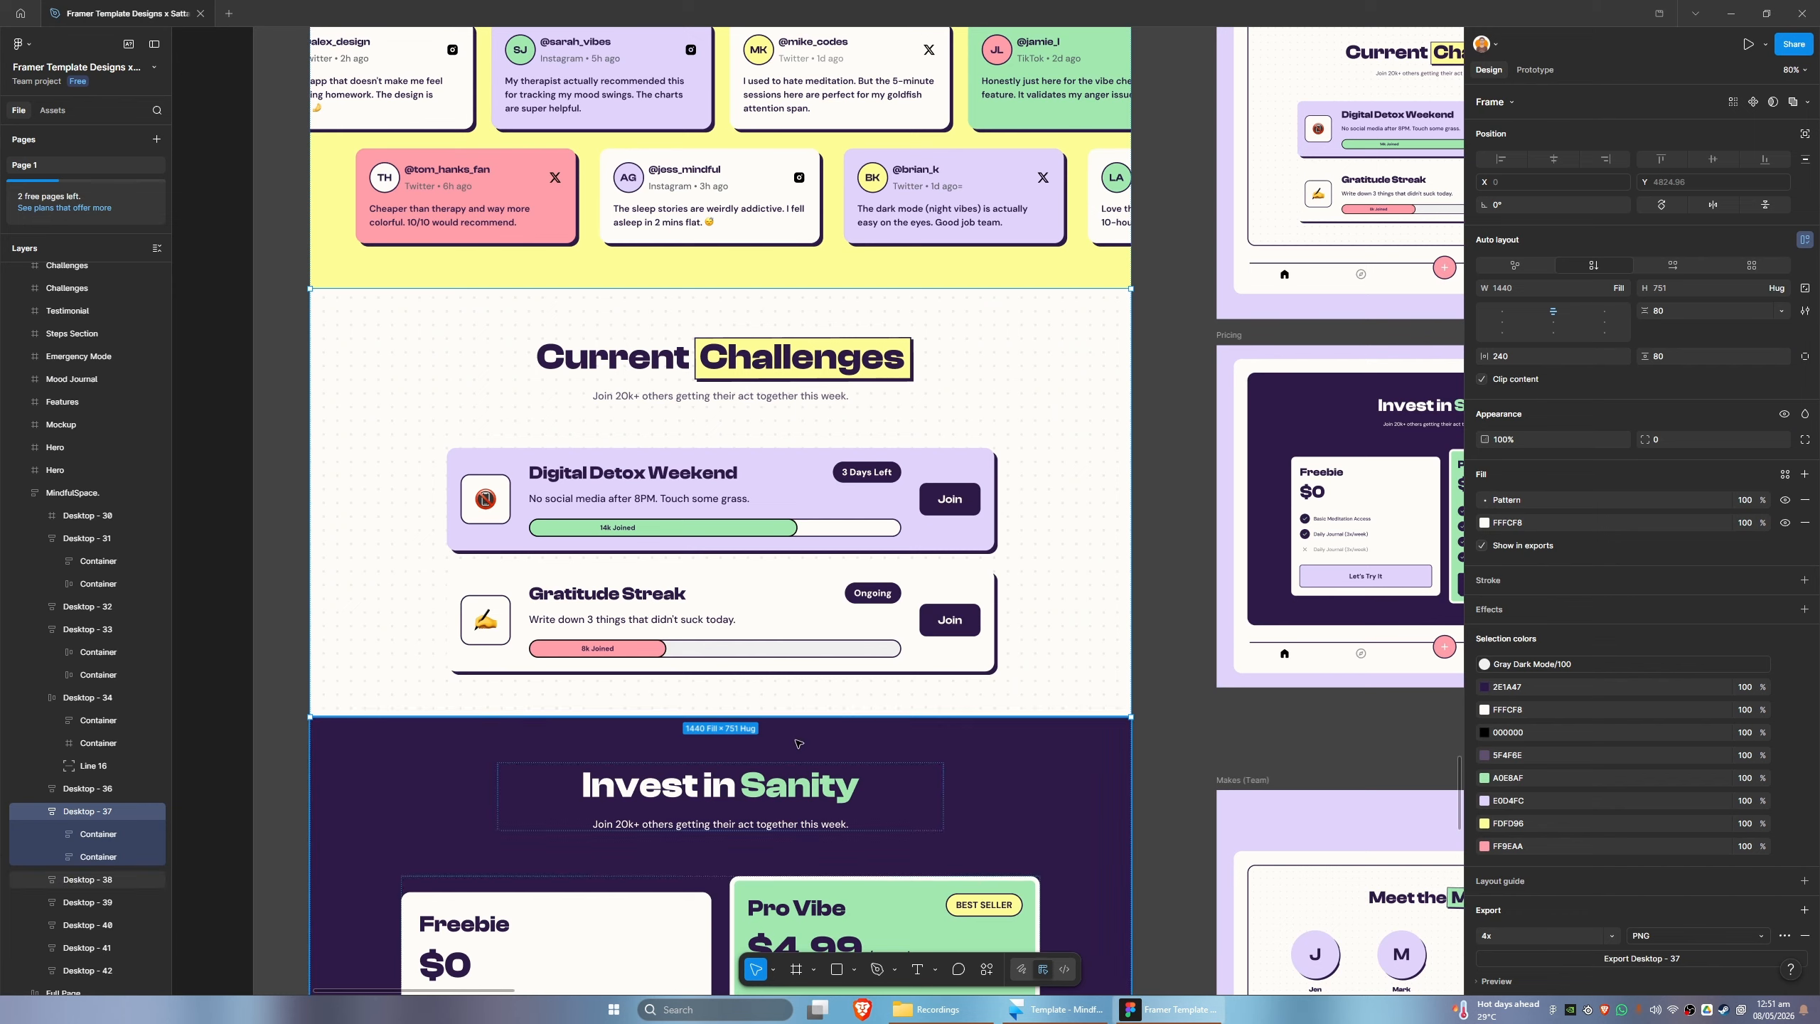
pyautogui.hotkey('alt', 'Tab')
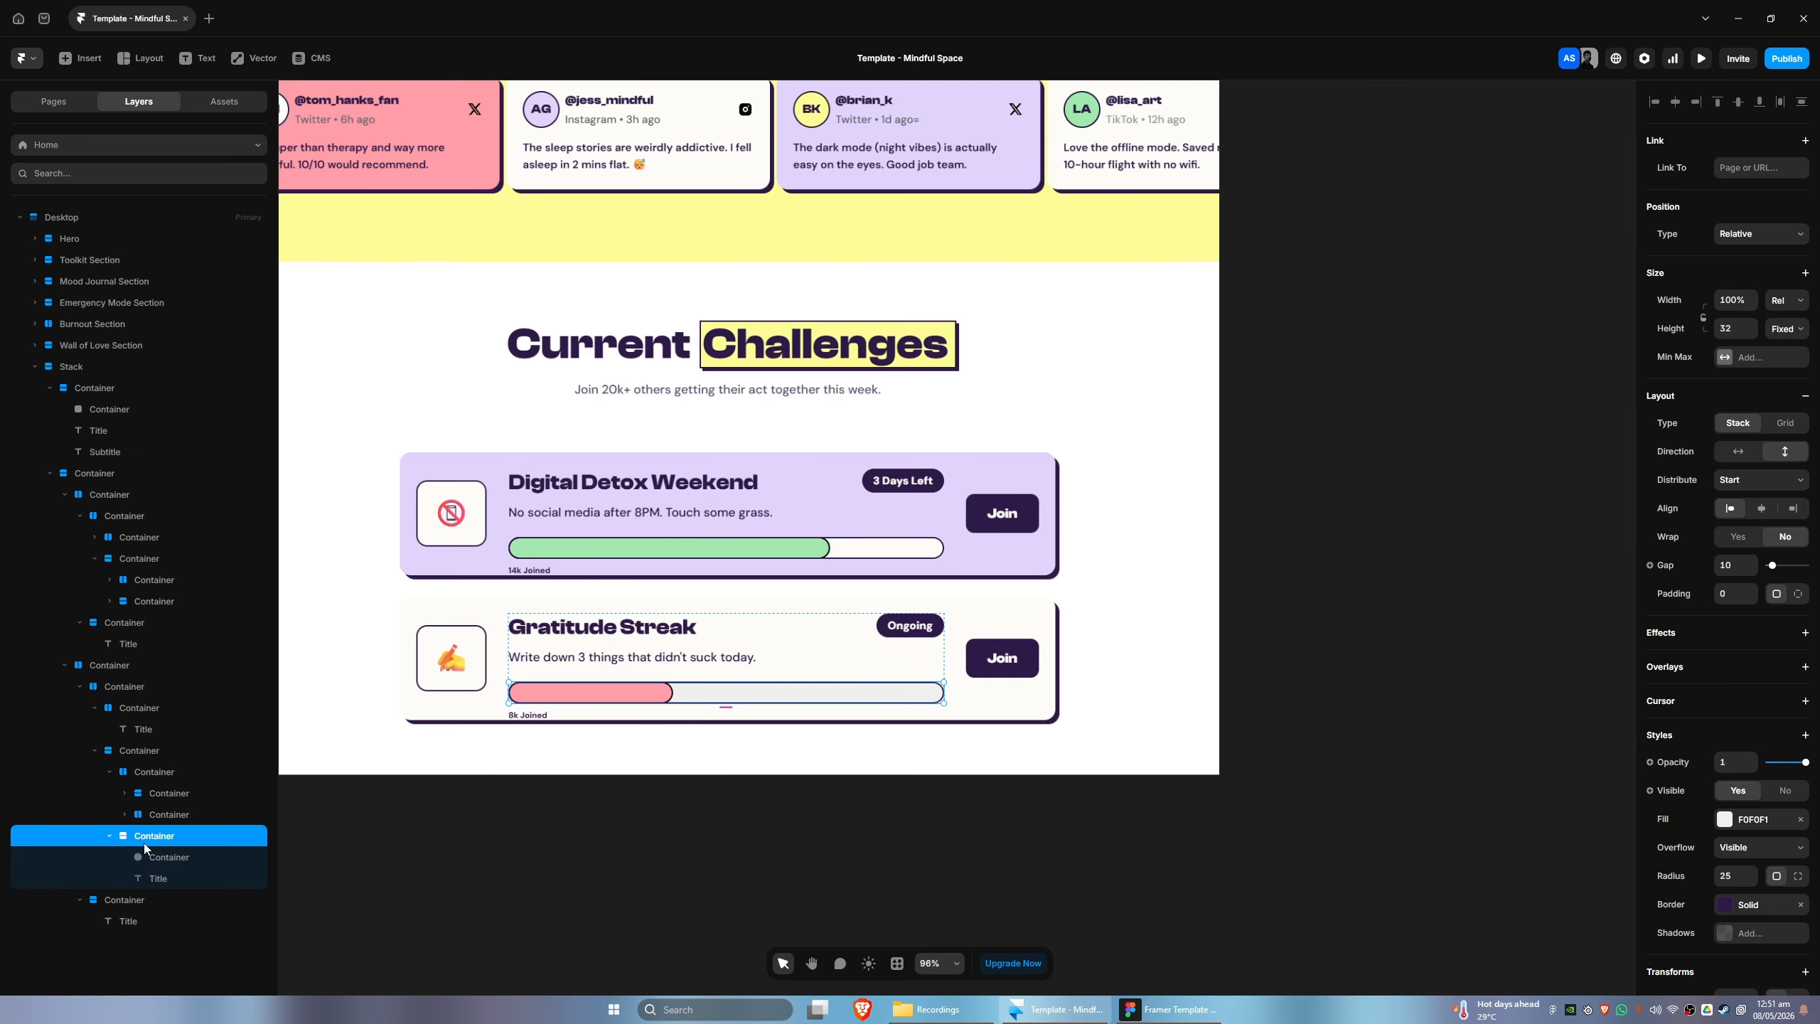
# - Set the 8k Joined label's position type to Absolute and place it in the middle of the pink progress fill
pyautogui.click(150, 863)
pyautogui.click(155, 878)
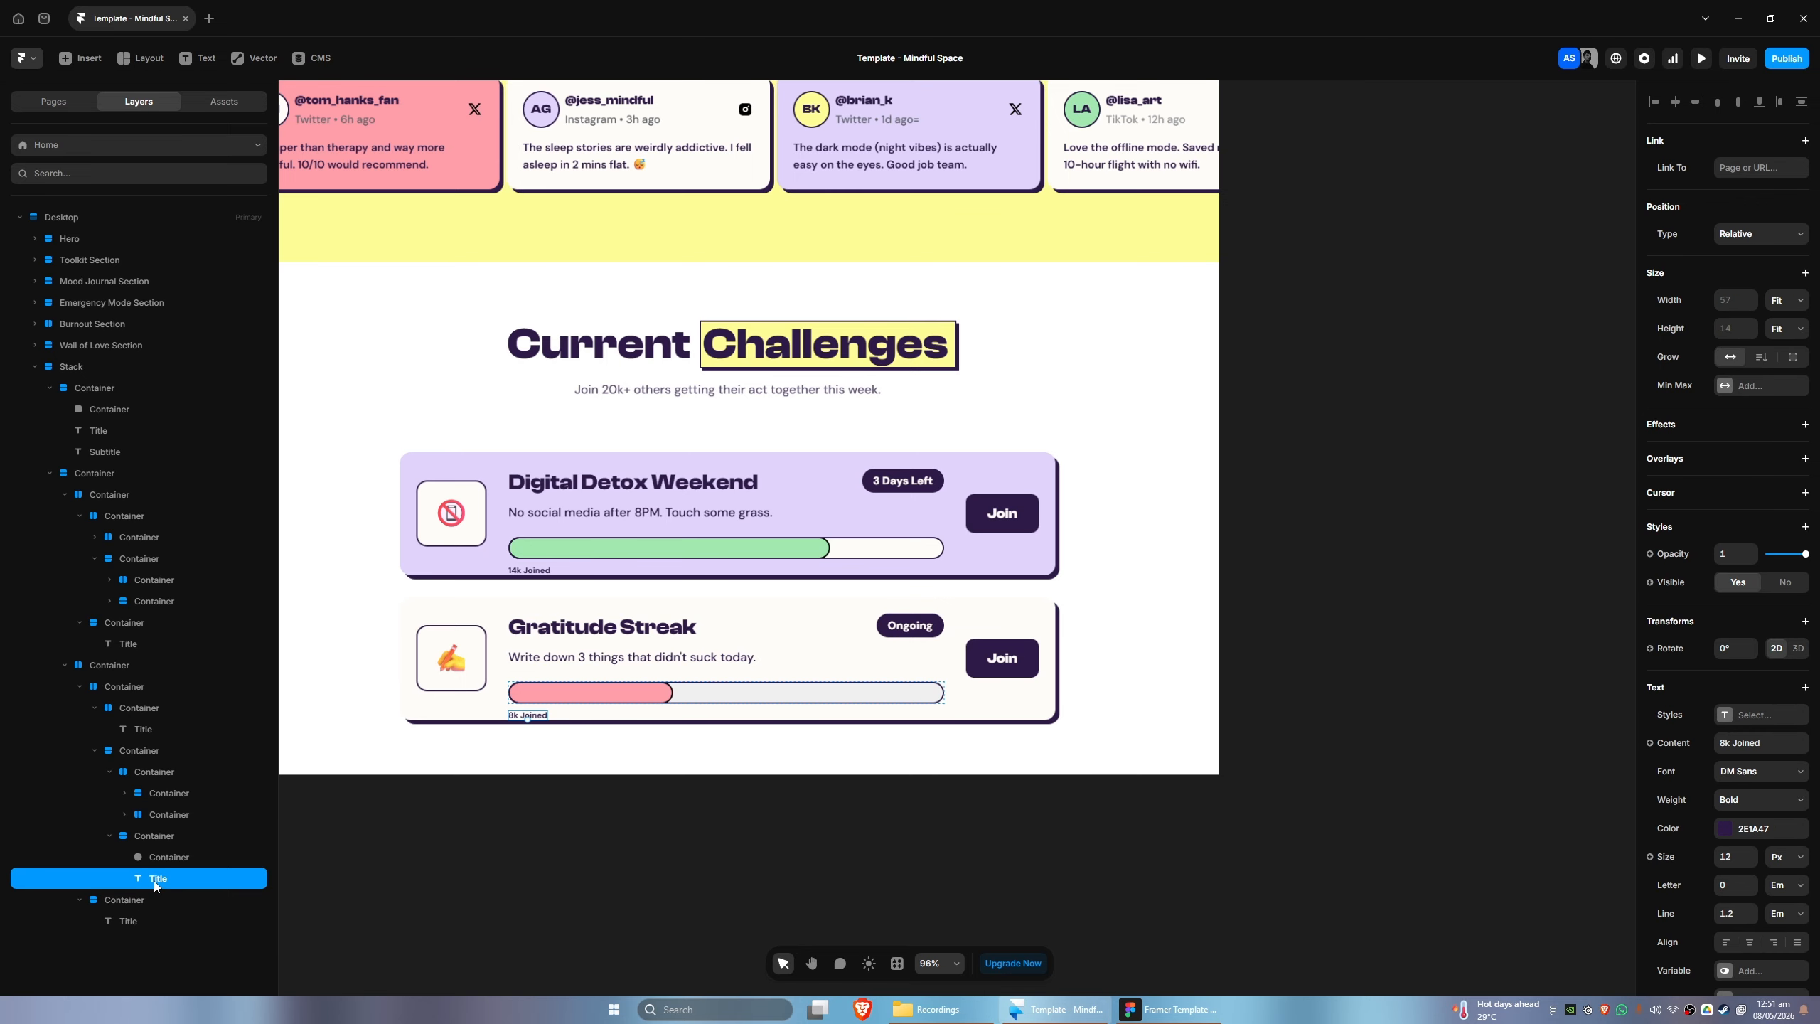
pyautogui.click(1744, 245)
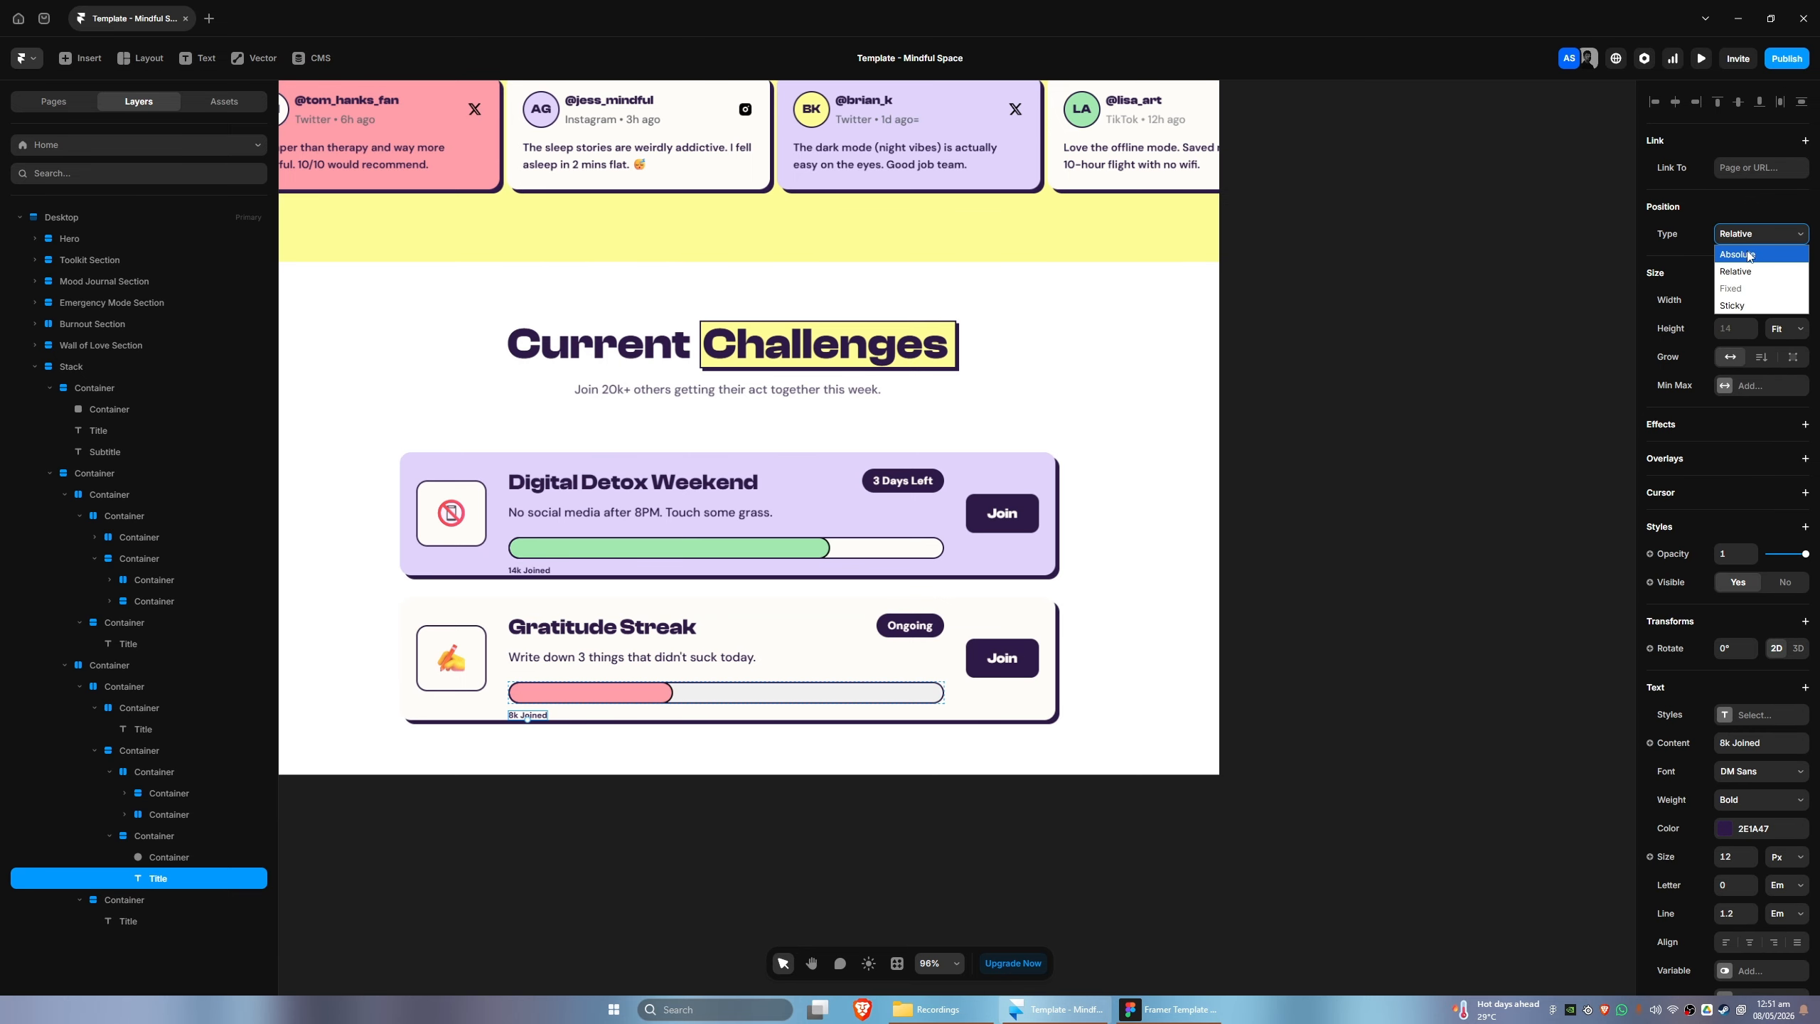
pyautogui.click(1746, 255)
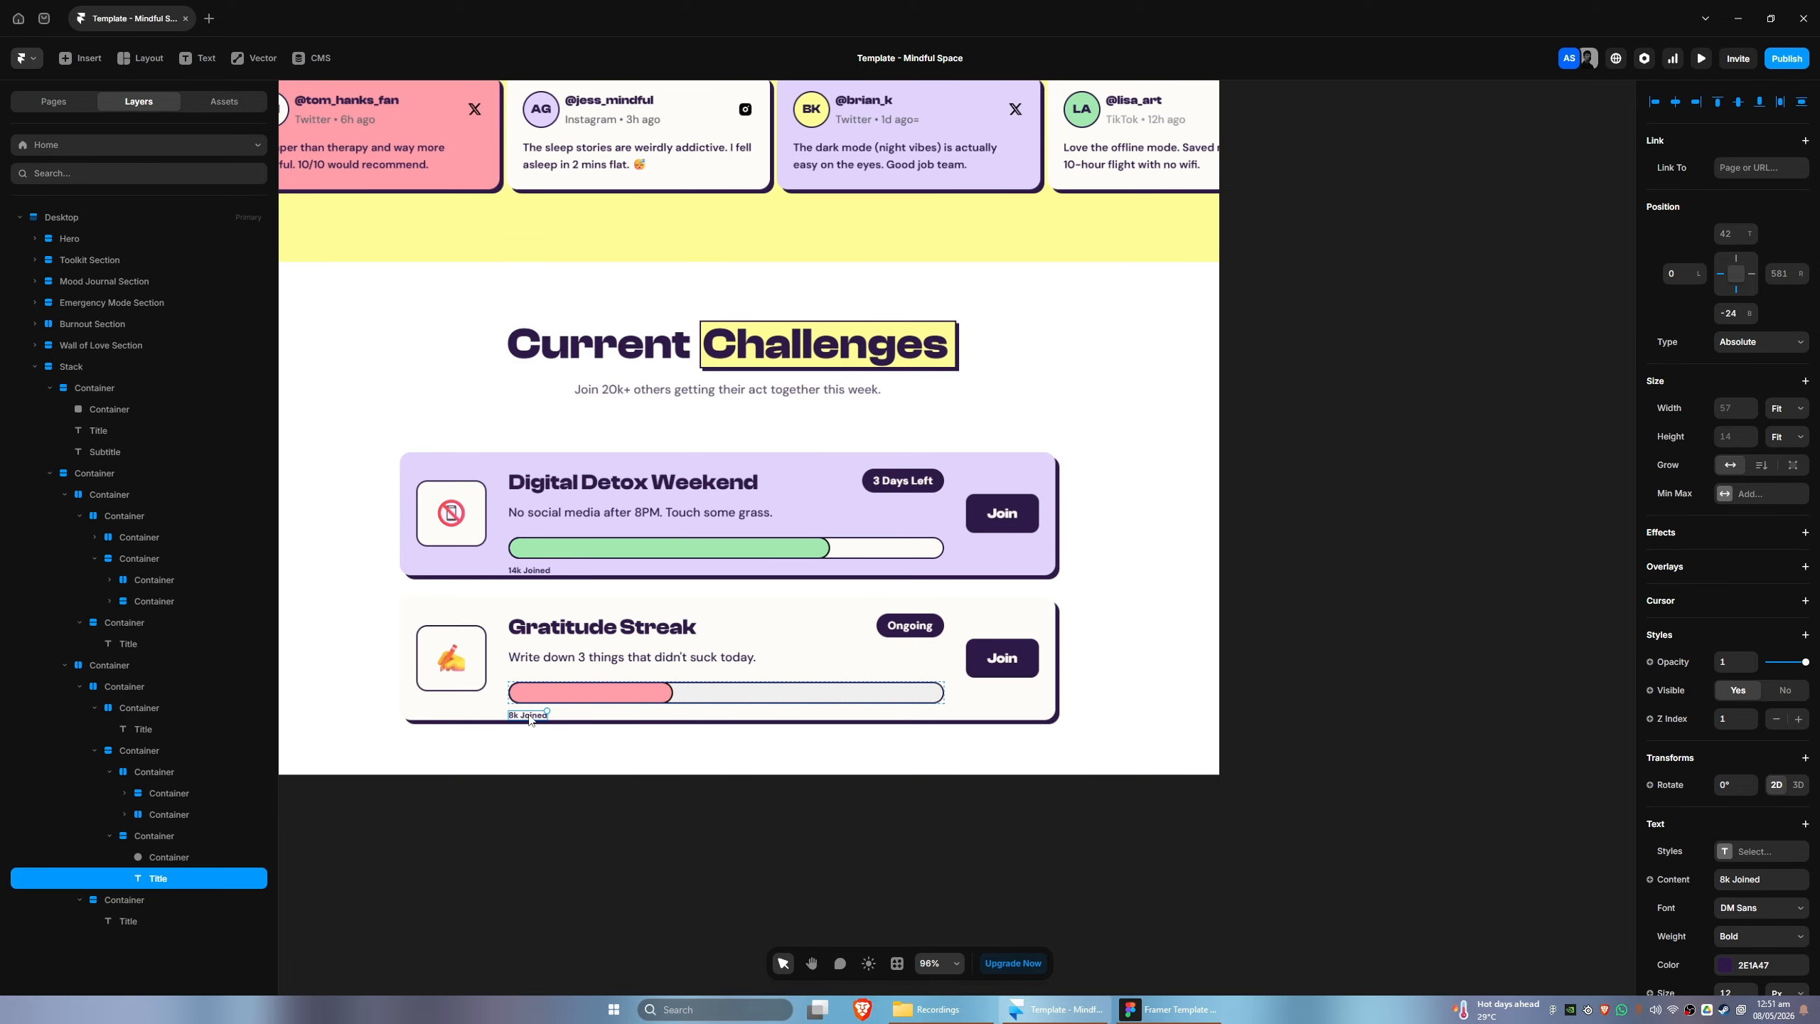
pyautogui.moveTo(528, 715); pyautogui.dragTo(577, 691)
pyautogui.press('Down')
pyautogui.press('Down')
# - Make the 14k Joined label Absolute and centre it on the green progress fill, about 203 px from the bar's left edge
pyautogui.click(529, 570)
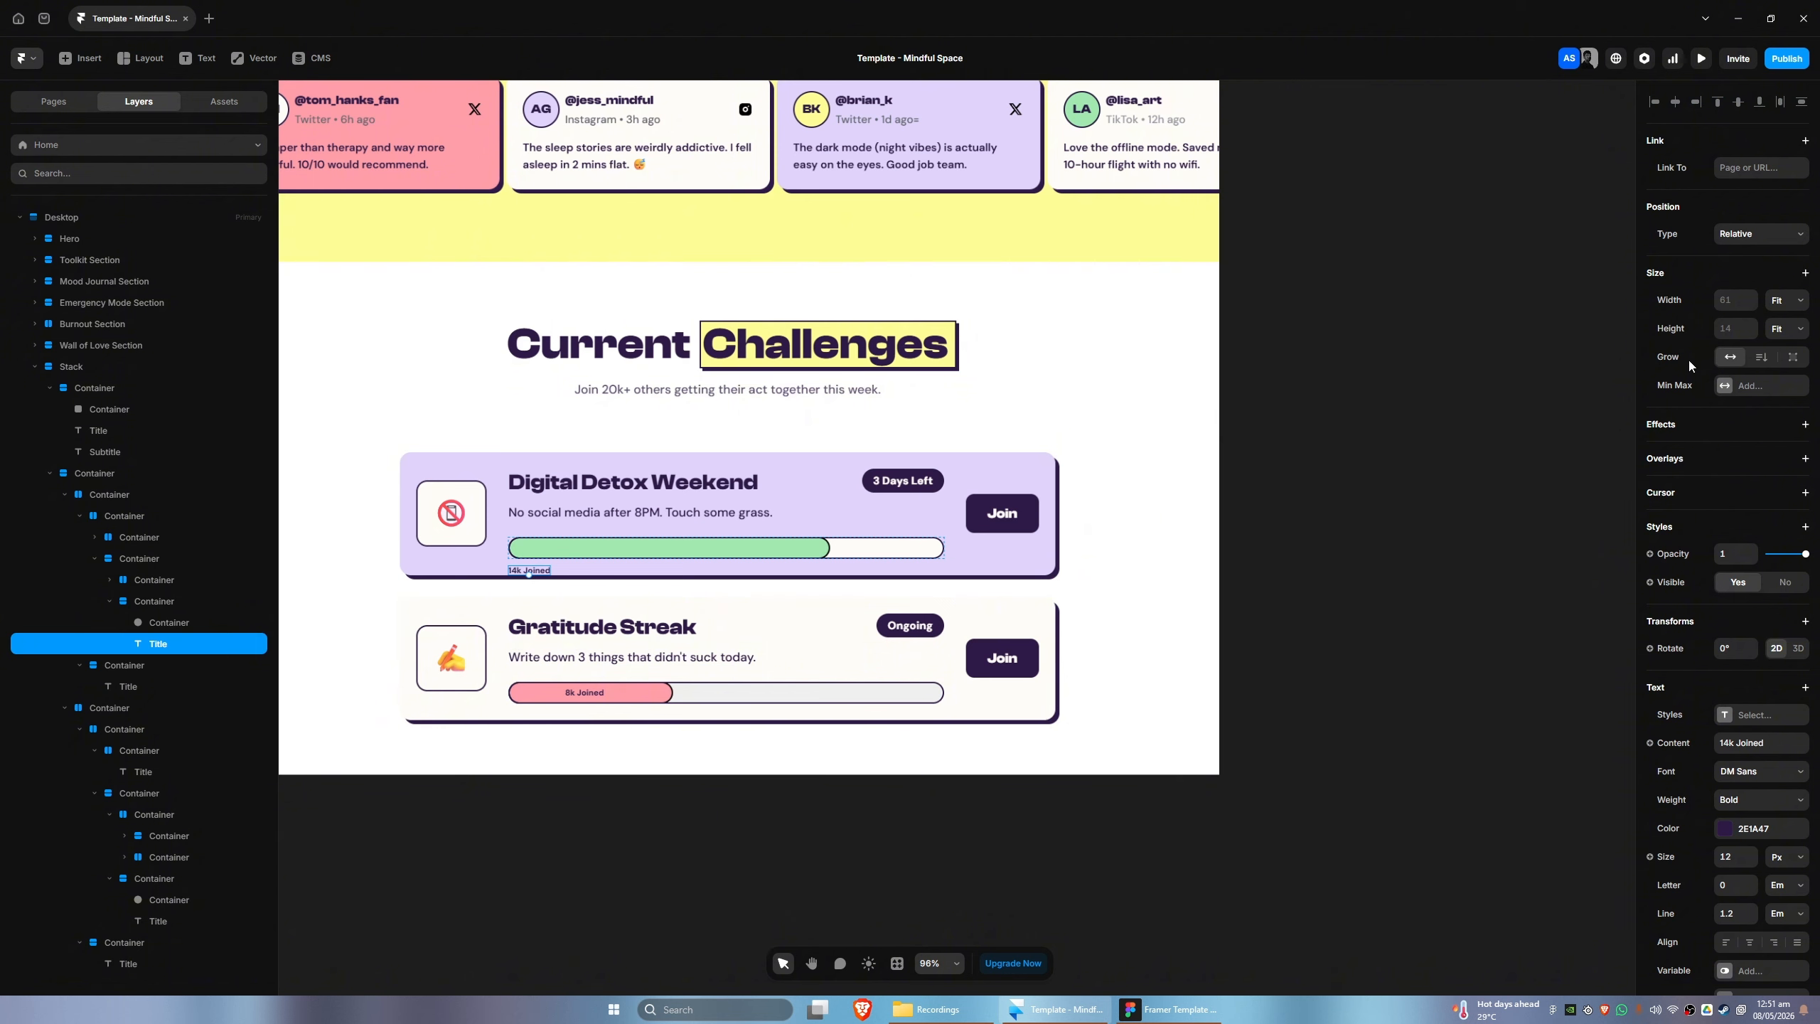
pyautogui.click(1733, 235)
pyautogui.click(1732, 254)
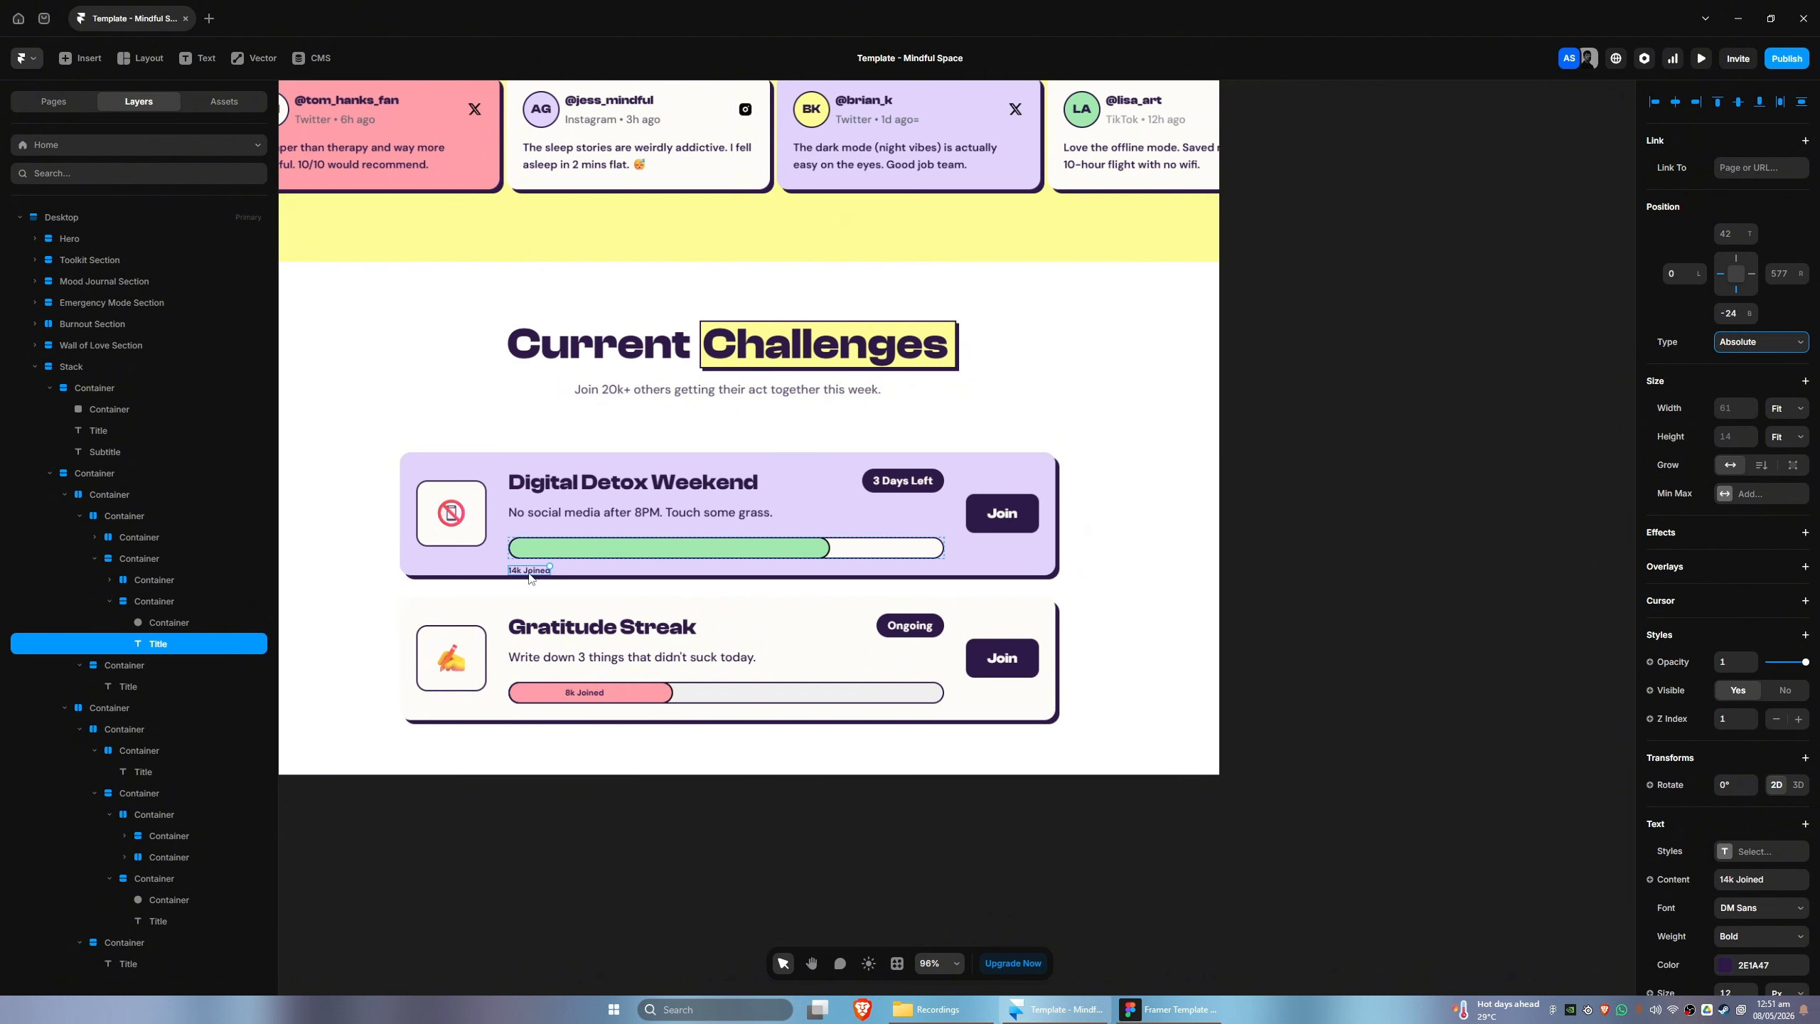
pyautogui.moveTo(530, 570); pyautogui.dragTo(668, 548)
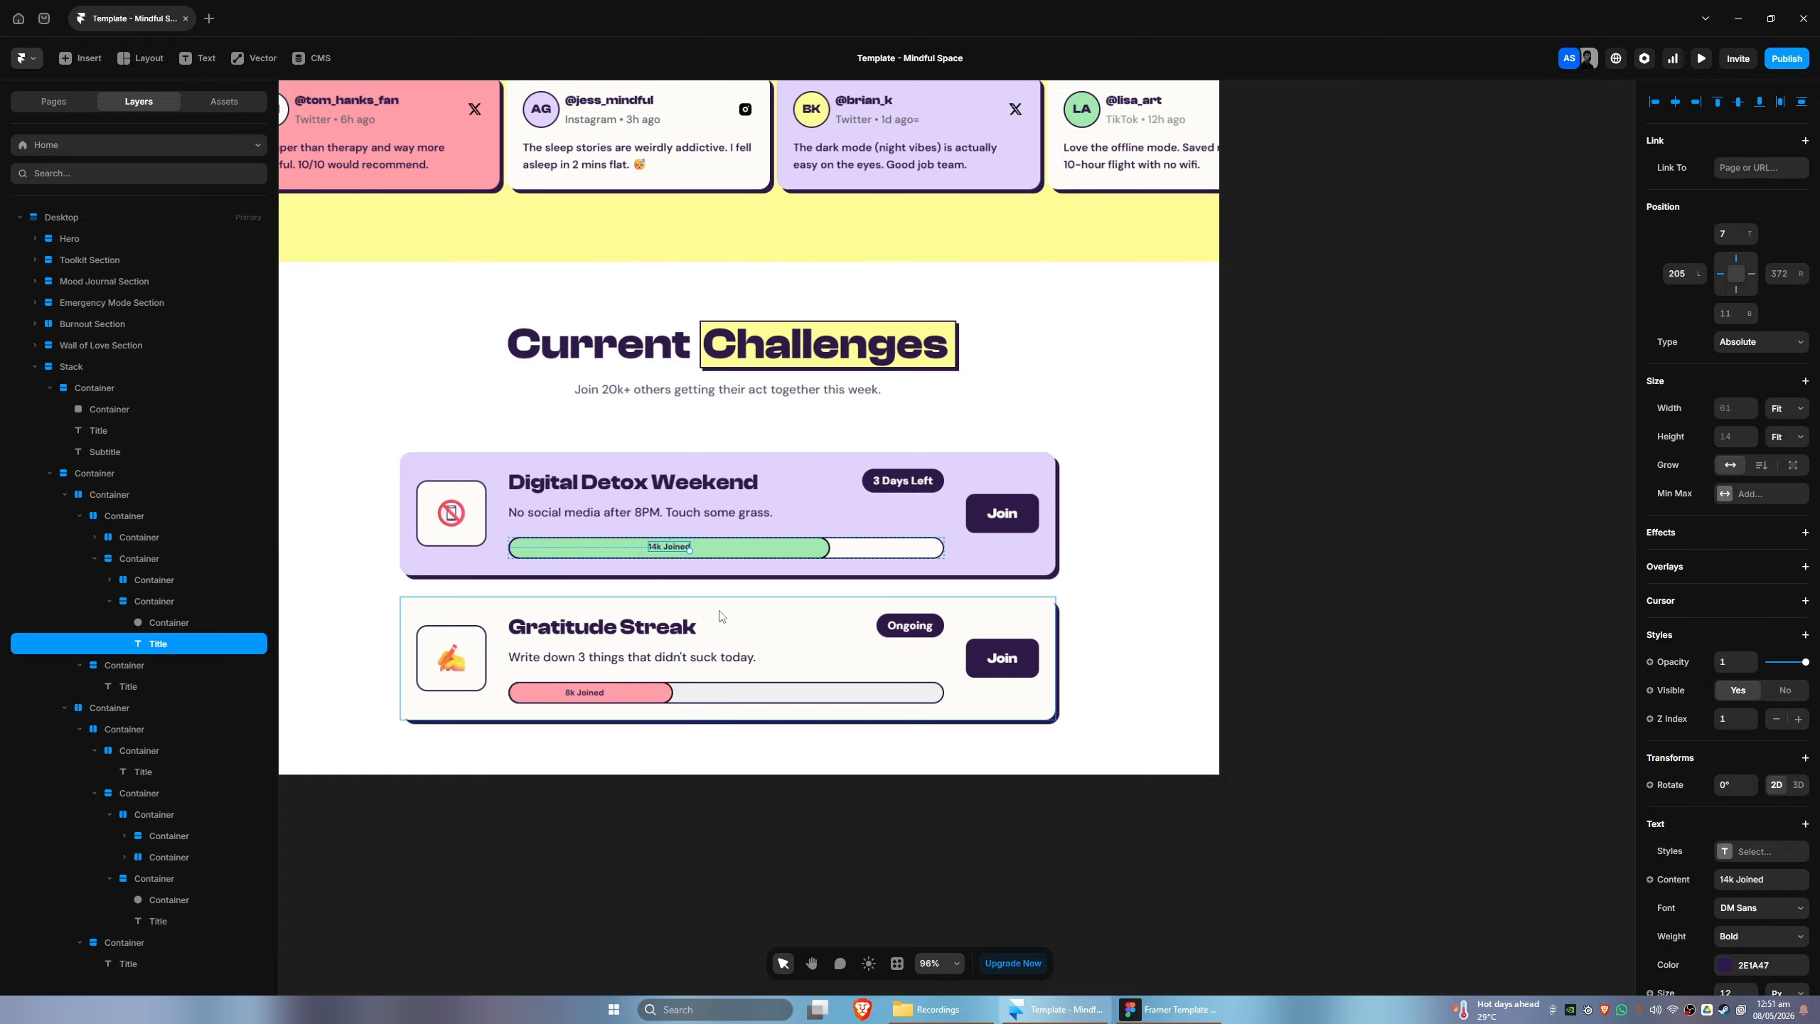
pyautogui.press('Down')
pyautogui.press('Down')
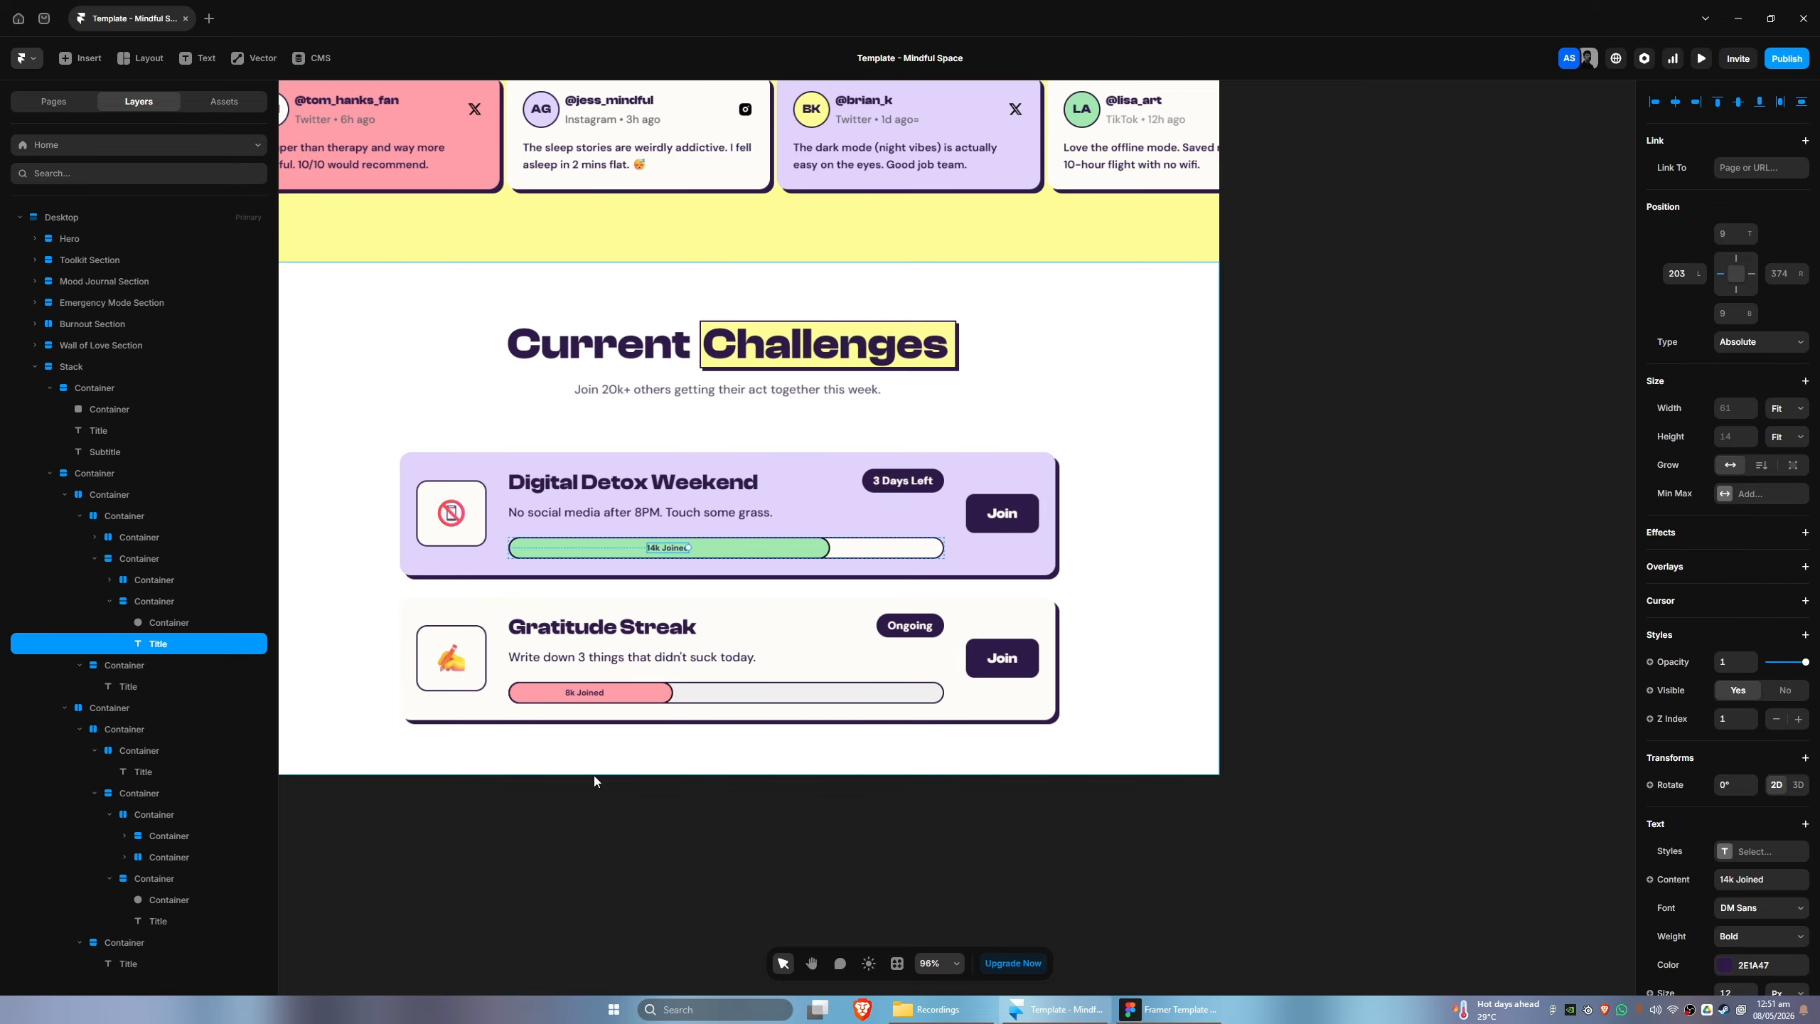
# - Compare the rebuilt Current Challenges section with its Figma design
pyautogui.scroll(-1, 595, 774)
pyautogui.hscroll(1, 594, 775)
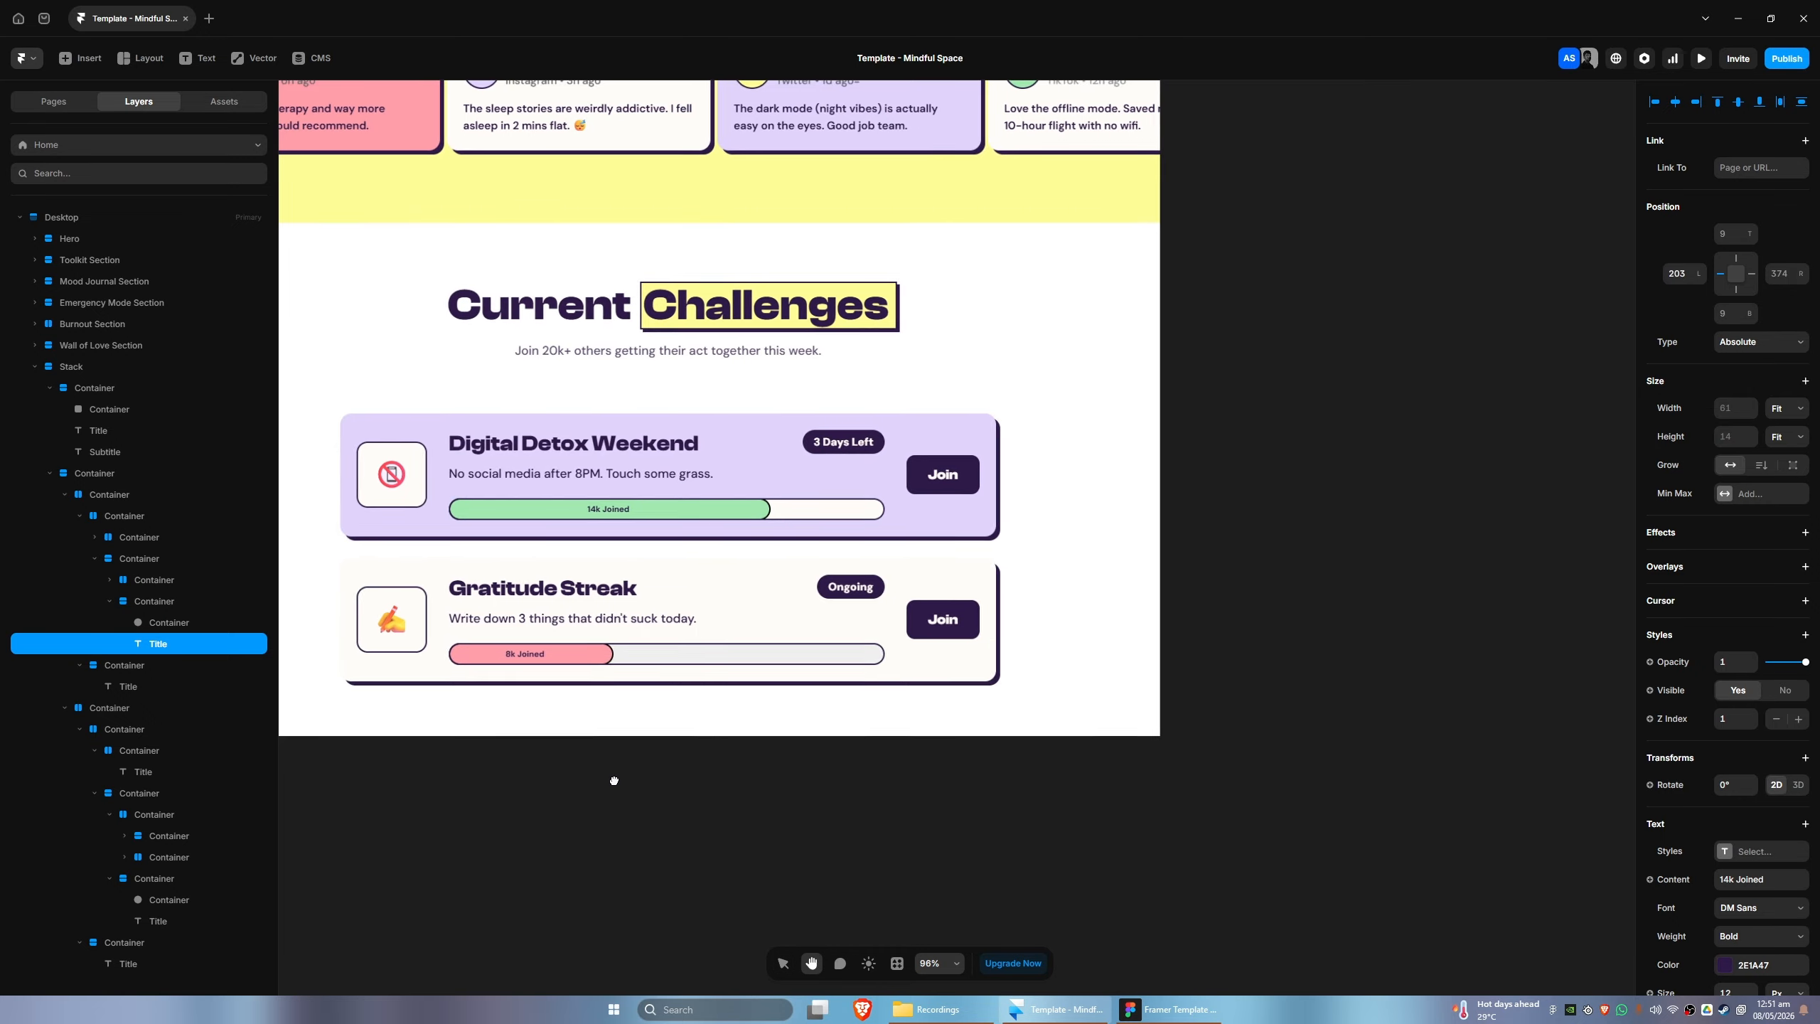
pyautogui.click(1144, 1011)
pyautogui.click(1084, 1017)
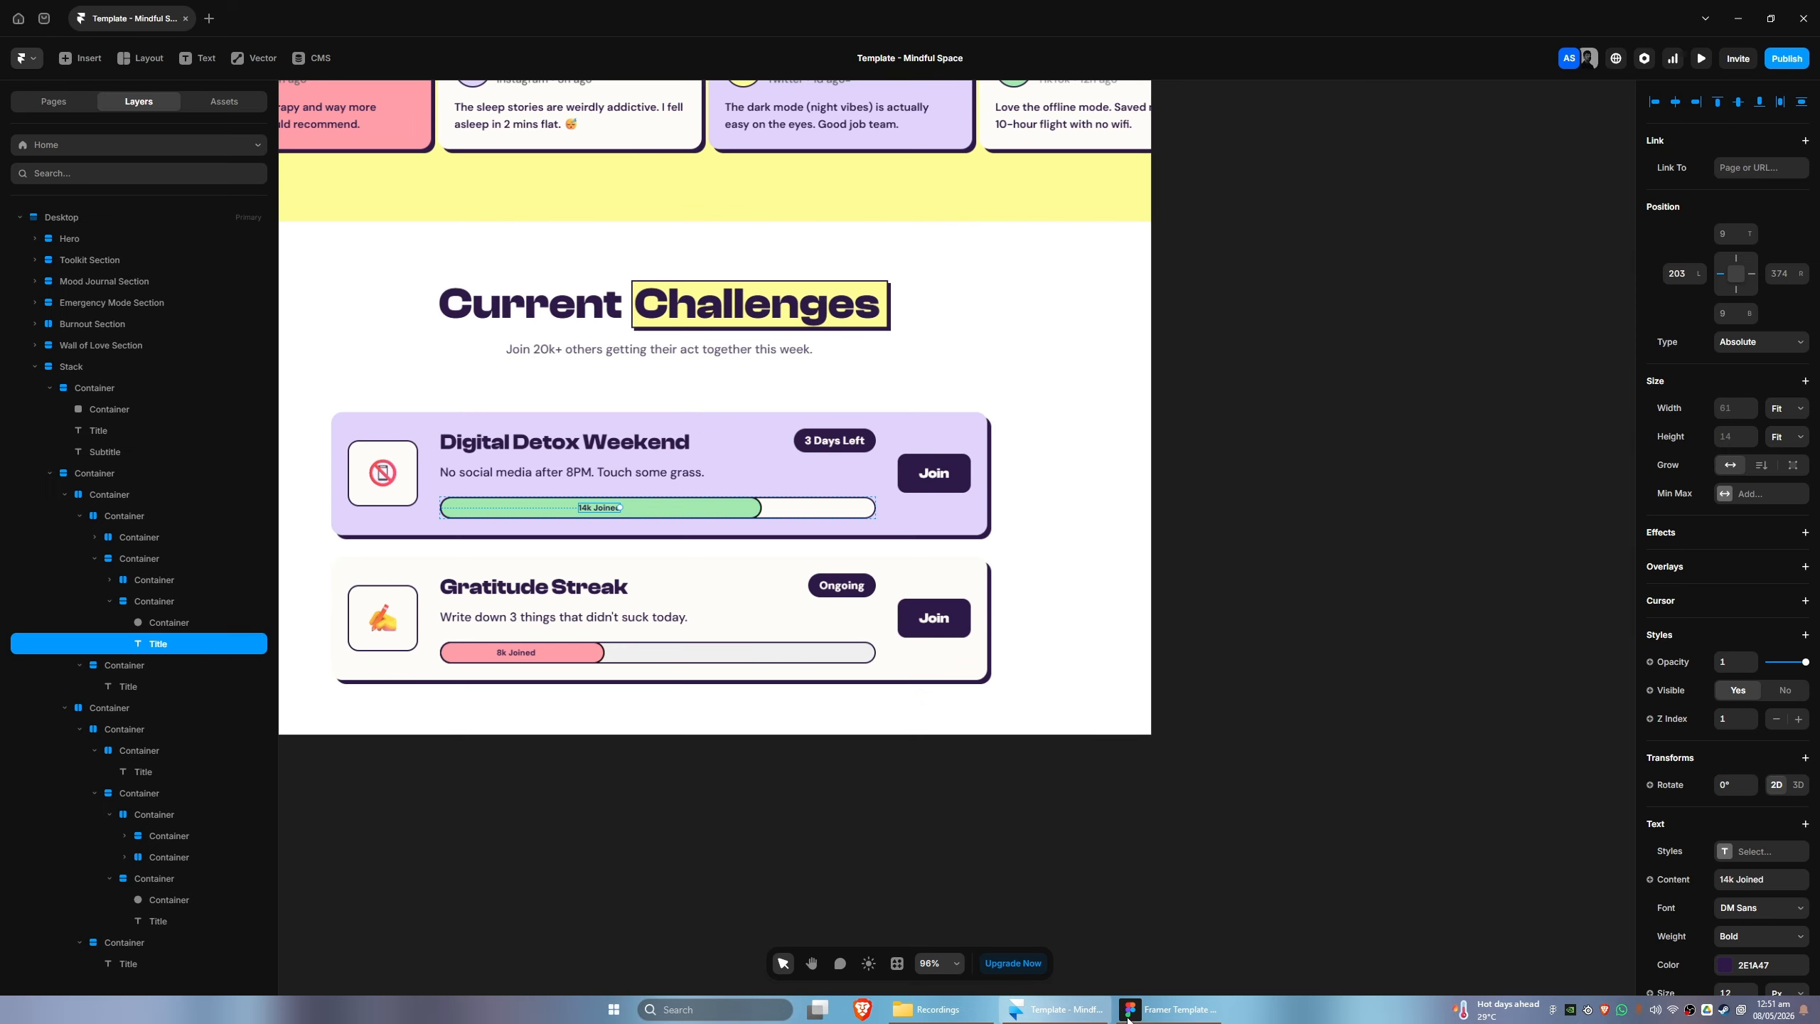
pyautogui.click(1084, 1017)
pyautogui.click(1084, 1016)
pyautogui.click(1084, 1016)
pyautogui.click(1084, 1016)
pyautogui.click(1084, 1016)
pyautogui.click(1084, 1017)
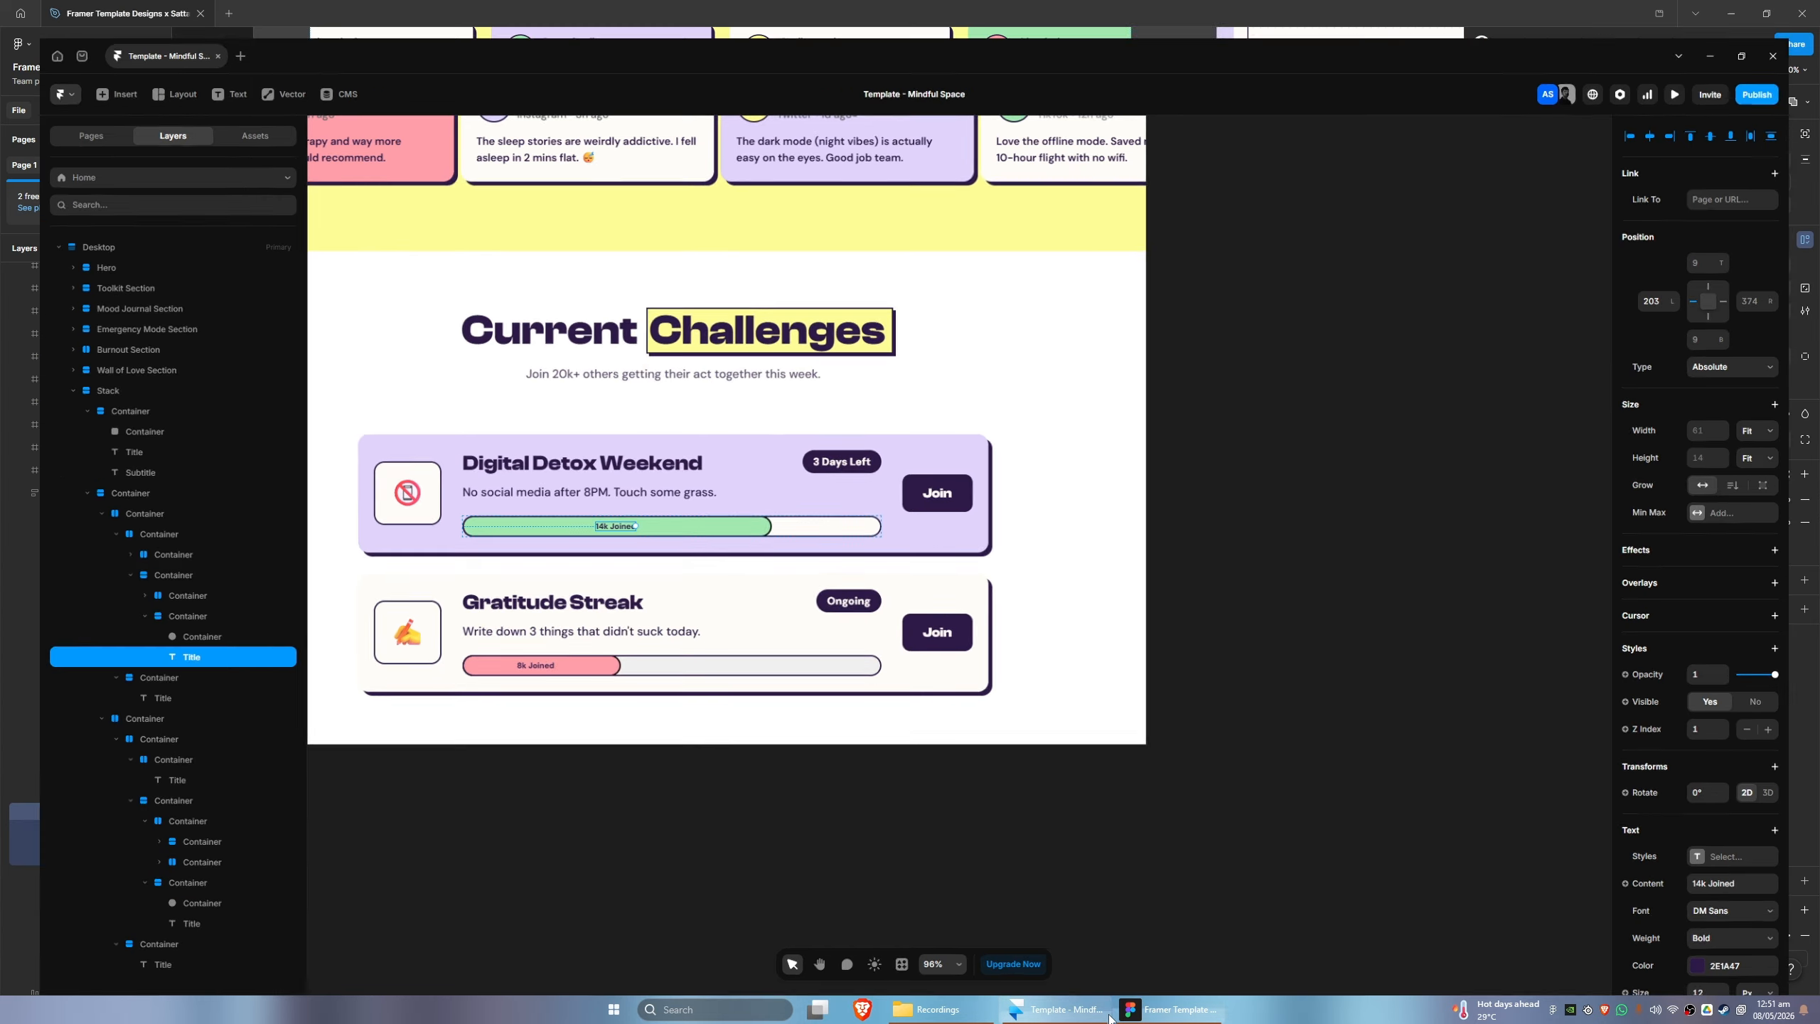
pyautogui.click(1084, 1016)
pyautogui.click(1084, 1016)
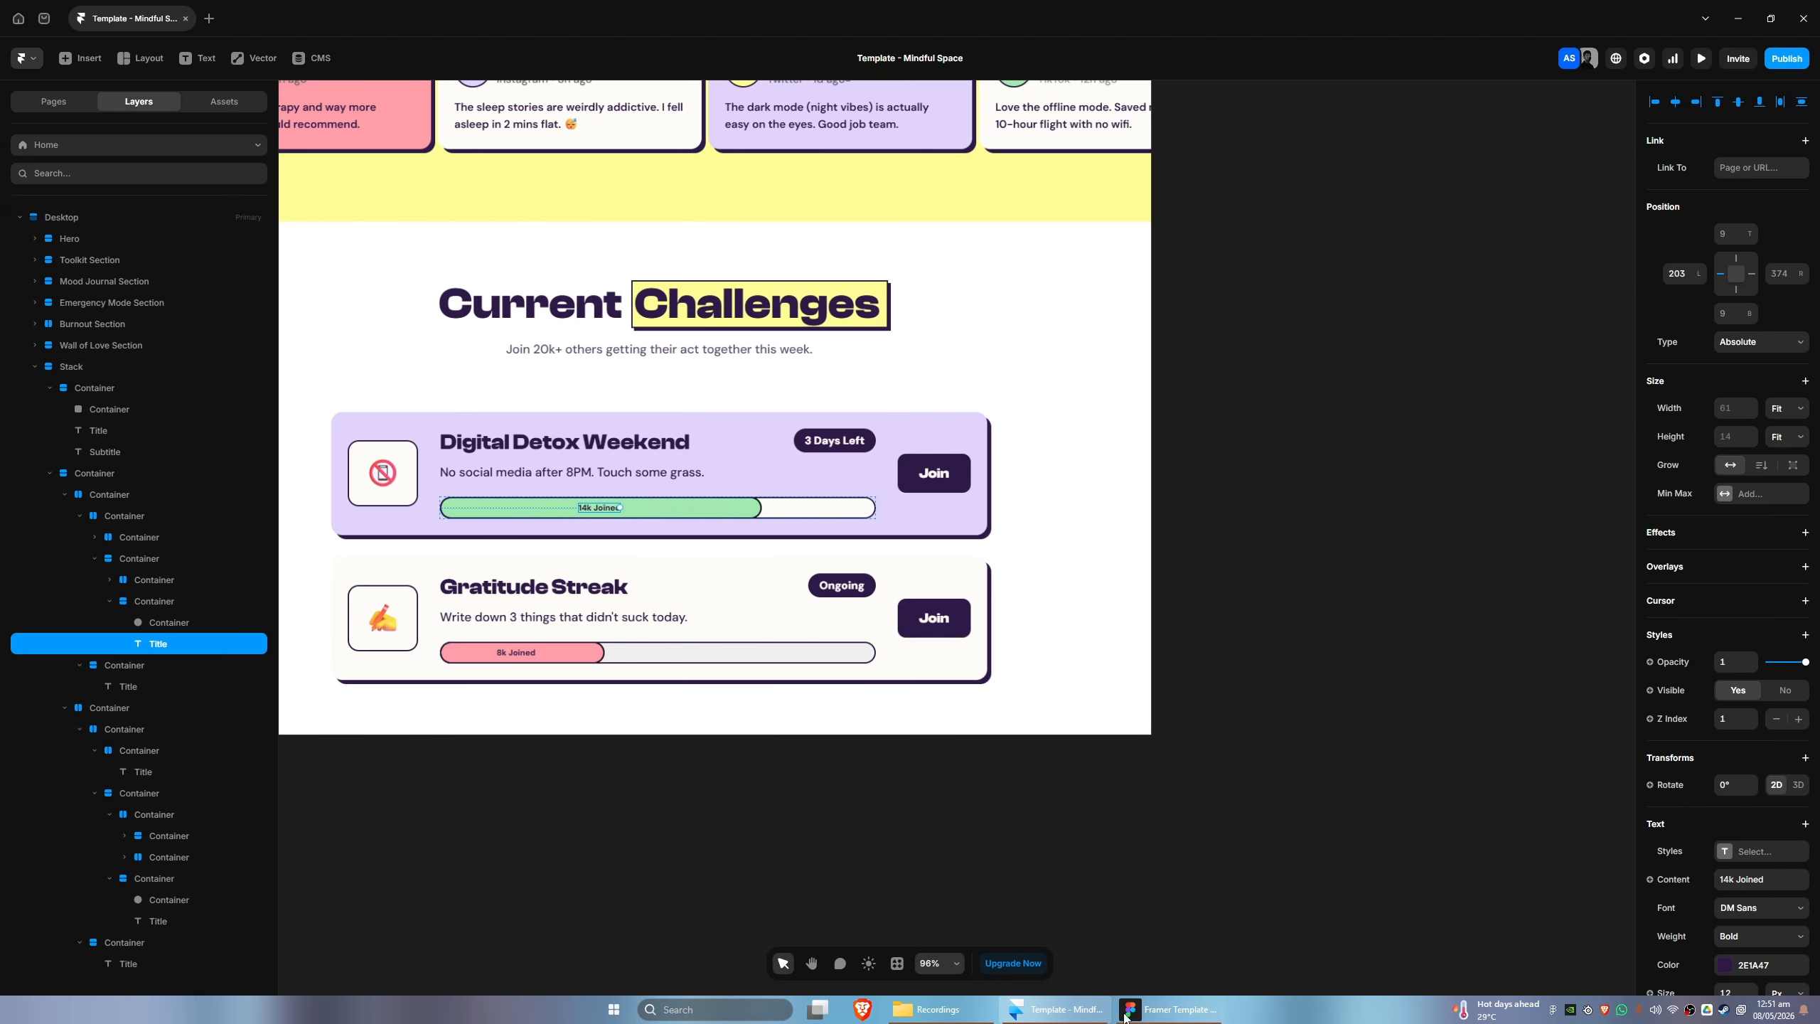
# - Copy the Toolkit Section's Background layer into the Current Challenges Stack and move it above both containers in the layer order
pyautogui.click(34, 259)
pyautogui.click(93, 280)
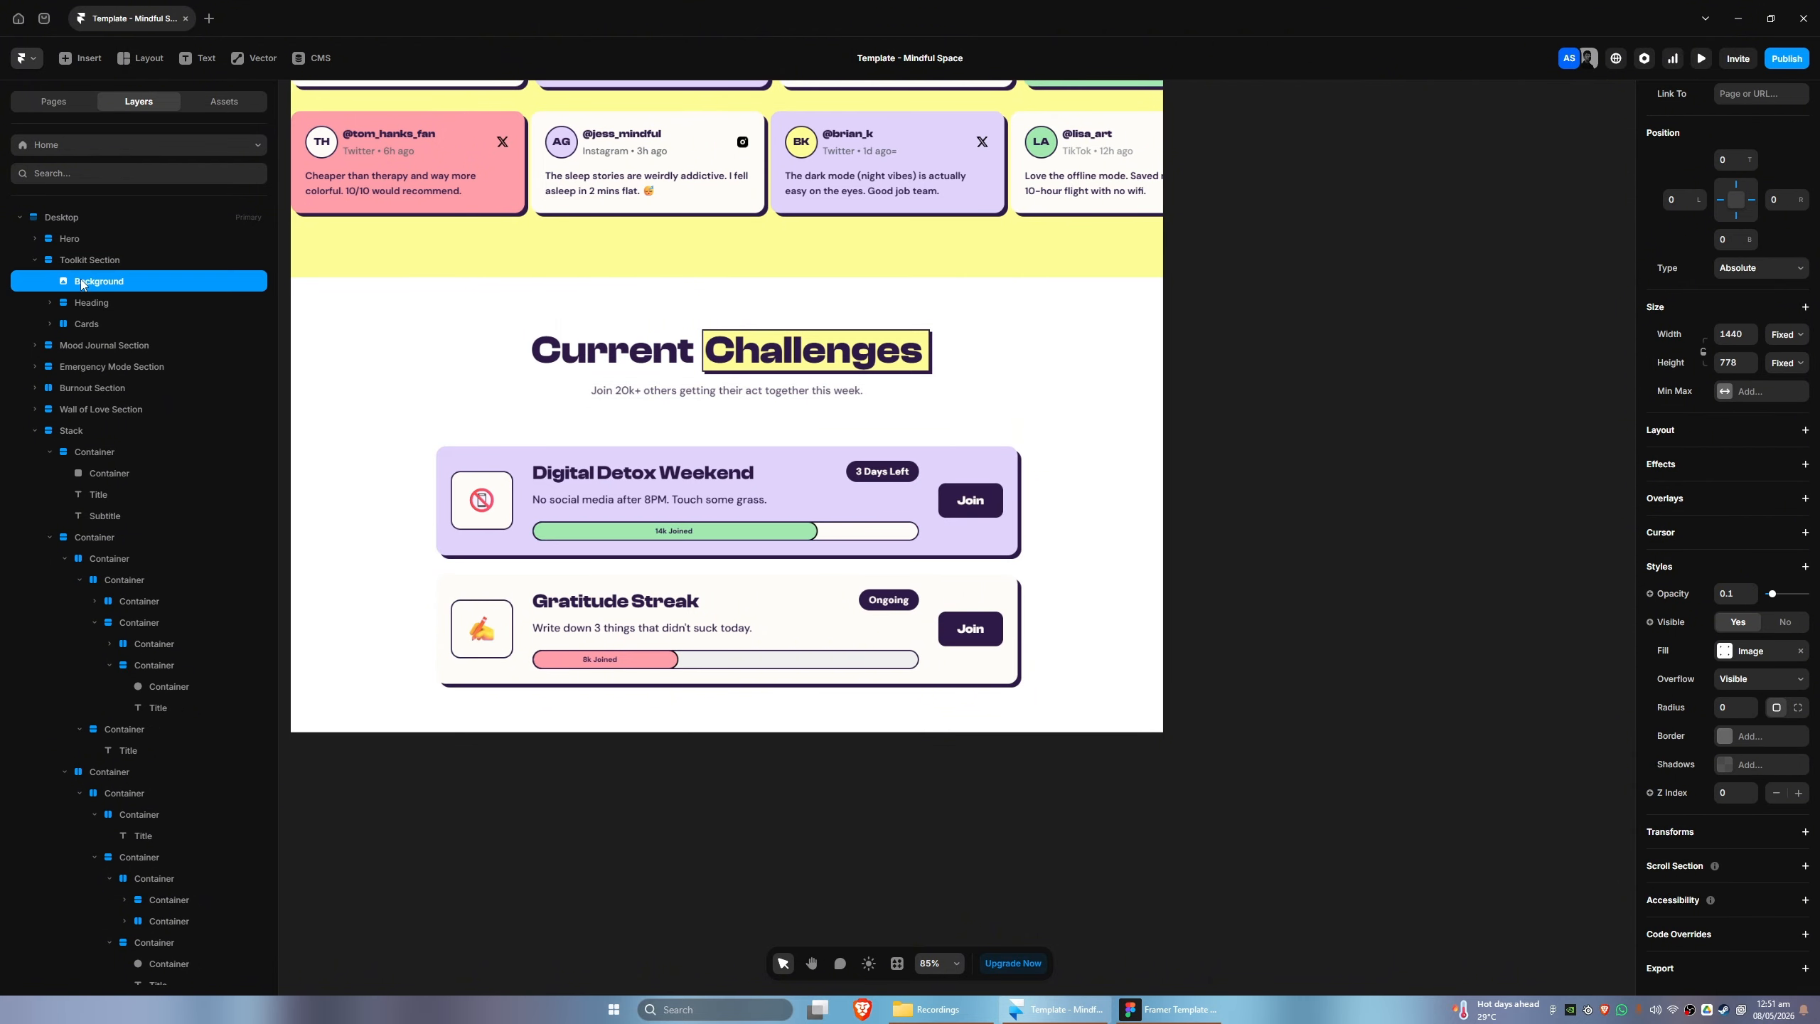
pyautogui.click(53, 453)
pyautogui.click(51, 475)
pyautogui.click(77, 432)
pyautogui.hotkey('ctrl', 'v')
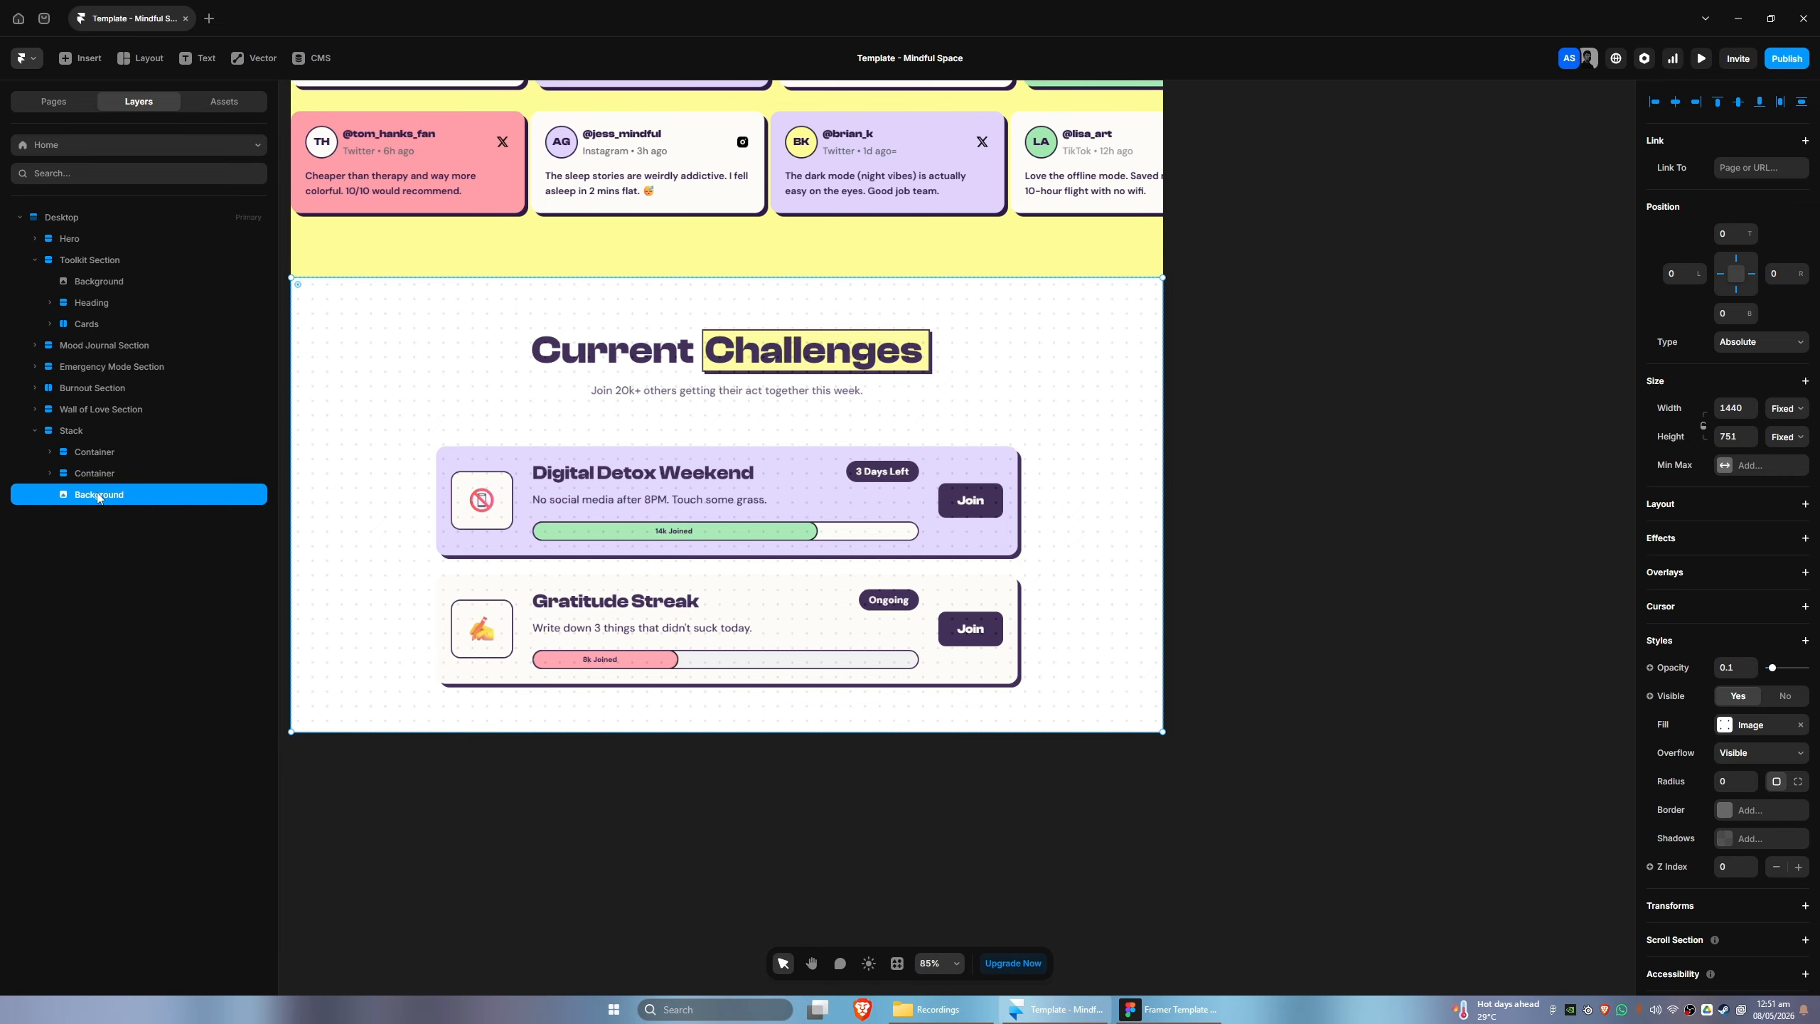
pyautogui.moveTo(98, 498); pyautogui.dragTo(102, 451)
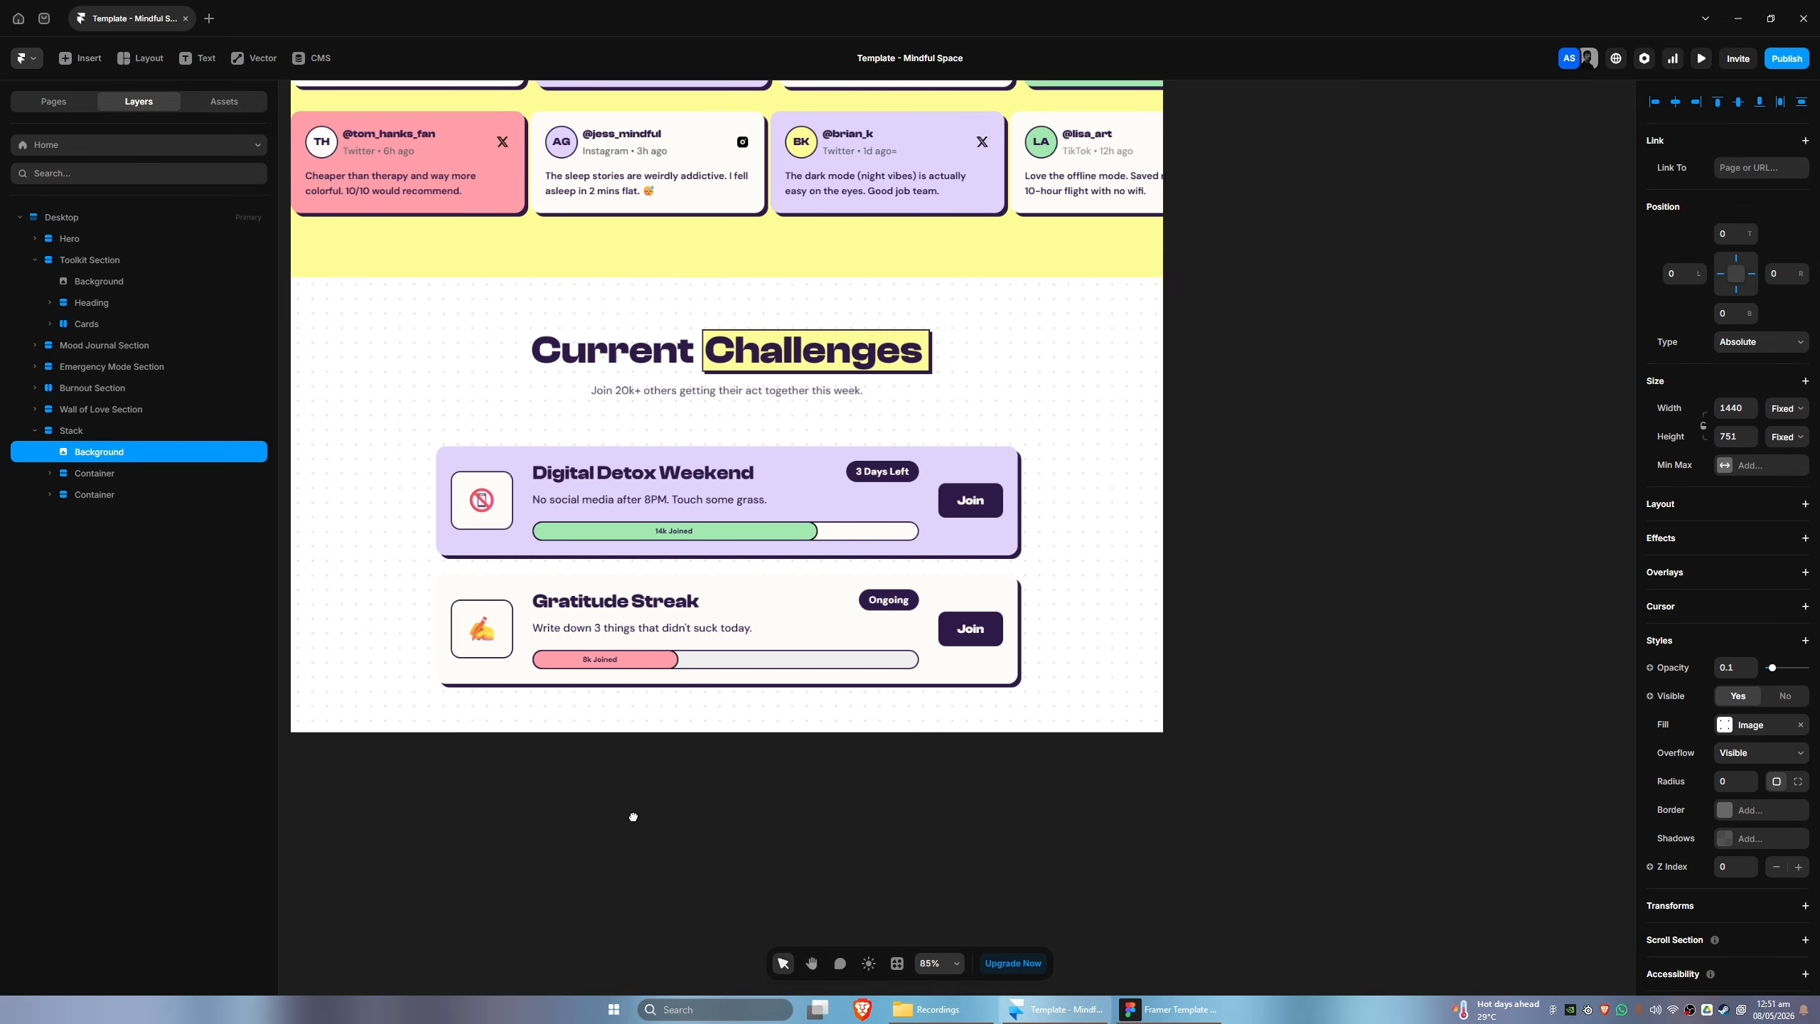
pyautogui.moveTo(633, 816); pyautogui.dragTo(739, 816)
pyautogui.click(1160, 1016)
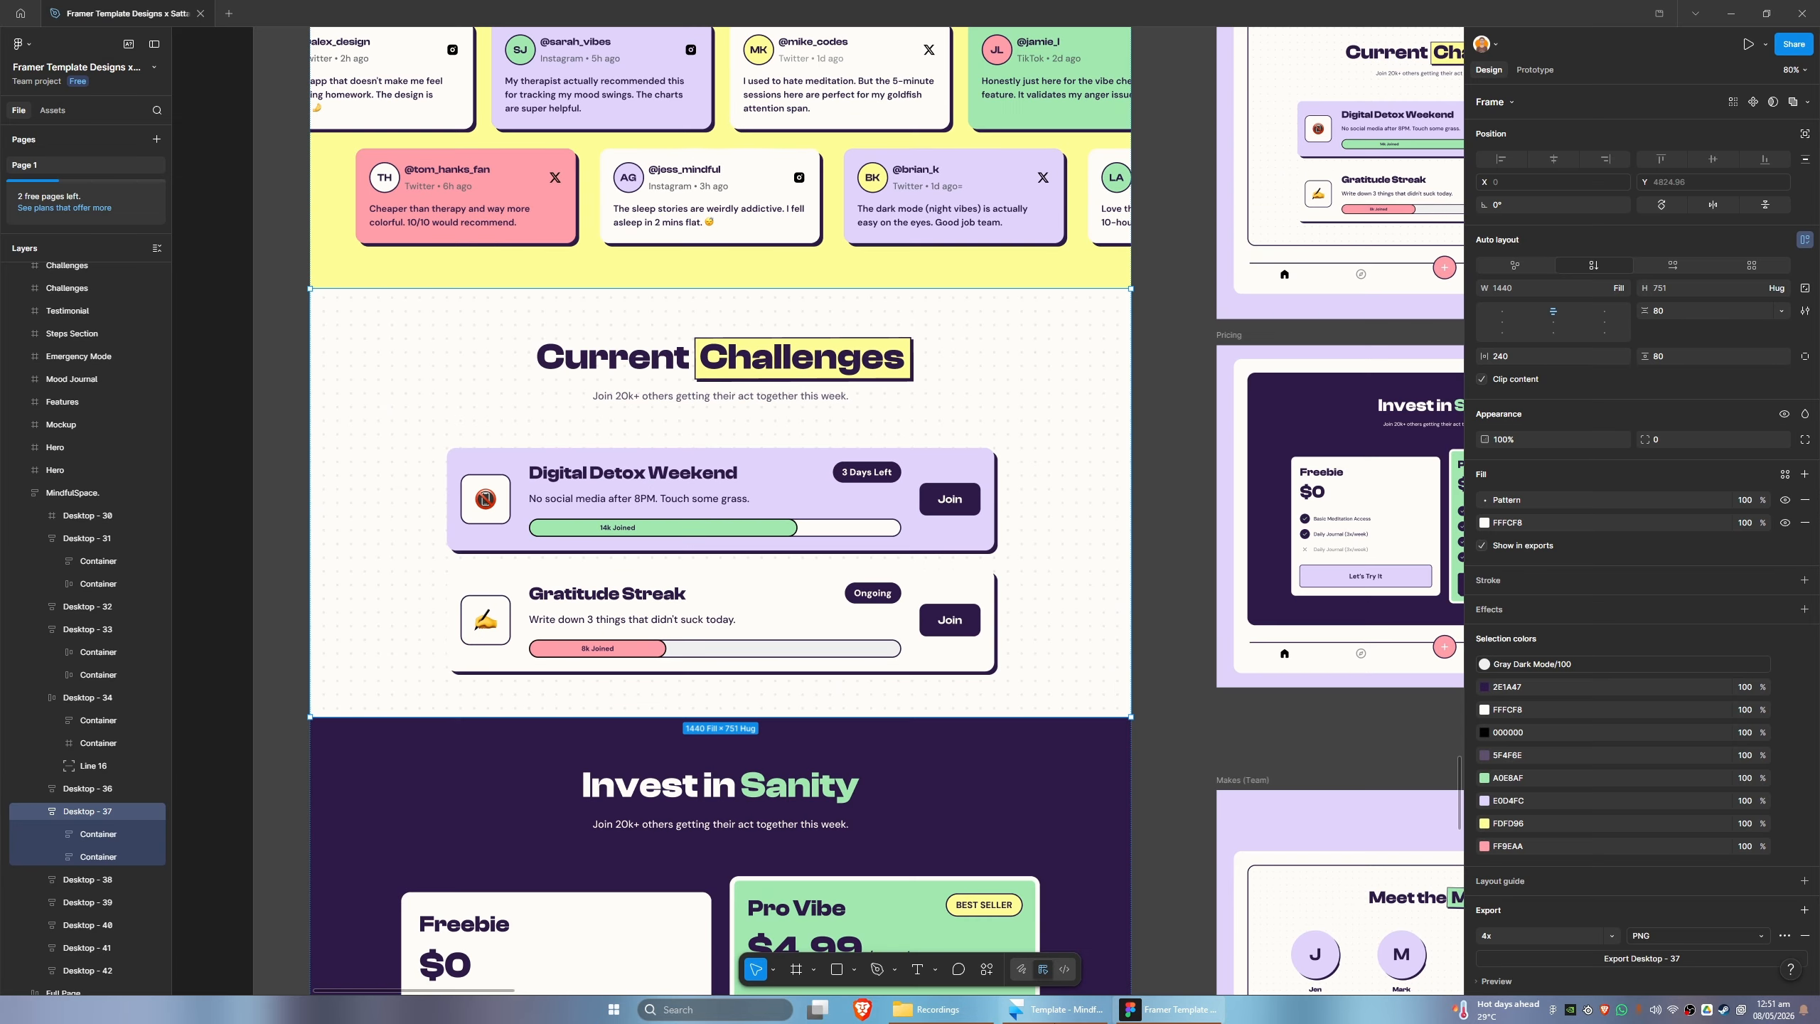
pyautogui.click(1131, 1019)
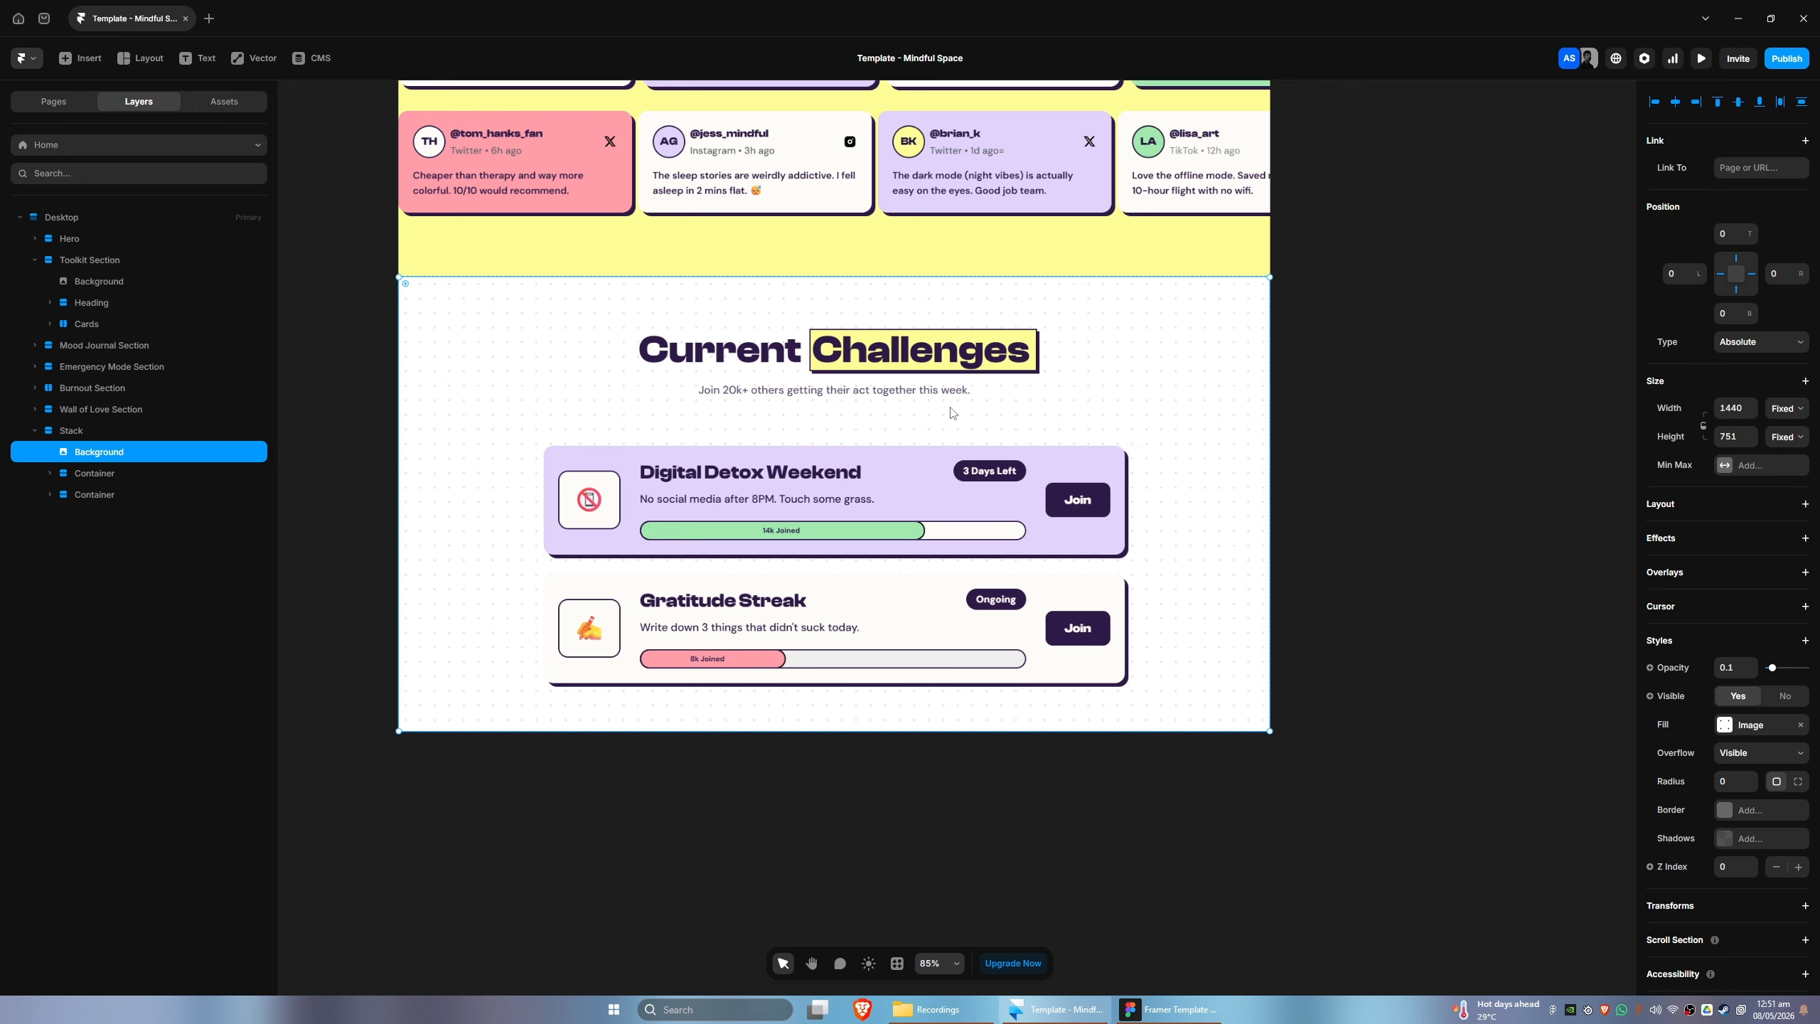
# - Locate the Current Challenges title in the layer tree and open its parent Stack's name for editing
pyautogui.click(835, 349)
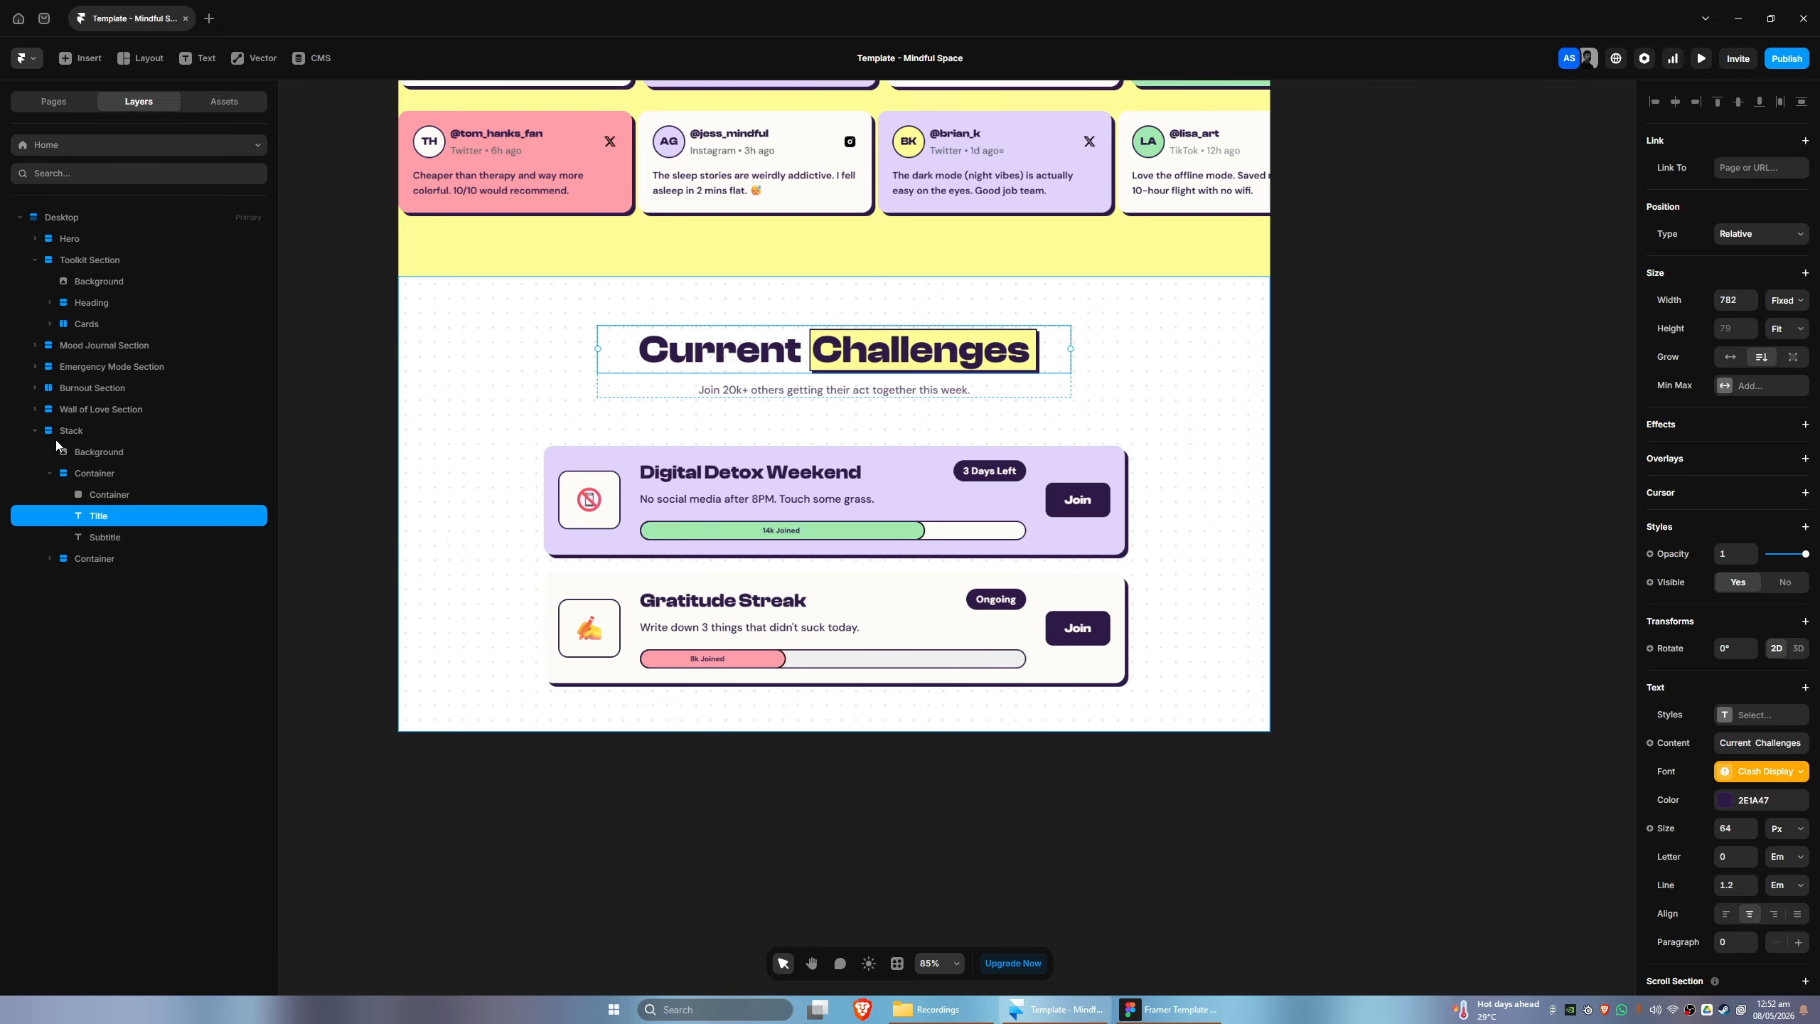
pyautogui.click(35, 432)
pyautogui.click(36, 434)
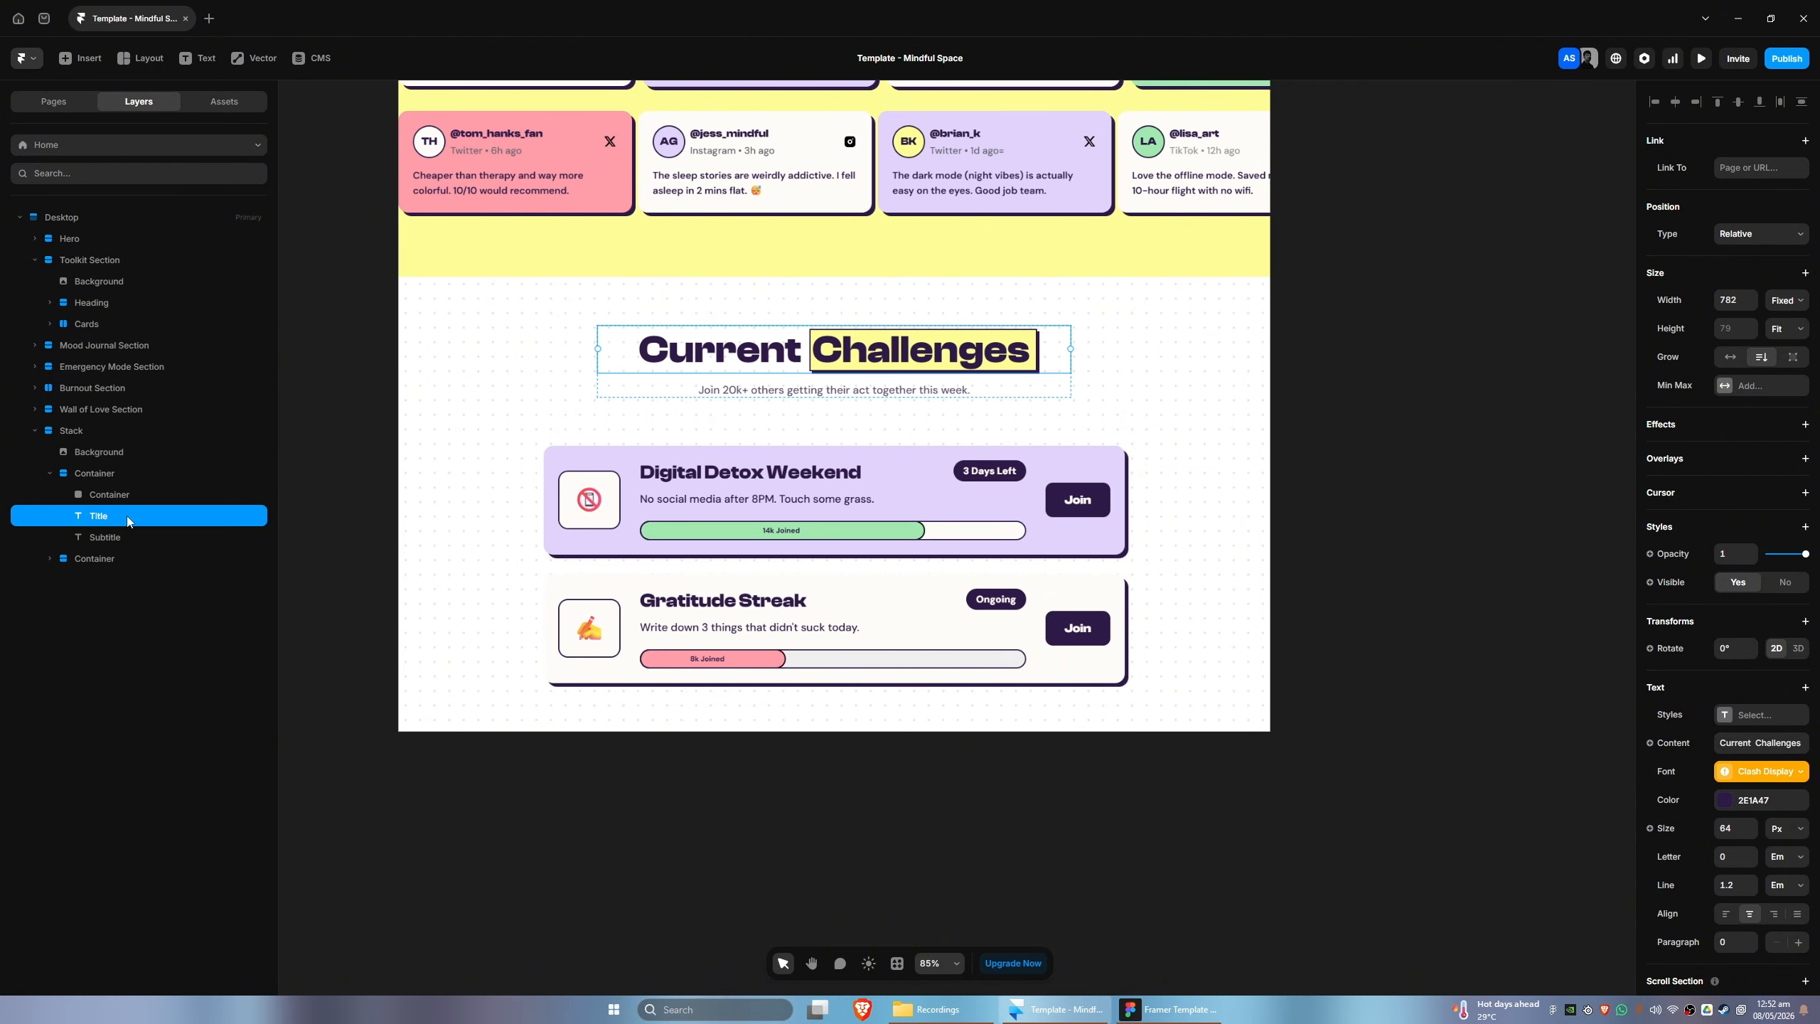
pyautogui.click(69, 429)
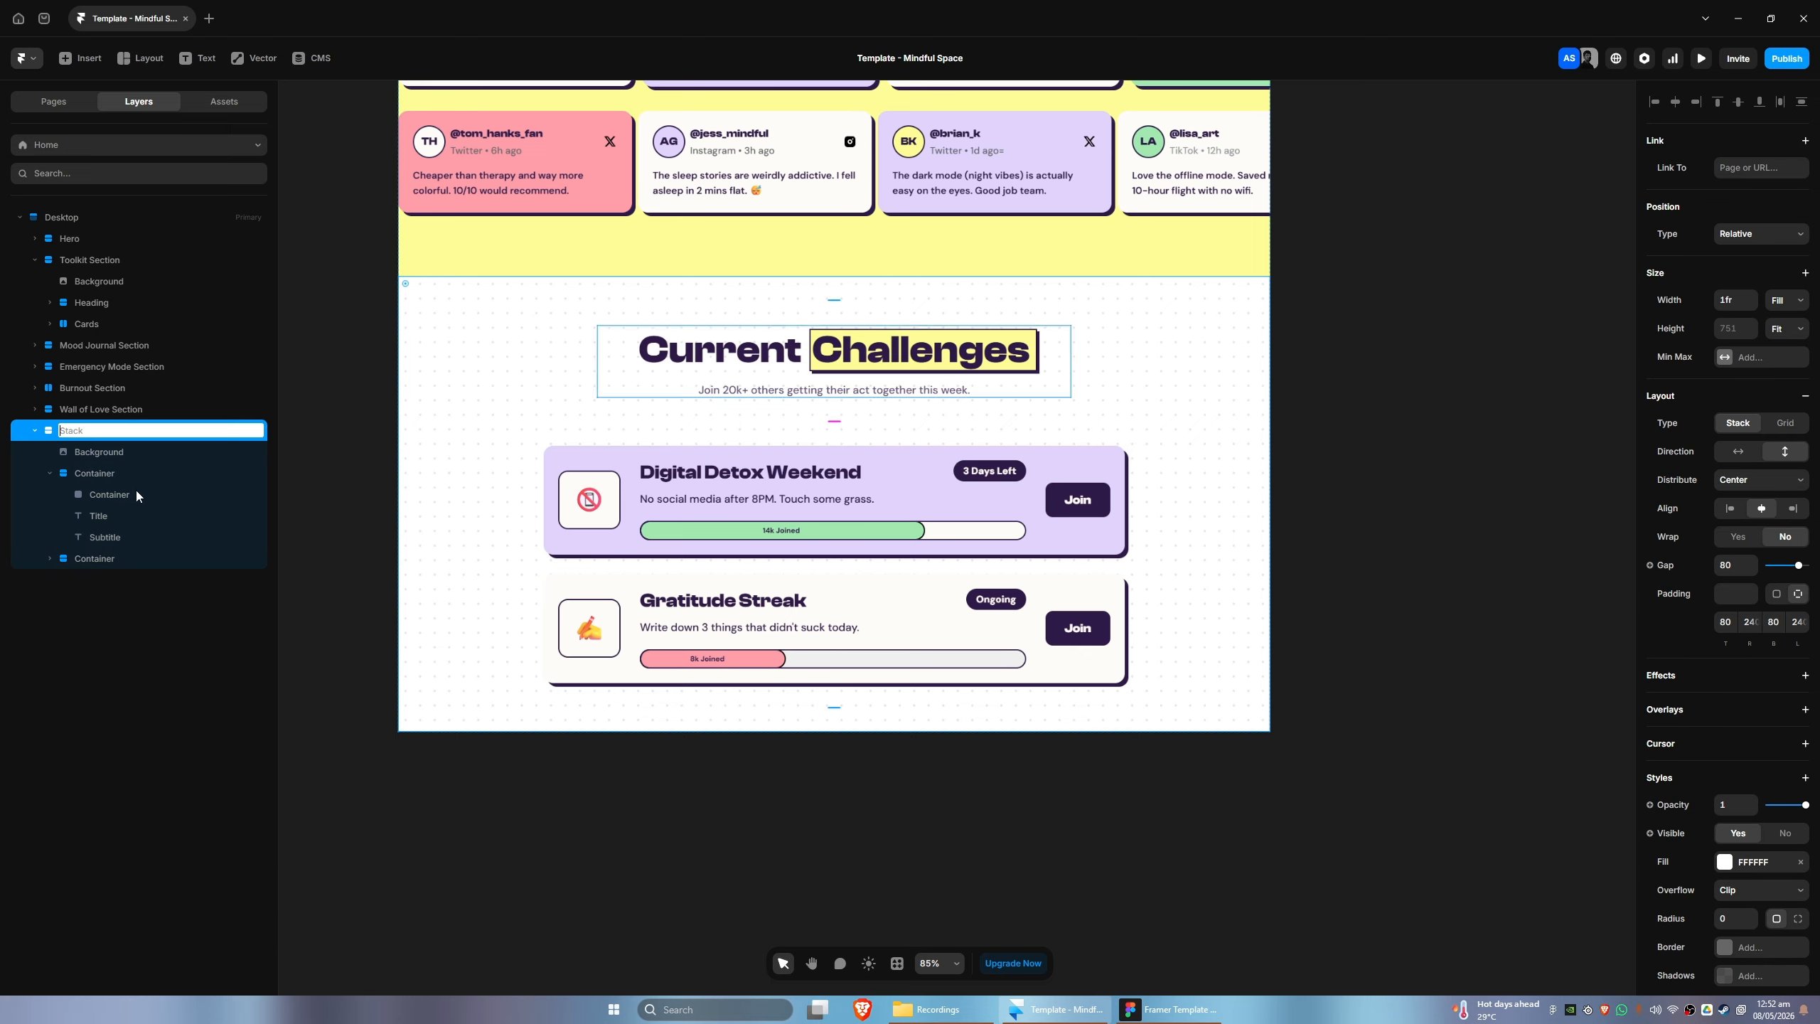
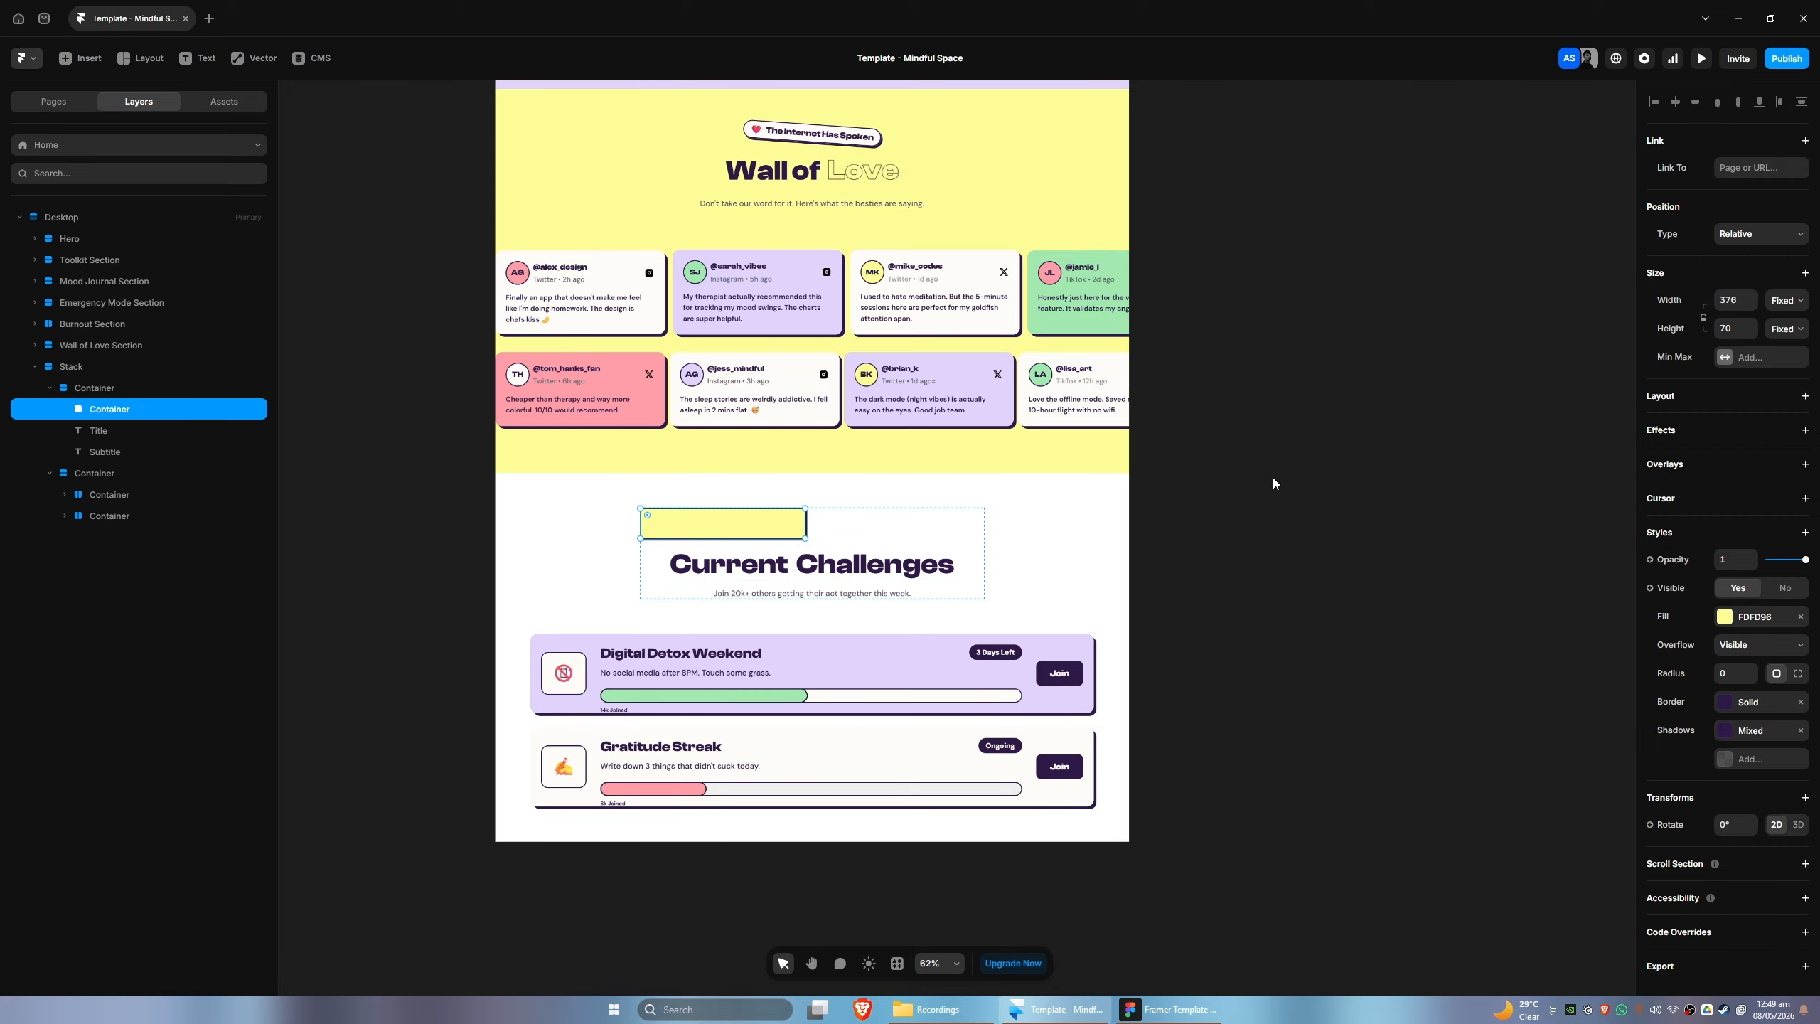
# - Set the yellow highlight container above the Current Challenges title to Absolute with a Z Index of 0
pyautogui.click(1740, 235)
pyautogui.click(1739, 253)
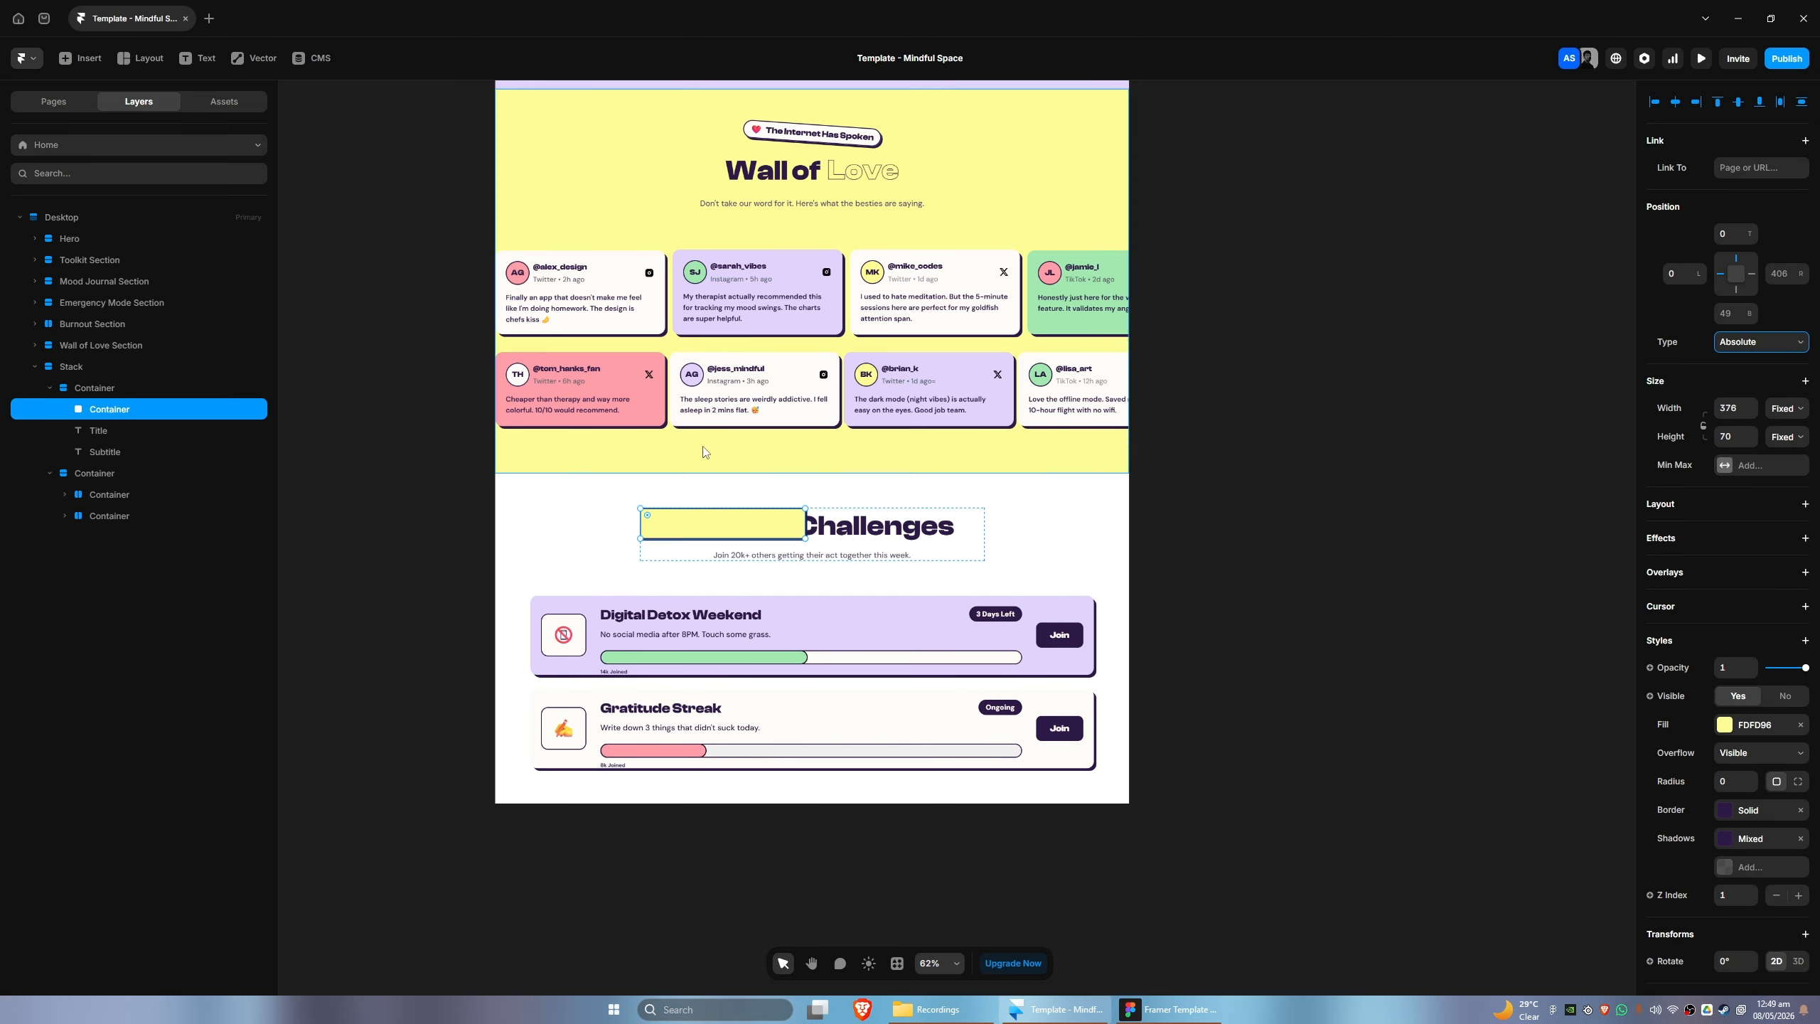
pyautogui.scroll(-2, 1742, 770)
pyautogui.click(1751, 766)
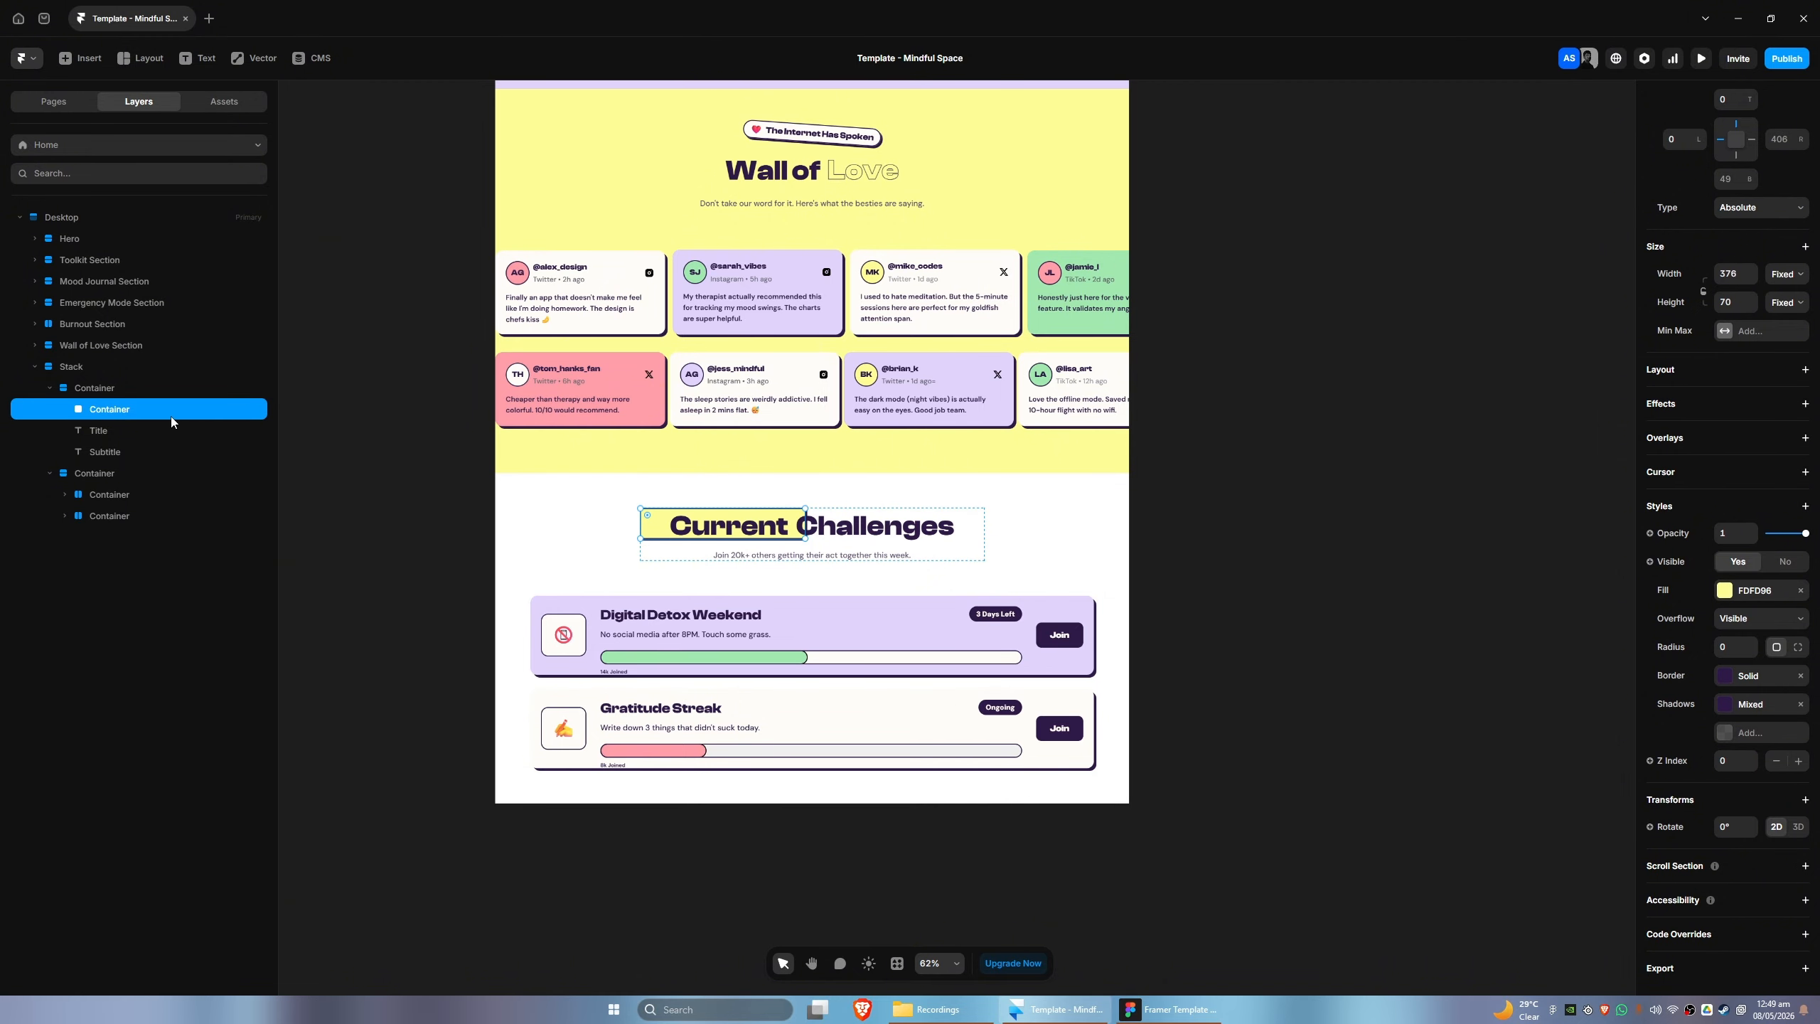
# - Move the yellow highlight behind the word Challenges, at 350 px from the left and 6 px from the top of its parent
pyautogui.hotkey('shift', 'Right')
pyautogui.hotkey('shift', 'Right')
pyautogui.hotkey('shift', 'Right')
pyautogui.hotkey('shift', 'Right')
pyautogui.hotkey('shift', 'Right')
pyautogui.hotkey('shift', 'Right')
pyautogui.hotkey('shift', 'Right')
pyautogui.hotkey('shift', 'Right')
pyautogui.hotkey('shift', 'Right')
pyautogui.hotkey('shift', 'Right')
pyautogui.hotkey('shift', 'Right')
pyautogui.hotkey('shift', 'Right')
pyautogui.hotkey('shift', 'Right')
pyautogui.hotkey('shift', 'Right')
pyautogui.hotkey('shift', 'Right')
pyautogui.hotkey('shift', 'Right')
pyautogui.hotkey('shift', 'Right')
pyautogui.hotkey('shift', 'Right')
pyautogui.hotkey('shift', 'Right')
pyautogui.hotkey('shift', 'Right')
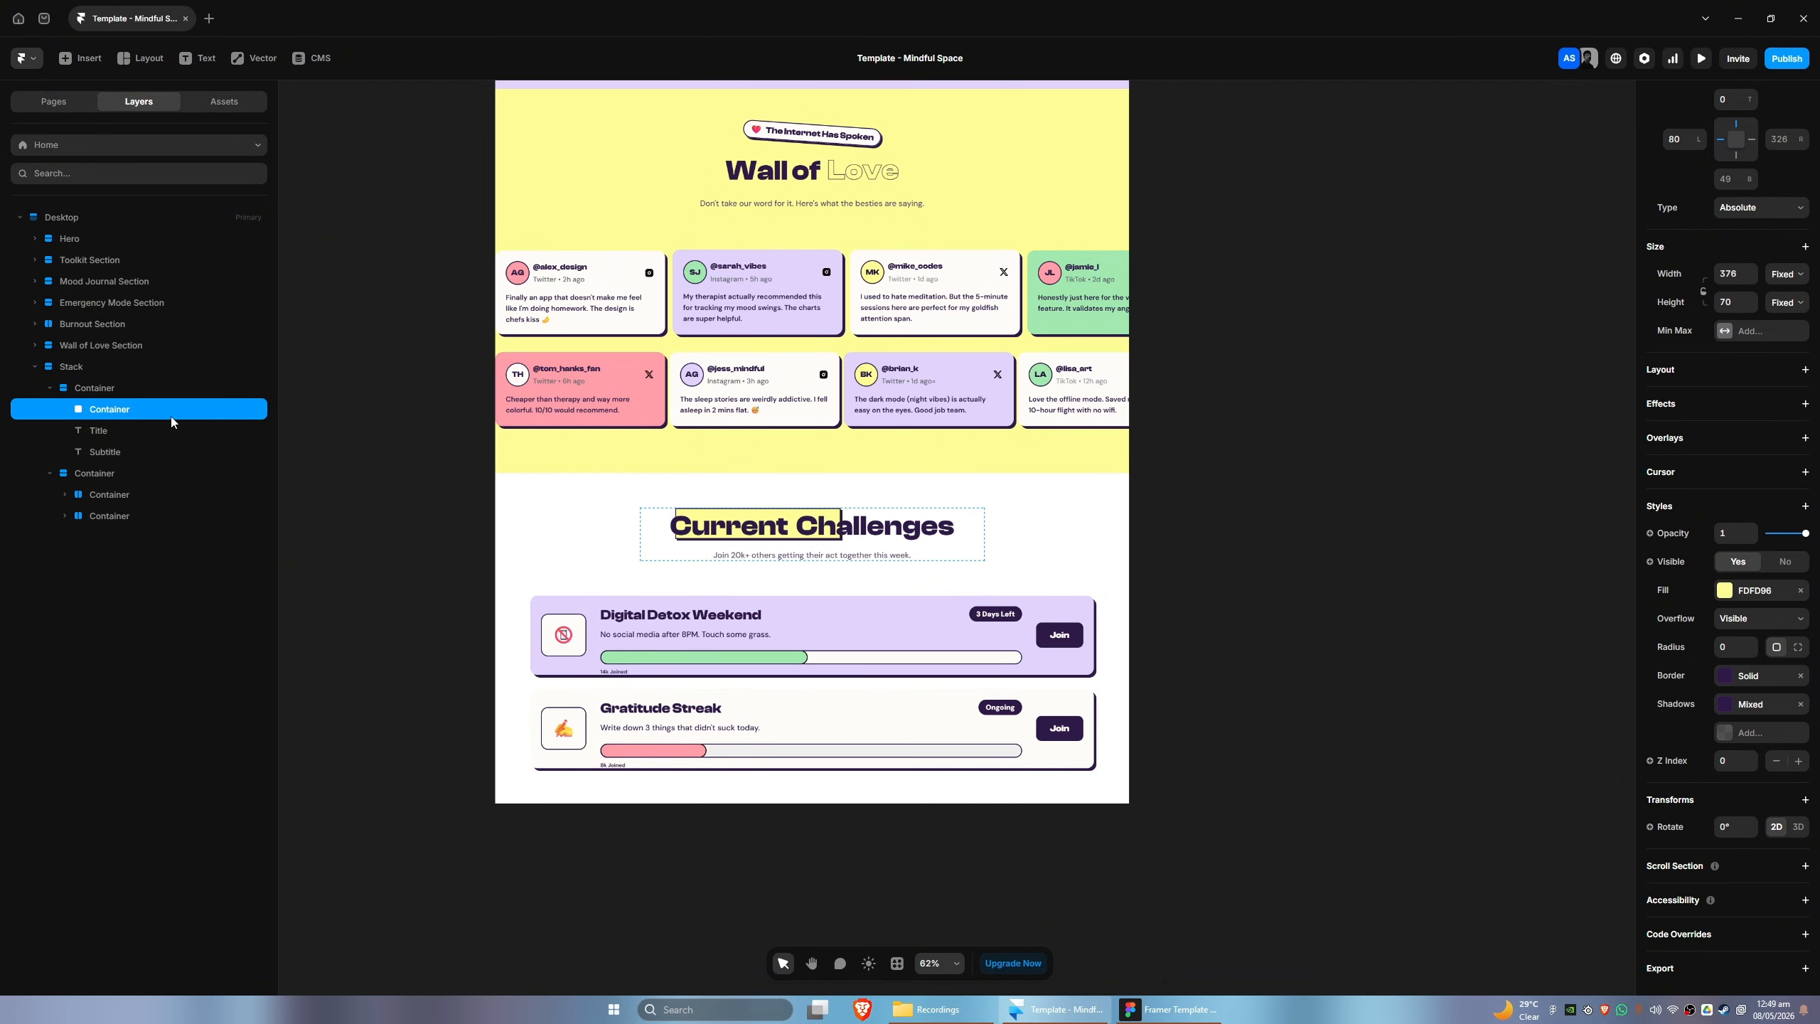
pyautogui.hotkey('shift', 'Right')
pyautogui.hotkey('shift', 'Right')
pyautogui.hotkey('shift', 'Right')
pyautogui.hotkey('shift', 'Right')
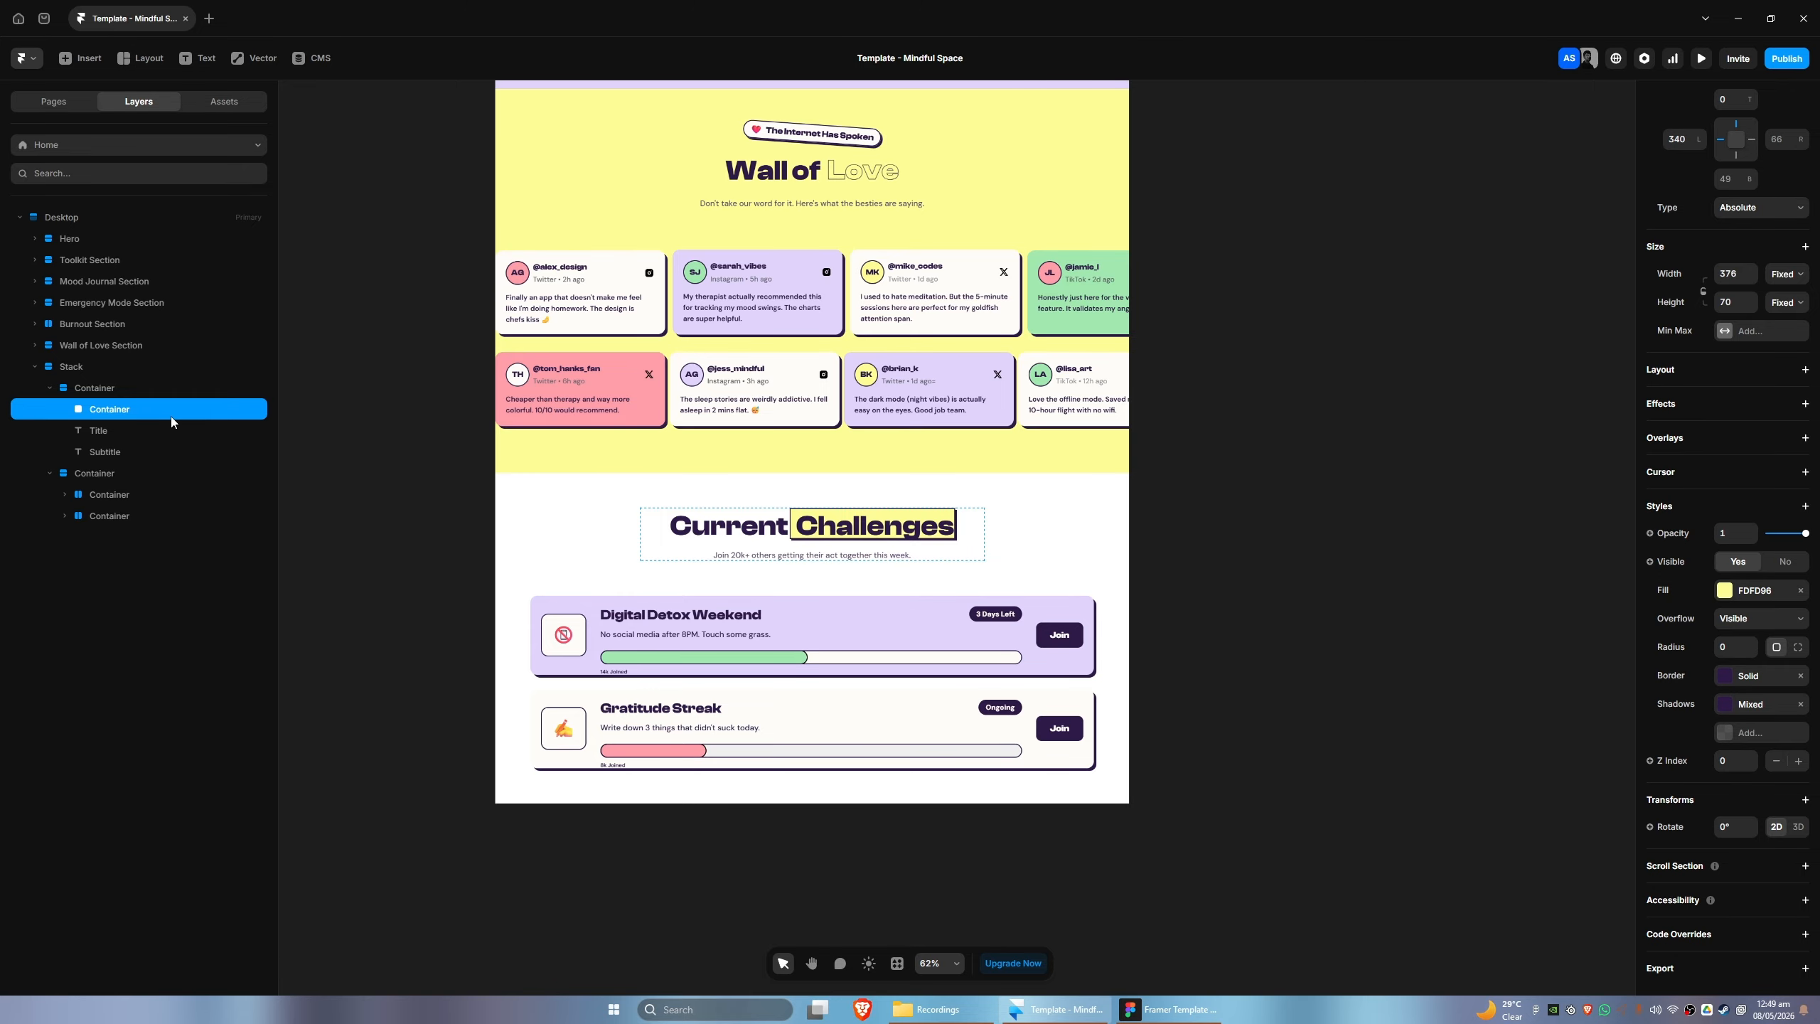
pyautogui.press('Down')
pyautogui.press('Down')
pyautogui.press('Down')
pyautogui.press('Down')
pyautogui.press('Down')
pyautogui.press('Down')
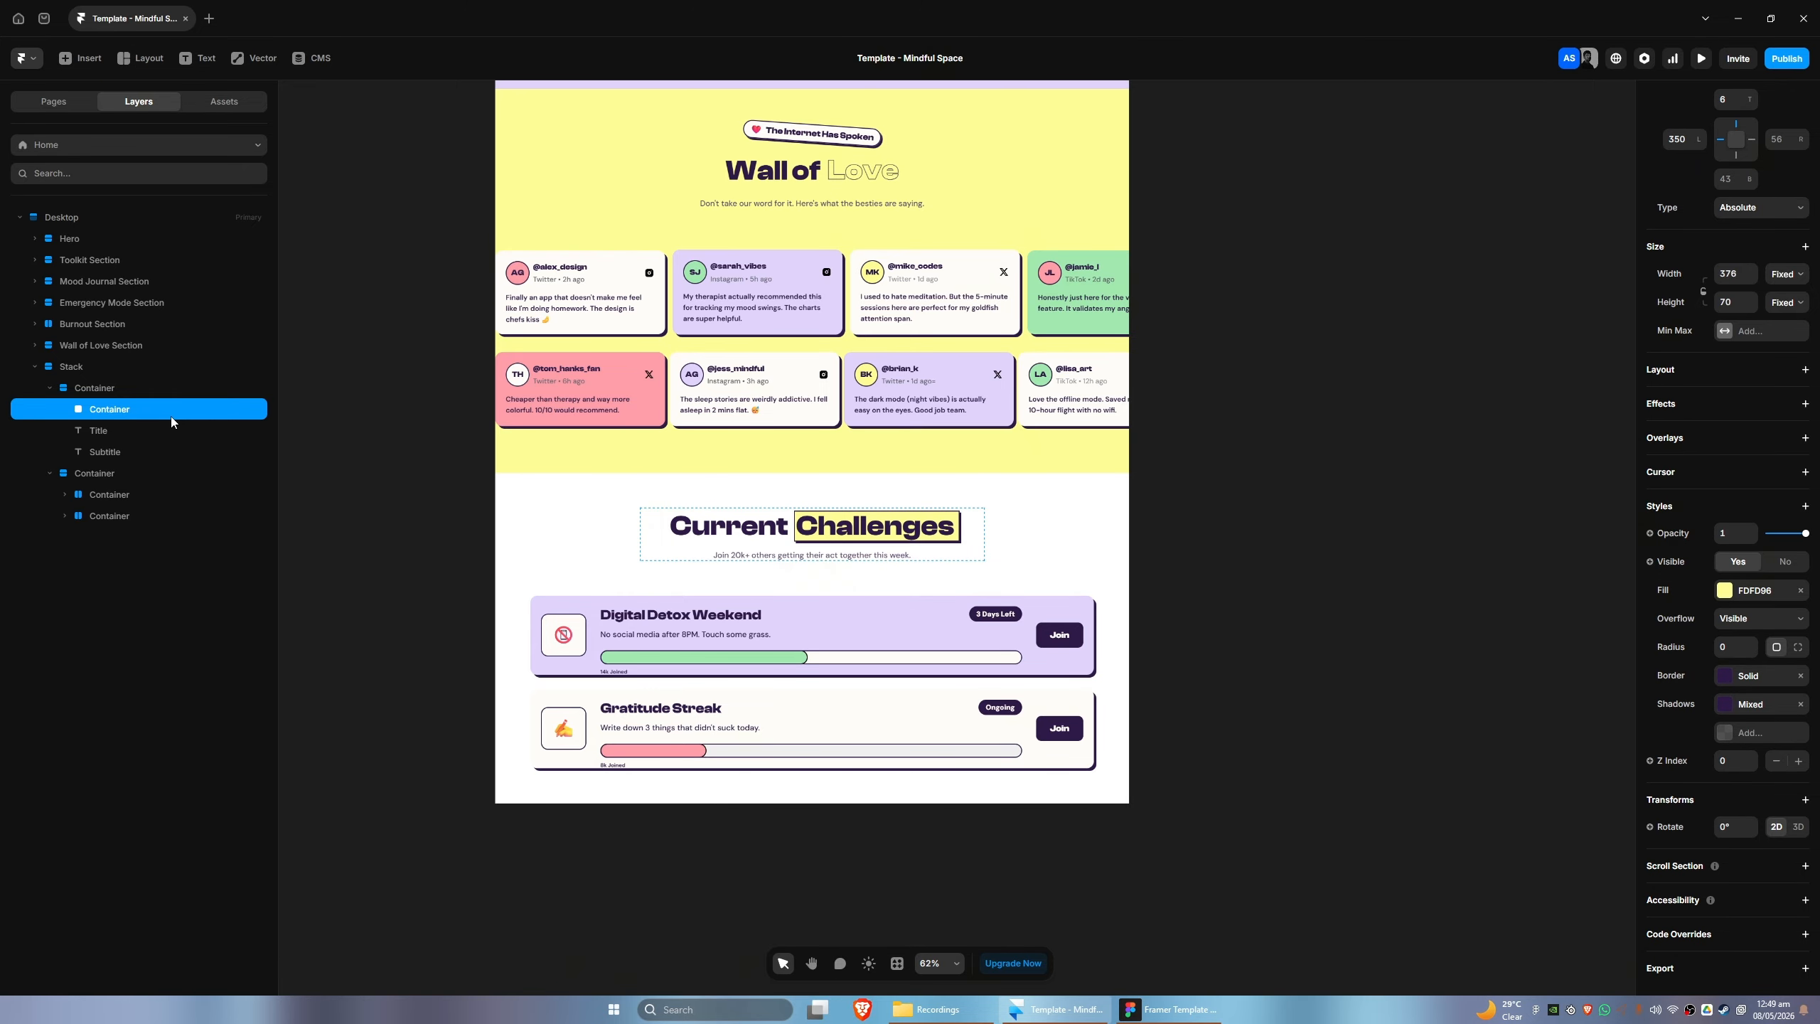
pyautogui.click(1235, 614)
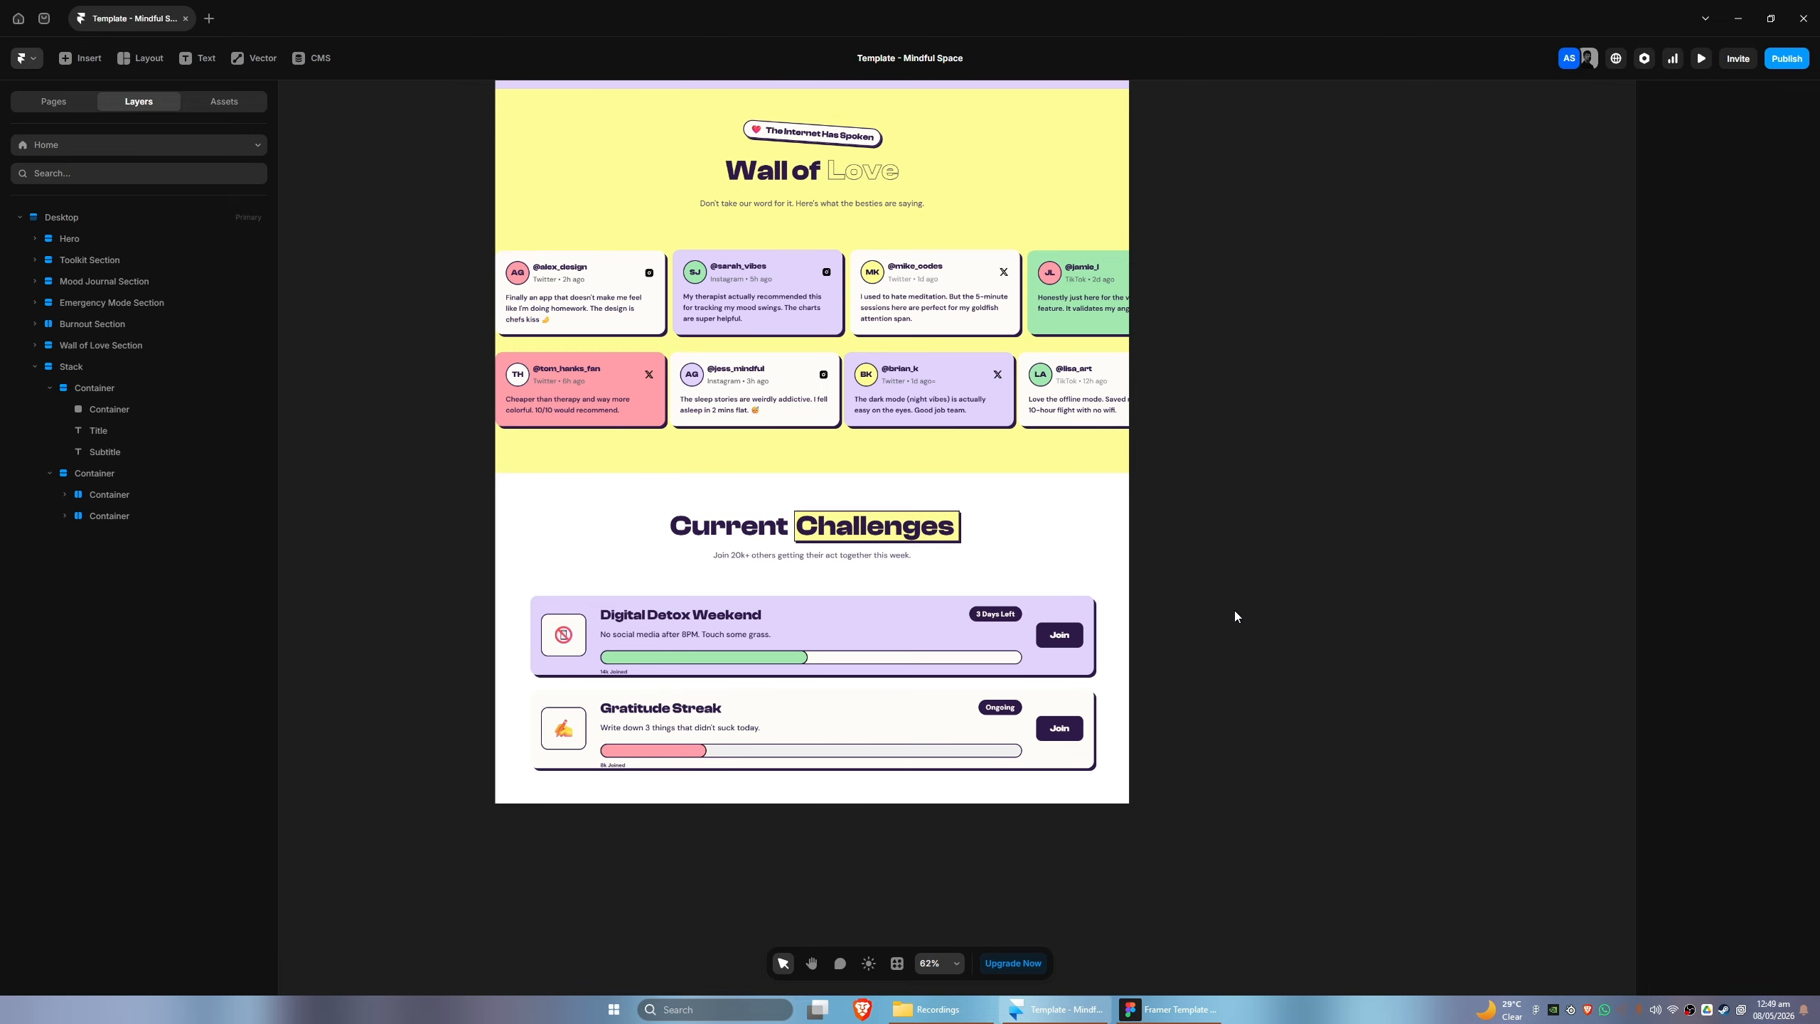
# - Compare the Current Challenges section's heading, cards and progress bars with the Figma design
pyautogui.scroll(-2, 1030, 683)
pyautogui.scroll(5, 852, 724)
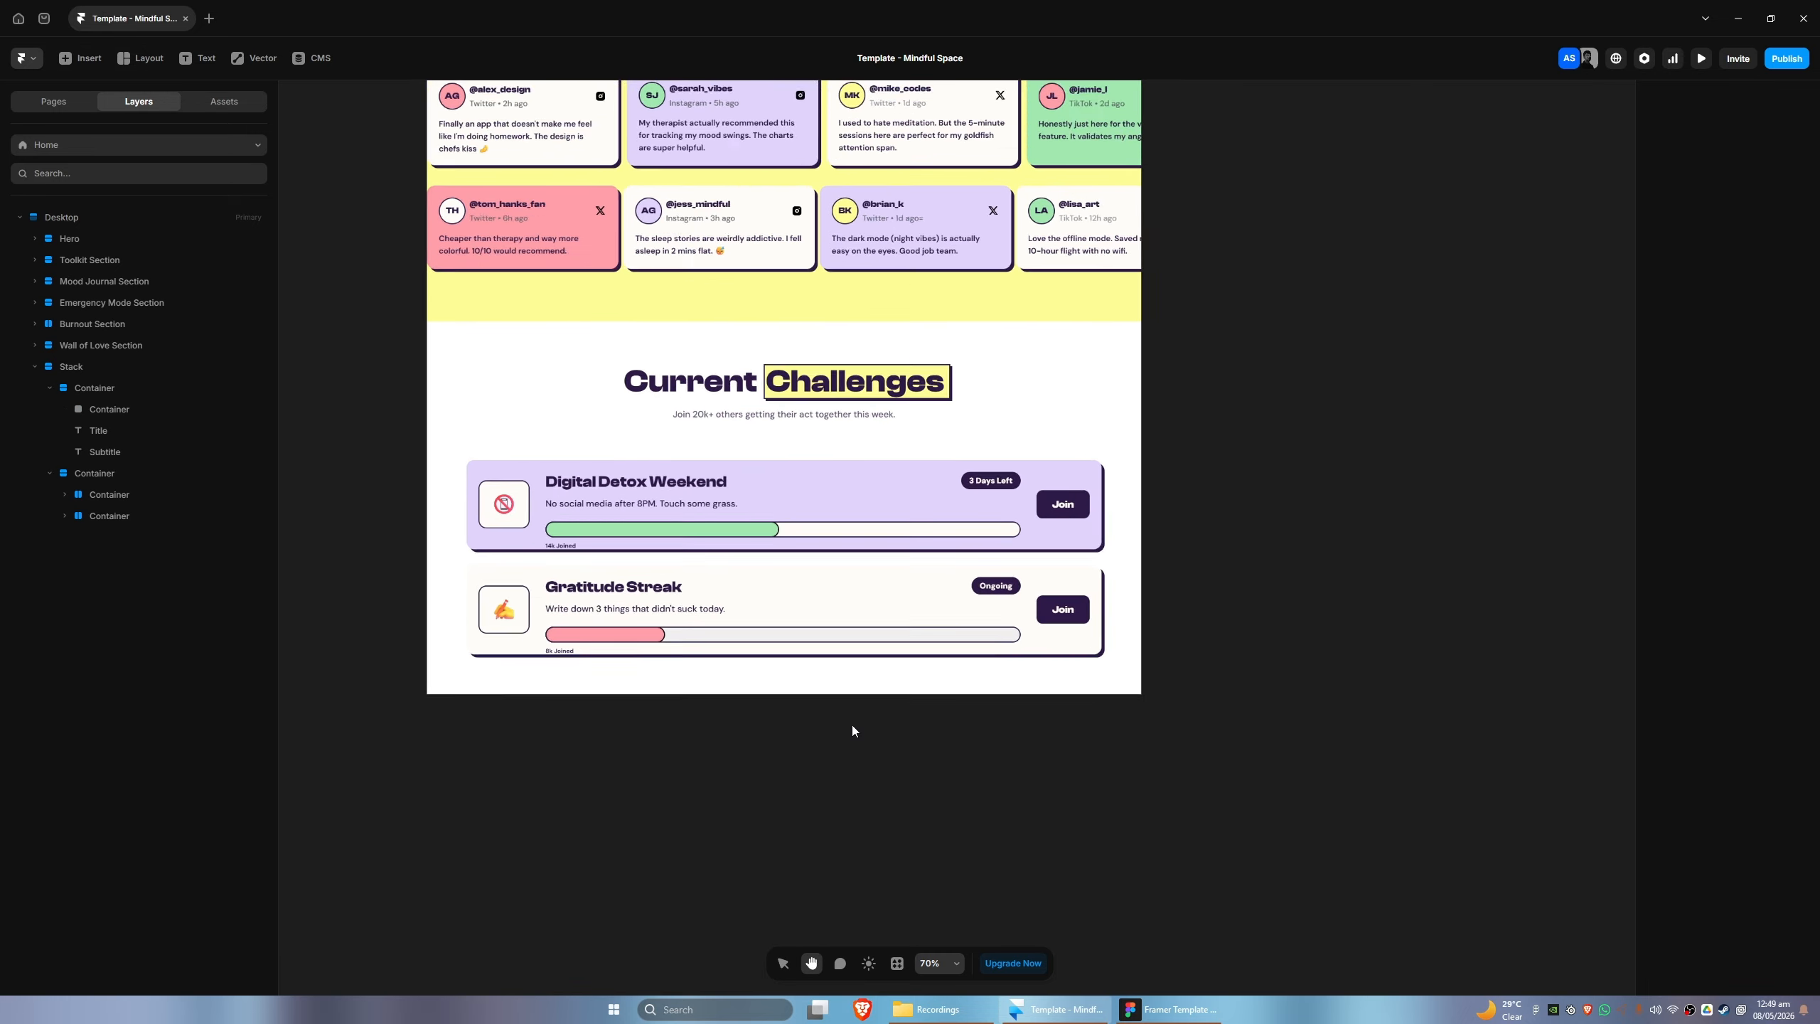
pyautogui.press('v')
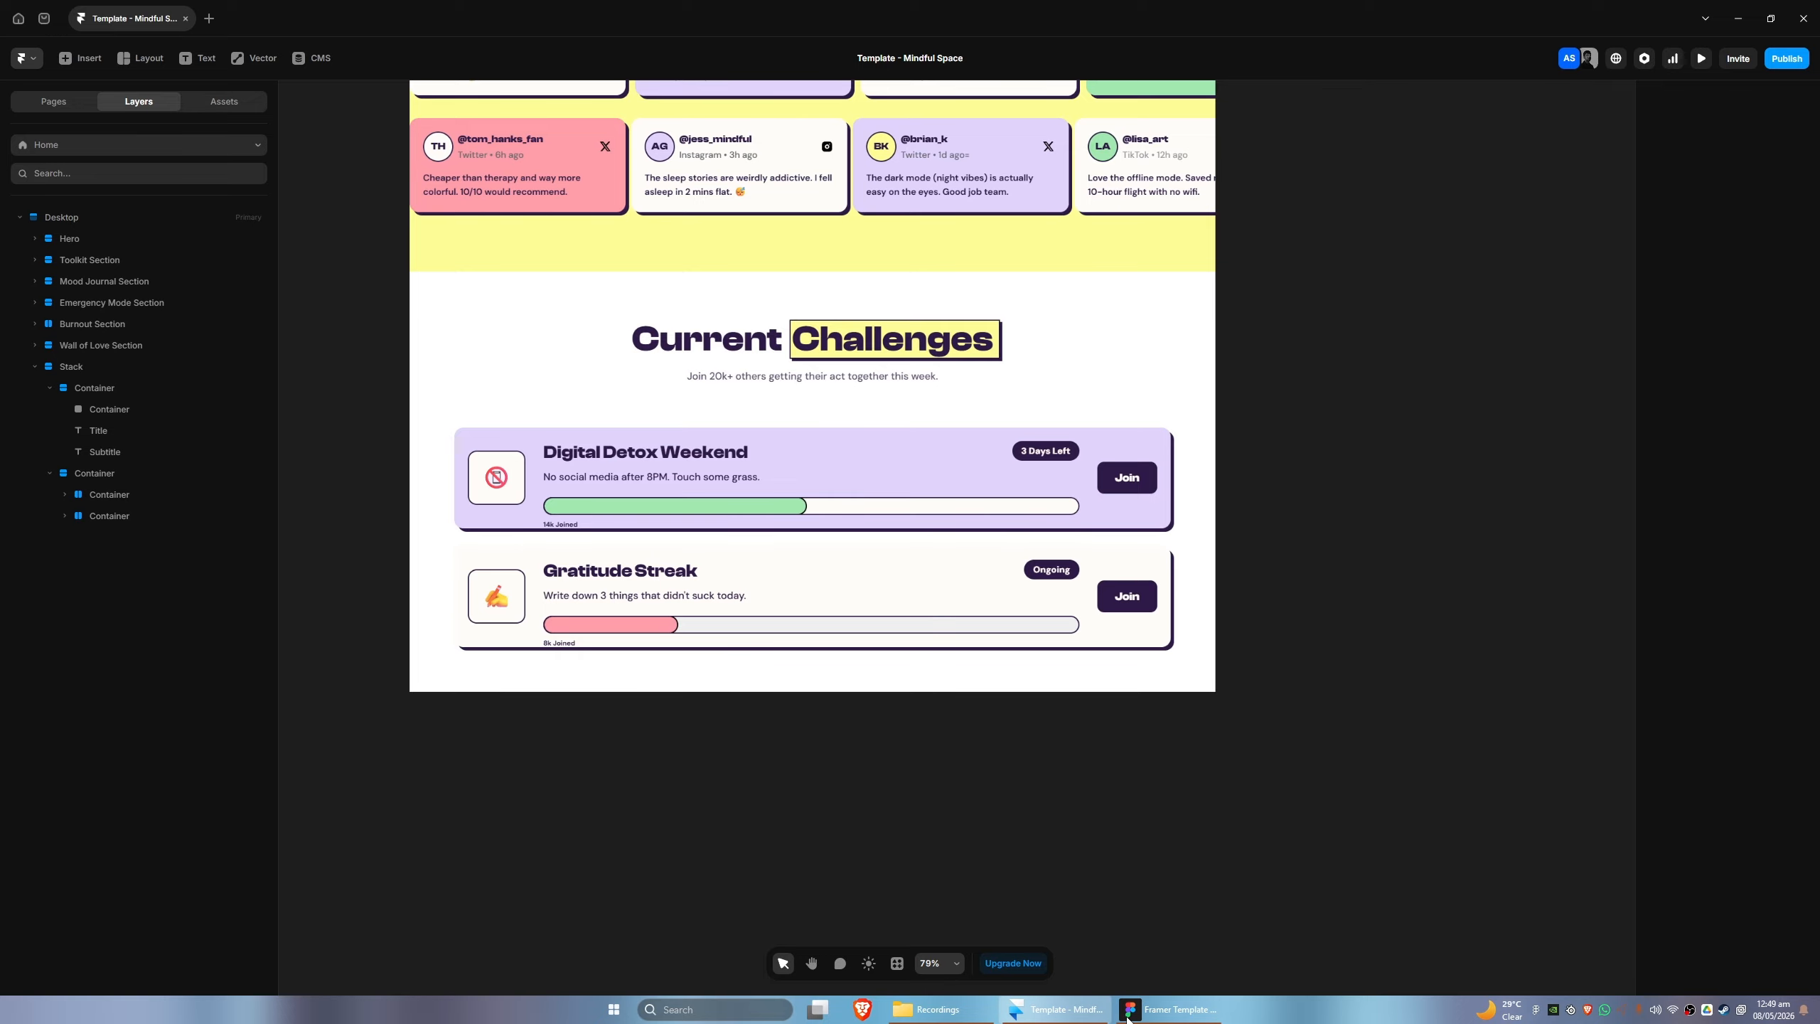
pyautogui.click(1168, 1009)
pyautogui.scroll(2, 713, 692)
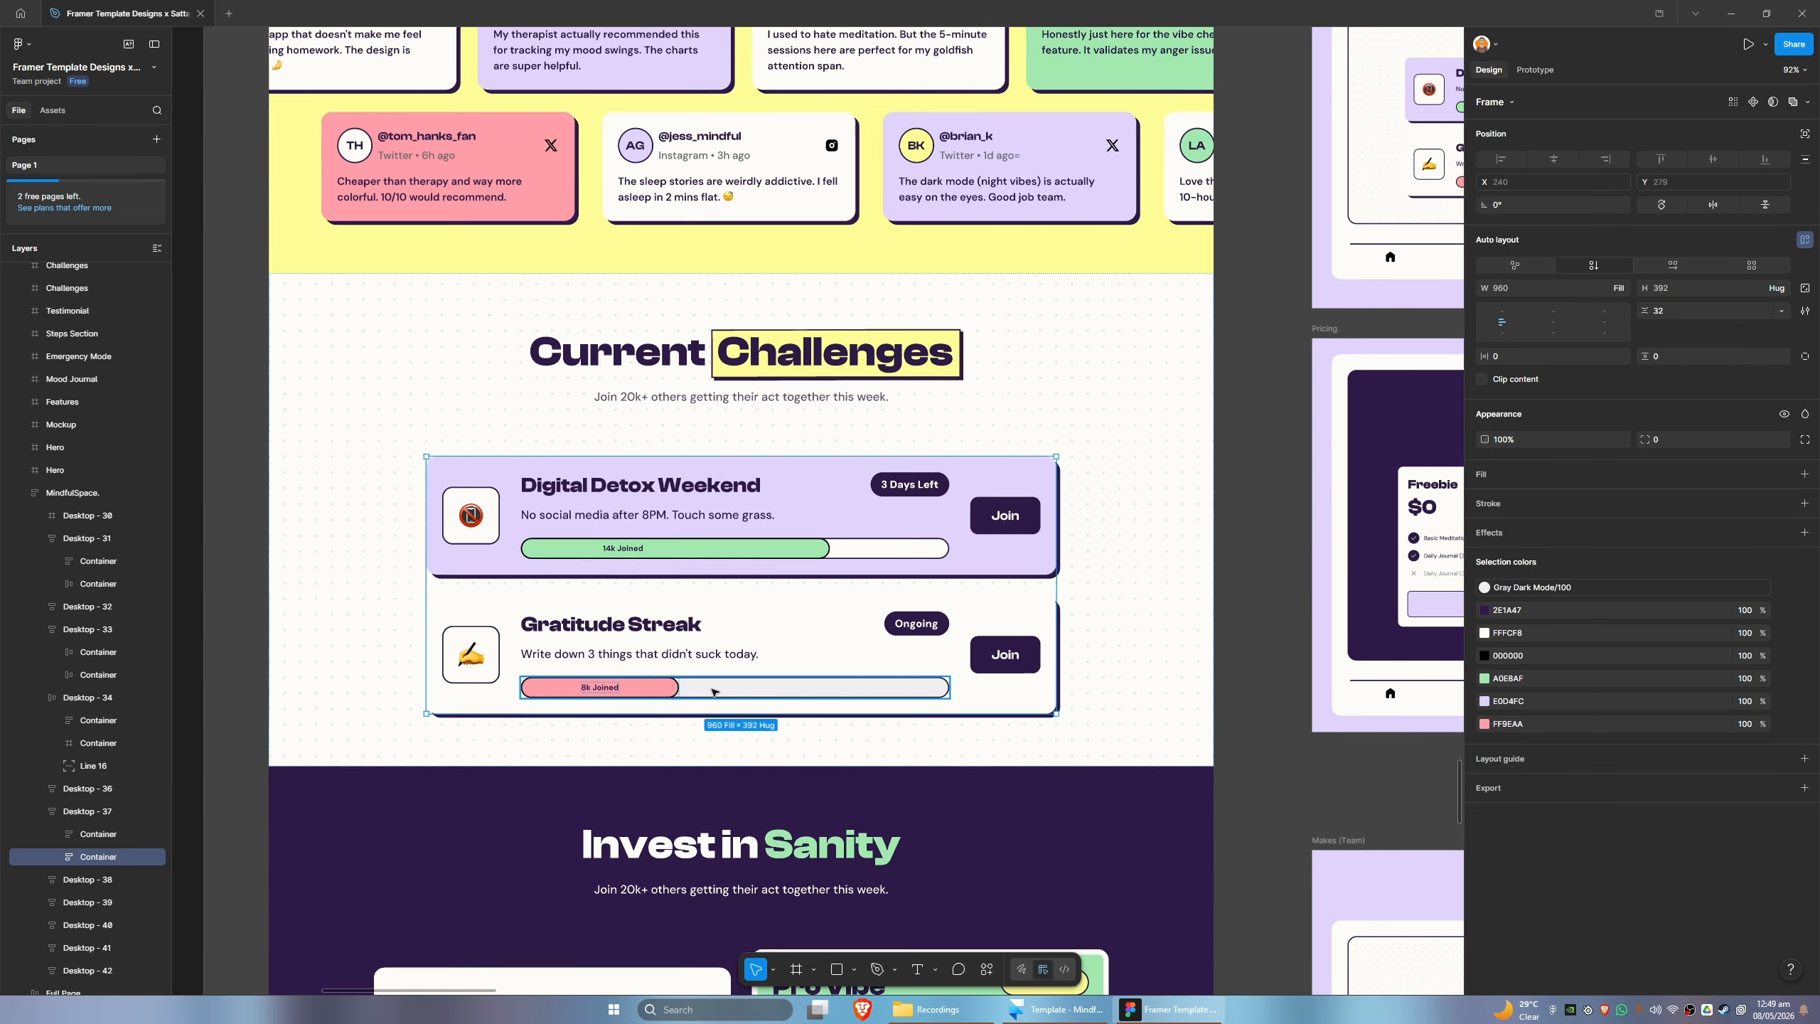
pyautogui.scroll(1, 713, 692)
pyautogui.click(1041, 1009)
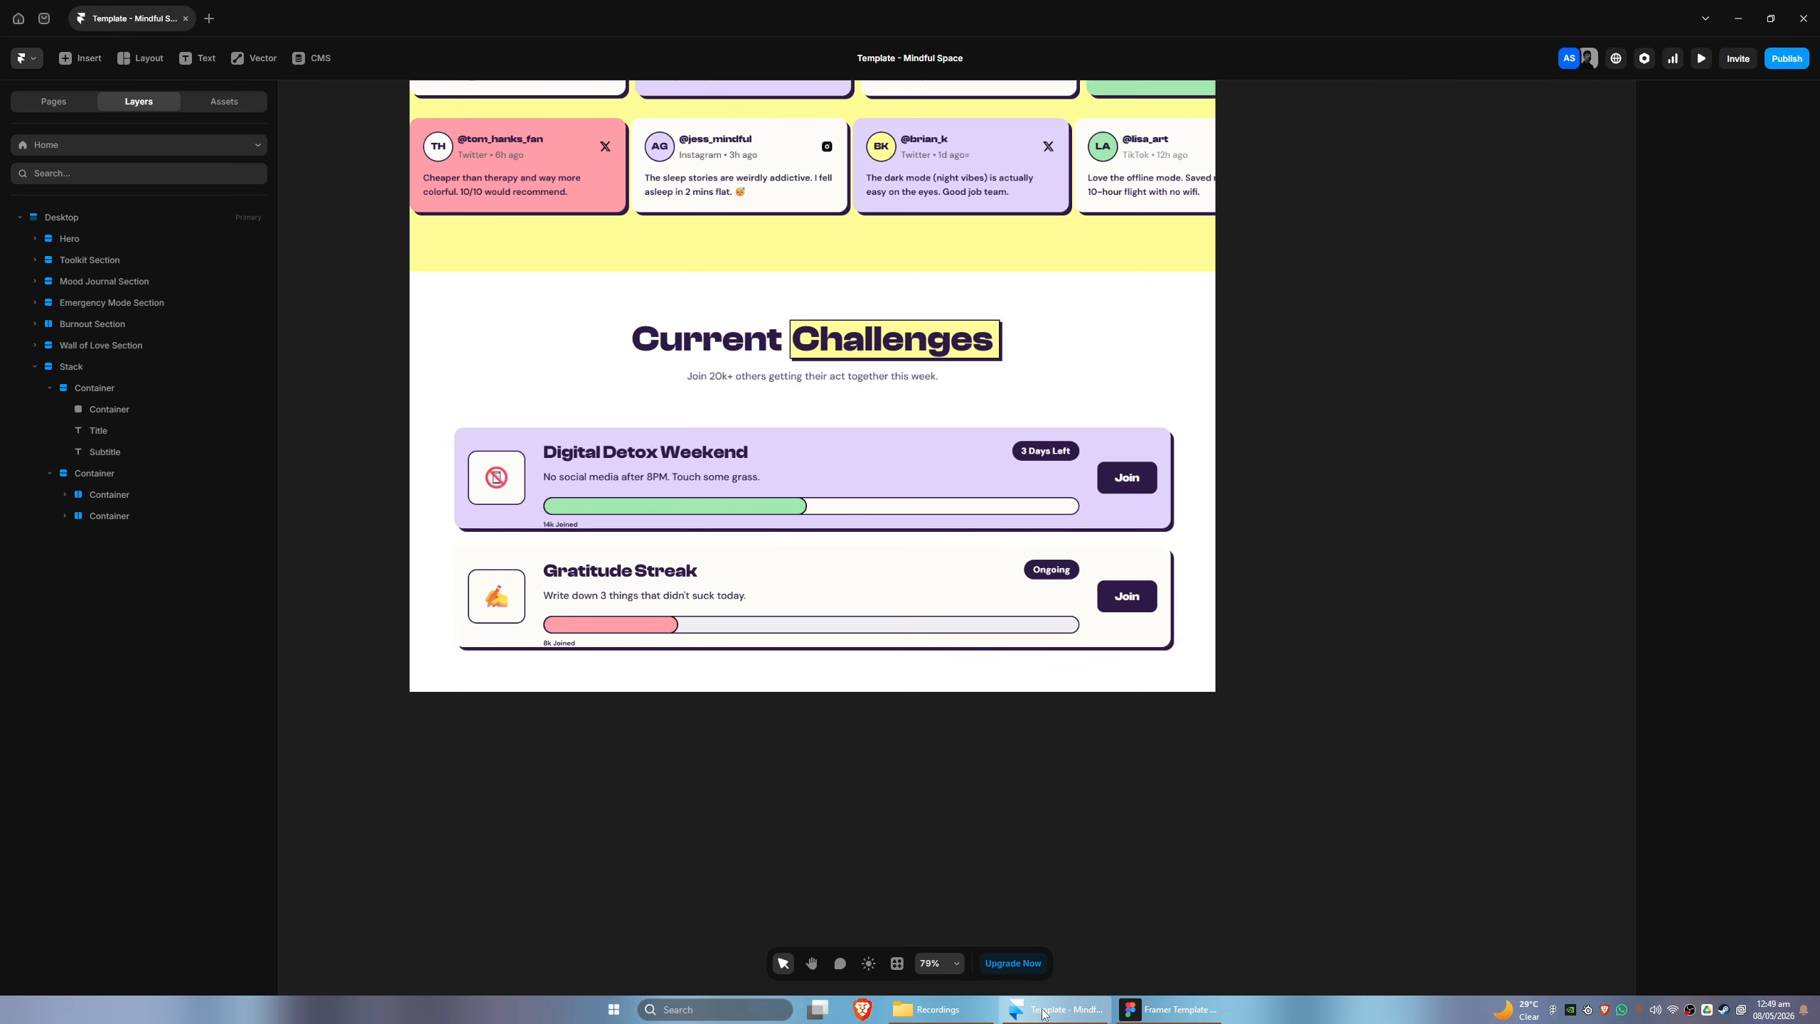
pyautogui.click(1141, 1011)
pyautogui.click(1088, 1014)
pyautogui.click(1146, 1011)
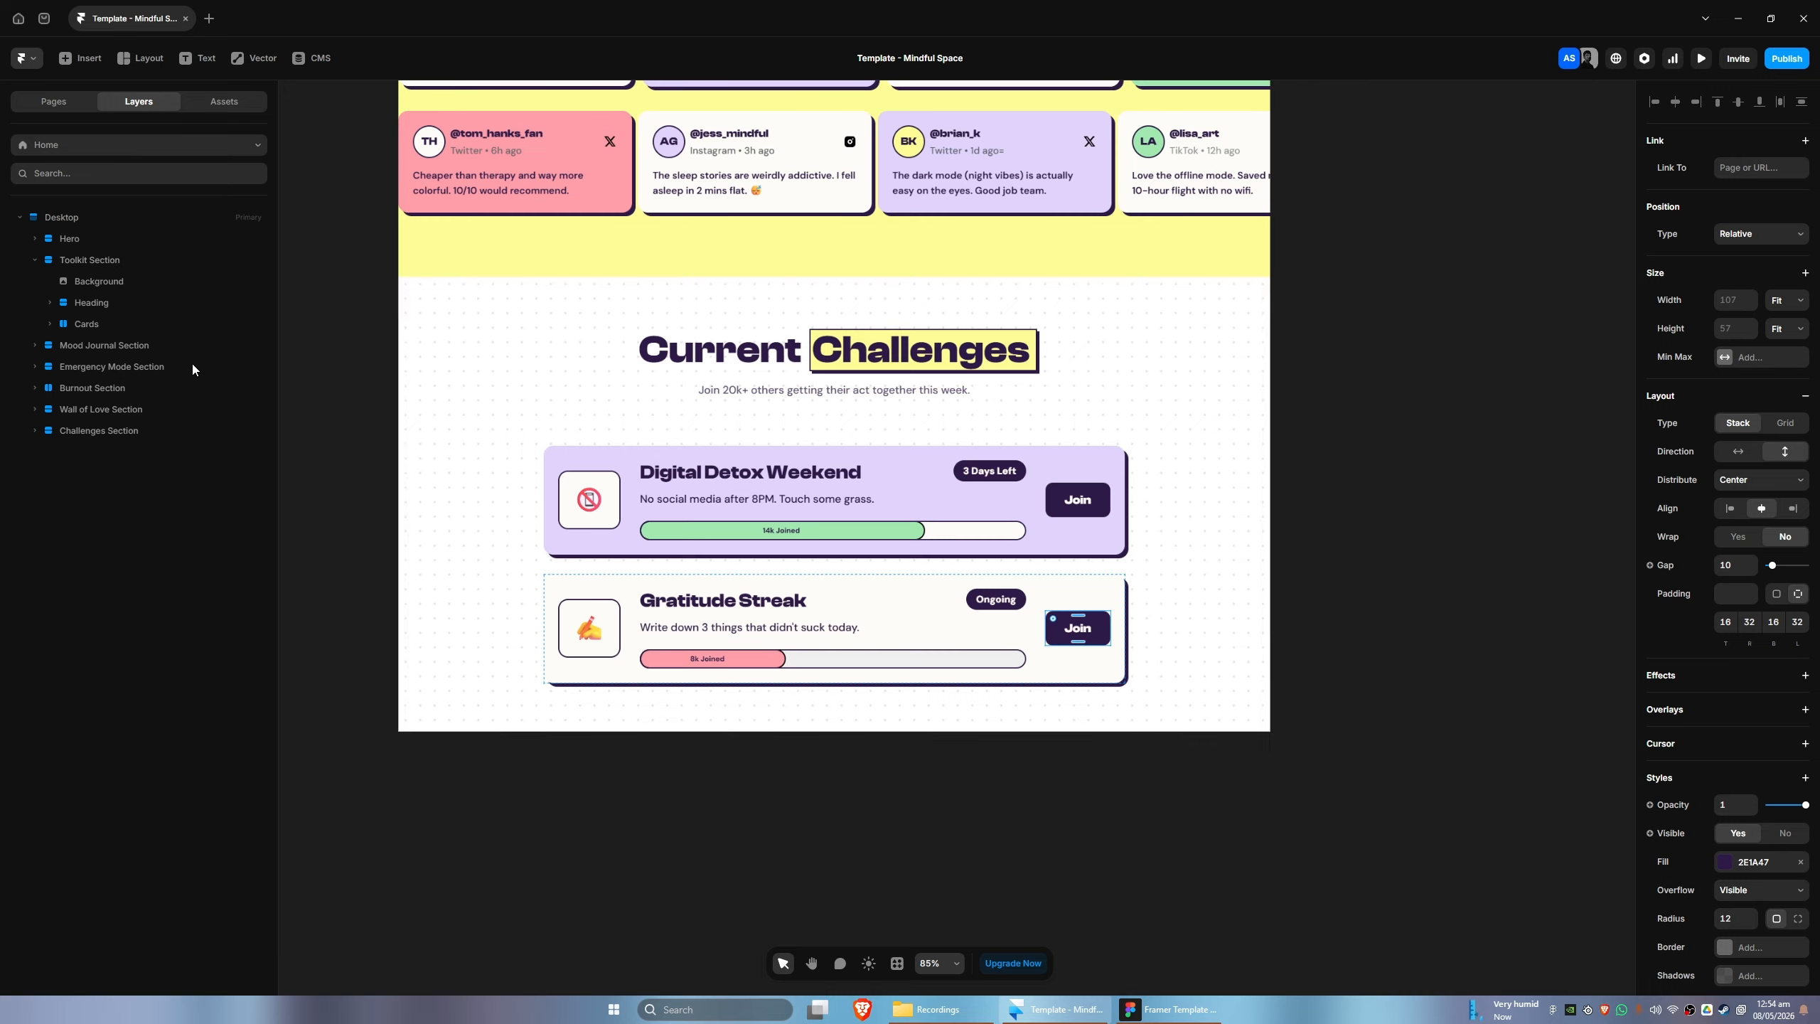
# - Switch to Figma and copy the Invest in Sanity frame, Desktop - 38, with the Figma to HTML with Framer plugin
pyautogui.click(83, 432)
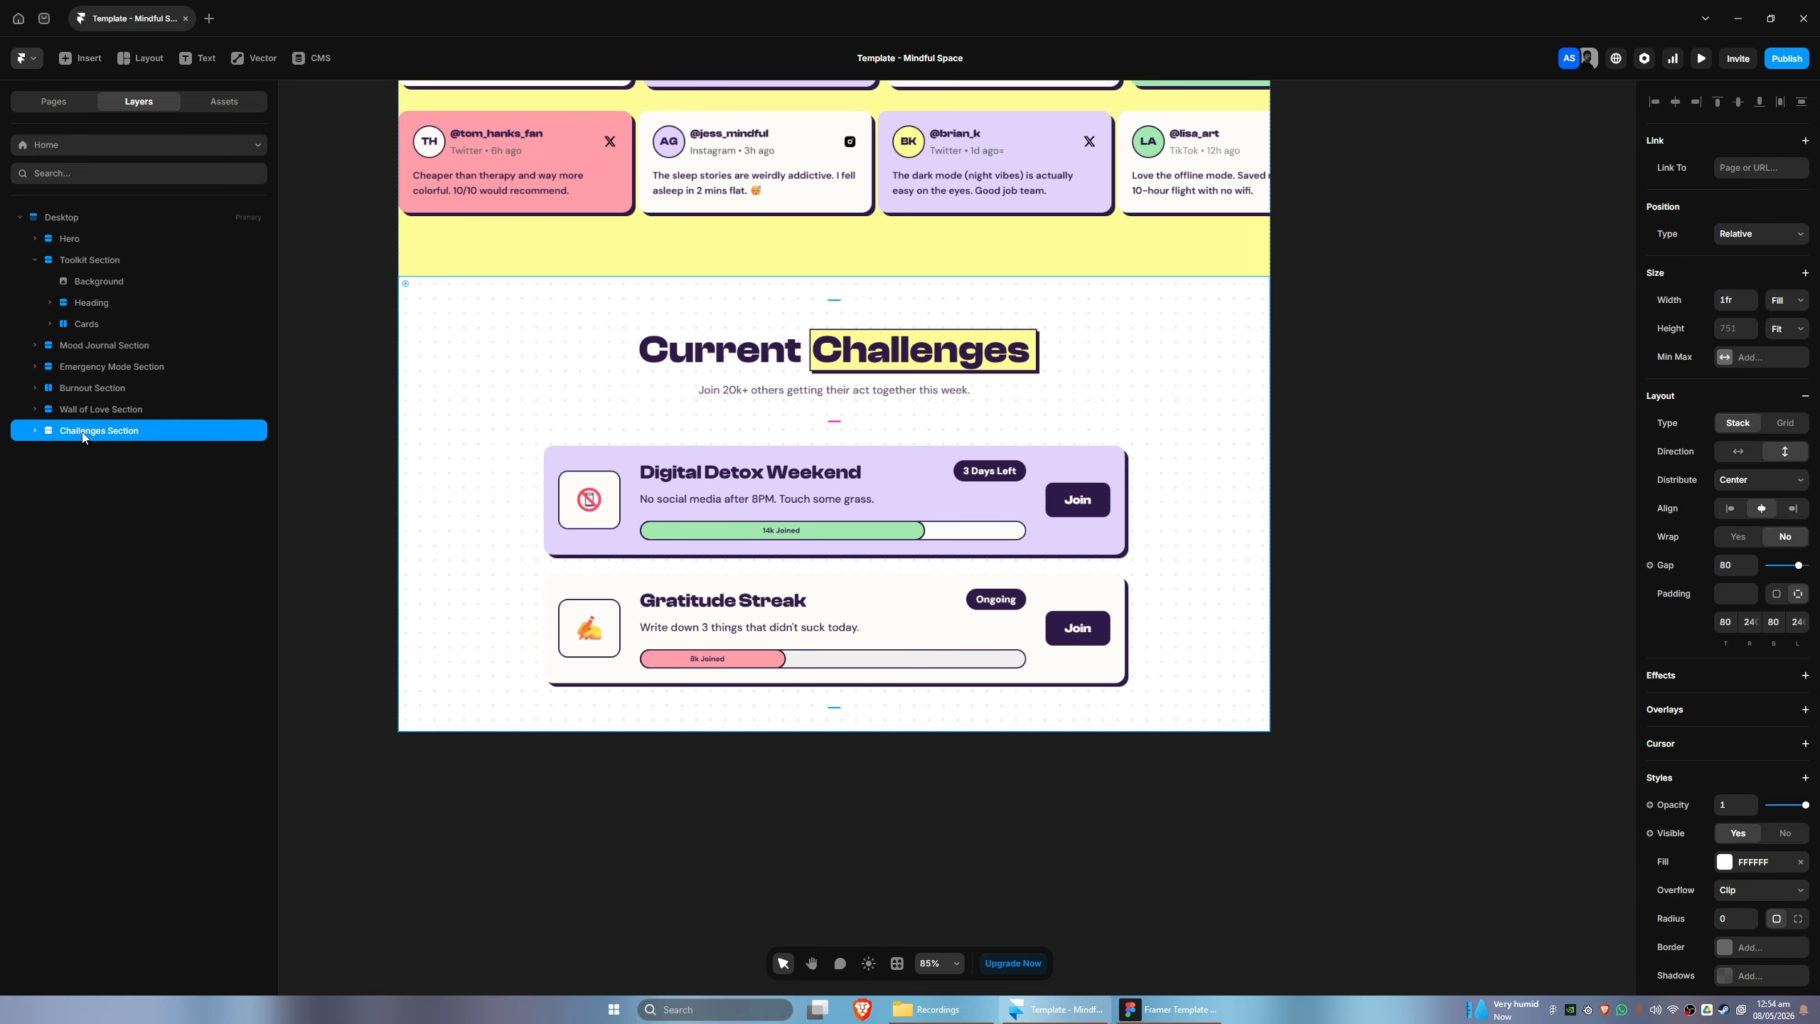
pyautogui.click(1150, 1012)
pyautogui.scroll(-6, 800, 819)
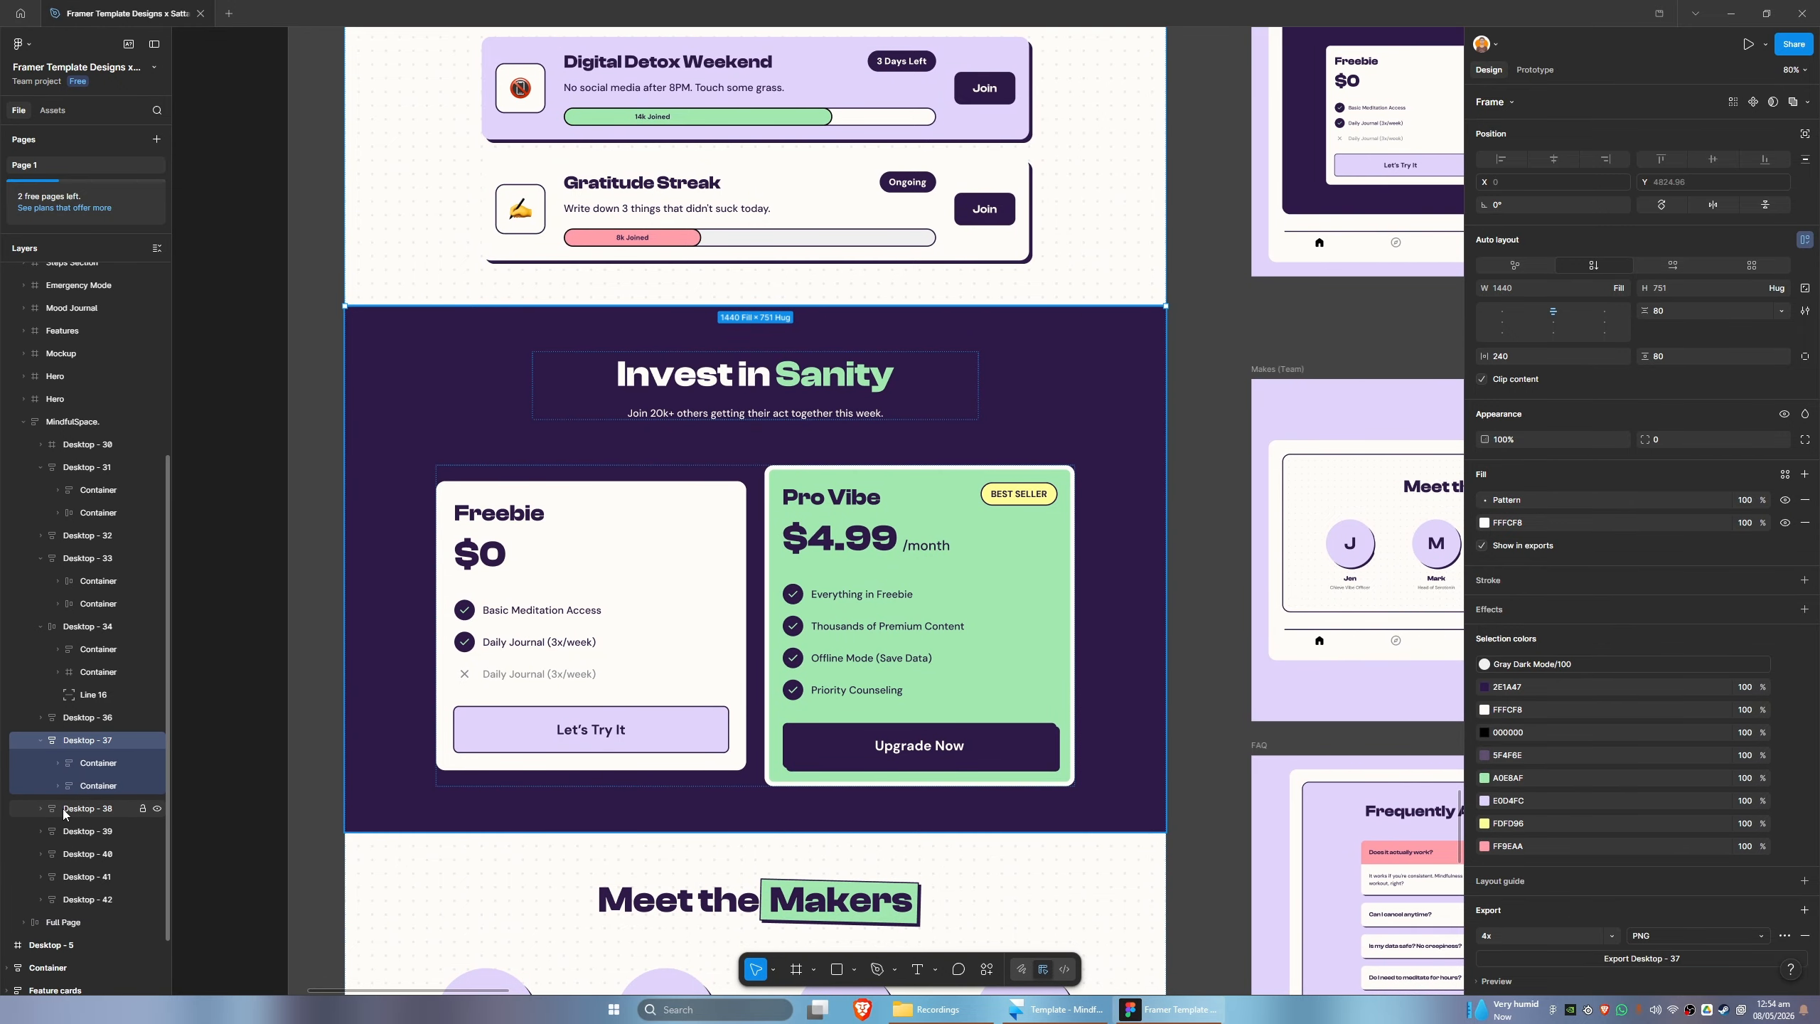
pyautogui.click(43, 809)
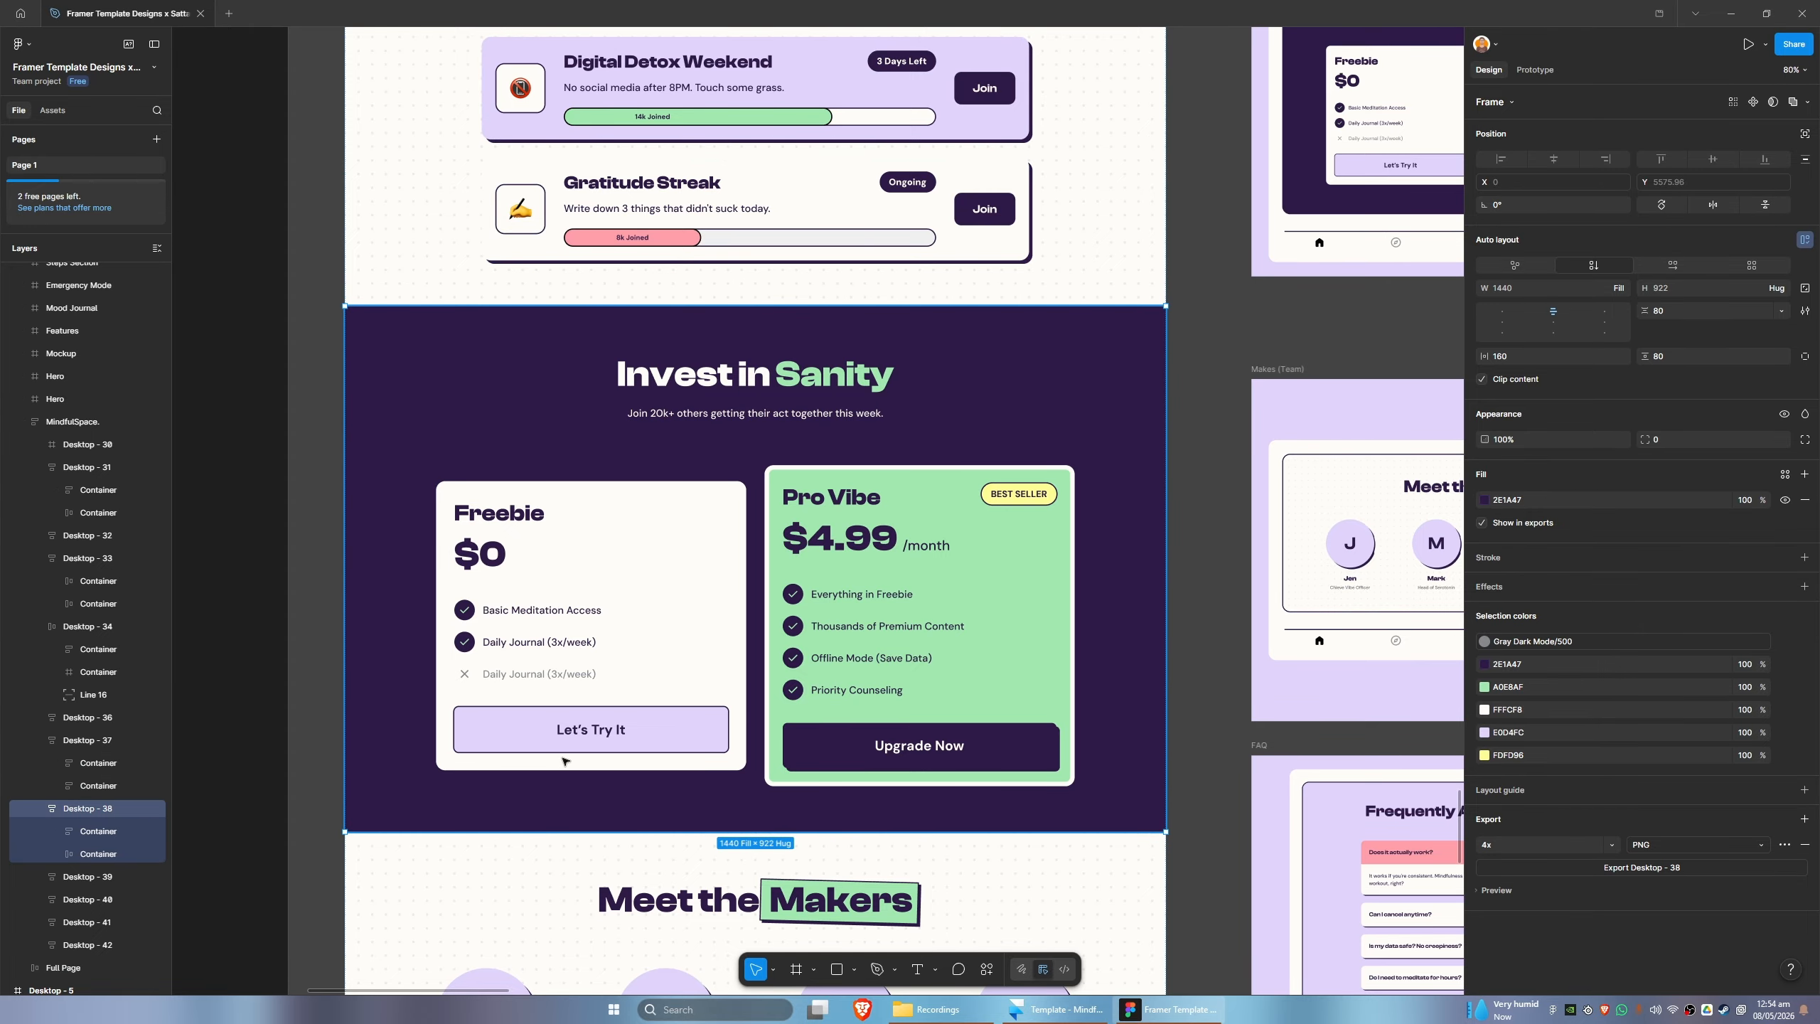
pyautogui.click(985, 969)
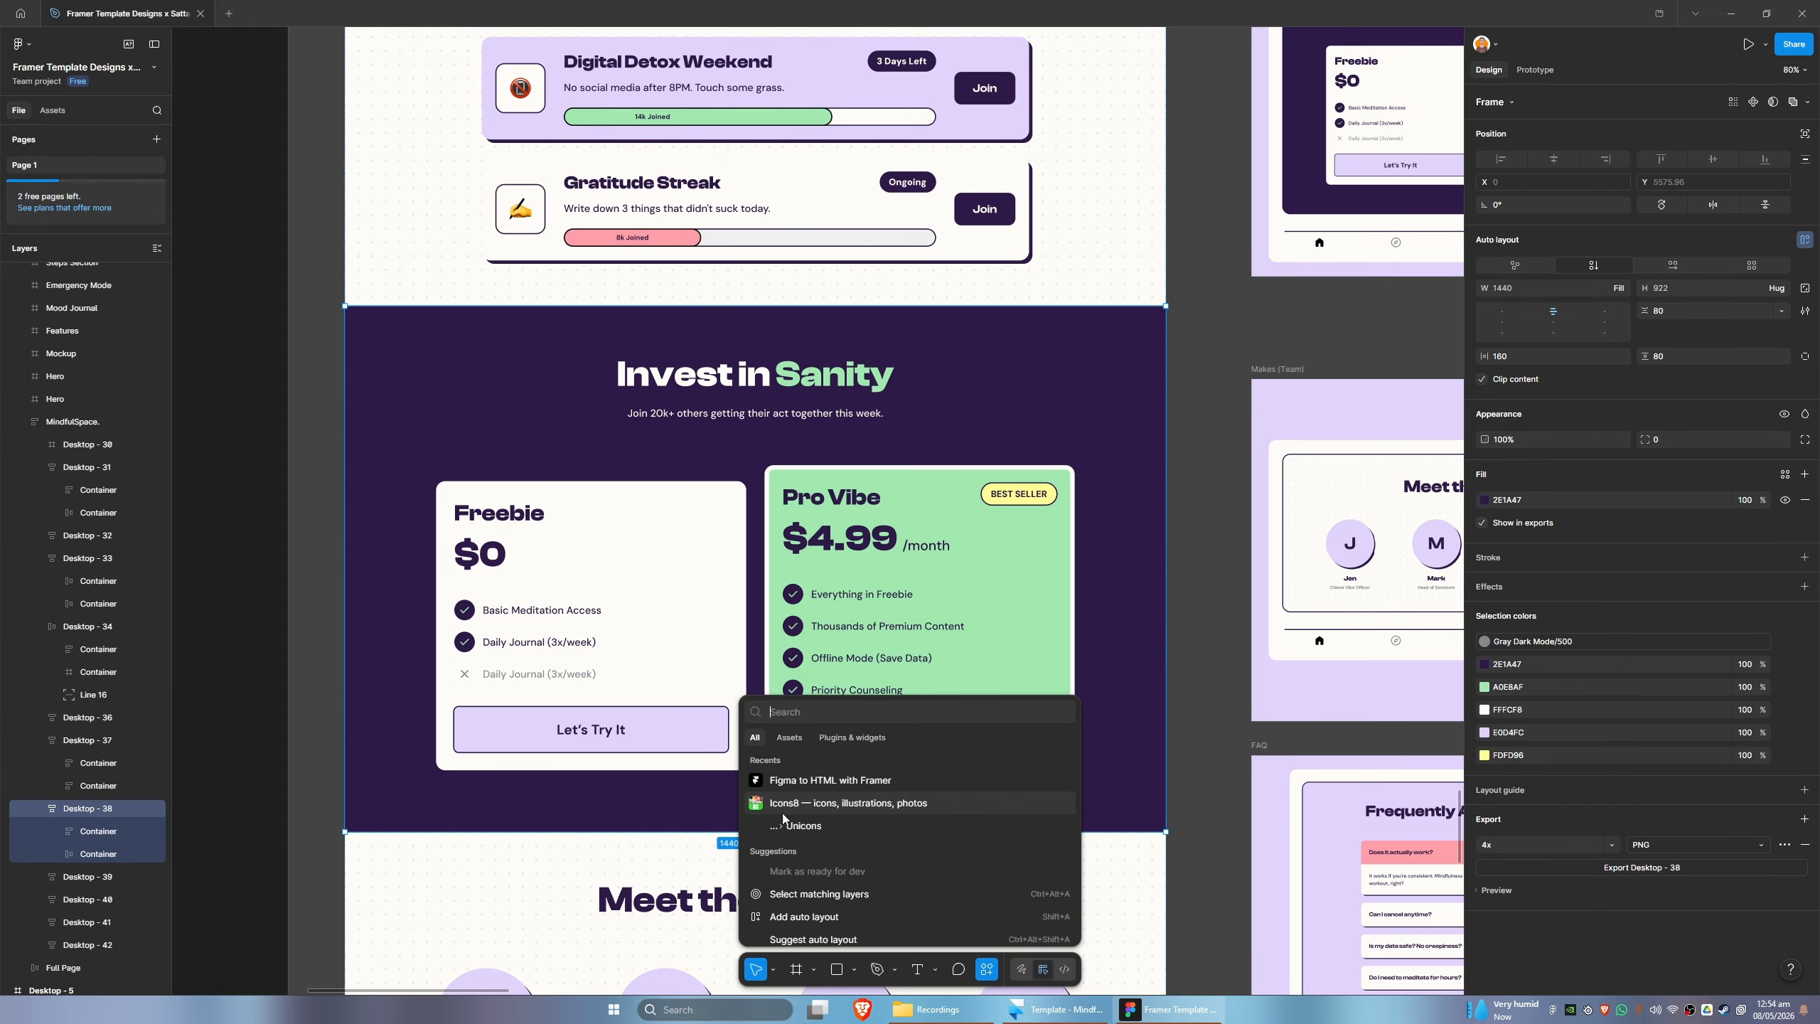
pyautogui.click(799, 781)
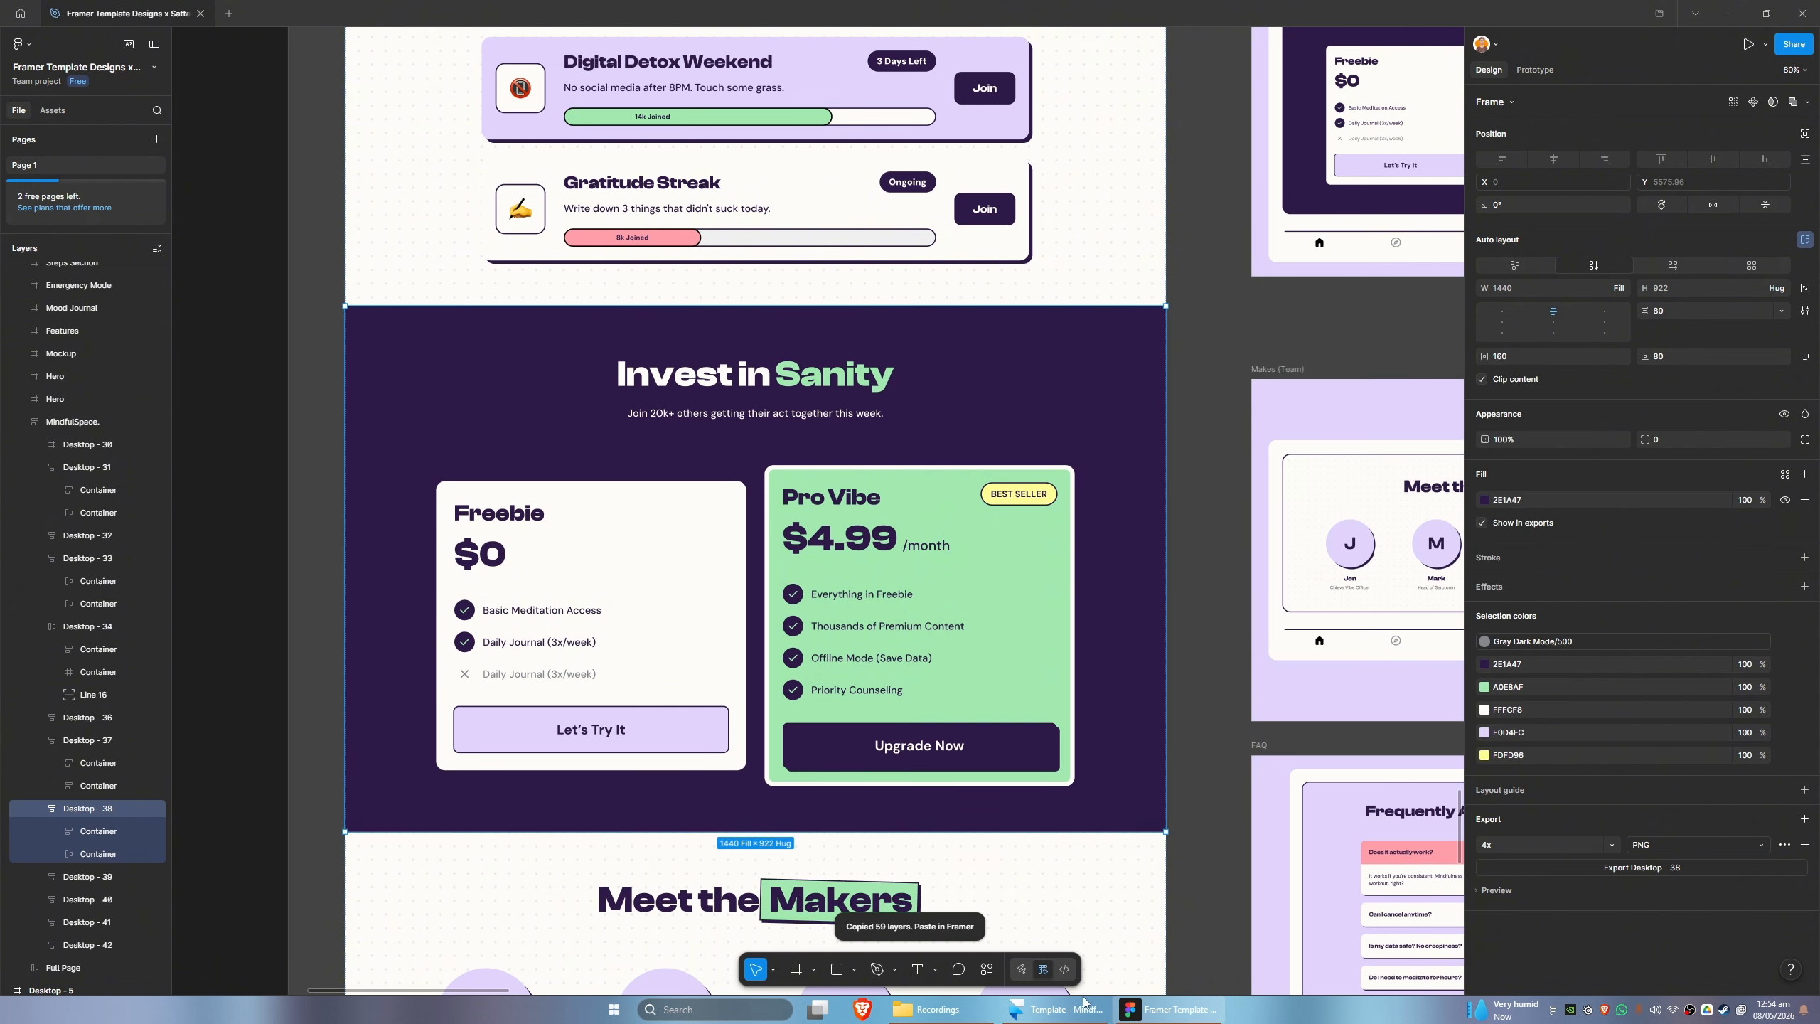
# - Switch to Framer and paste the copied Invest in Sanity section into the Desktop frame below the Challenges Section
pyautogui.hotkey('alt', 'Tab')
pyautogui.click(54, 222)
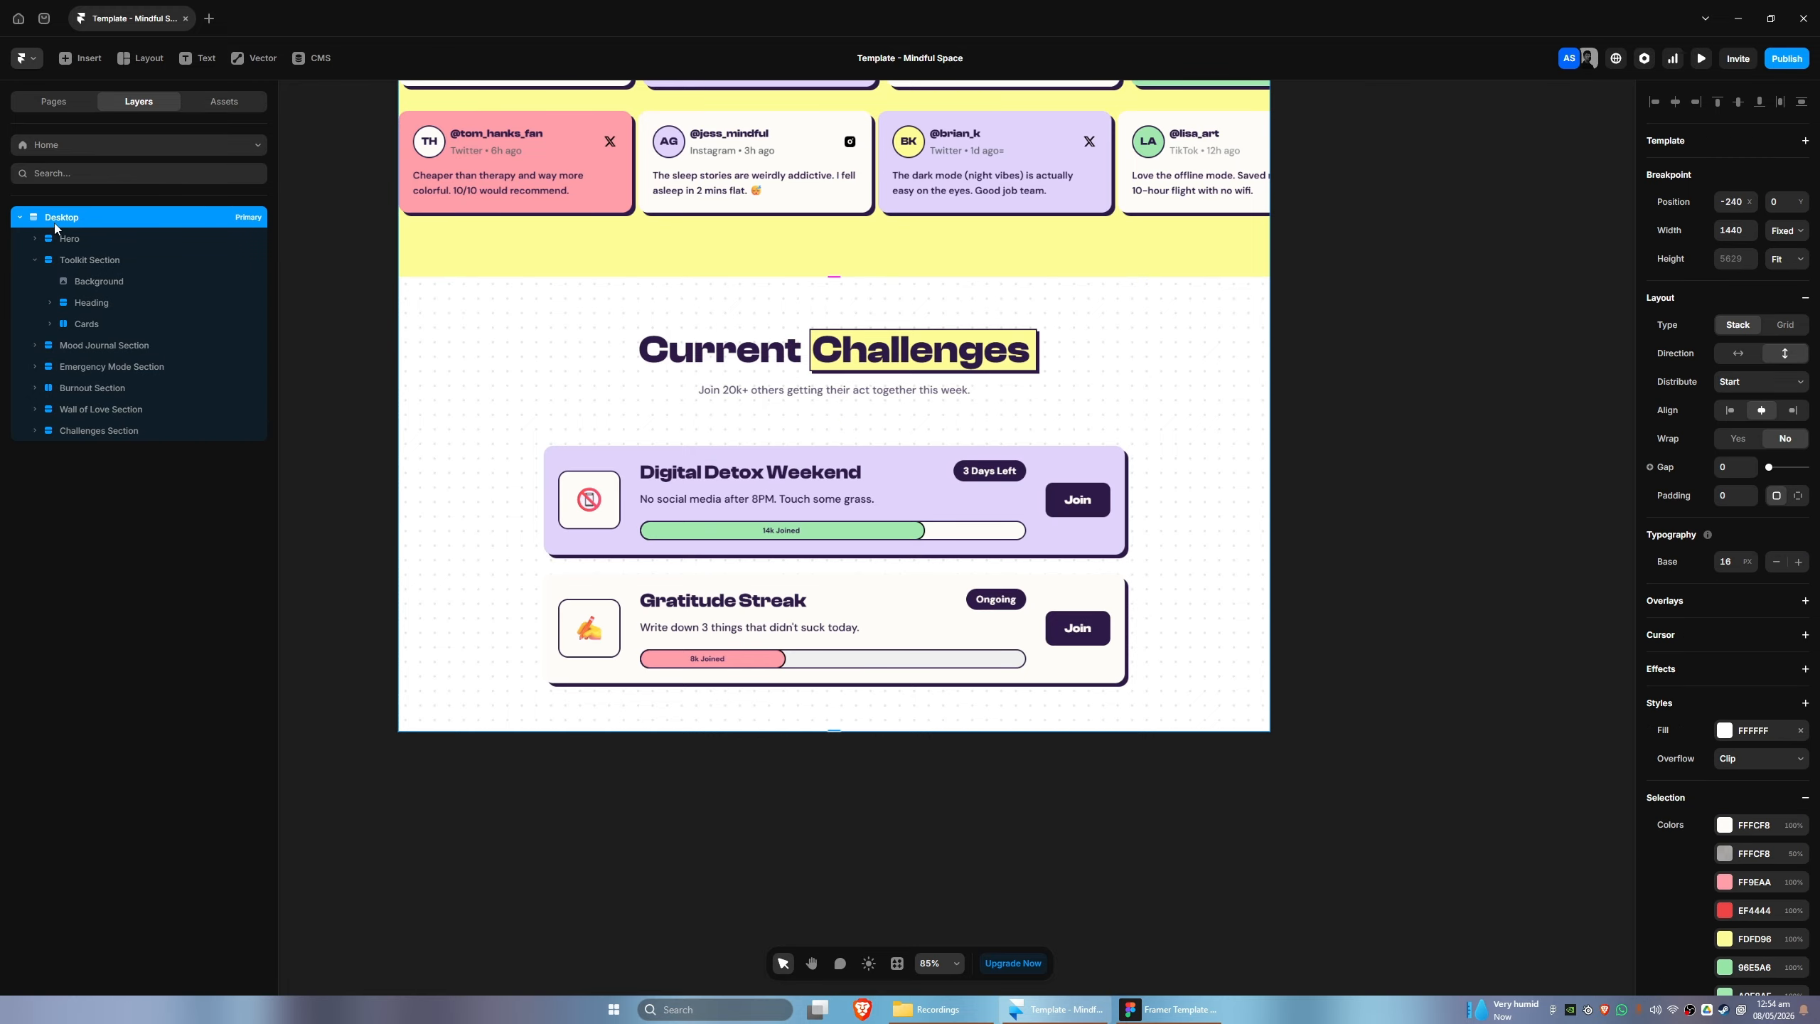
pyautogui.hotkey('ctrl', 'v')
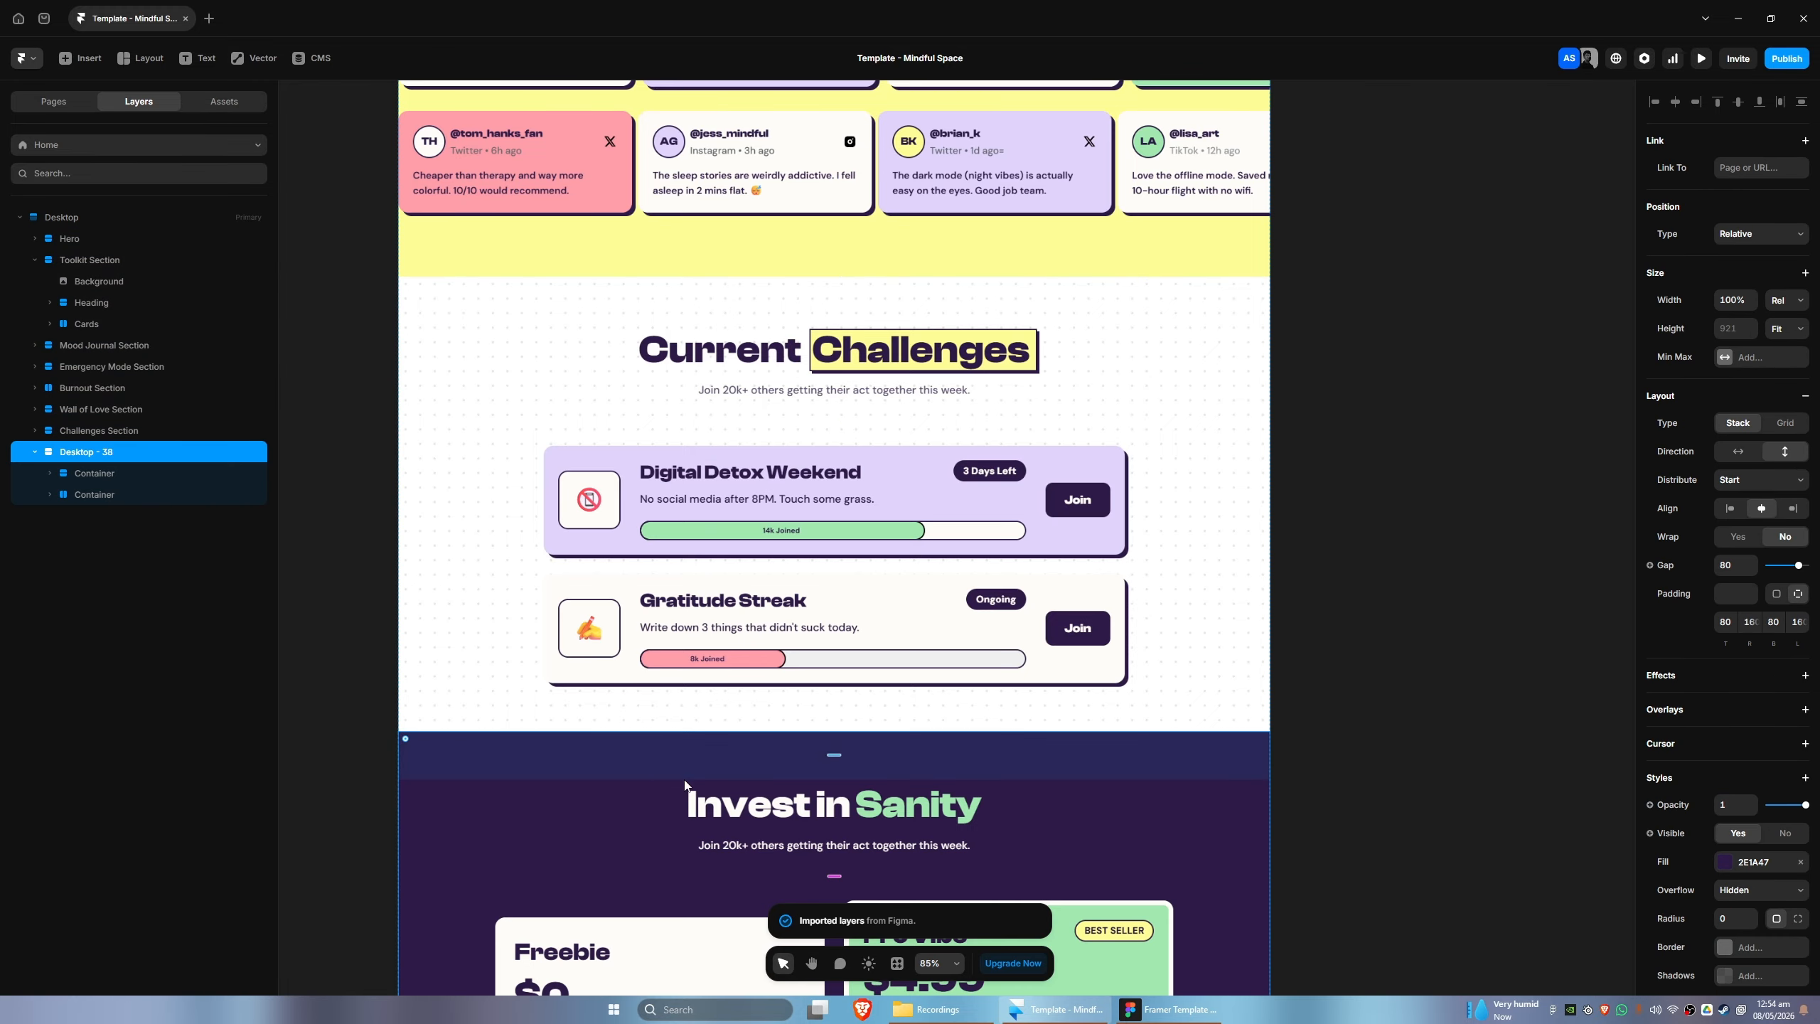
pyautogui.scroll(-5, 1442, 638)
pyautogui.scroll(-2, 1382, 642)
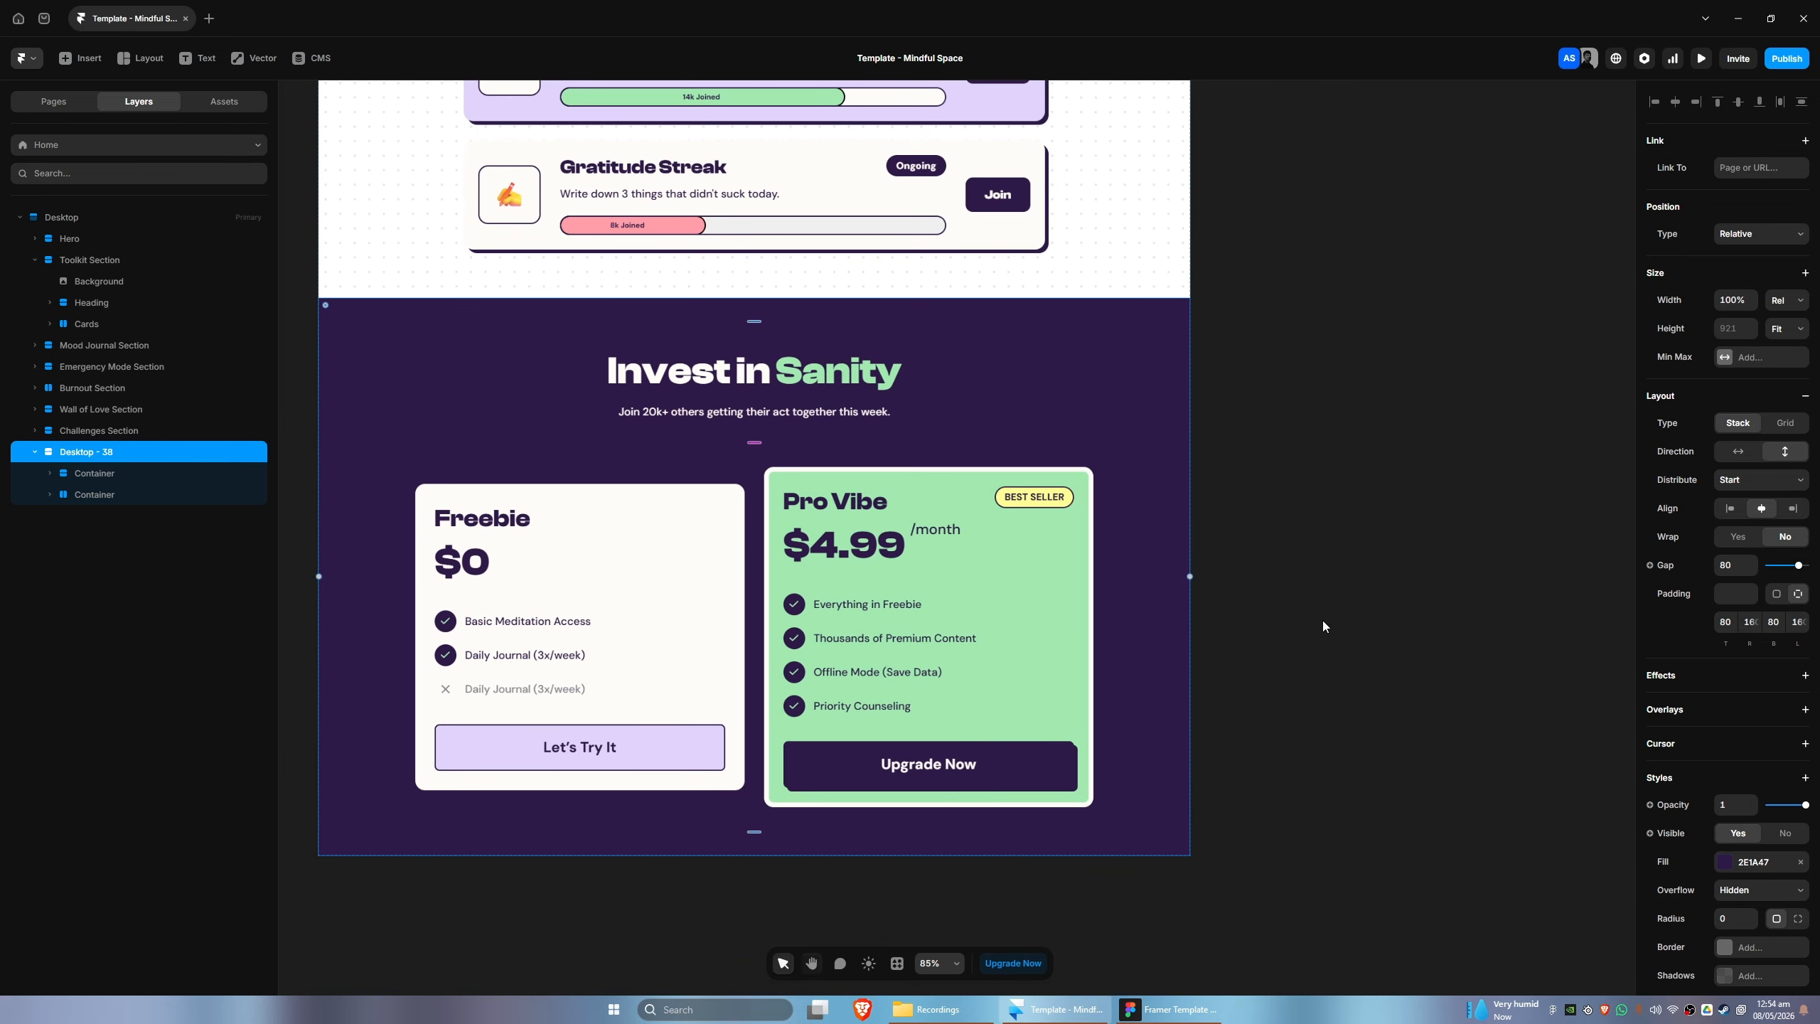
# - Compare the pasted Invest in Sanity section with its Figma design
pyautogui.click(1175, 1009)
pyautogui.click(1176, 1009)
pyautogui.click(1176, 1009)
pyautogui.click(1175, 1009)
pyautogui.click(1176, 1010)
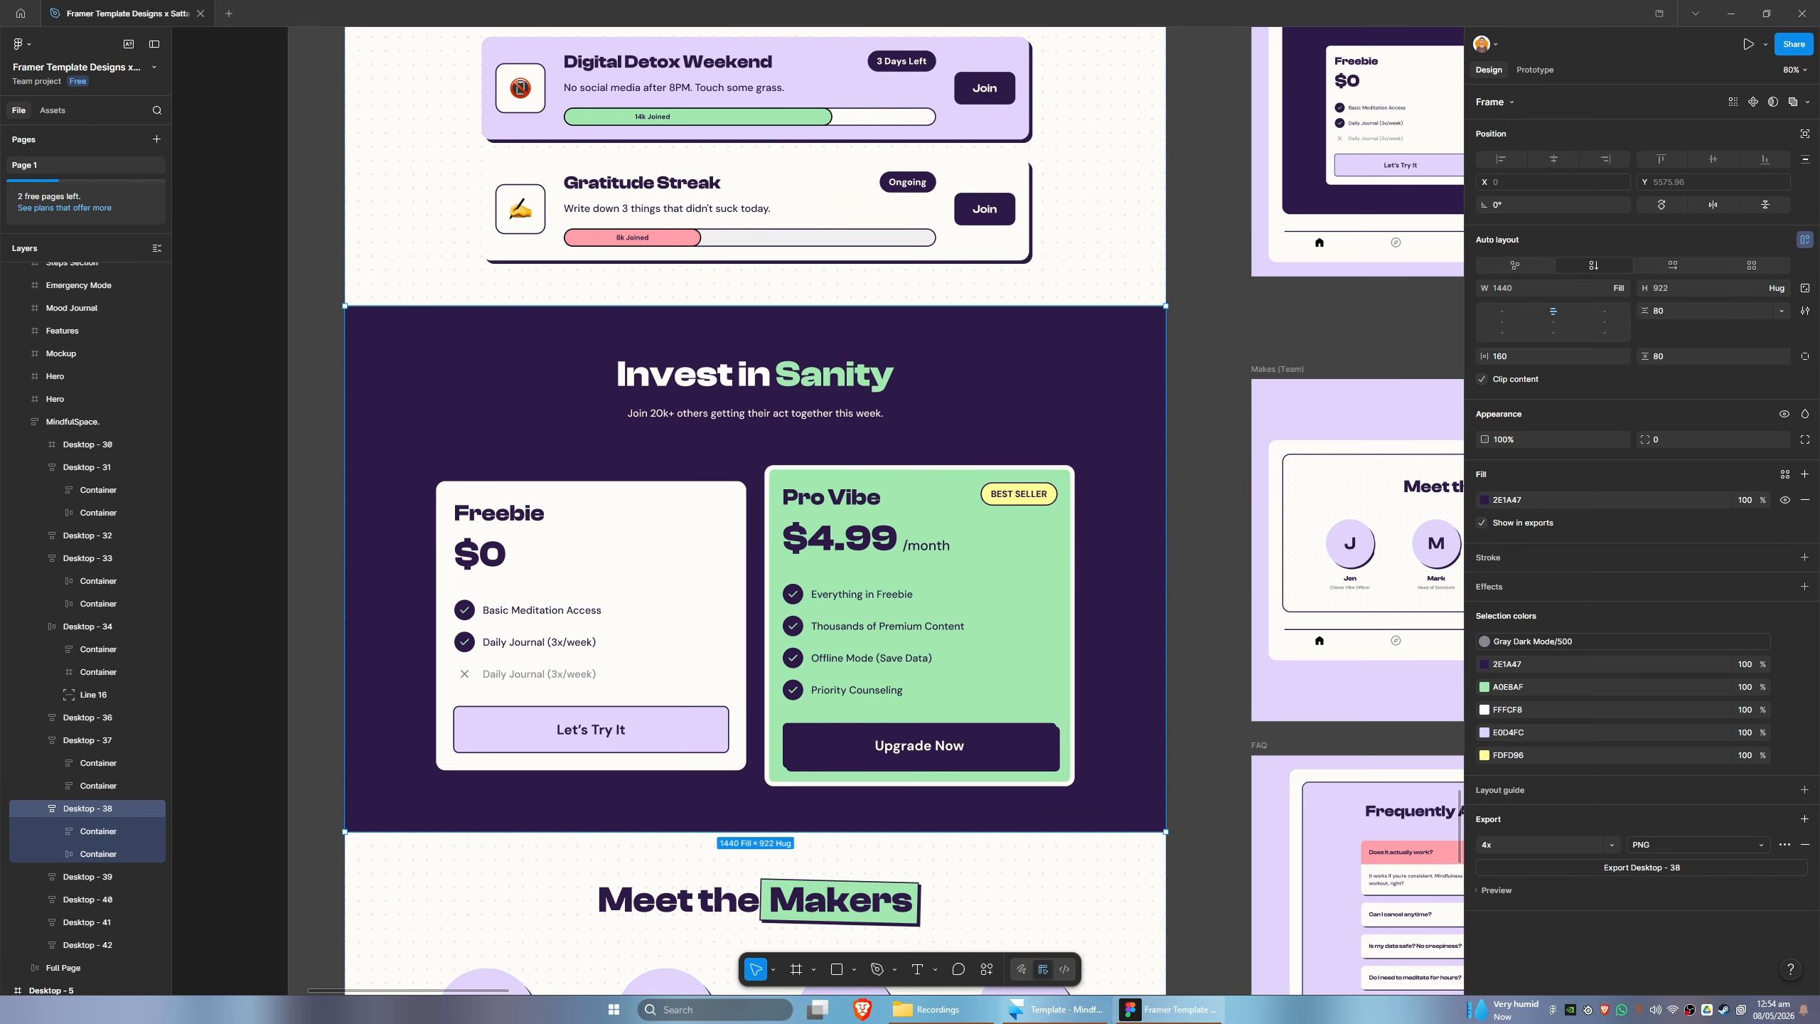
pyautogui.click(1175, 1009)
pyautogui.click(1176, 1010)
pyautogui.click(1096, 1018)
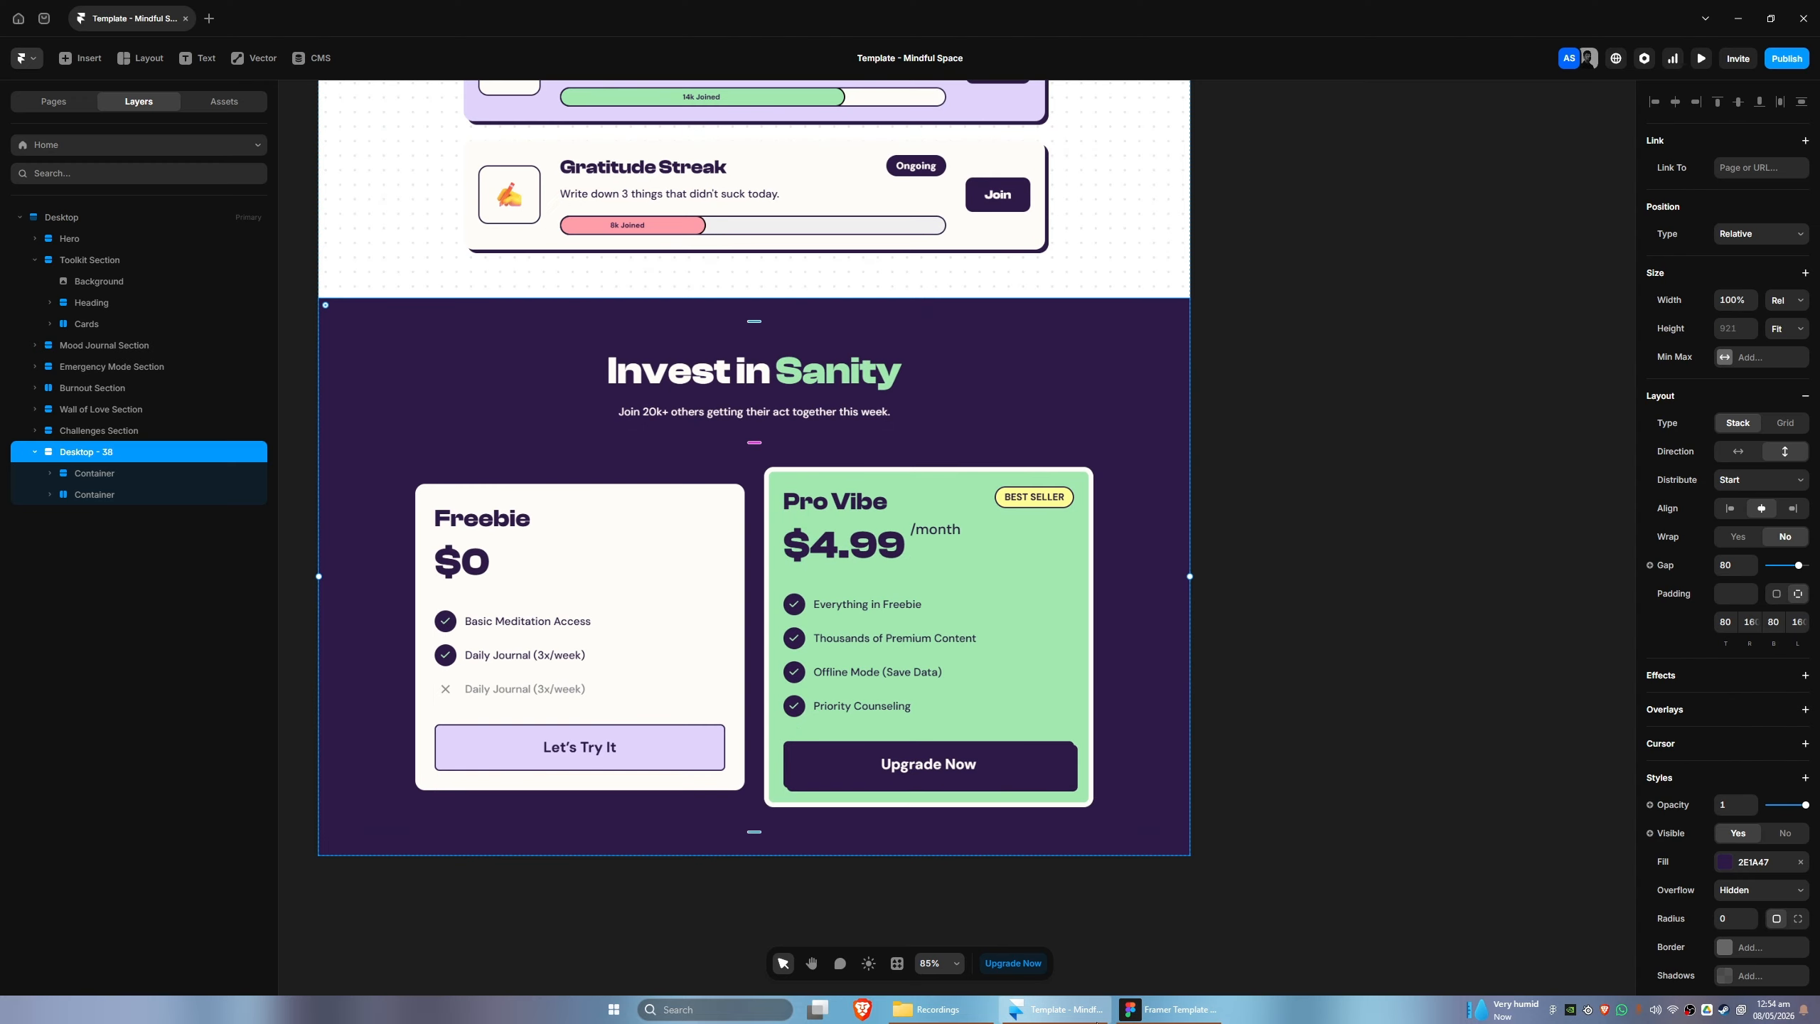
# - Expand both containers of the pasted Desktop - 38 frame and rename the frame as Pricing Section
pyautogui.click(50, 494)
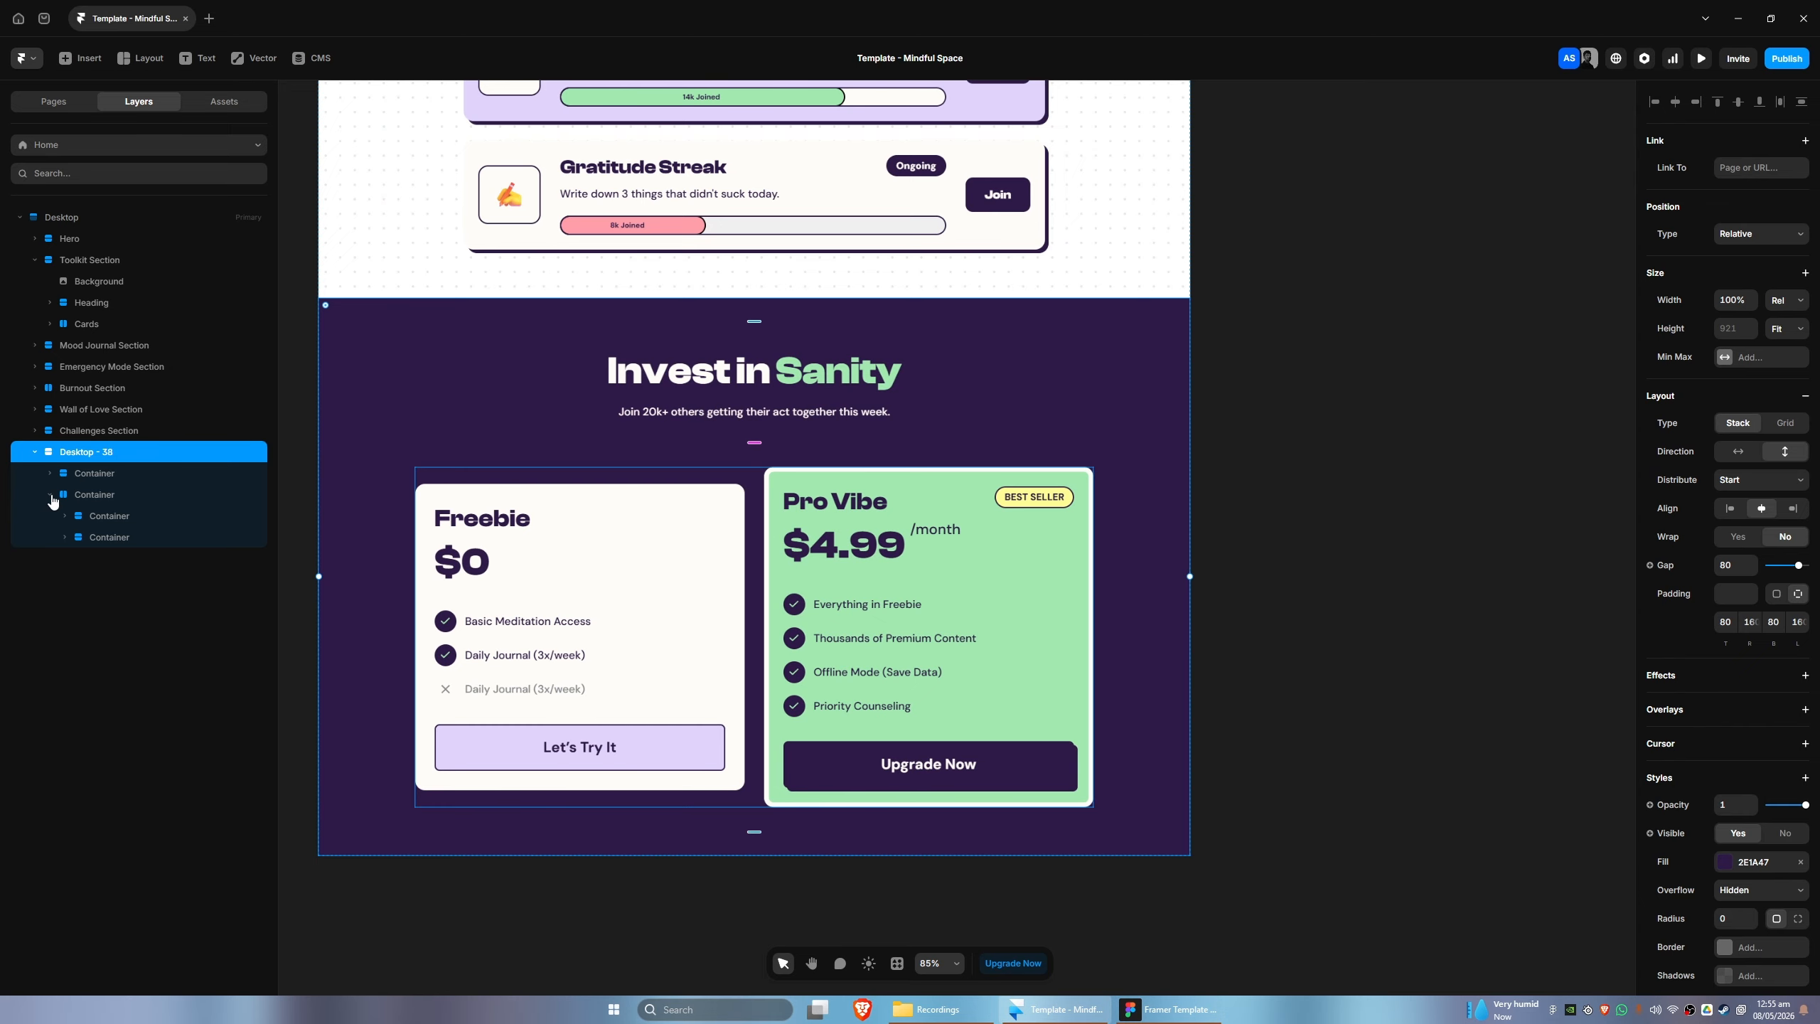
pyautogui.click(86, 494)
pyautogui.click(50, 473)
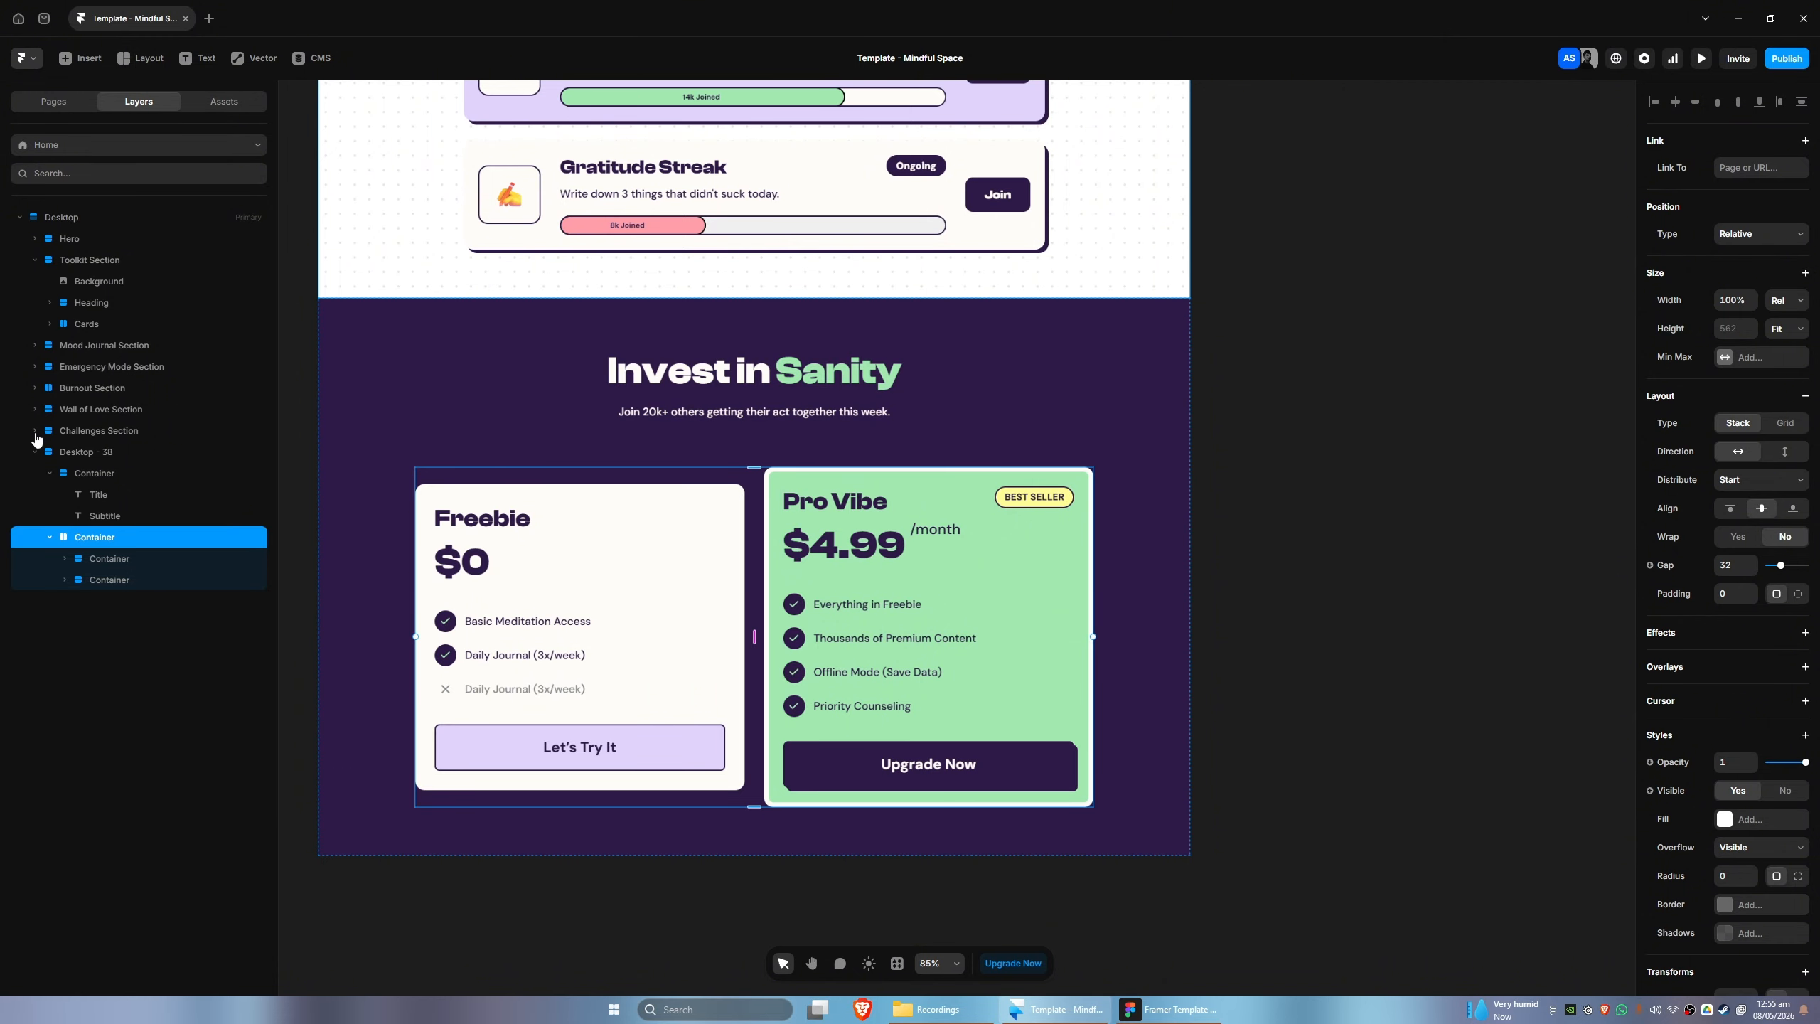
pyautogui.doubleClick(80, 452)
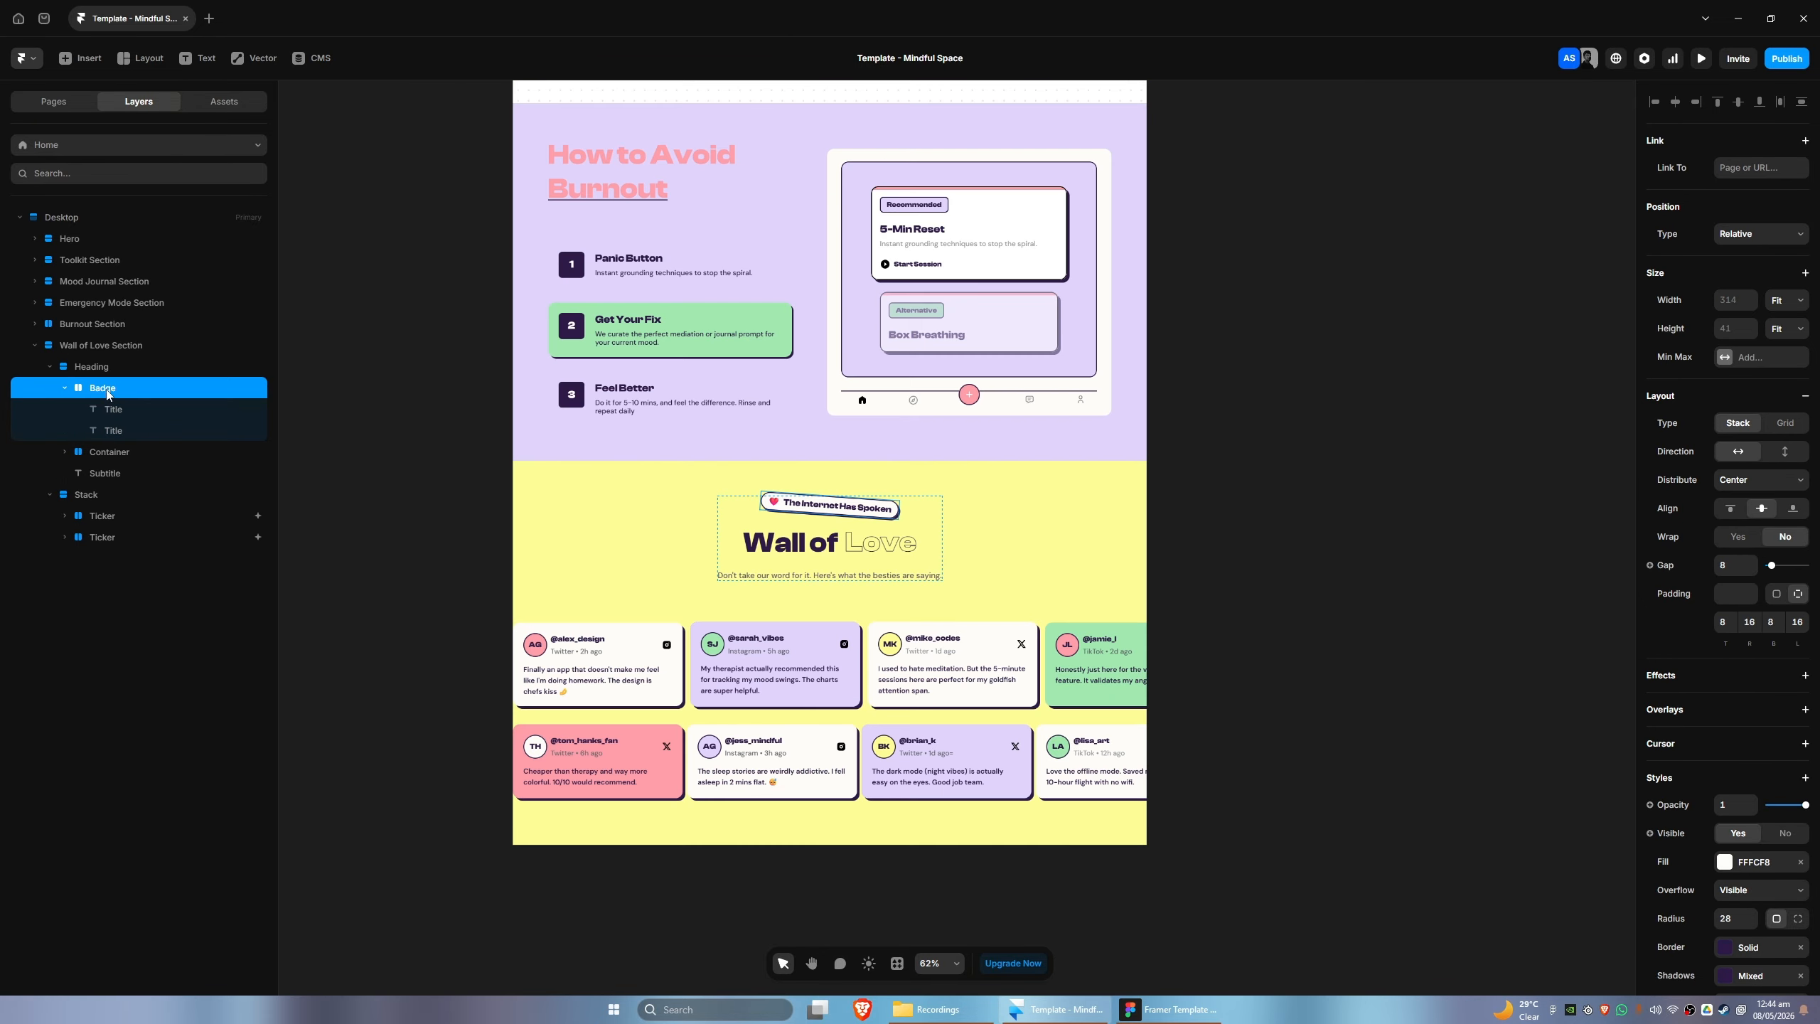
# - Rename the container holding Review 3's title and subtitle in Row 1 as Title Info
pyautogui.doubleClick(130, 771)
pyautogui.scroll(-5, 143, 764)
pyautogui.doubleClick(142, 761)
pyautogui.write('Title Info')
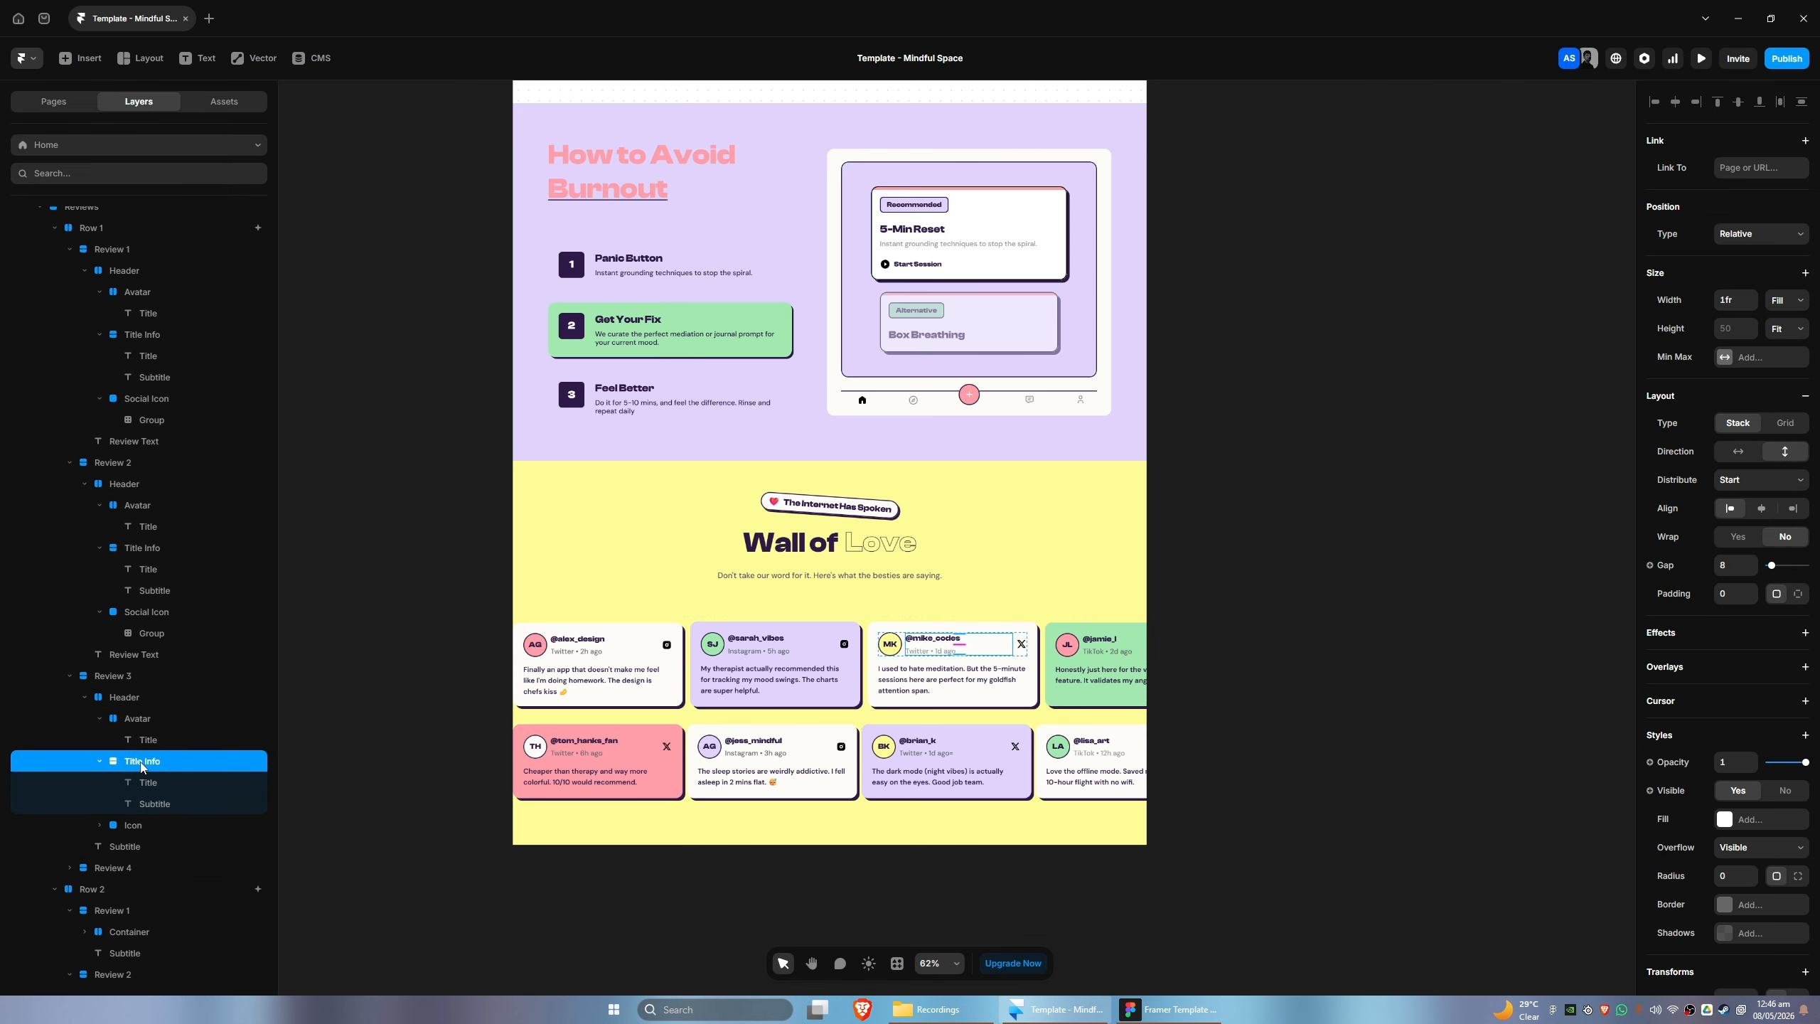
# - Rename a review card's top container as Header and its text layer as Review Text
pyautogui.scroll(-5, 143, 771)
pyautogui.doubleClick(128, 762)
pyautogui.write('Header')
pyautogui.doubleClick(129, 887)
pyautogui.write('Review Text')
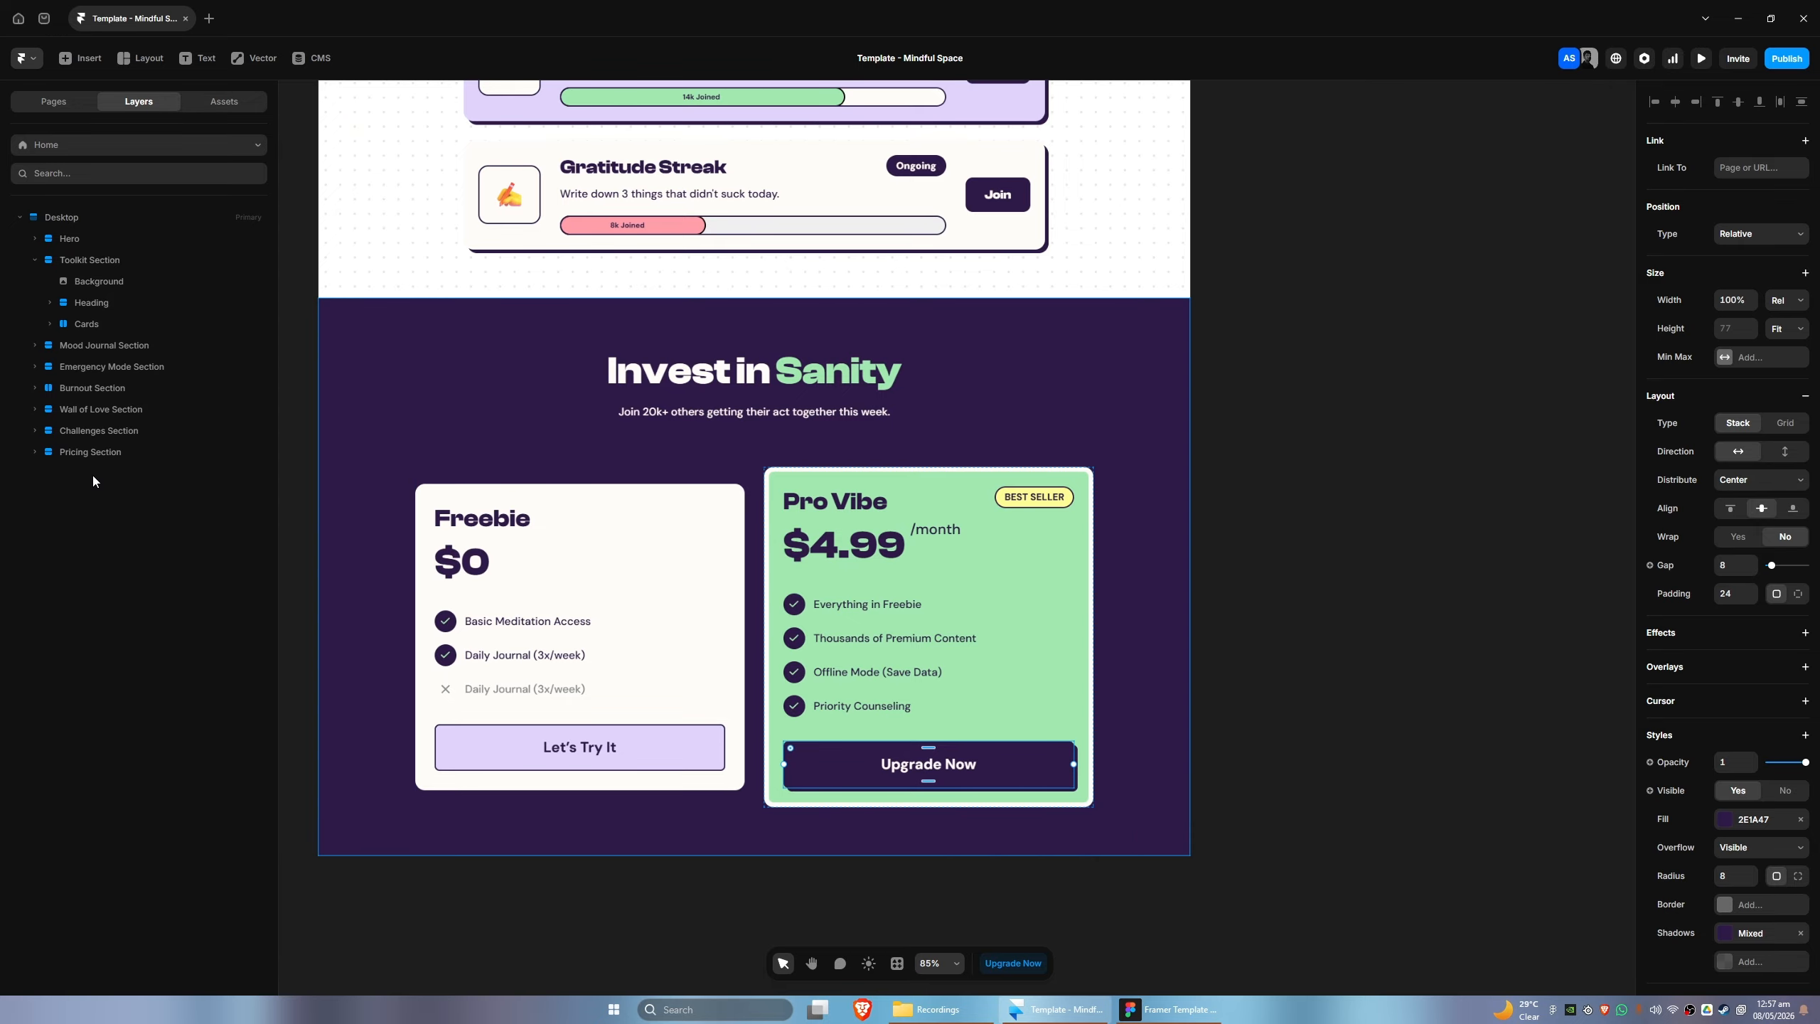
# - Collapse the Toolkit Section layers, switch to Figma and select the Meet the Makers frame below the pricing section
pyautogui.click(34, 260)
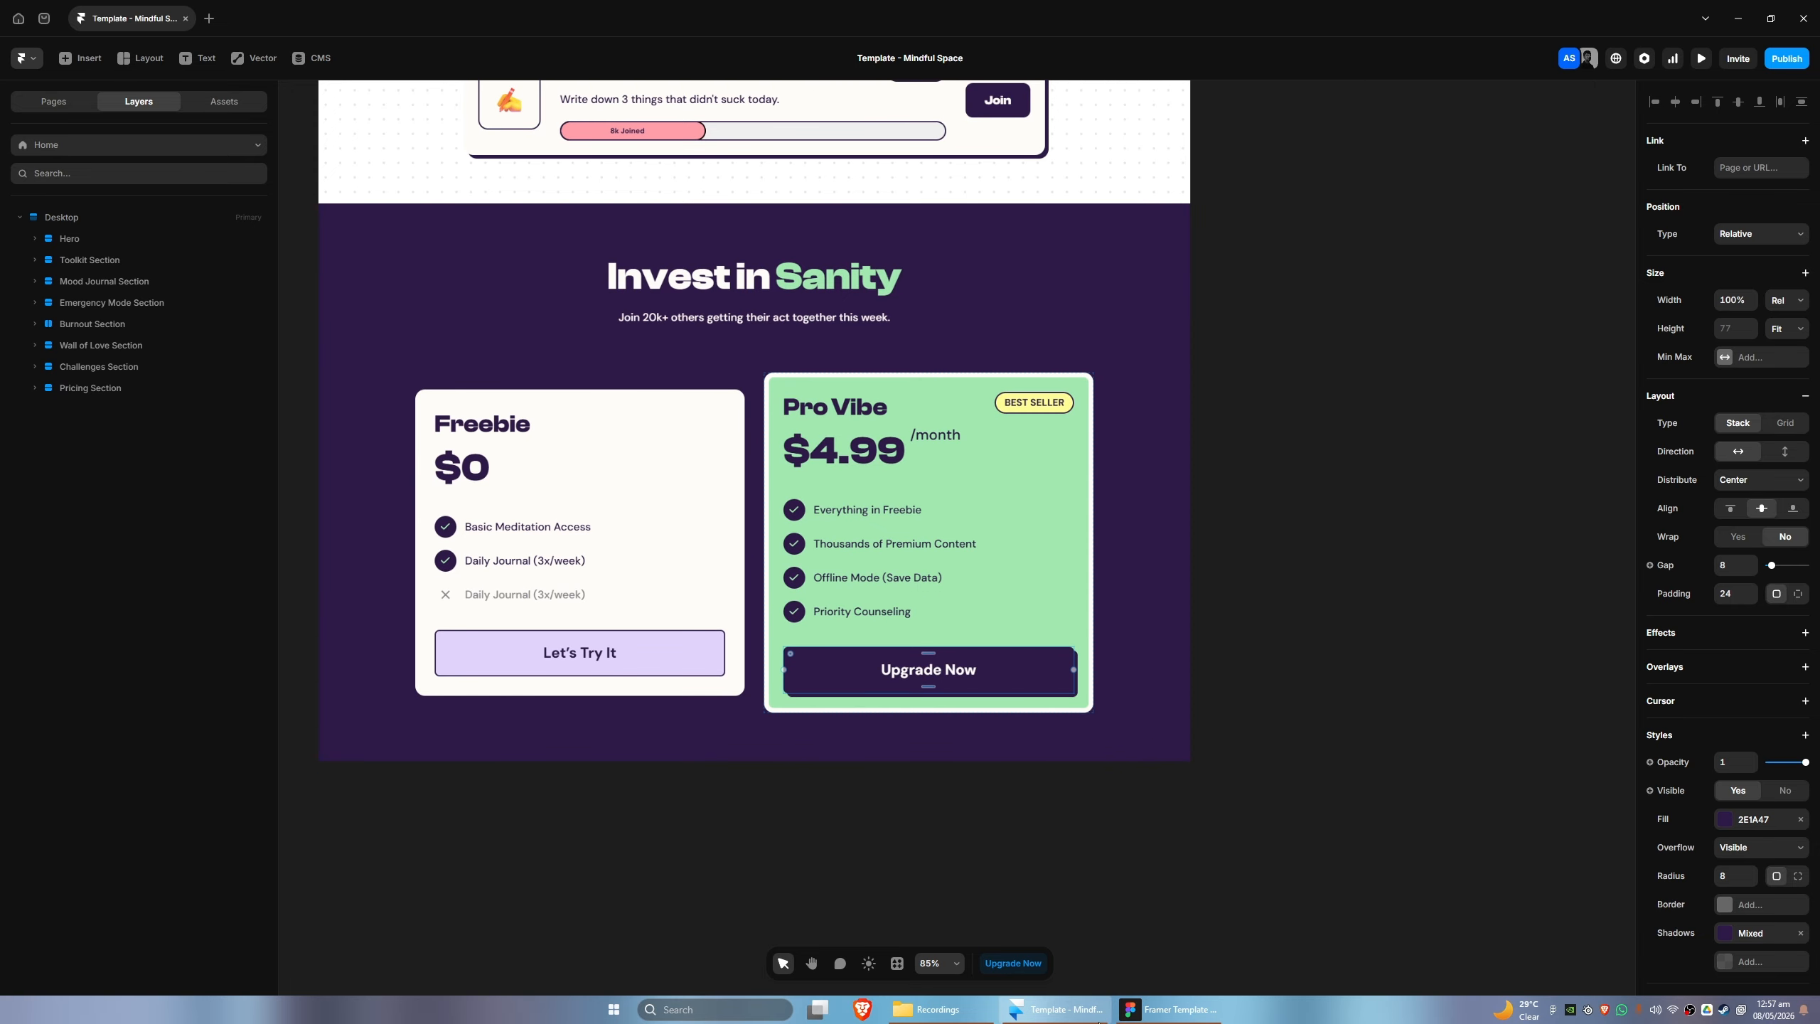
pyautogui.click(1168, 1009)
pyautogui.scroll(-10, 755, 347)
pyautogui.scroll(-8, 756, 347)
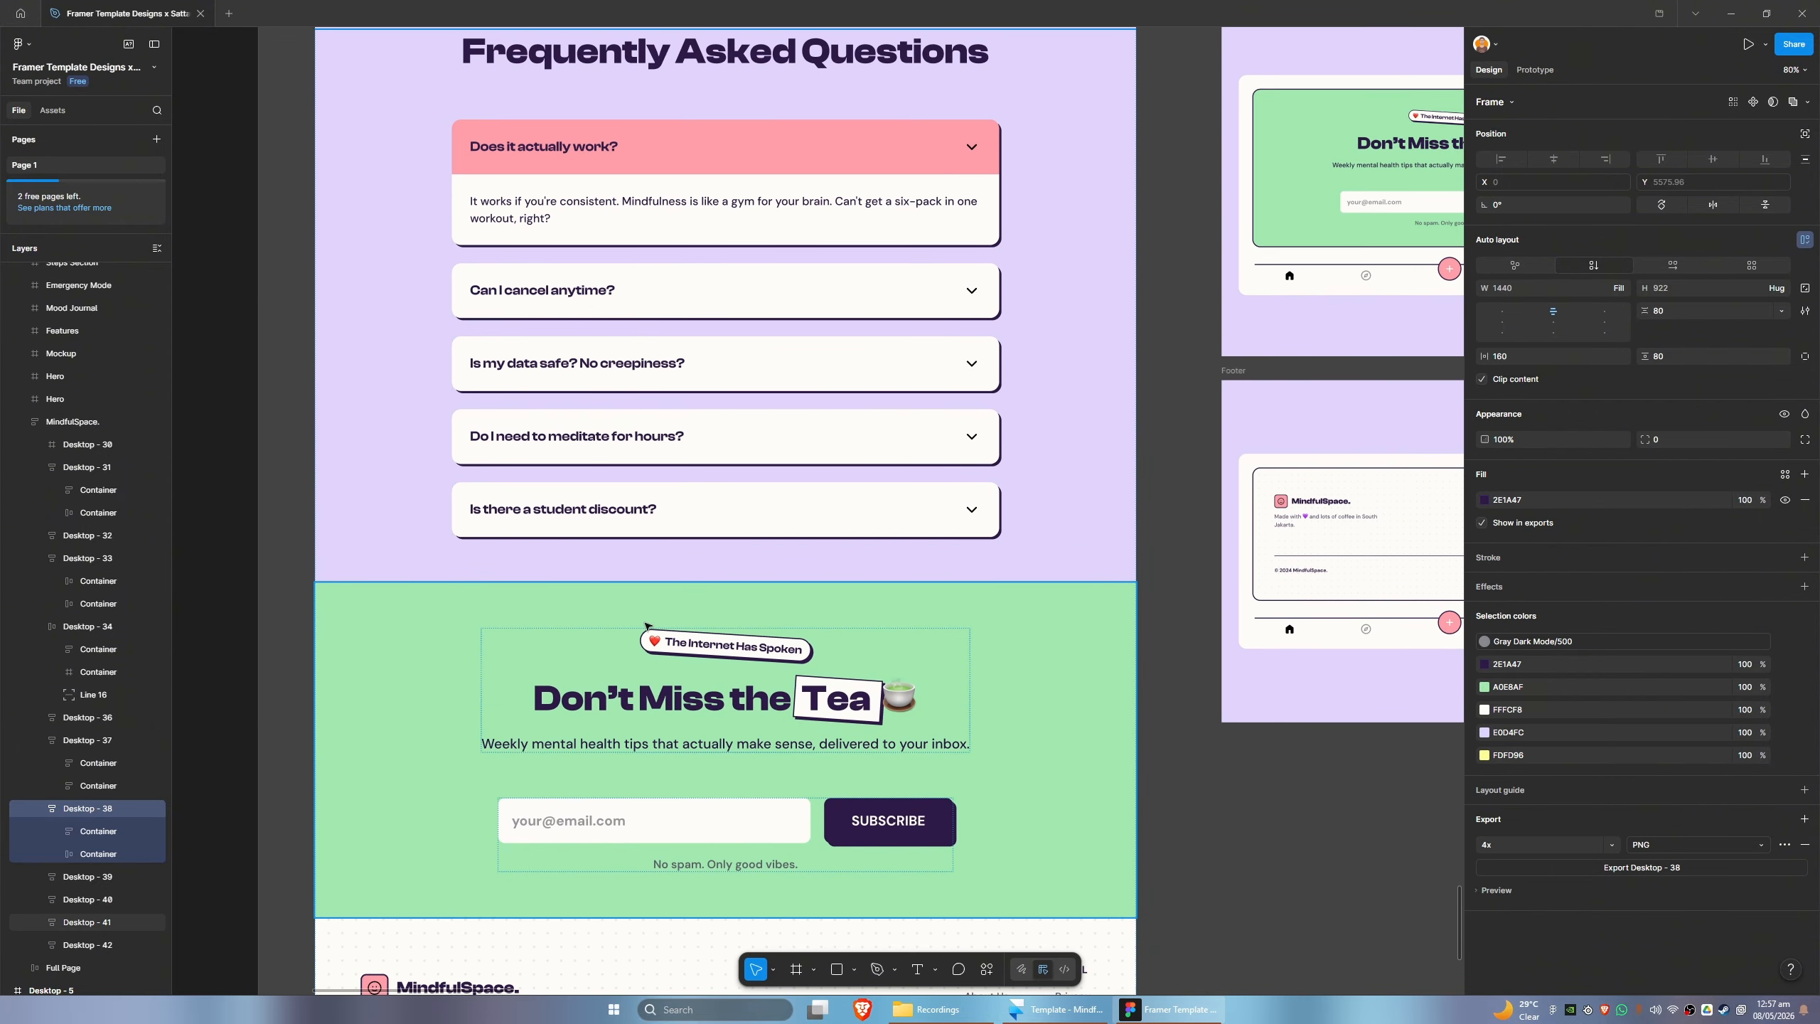
pyautogui.scroll(5, 619, 542)
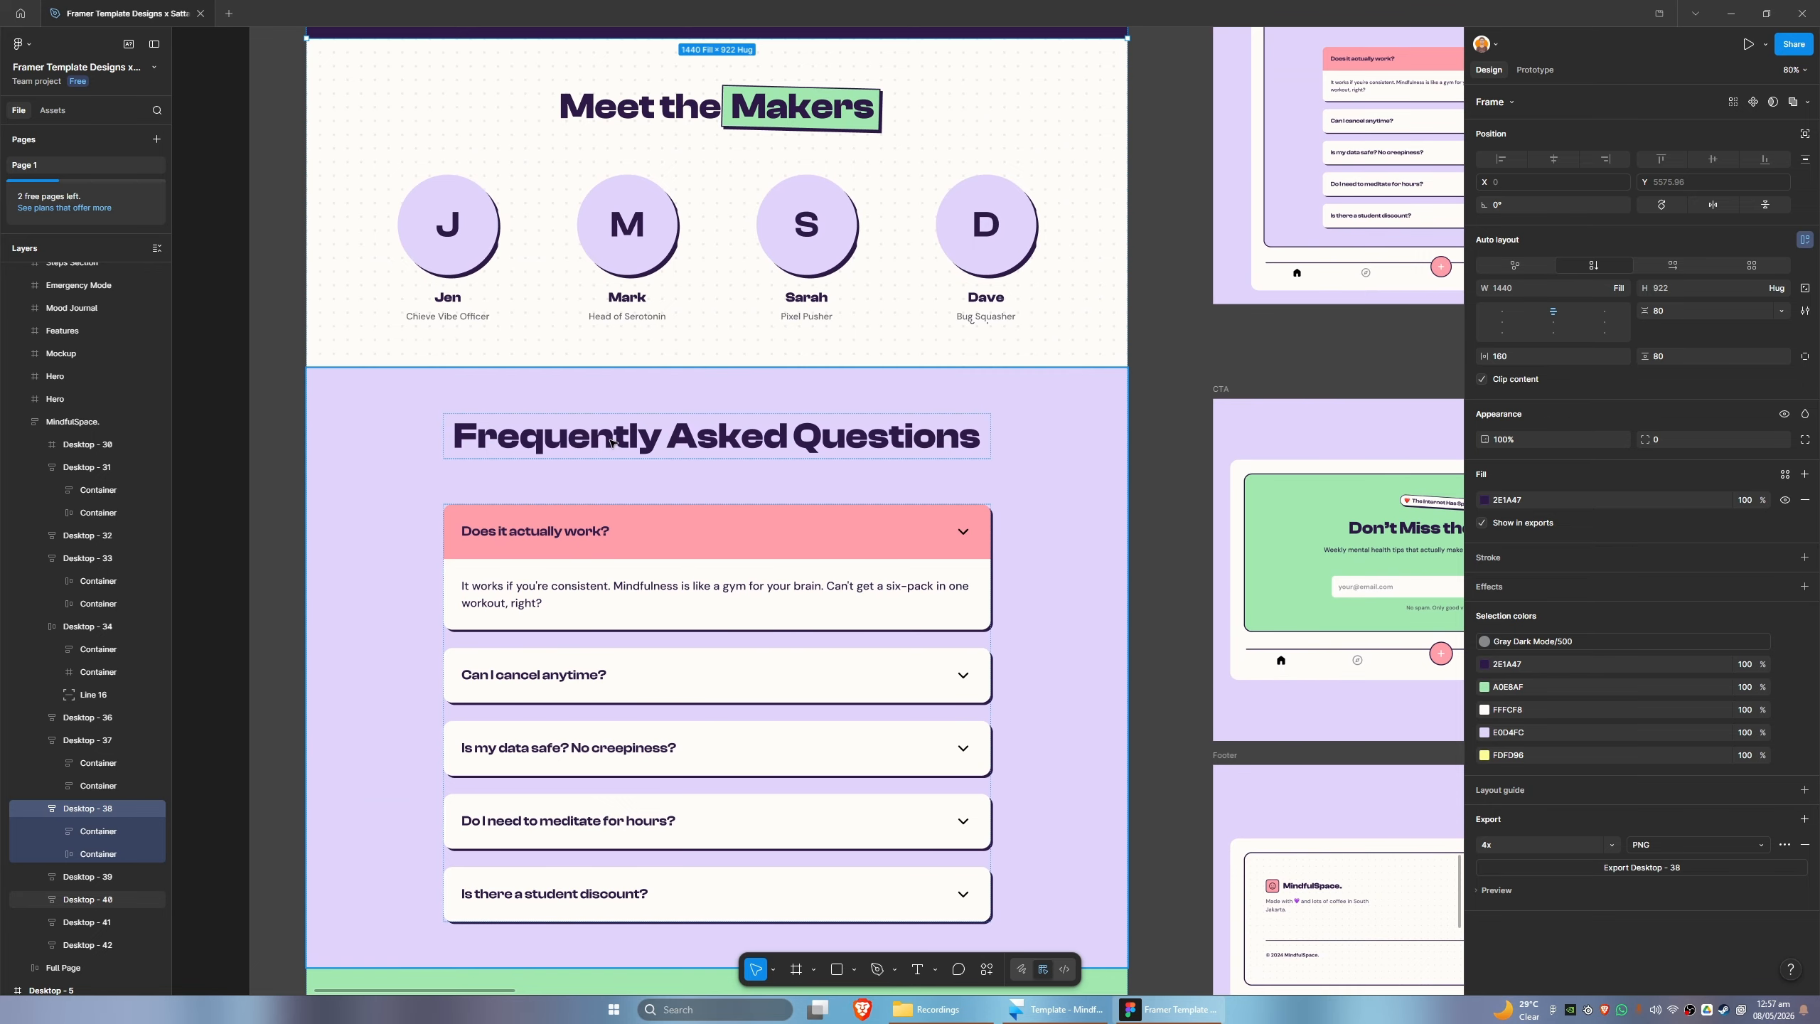
pyautogui.scroll(6, 611, 442)
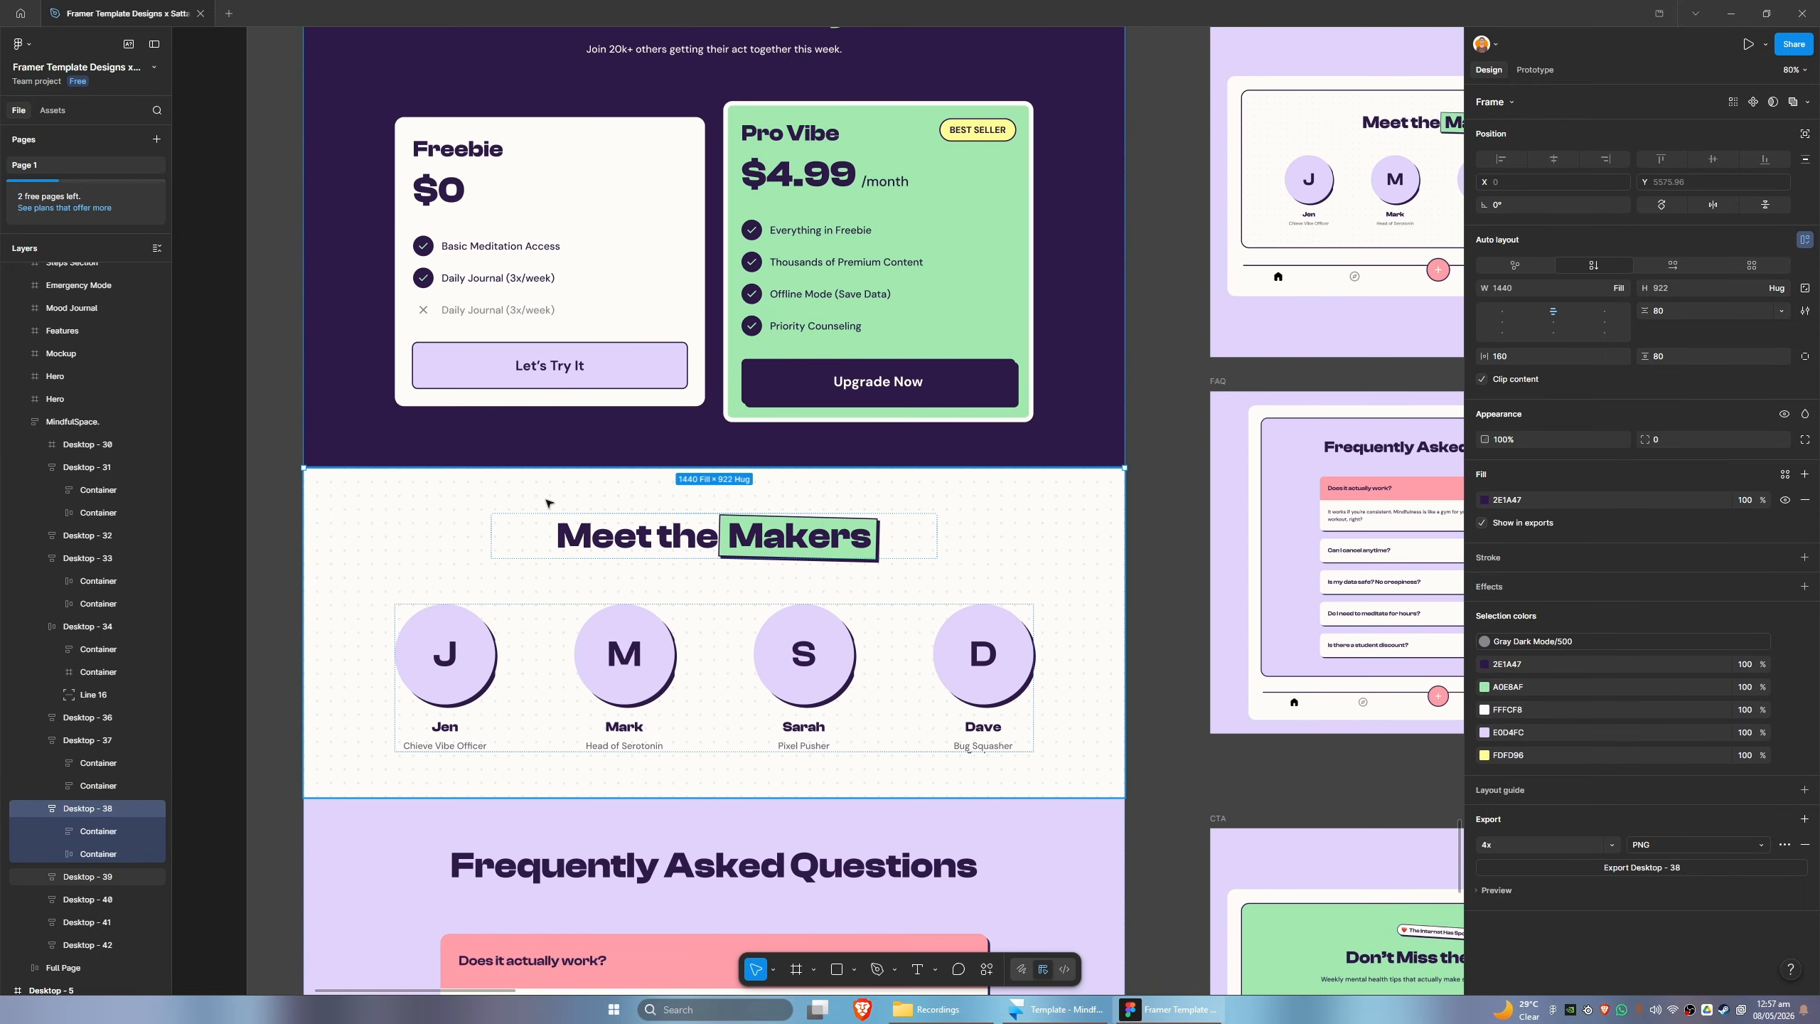
pyautogui.scroll(3, 546, 502)
pyautogui.scroll(-6, 522, 268)
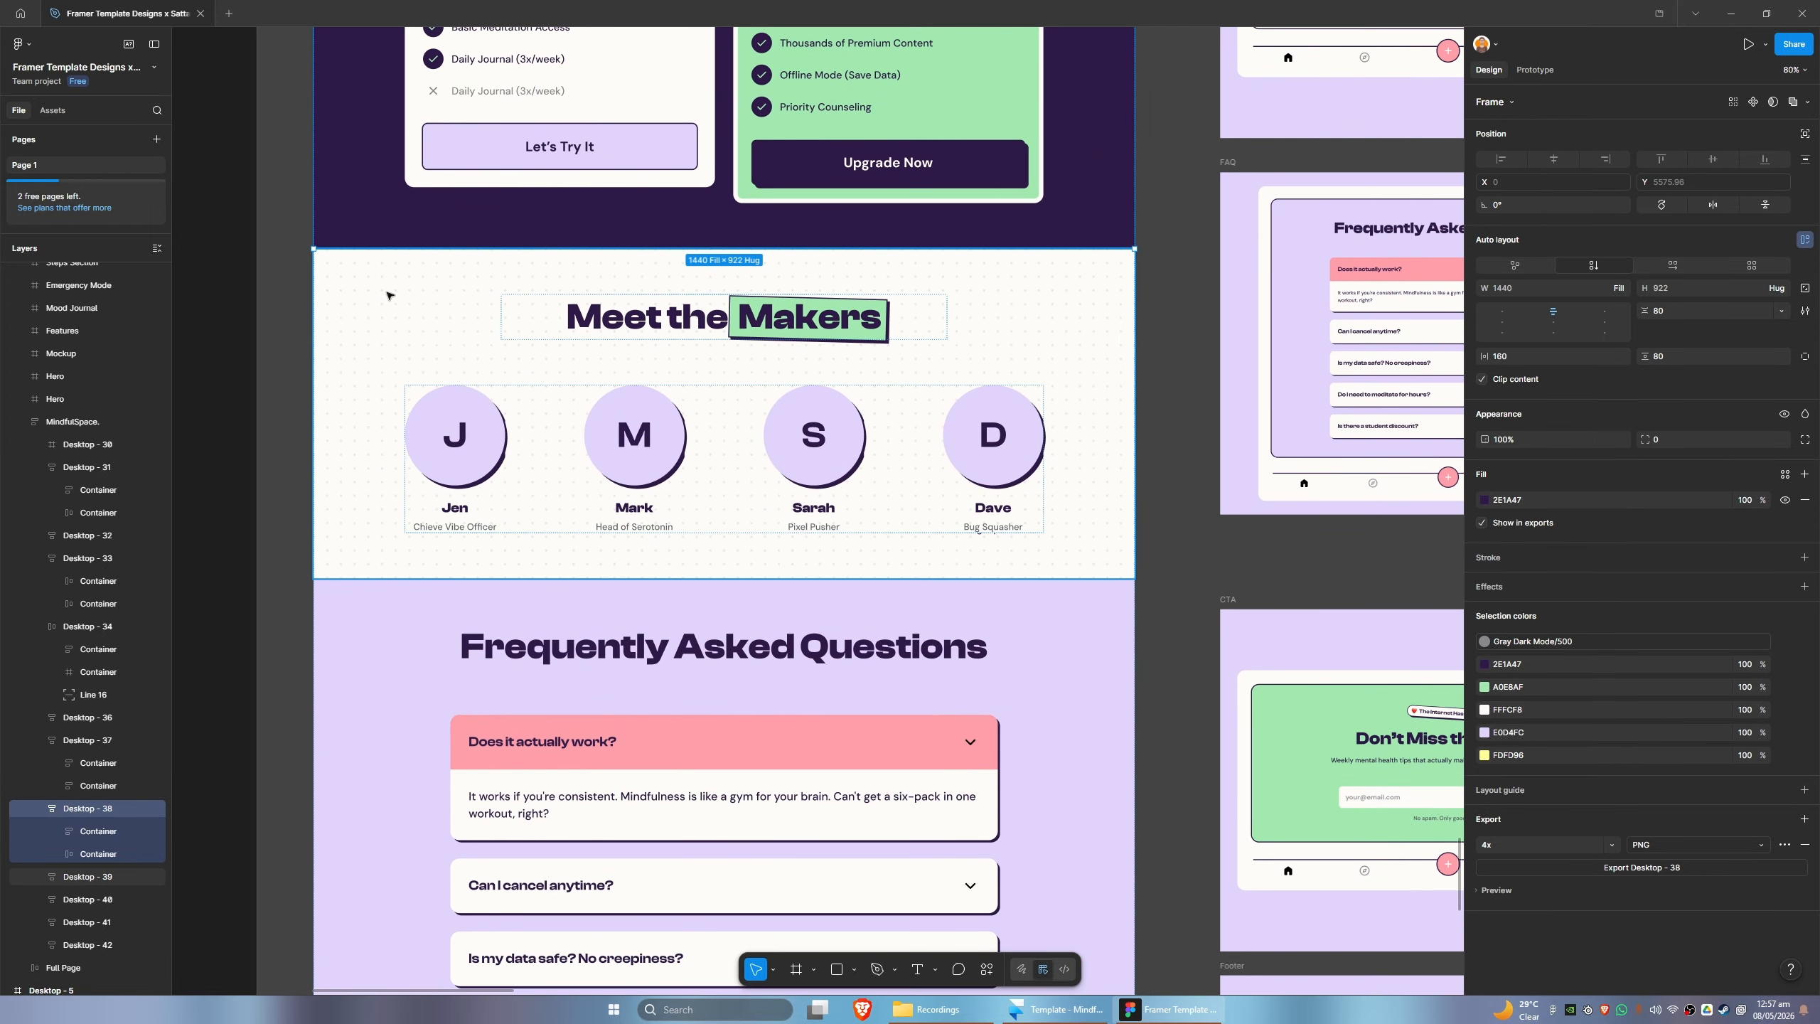
pyautogui.click(424, 335)
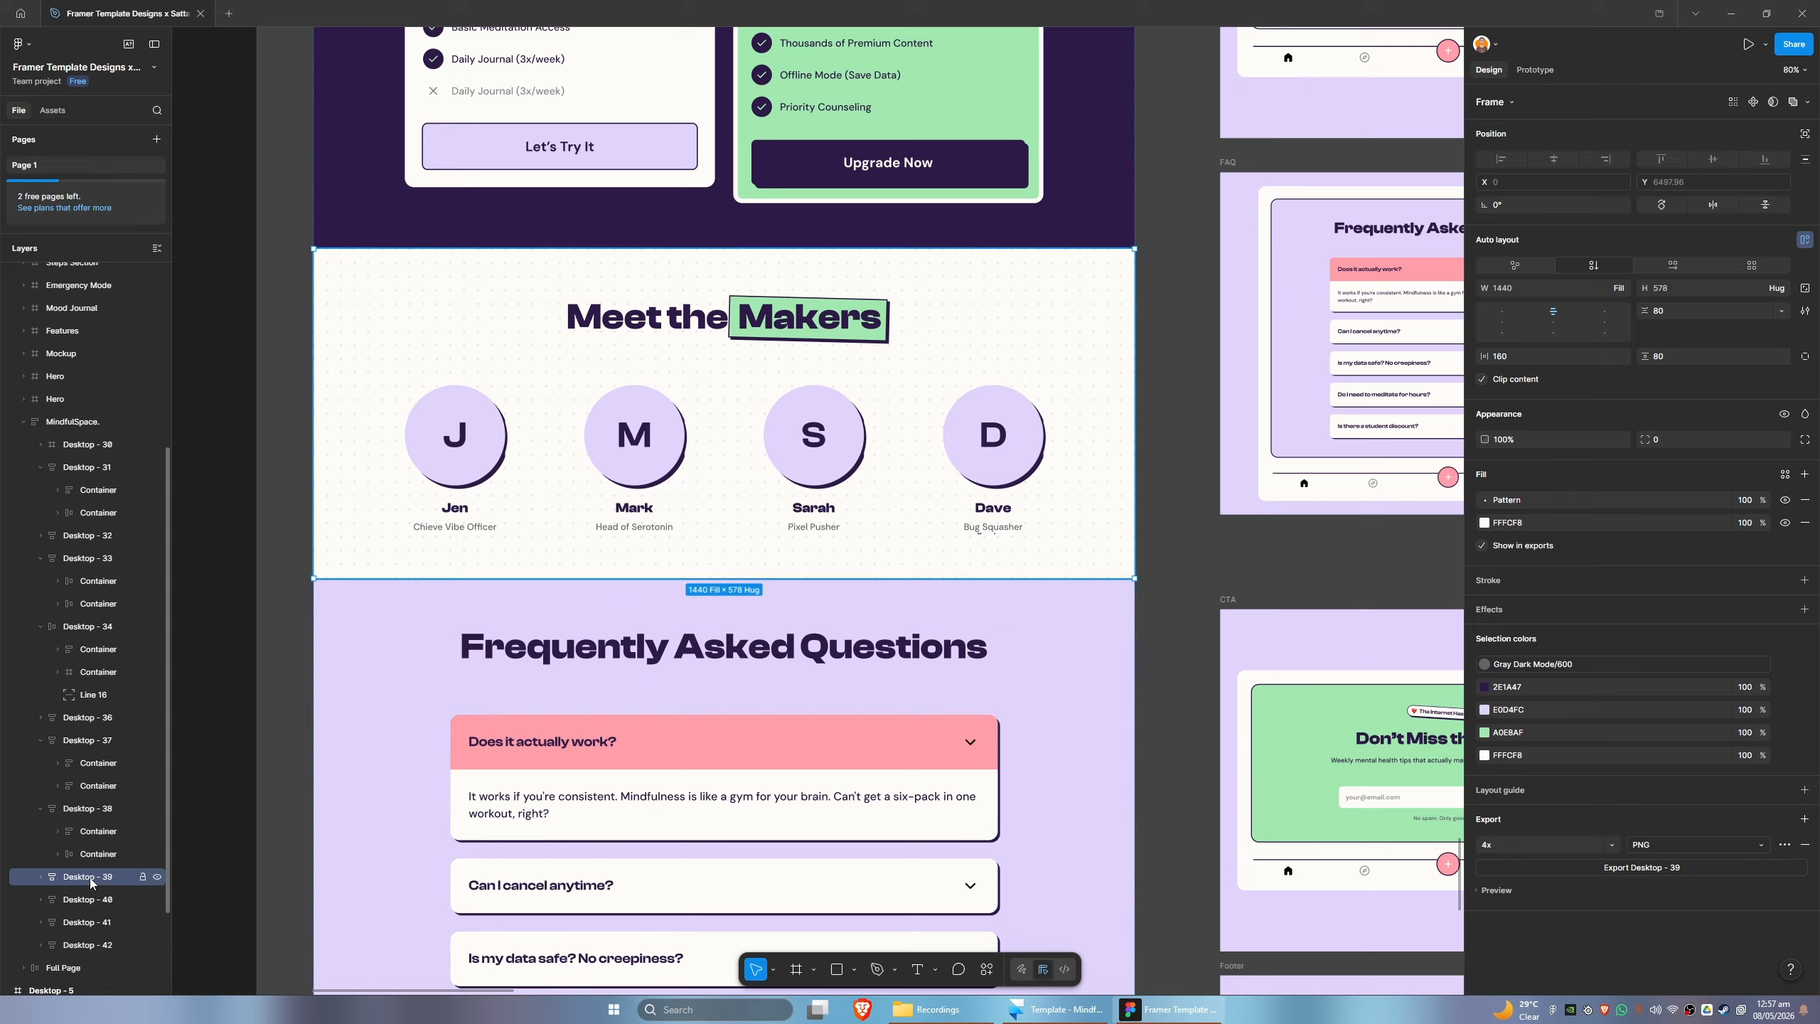
# - Expand the Meet the Makers frame, Desktop - 39, in the layer tree to show its containers
pyautogui.scroll(-1, 43, 825)
pyautogui.click(40, 805)
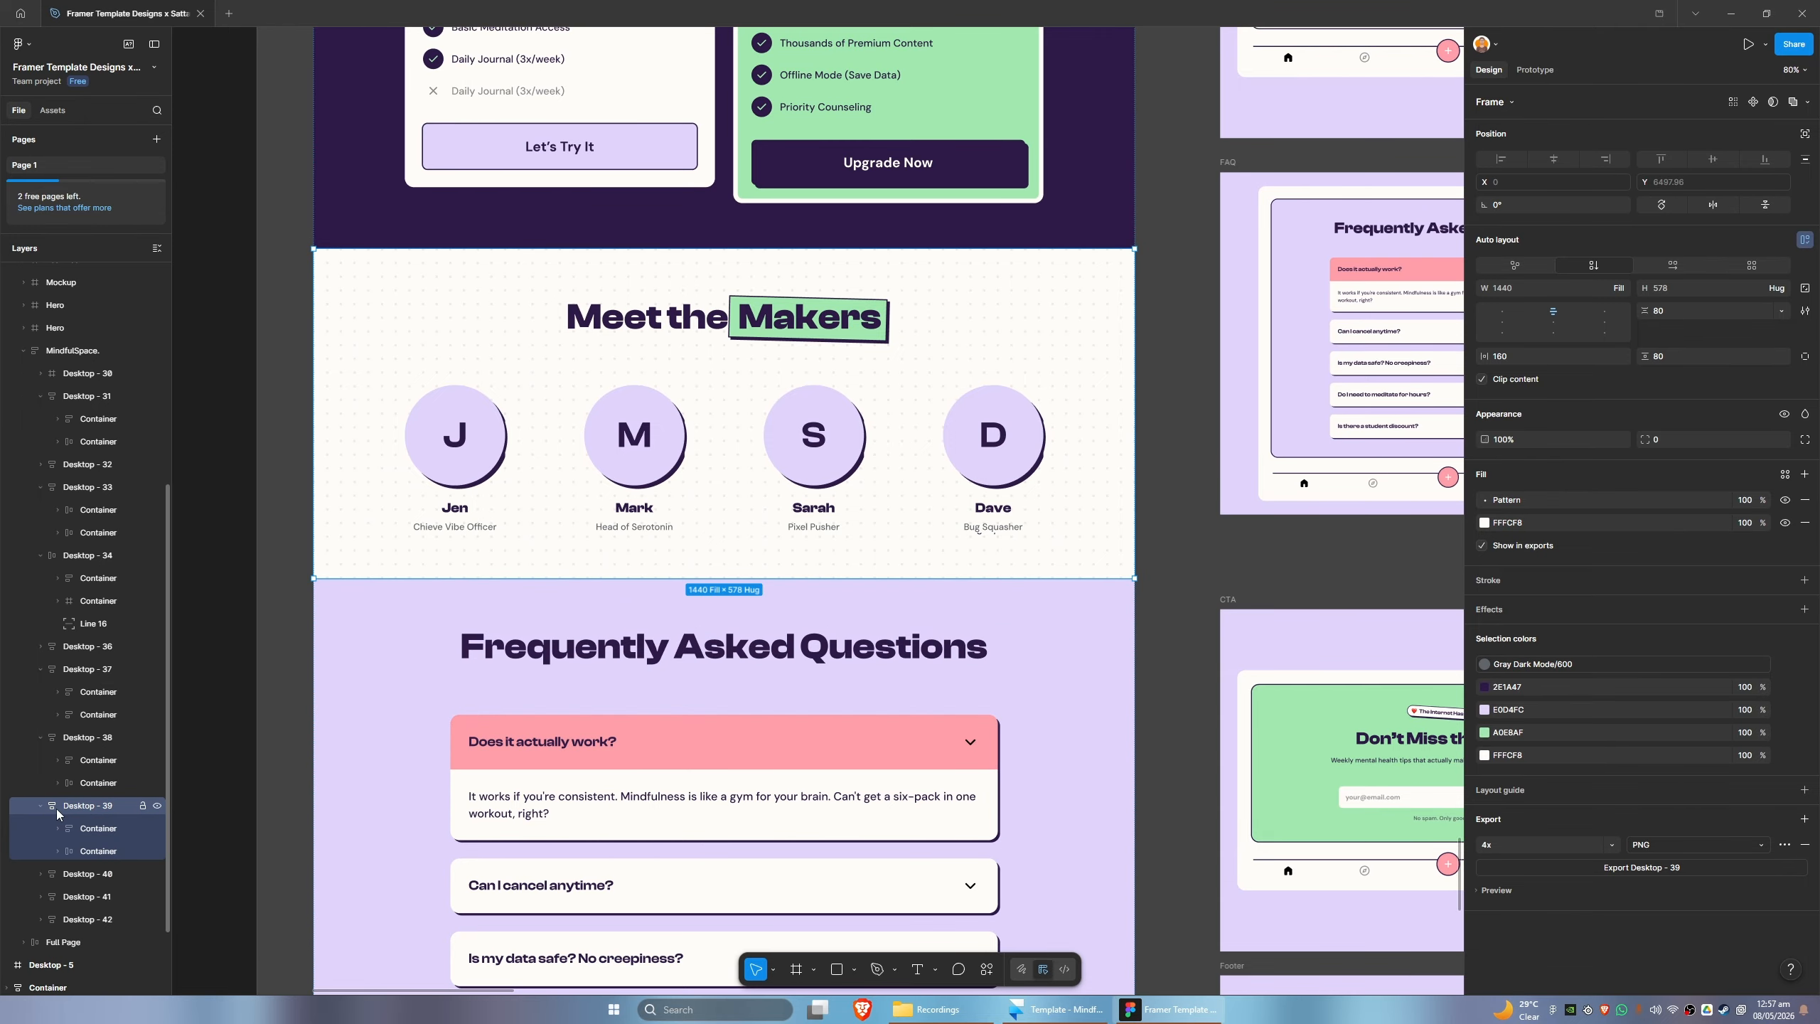
pyautogui.click(41, 806)
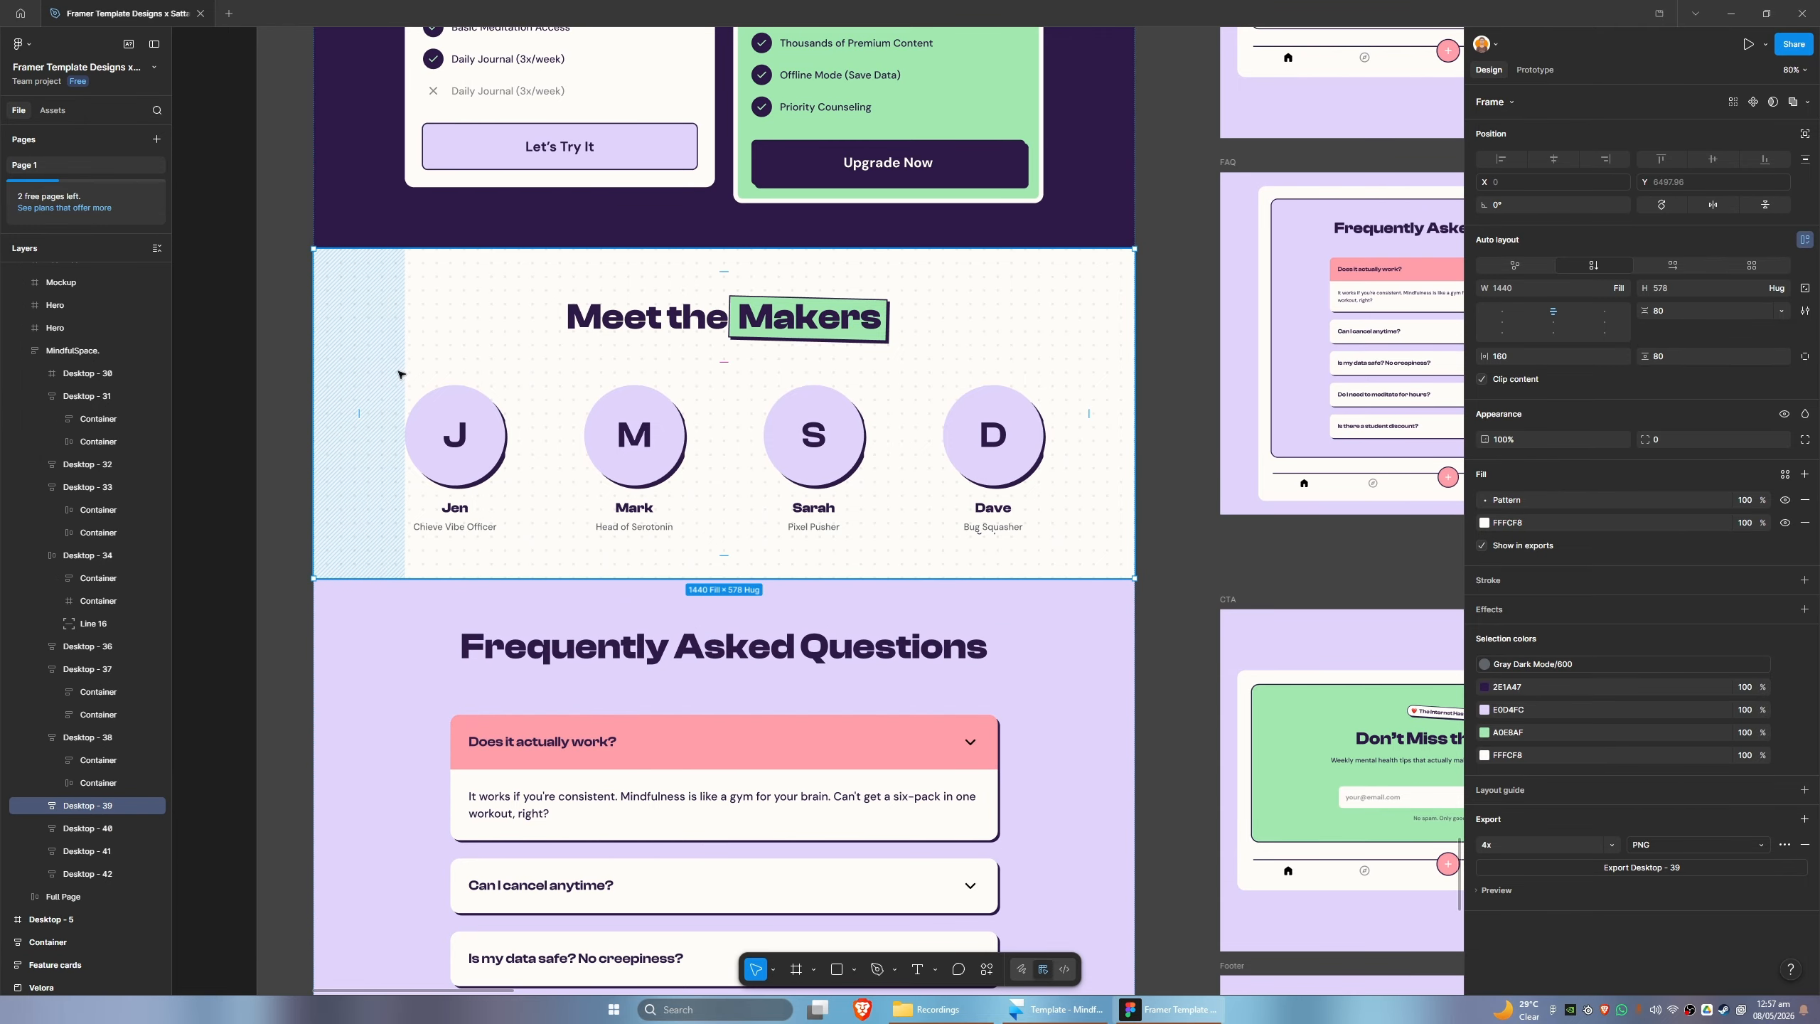
pyautogui.click(40, 805)
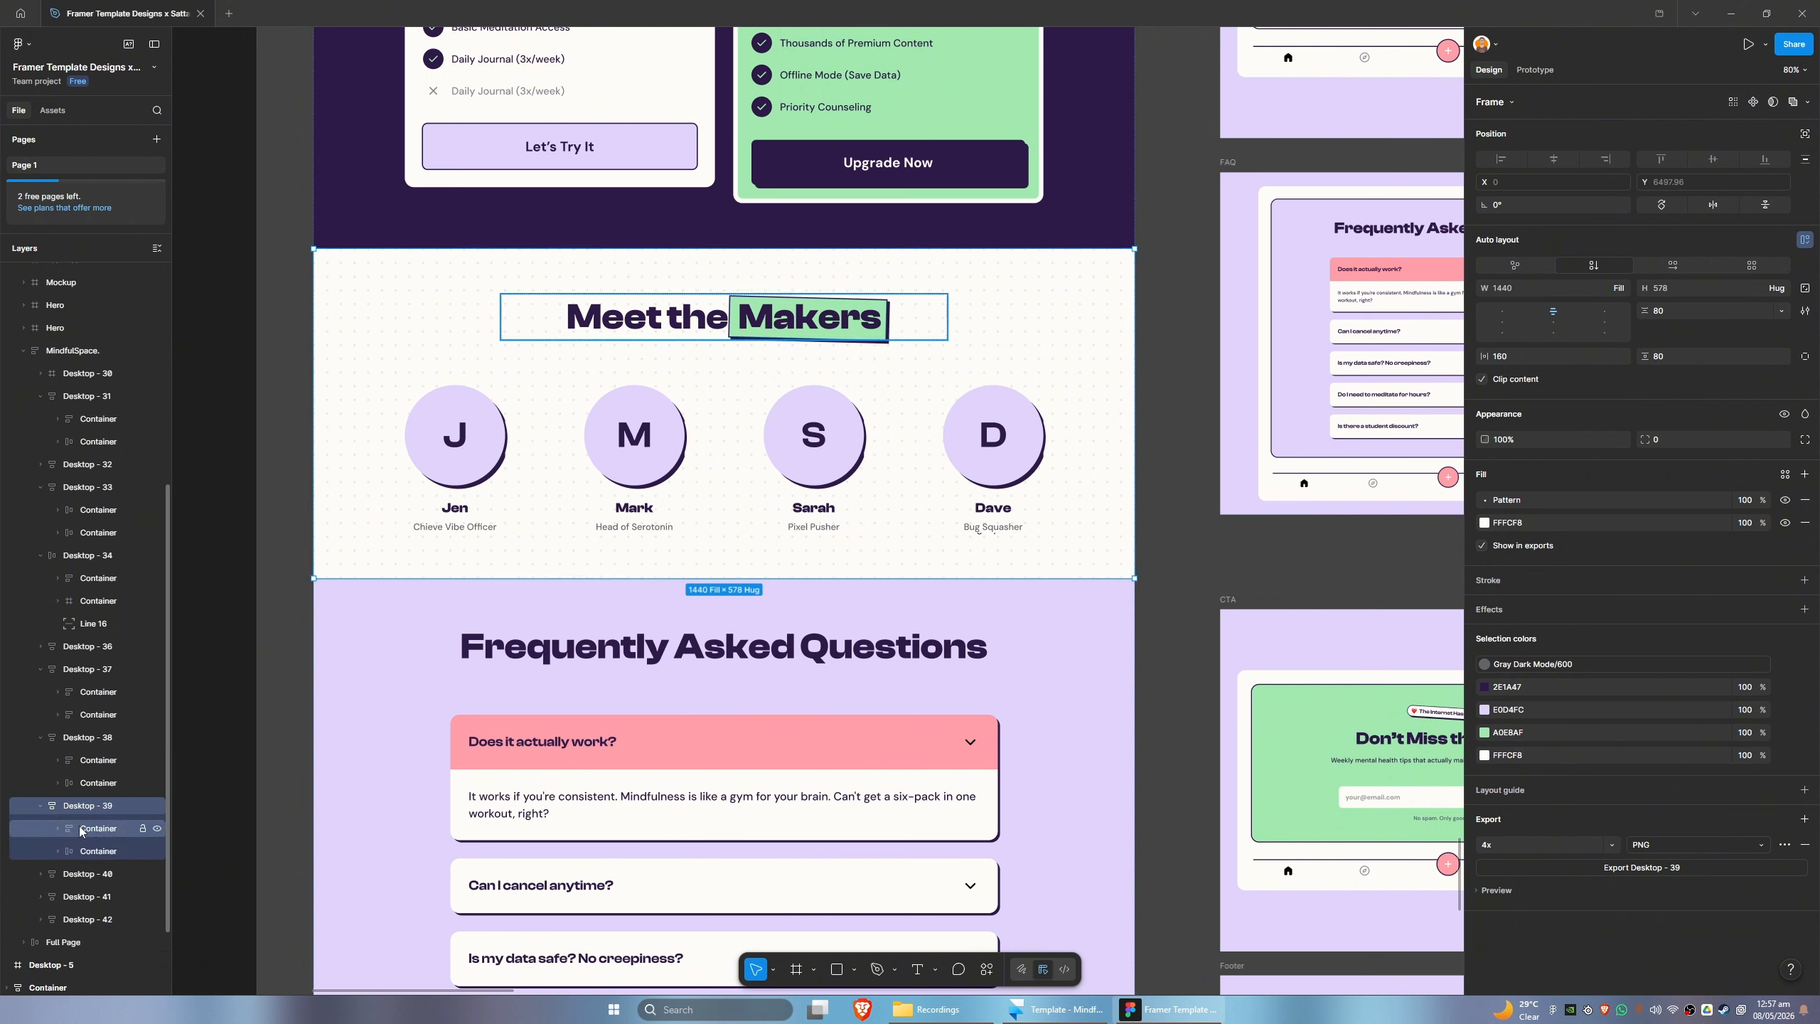
# - Copy the Meet the Makers title container with the Figma to HTML with Framer plugin and switch to Framer
pyautogui.click(140, 832)
pyautogui.click(992, 969)
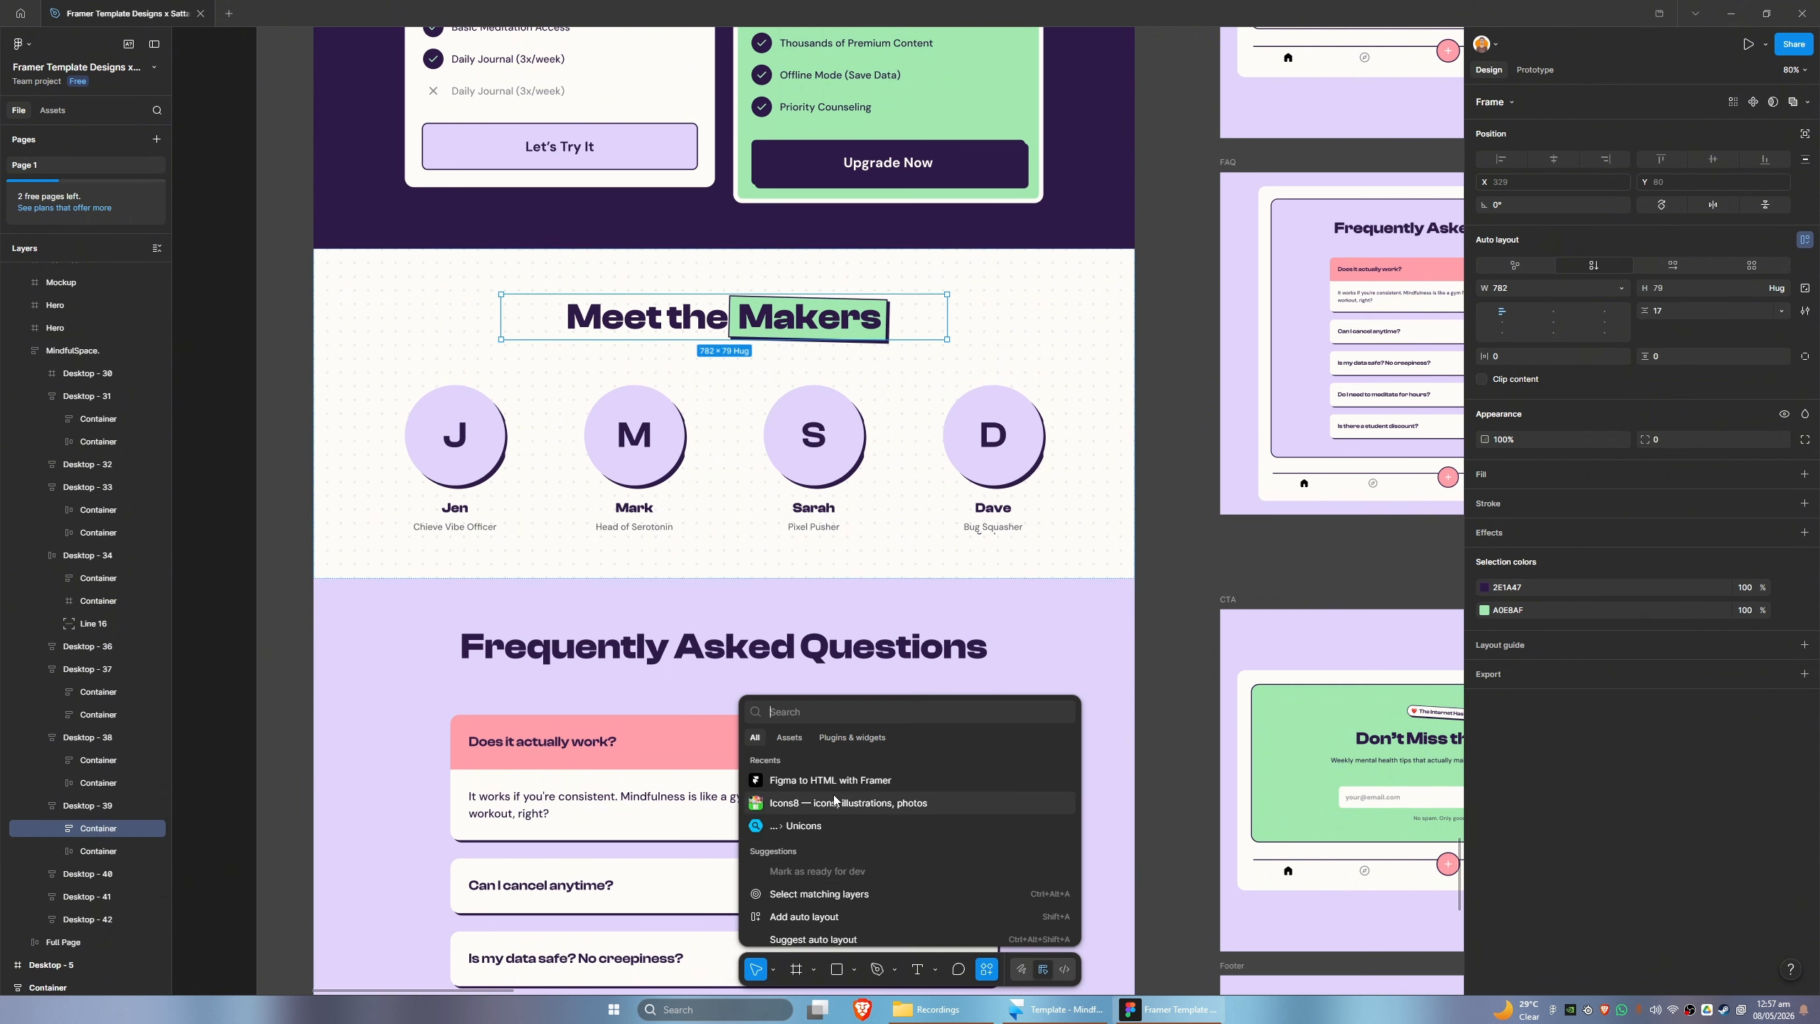
pyautogui.click(822, 781)
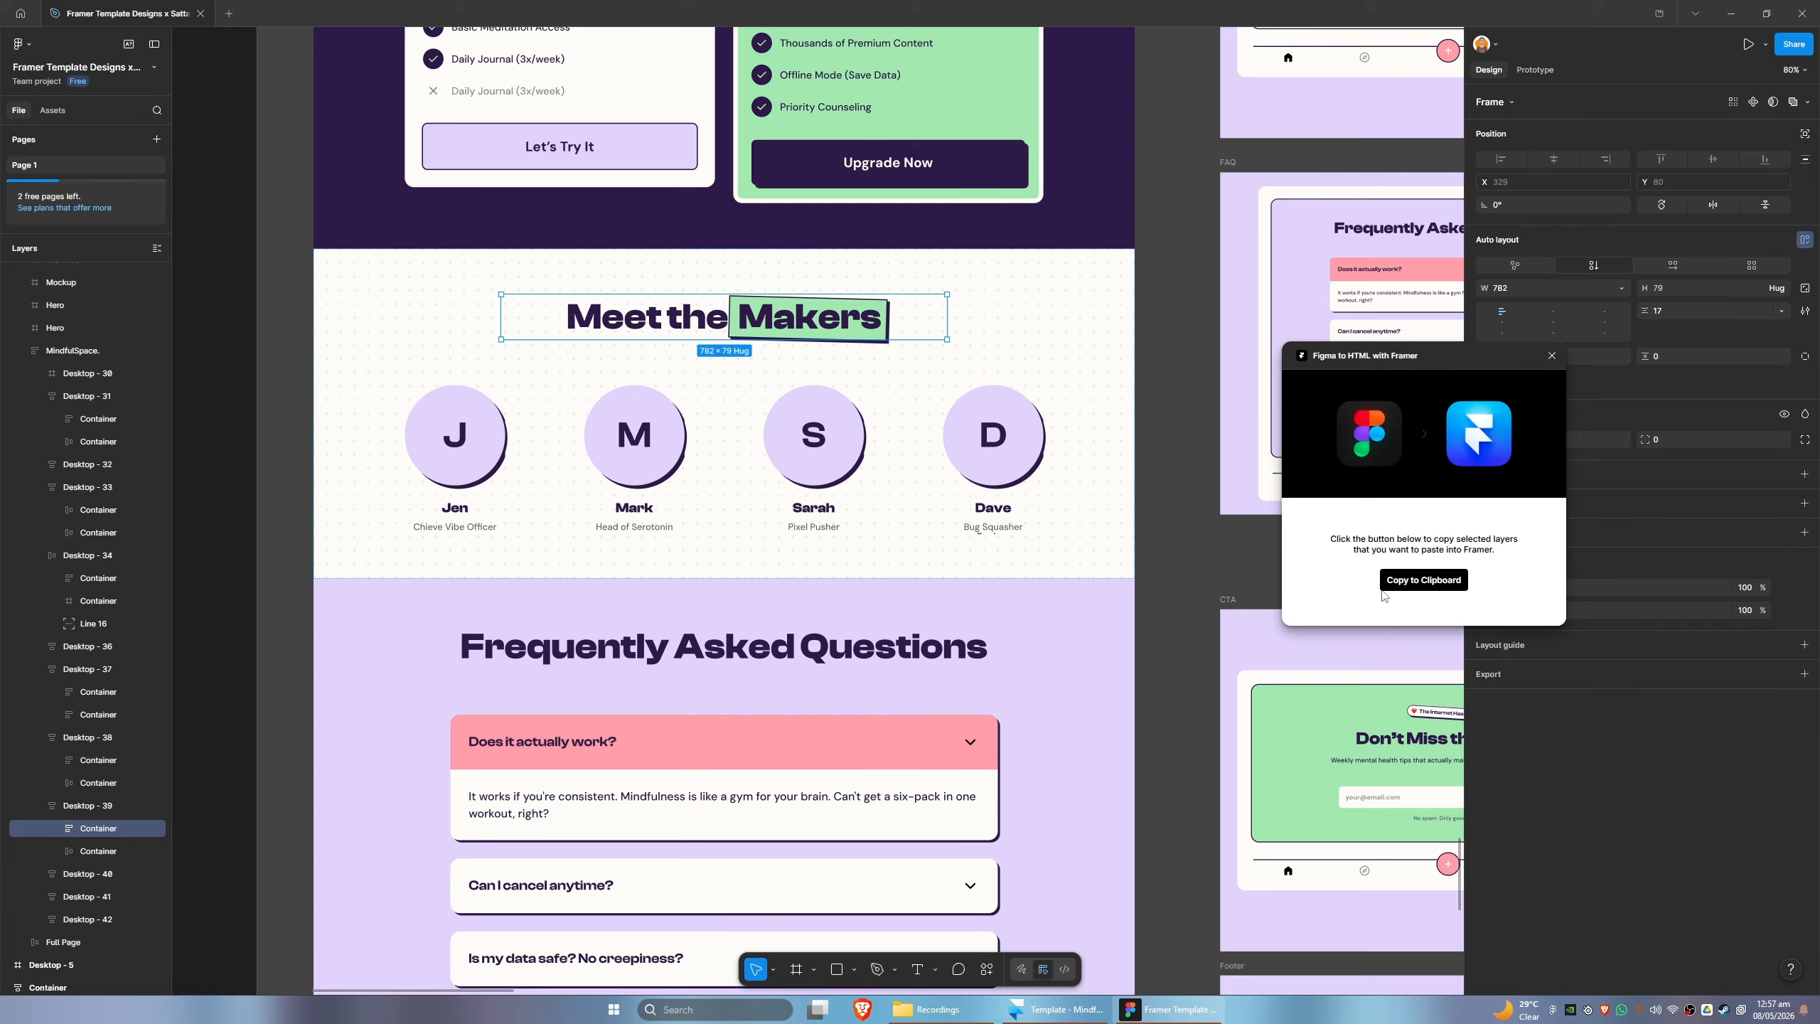
pyautogui.click(1064, 1018)
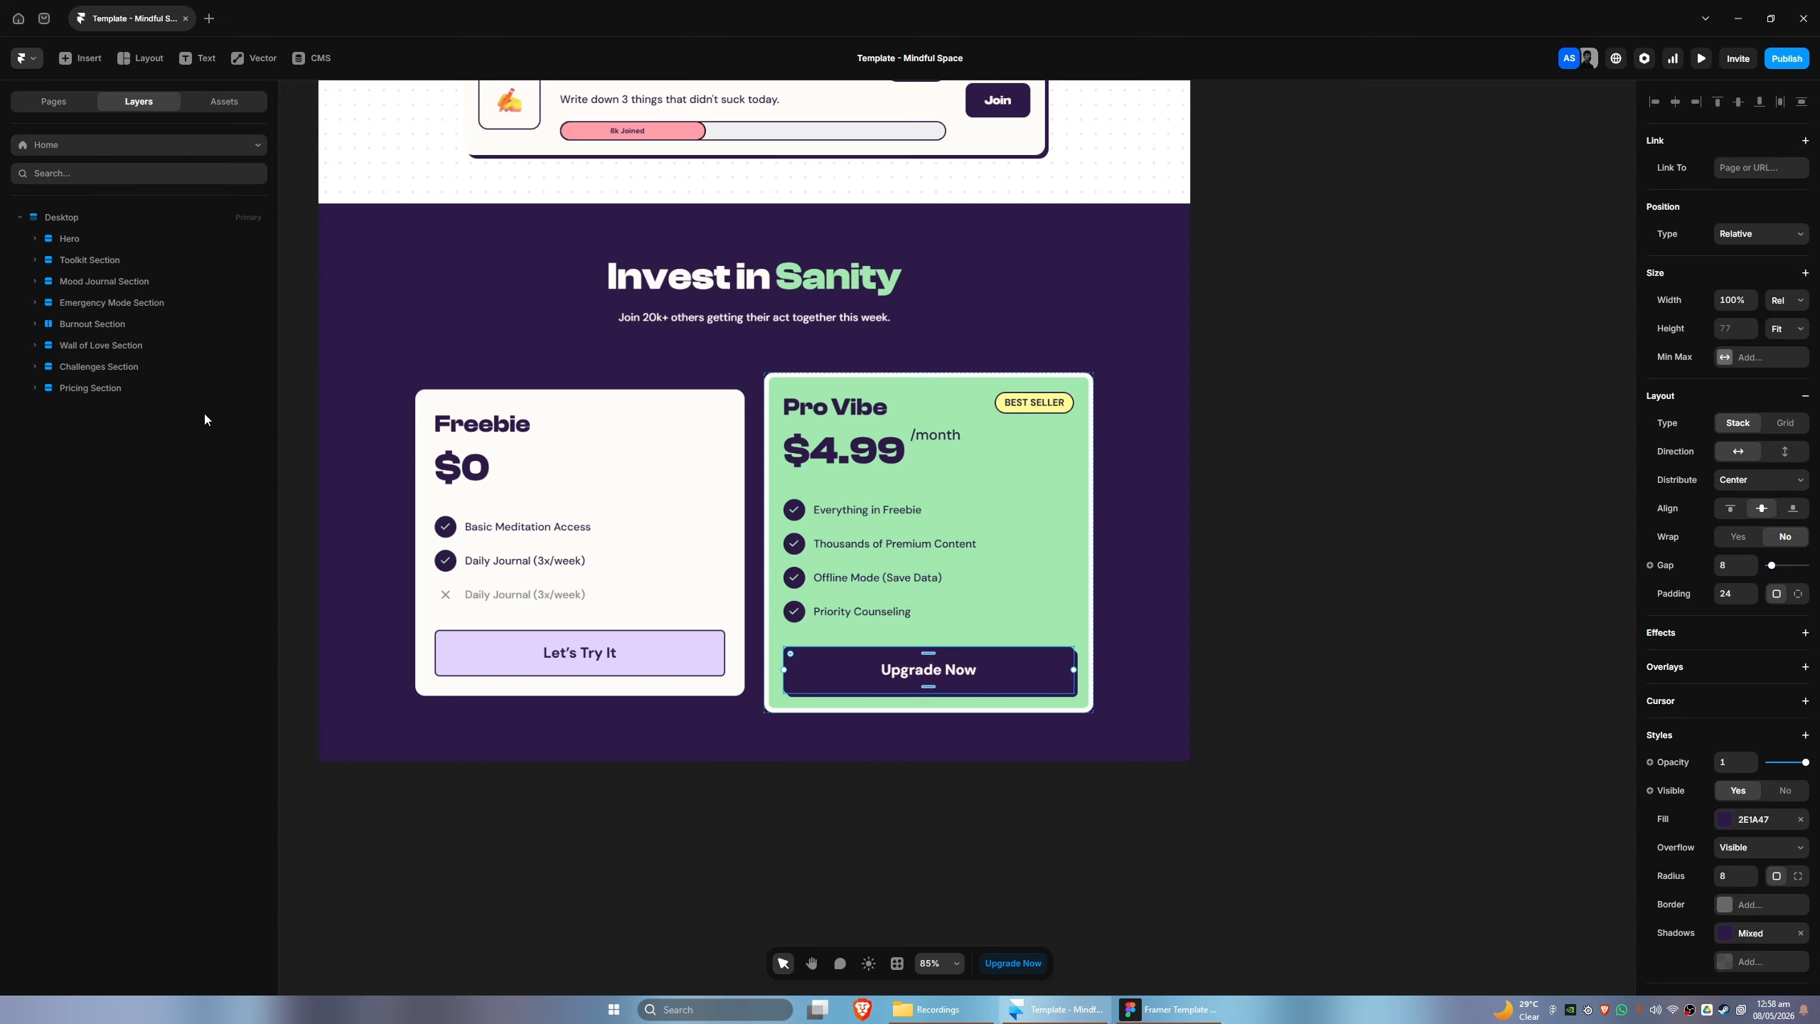
# - Draw a frame about 850 by 254 below the Pricing Section, nest it last in Desktop and set its width to Fill
pyautogui.press('f')
pyautogui.moveTo(784, 879); pyautogui.dragTo(1023, 939)
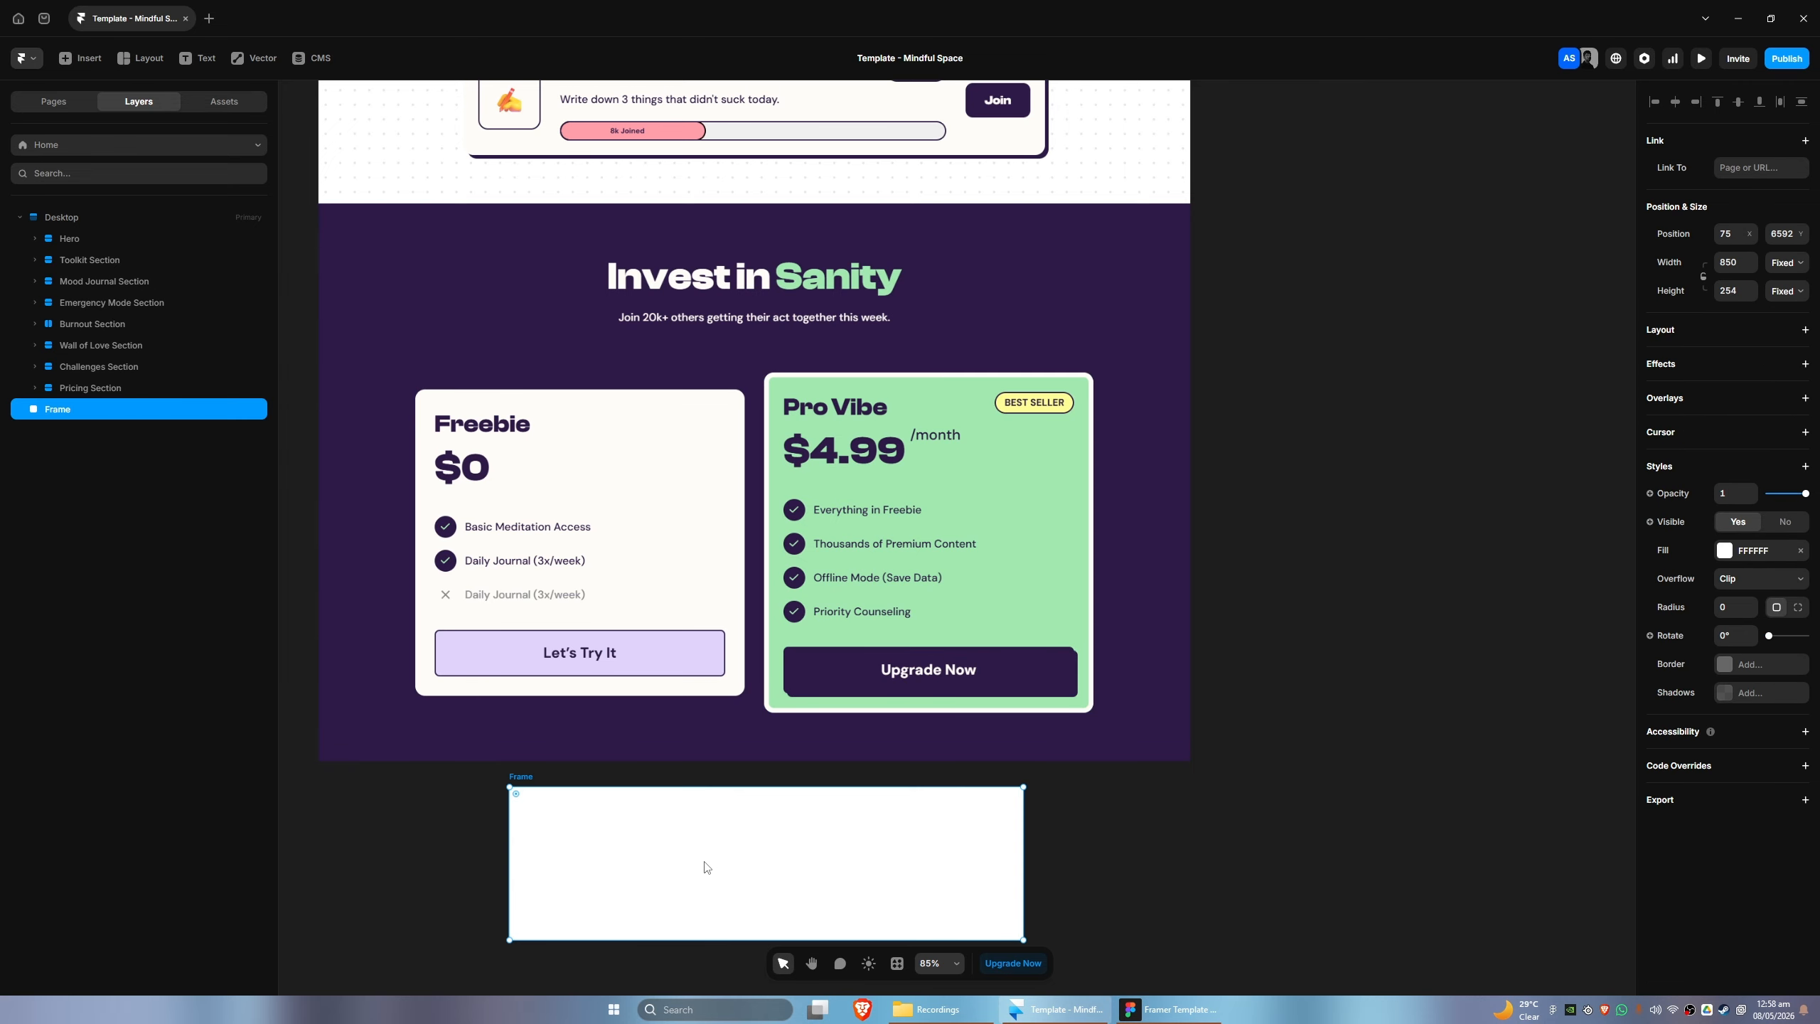
pyautogui.moveTo(84, 399); pyautogui.dragTo(101, 412)
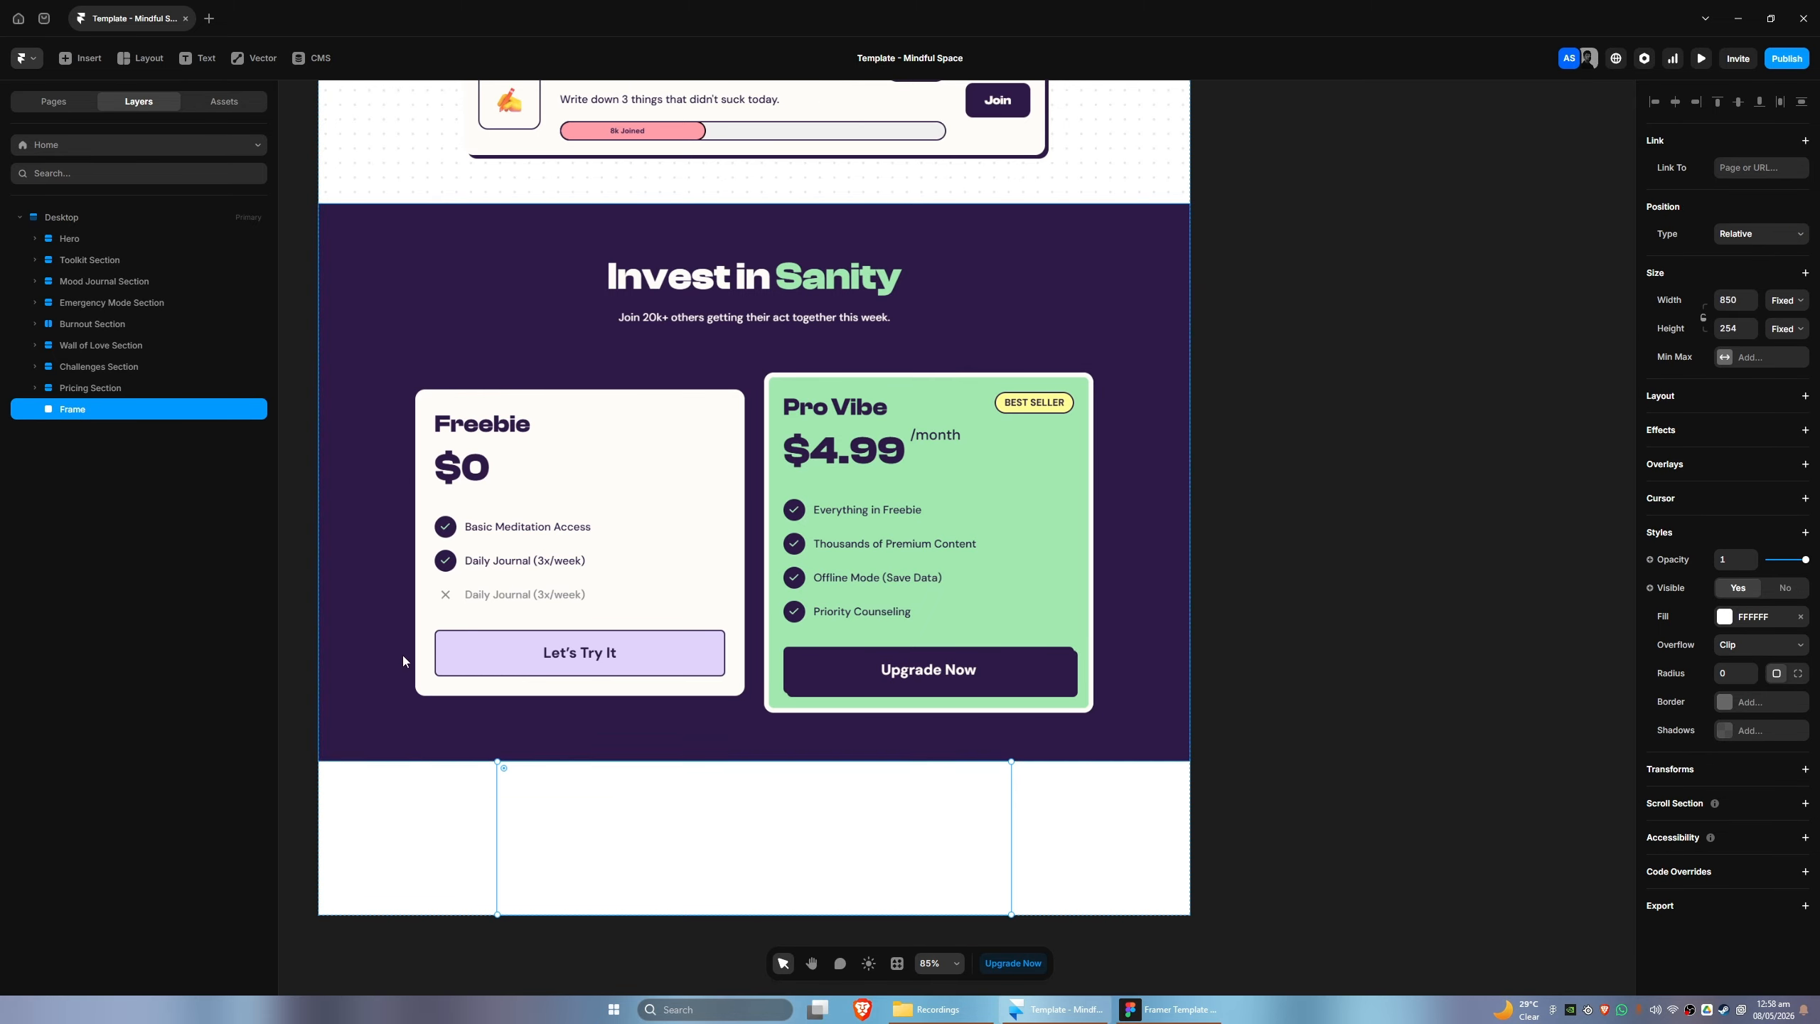
pyautogui.click(1787, 302)
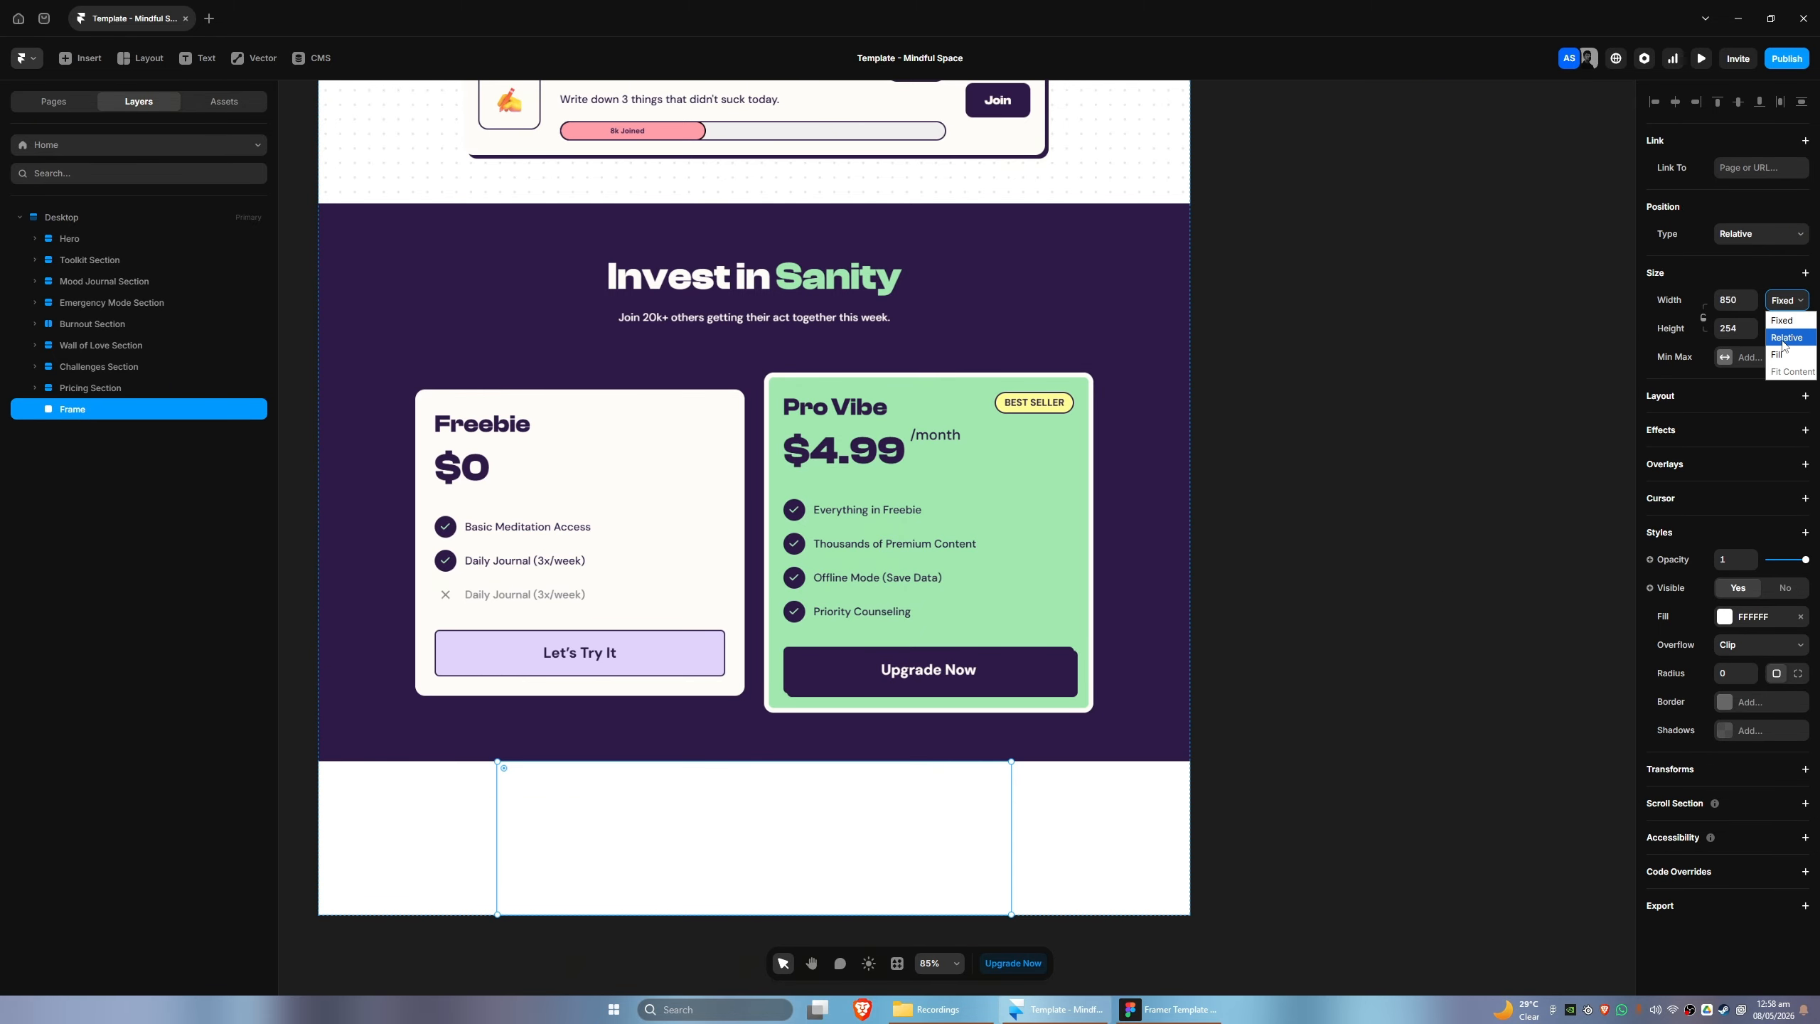
pyautogui.click(1784, 348)
# - Paste the copied Meet the Makers title container into the new frame
pyautogui.scroll(-1, 1272, 512)
pyautogui.hotkey('ctrl', 'v')
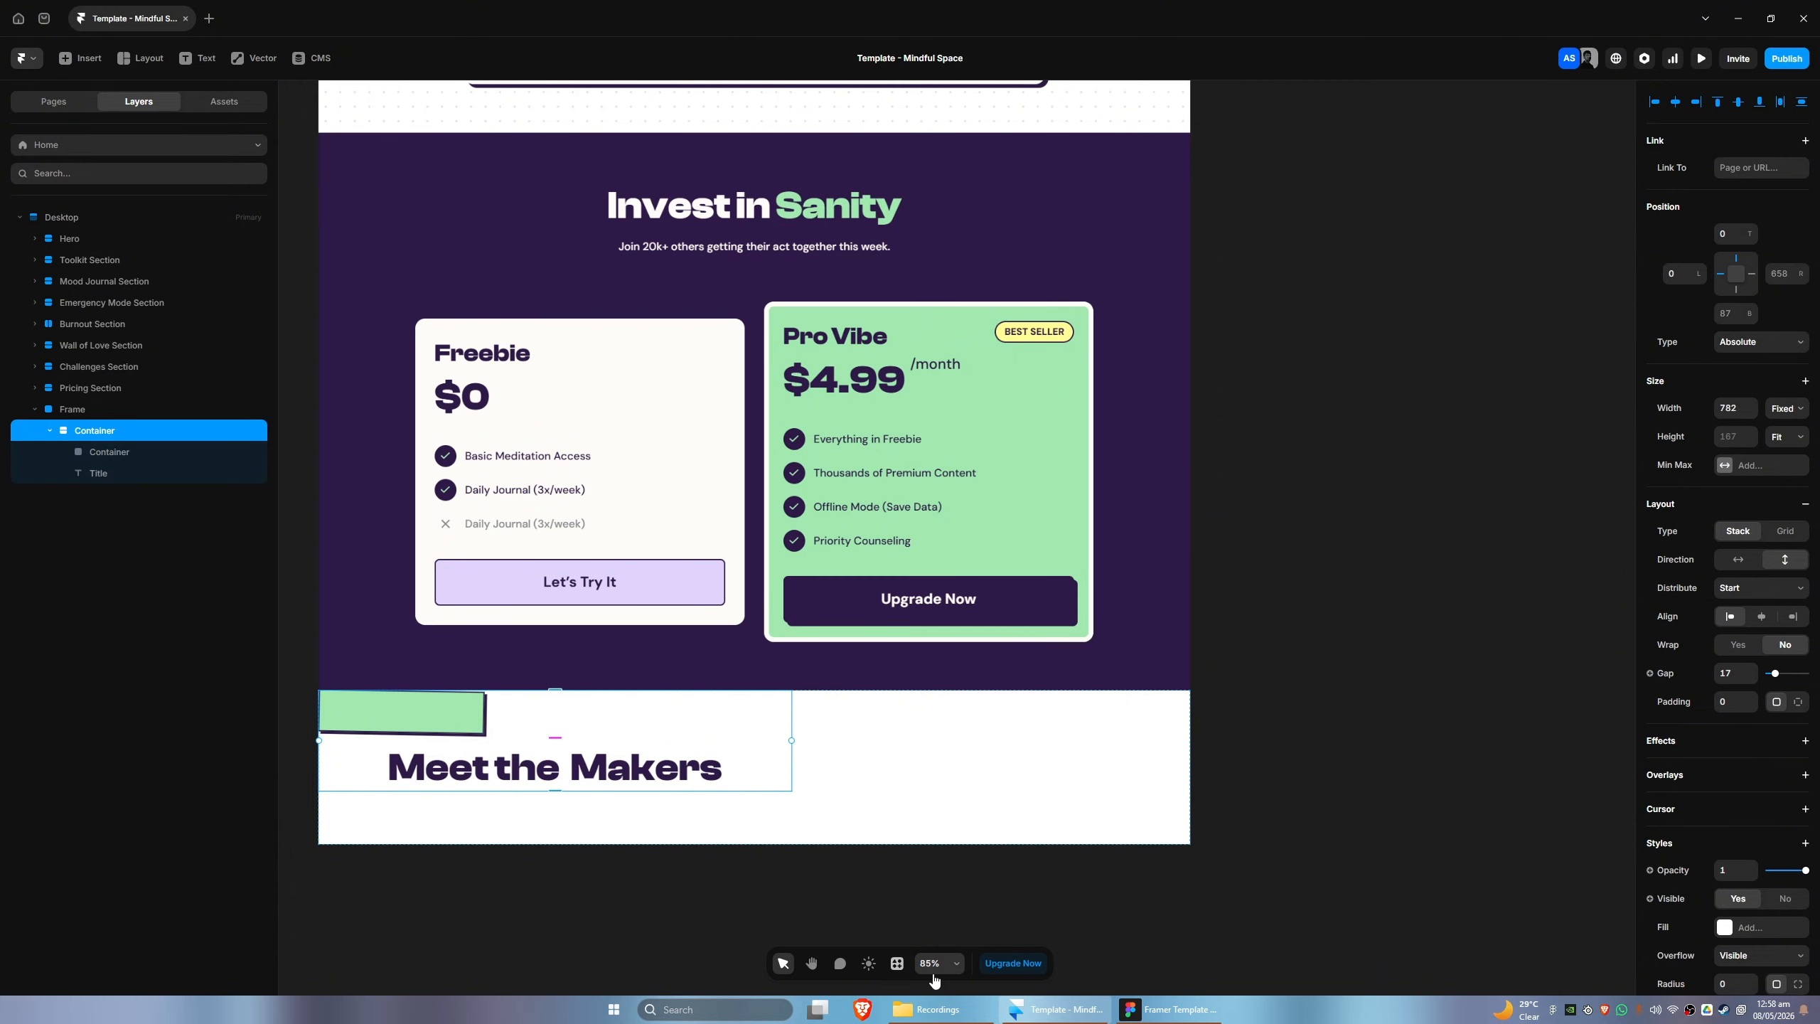
# - Switch to Figma, copy the container of four maker profiles with the Figma to HTML with Framer plugin, and return to Framer
pyautogui.click(1138, 1011)
pyautogui.scroll(-3, 680, 574)
pyautogui.scroll(3, 681, 574)
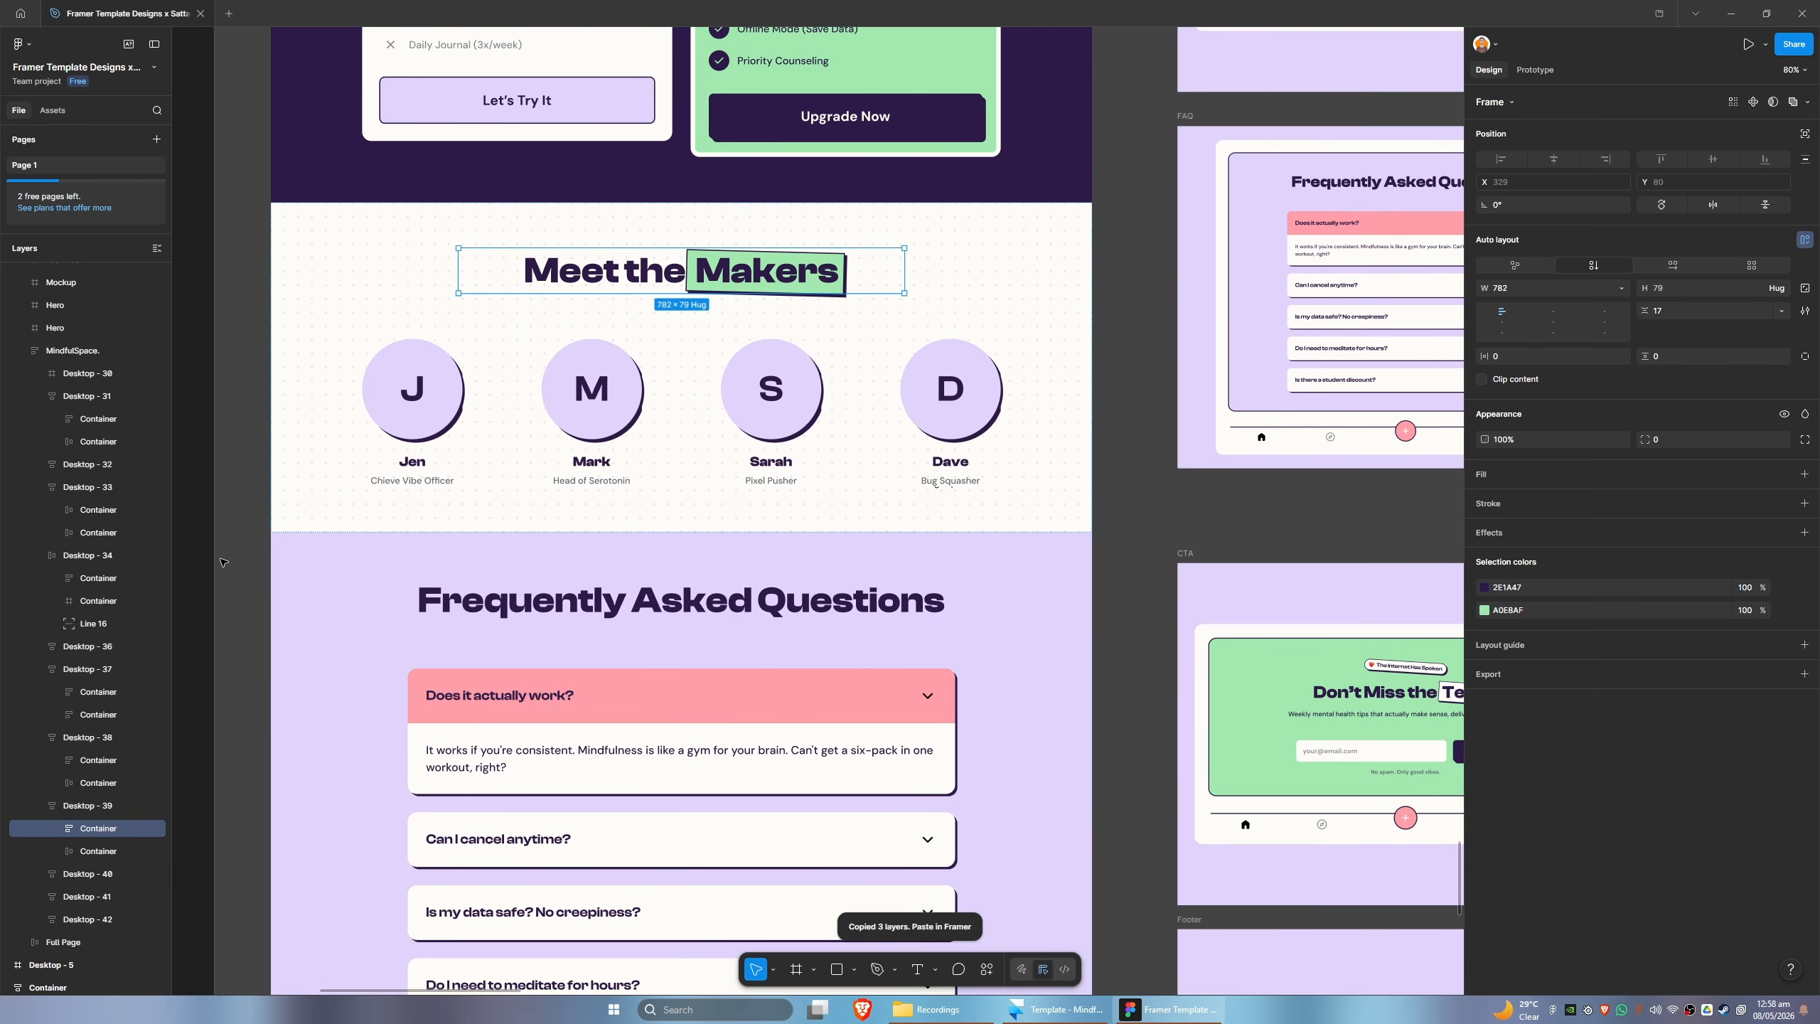
pyautogui.click(90, 847)
pyautogui.click(987, 968)
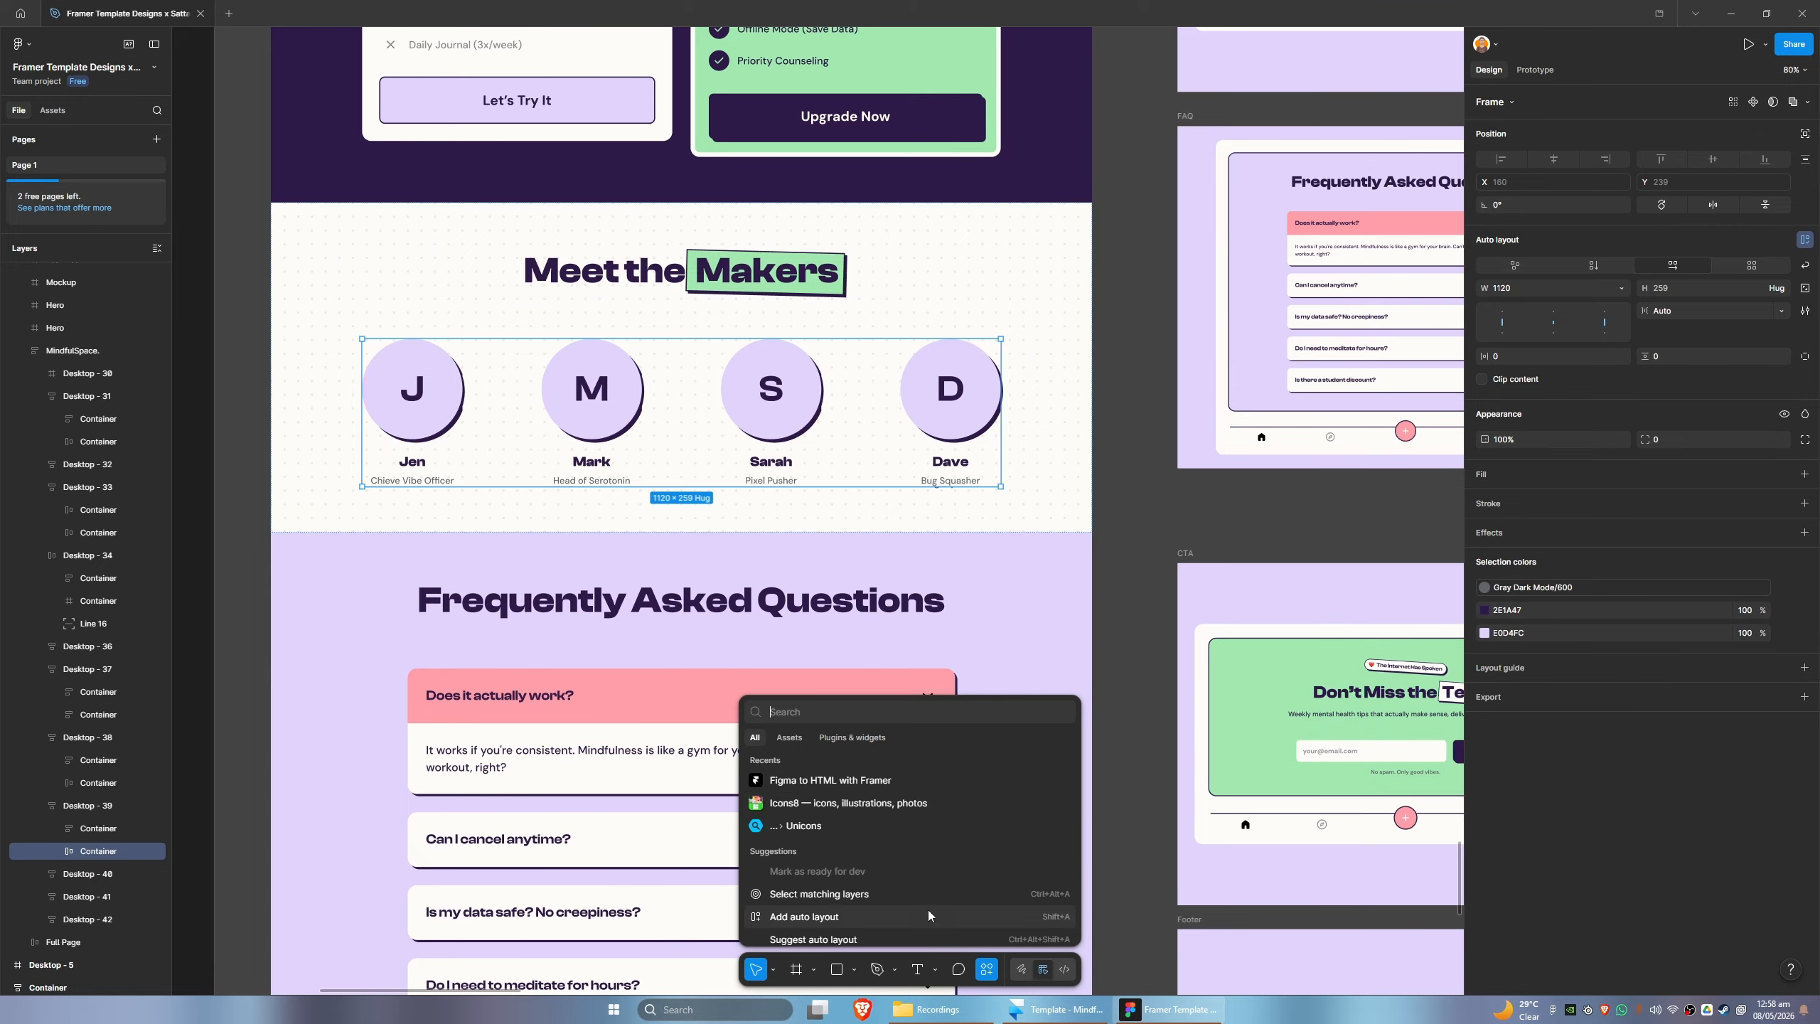
pyautogui.click(829, 783)
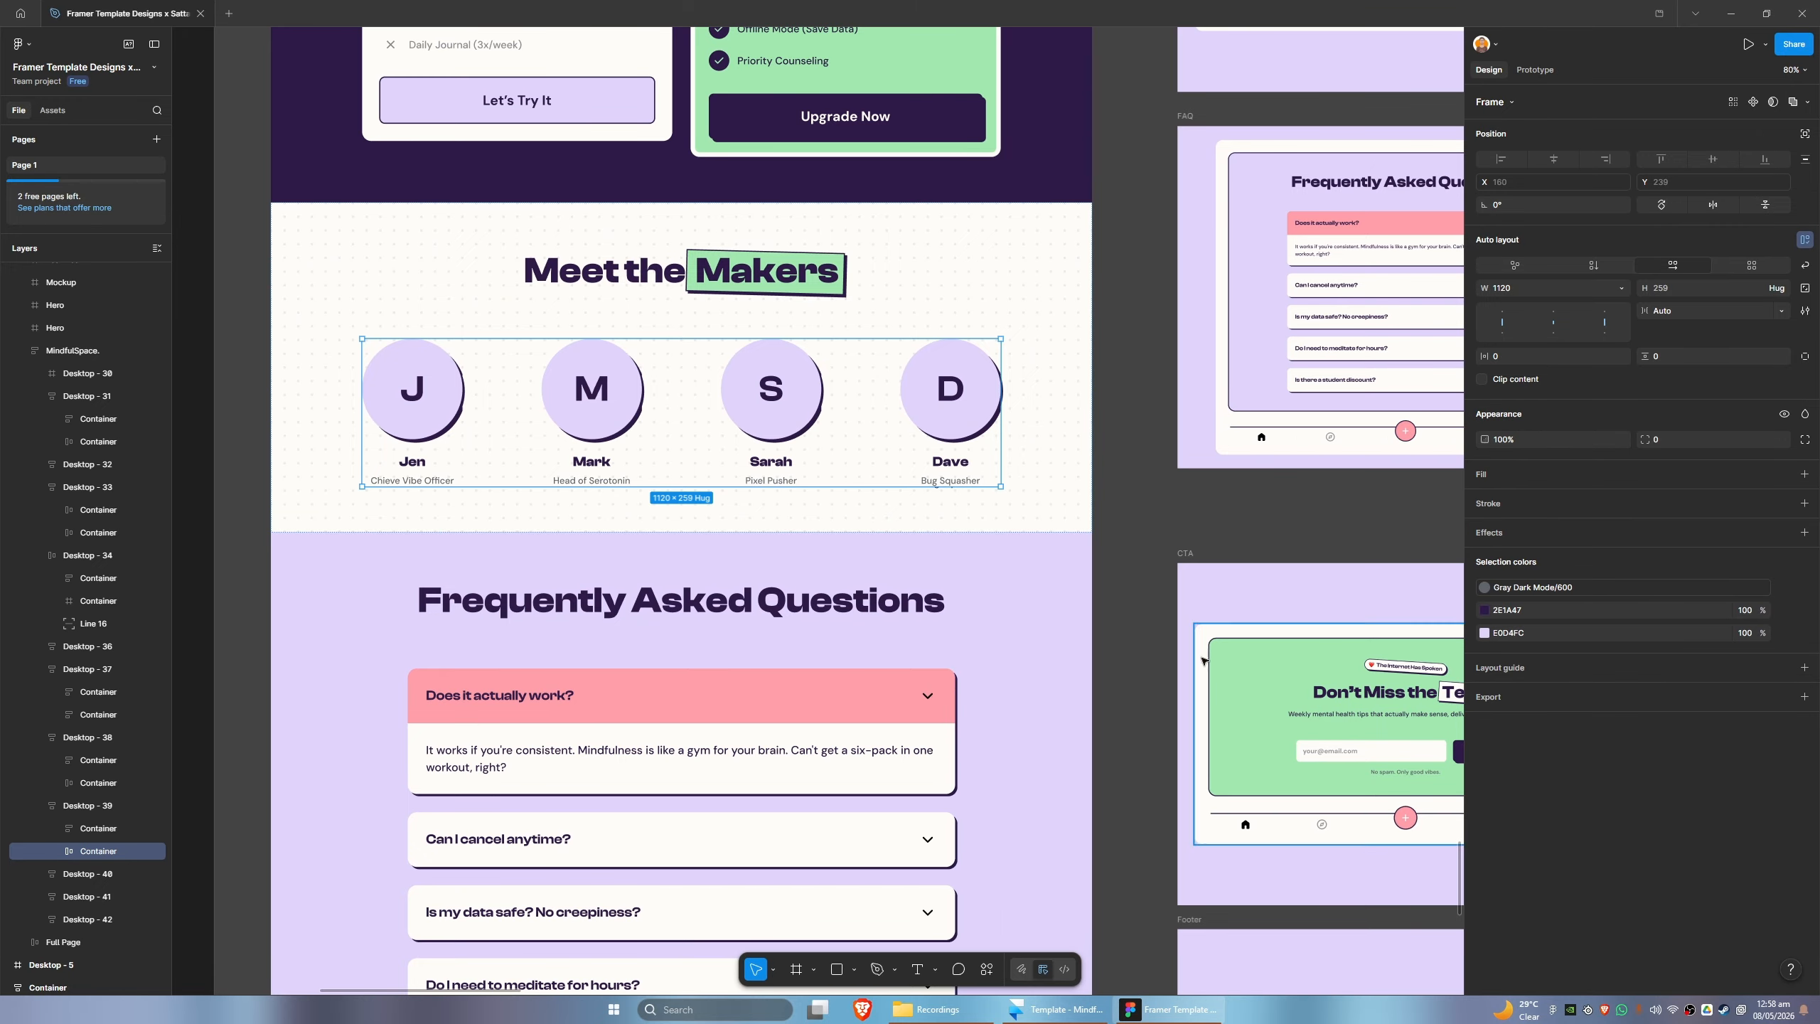
pyautogui.click(1059, 1008)
# - Paste the maker profiles container into the new frame alongside the title container and collapse the title container's layers
pyautogui.click(78, 414)
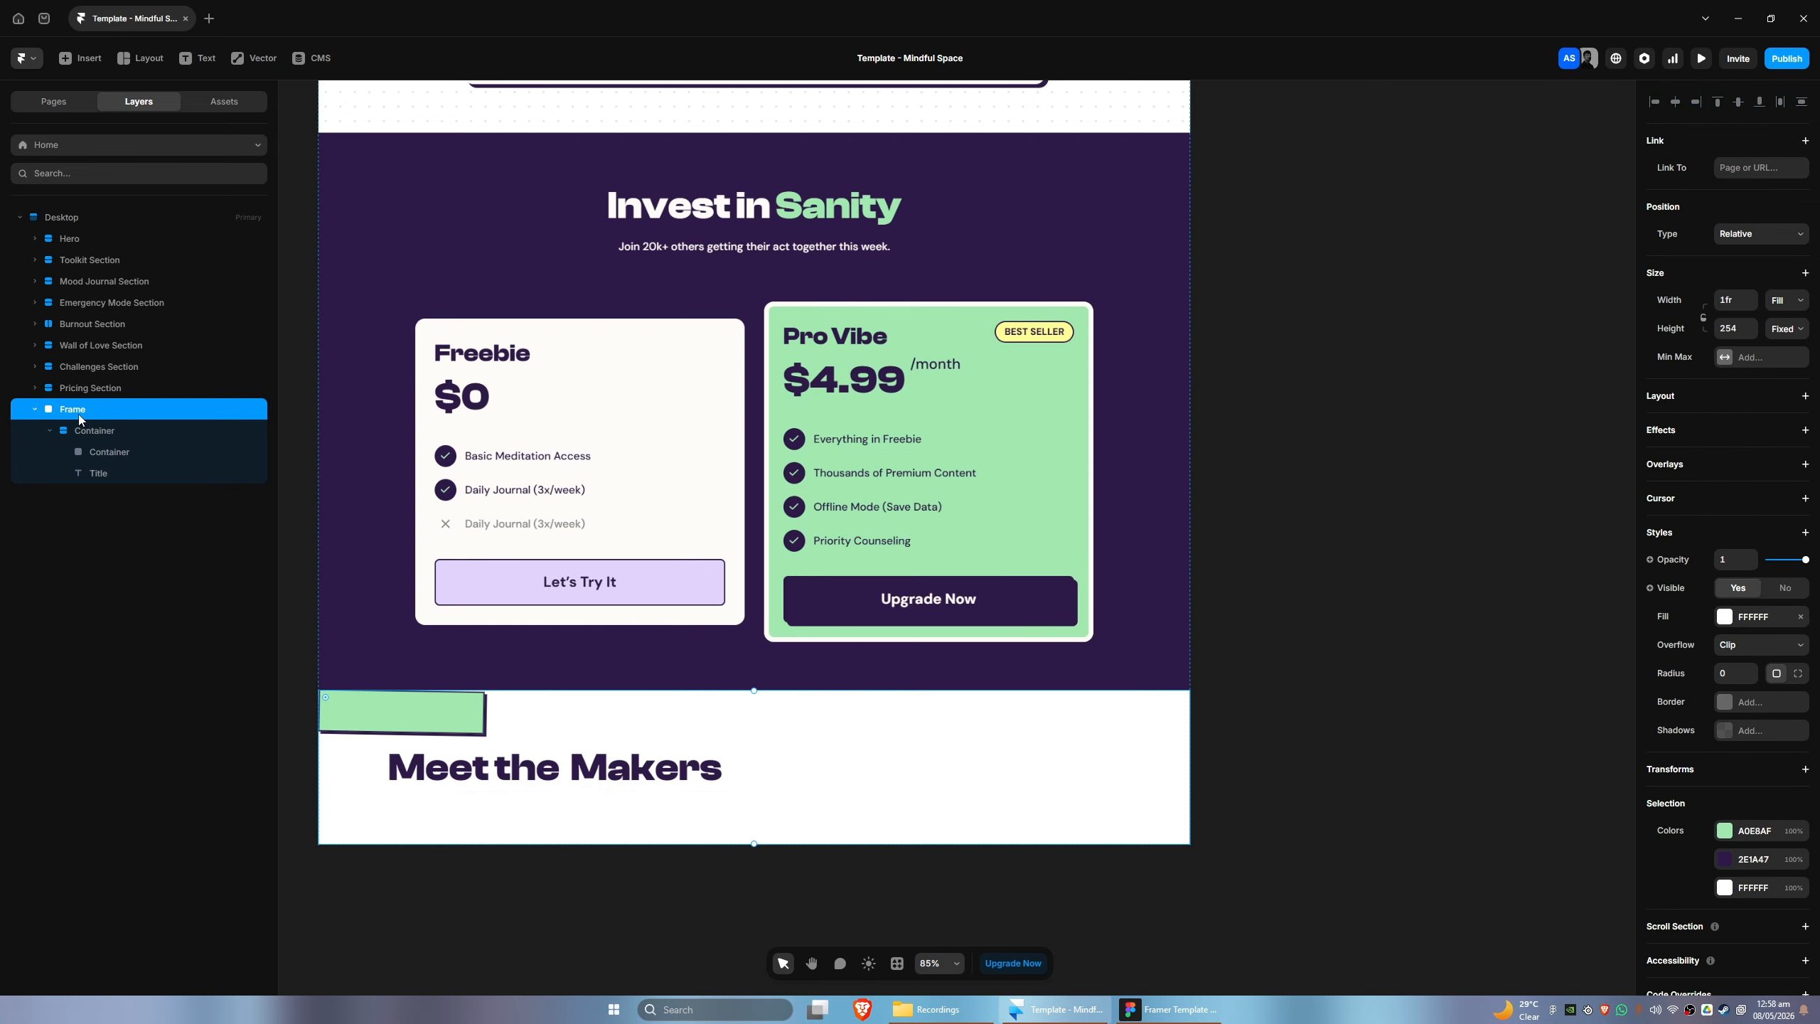
pyautogui.hotkey('ctrl', 'v')
pyautogui.click(50, 430)
pyautogui.moveTo(79, 451); pyautogui.dragTo(79, 424)
# - Give the new frame a vertical stack layout with Fit Content height and a padding of 80
pyautogui.click(73, 409)
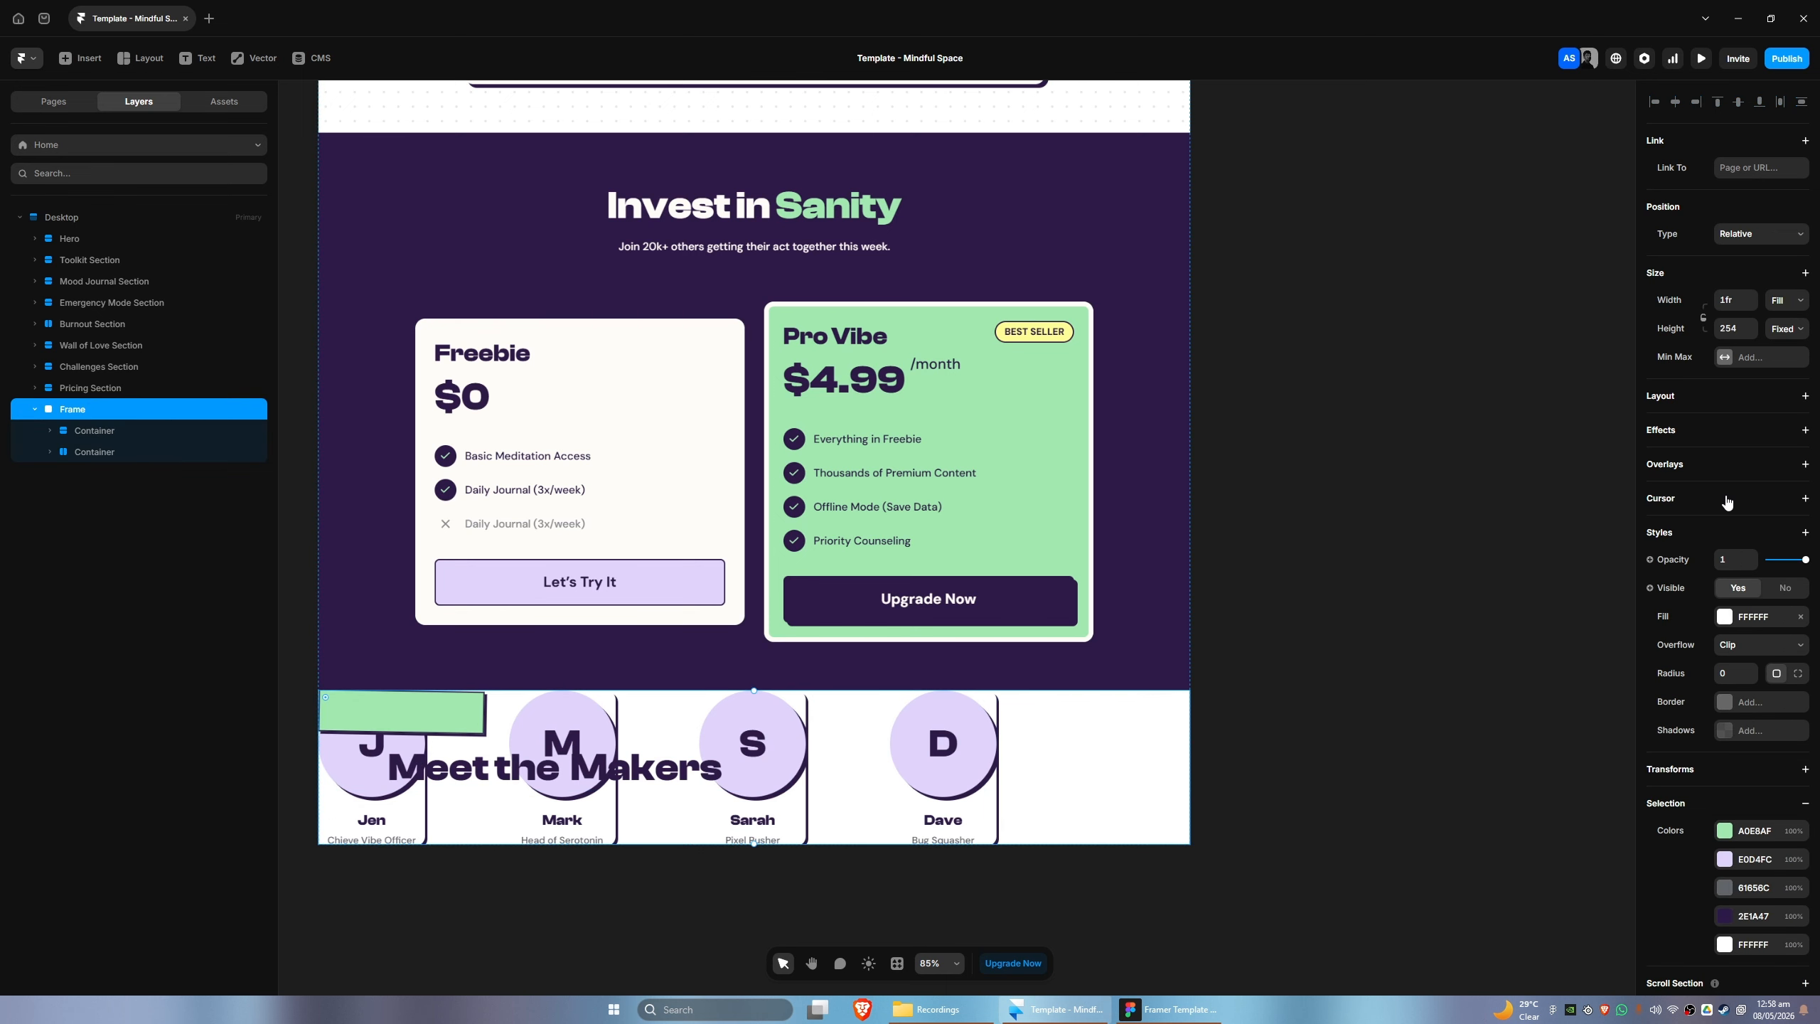
pyautogui.click(1727, 406)
pyautogui.click(1784, 451)
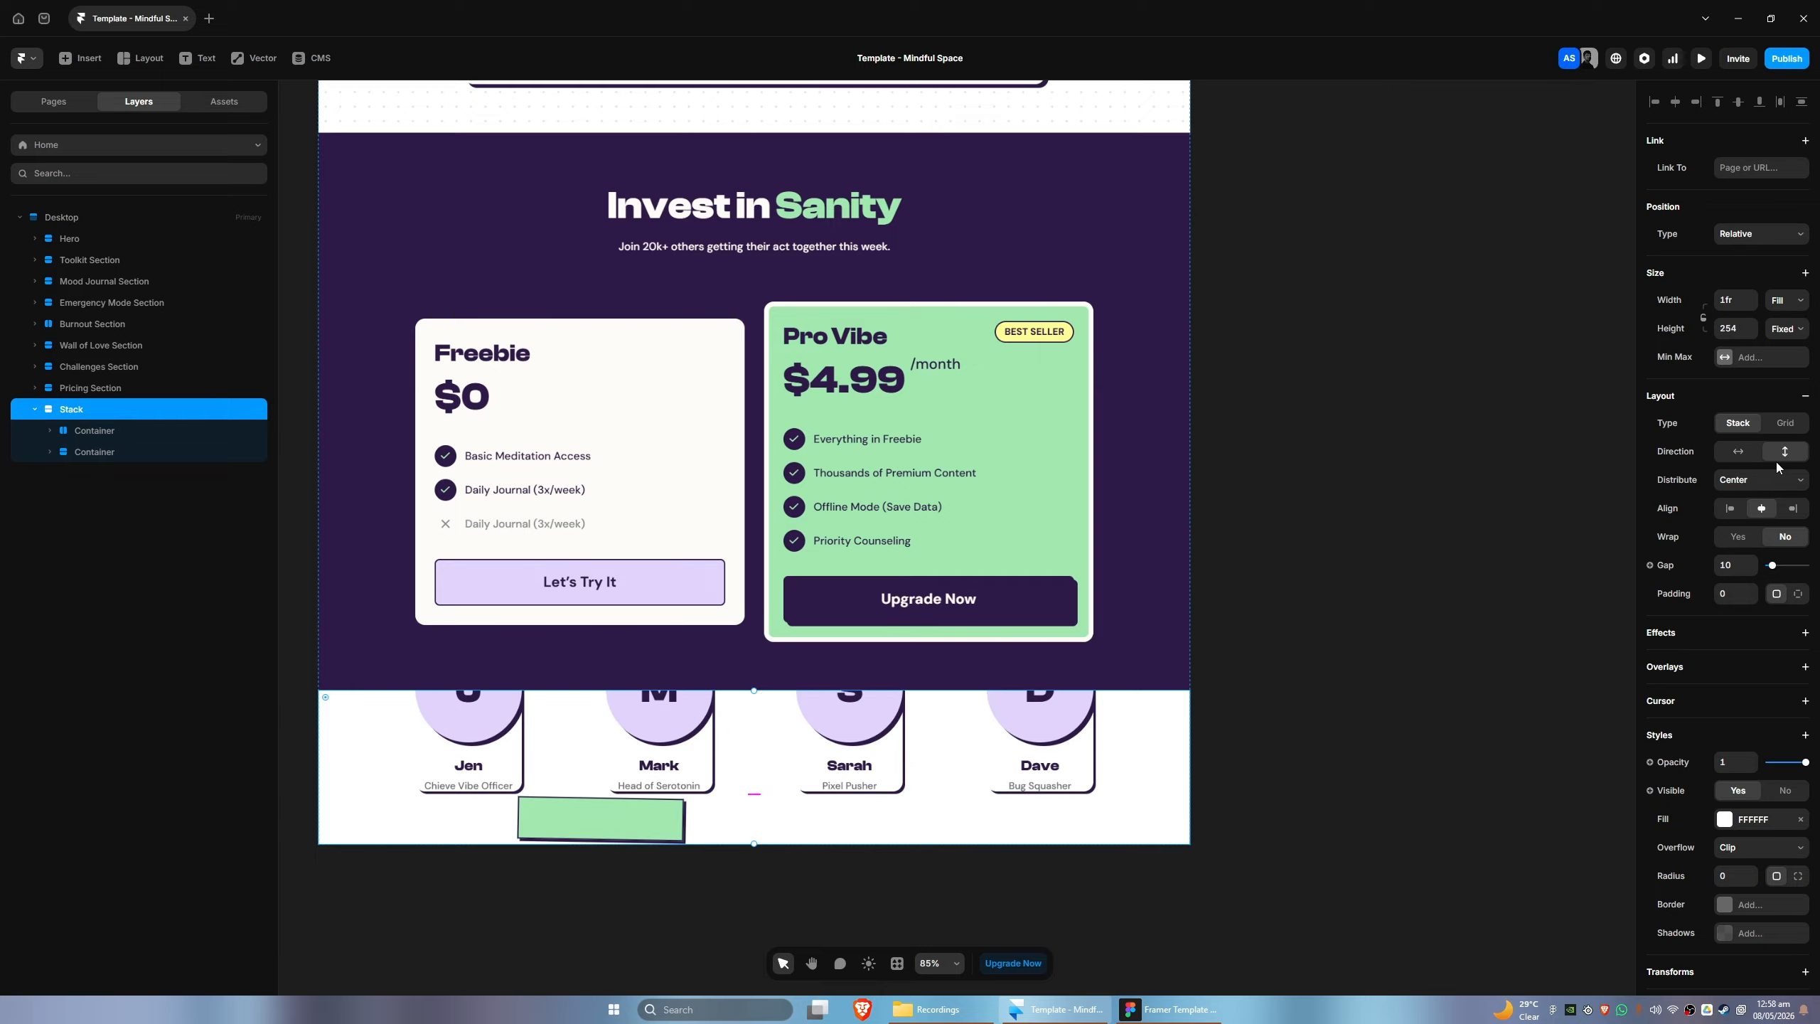
pyautogui.click(1788, 330)
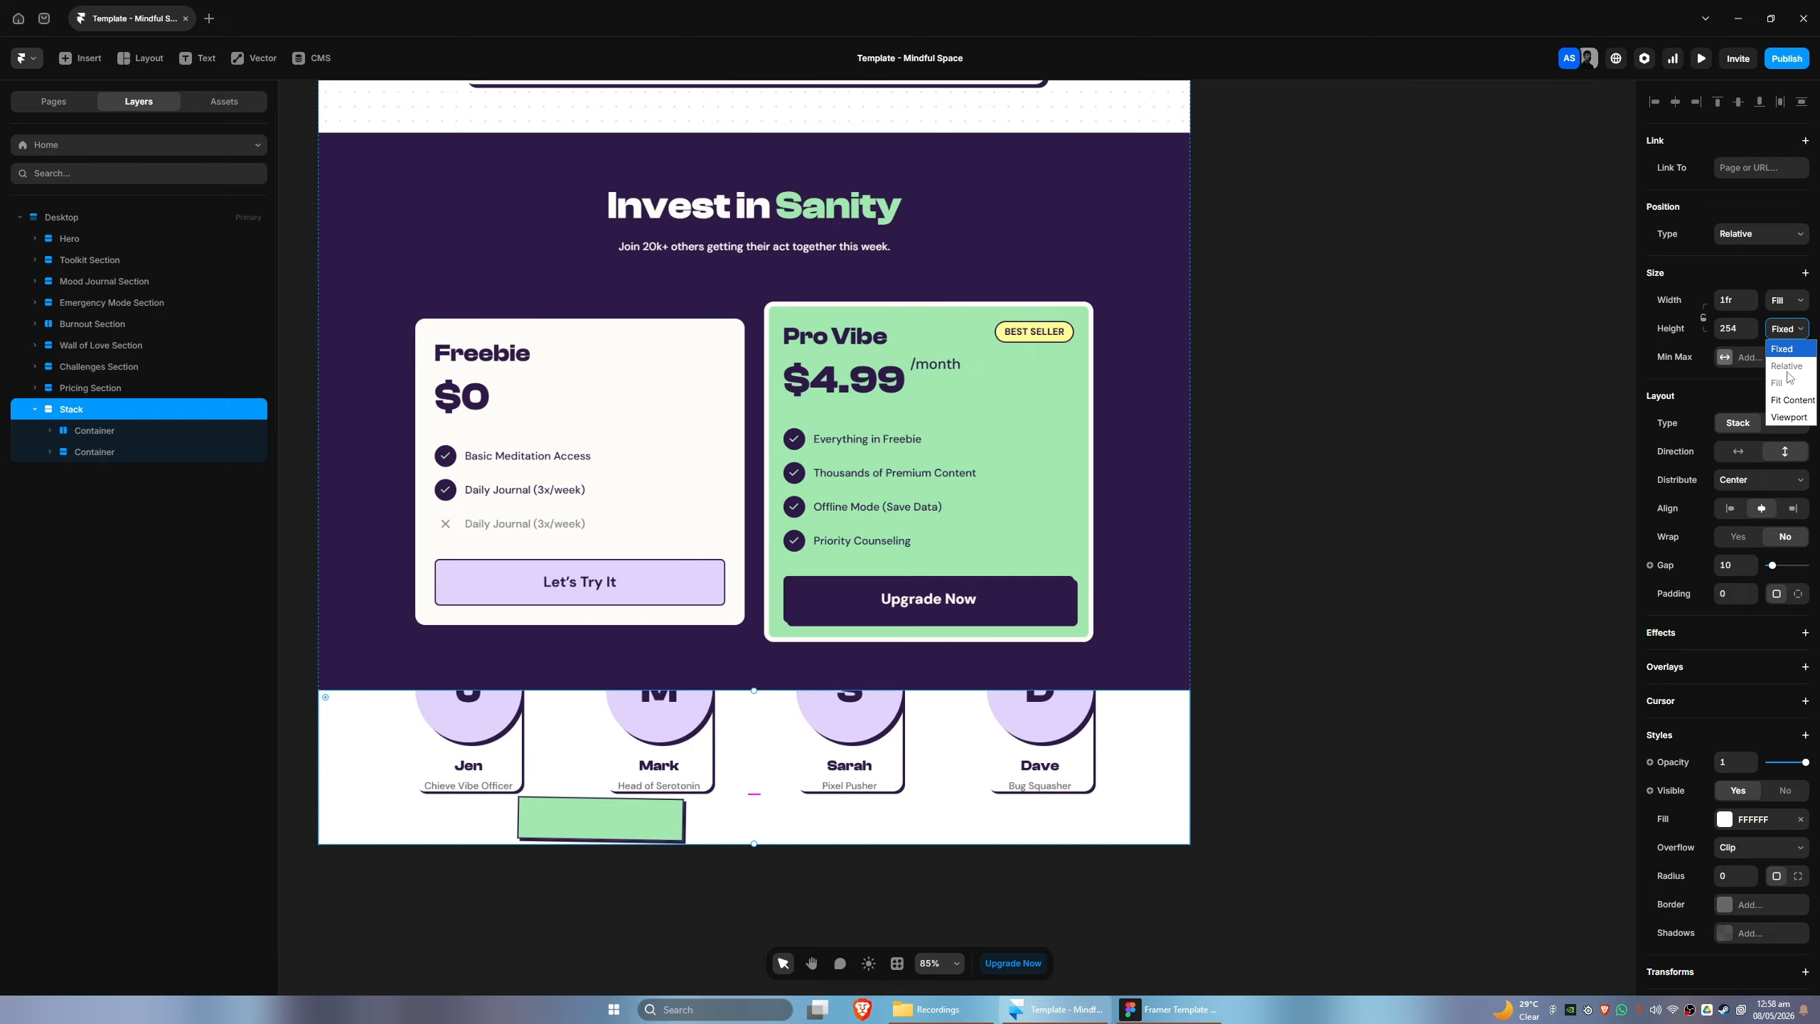
pyautogui.click(1795, 406)
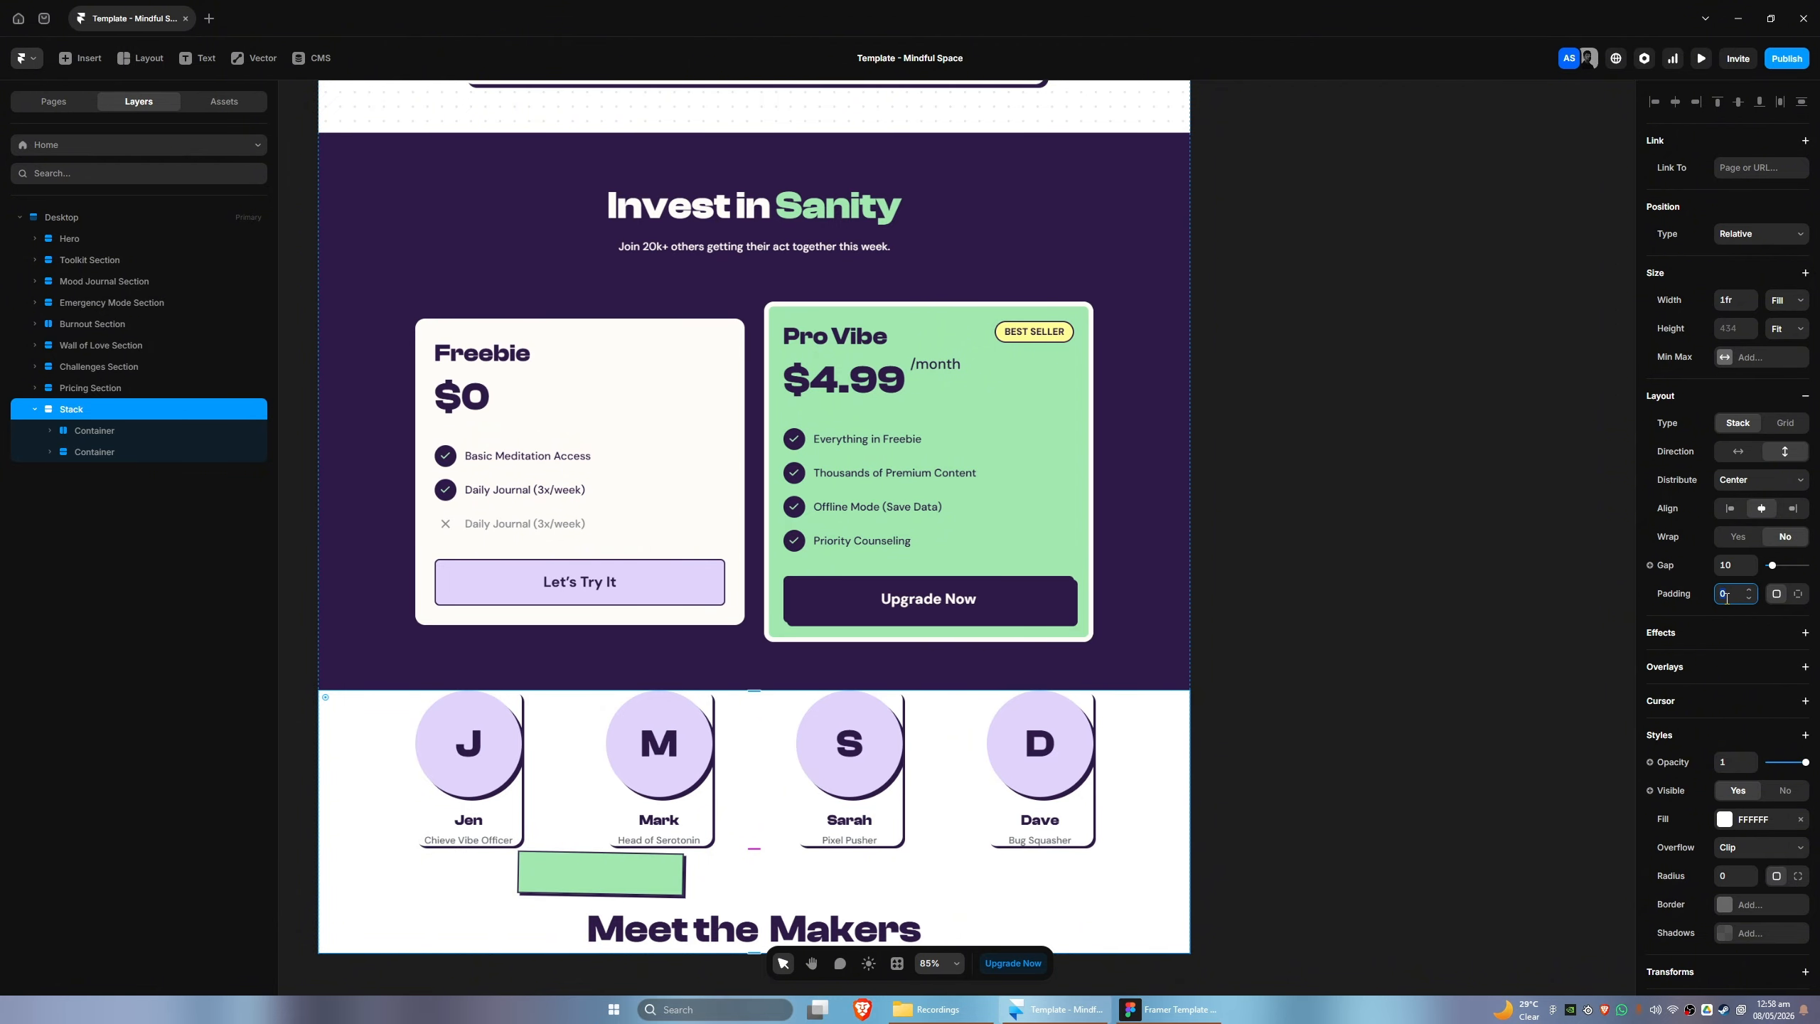
pyautogui.write('80')
pyautogui.scroll(-3, 1423, 729)
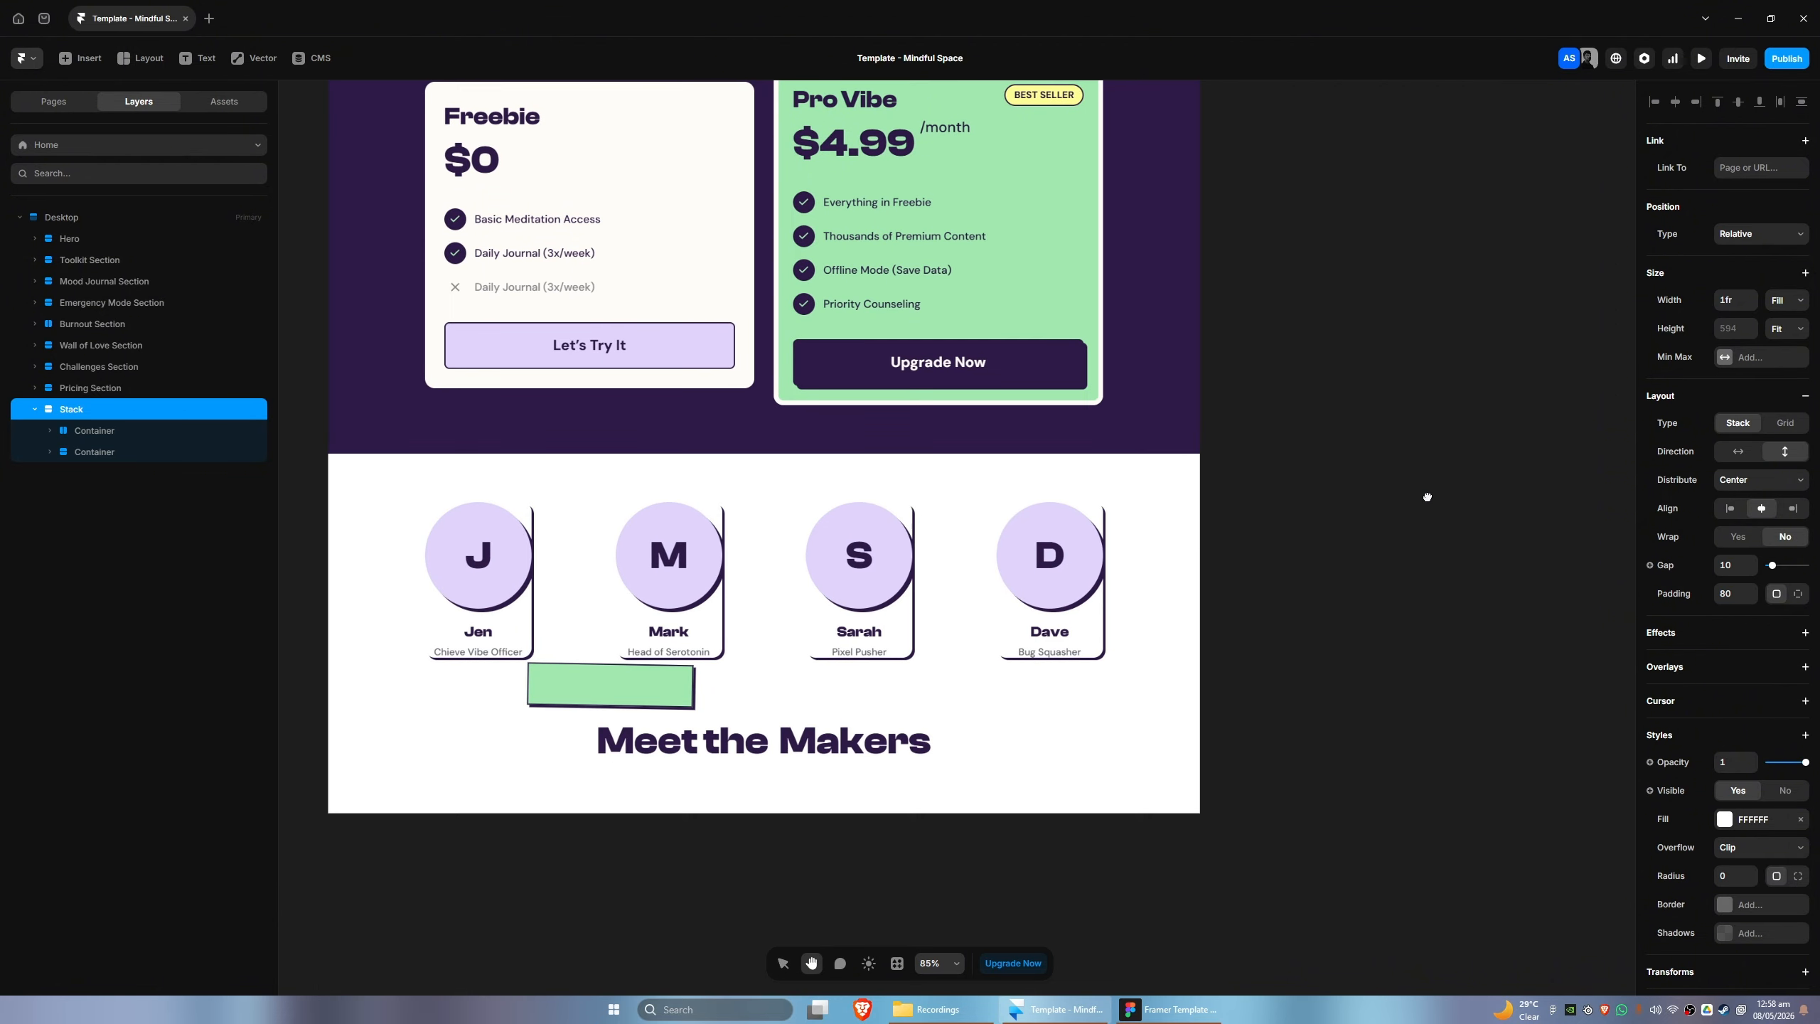
# - Move the title container above the maker profiles in the stack and check the arrangement against the Figma design
pyautogui.moveTo(131, 450); pyautogui.dragTo(98, 431)
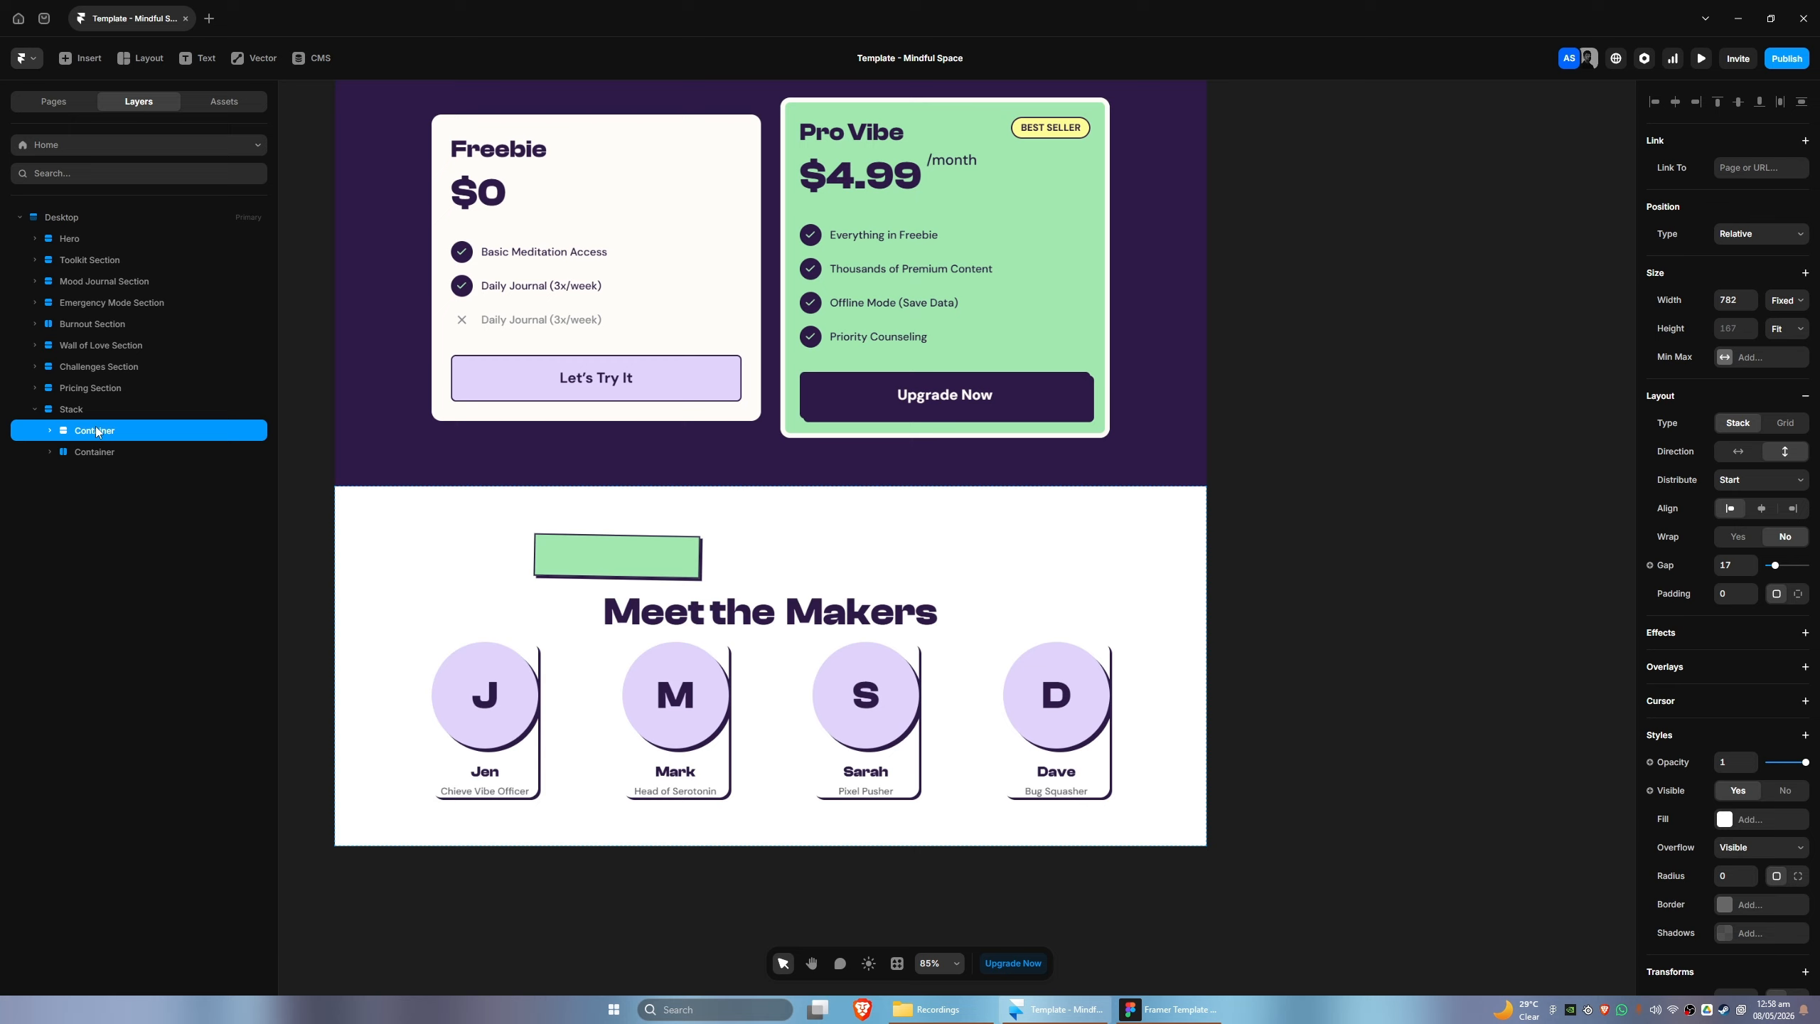
pyautogui.click(1061, 1011)
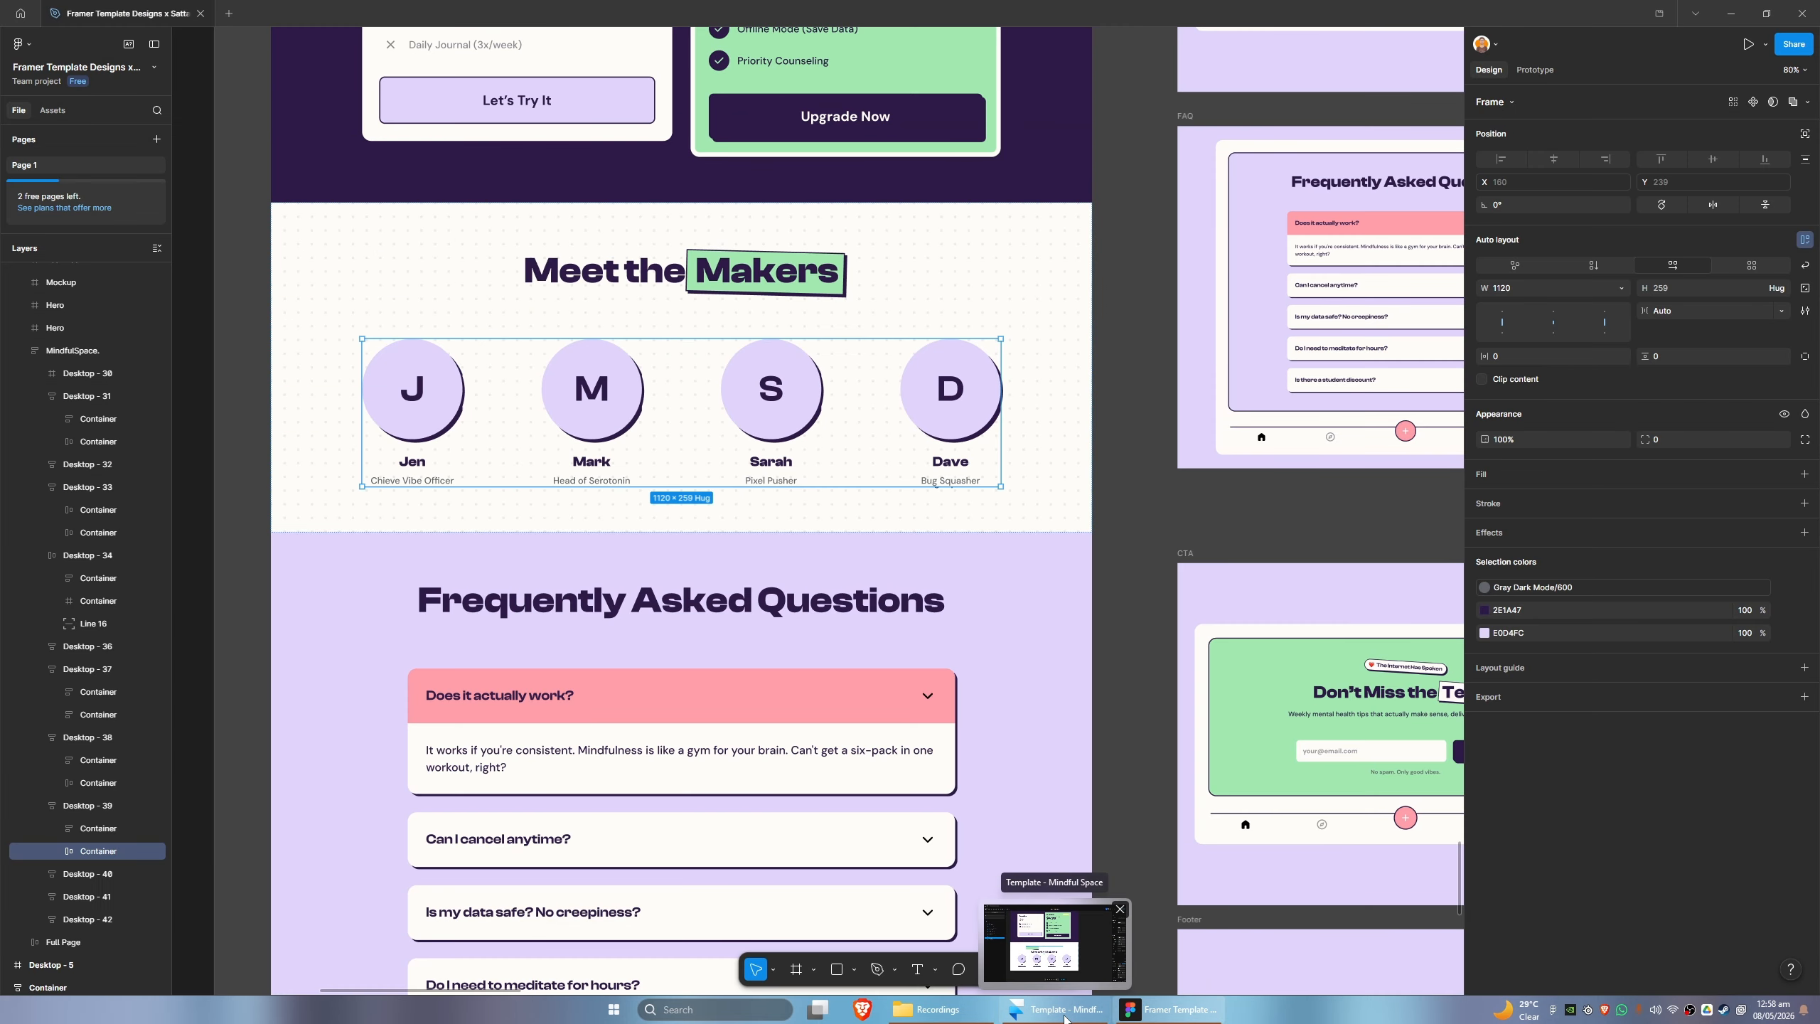
pyautogui.click(1064, 1017)
pyautogui.click(1062, 1016)
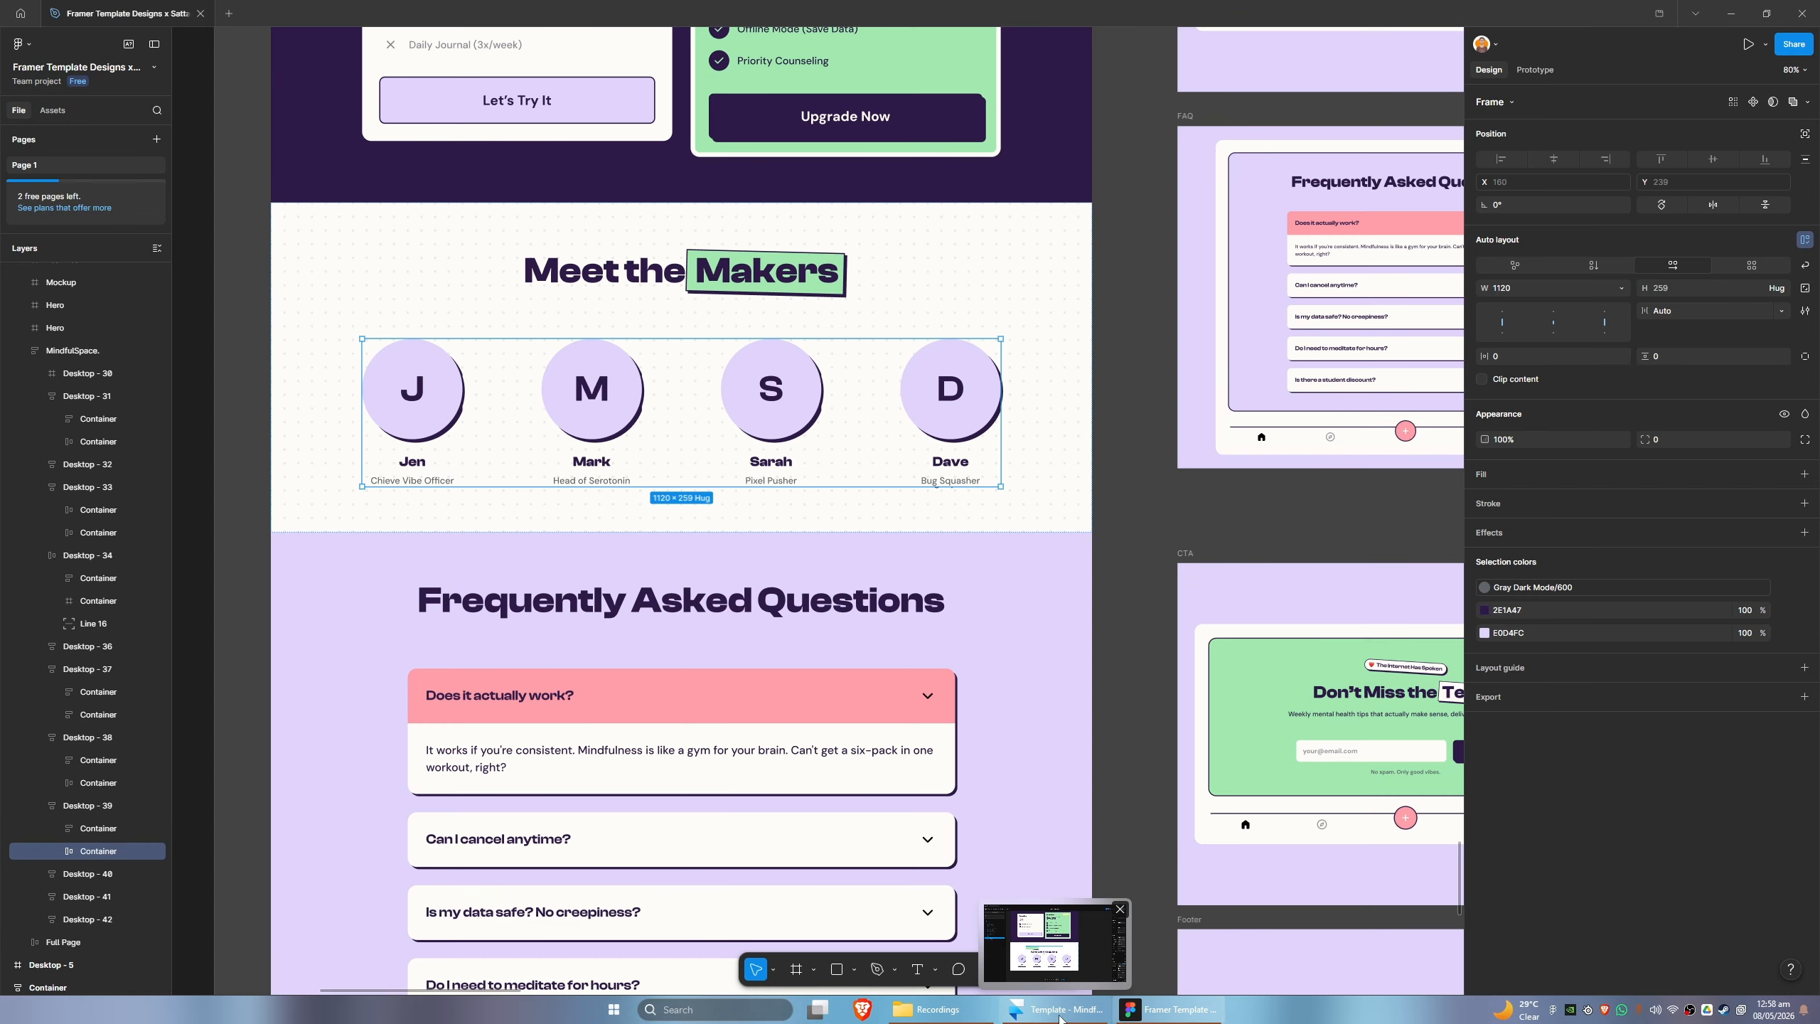
pyautogui.click(1059, 1017)
pyautogui.click(1059, 1017)
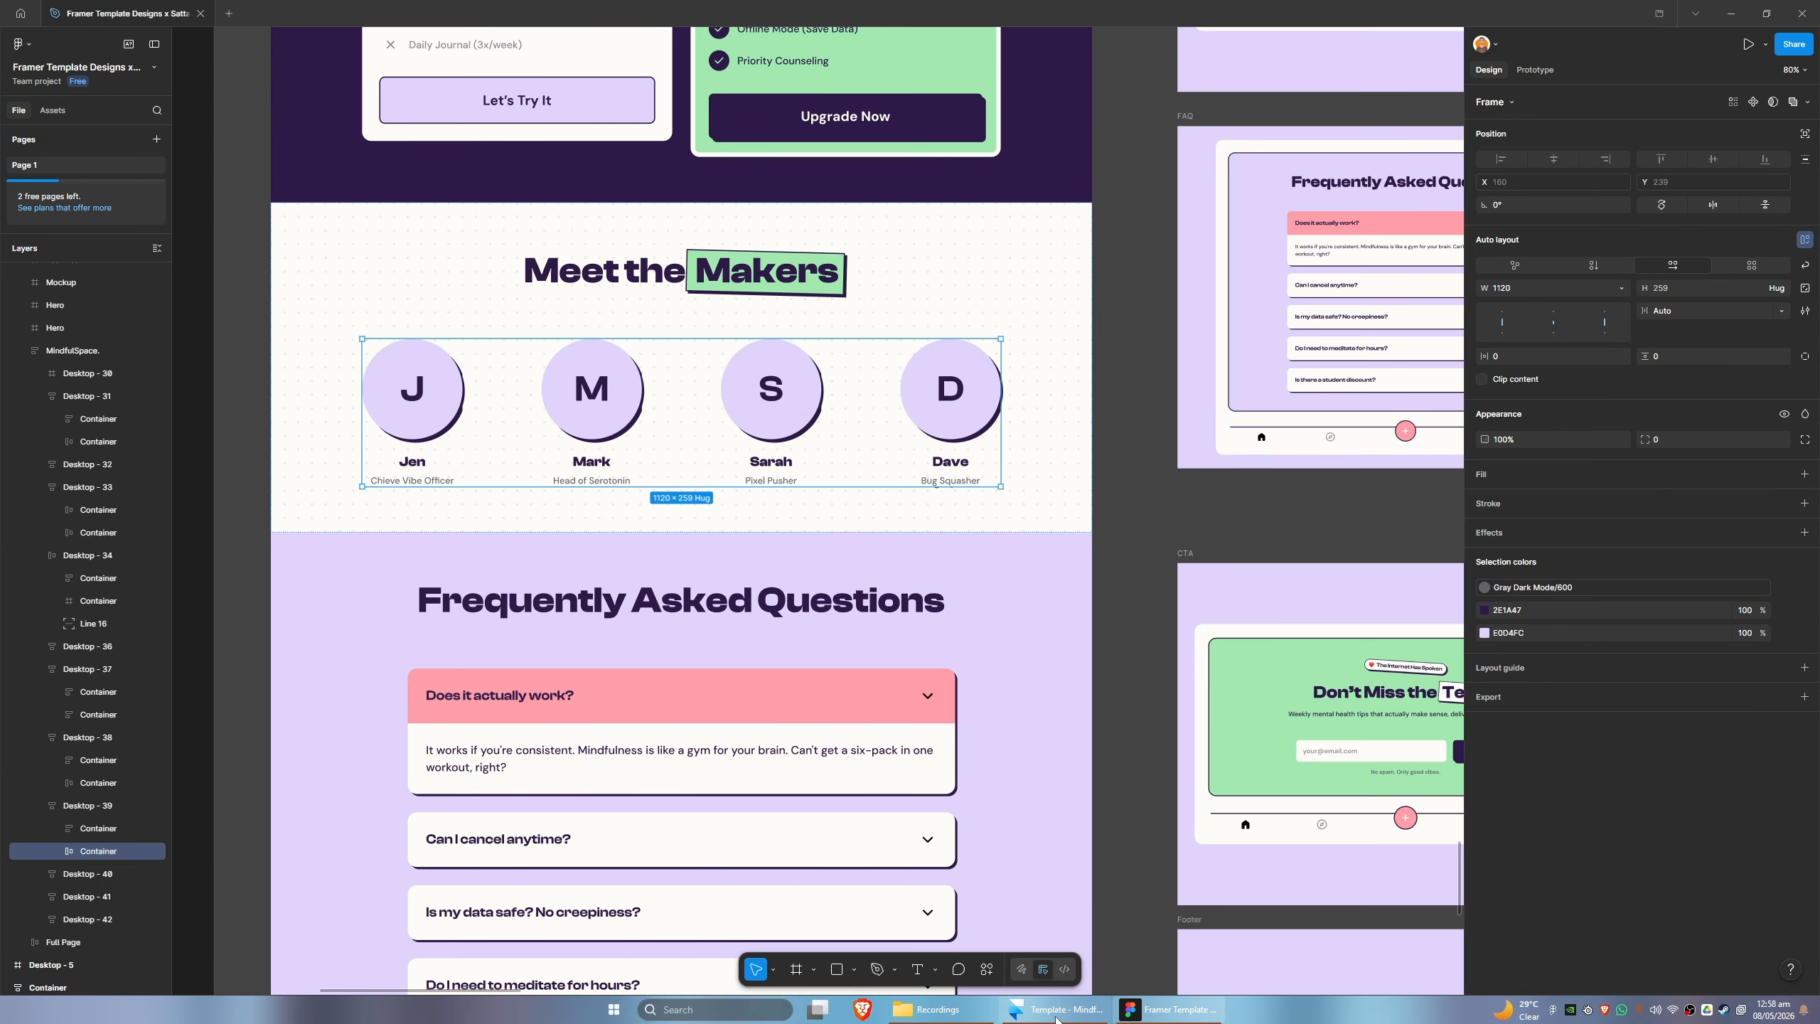
pyautogui.click(1056, 1018)
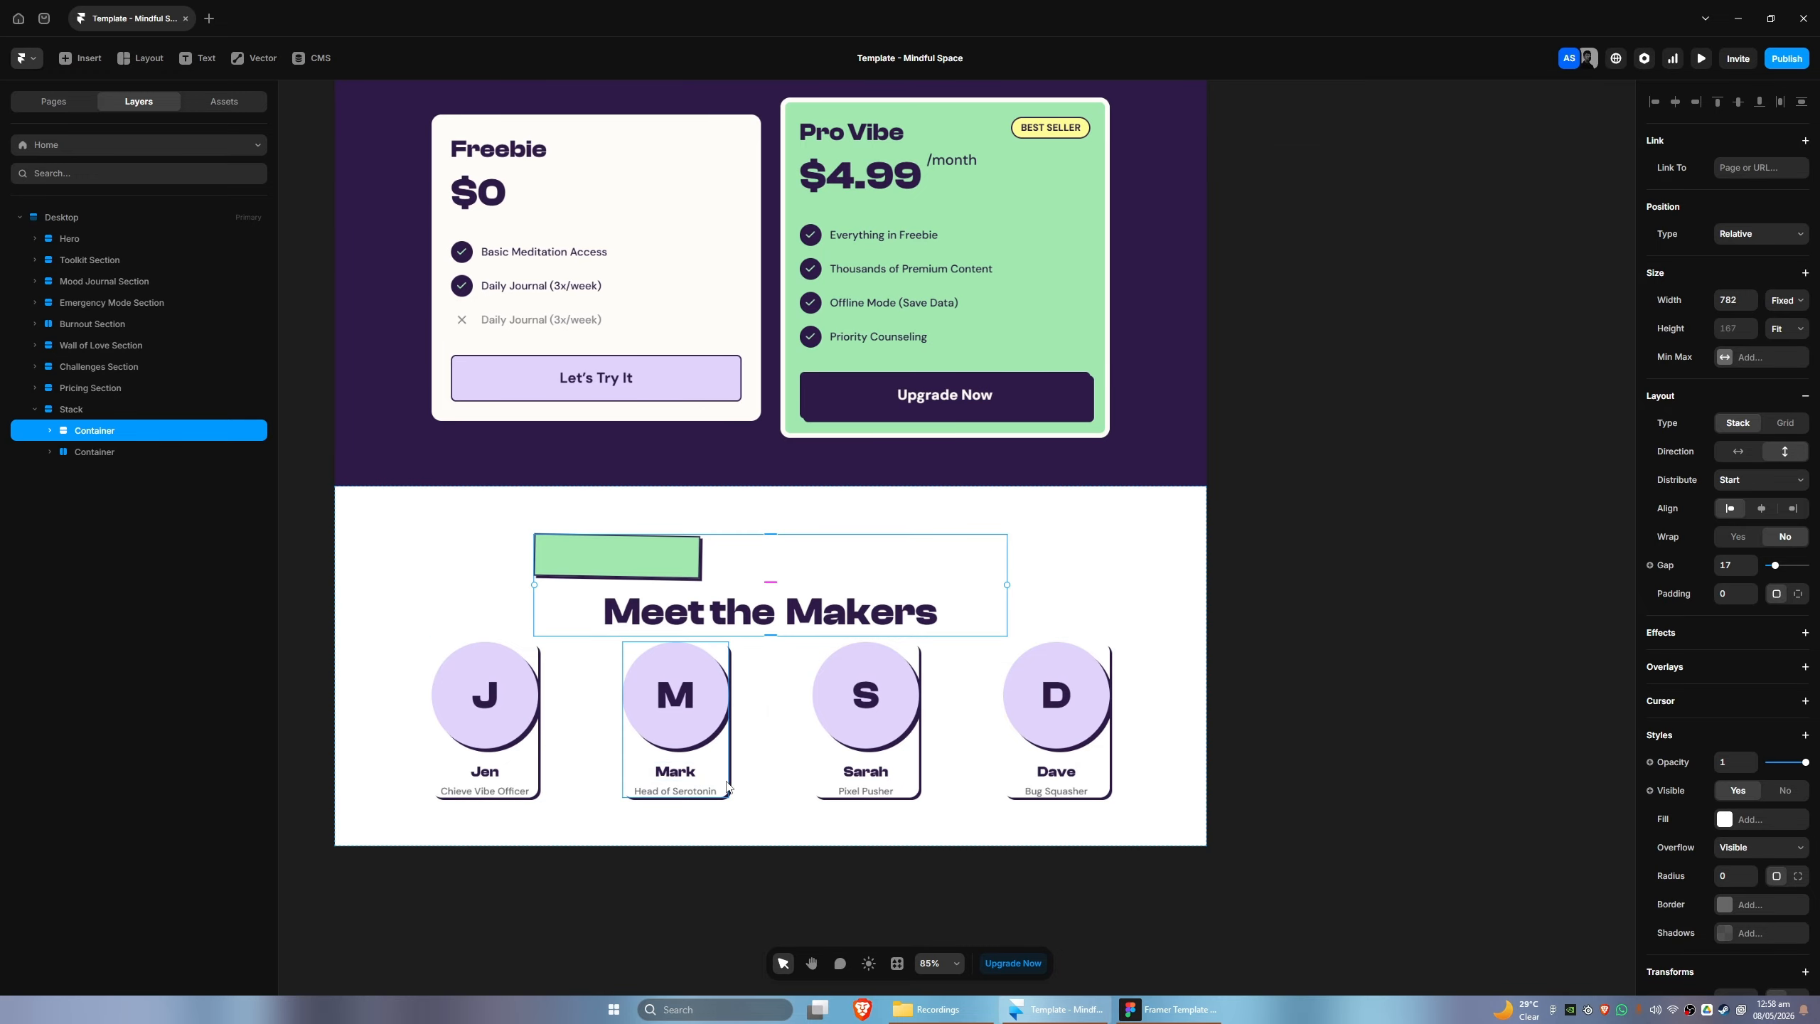
# - Set the position type of the green highlight box in the title container to Absolute
pyautogui.click(533, 756)
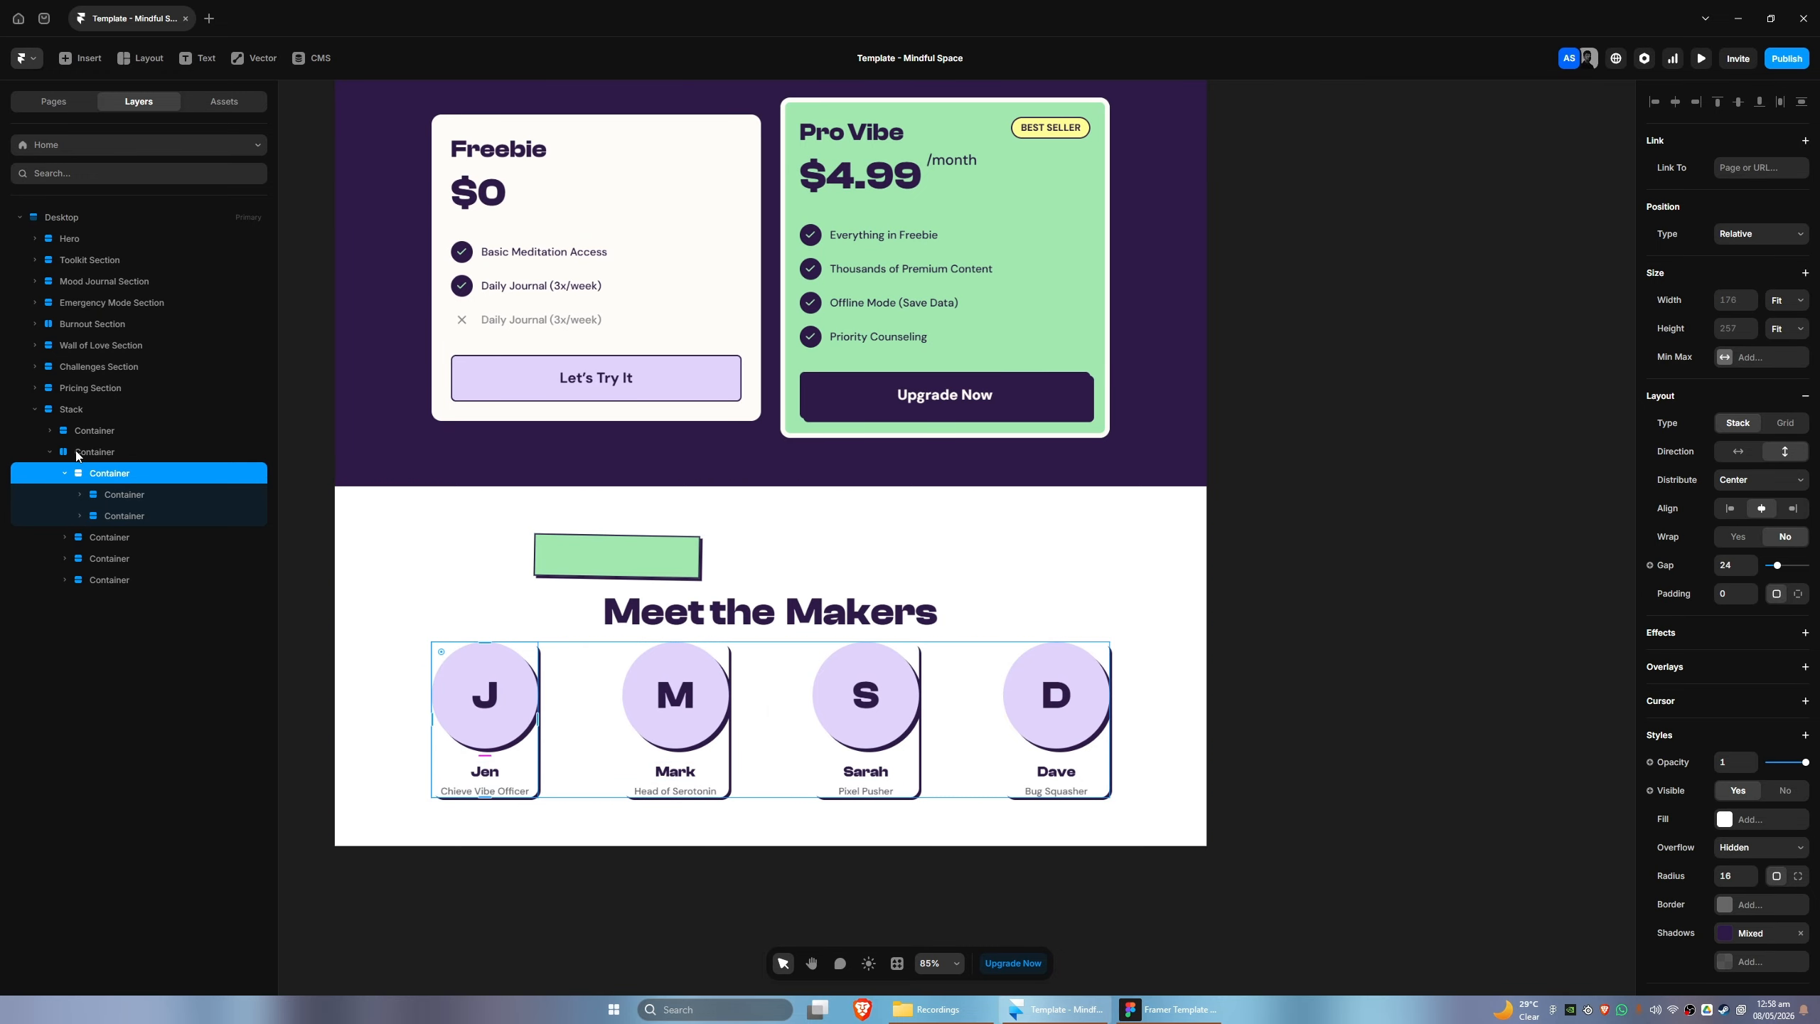
pyautogui.click(50, 430)
pyautogui.click(86, 452)
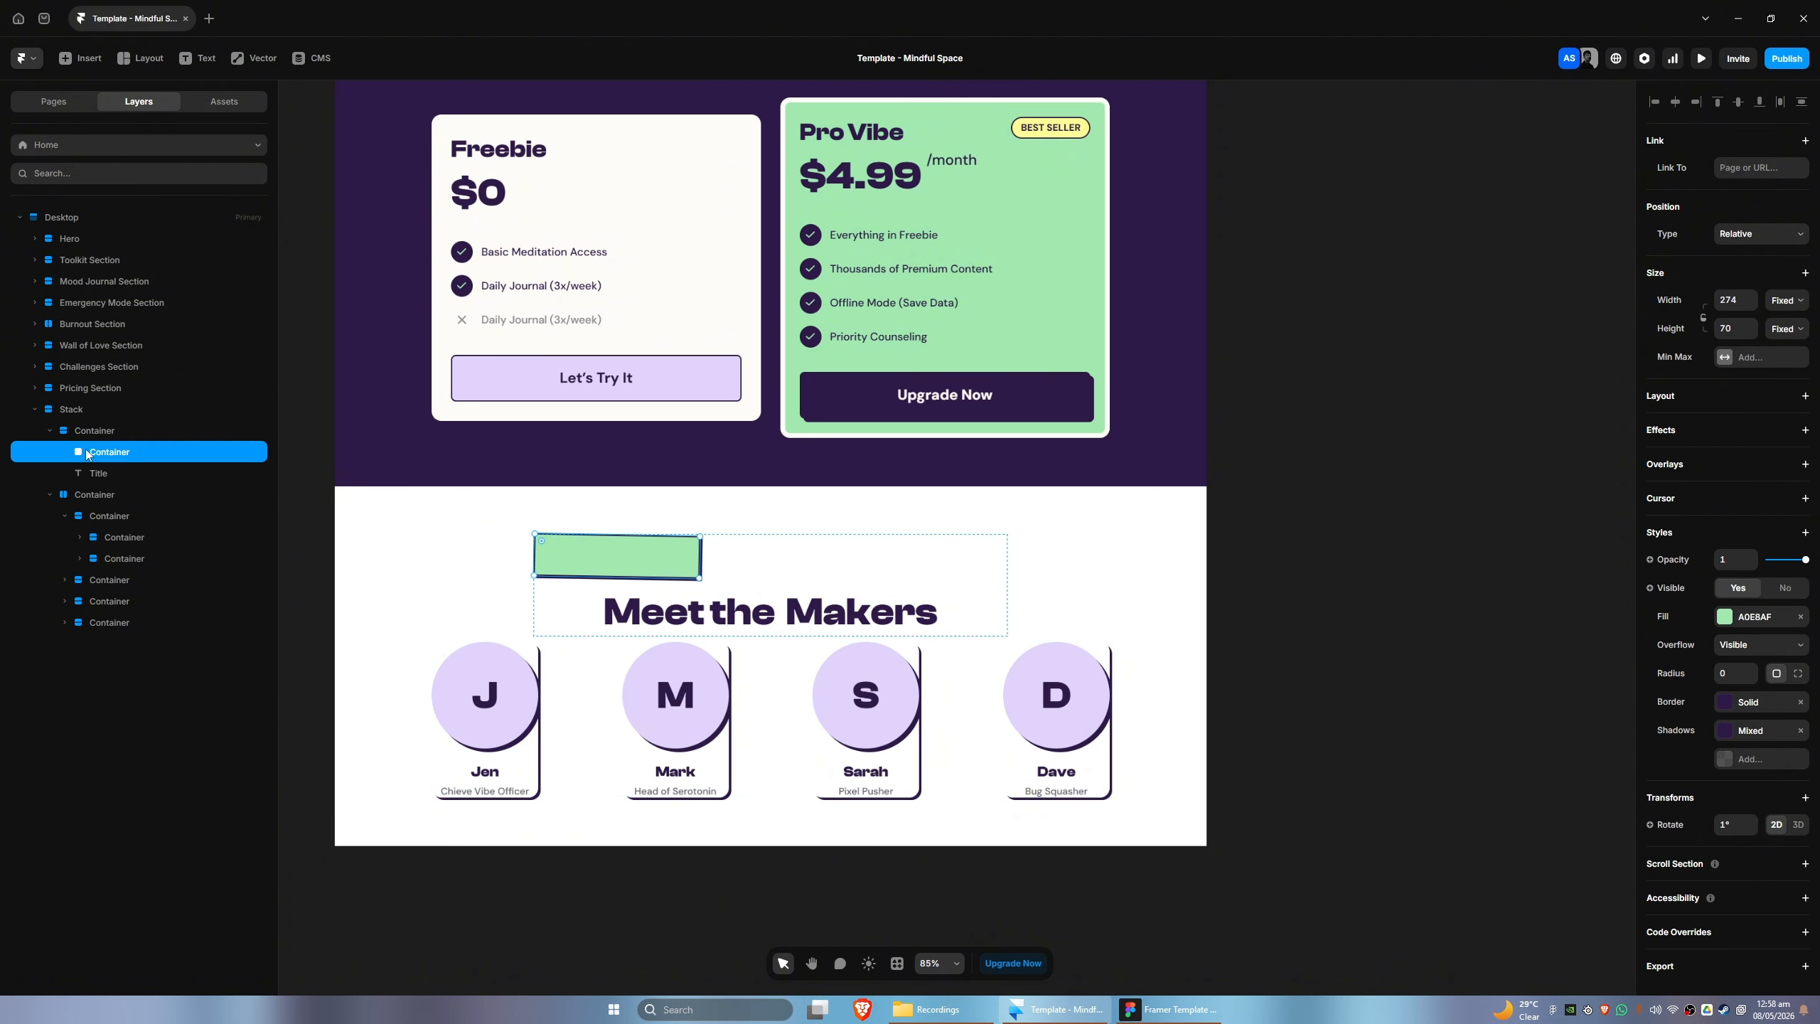
pyautogui.click(1747, 233)
pyautogui.click(1747, 253)
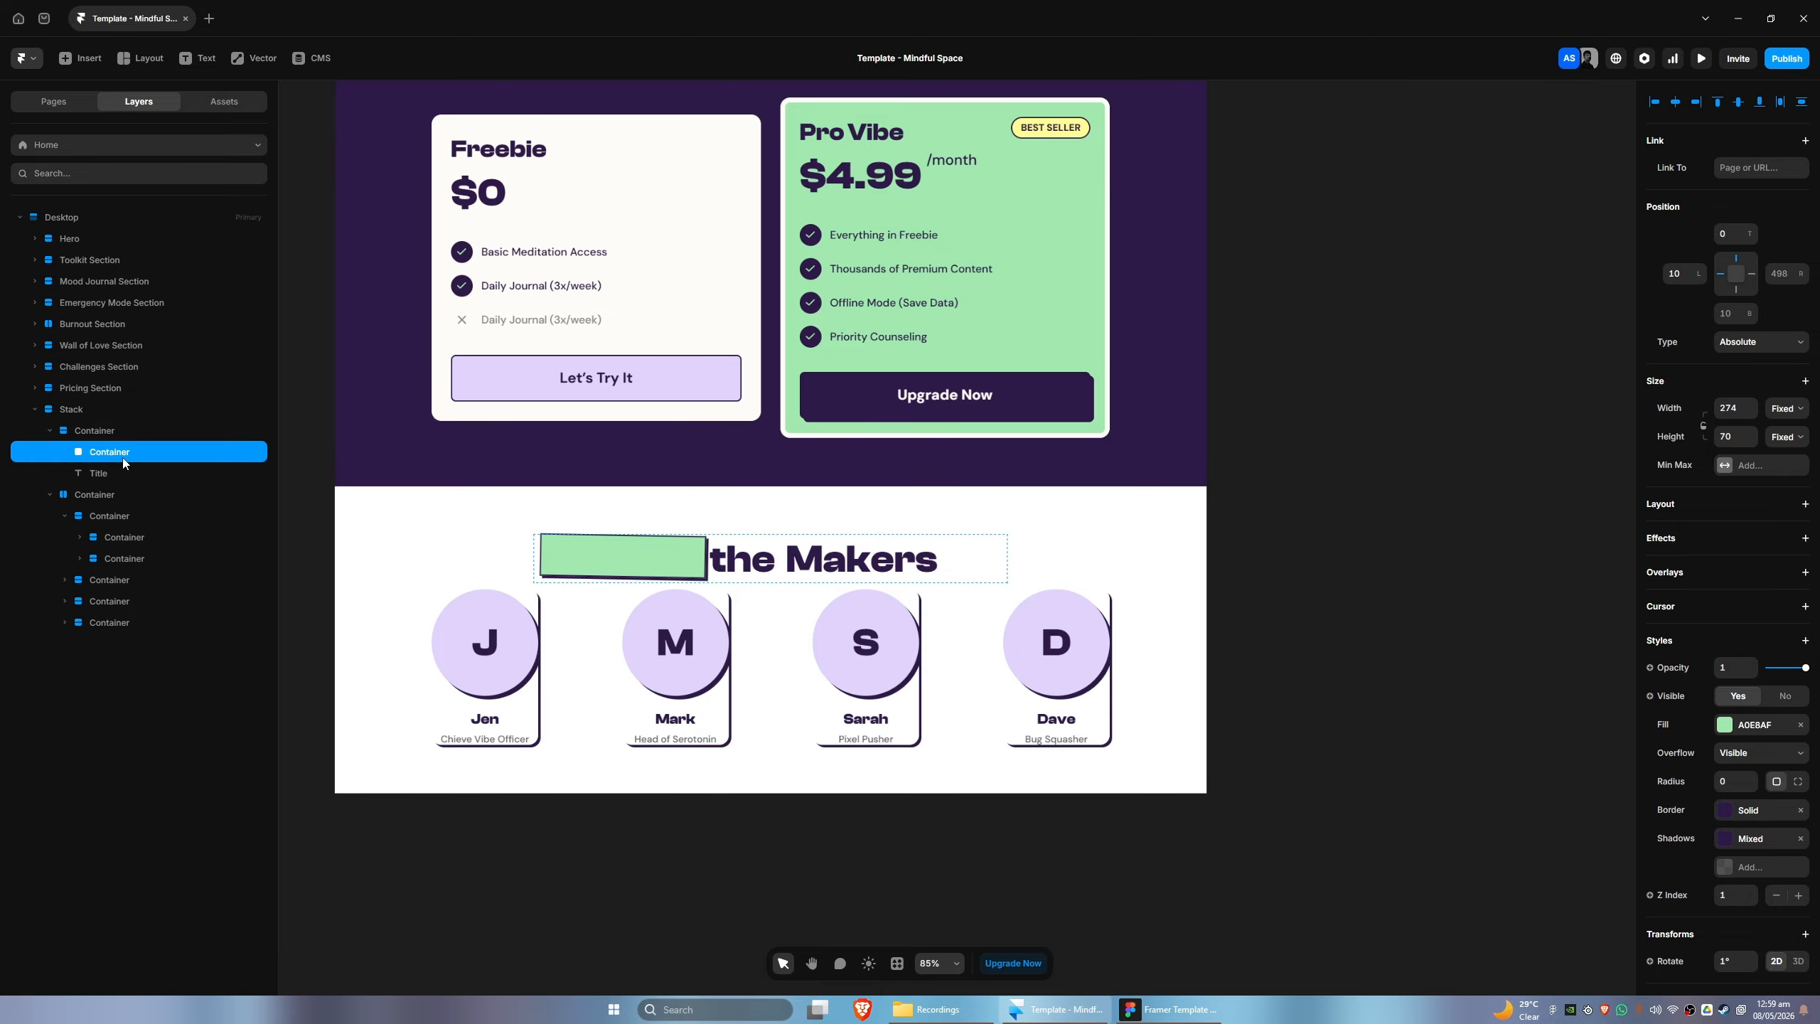
# - Move the green highlight box horizontally over the word Makers, about 410 px from the title container's left edge
pyautogui.hotkey('shift', 'Right')
pyautogui.hotkey('shift', 'Right')
pyautogui.hotkey('shift', 'Right')
pyautogui.hotkey('shift', 'Right')
pyautogui.hotkey('shift', 'Right')
pyautogui.hotkey('shift', 'Right')
pyautogui.hotkey('shift', 'Right')
pyautogui.hotkey('shift', 'Right')
pyautogui.hotkey('shift', 'Right')
pyautogui.hotkey('shift', 'Right')
pyautogui.hotkey('shift', 'Right')
pyautogui.hotkey('shift', 'Right')
pyautogui.hotkey('shift', 'Right')
pyautogui.hotkey('shift', 'Right')
pyautogui.hotkey('shift', 'Right')
pyautogui.hotkey('shift', 'Right')
pyautogui.hotkey('shift', 'Right')
pyautogui.hotkey('shift', 'Right')
pyautogui.hotkey('shift', 'Right')
pyautogui.hotkey('shift', 'Right')
pyautogui.hotkey('shift', 'Right')
pyautogui.hotkey('shift', 'Right')
pyautogui.hotkey('shift', 'Right')
pyautogui.hotkey('shift', 'Right')
pyautogui.hotkey('shift', 'Right')
pyautogui.hotkey('shift', 'Right')
pyautogui.hotkey('shift', 'Right')
pyautogui.hotkey('shift', 'Right')
pyautogui.hotkey('shift', 'Right')
pyautogui.hotkey('shift', 'Right')
pyautogui.hotkey('shift', 'Right')
pyautogui.hotkey('shift', 'Right')
pyautogui.hotkey('shift', 'Right')
pyautogui.hotkey('shift', 'Right')
pyautogui.hotkey('shift', 'Right')
pyautogui.hotkey('shift', 'Right')
pyautogui.hotkey('shift', 'Right')
pyautogui.hotkey('shift', 'Right')
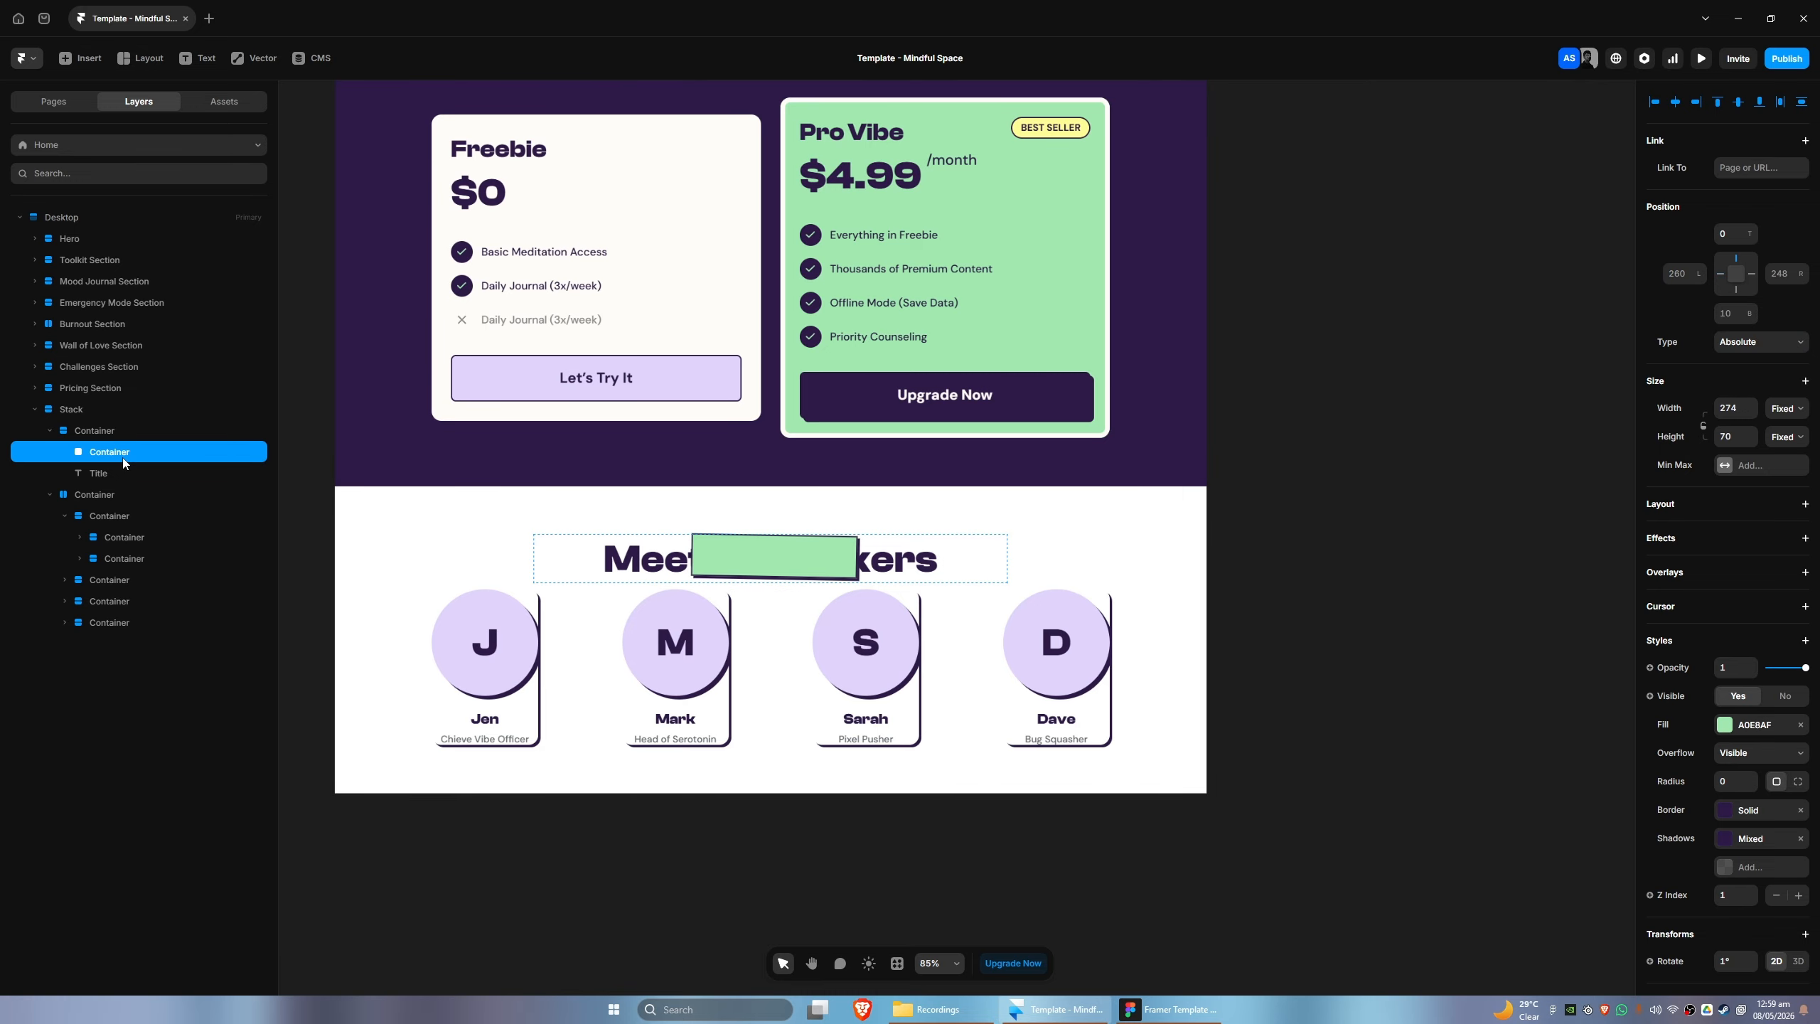
pyautogui.hotkey('shift', 'Right')
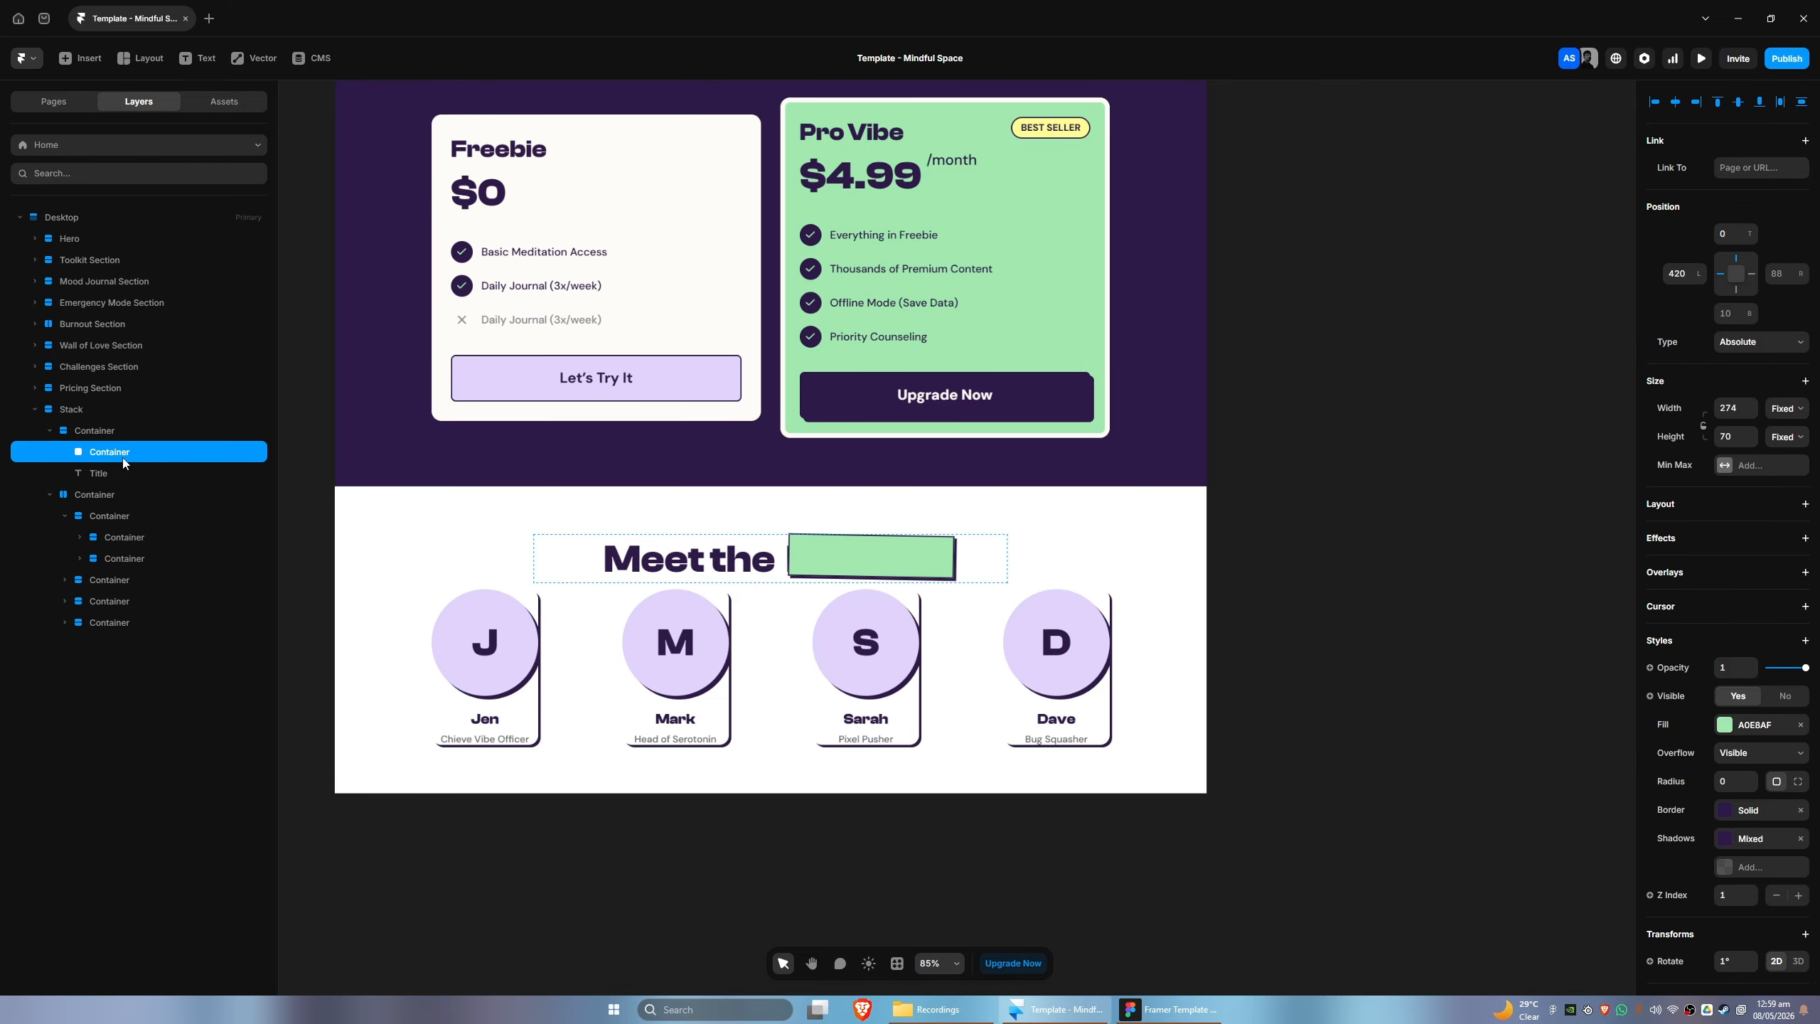
pyautogui.hotkey('shift', 'Left')
pyautogui.hotkey('shift', 'Right')
# - Lower the green highlight's Z index to 0 and nudge it to 405 px left and 2 px top behind Makers
pyautogui.scroll(-2, 1780, 831)
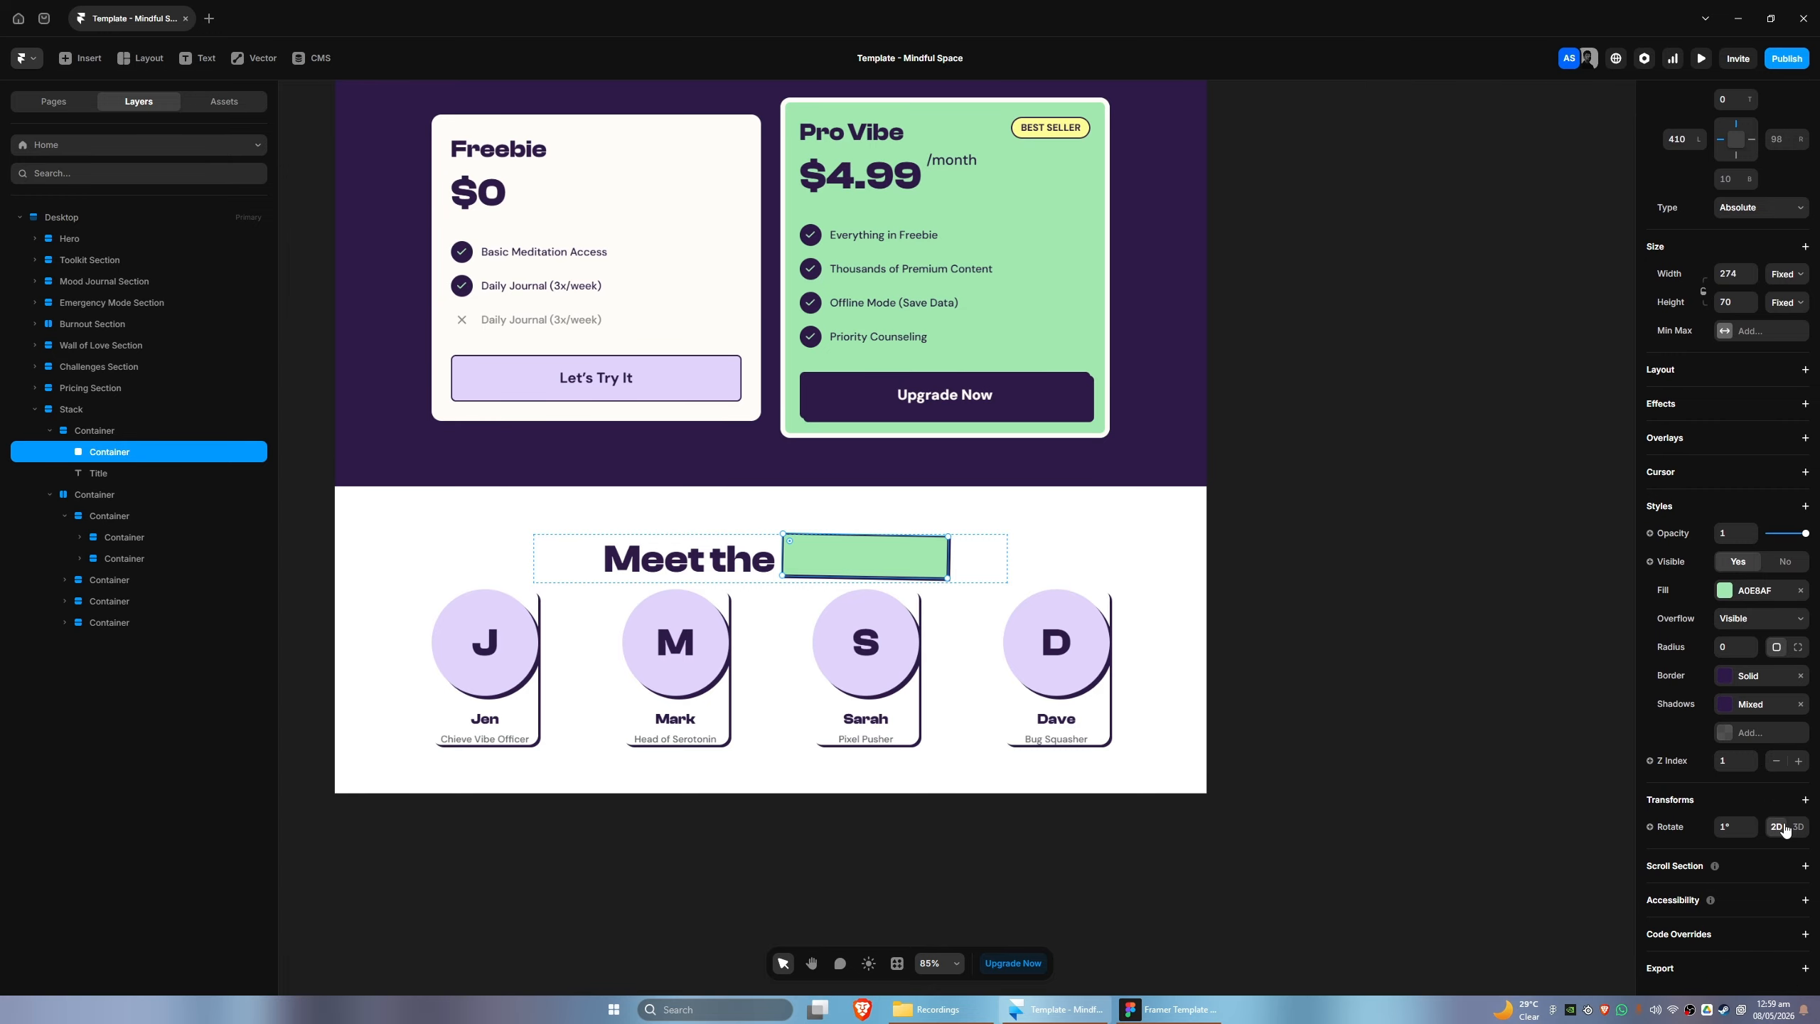
pyautogui.click(1776, 761)
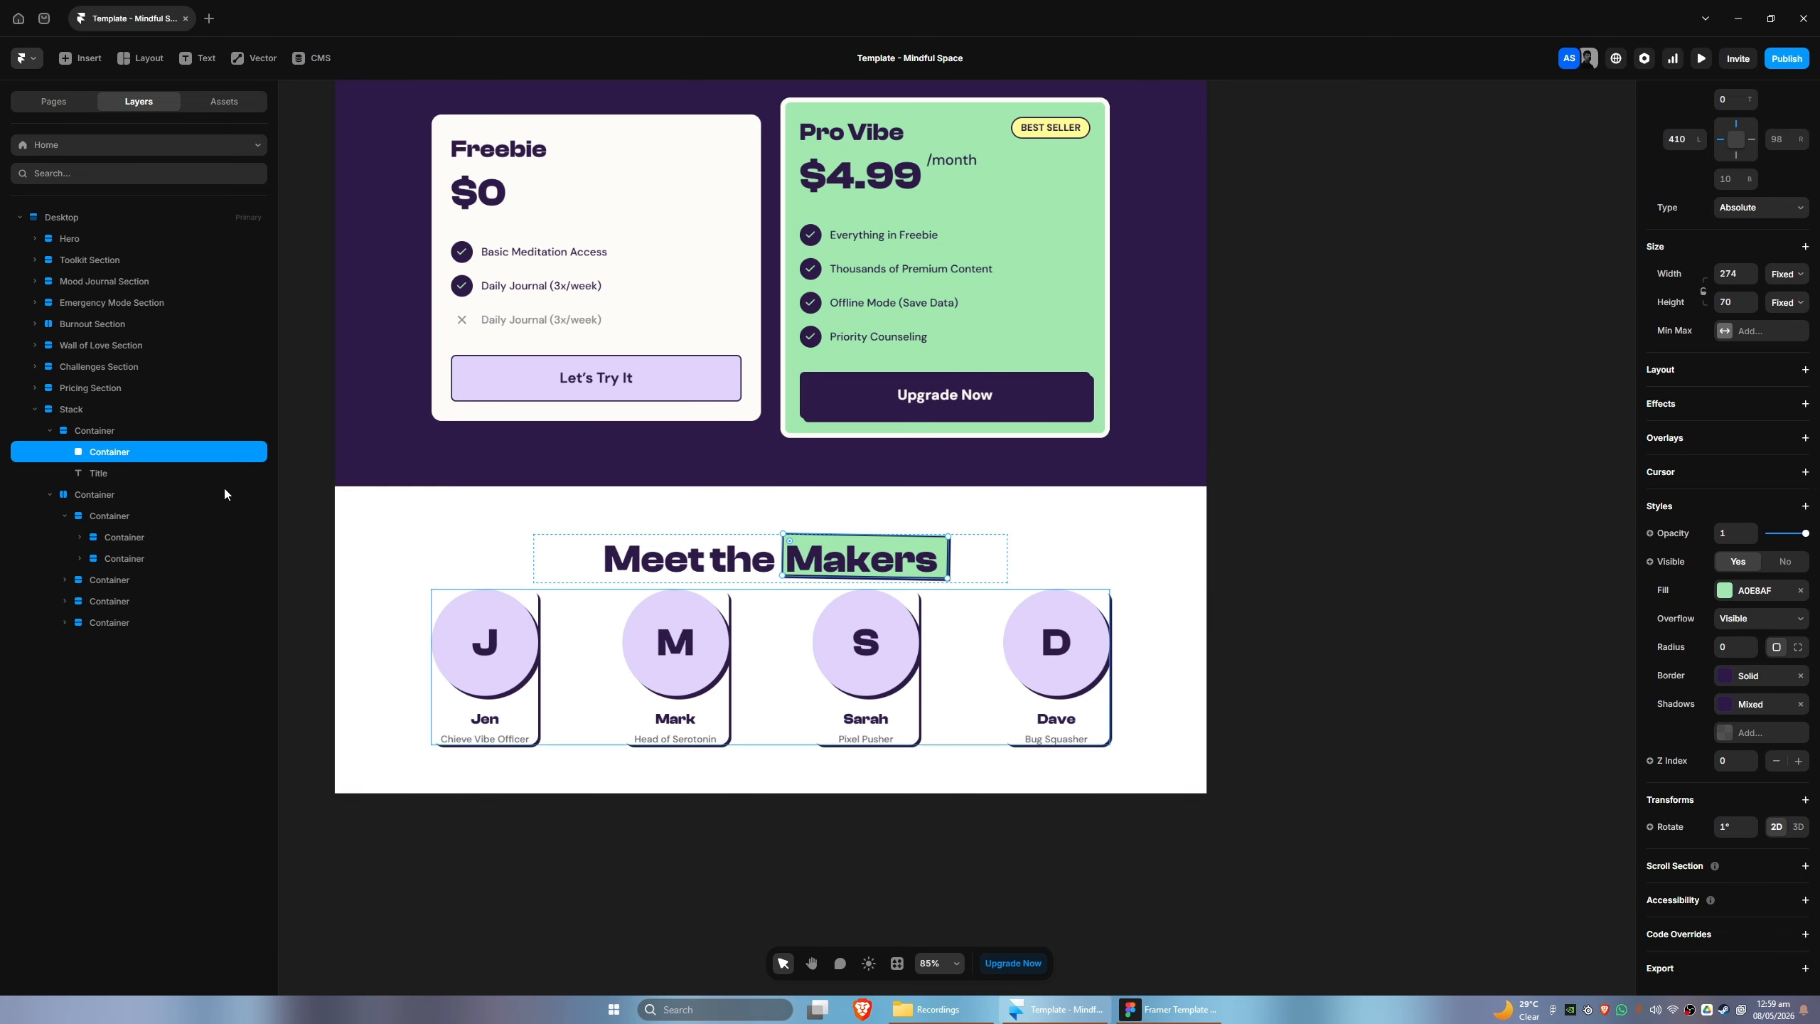
pyautogui.hotkey('shift', 'Left')
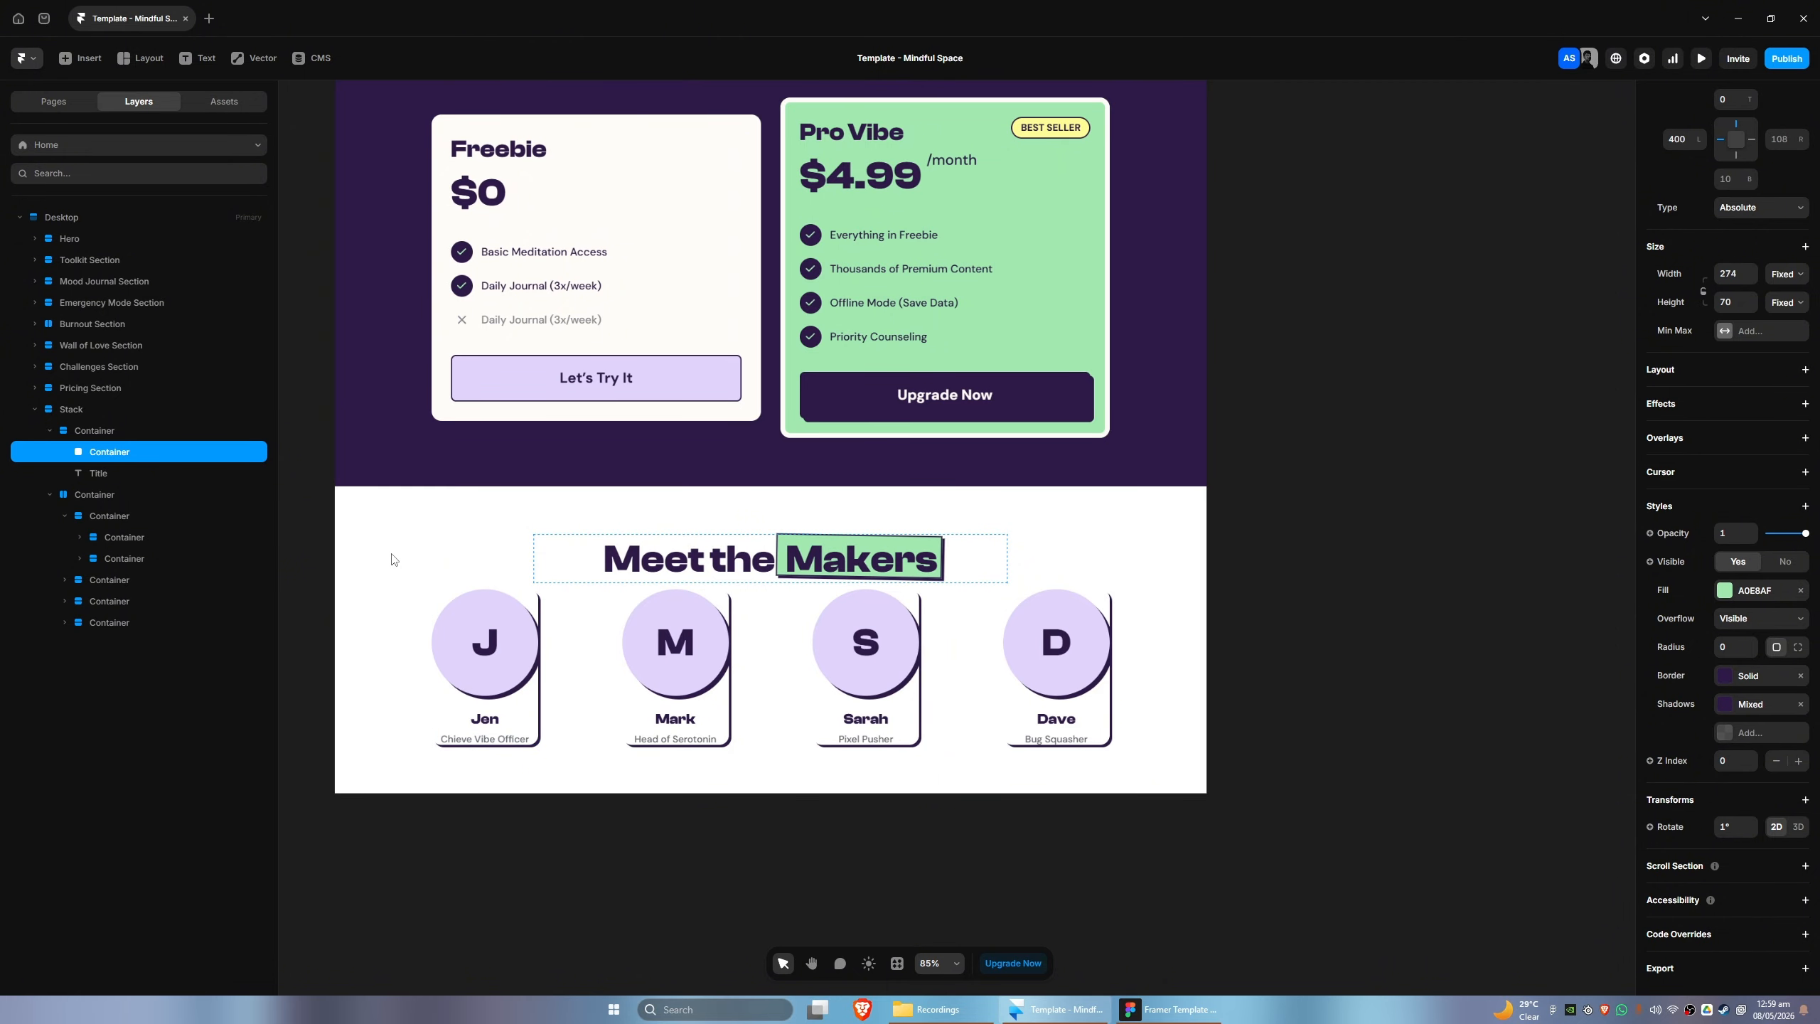
pyautogui.press('Up')
pyautogui.press('Up')
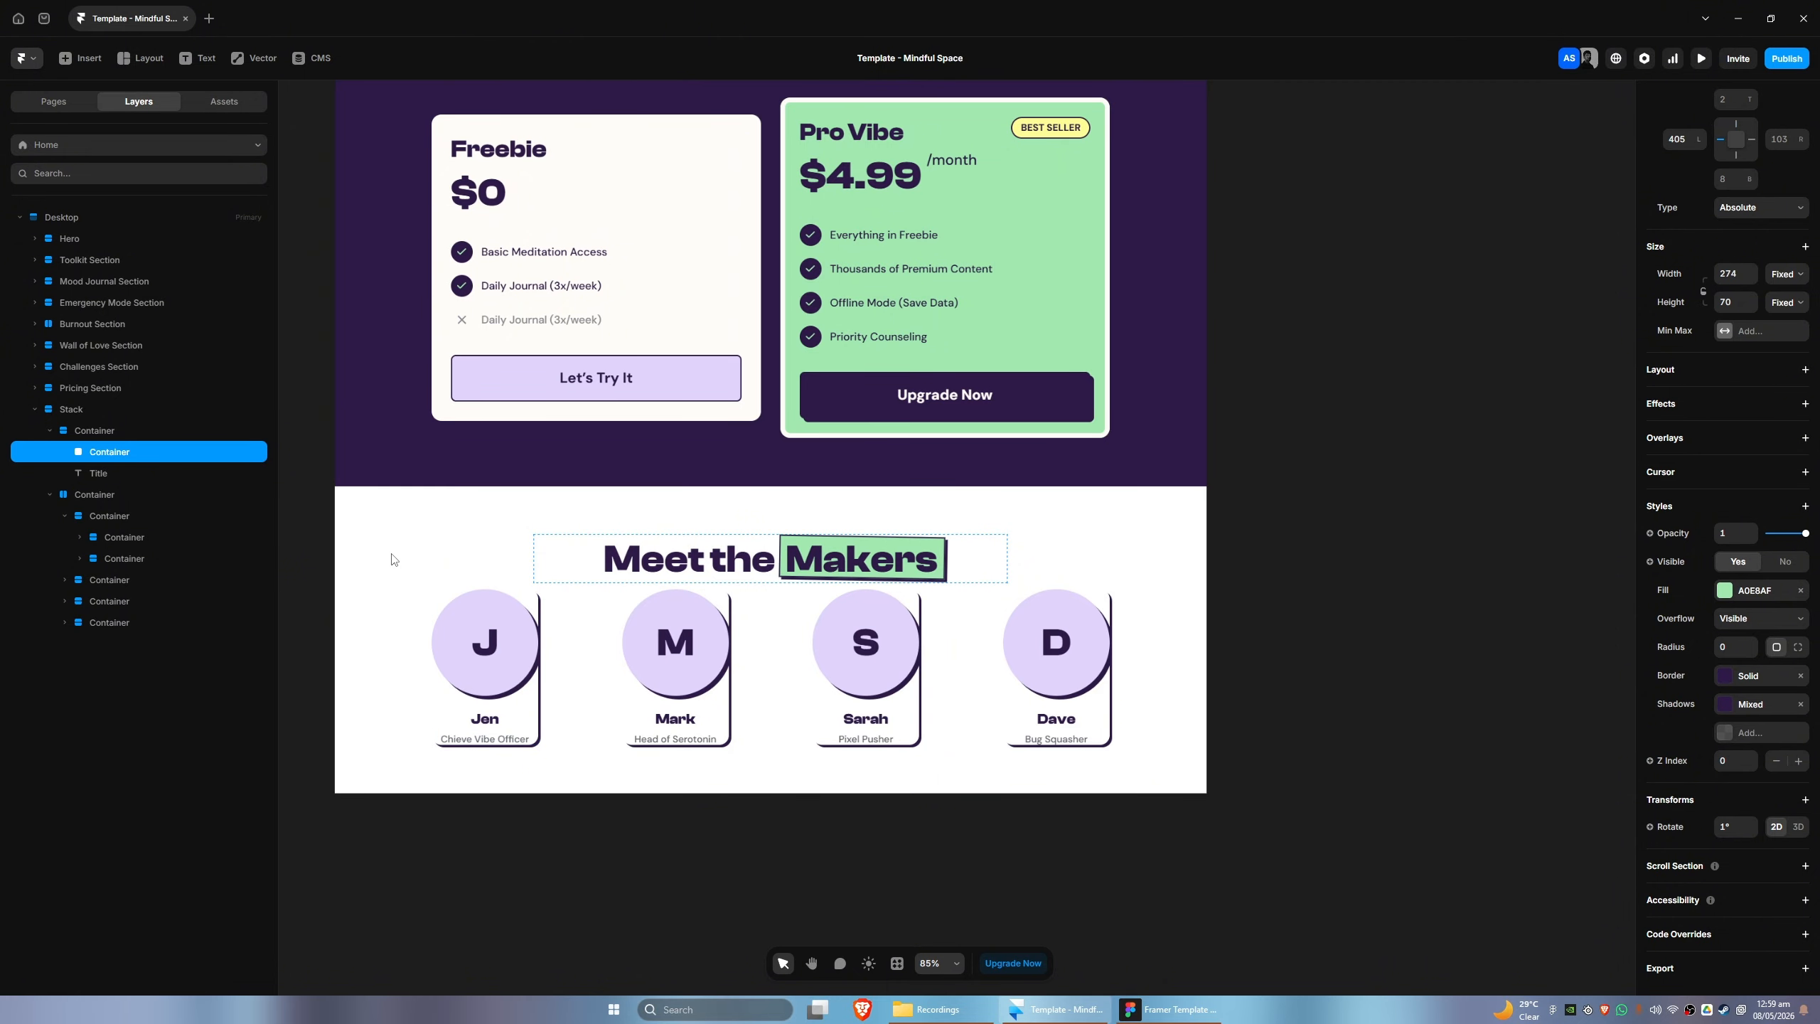
# - Check the highlight's placement in Figma and nudge the green box in Framer down to a top offset of 6 px
pyautogui.click(1171, 1009)
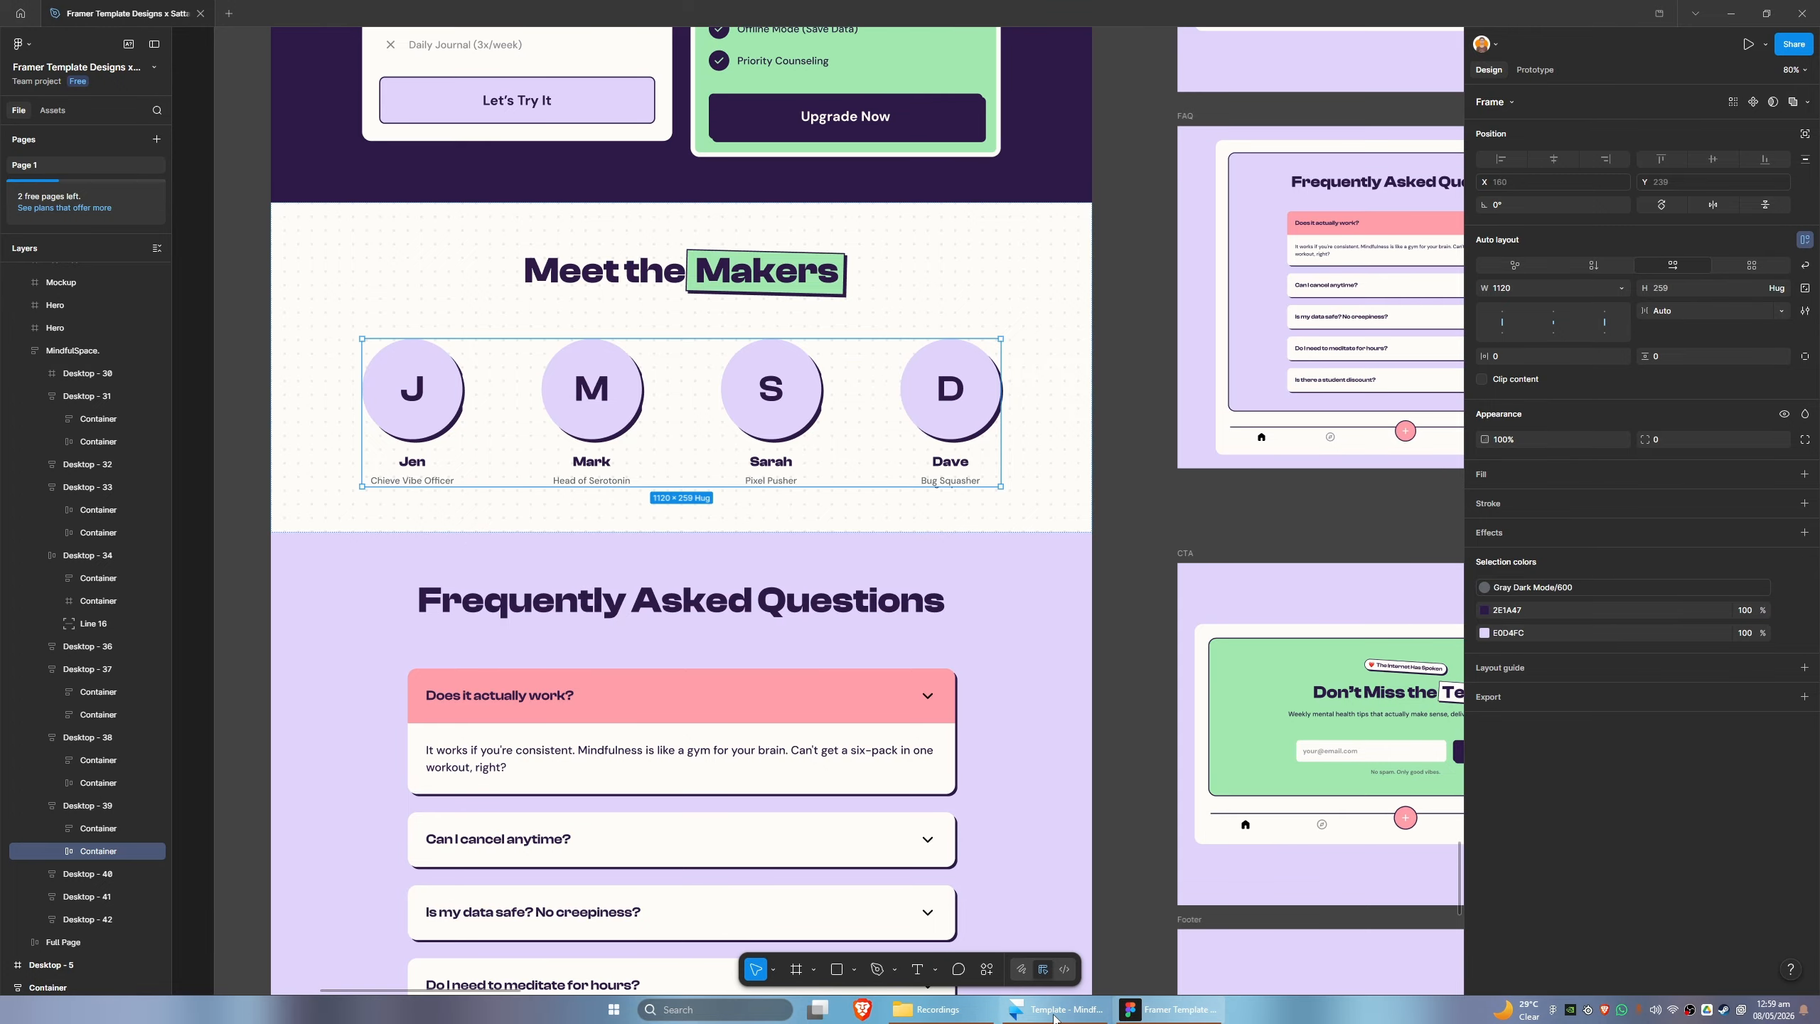
pyautogui.click(1054, 1011)
pyautogui.press('Down')
pyautogui.press('Down')
pyautogui.press('Down')
pyautogui.press('Down')
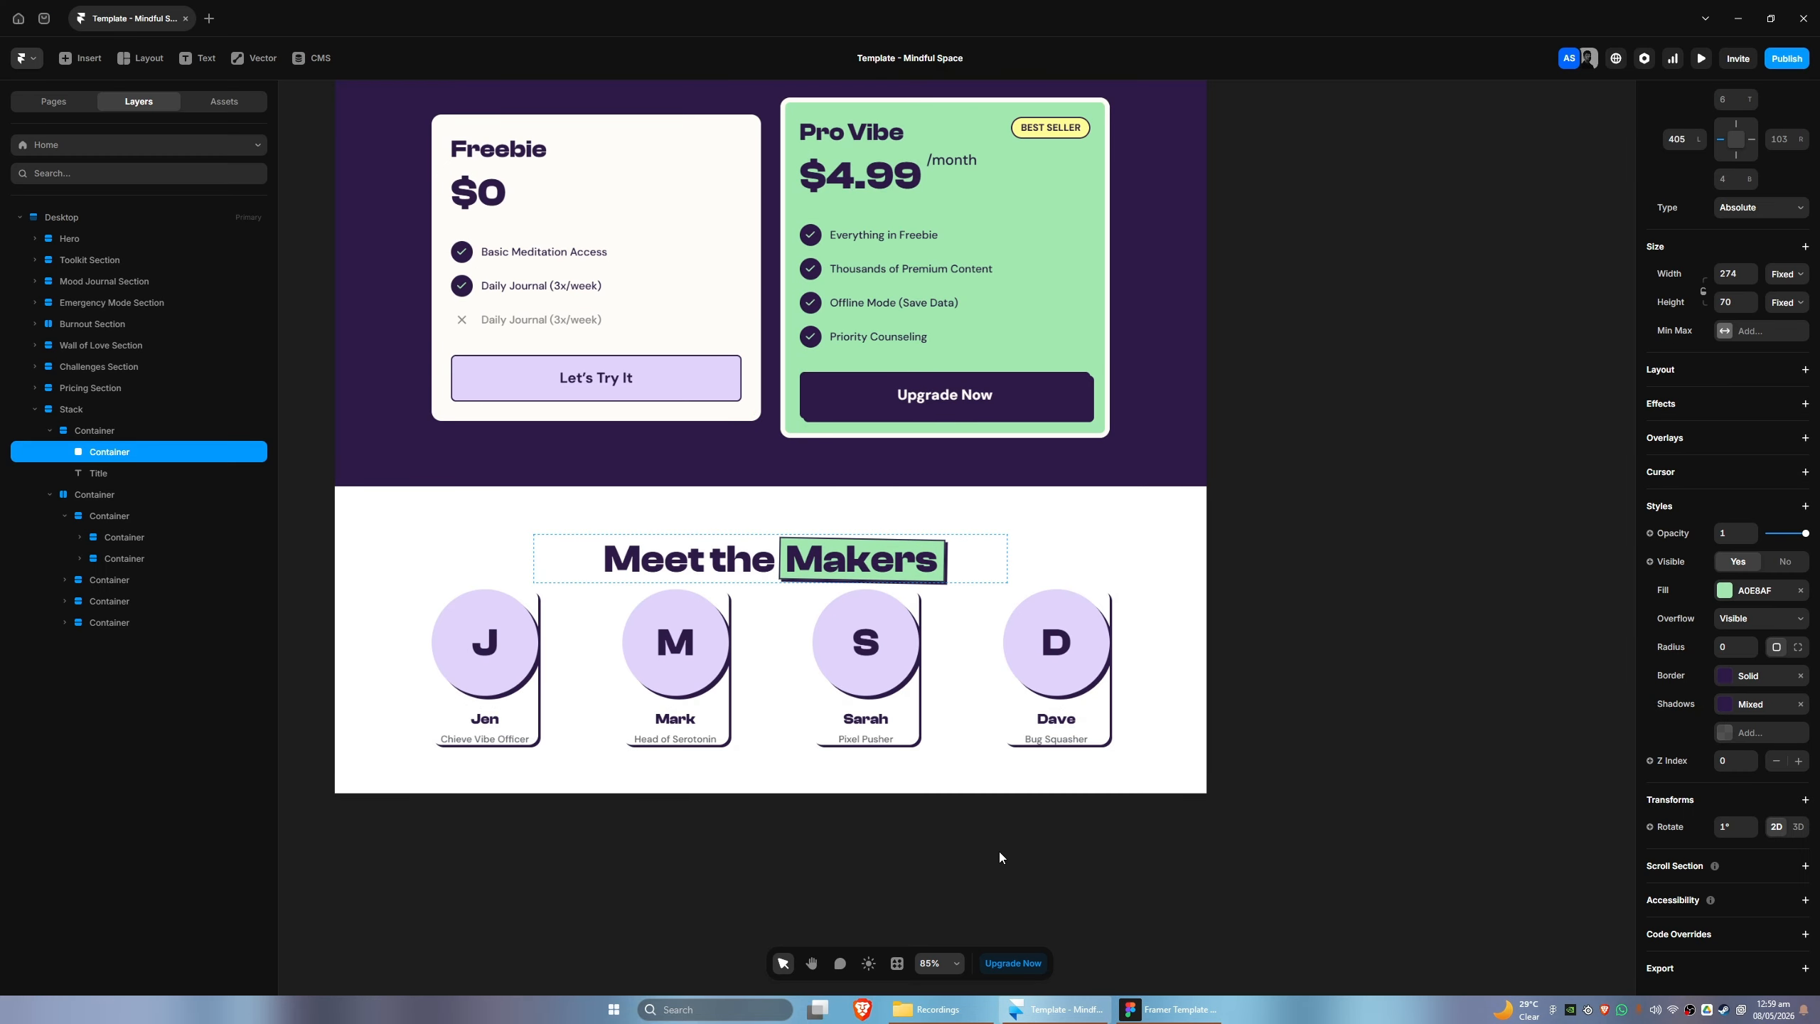
# - Compare the heading highlight and maker profiles in Framer with the Meet the Makers design in Figma
pyautogui.click(1159, 1011)
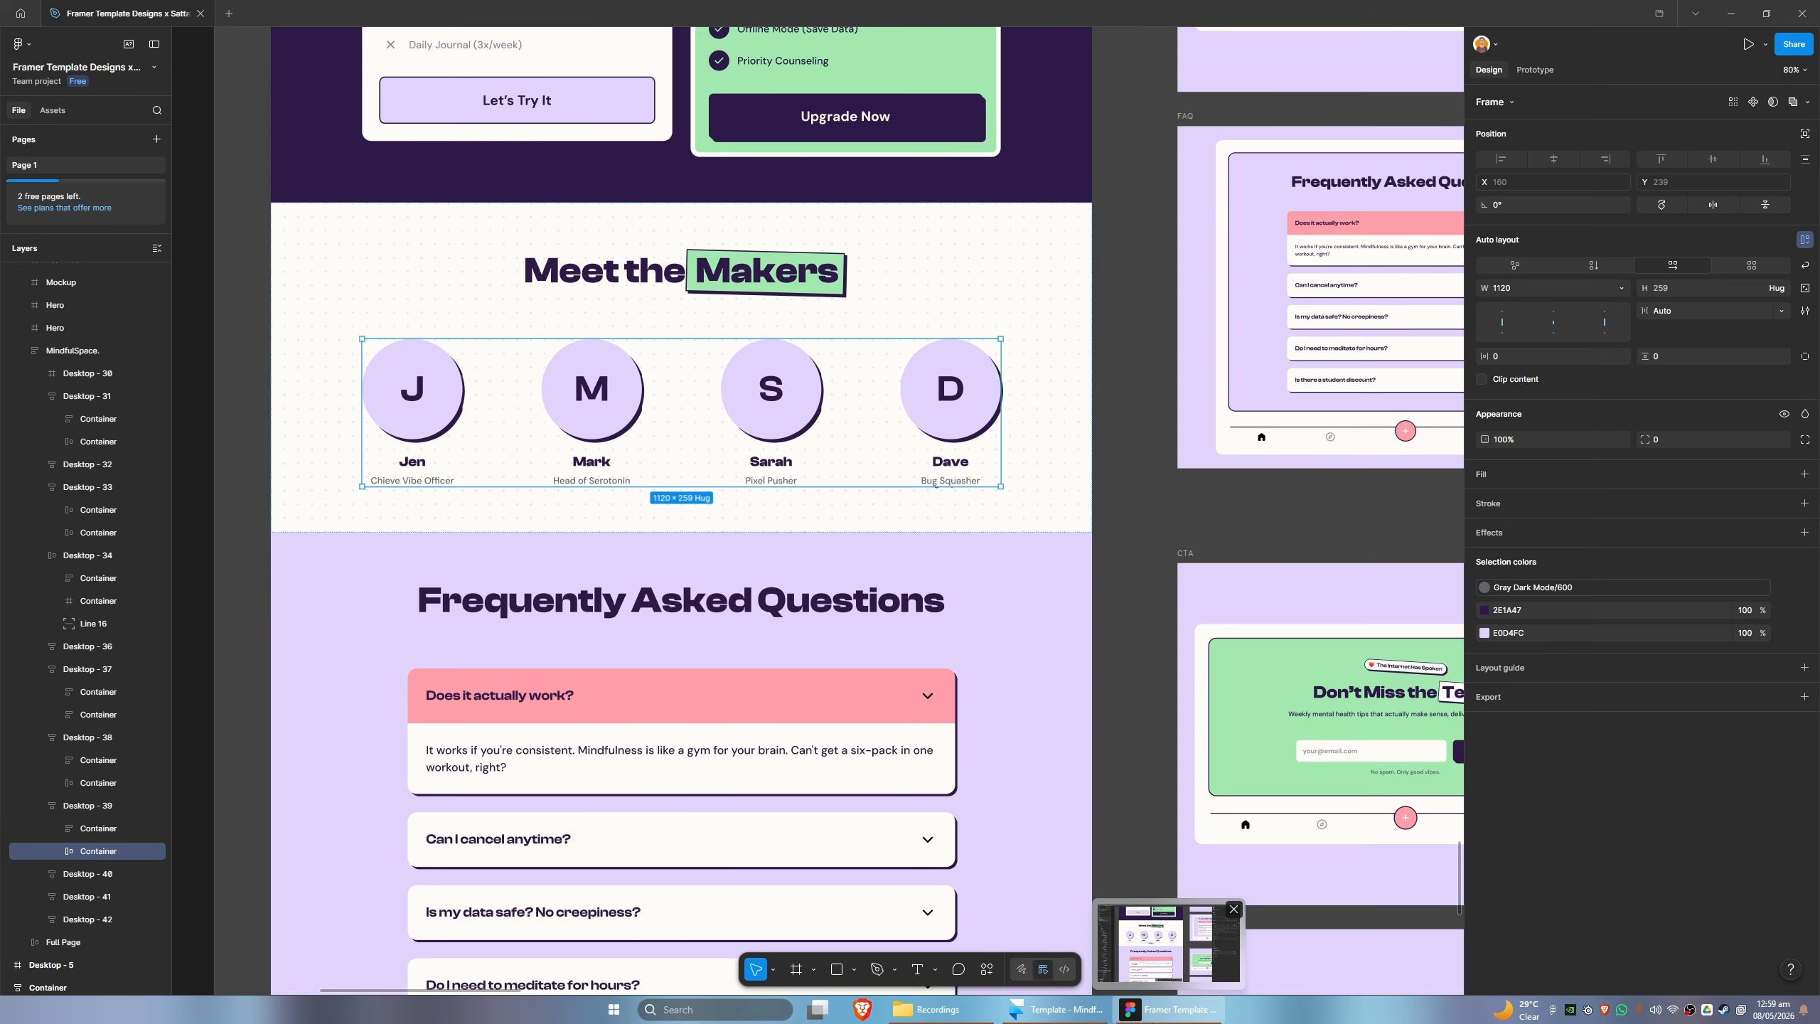
pyautogui.click(1060, 1011)
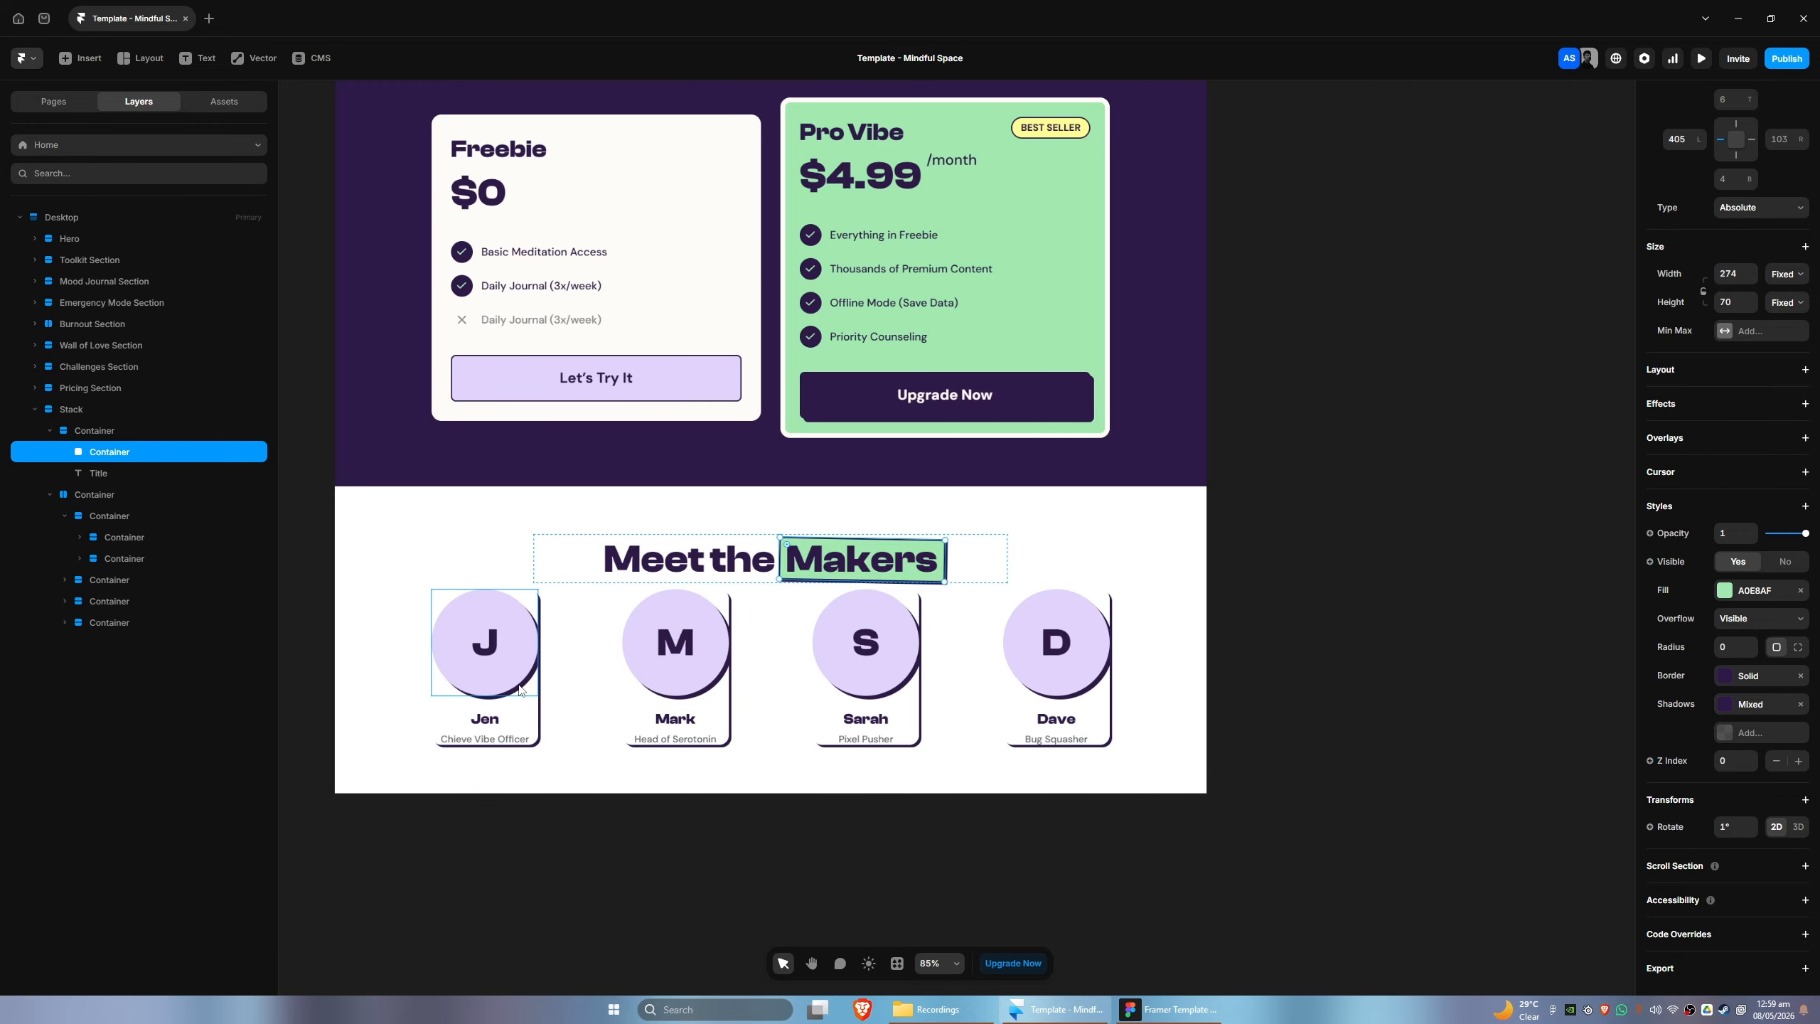
pyautogui.click(1159, 1010)
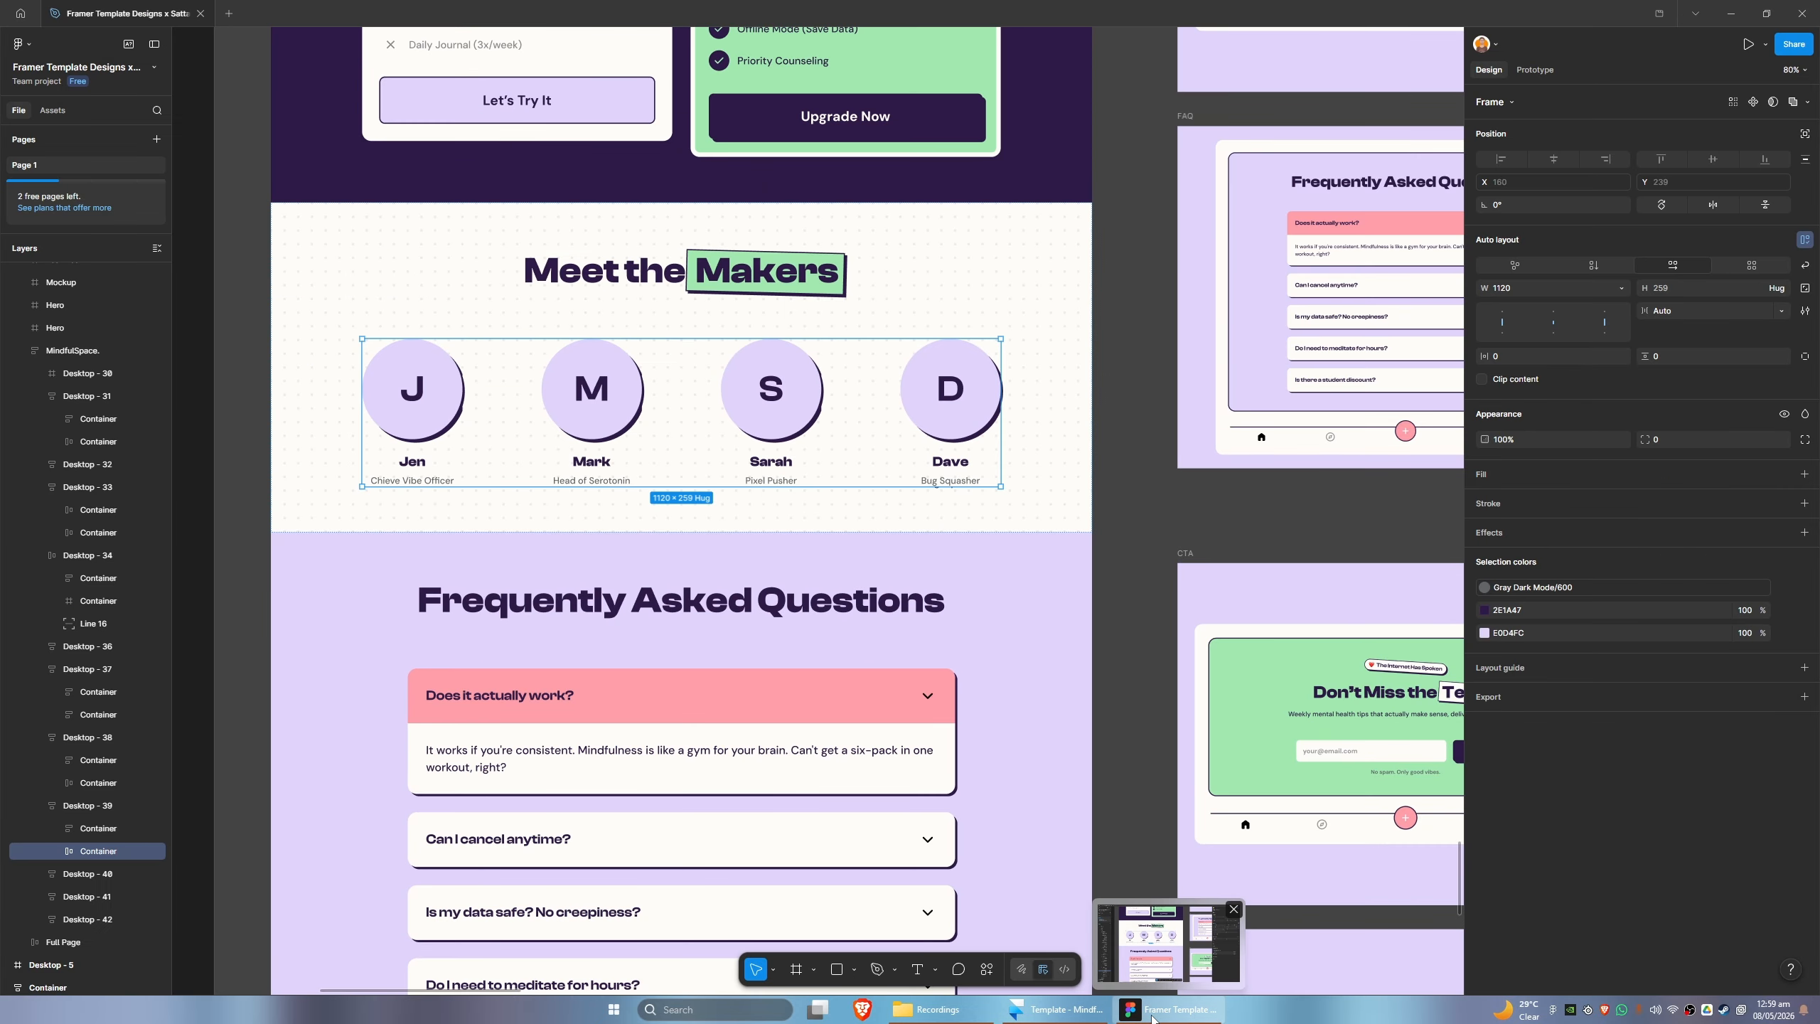
# - Check the Meet the Makers section's spacing in Figma and set the matching stack's gap in Framer to 80
pyautogui.click(1159, 1010)
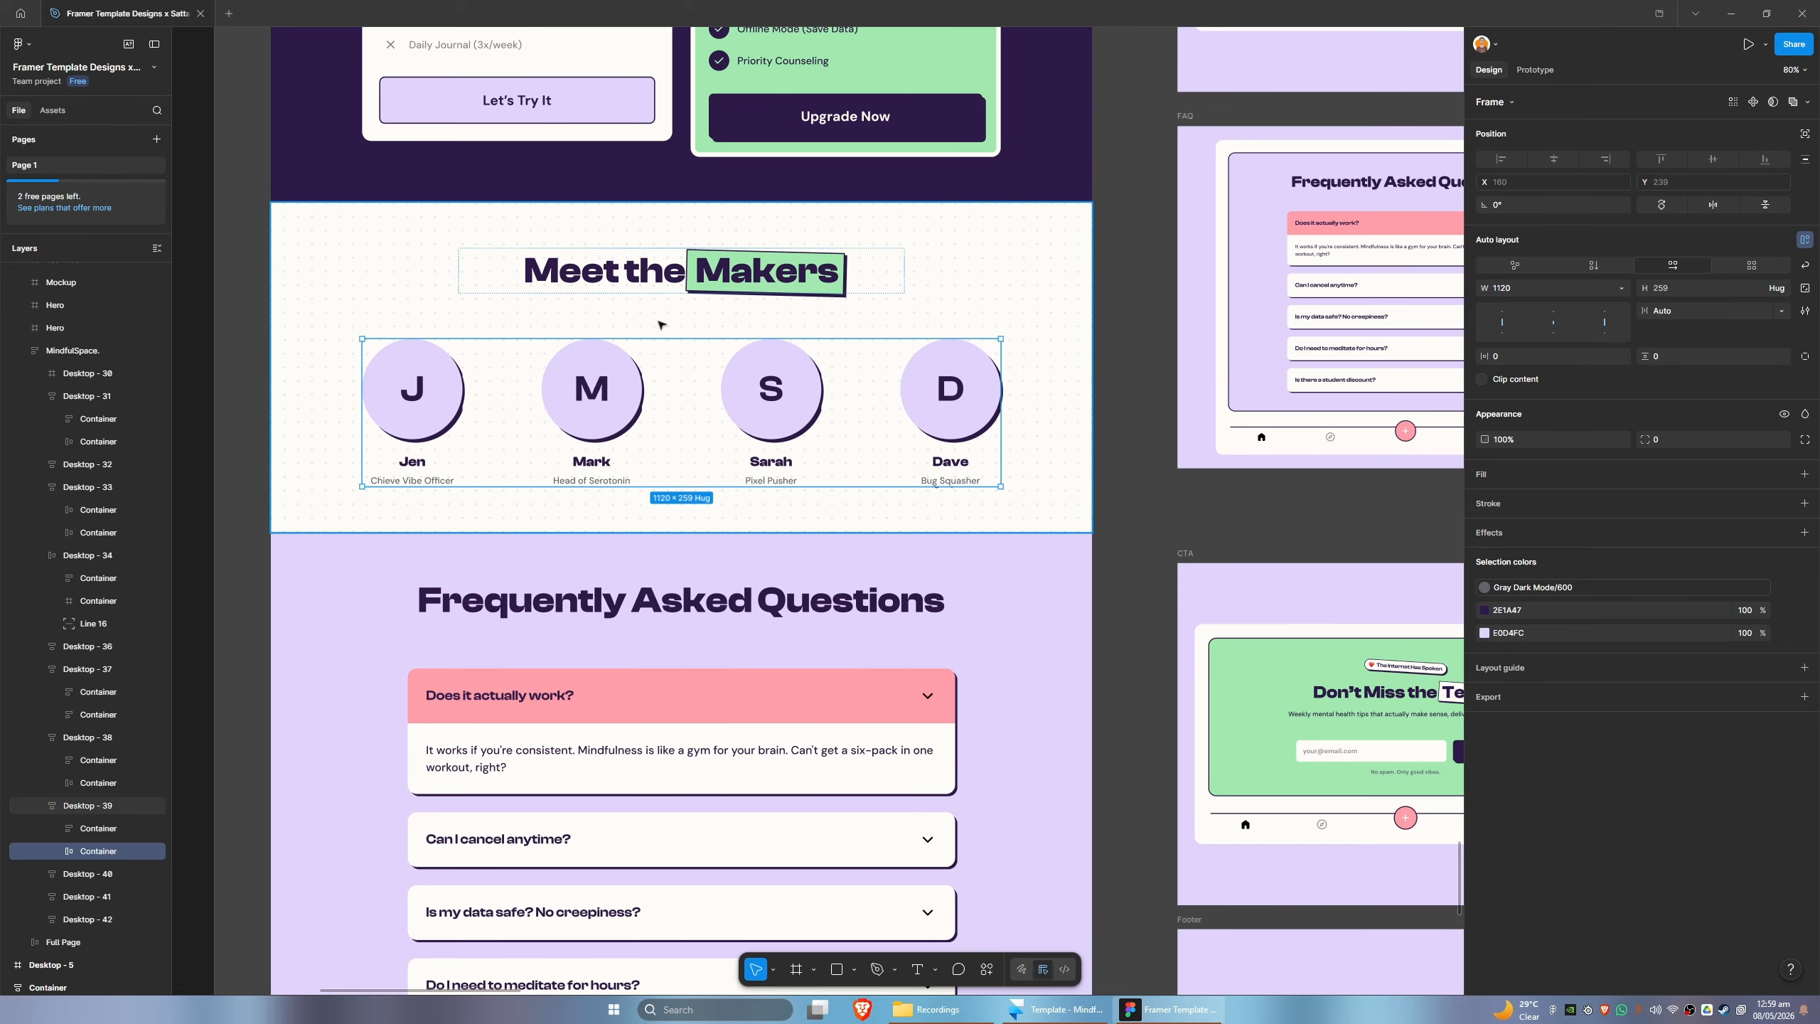
pyautogui.click(660, 323)
pyautogui.moveTo(679, 316)
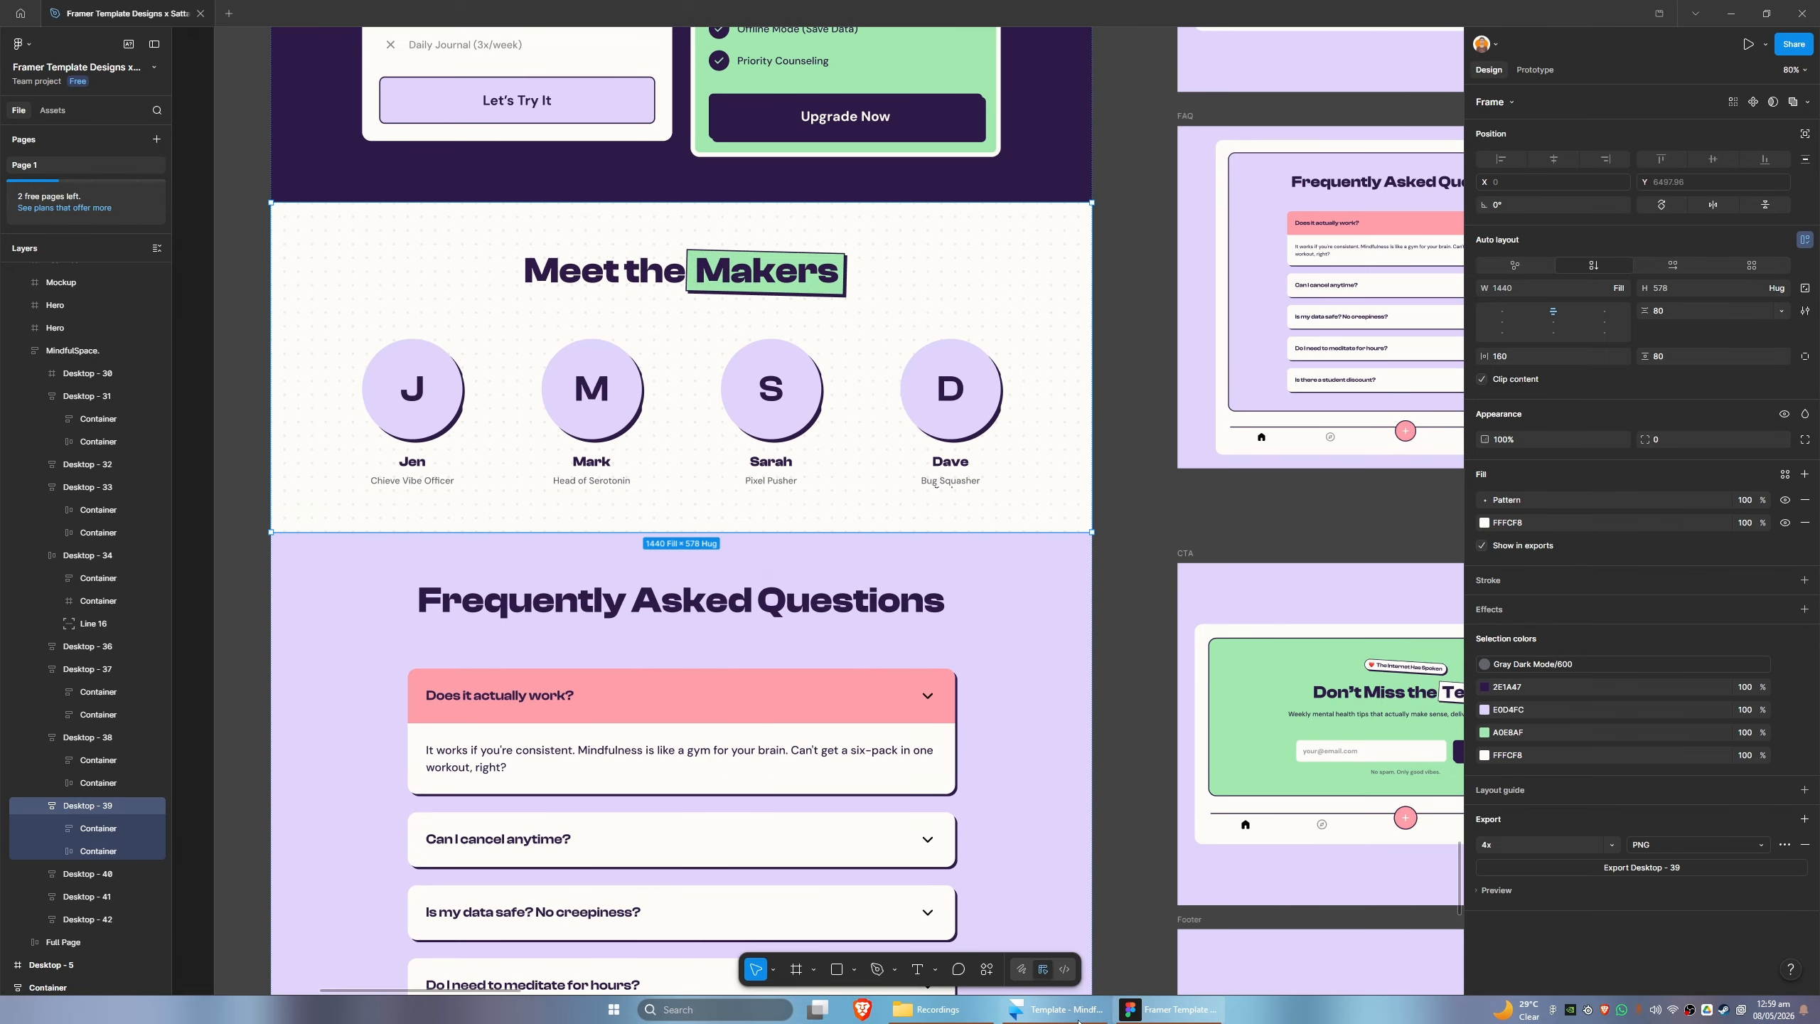
pyautogui.hotkey('alt', 'Tab')
pyautogui.click(83, 411)
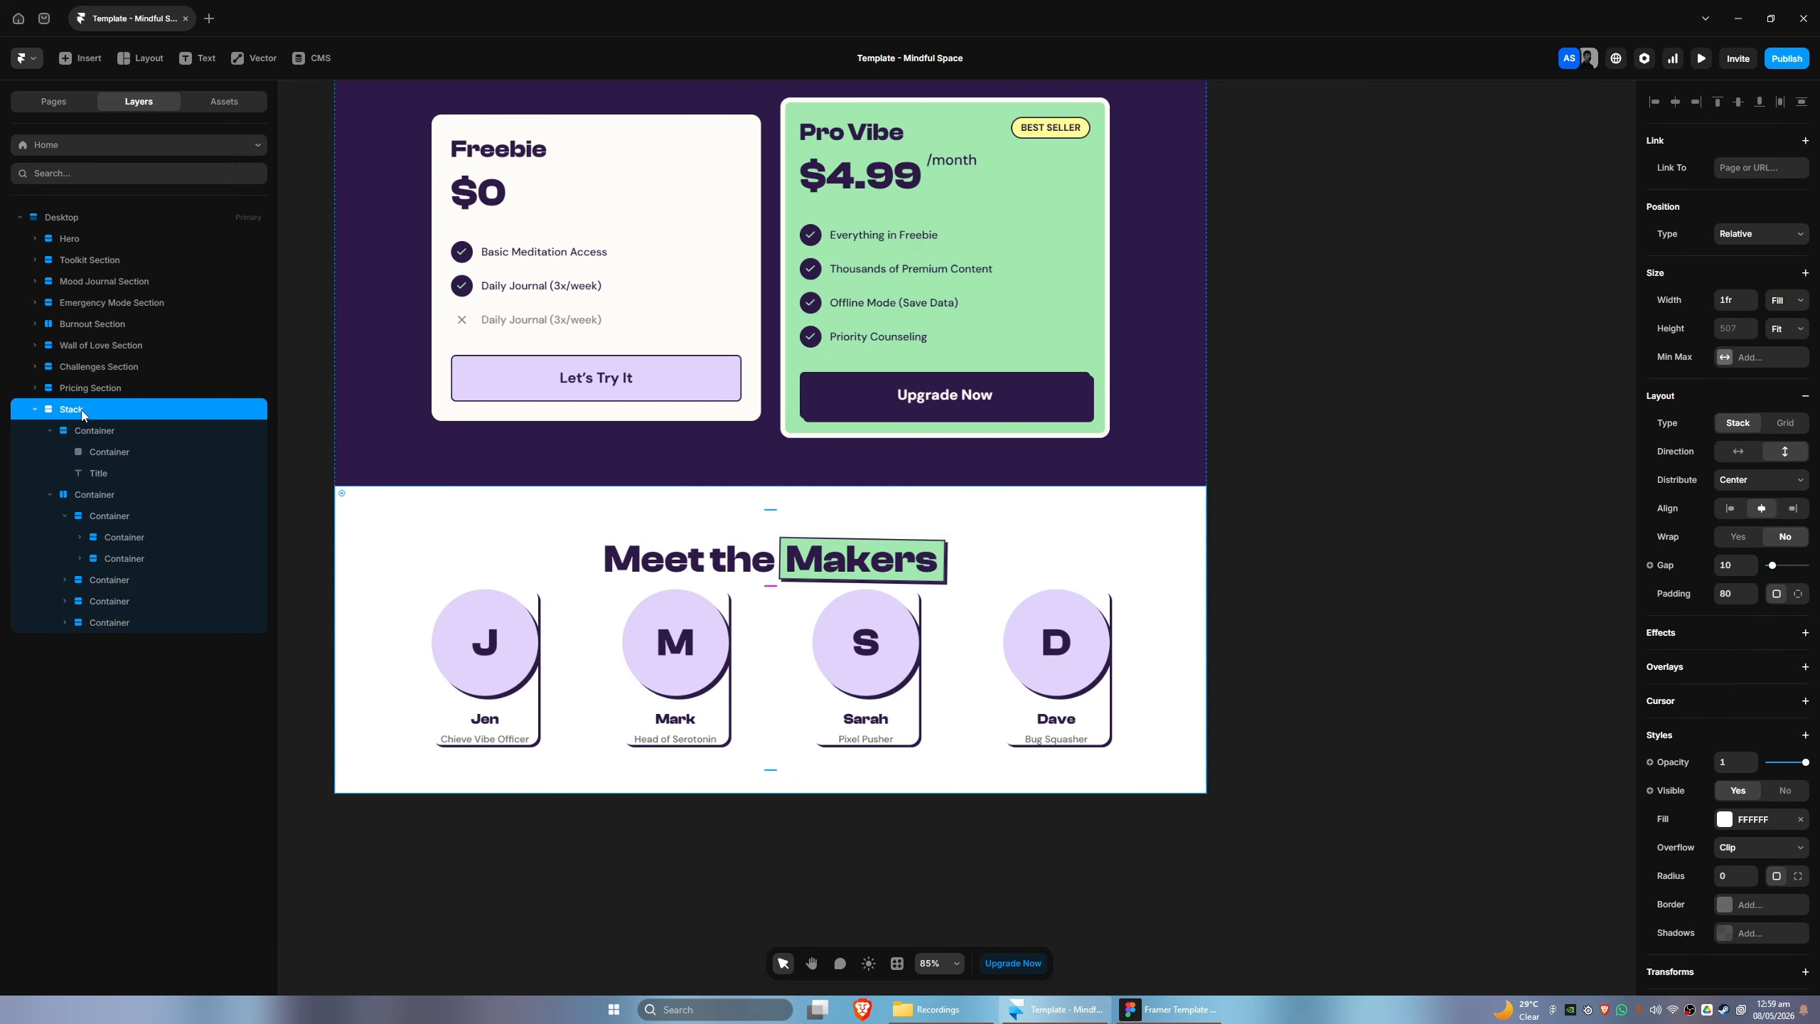
pyautogui.click(1725, 563)
pyautogui.write('80')
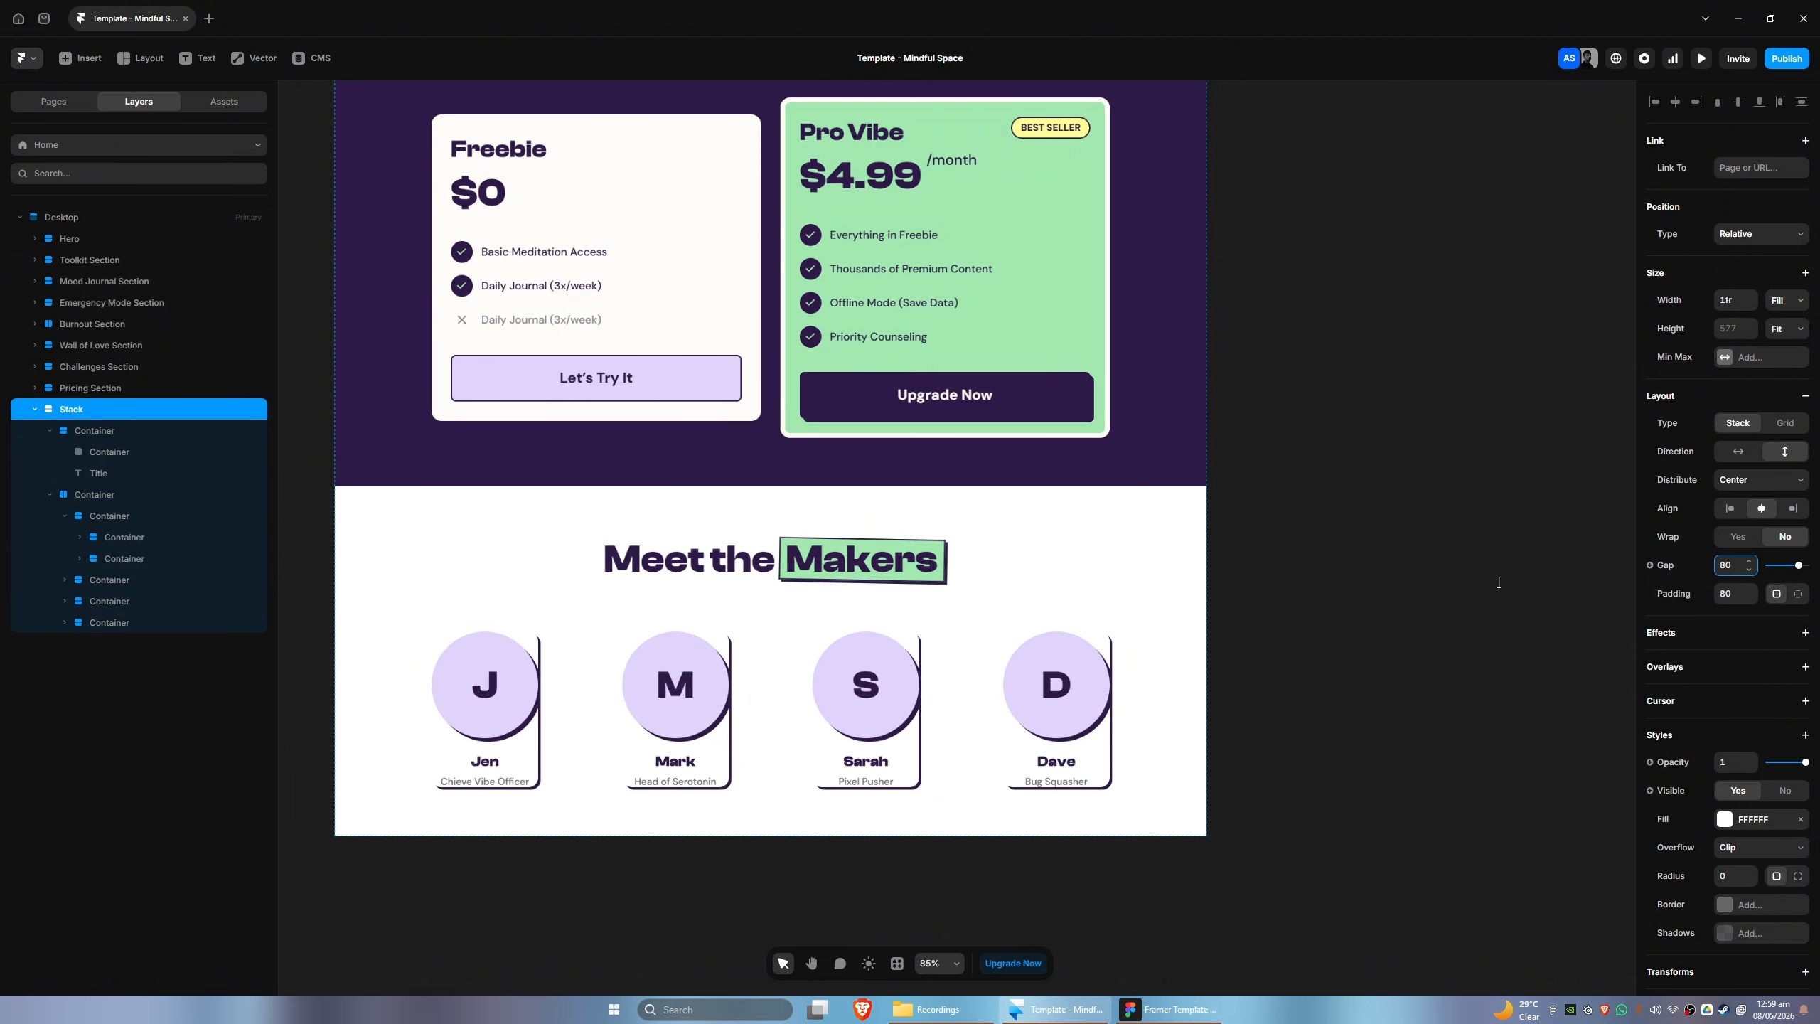
# - Remove the shadows from all four maker profile containers, leaving the circles' own shadows in place
pyautogui.click(139, 494)
pyautogui.click(125, 515)
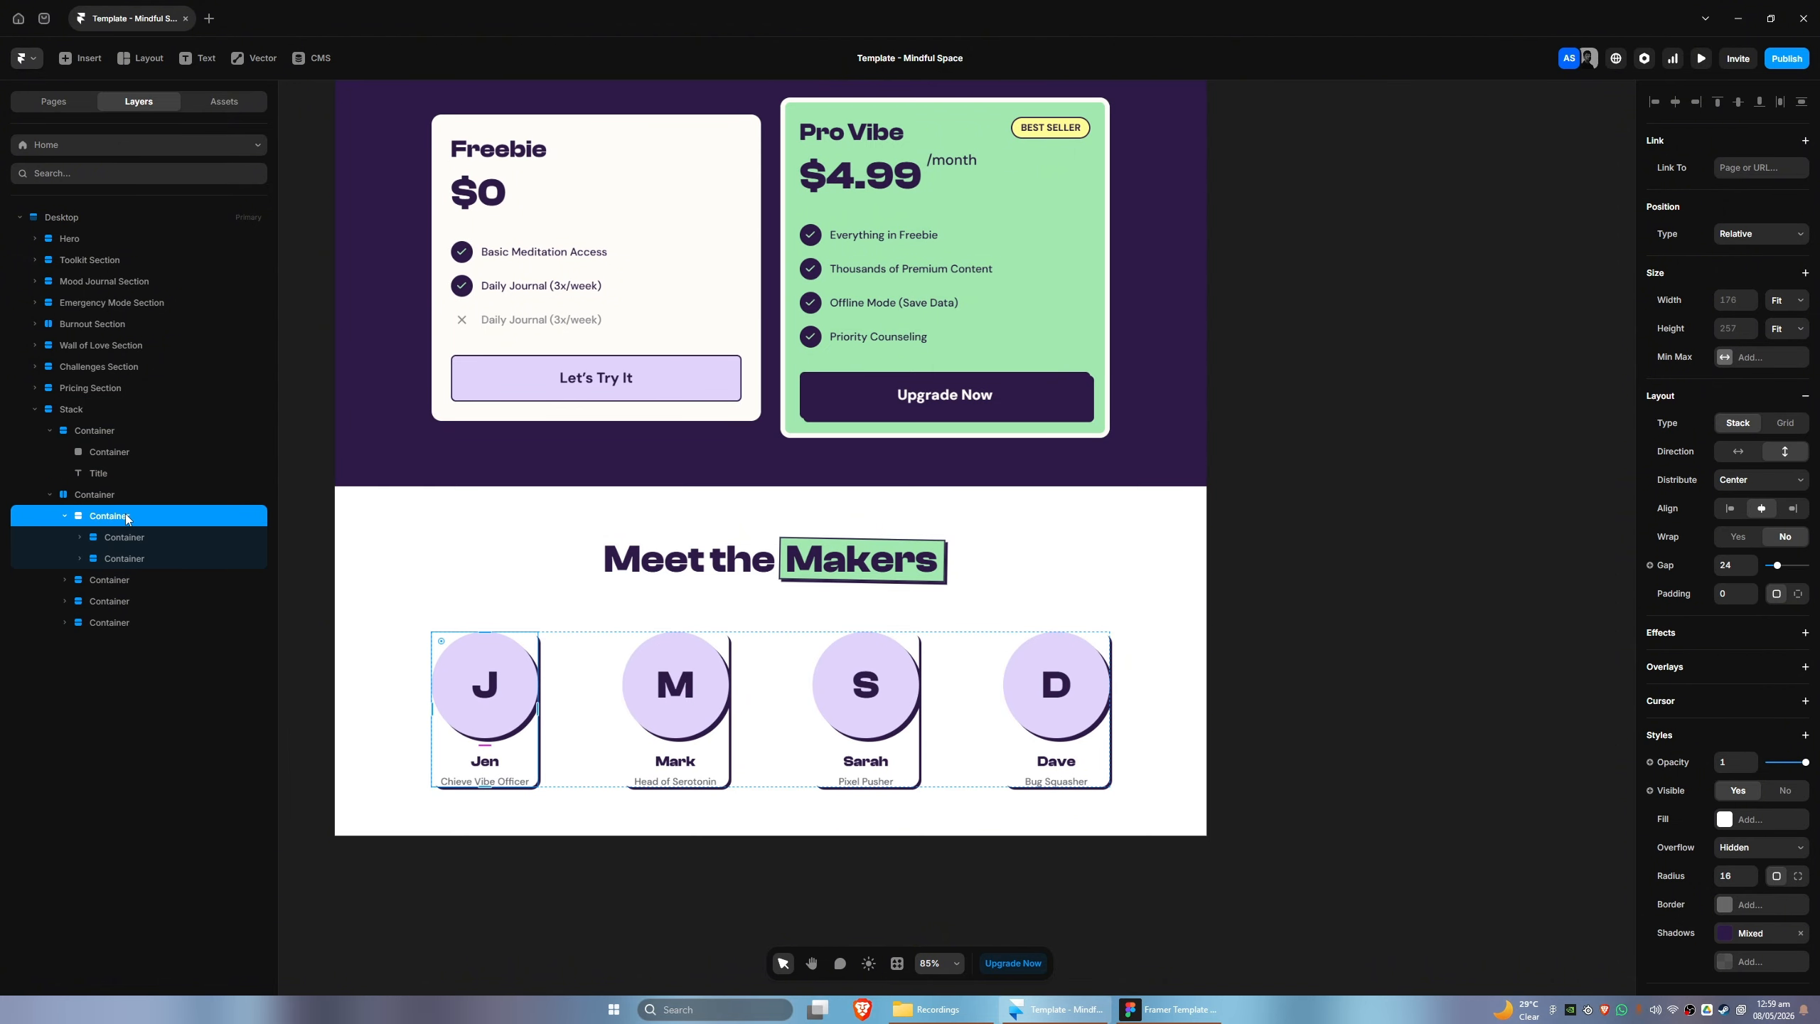
pyautogui.scroll(-3, 1806, 745)
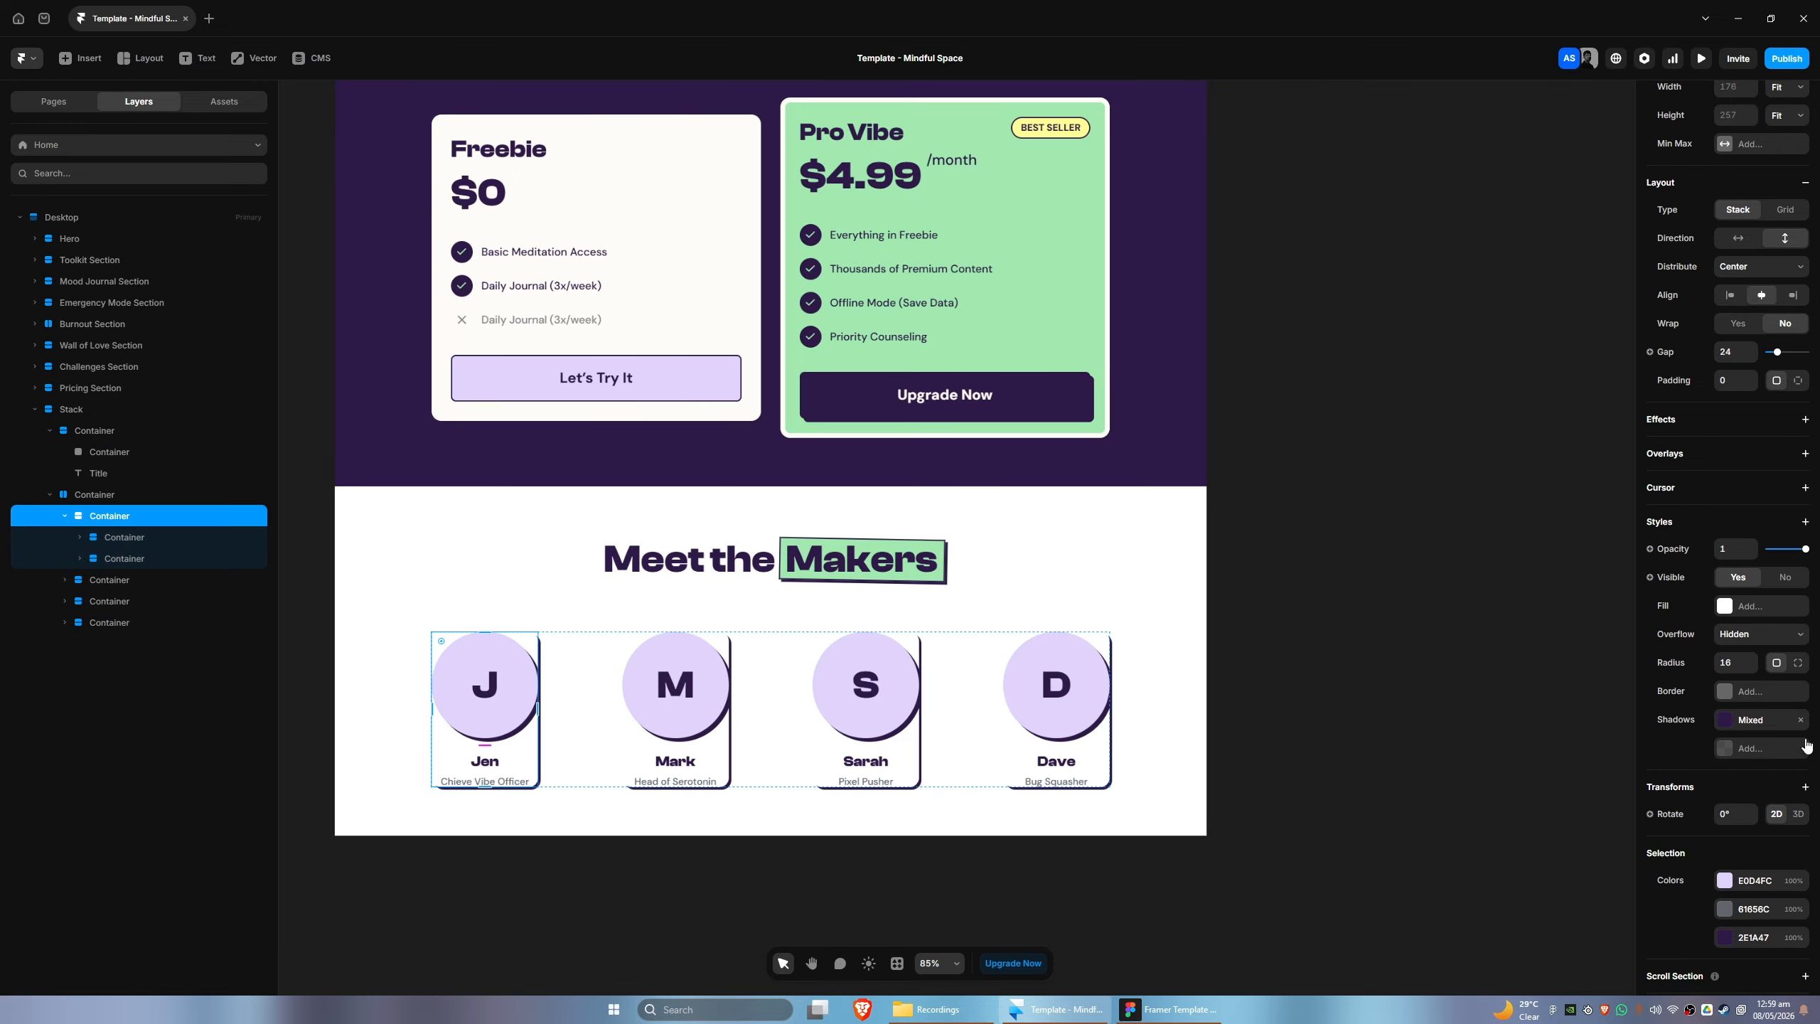
pyautogui.press('Tab')
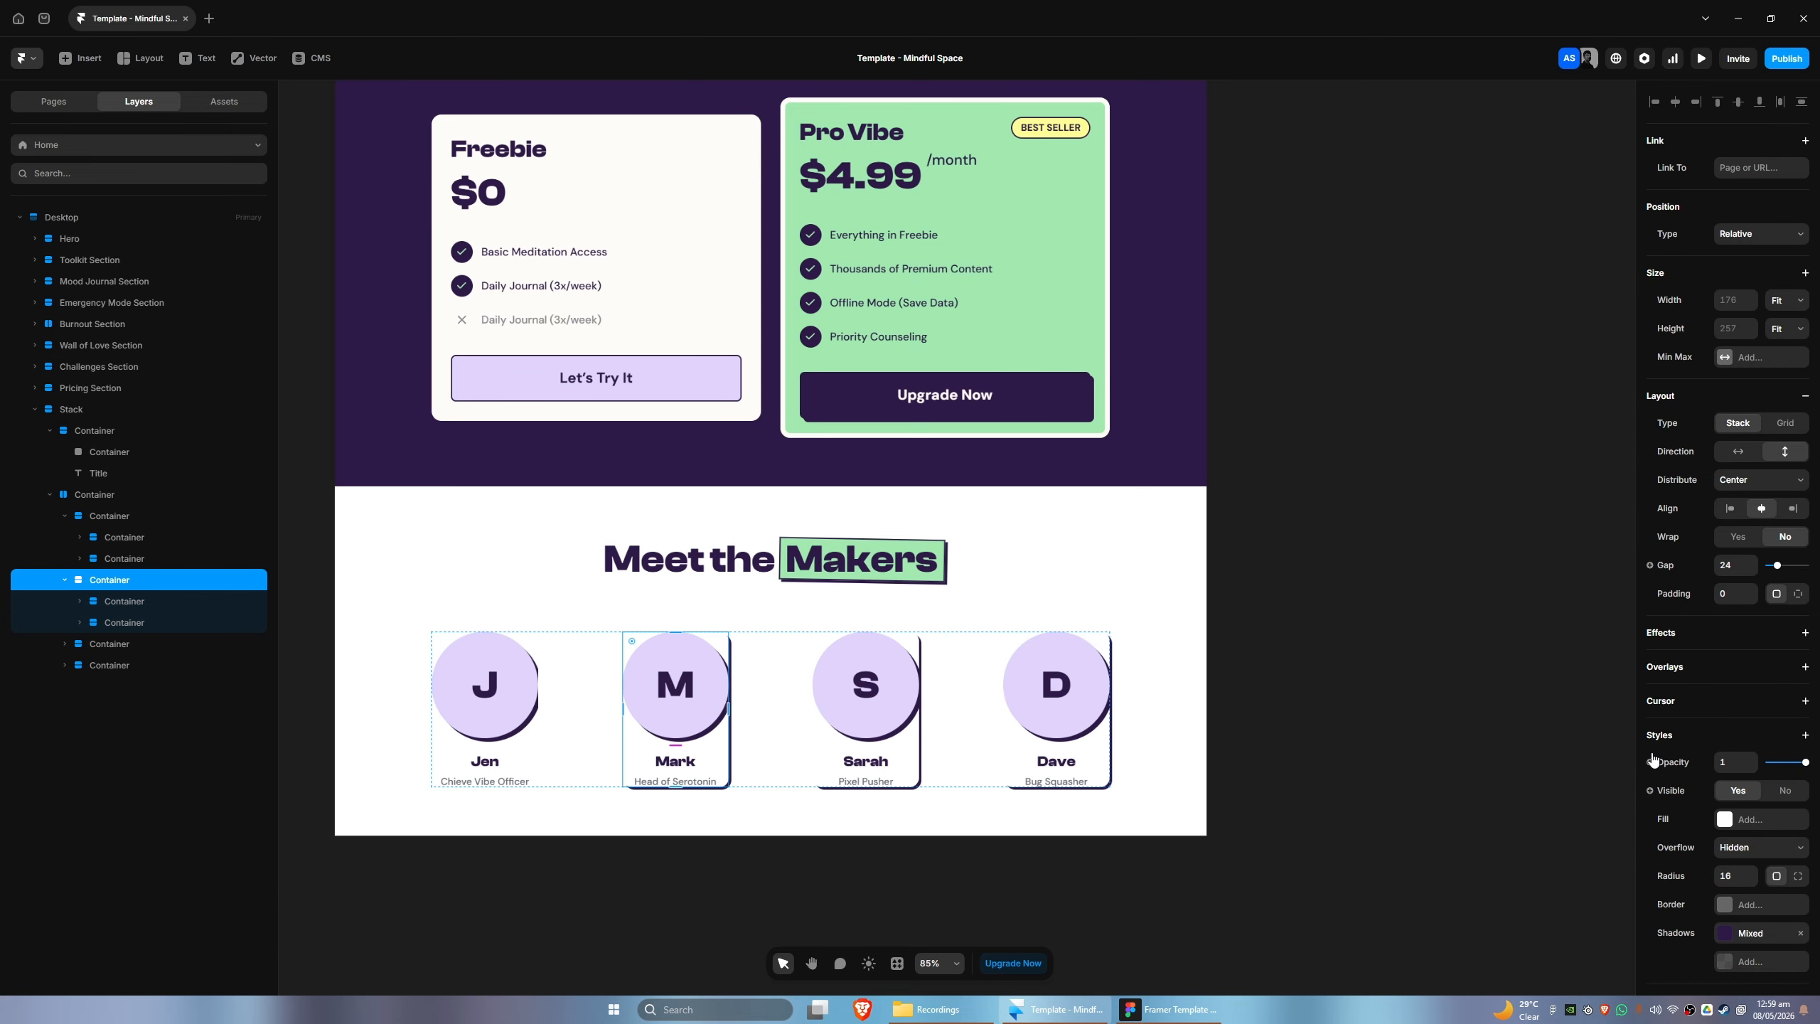
pyautogui.click(165, 666)
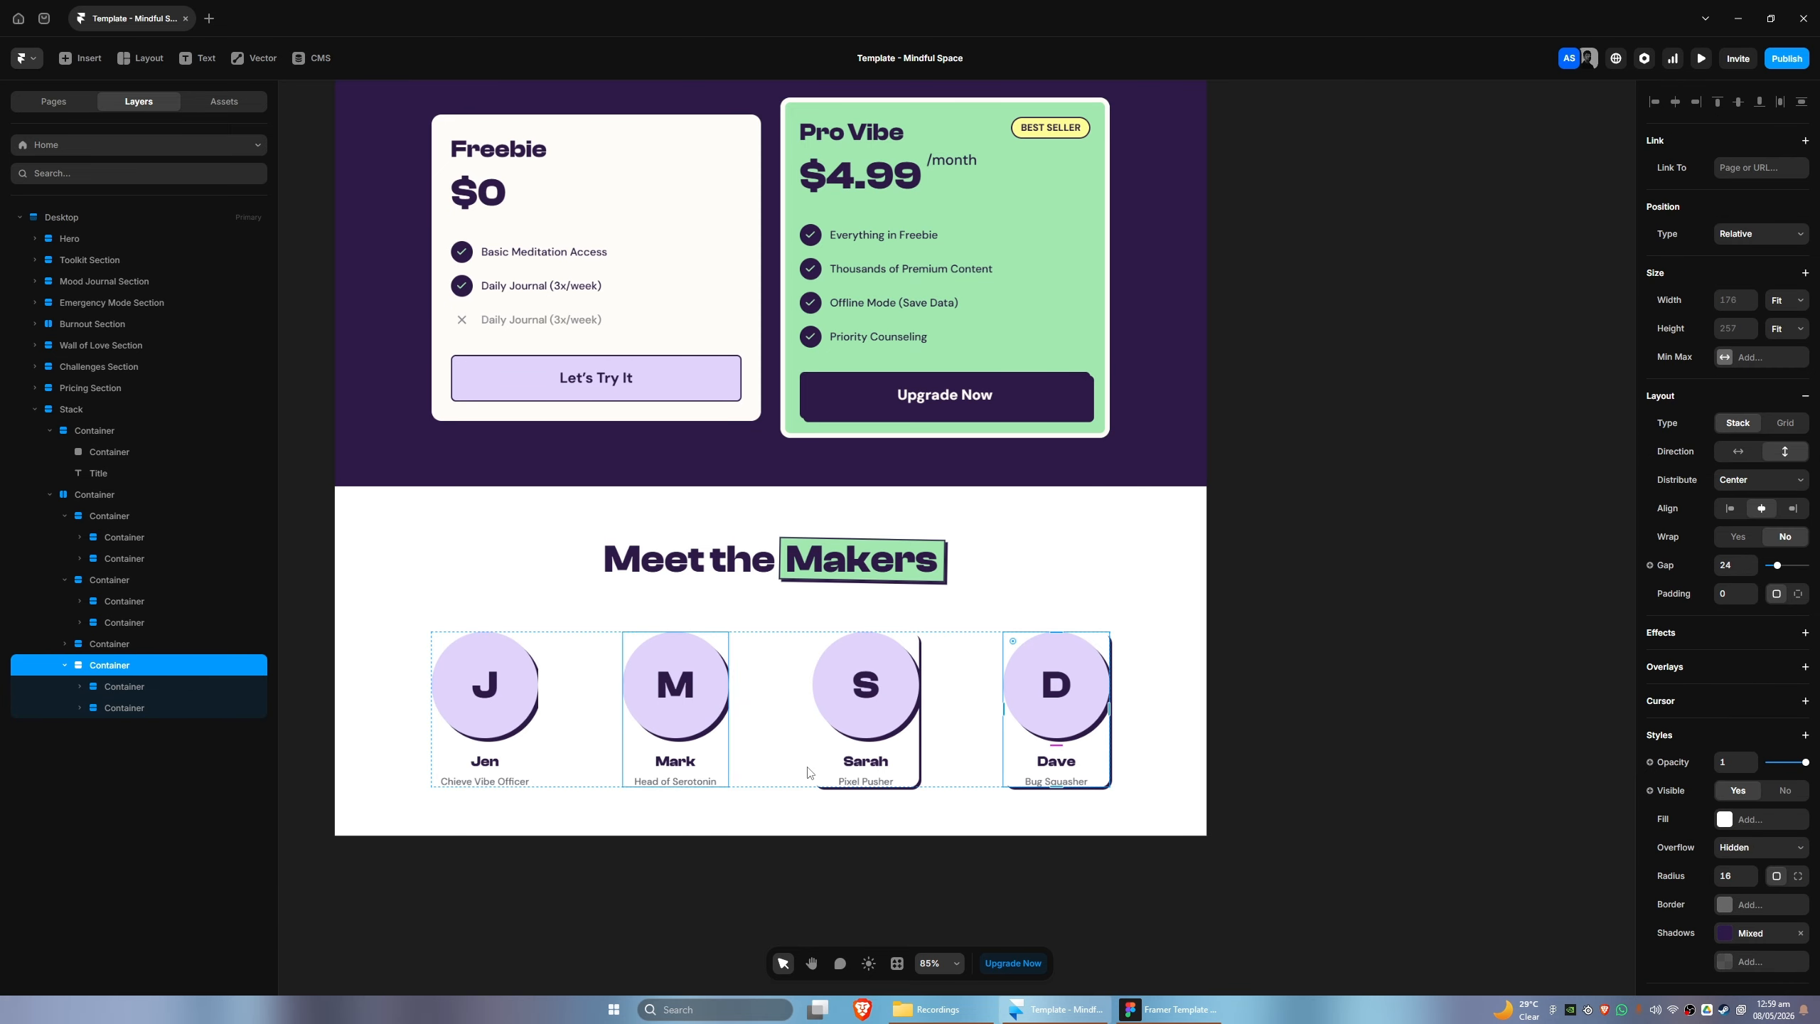
pyautogui.click(120, 645)
pyautogui.click(1798, 932)
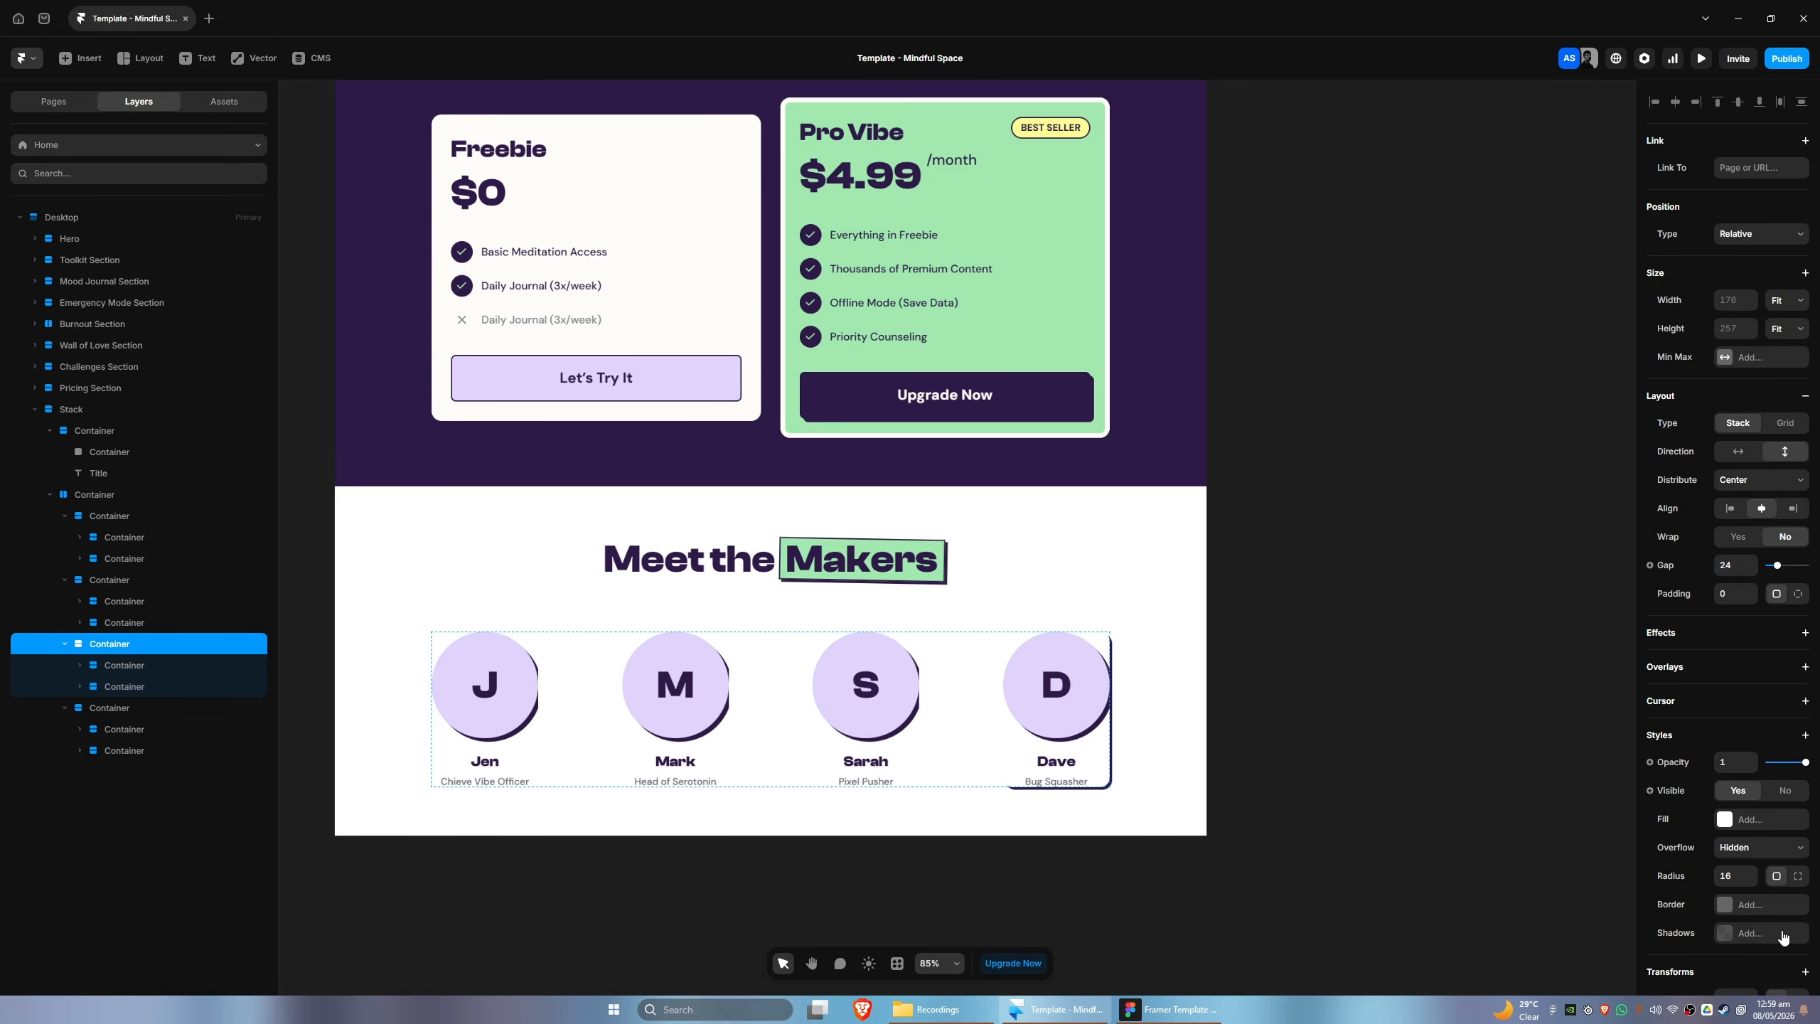
pyautogui.click(143, 708)
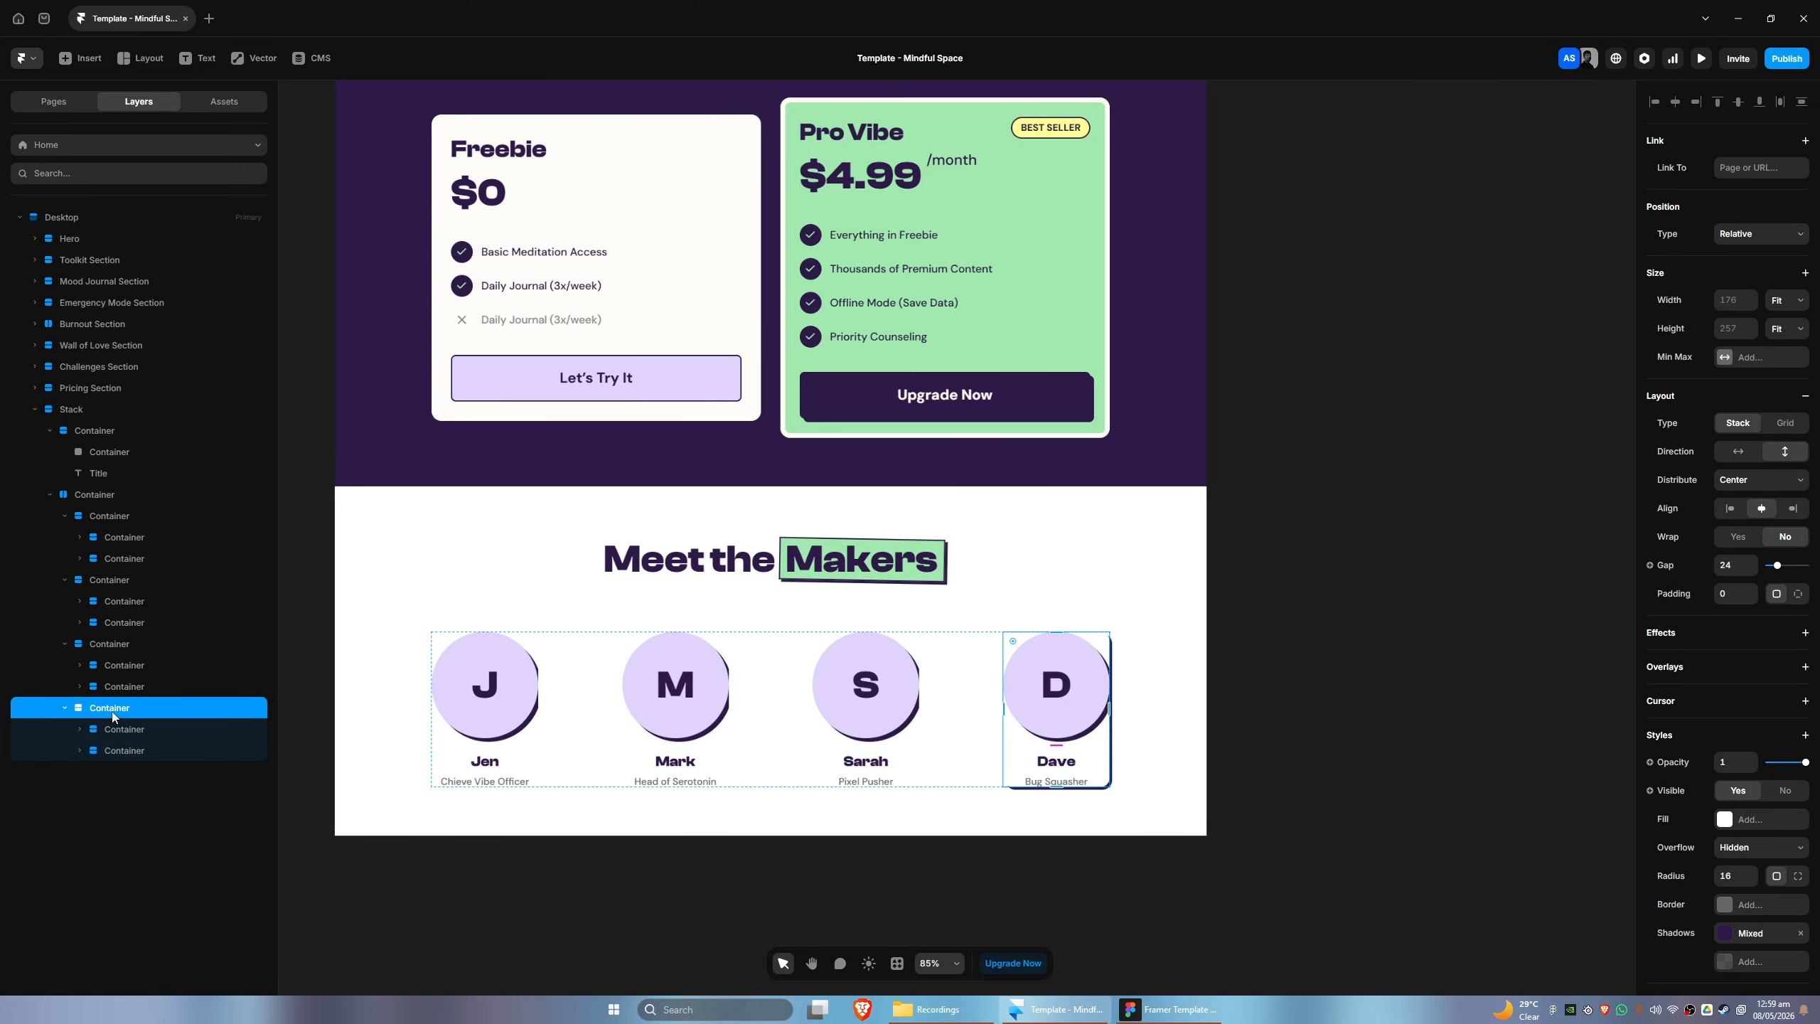
pyautogui.click(1799, 933)
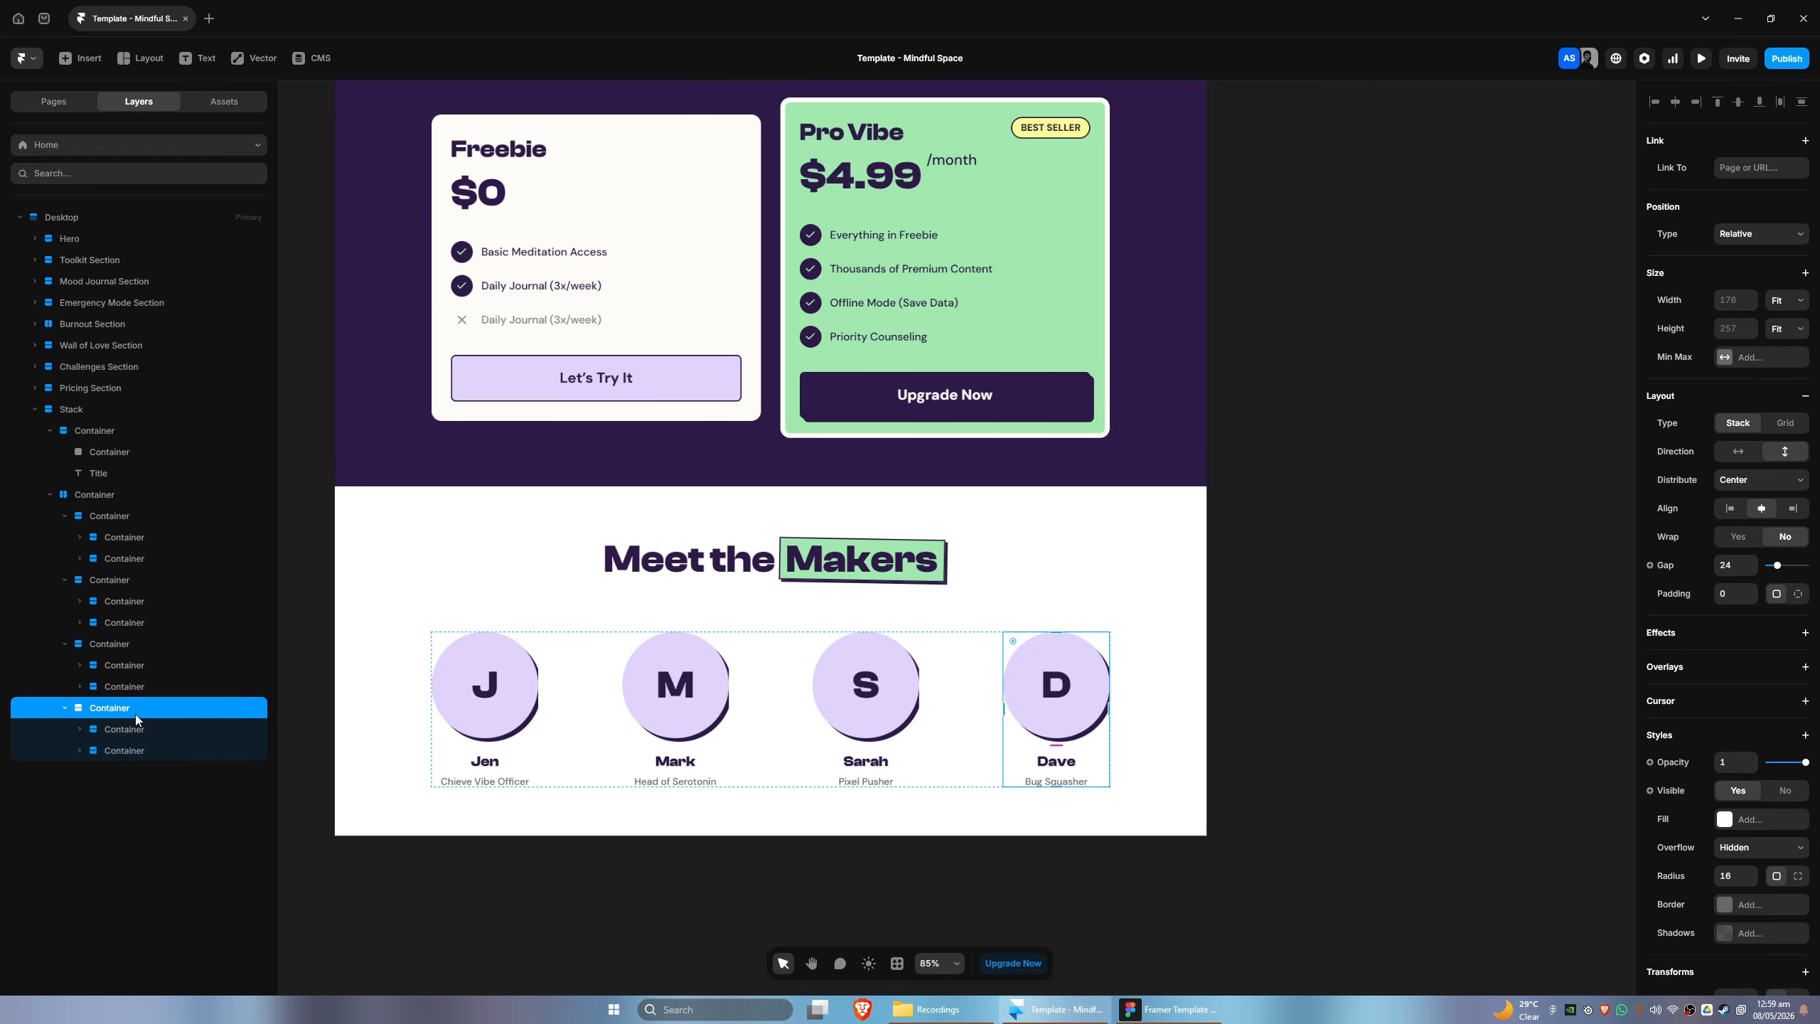
# - Try a padding of 32 on the first maker profile container, then set it to 20
pyautogui.click(122, 516)
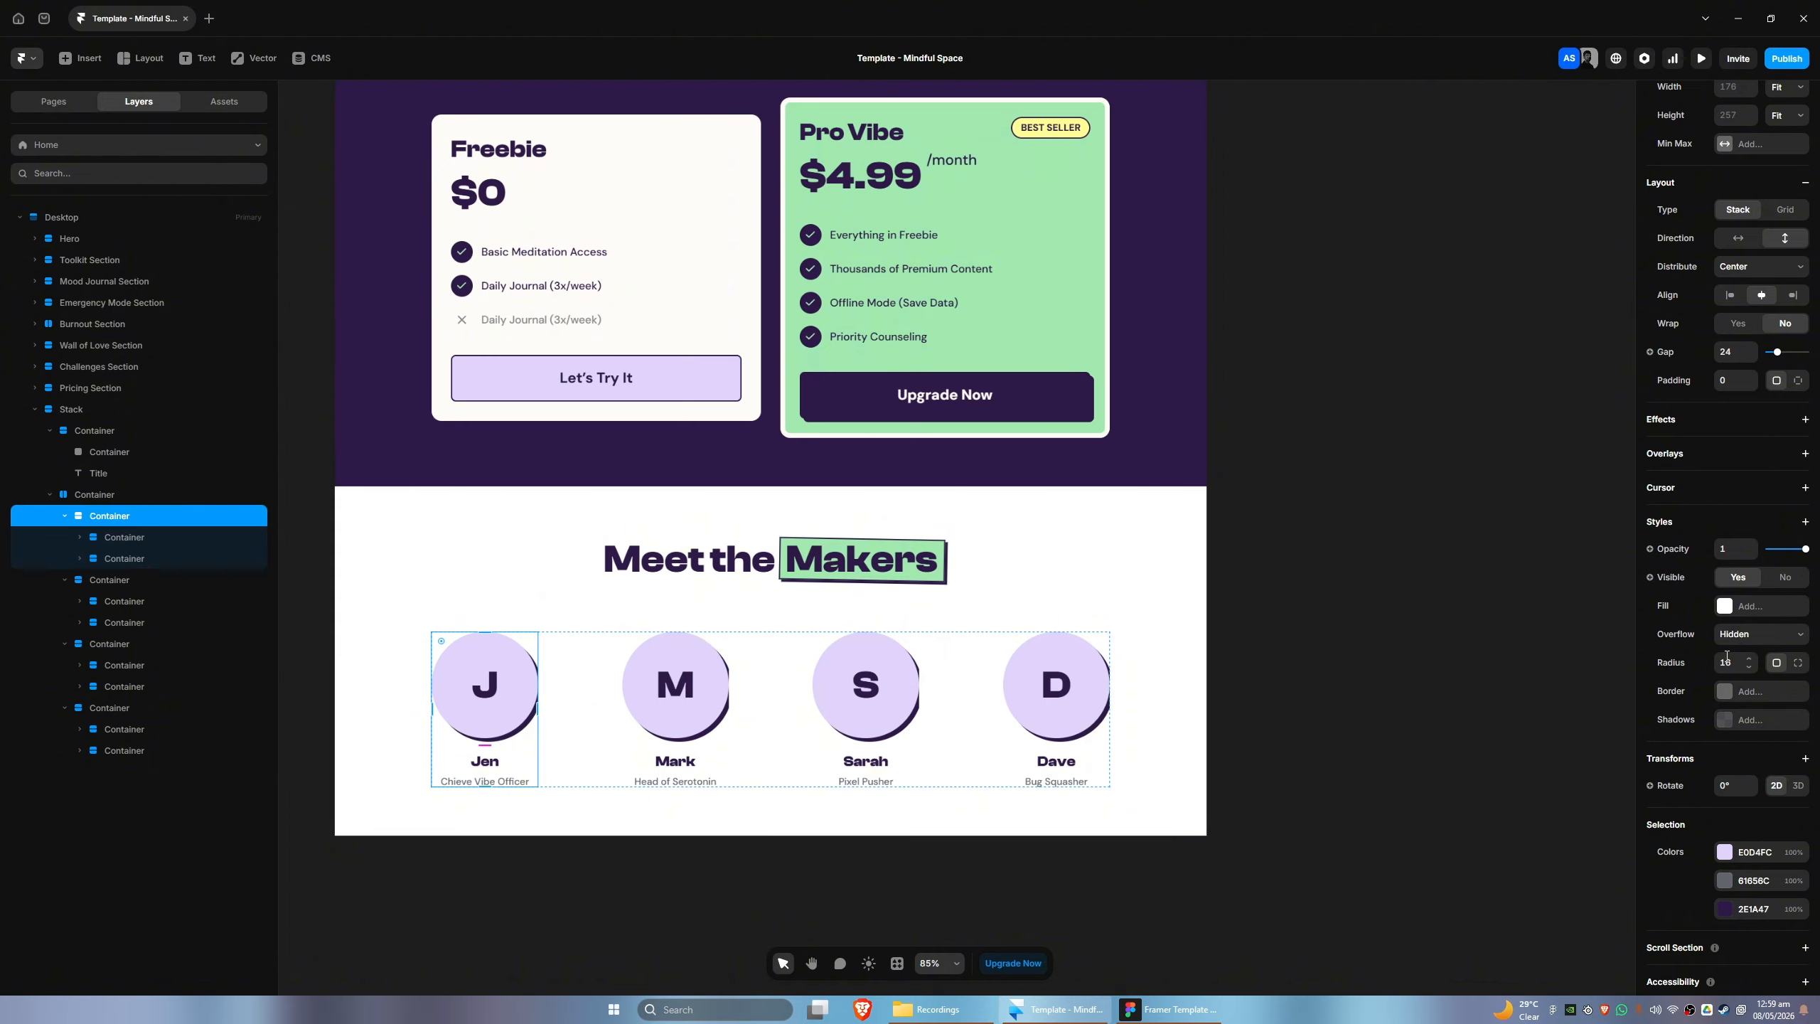
pyautogui.click(1732, 381)
pyautogui.write('32')
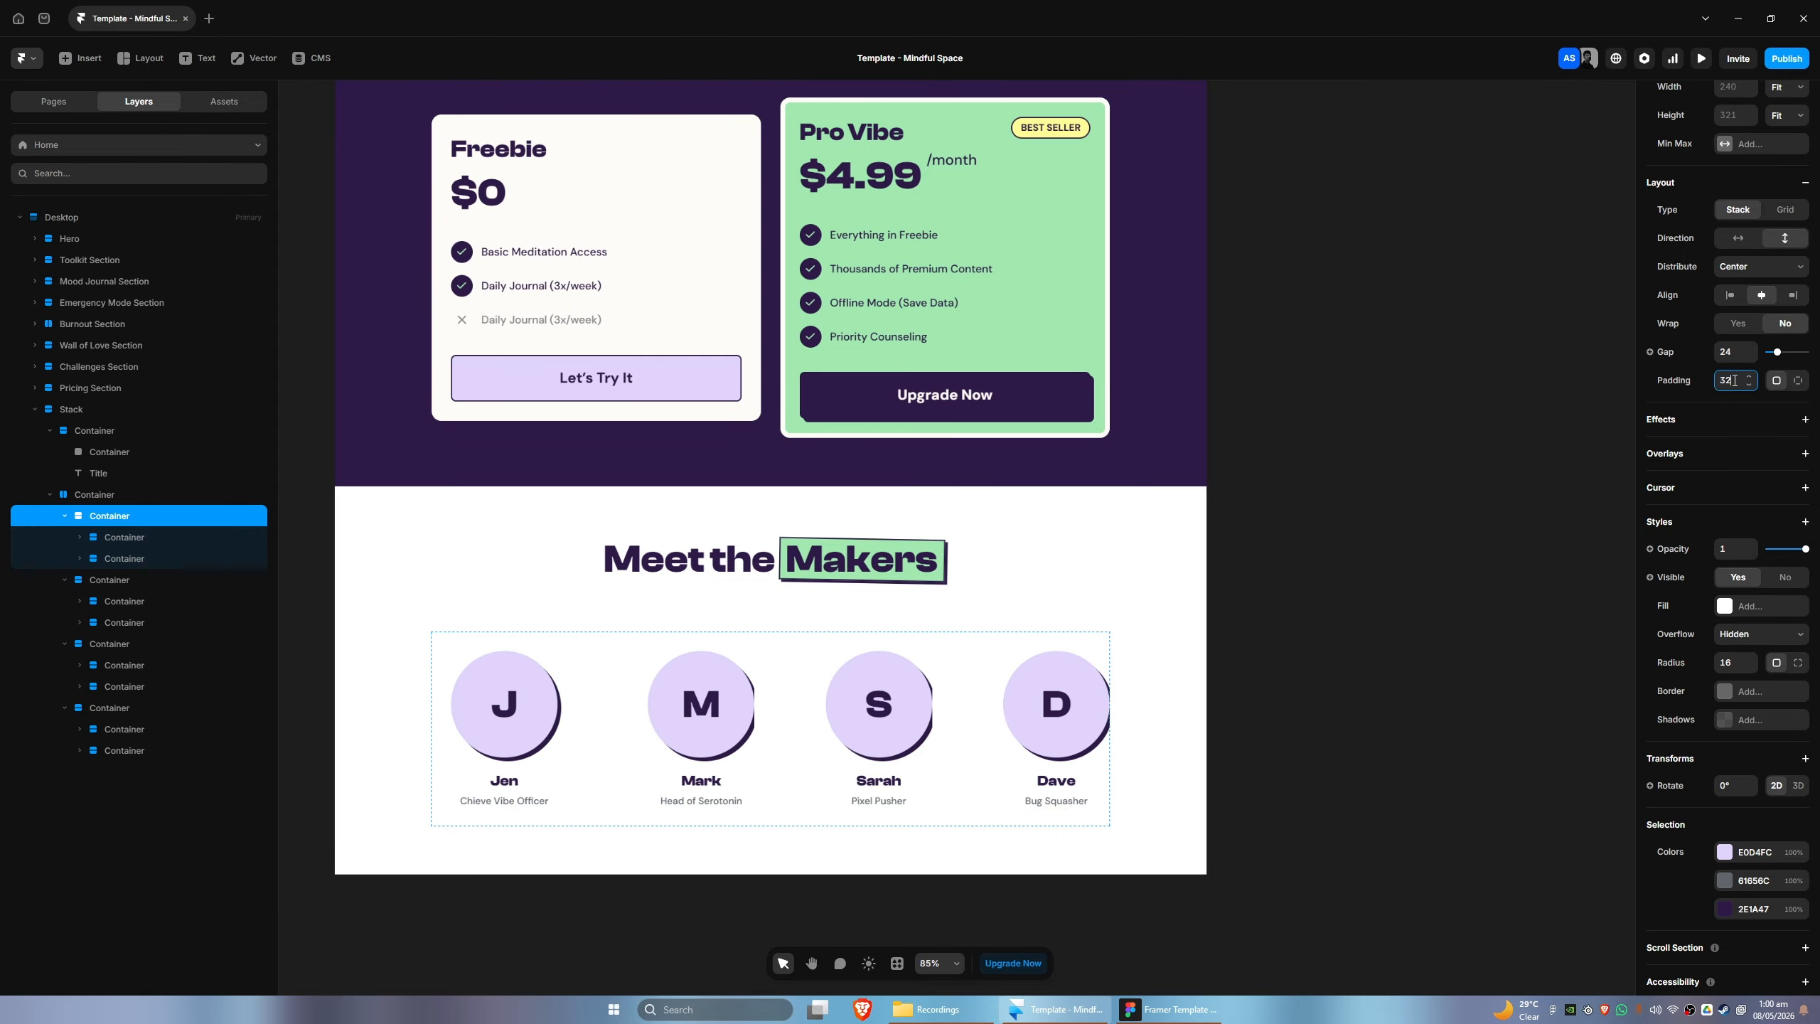
pyautogui.moveTo(1734, 380); pyautogui.dragTo(1704, 377)
pyautogui.write('20')
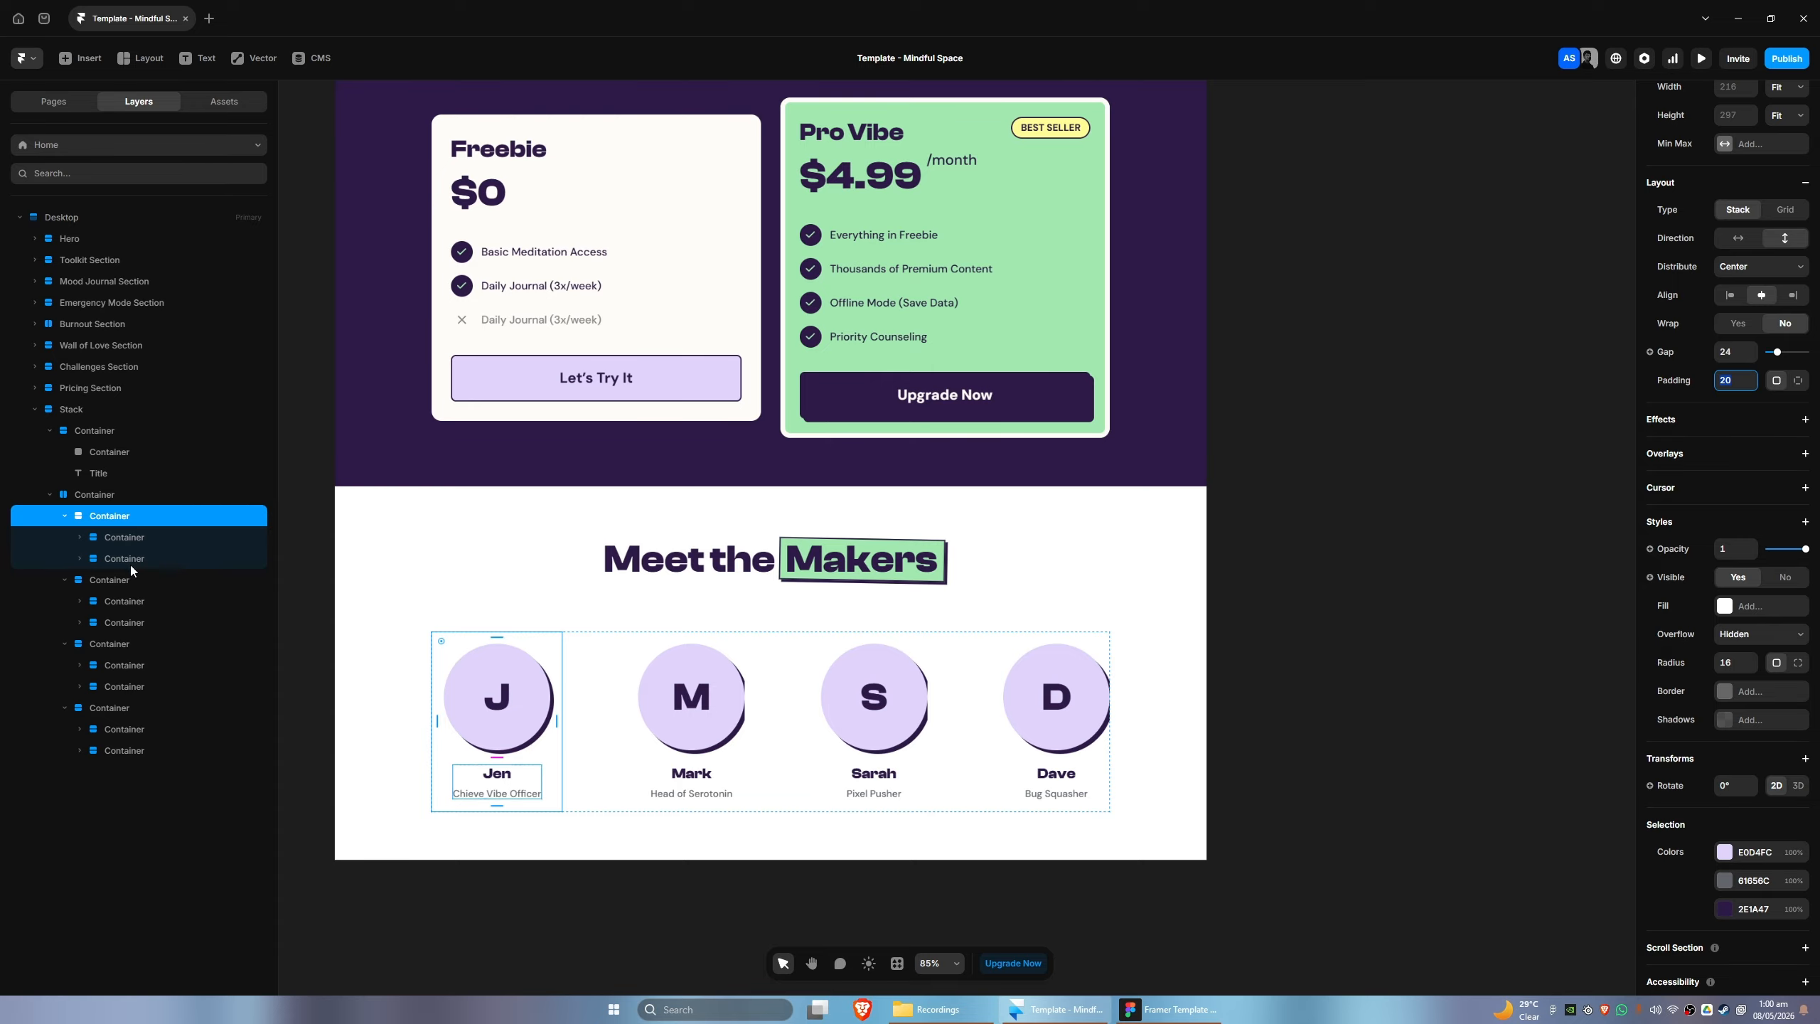
# - Set the padding of the second maker profile container to 20
pyautogui.click(108, 581)
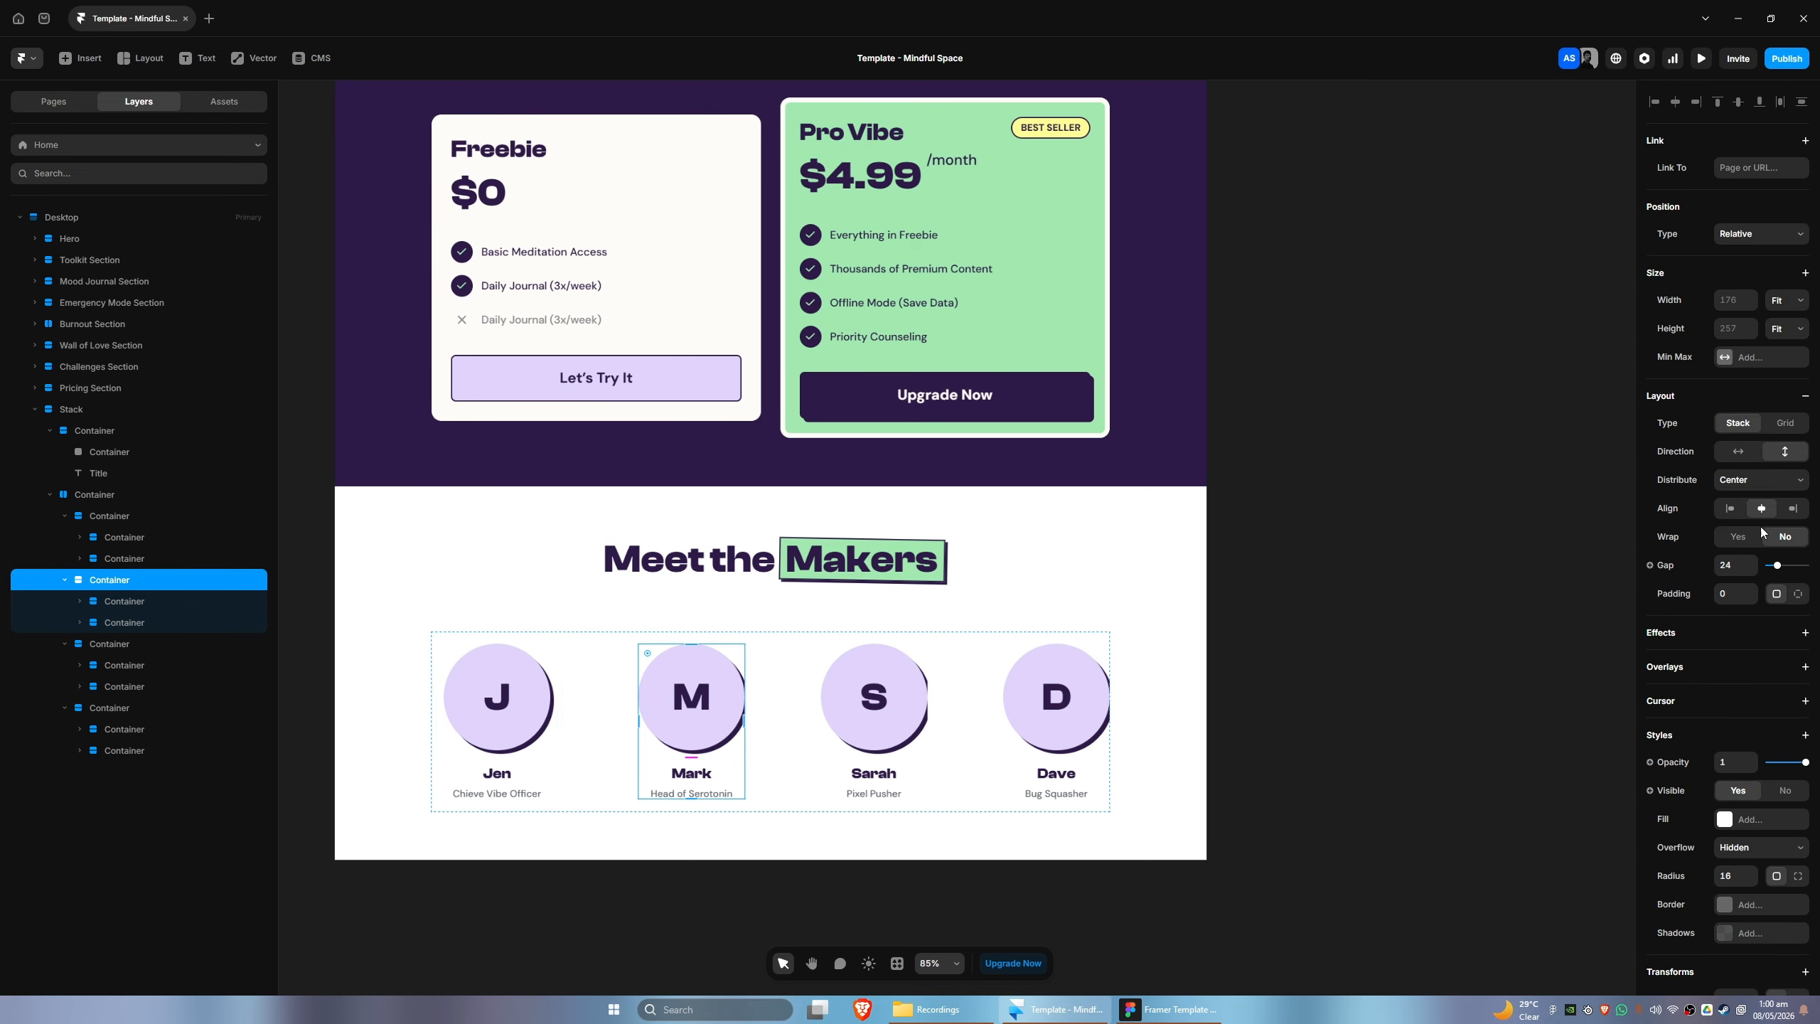
pyautogui.click(1734, 566)
pyautogui.click(1728, 597)
pyautogui.write('20')
pyautogui.press('Return')
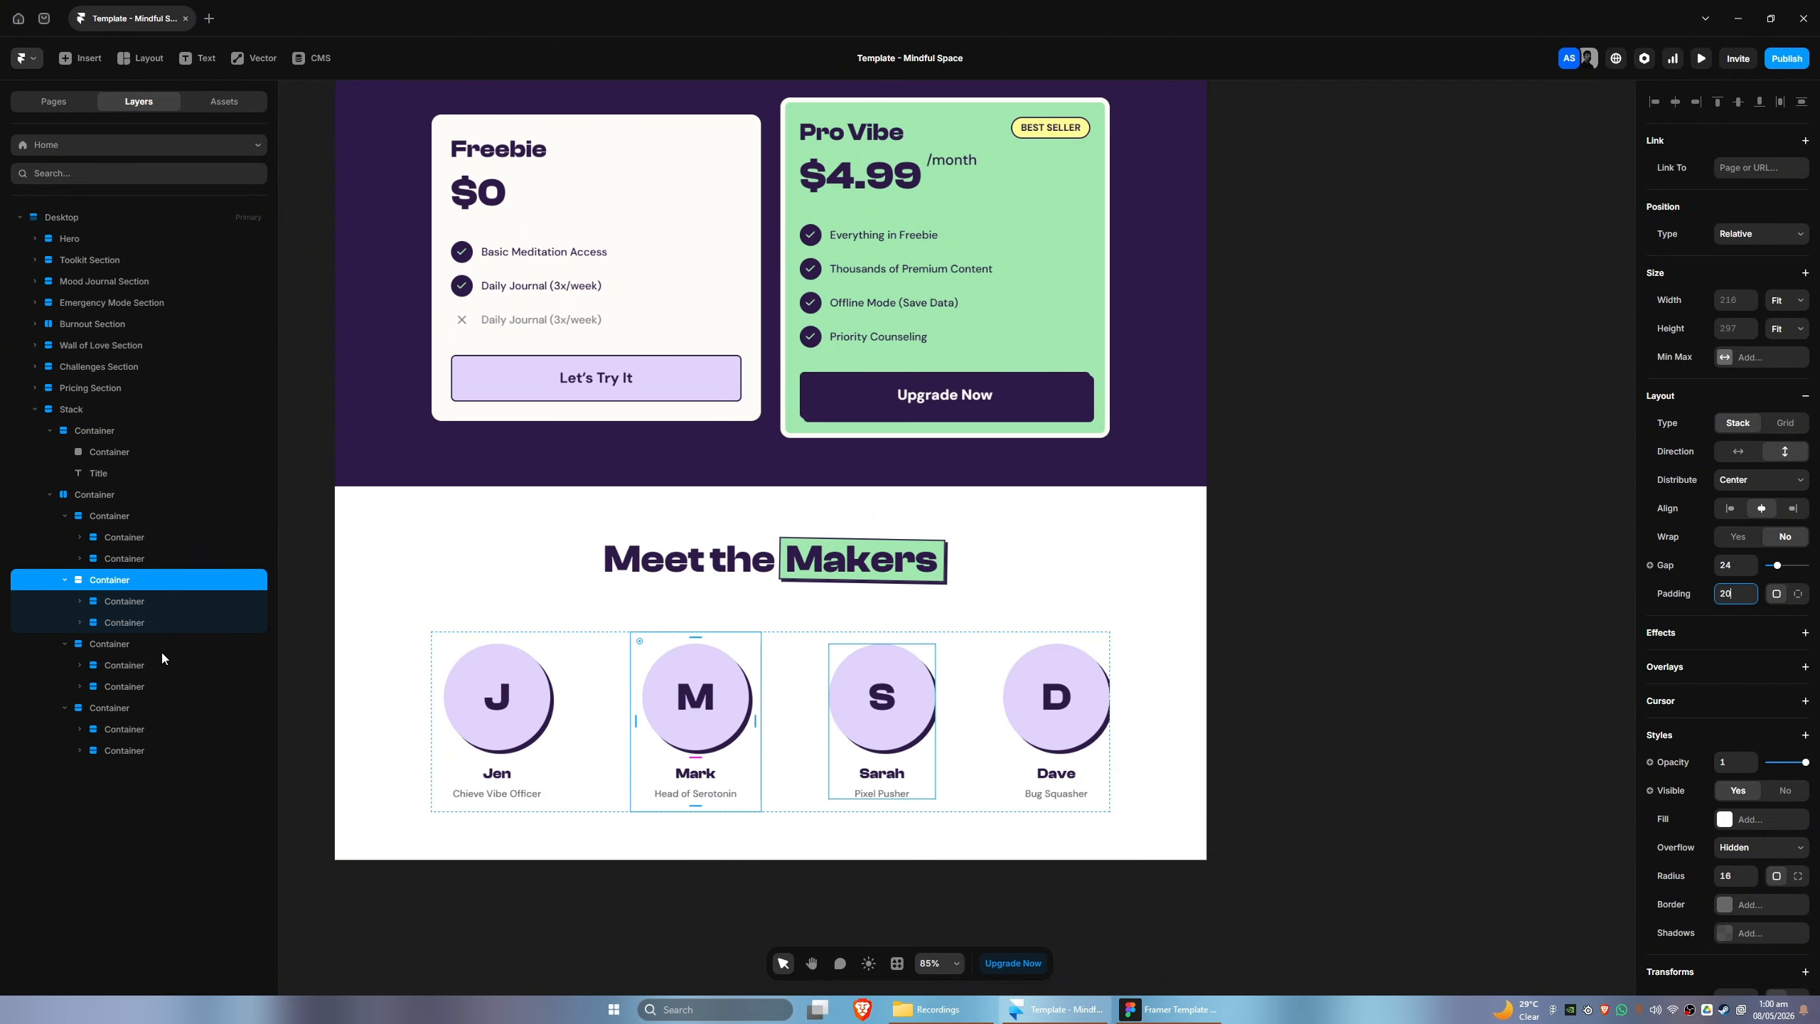
# - Set the padding of the third and fourth maker profile containers to 20
pyautogui.click(162, 647)
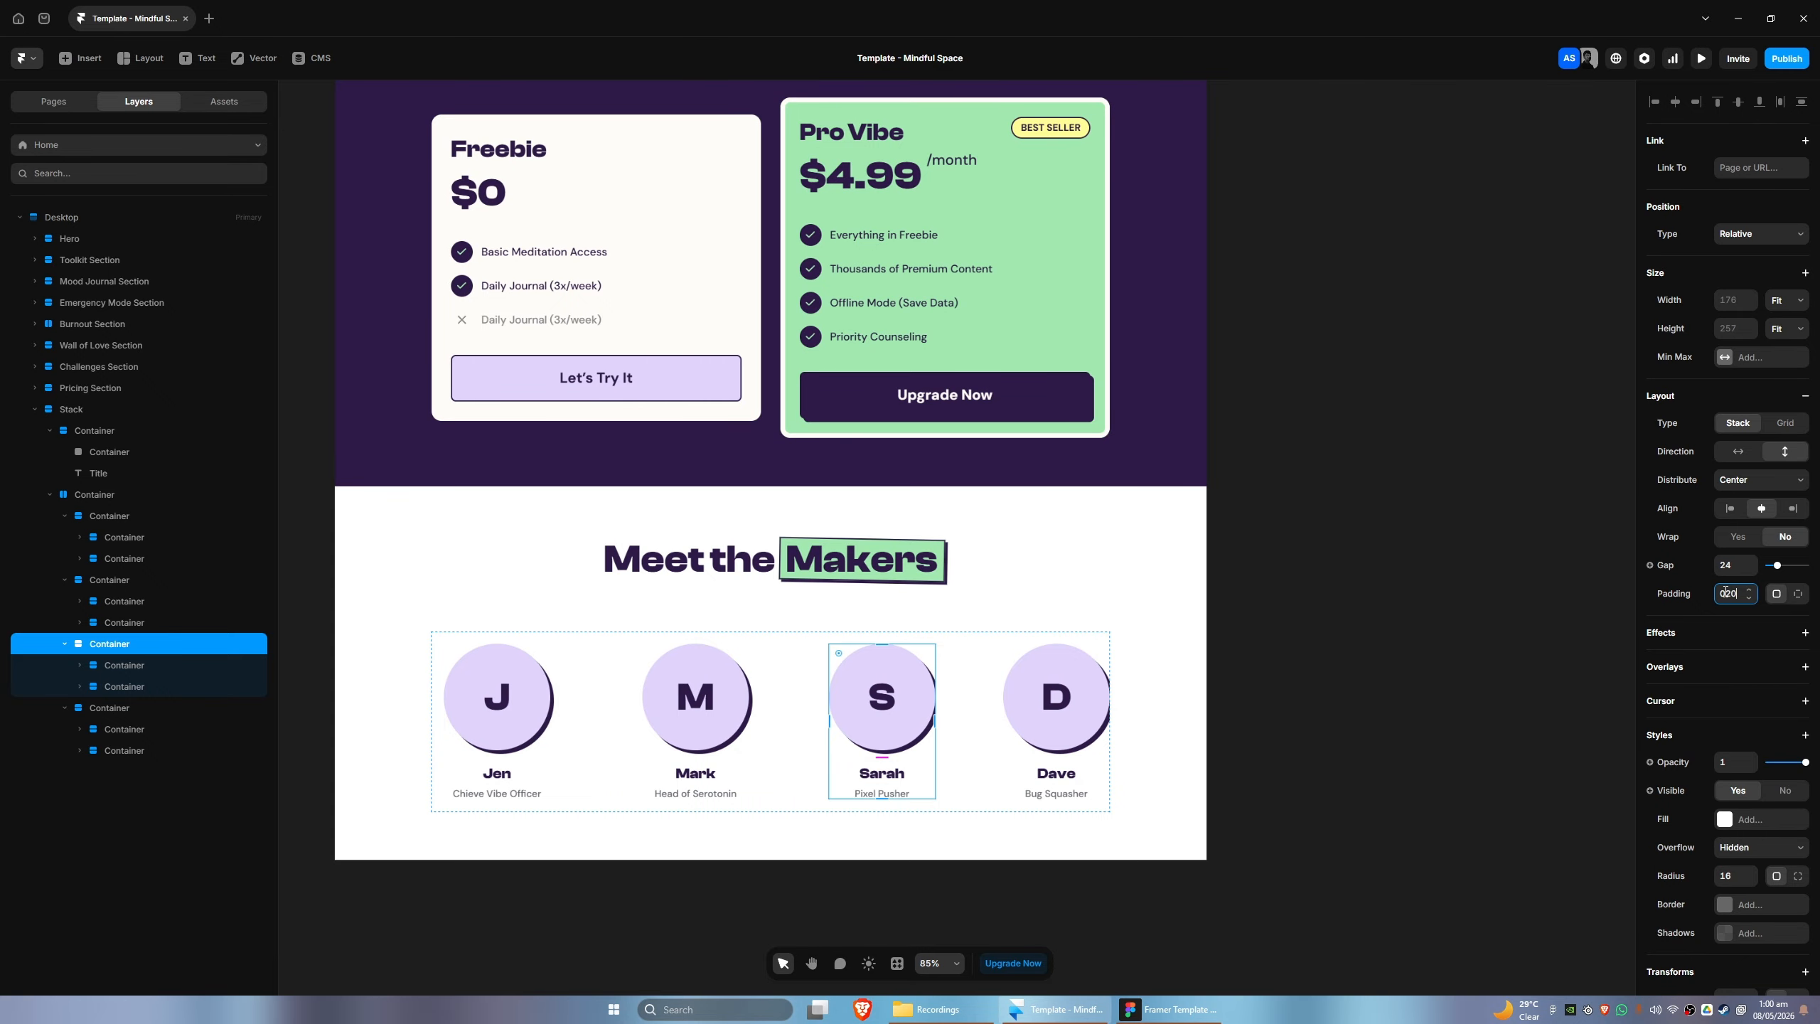
pyautogui.press('Return')
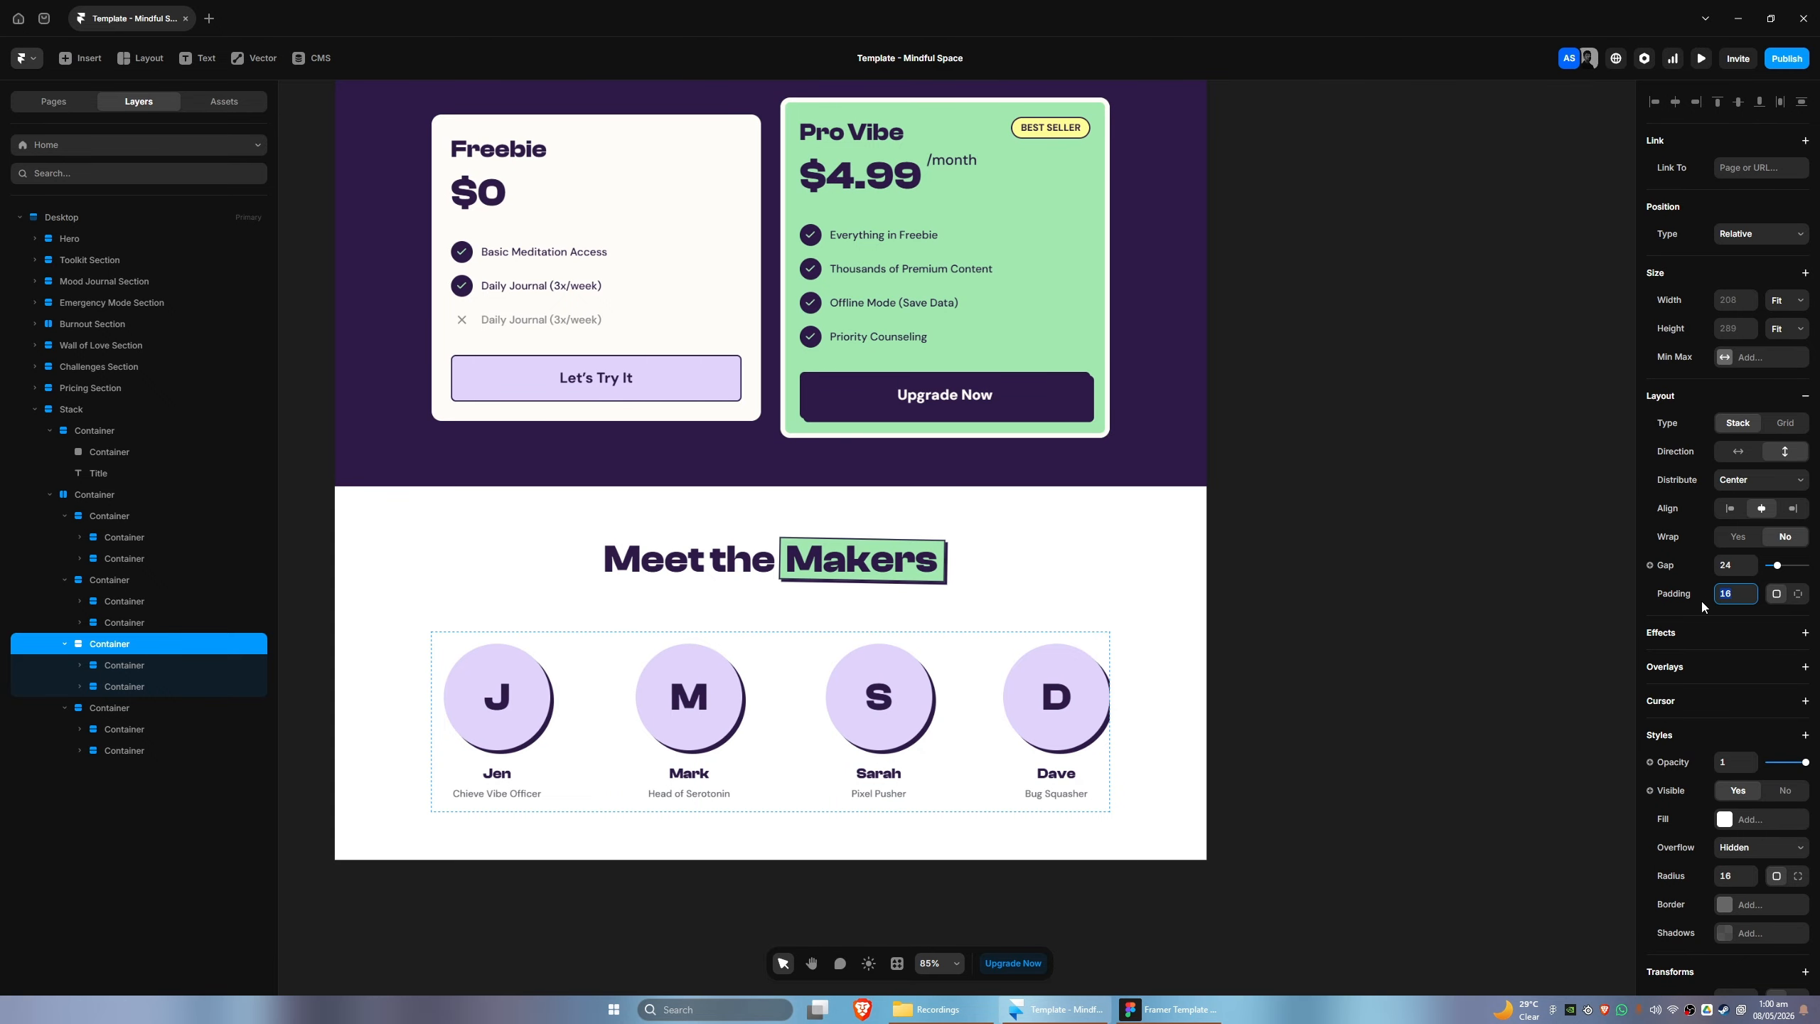
pyautogui.click(168, 707)
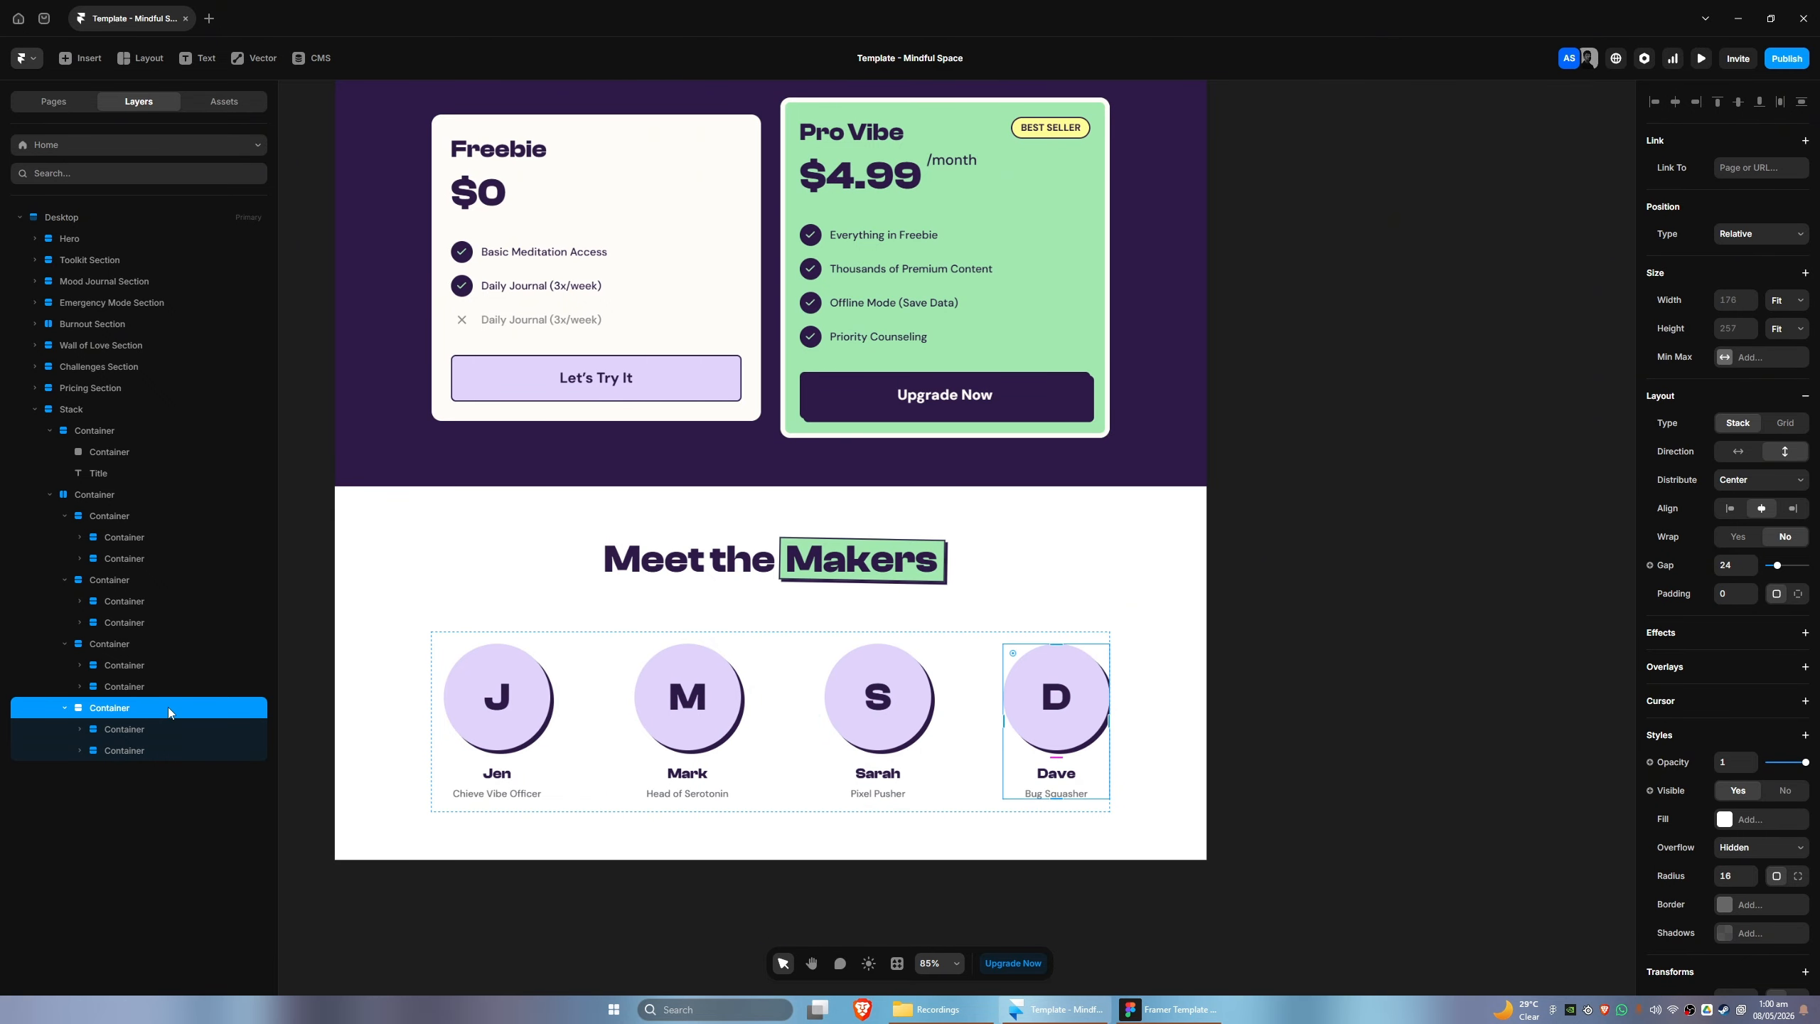
pyautogui.click(1731, 590)
pyautogui.write('20')
pyautogui.press('Return')
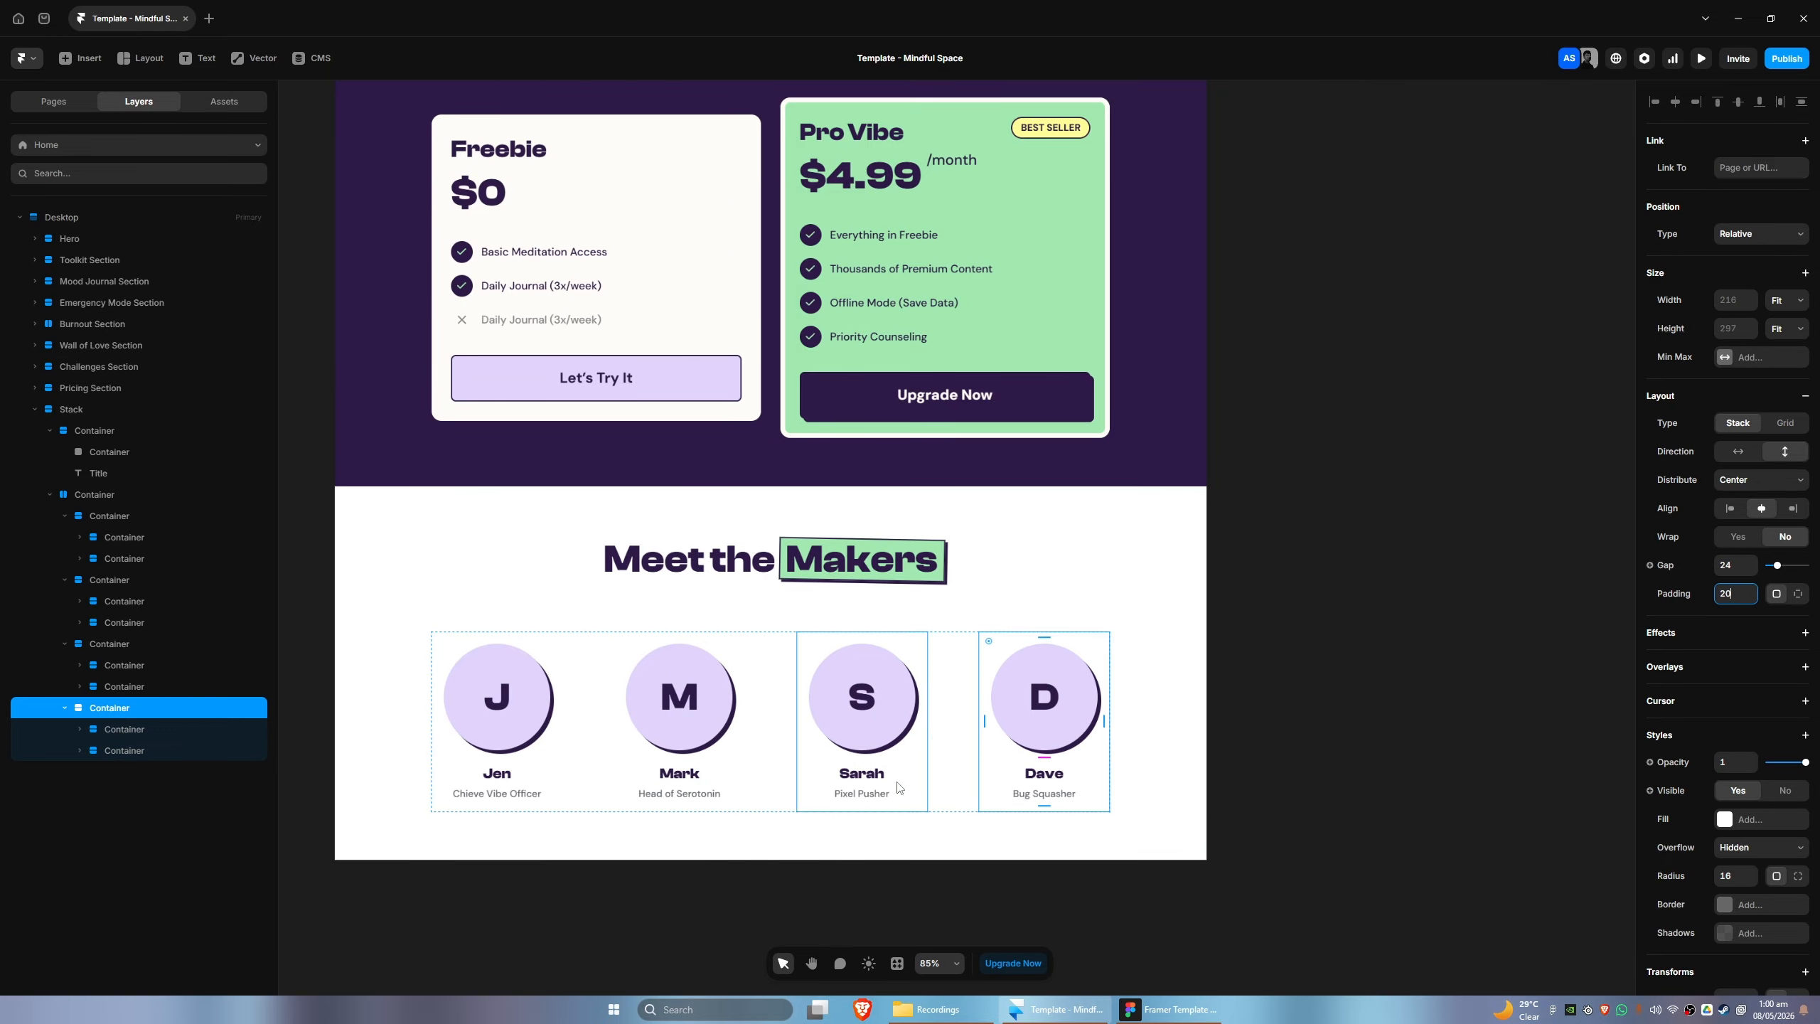
# - Compare the maker profiles and the section background in Framer with the Meet the Makers design in Figma
pyautogui.moveTo(1211, 839); pyautogui.dragTo(1221, 788)
pyautogui.click(1169, 1009)
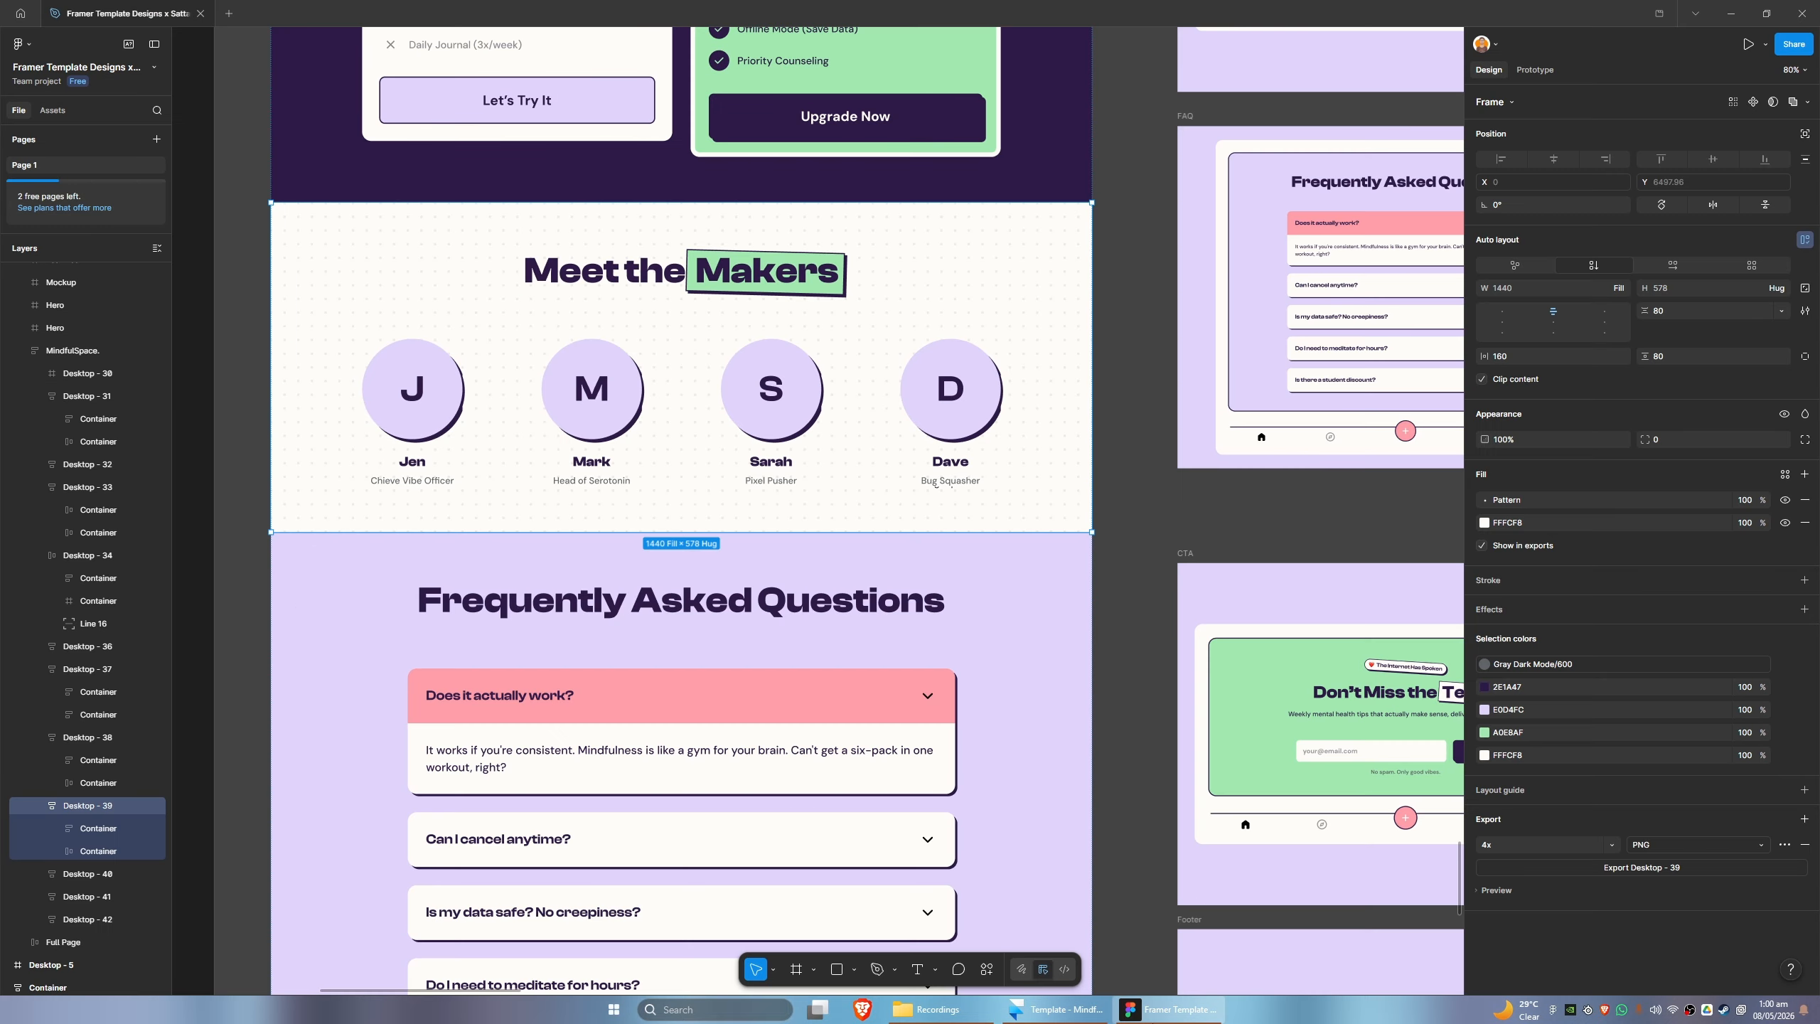
pyautogui.click(1170, 1009)
pyautogui.click(1169, 1009)
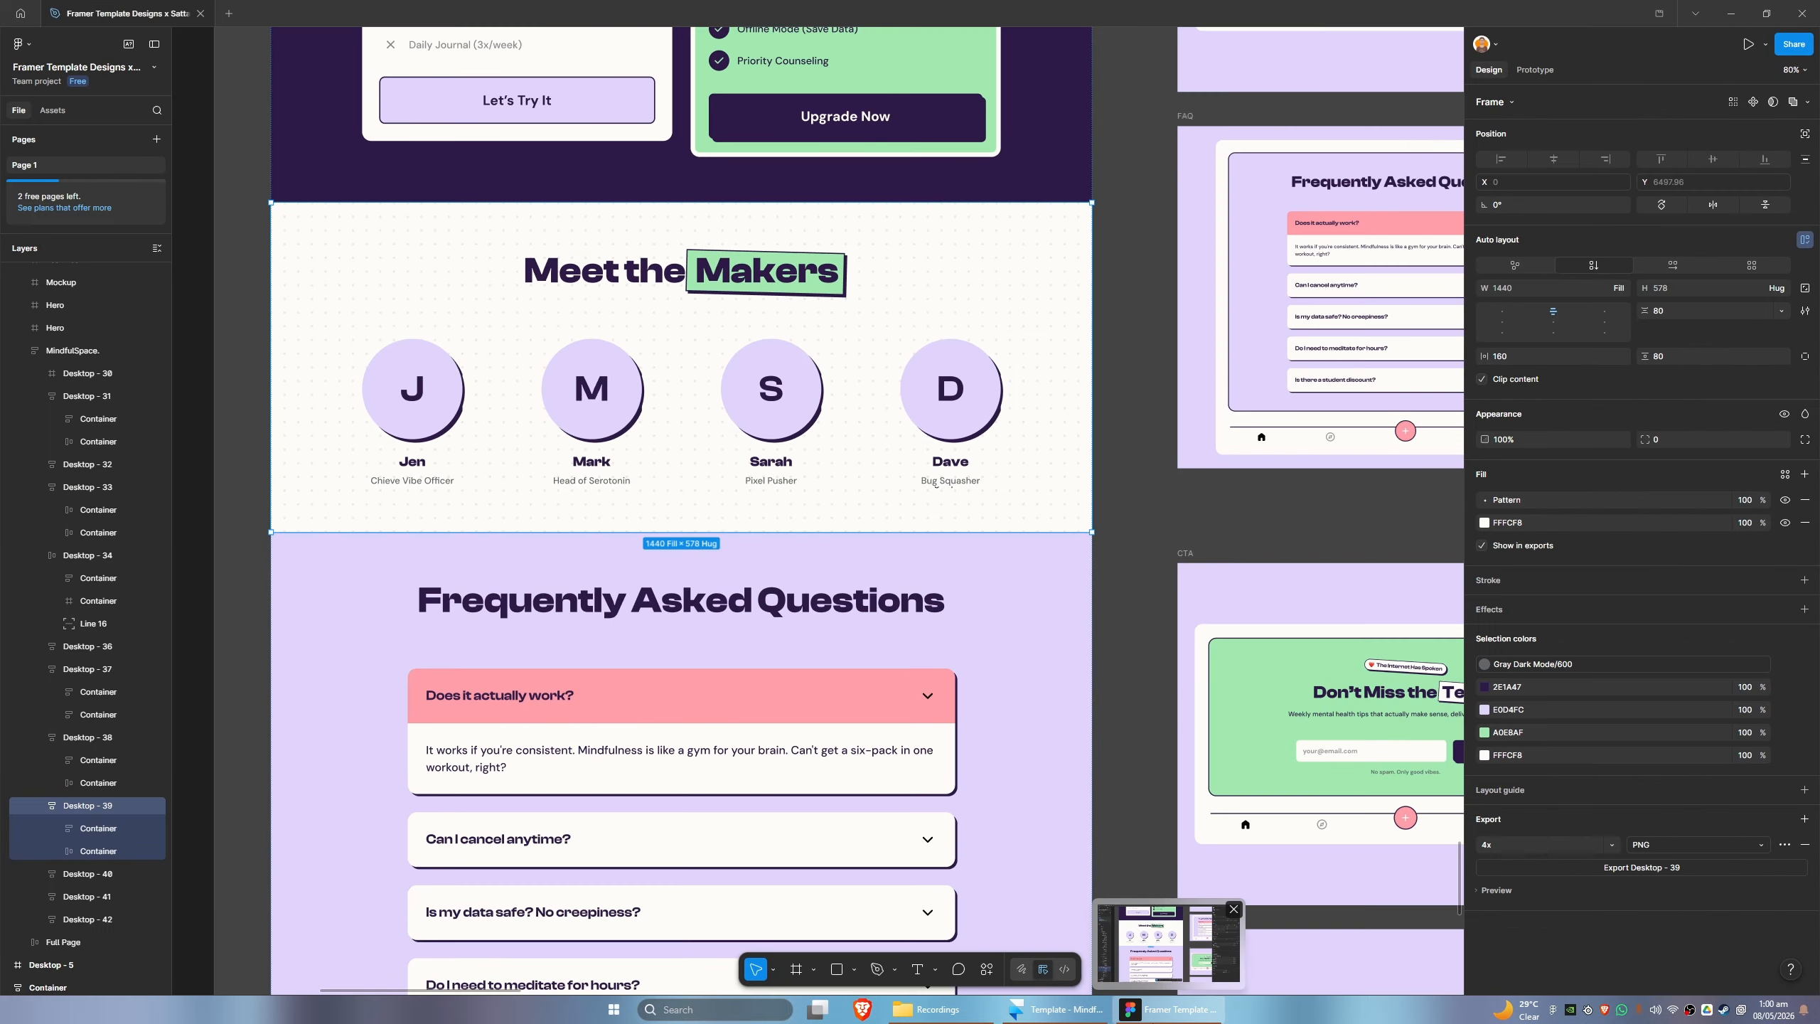
pyautogui.click(1169, 1009)
pyautogui.click(1169, 1009)
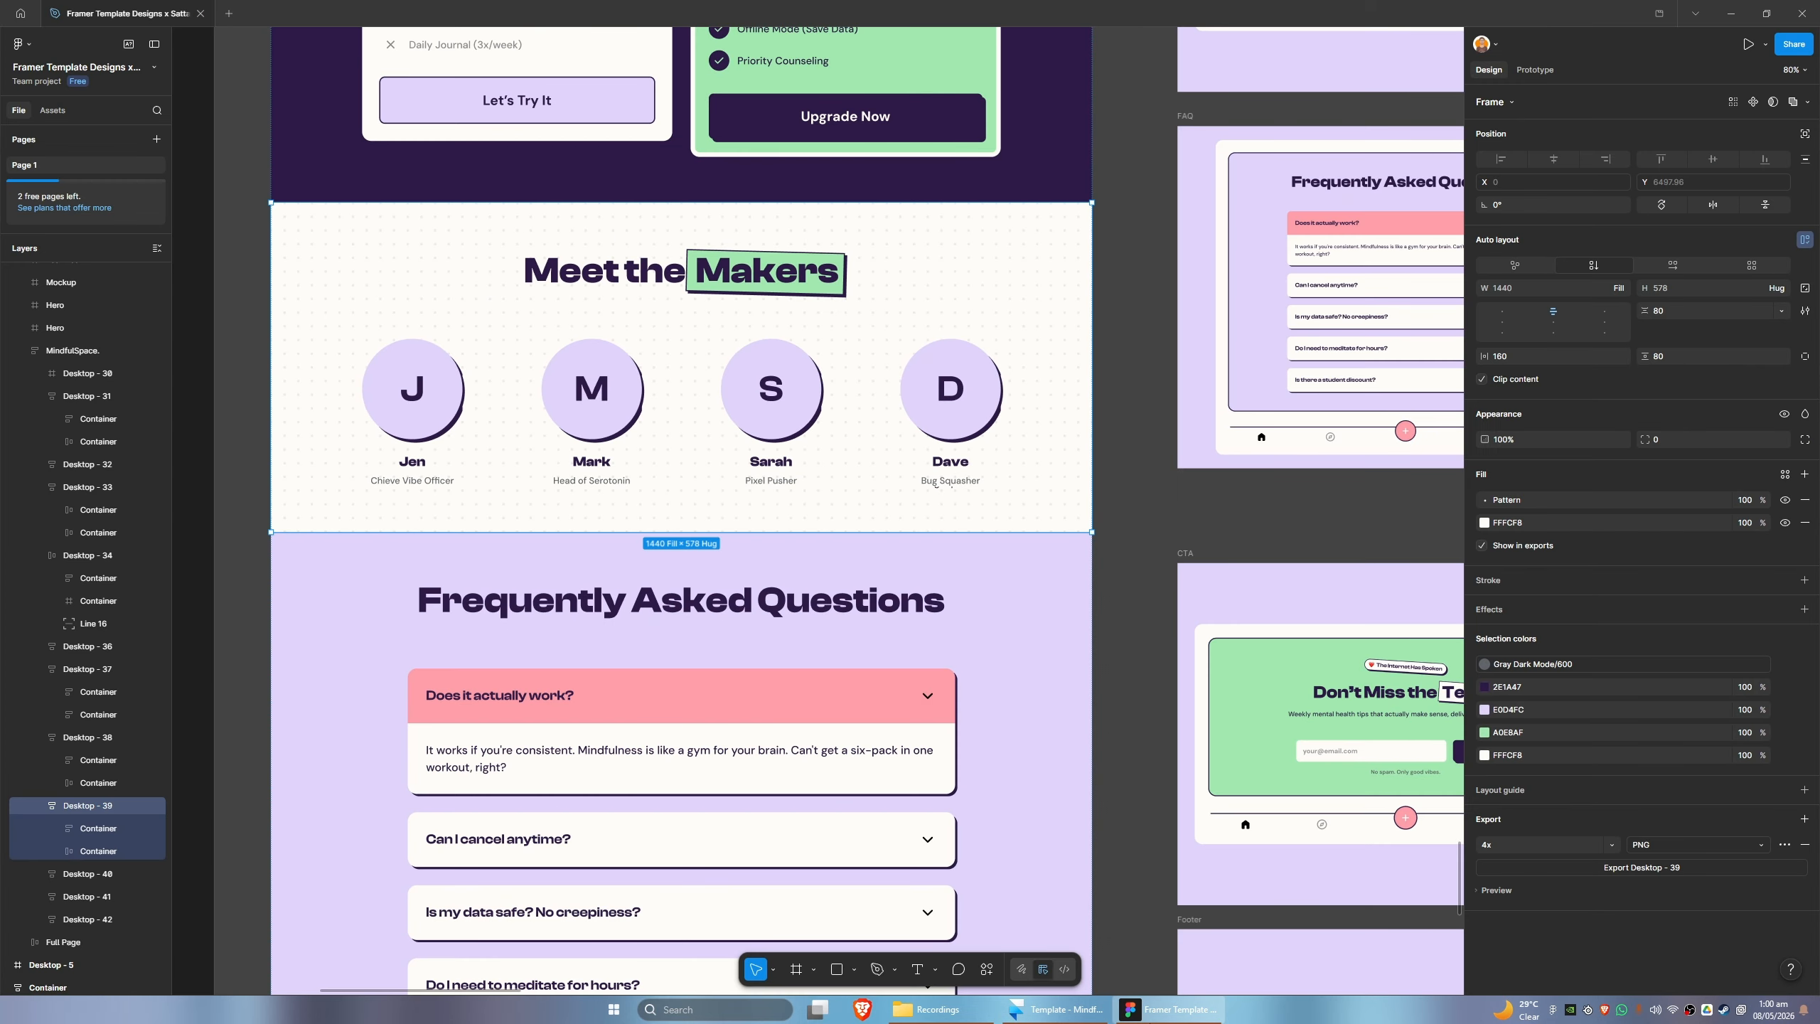
pyautogui.click(1169, 1008)
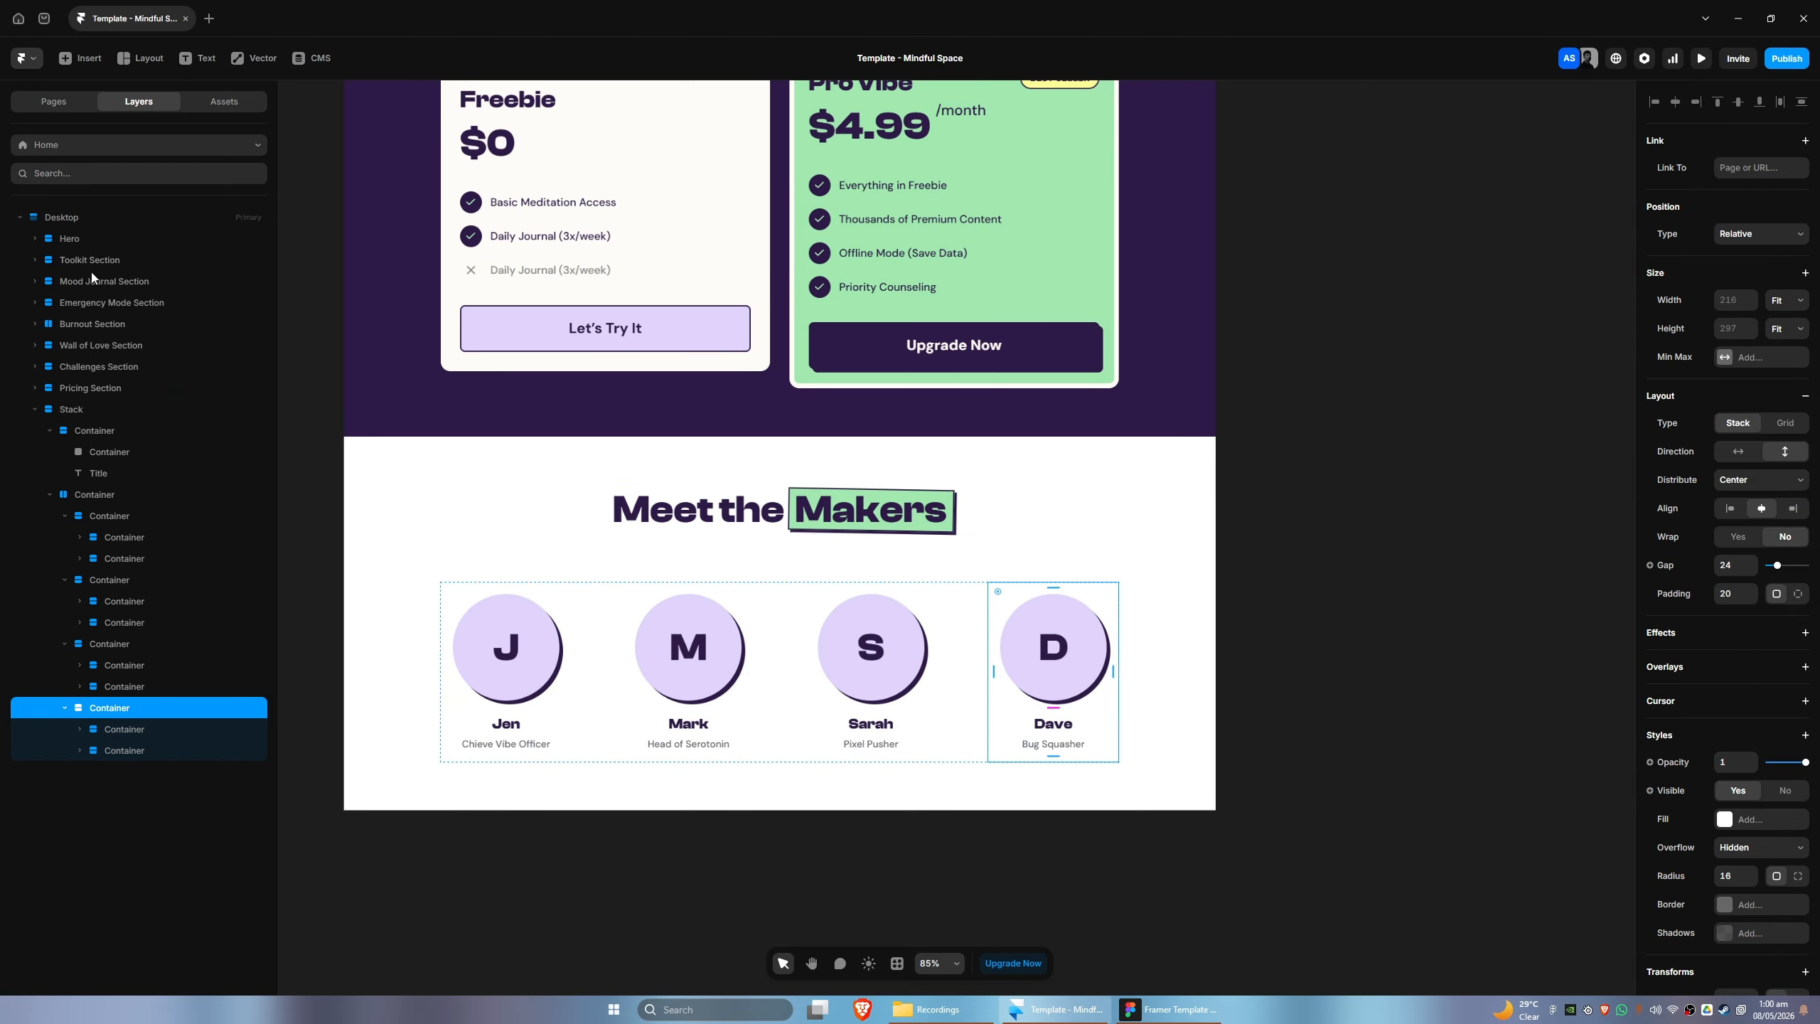
# - Copy the Toolkit Section's Background layer into the Meet the Makers stack and place it as the stack's first layer
pyautogui.click(35, 238)
pyautogui.click(34, 238)
pyautogui.click(34, 260)
pyautogui.click(91, 280)
pyautogui.click(81, 476)
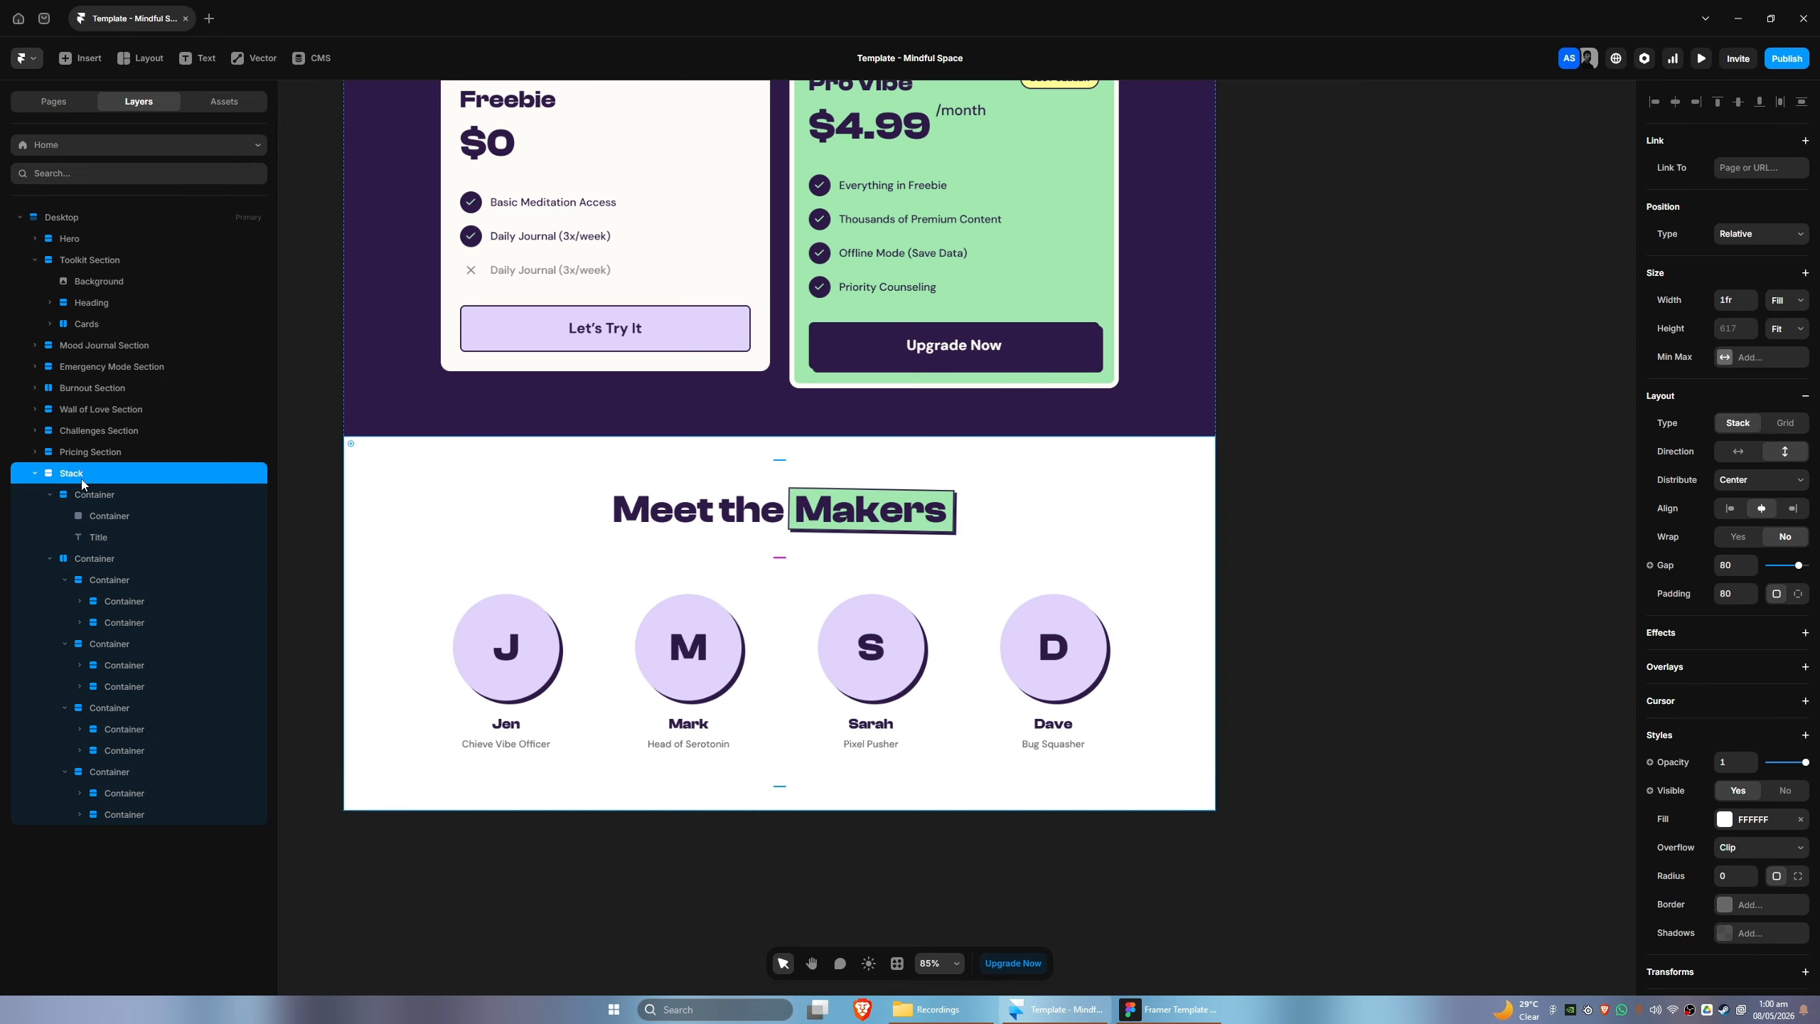
pyautogui.hotkey('ctrl', 'v')
pyautogui.moveTo(111, 836); pyautogui.dragTo(98, 494)
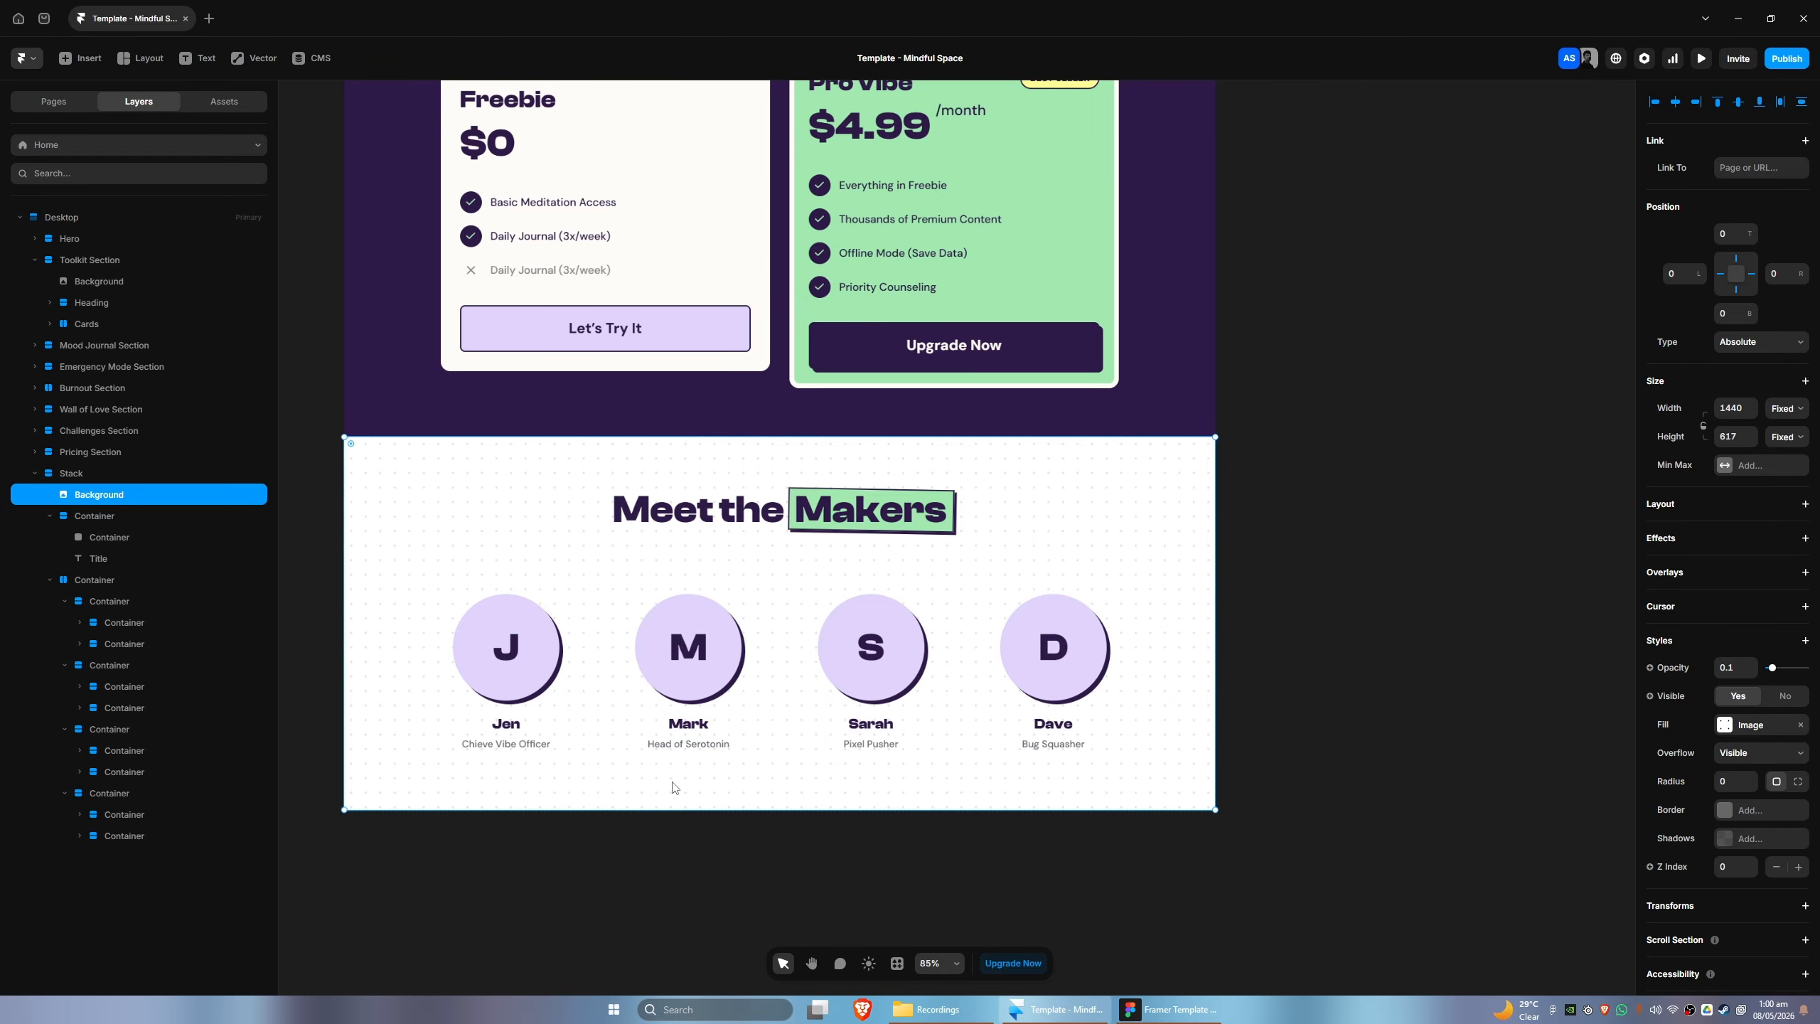
# - Open the layer name of the Meet the Makers stack for editing
pyautogui.click(71, 473)
pyautogui.doubleClick(78, 472)
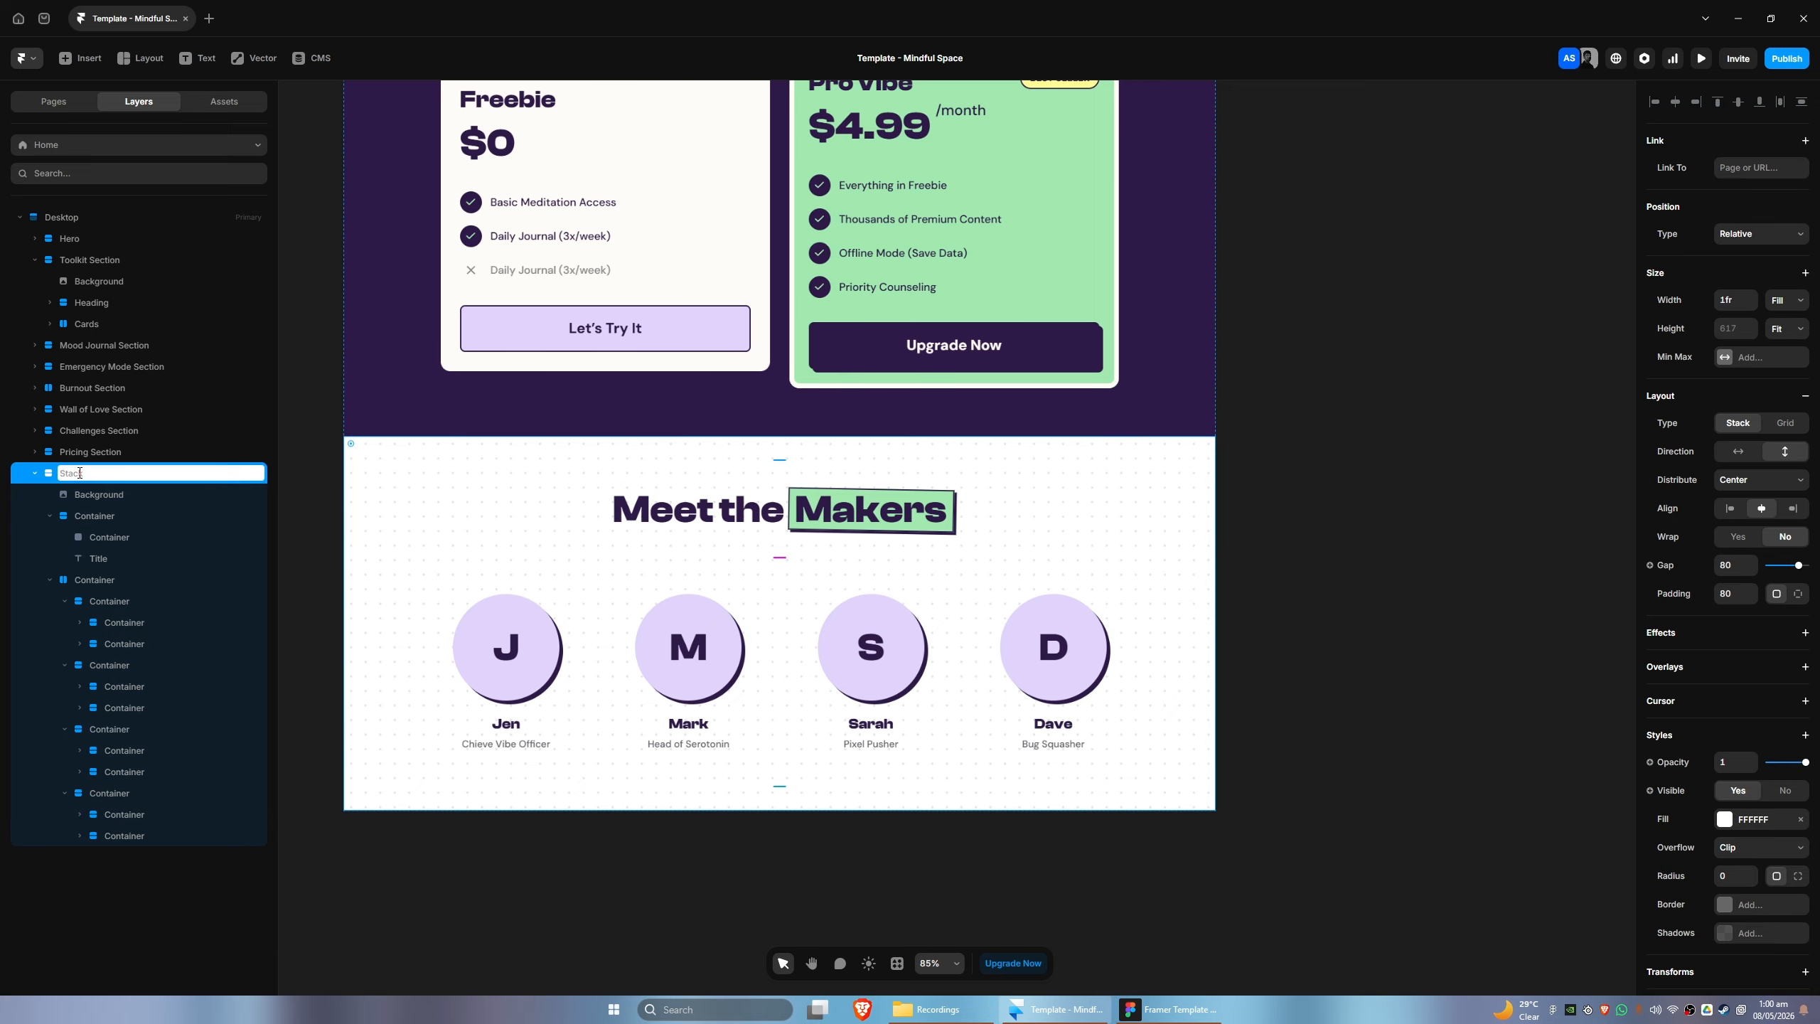